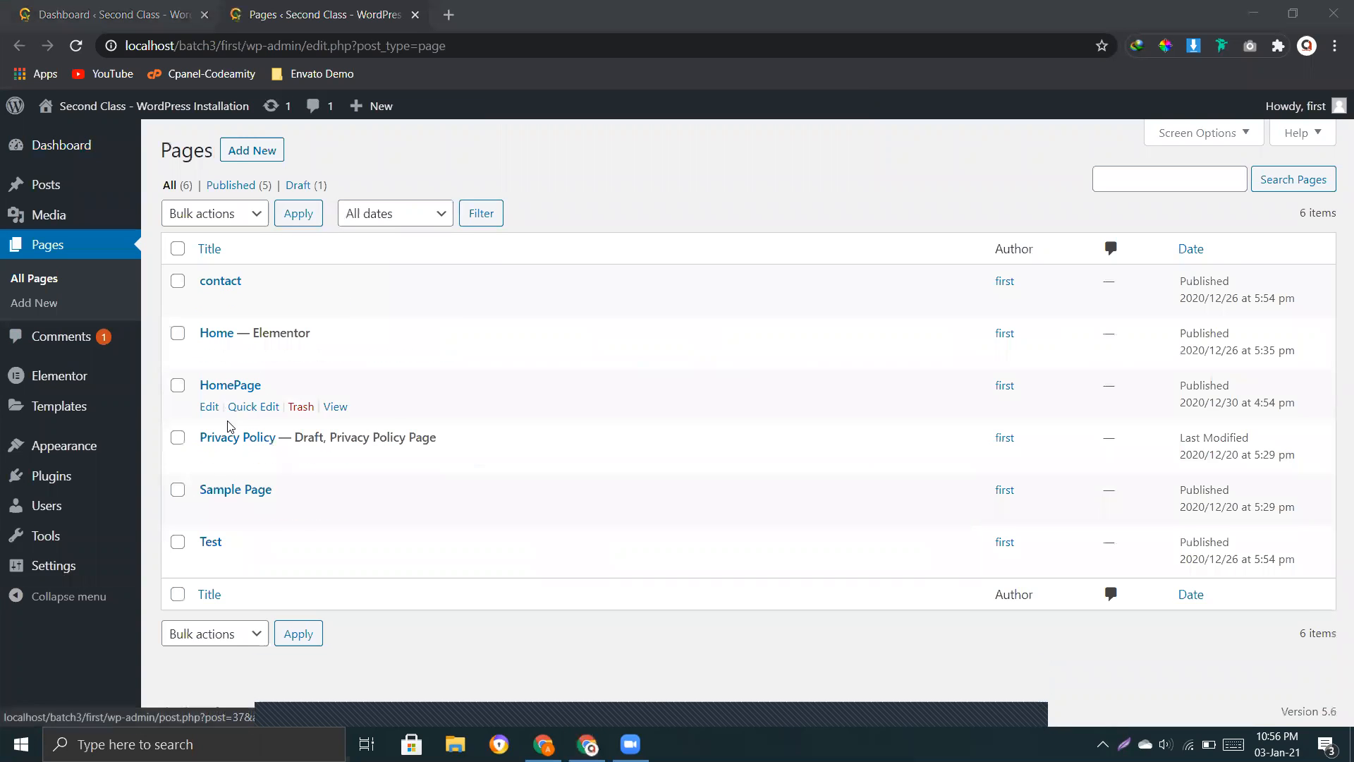
Step: Open the Home page for editing with Elementor in a new browser tab
right_click(211, 355)
left_click(268, 371)
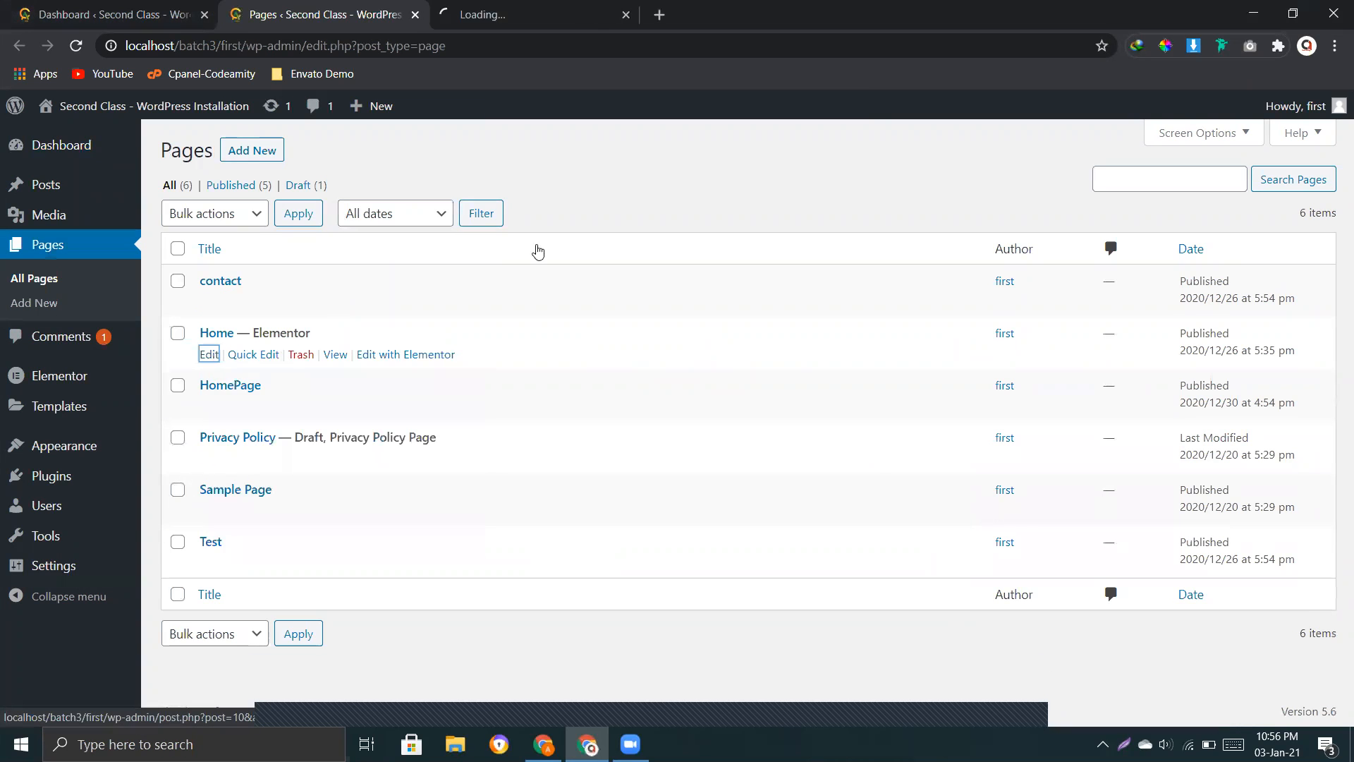
right_click(428, 362)
left_click(455, 369)
left_click(496, 21)
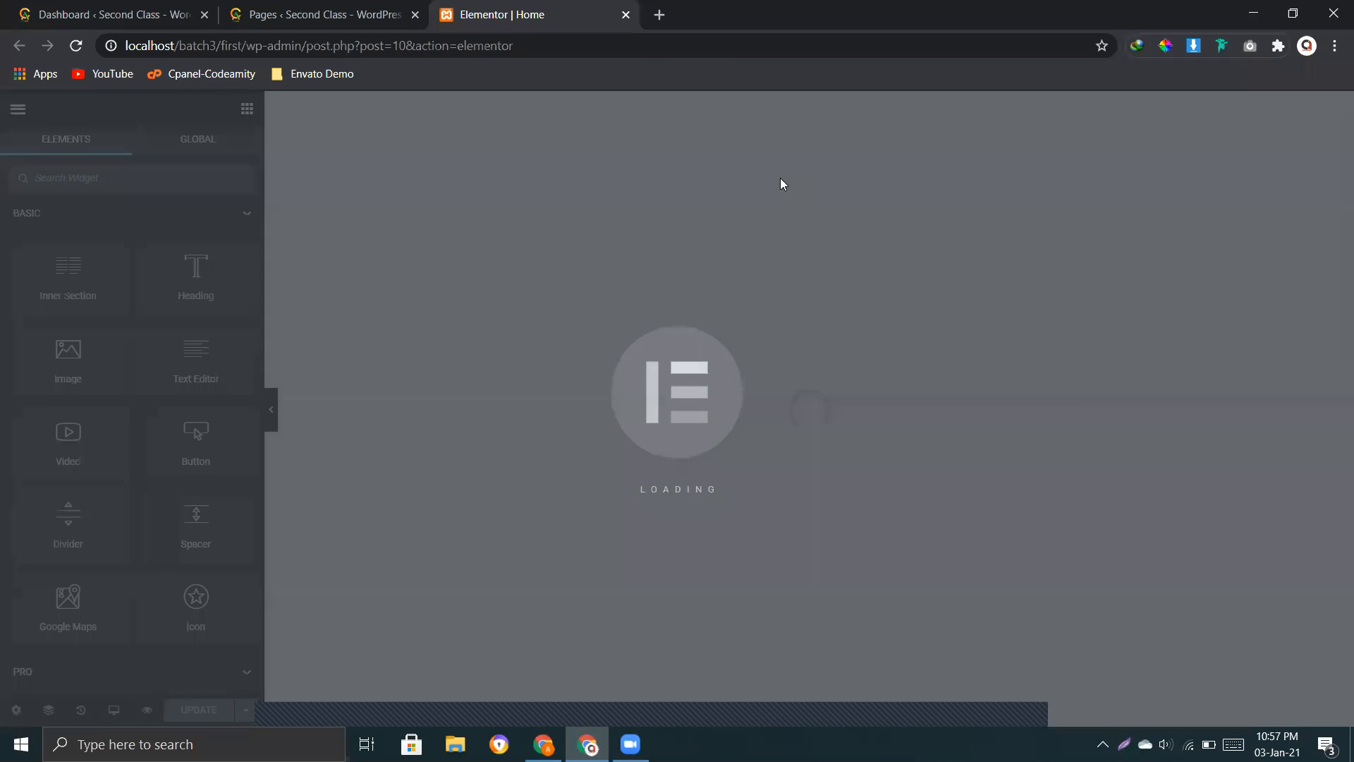
Step: Delete all existing sections from the Home page so the canvas is empty
scroll(684, 324, "down", 6)
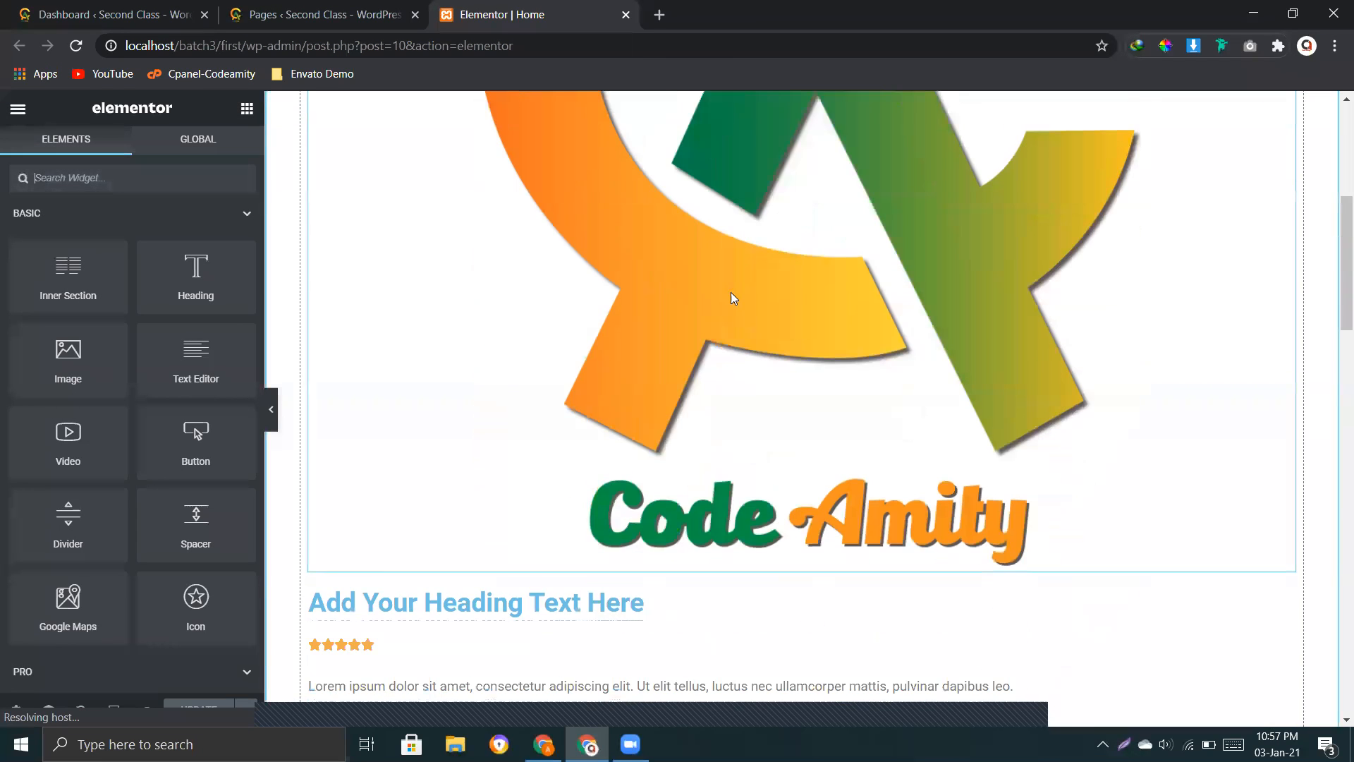
scroll(733, 299, "down", 19)
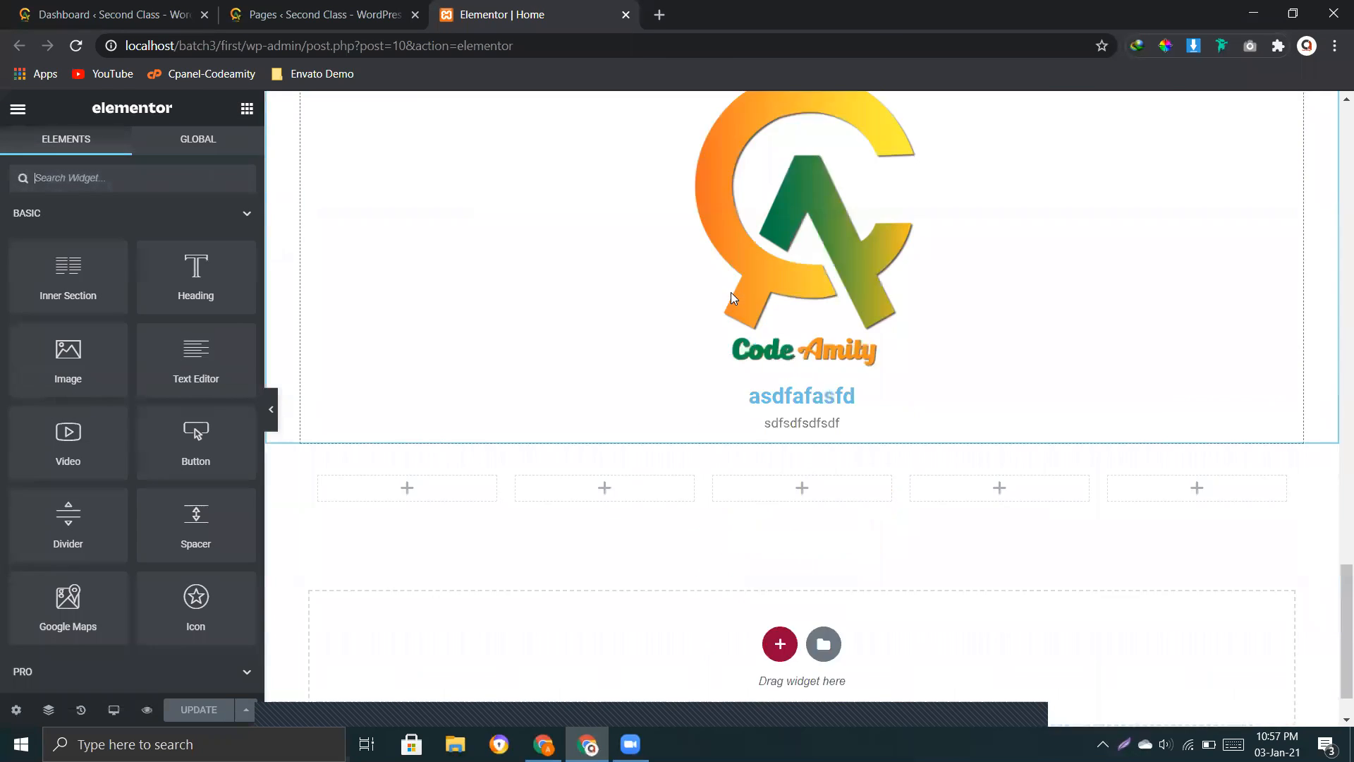
scroll(663, 321, "up", 5)
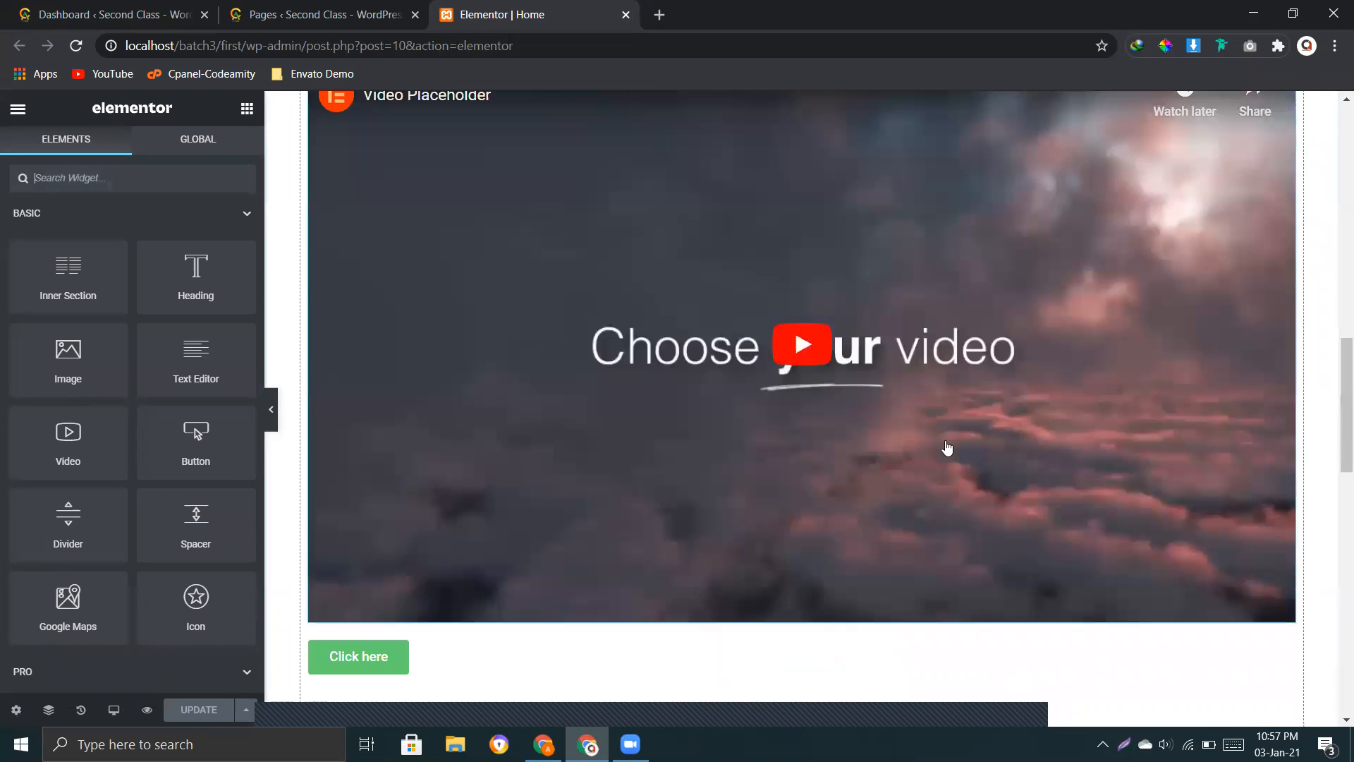
scroll(945, 446, "up", 12)
scroll(905, 318, "up", 3)
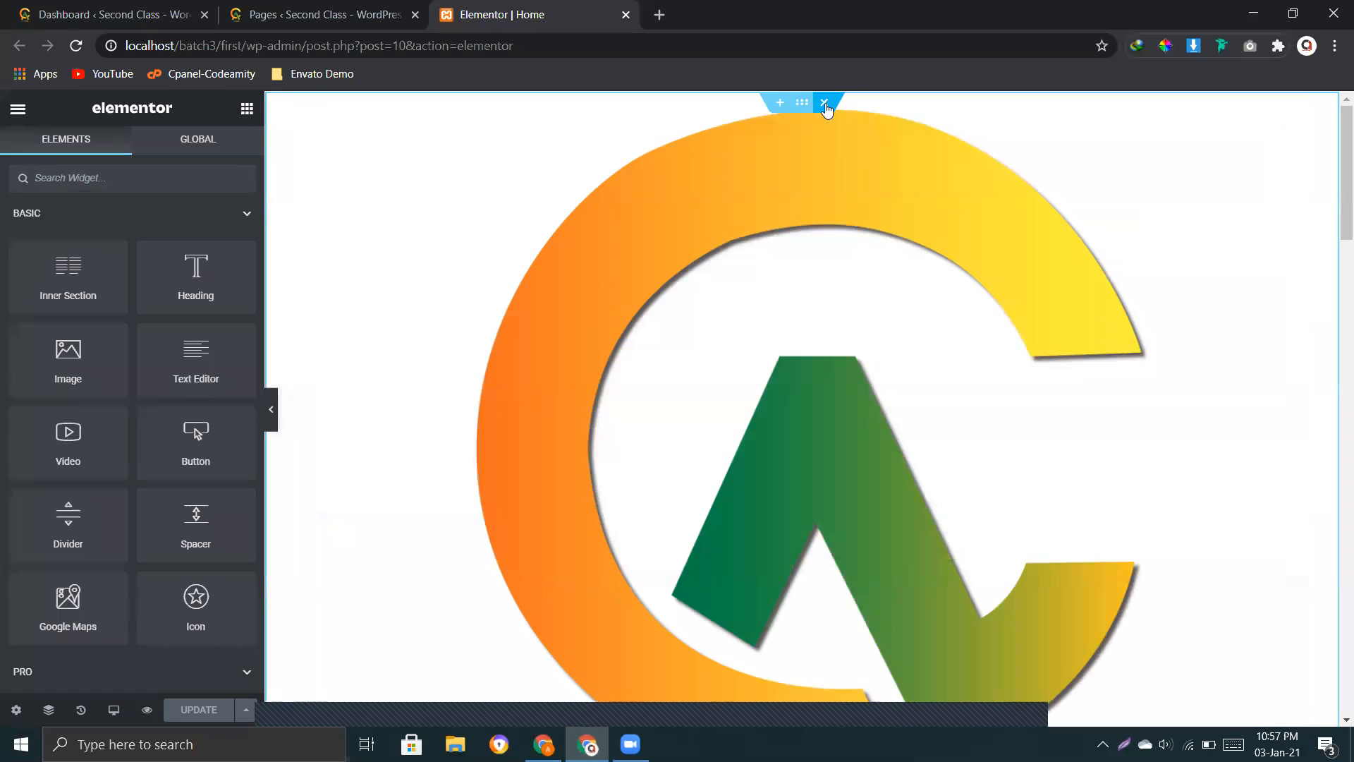
left_click(824, 104)
left_click(824, 103)
left_click(825, 106)
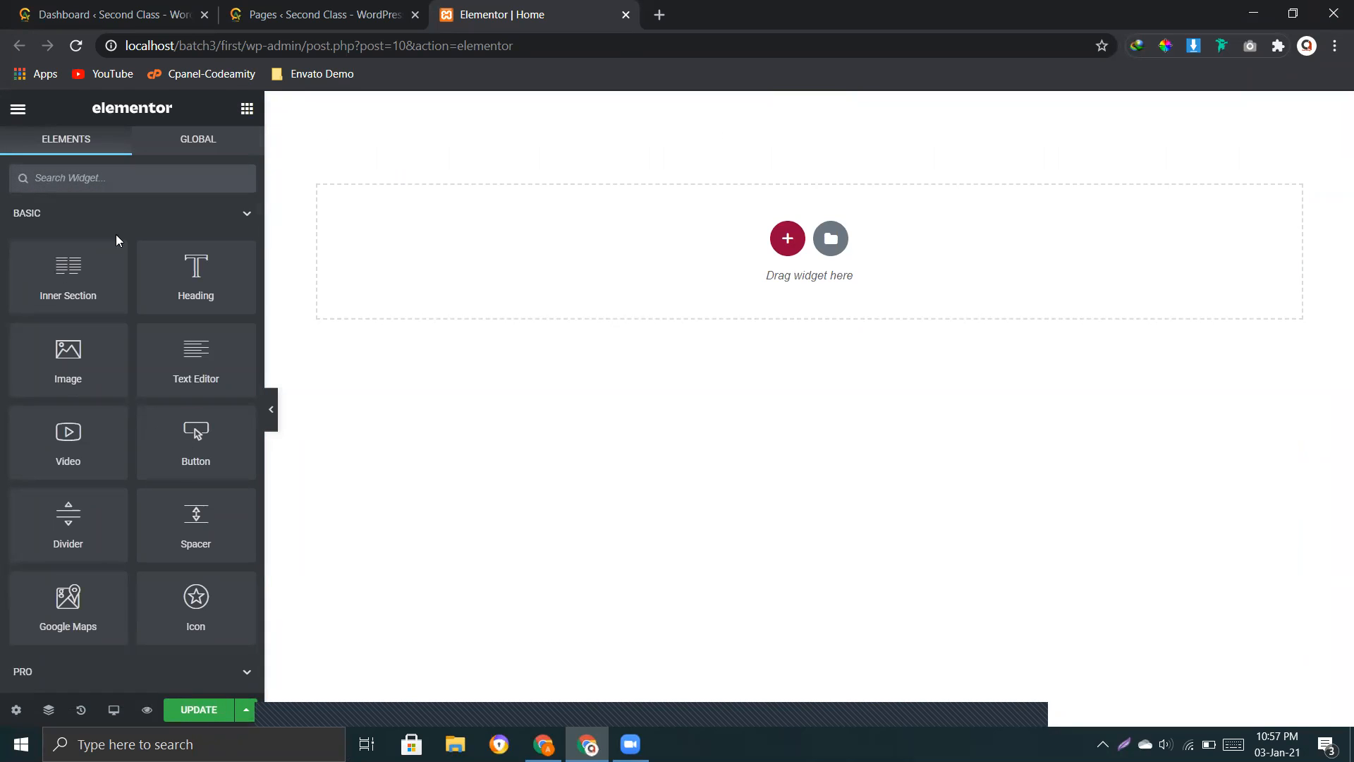
Step: Add a single-column section to the empty page and place a Heading widget in it
left_click(787, 237)
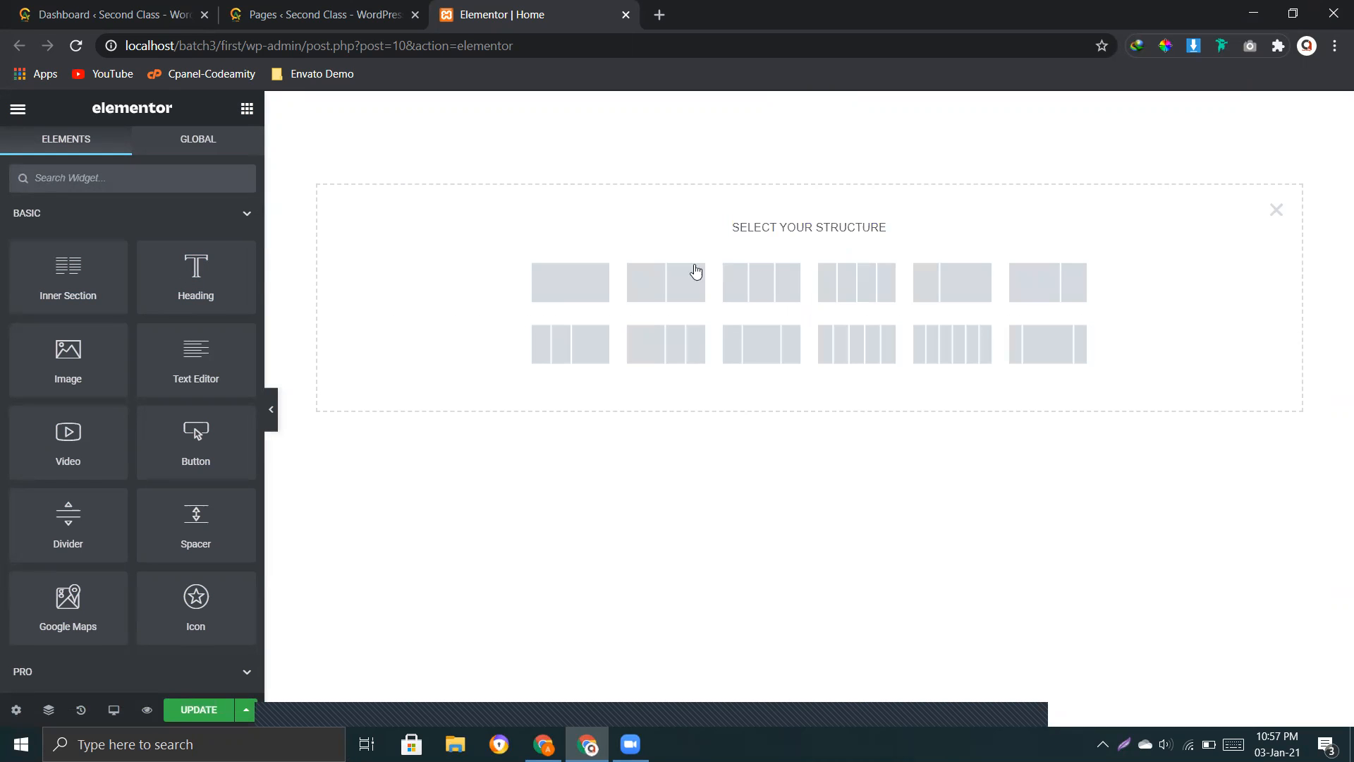
left_click(583, 294)
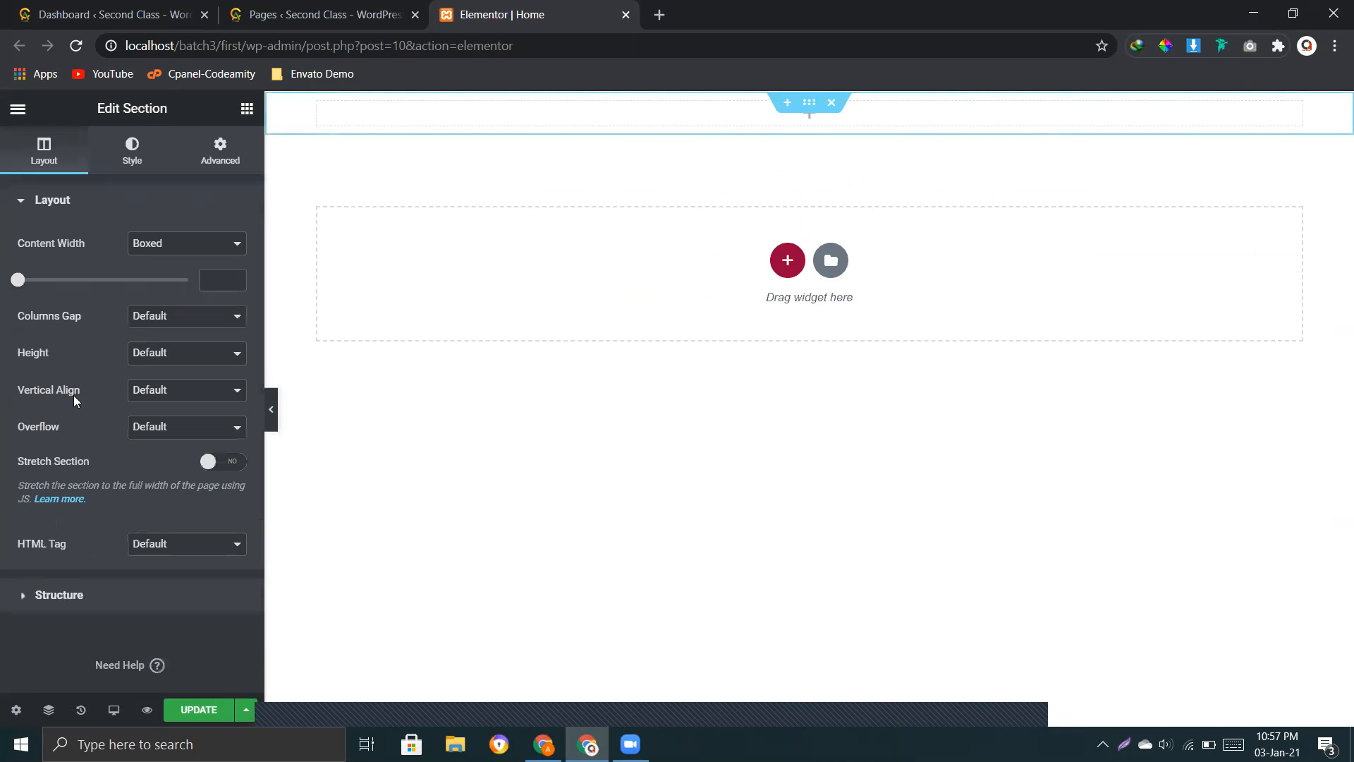
left_click(246, 109)
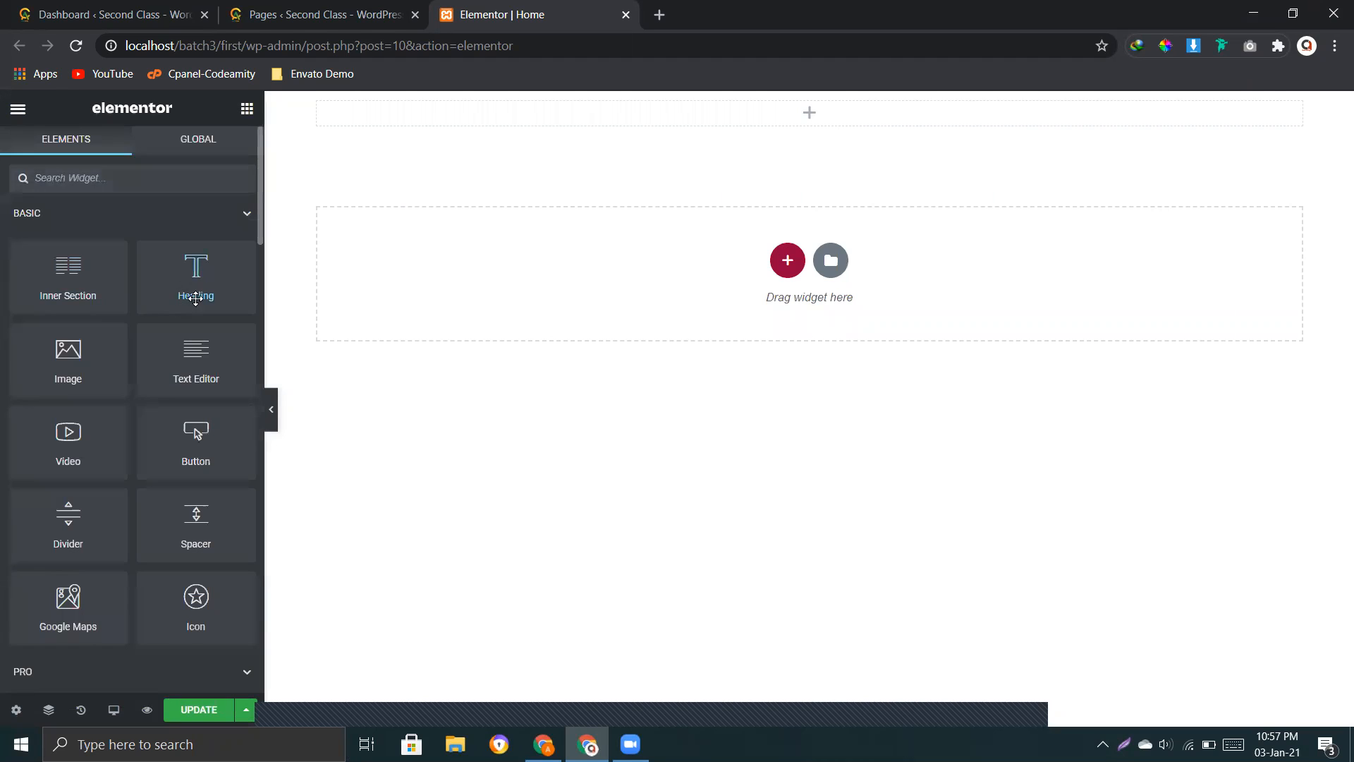
left_click_drag(188, 287, 723, 112)
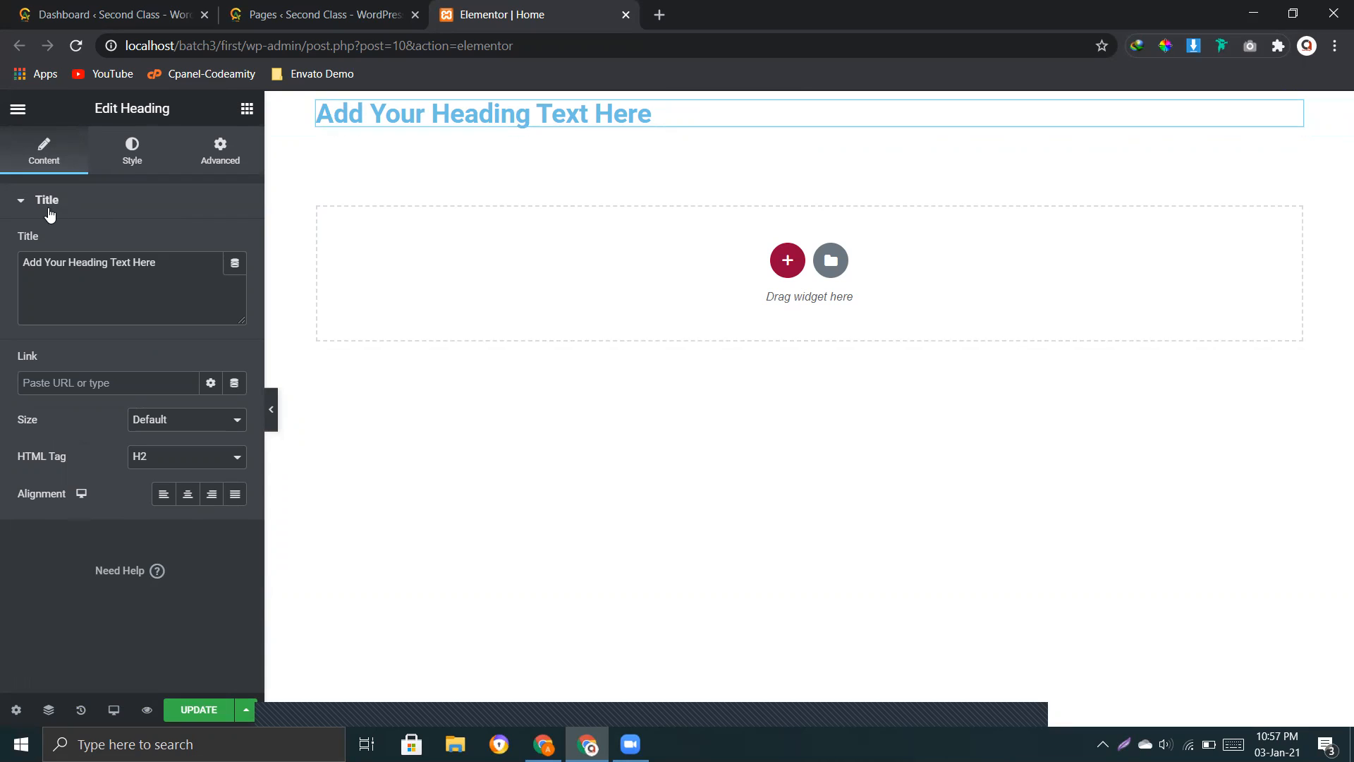
Step: Replace the heading's placeholder title with "This is the test line"
left_click_drag(179, 266, 25, 262)
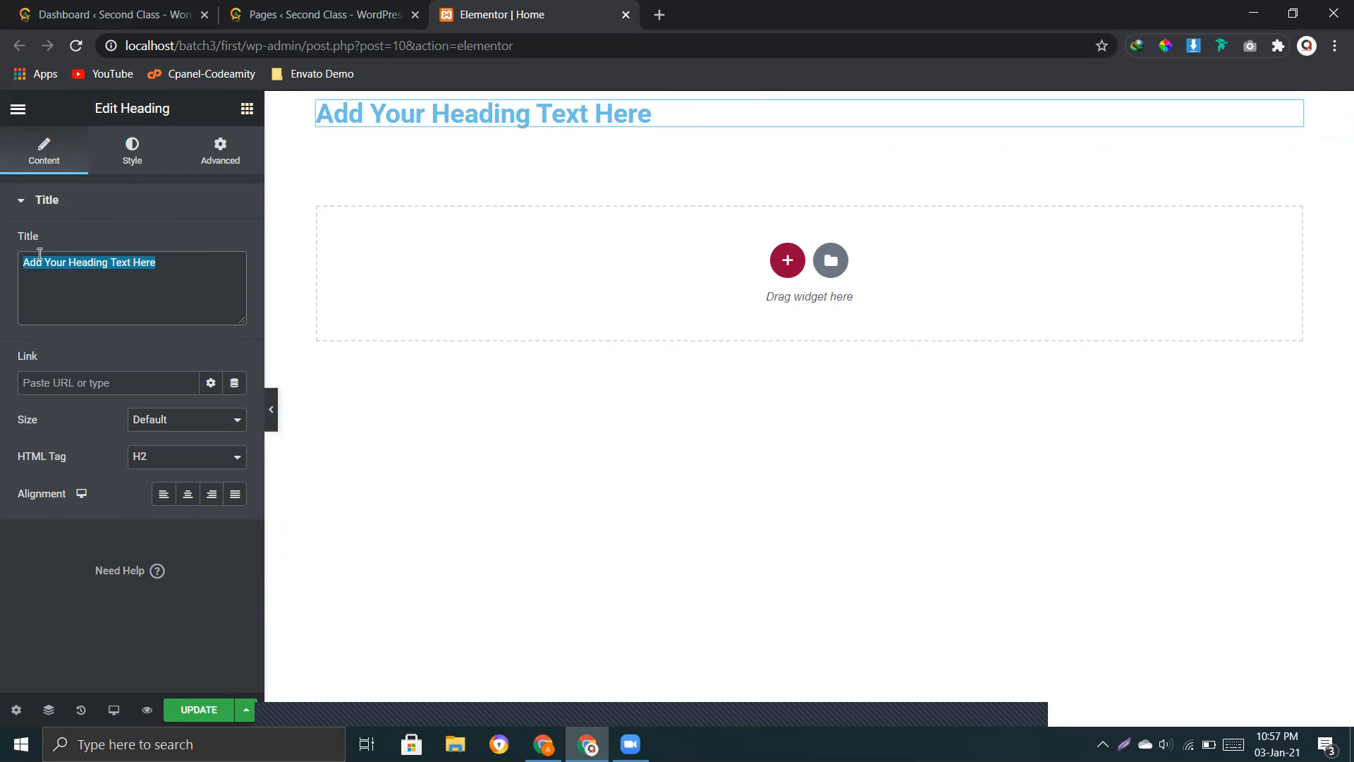
type("THis")
key("BackSpace")
key("BackSpace")
key("BackSpace")
type("h")
key("BackSpace")
key("BackSpace")
type("his ist")
key("BackSpace")
type("the ")
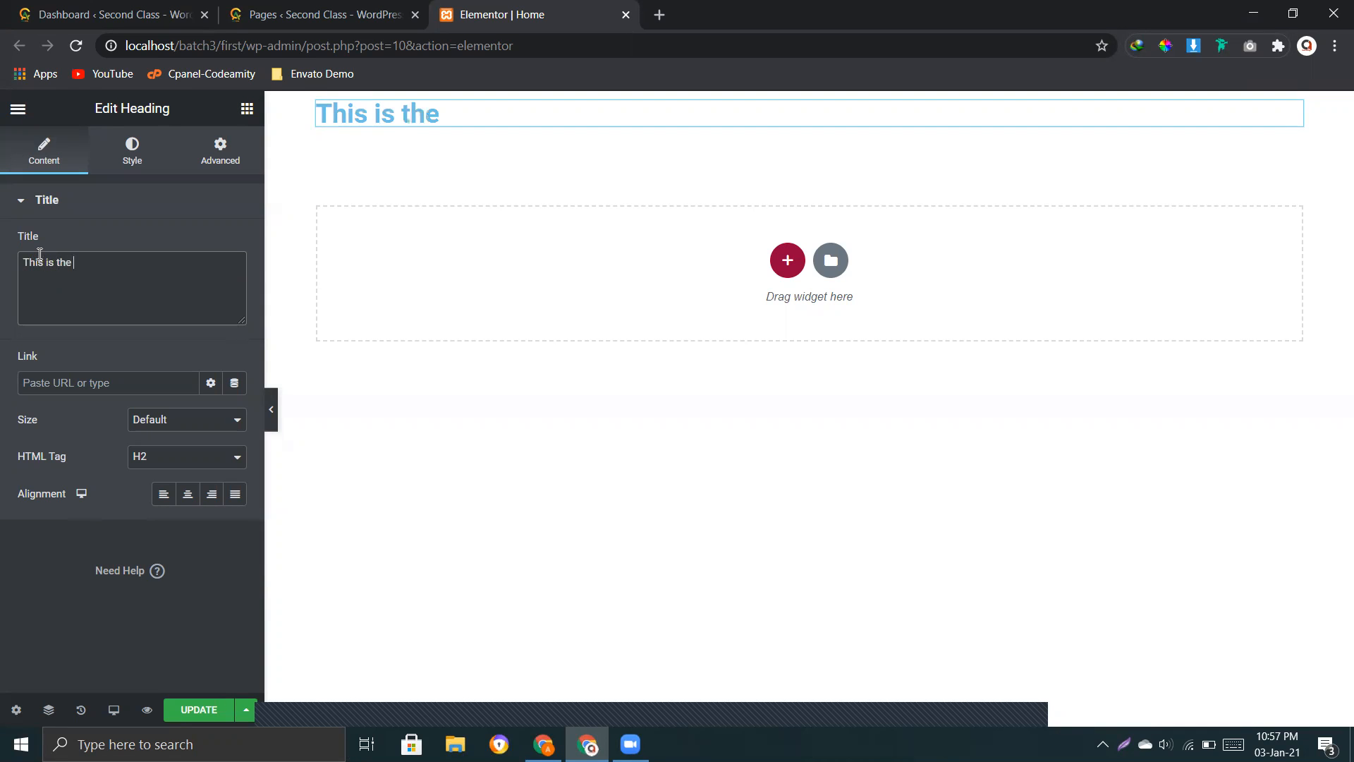
type("test lin")
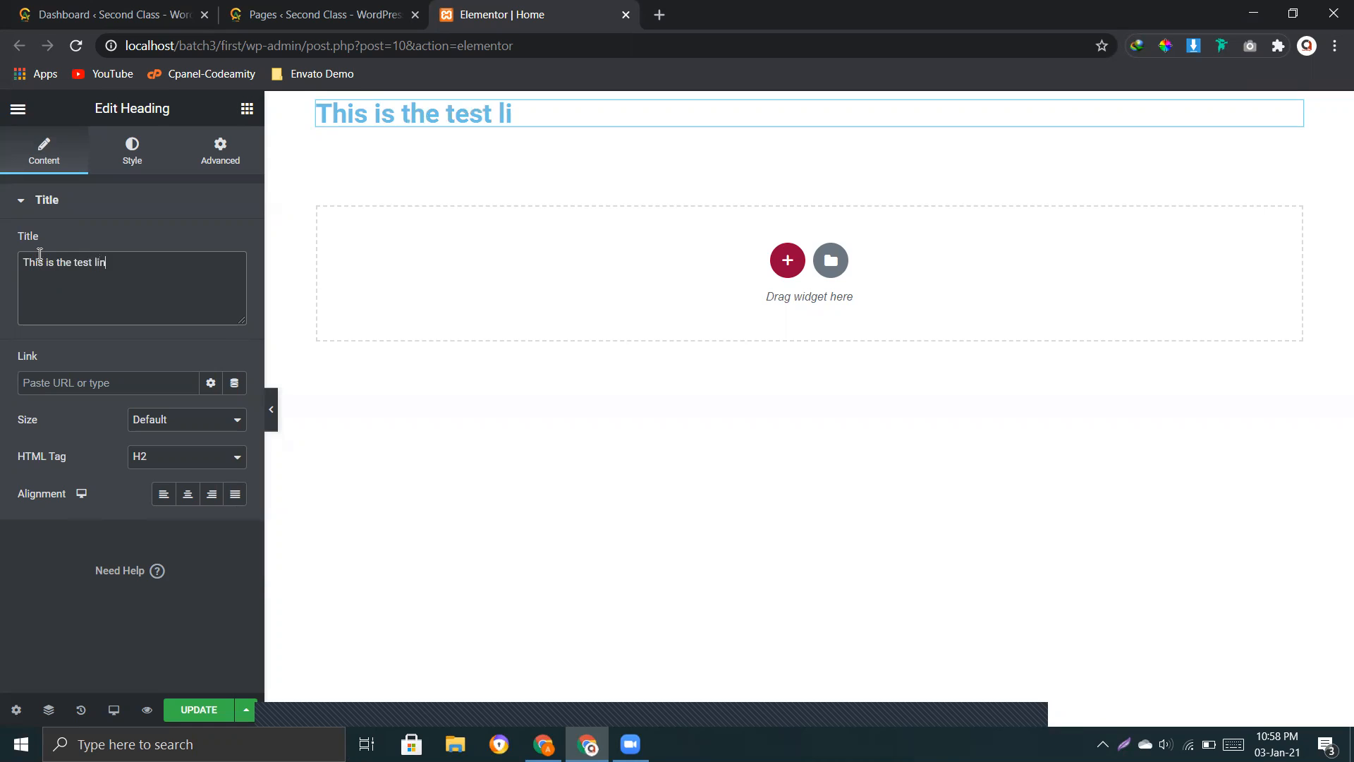
type("k")
key("BackSpace")
type("e")
Step: Look through the heading's Content, Style and Advanced settings, ending at its title text
left_click_drag(146, 270, 28, 258)
left_click(134, 162)
left_click(222, 163)
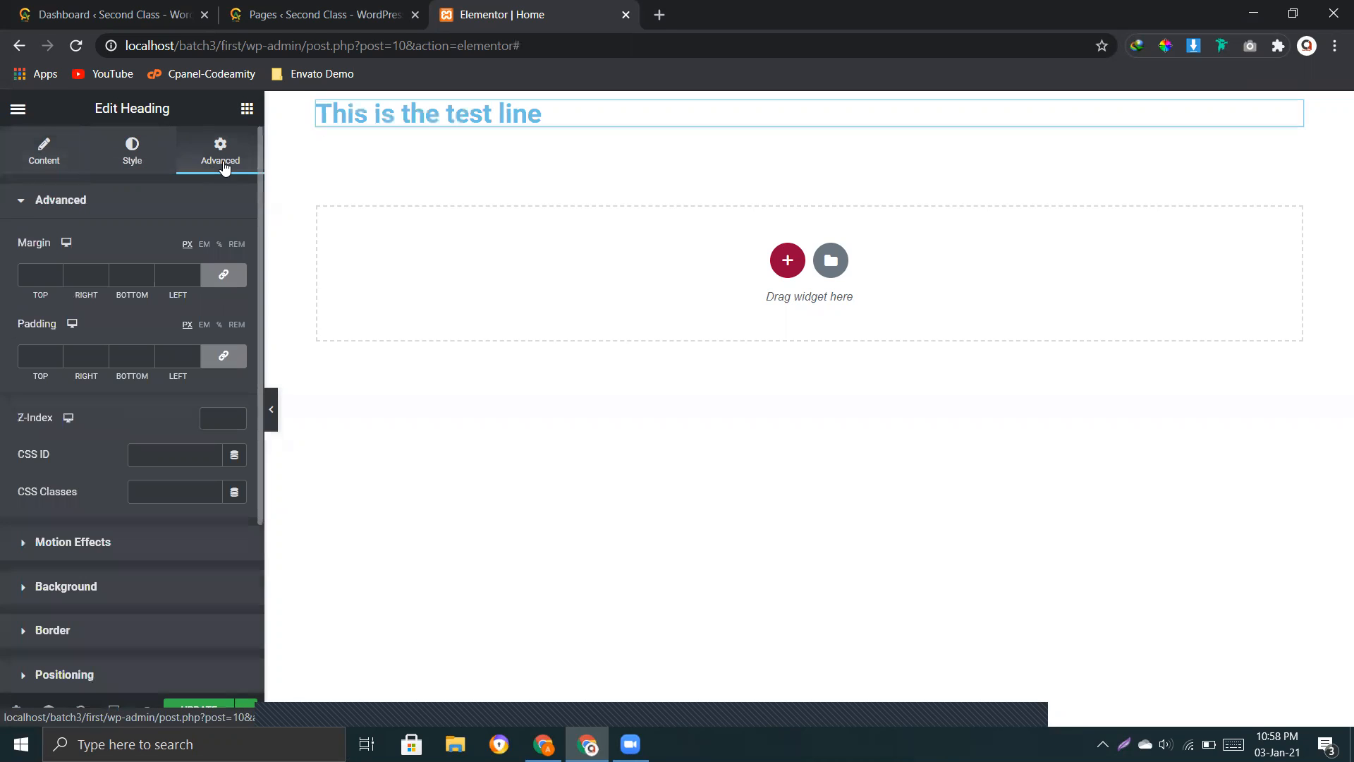
left_click(43, 164)
left_click(129, 163)
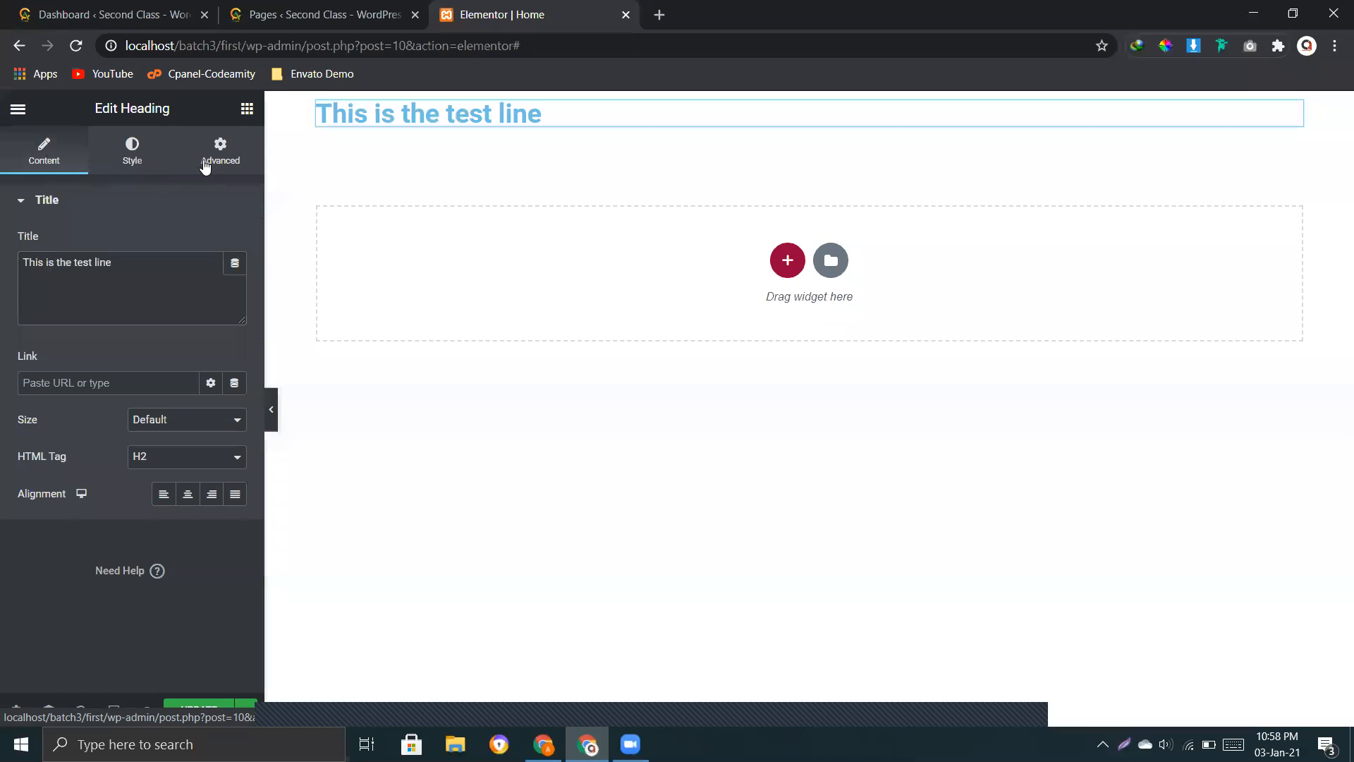
left_click(217, 164)
left_click(37, 165)
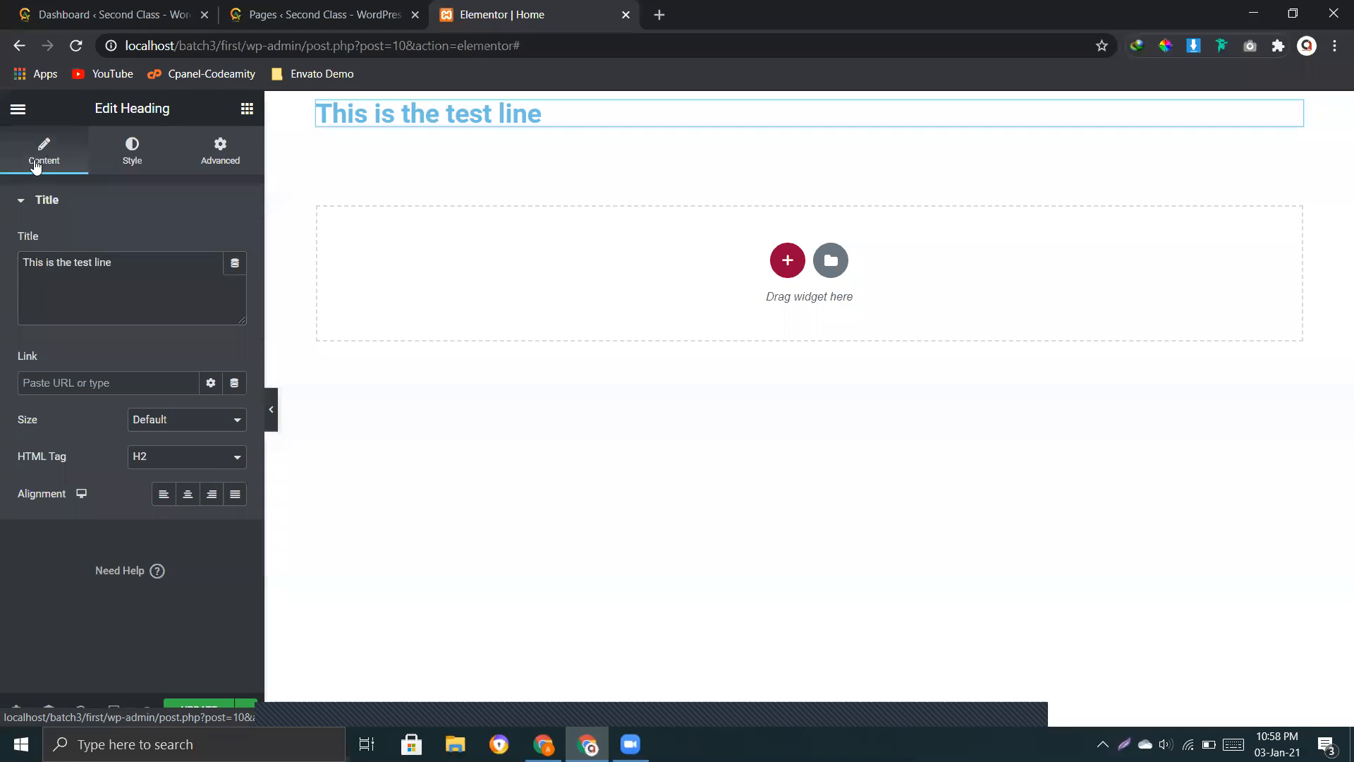
left_click_drag(148, 268, 20, 258)
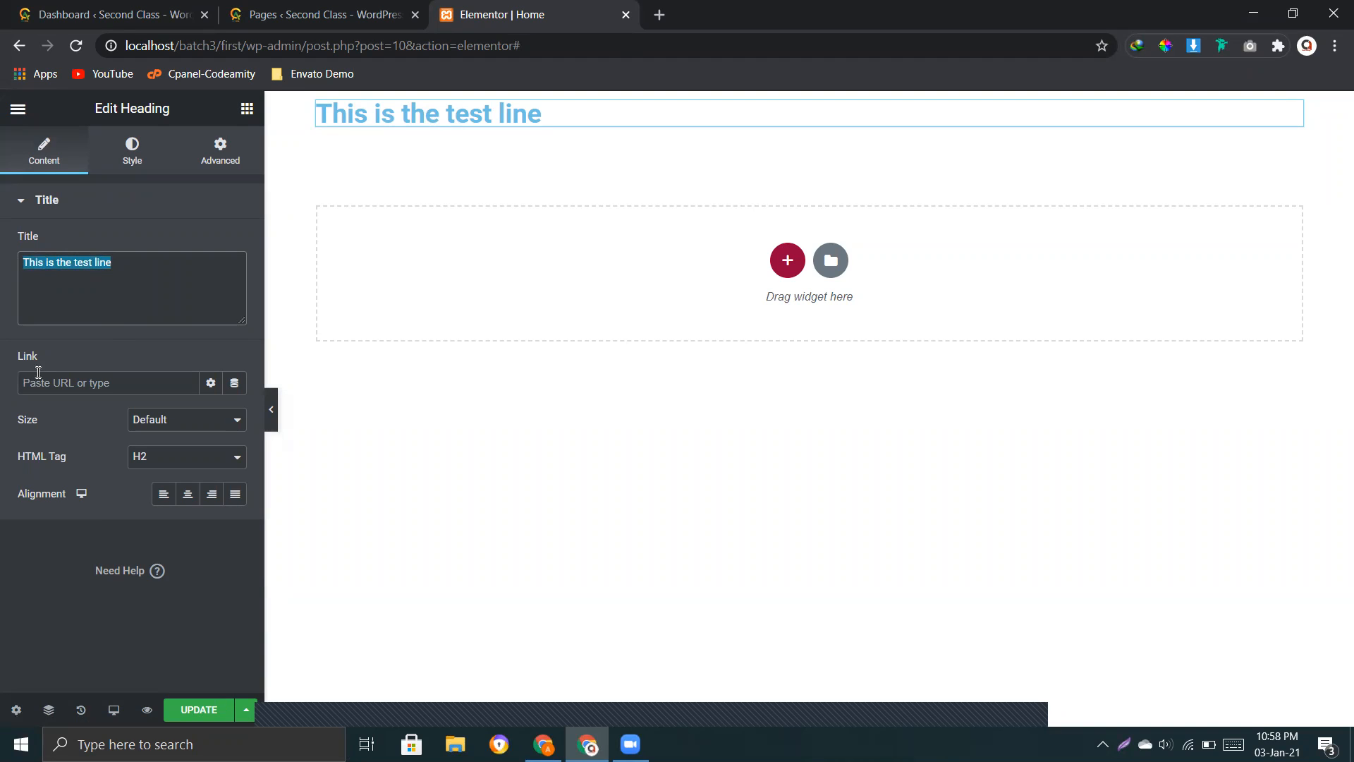
Step: Examine the heading's Link field and its additional link options
left_click_drag(10, 358, 28, 359)
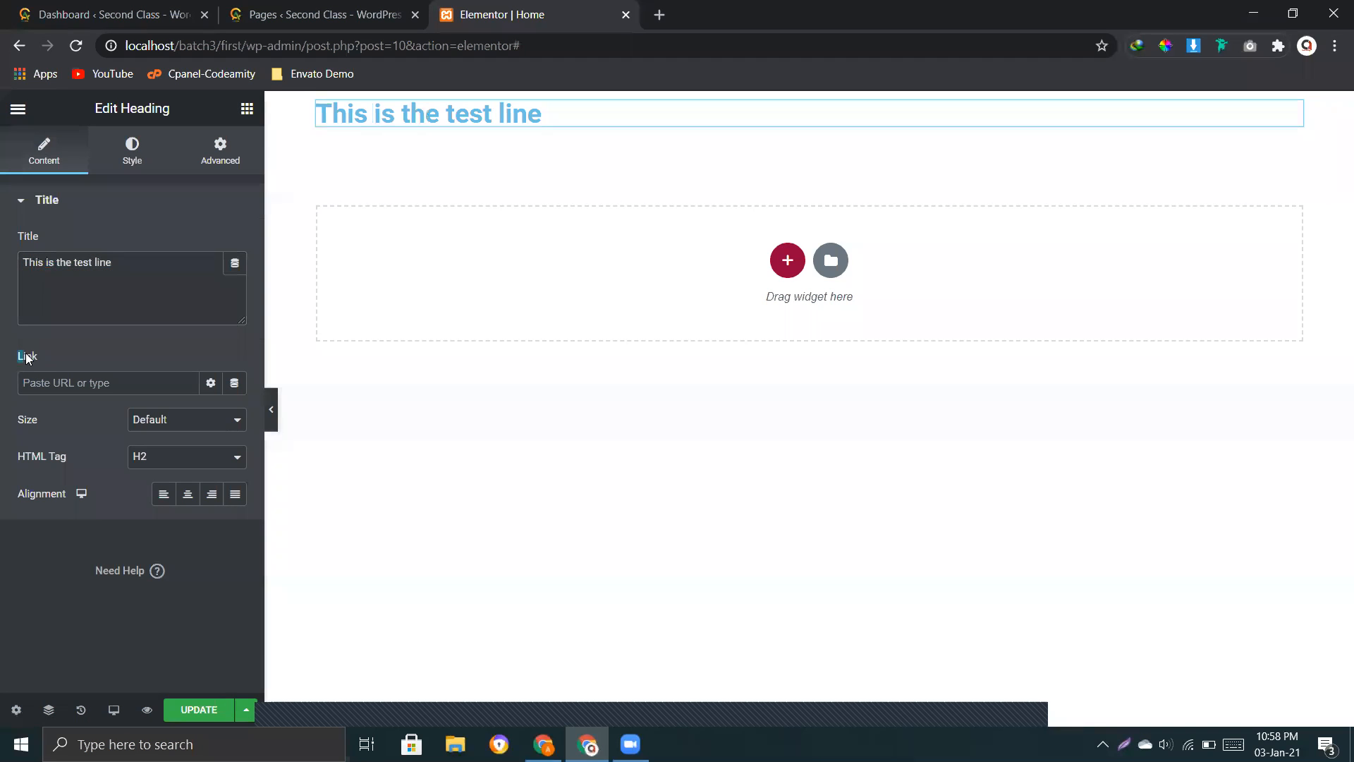
left_click(62, 381)
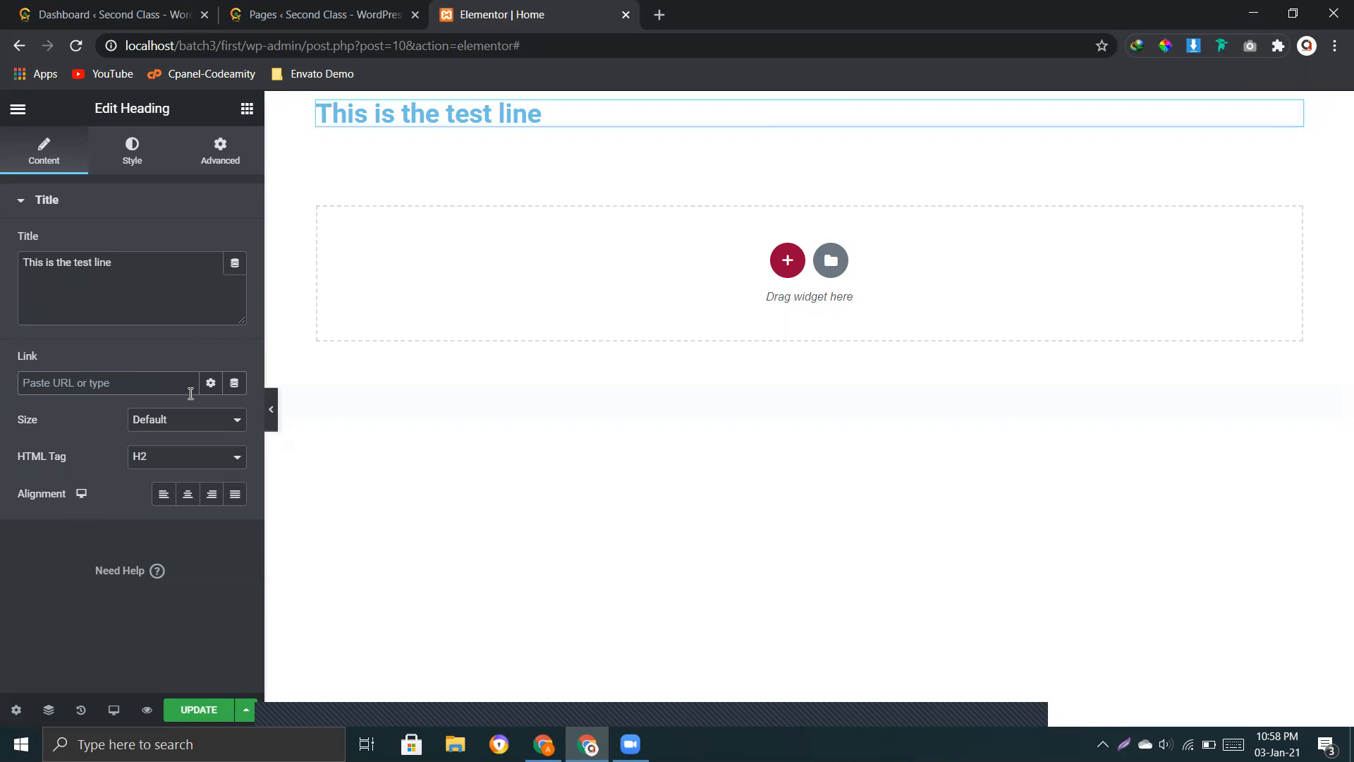
left_click(210, 383)
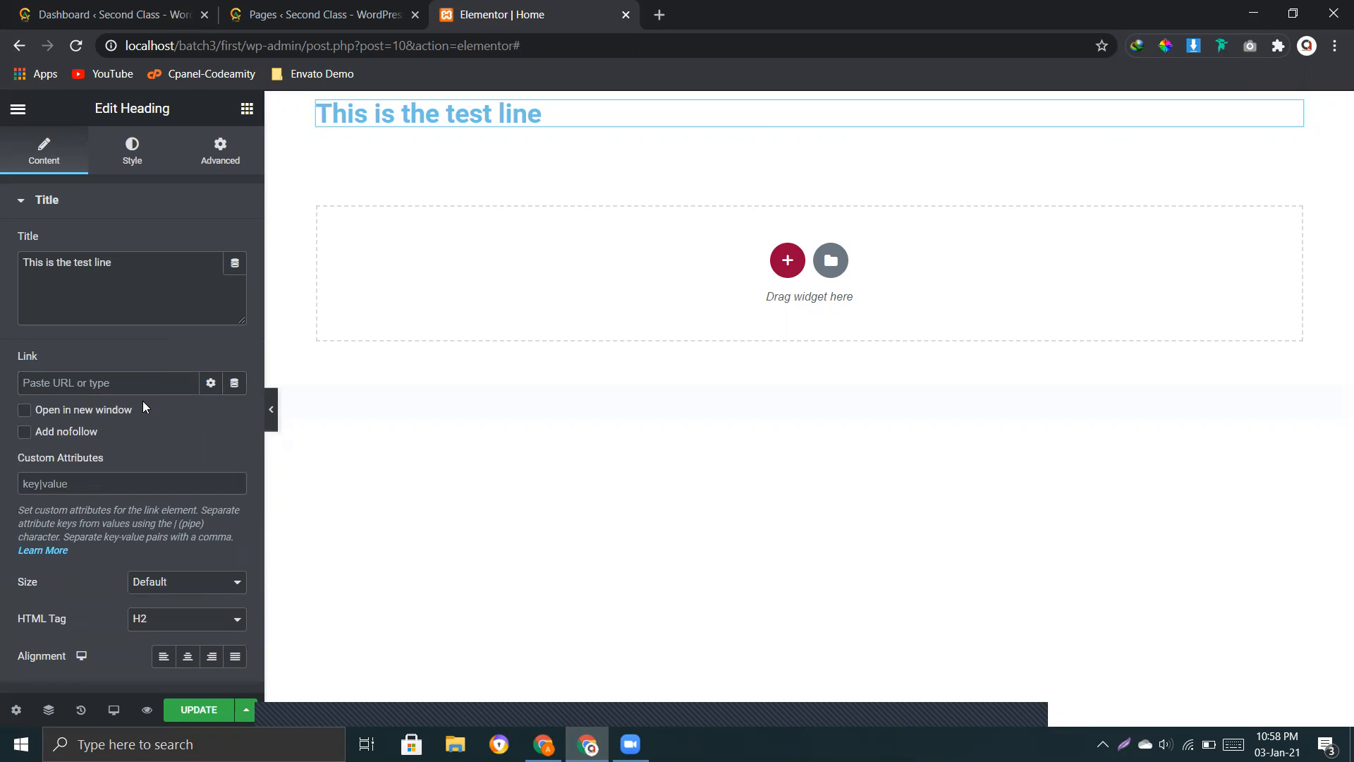
left_click(211, 383)
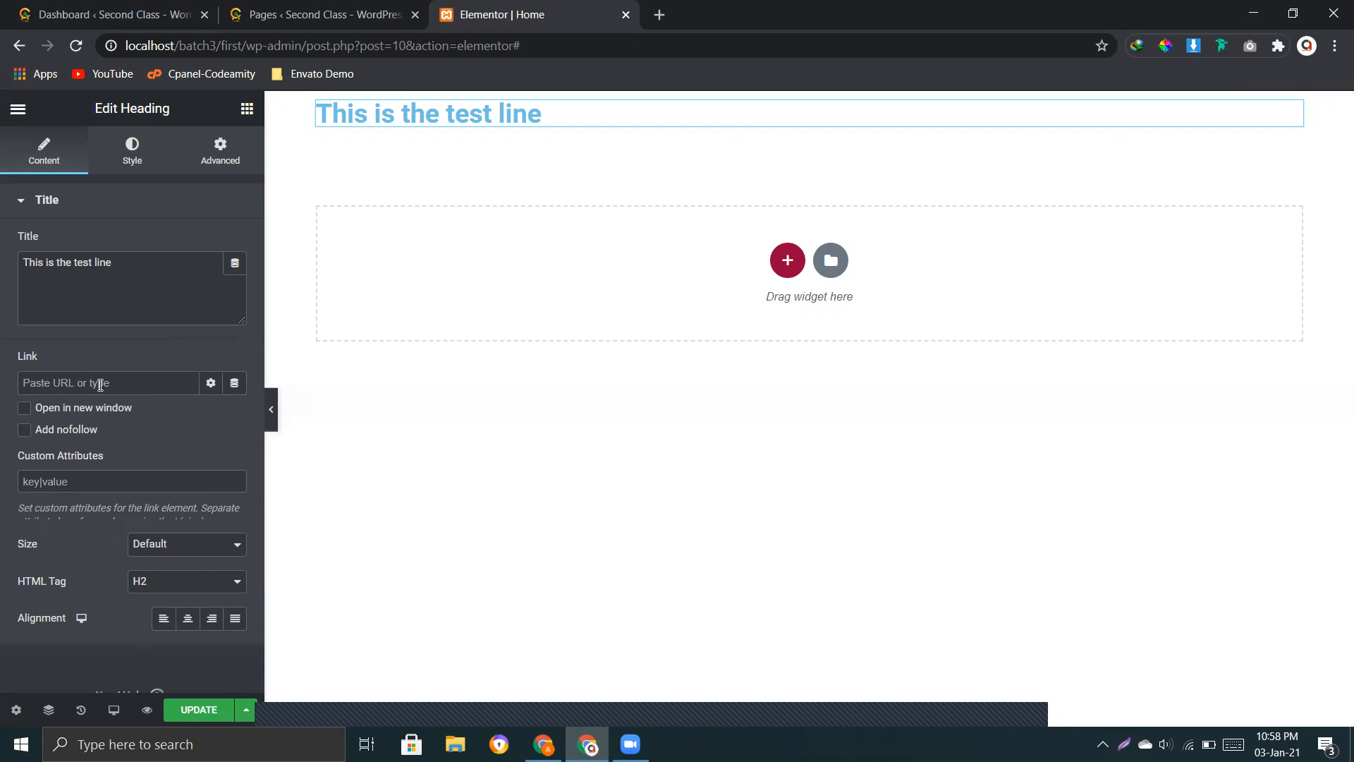
double_click(24, 358)
left_click(68, 384)
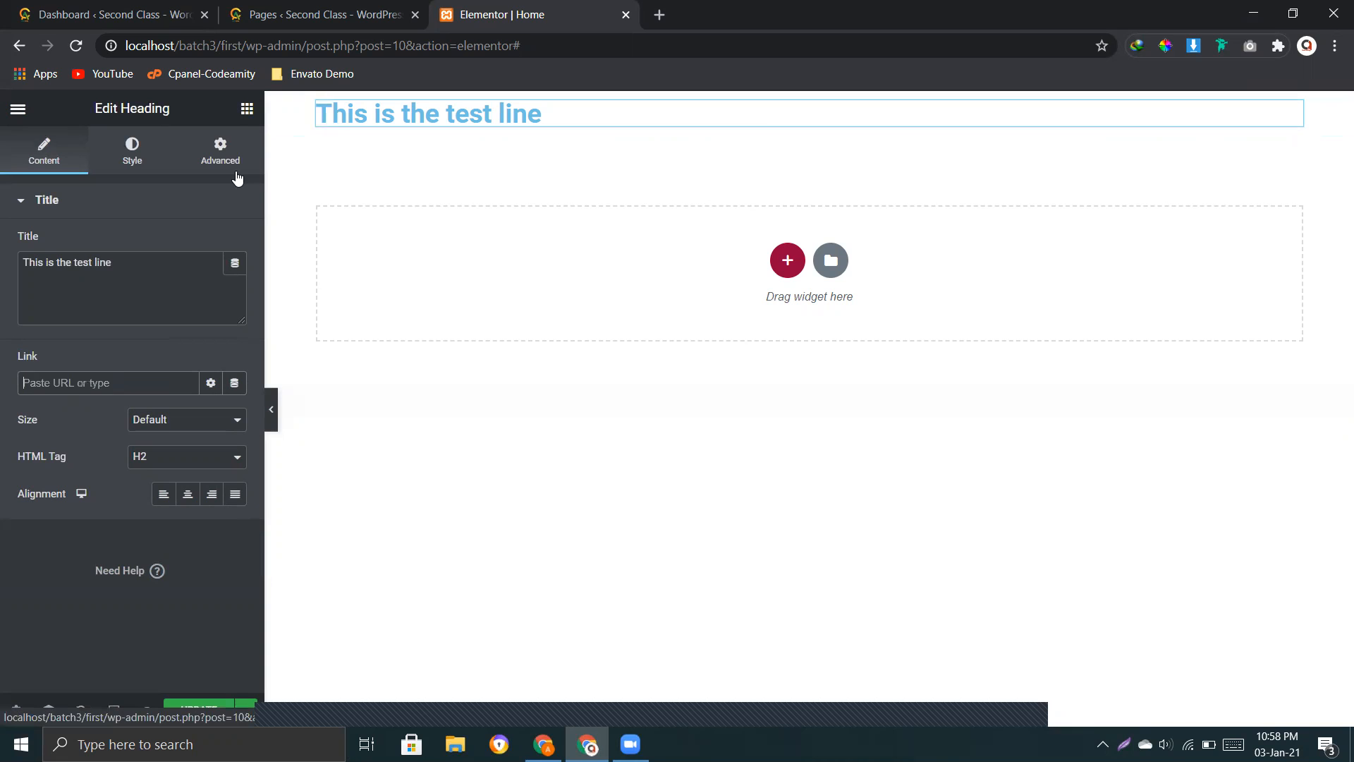
key("alt+Tab")
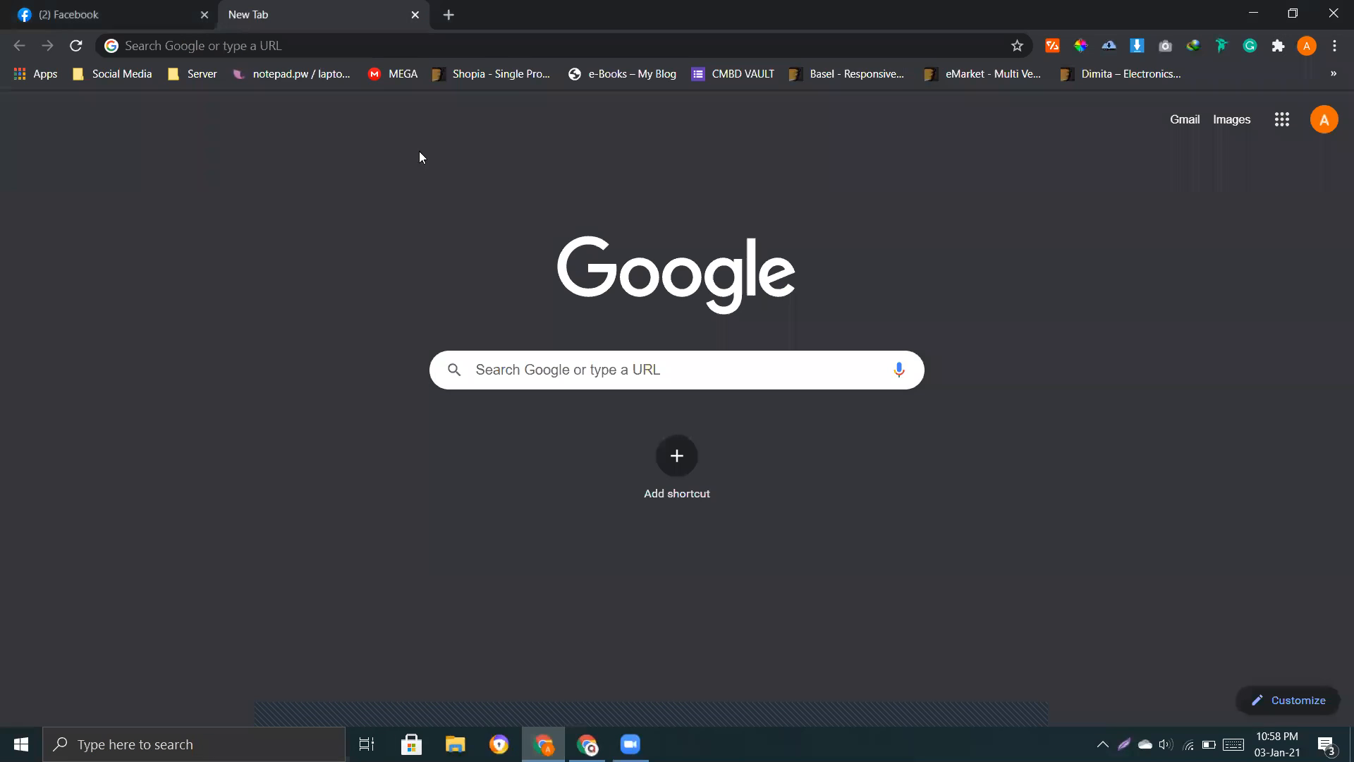
left_click(187, 15)
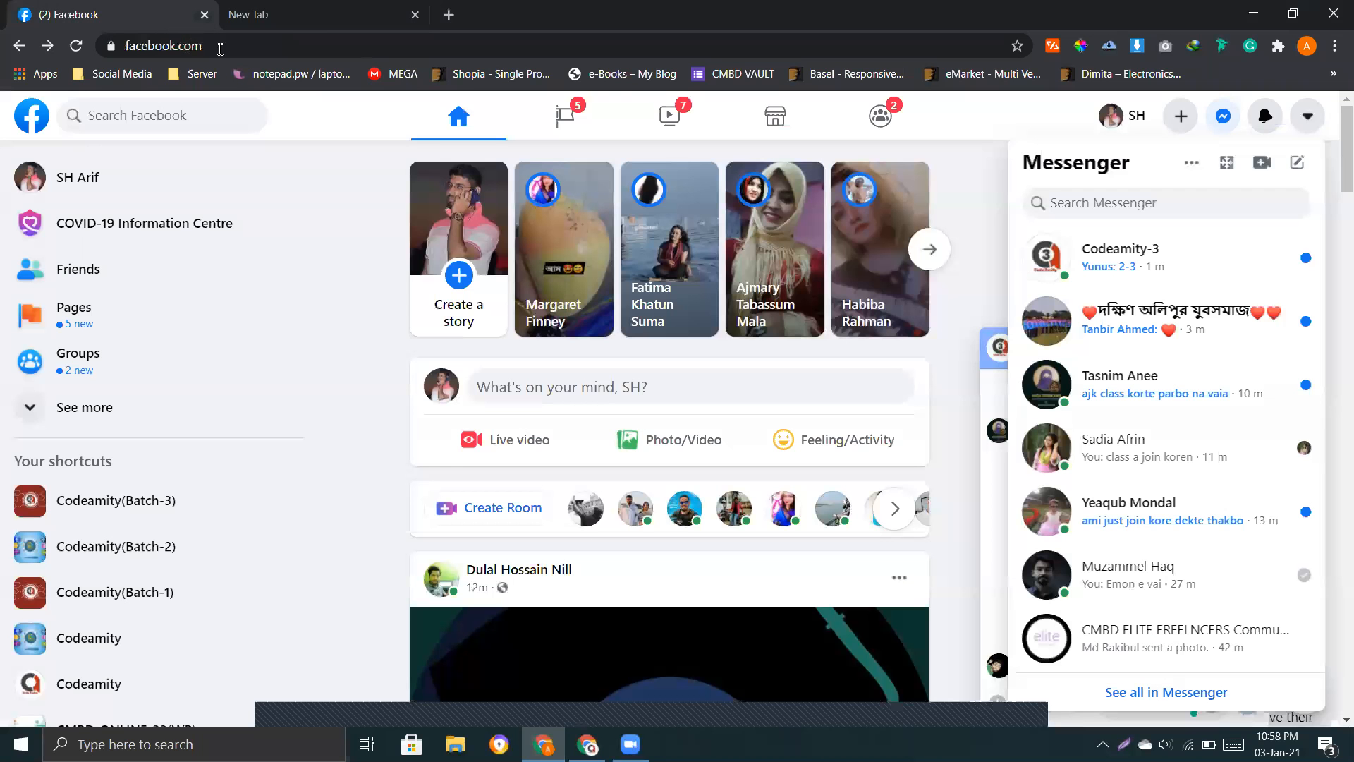
key("ctrl+Tab")
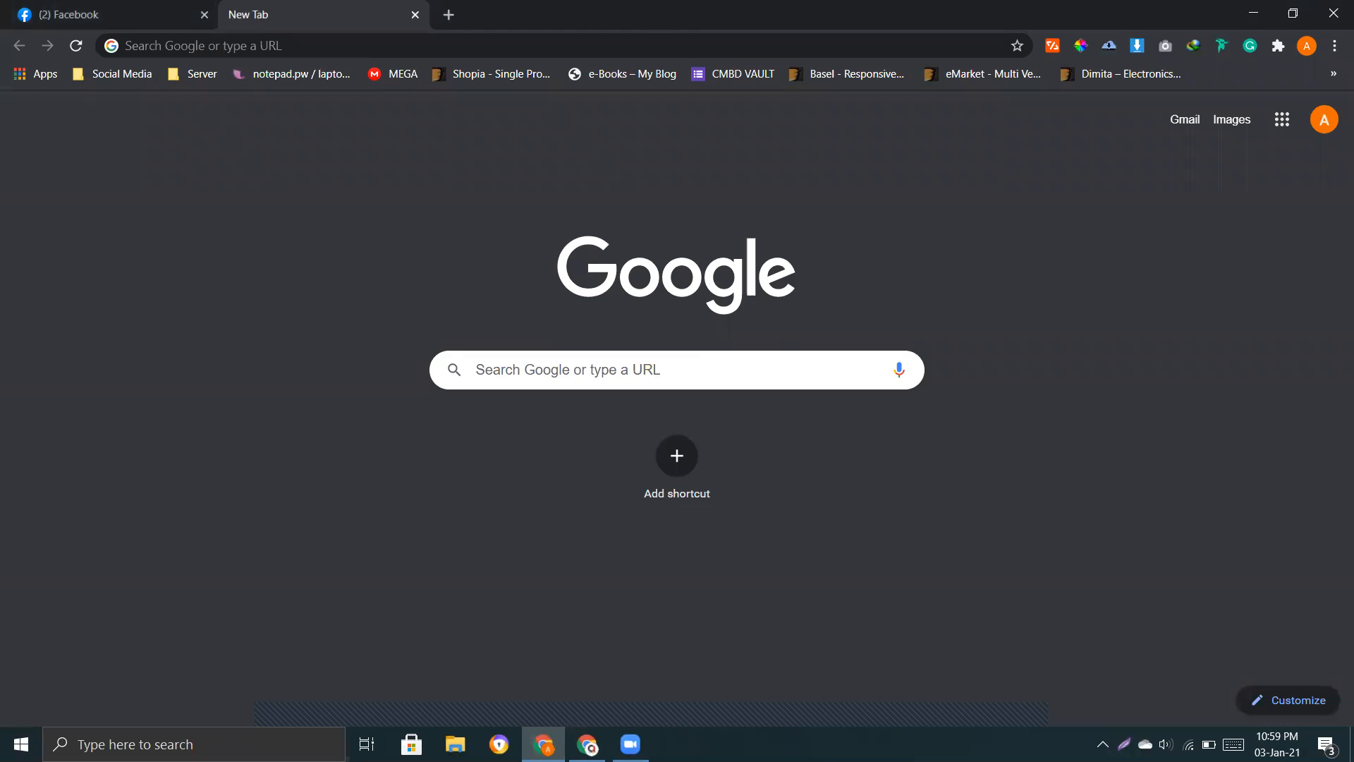
key("alt+Tab")
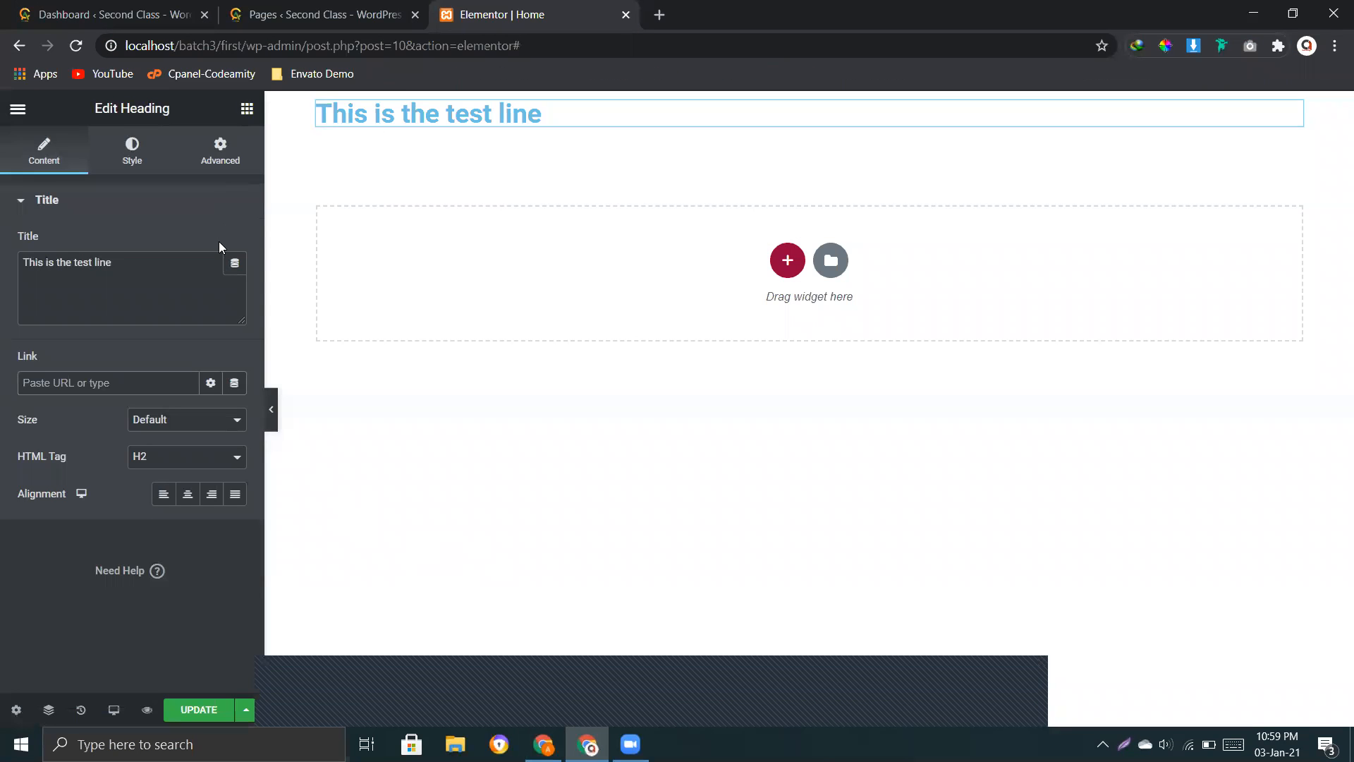
left_click(131, 383)
type("https://www.facebook.com/")
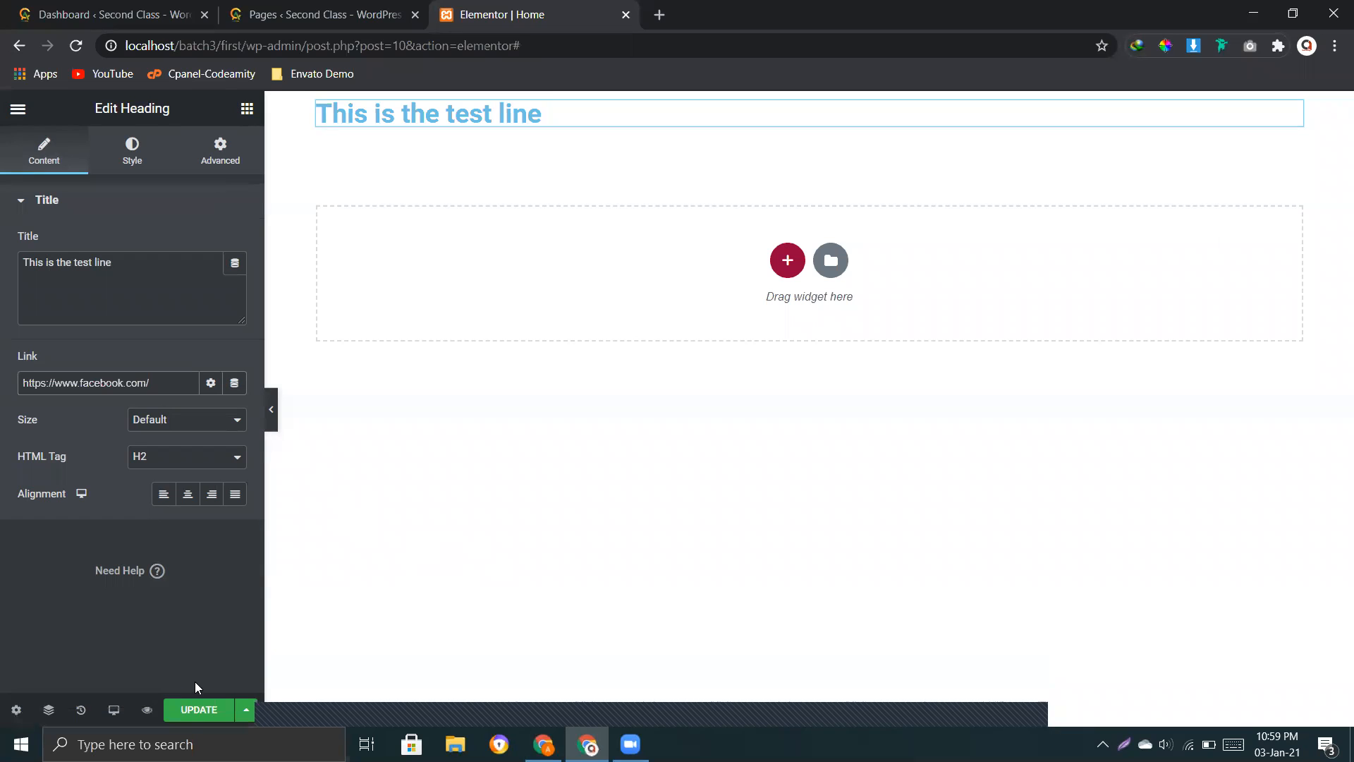
Step: Update the page and test the heading's link in the page preview, returning to the preview after following it
left_click(201, 714)
left_click(146, 711)
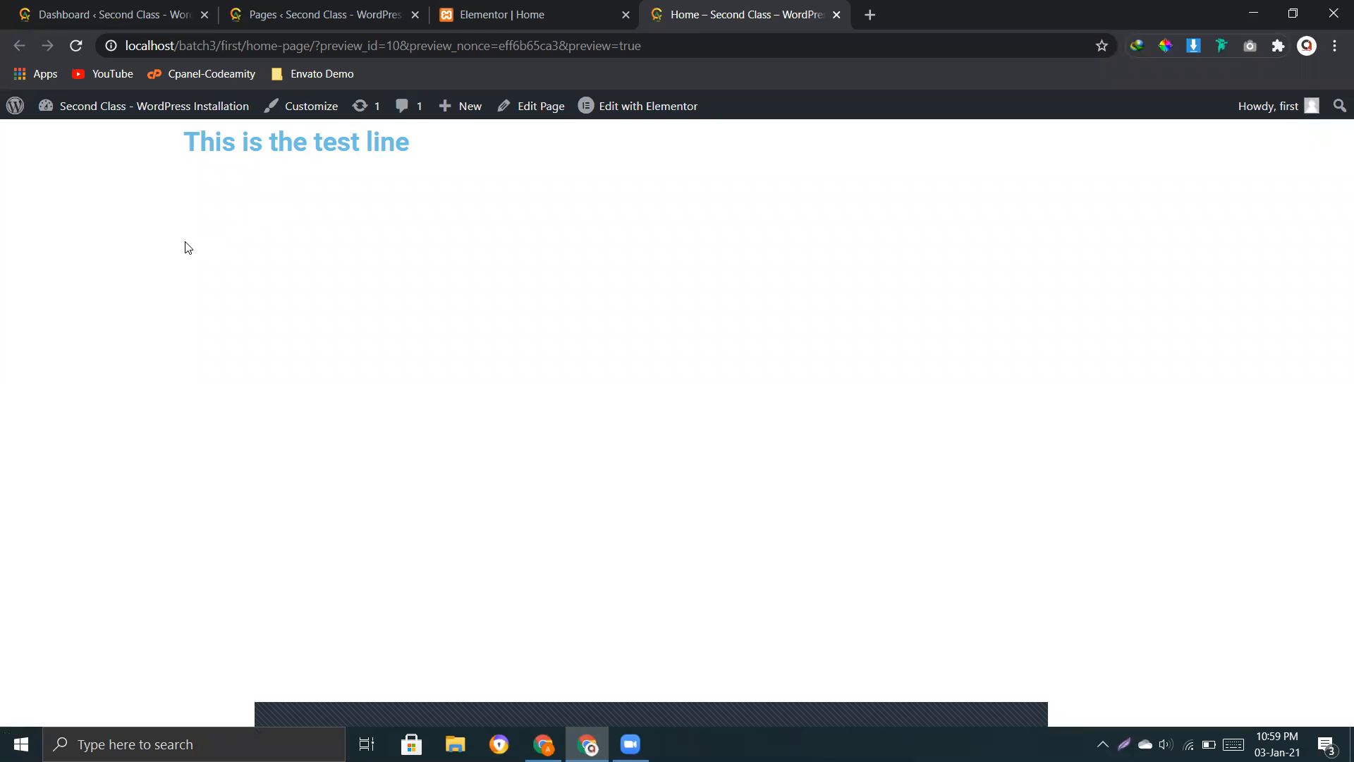
left_click_drag(200, 242, 232, 247)
left_click(236, 262)
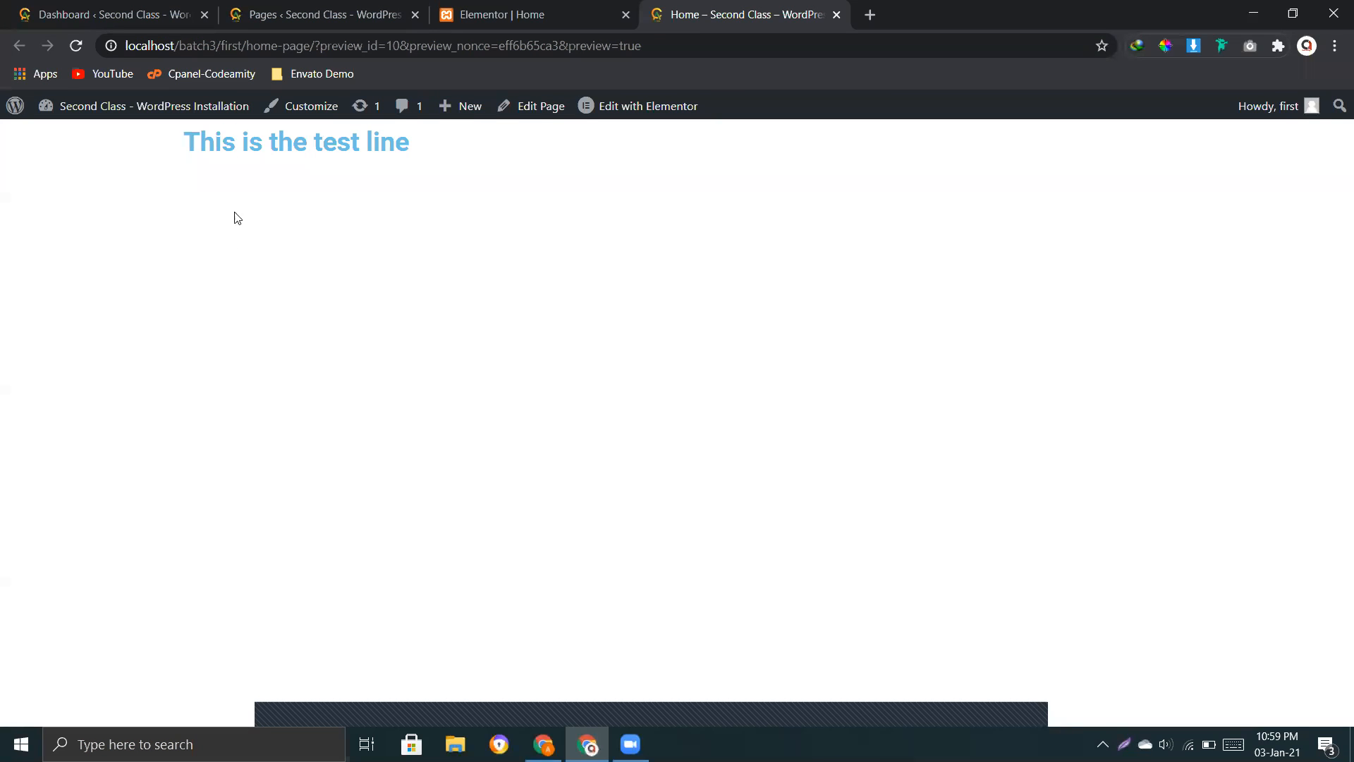
left_click(330, 151)
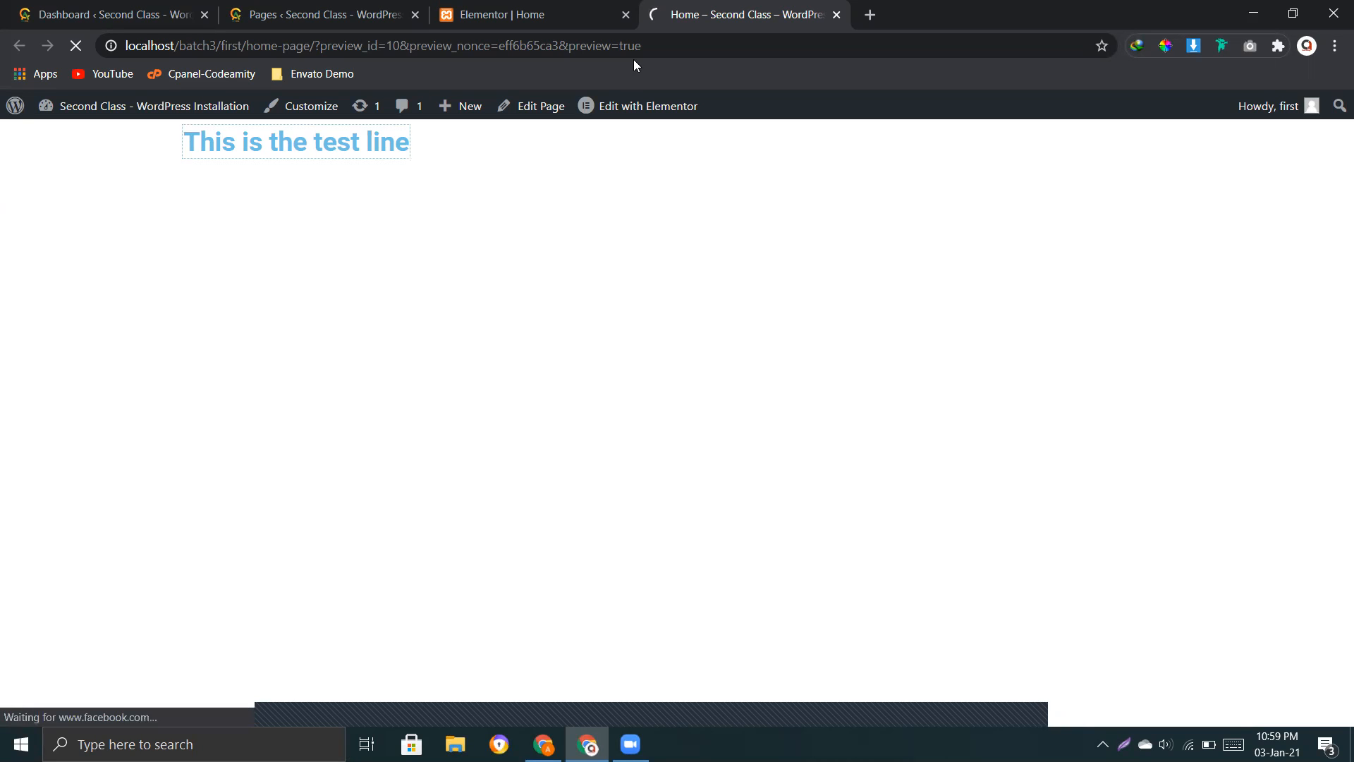
left_click(239, 49)
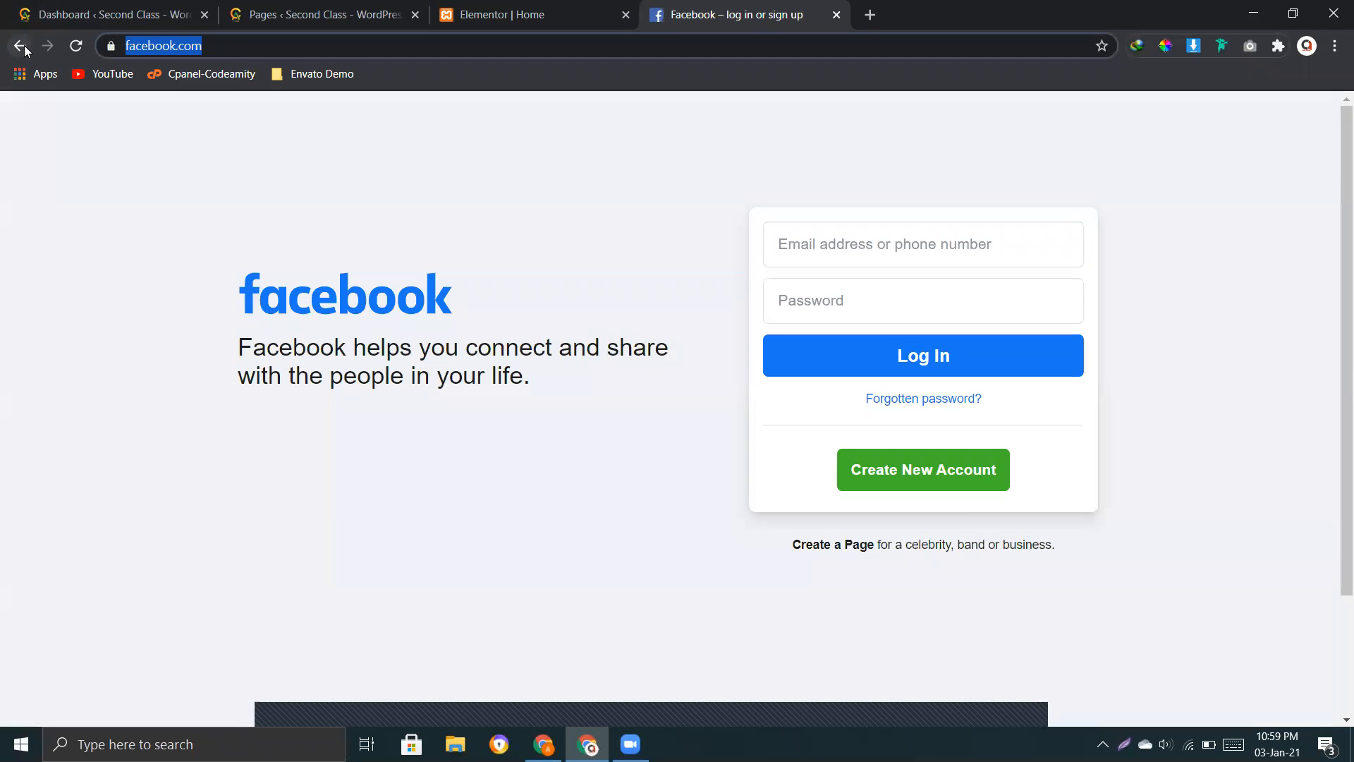
left_click(19, 45)
Step: Back in the Elementor editor, set the heading's Facebook link to open in a new window
left_click(529, 14)
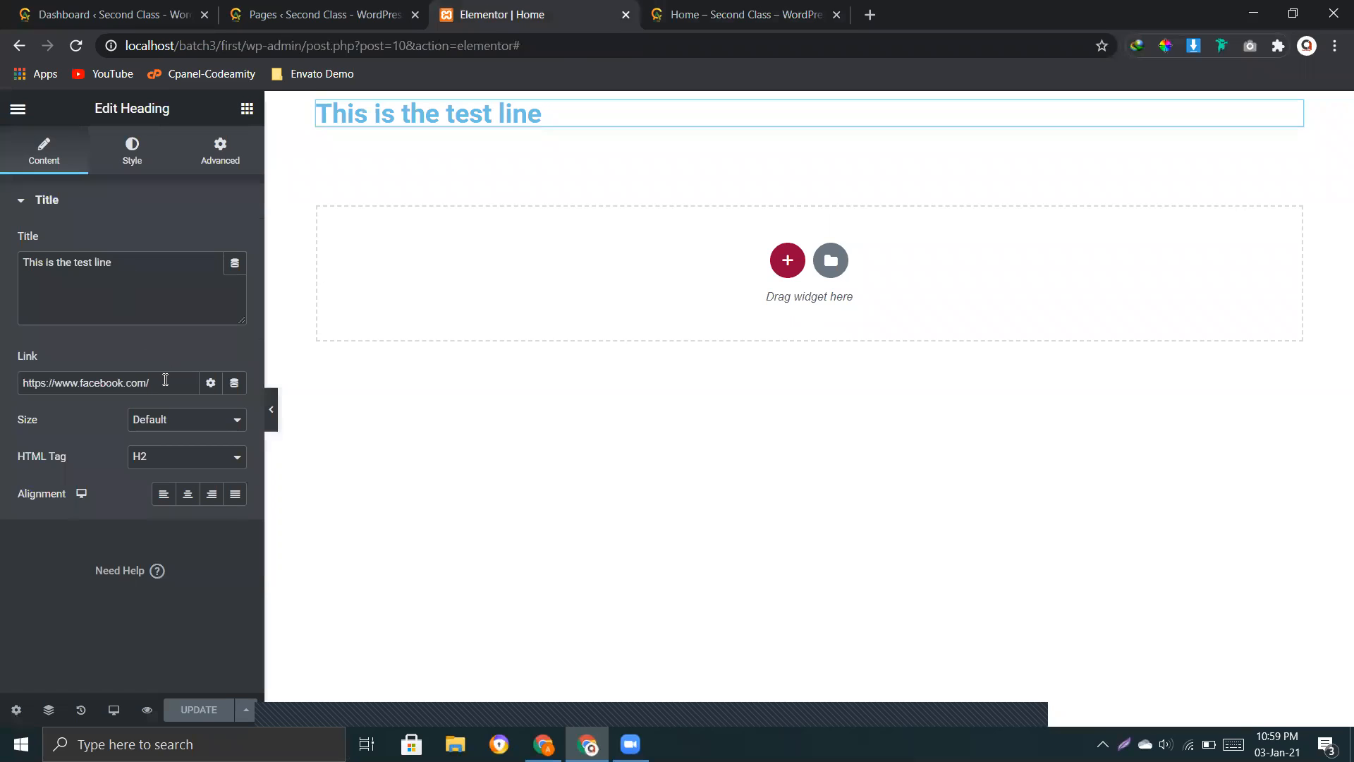
triple_click(192, 382)
left_click(80, 405)
left_click(211, 386)
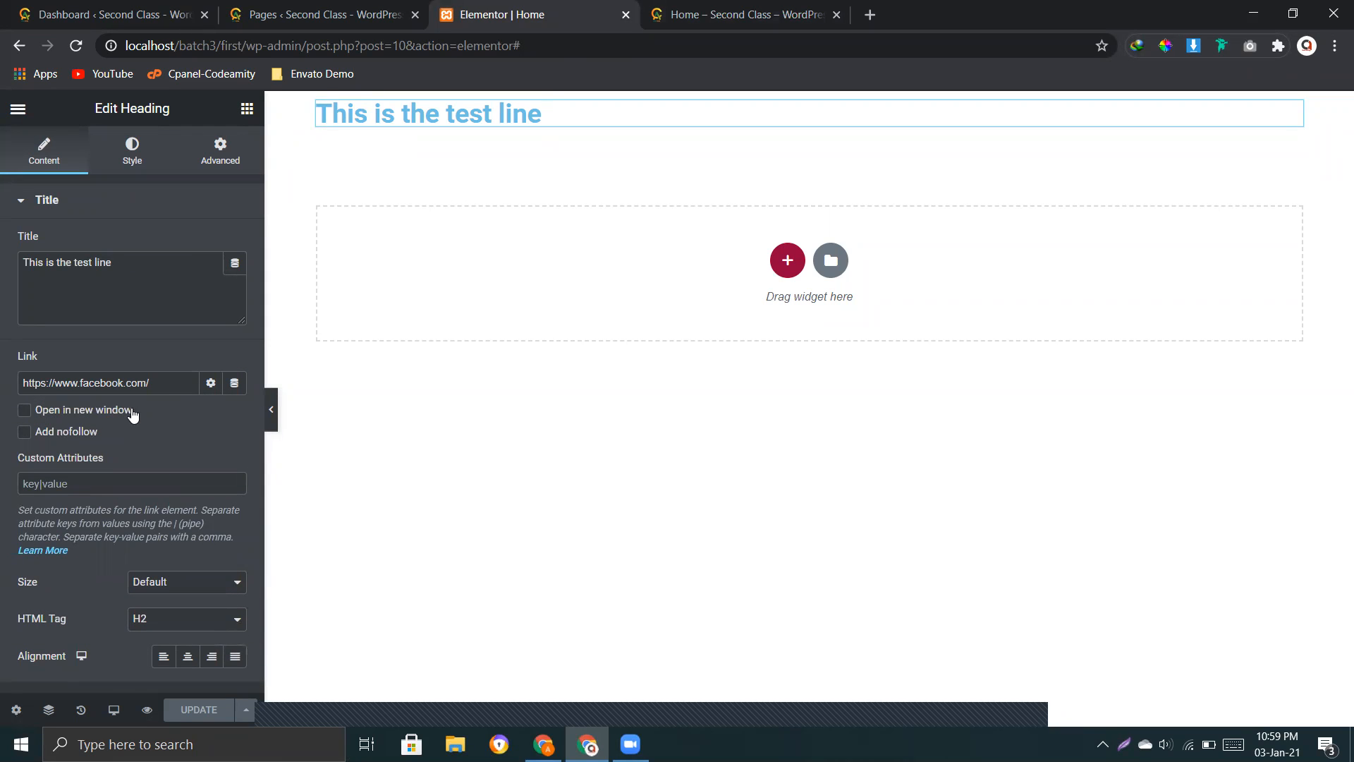
left_click(60, 411)
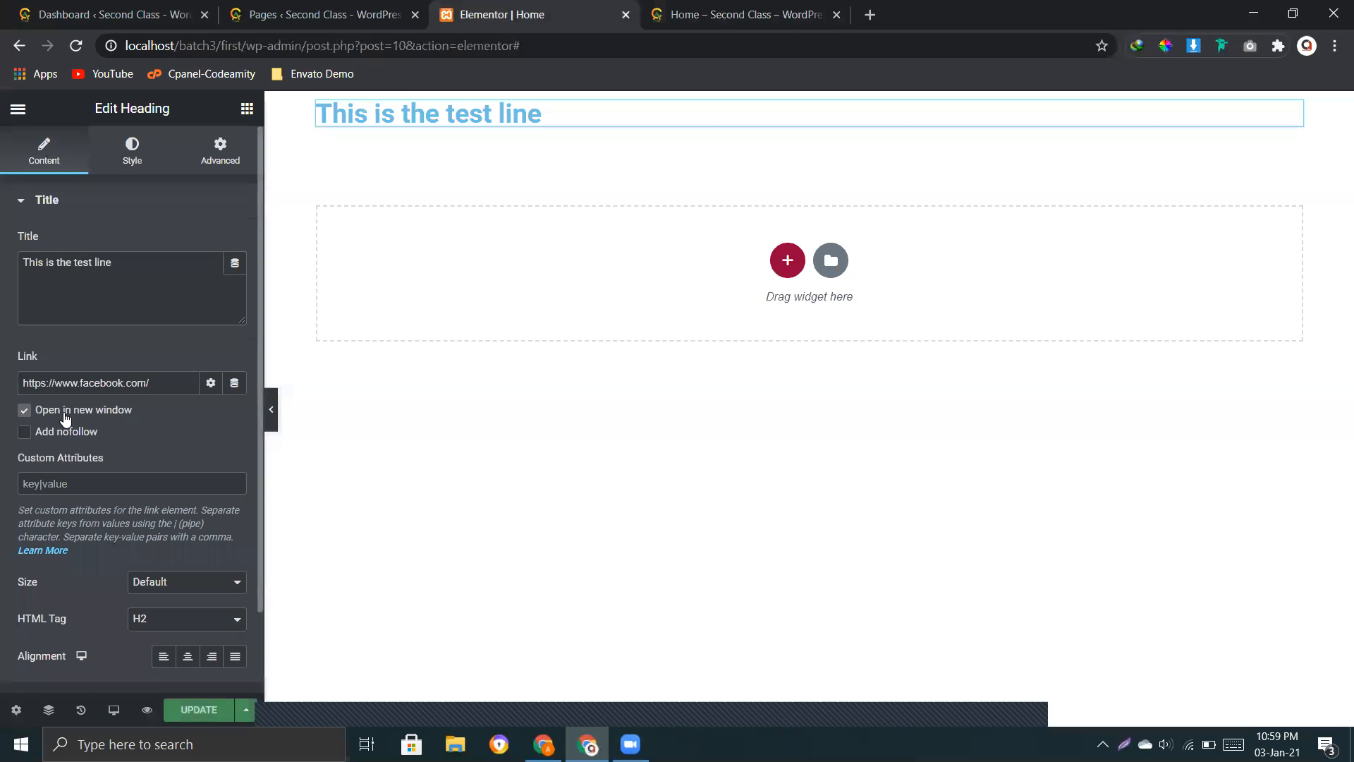
Step: Update the page and test in the preview that the heading's link opens separately, closing the Facebook page and returning to the editor
left_click(198, 709)
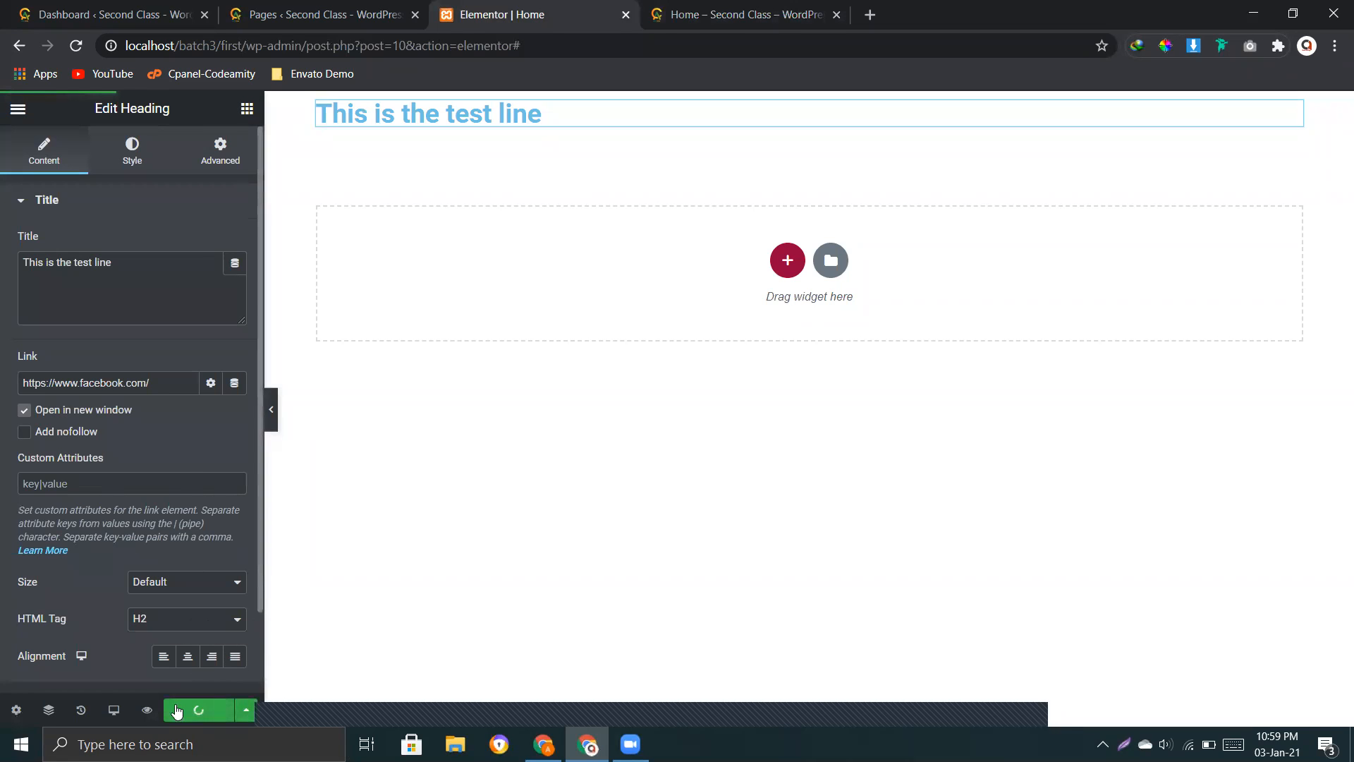
left_click(147, 711)
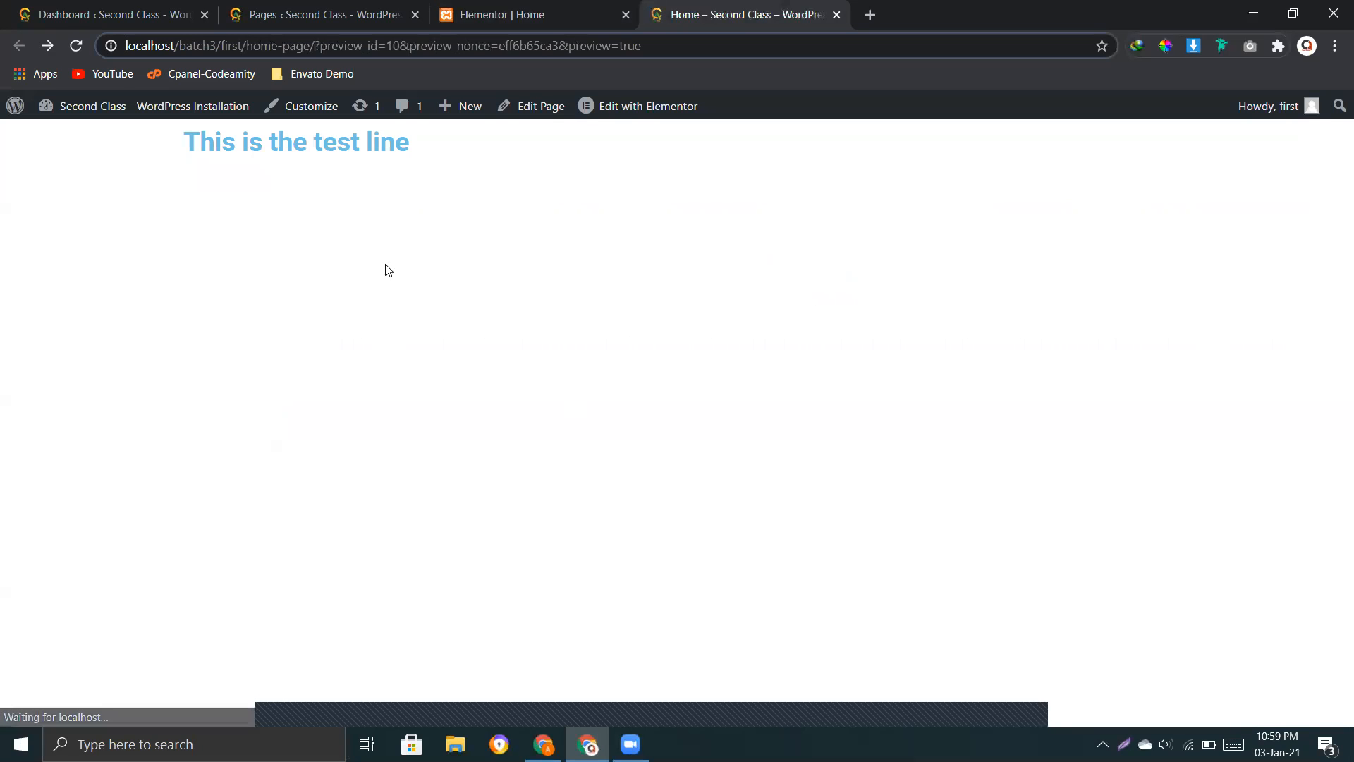
left_click(319, 151)
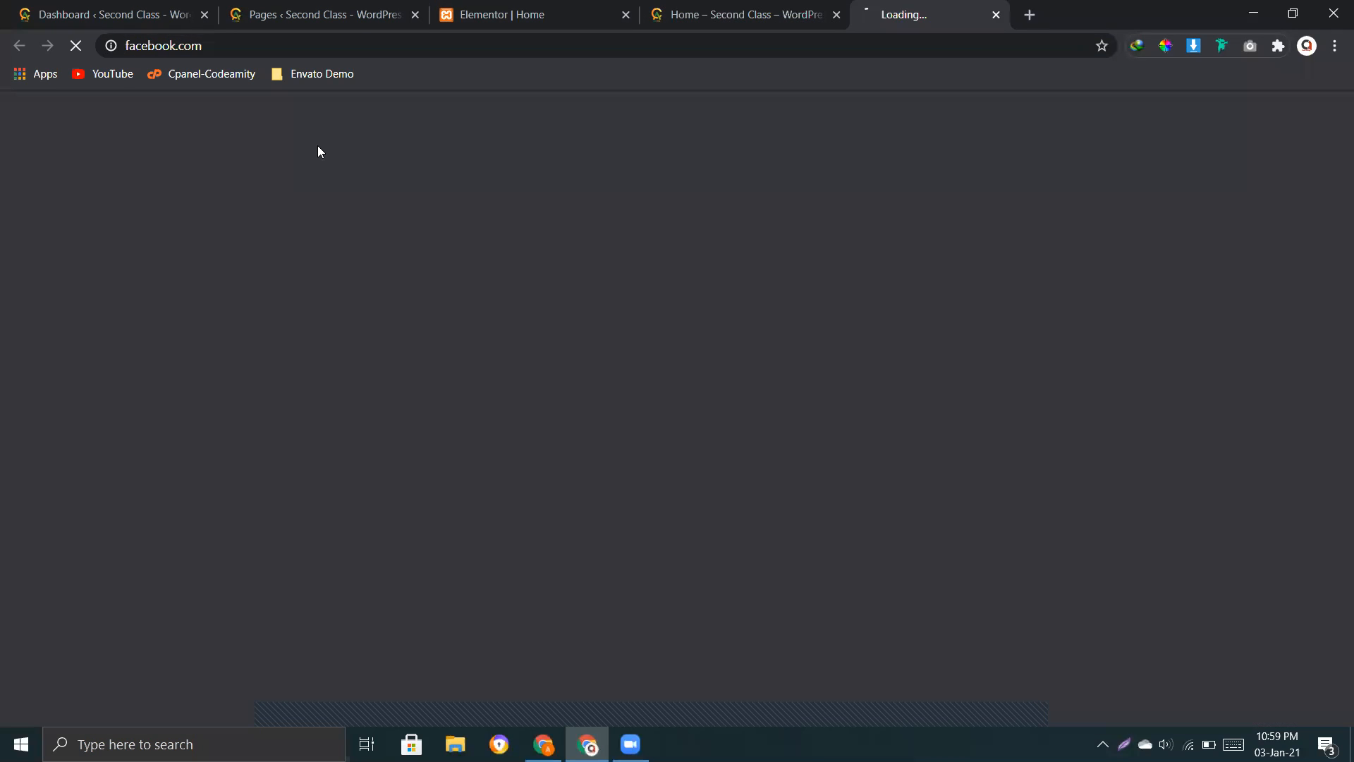
key("ctrl+shift+Tab")
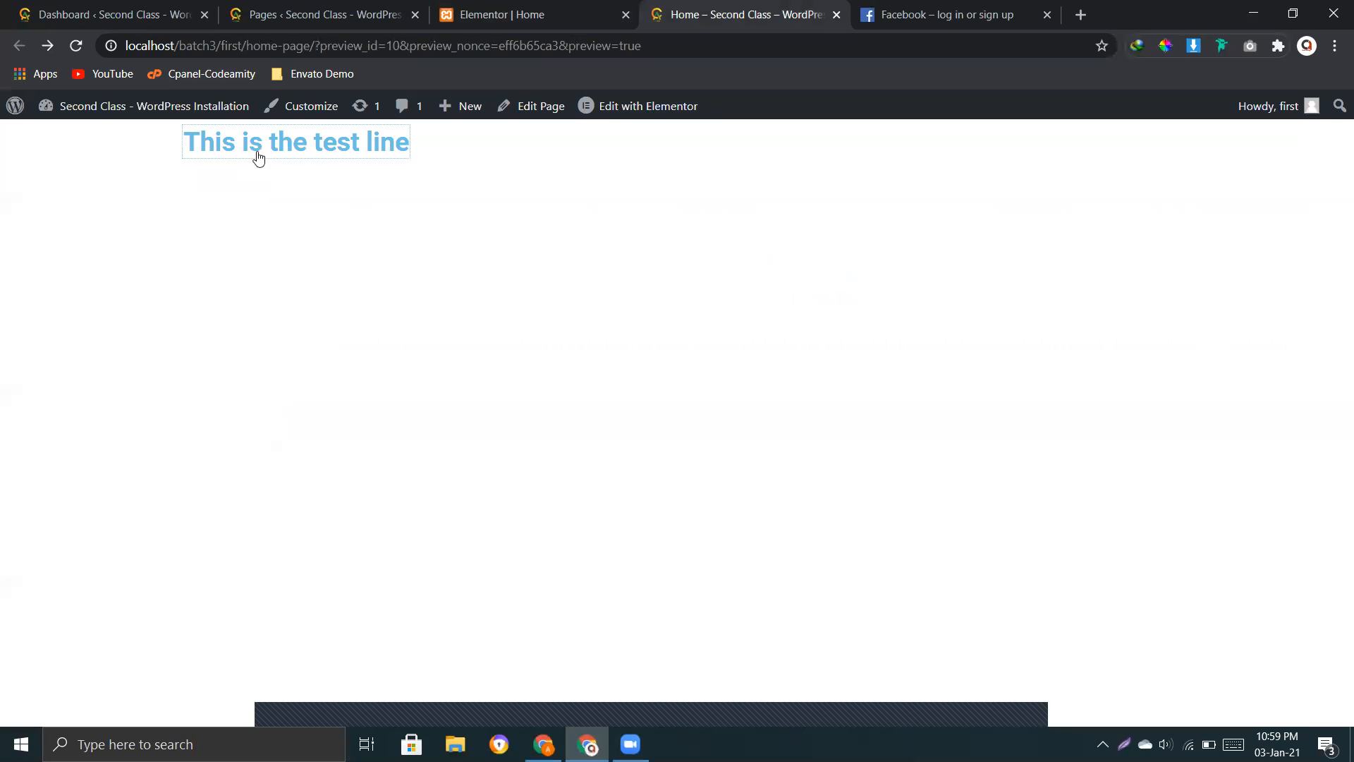
left_click(370, 234)
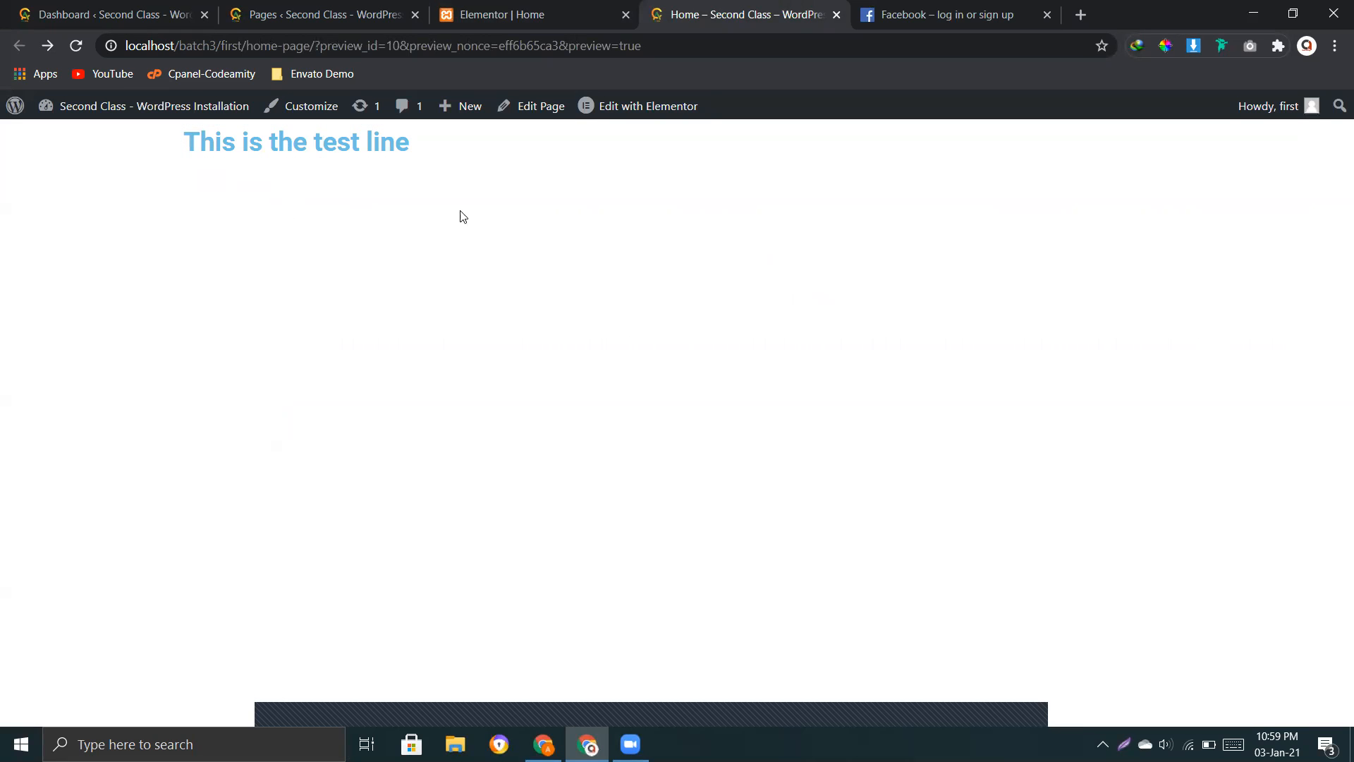
left_click(921, 21)
left_click(1047, 15)
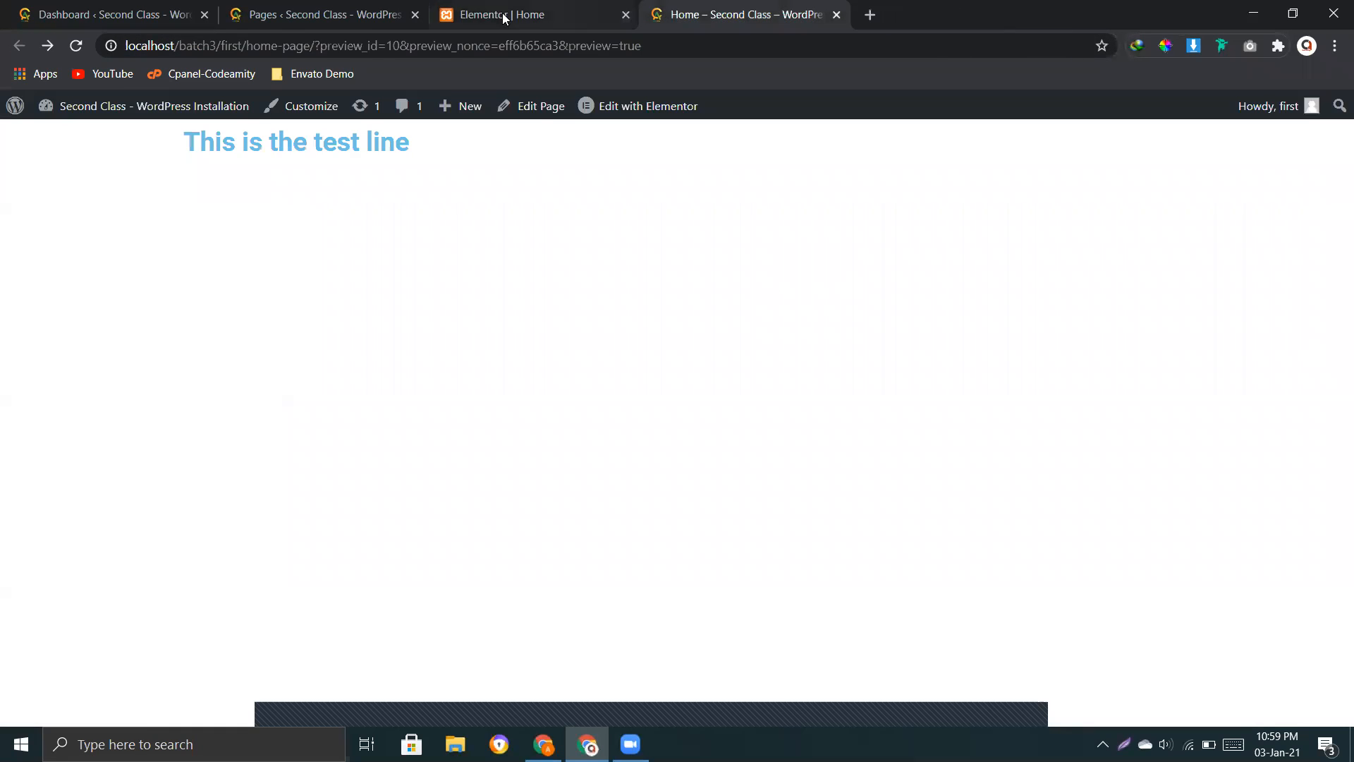
left_click(501, 14)
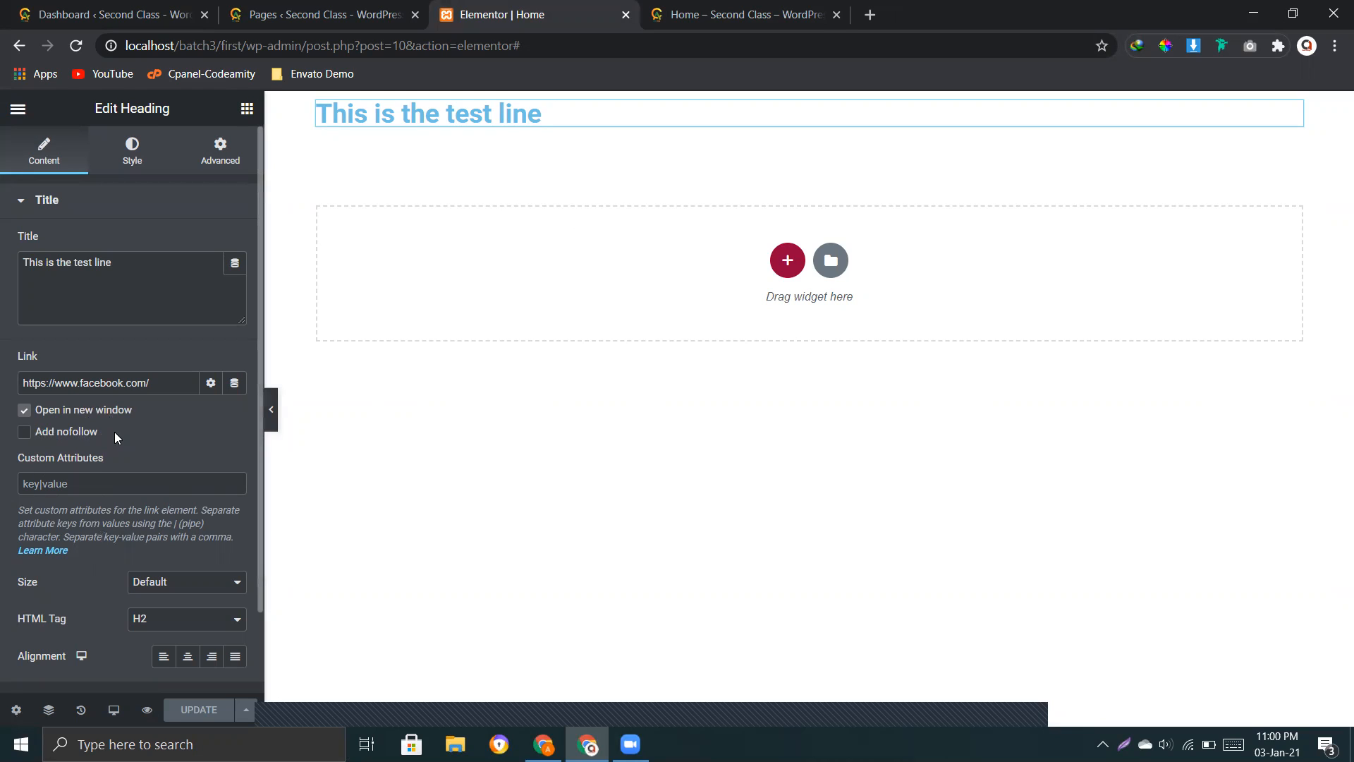
Step: Turn off opening the heading's link in a new window, and leave the nofollow option disabled after trying it
left_click(24, 413)
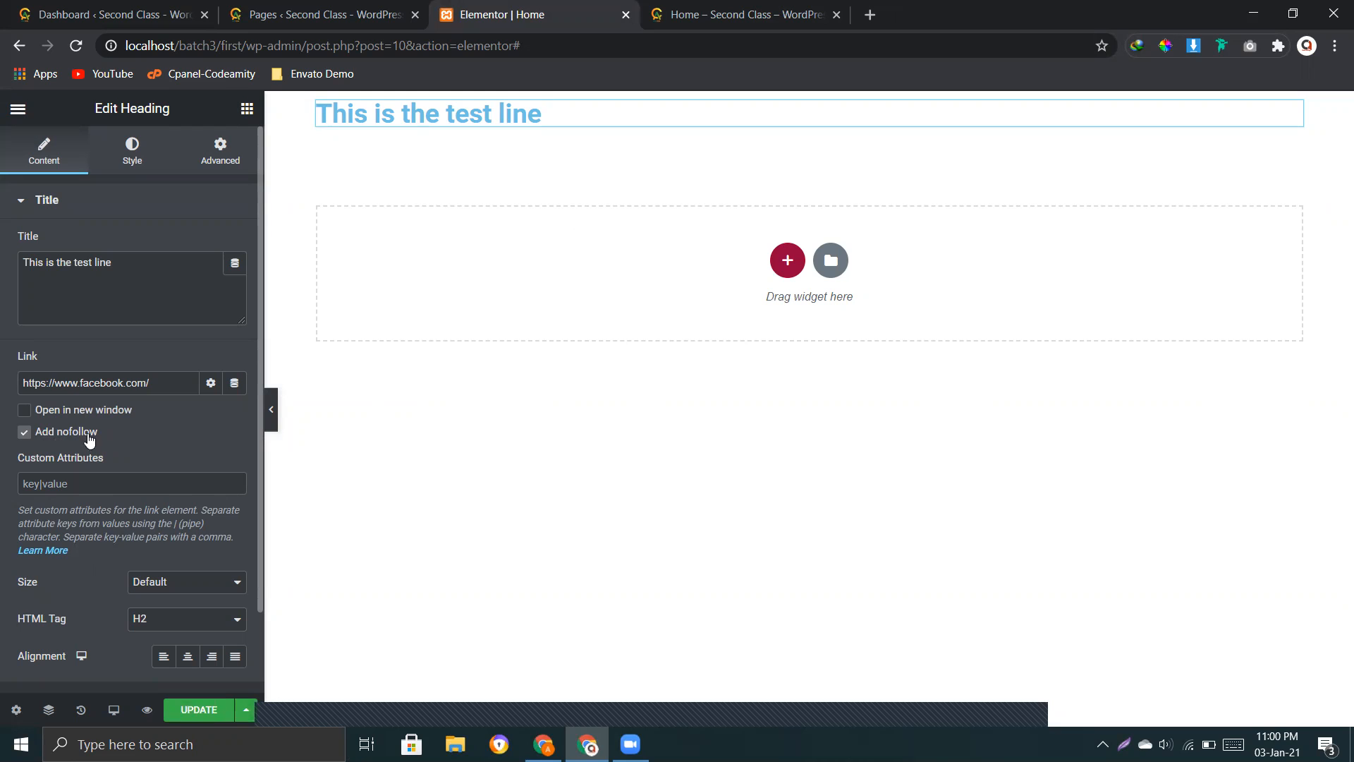
left_click(734, 12)
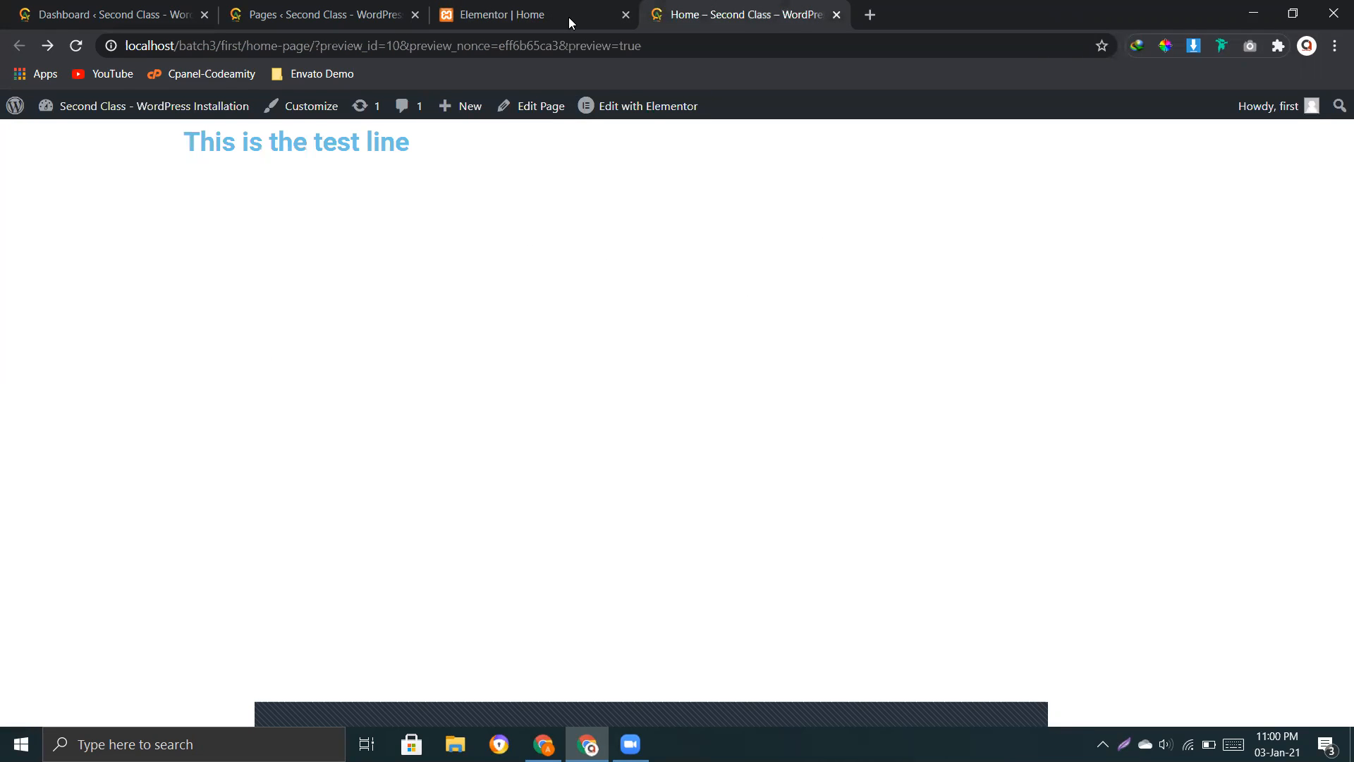
left_click(486, 24)
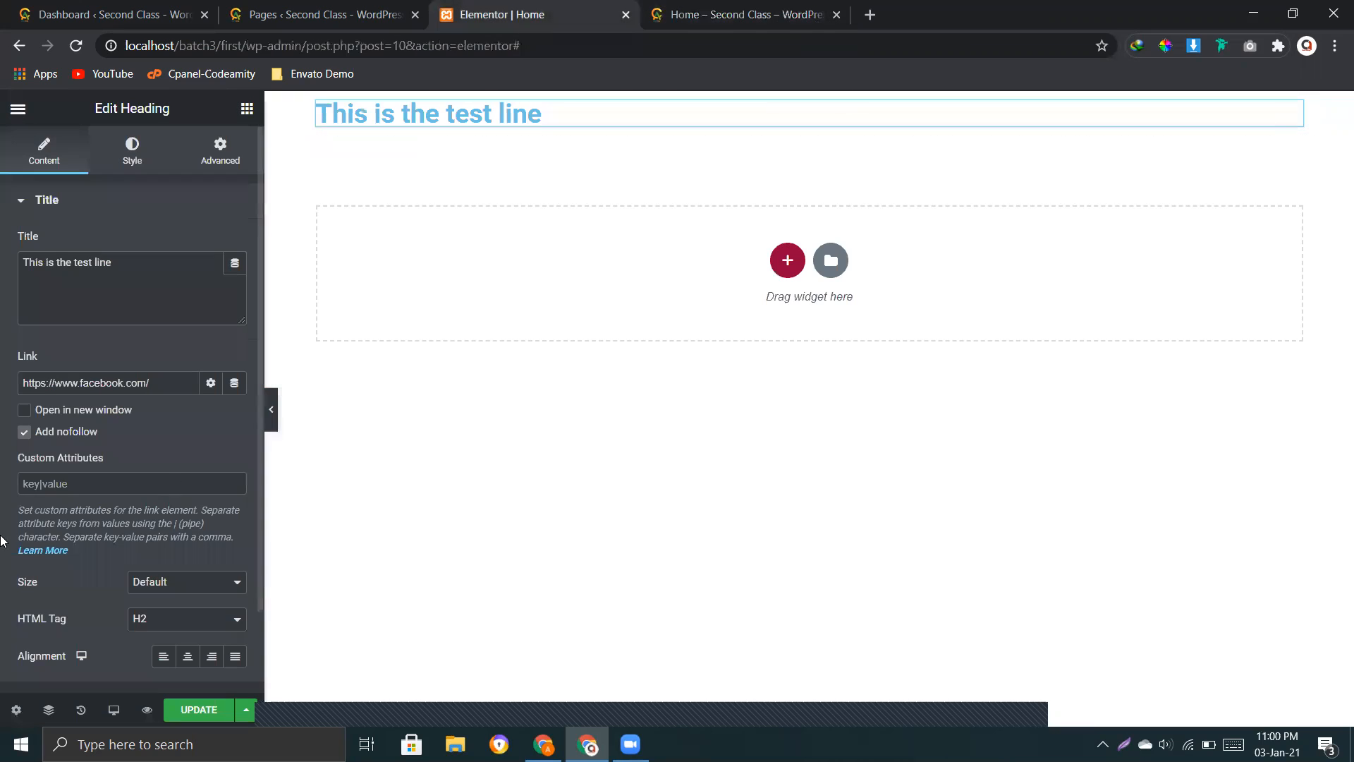
left_click(25, 432)
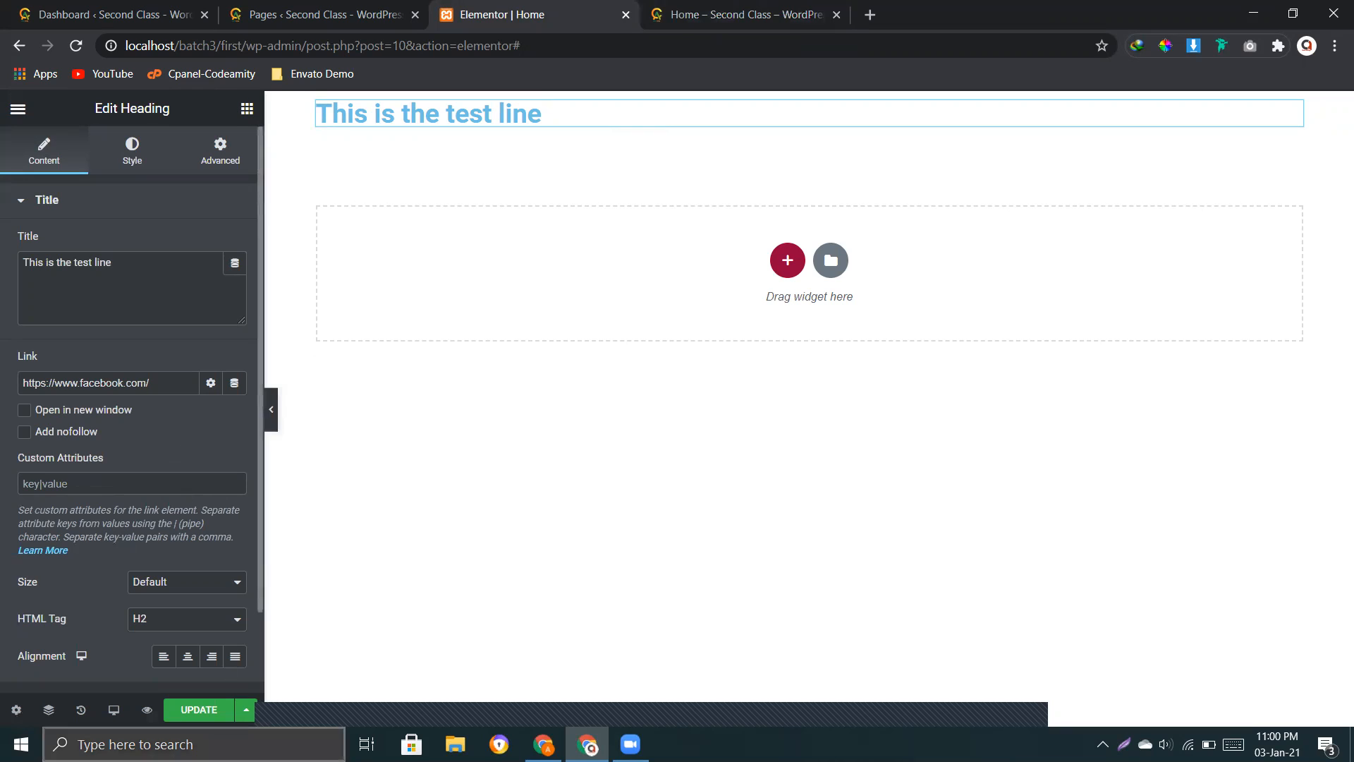
Step: Update the page, test the heading's link in the page preview, and return to the Elementor editor
left_click(199, 710)
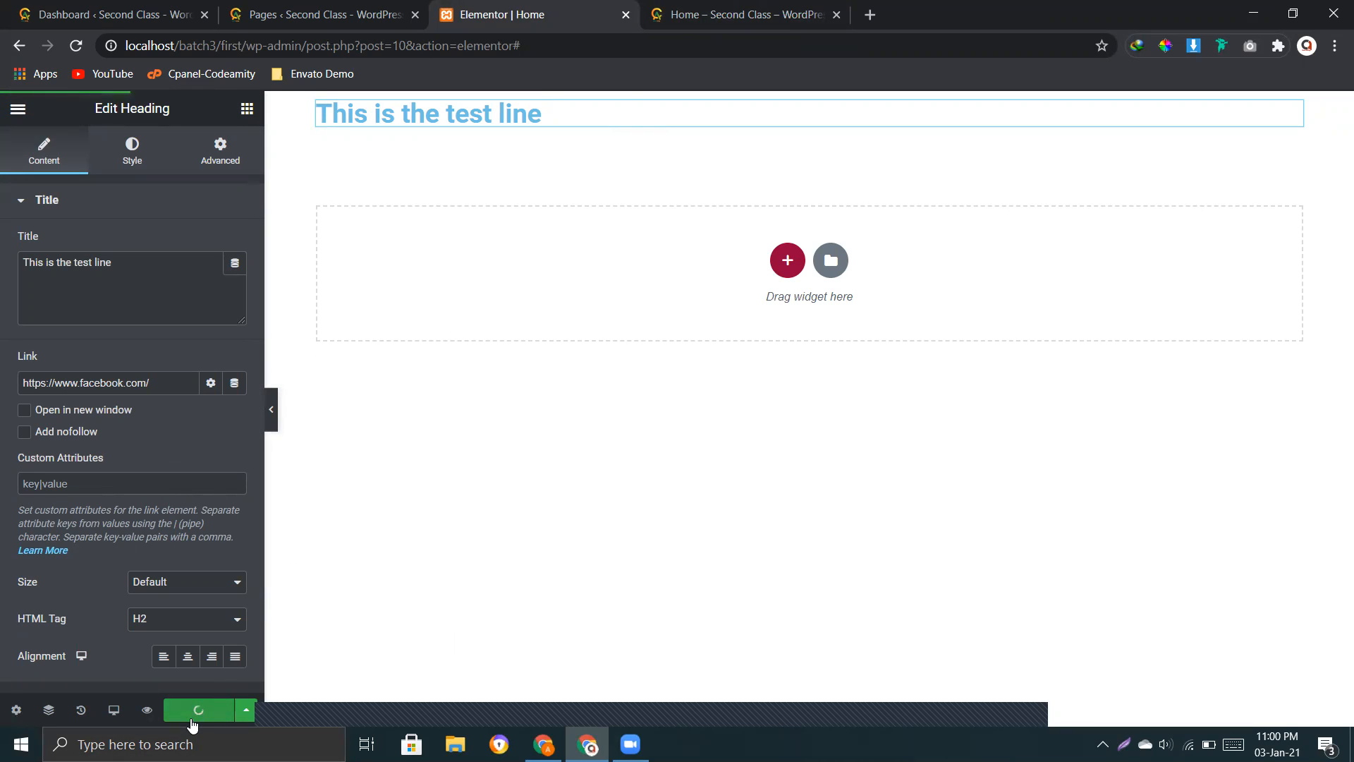
left_click(761, 14)
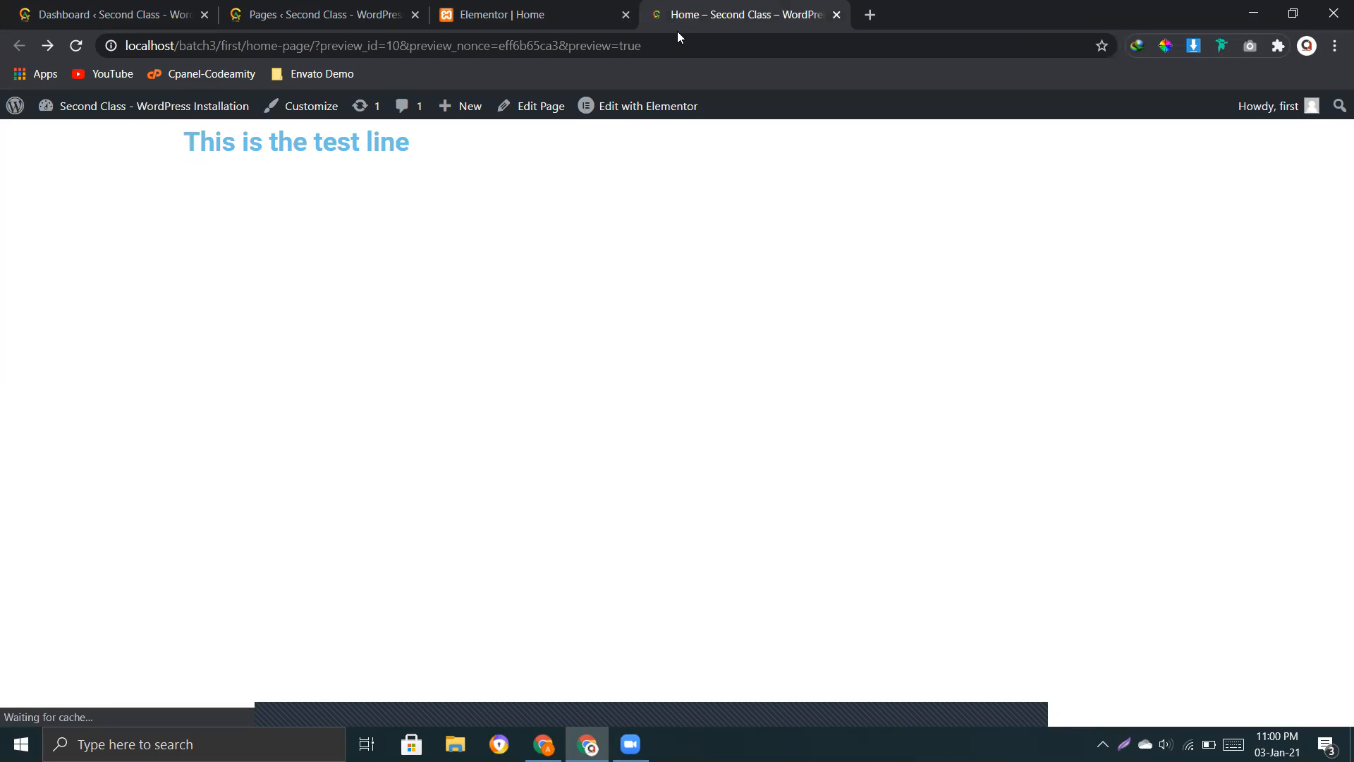
left_click(297, 149)
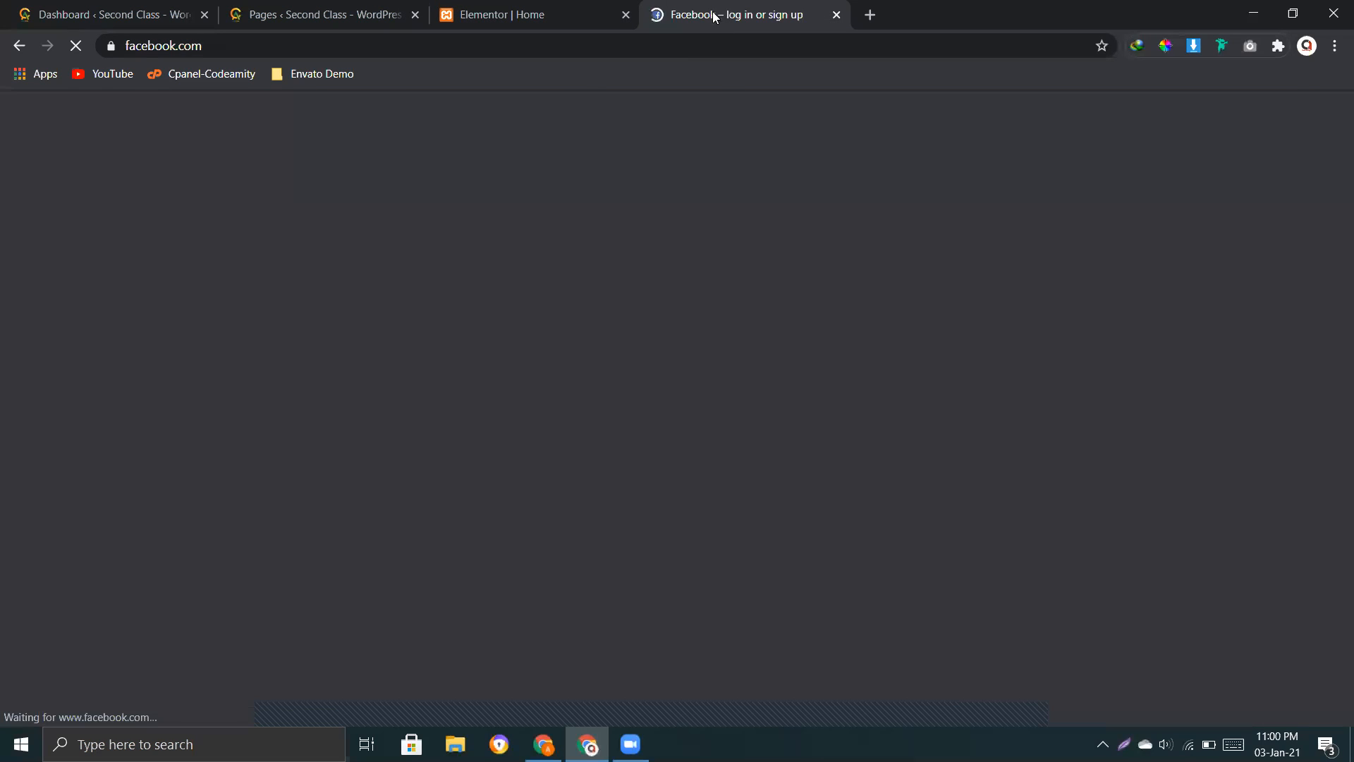
left_click(19, 46)
left_click(530, 15)
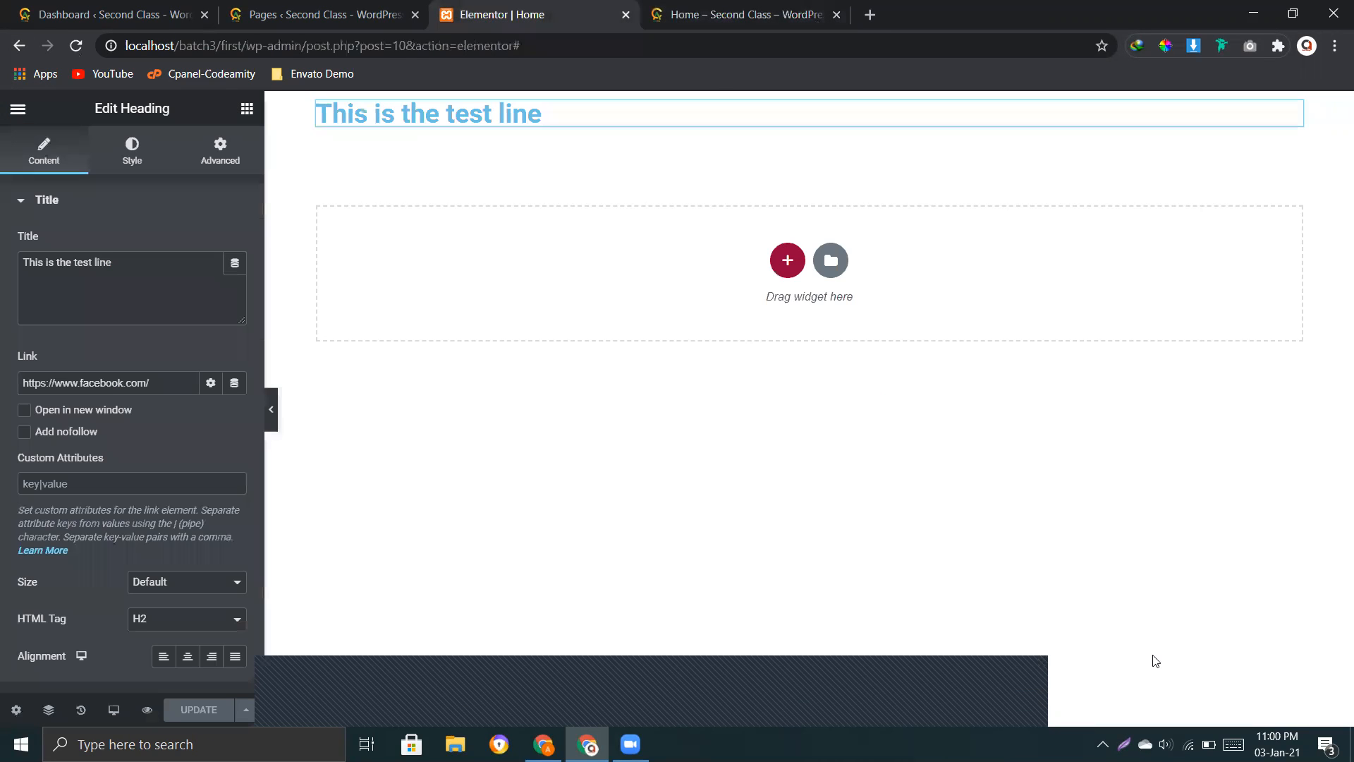
Step: Remove the Facebook address from the heading's link and collapse the additional link options
triple_click(161, 384)
key("BackSpace")
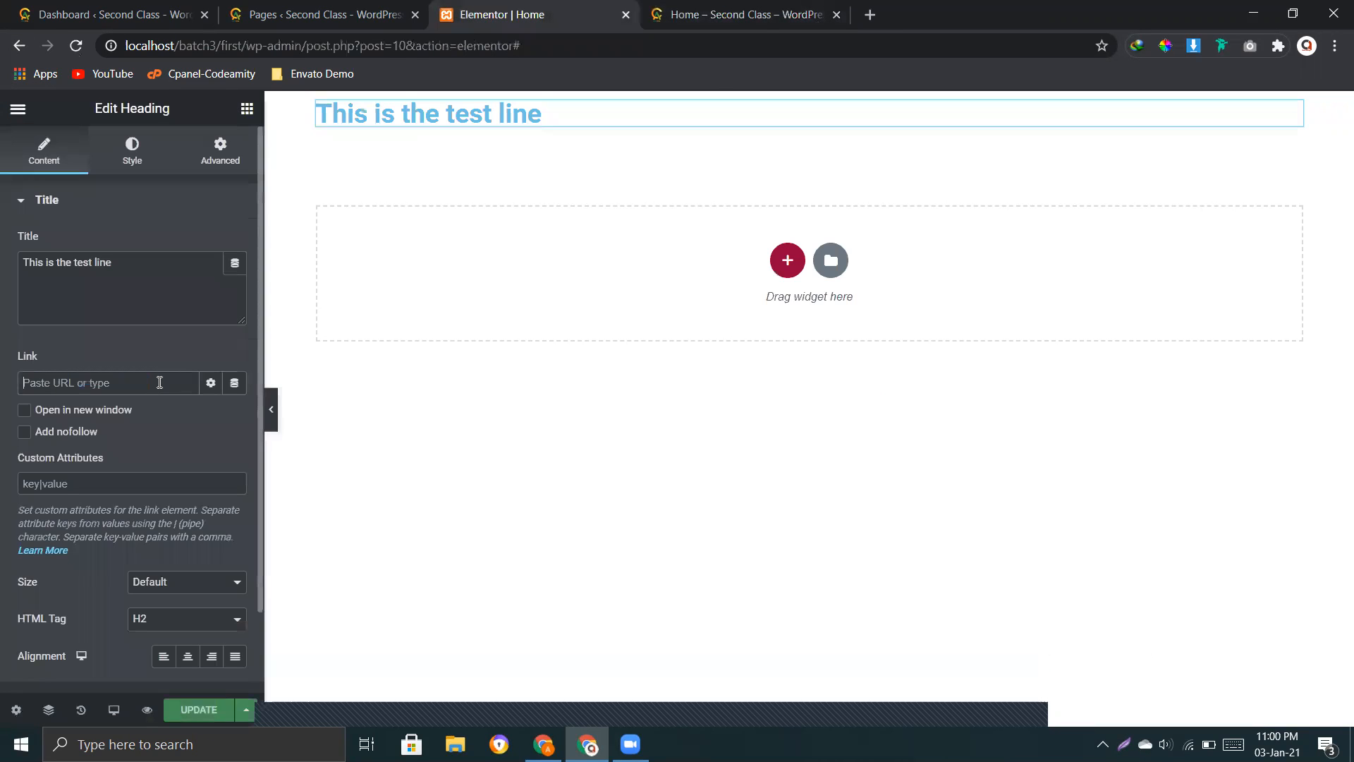
left_click(61, 481)
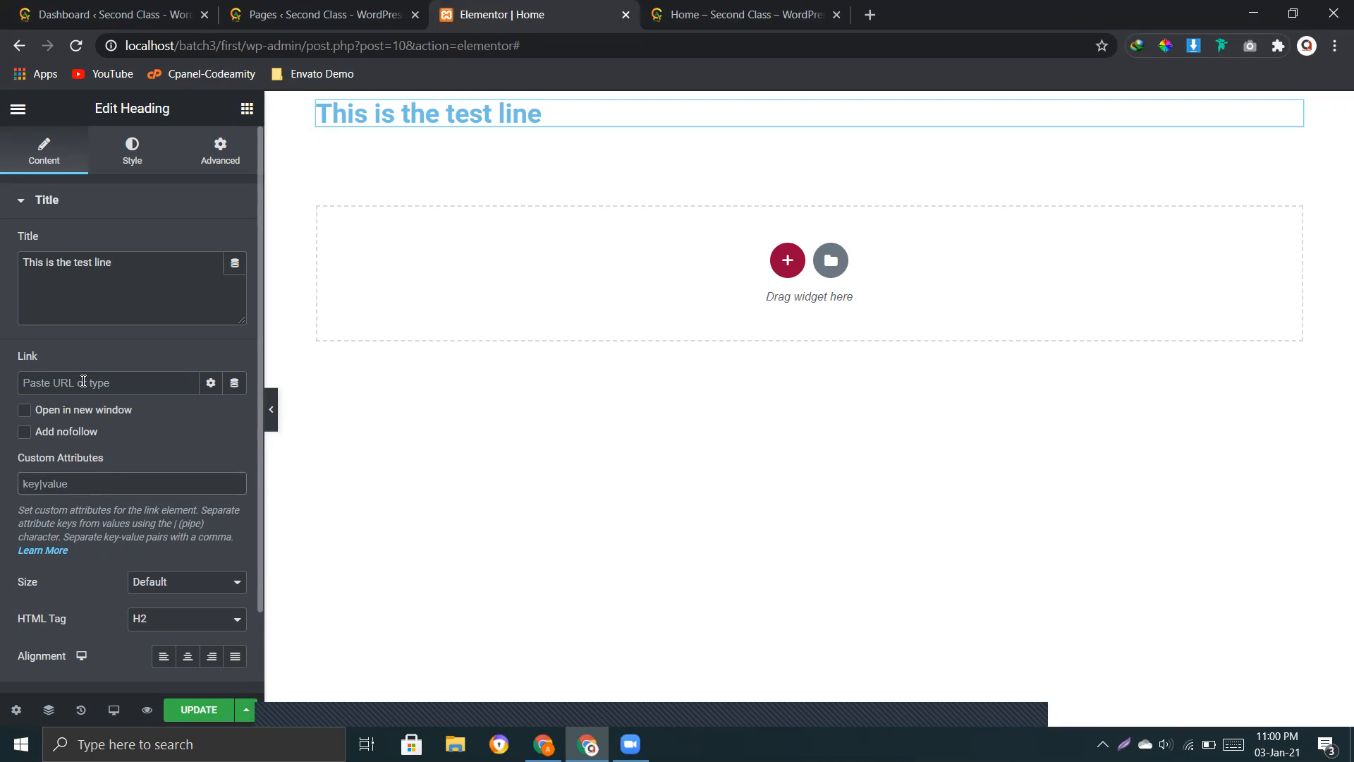
left_click(210, 383)
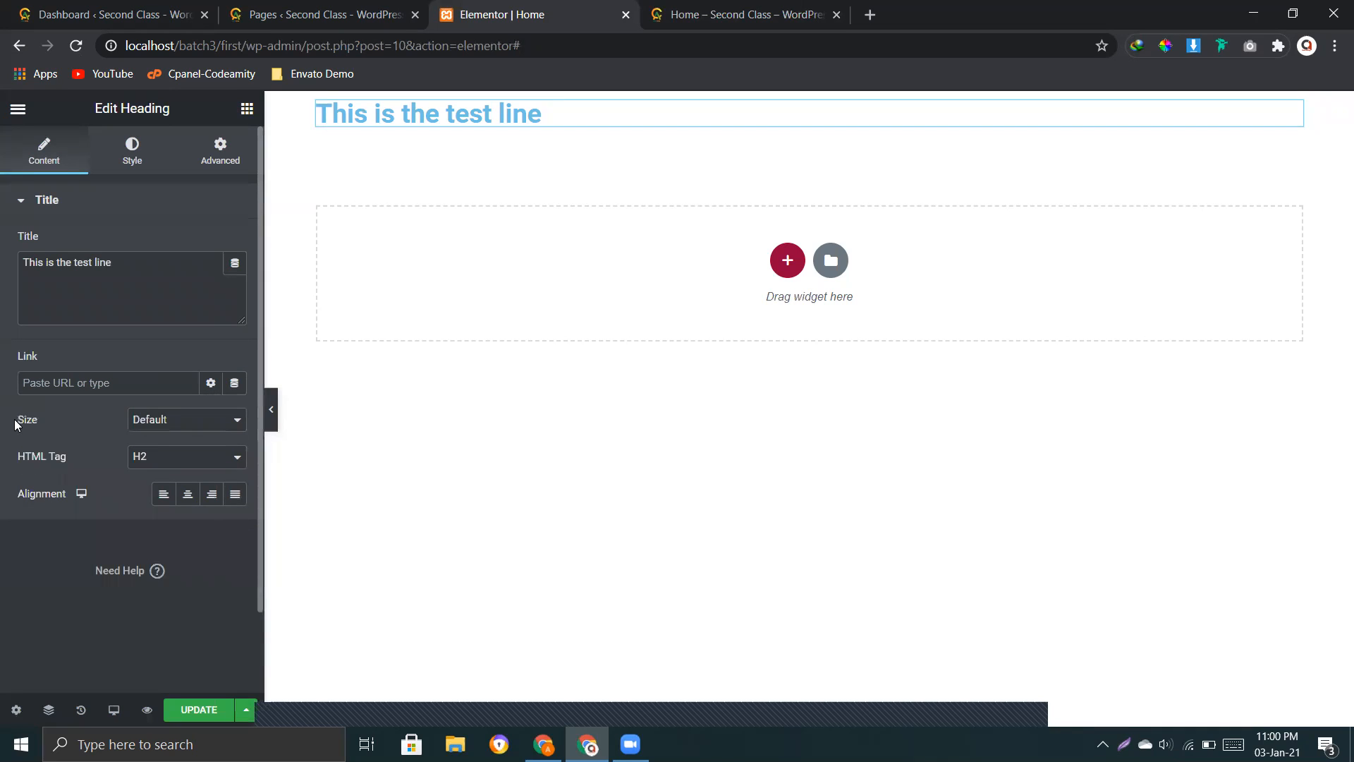
Step: Try the heading sizes Small, Medium, Large, XL and XXL, and return the size to Default
left_click_drag(34, 420, 176, 433)
left_click(192, 423)
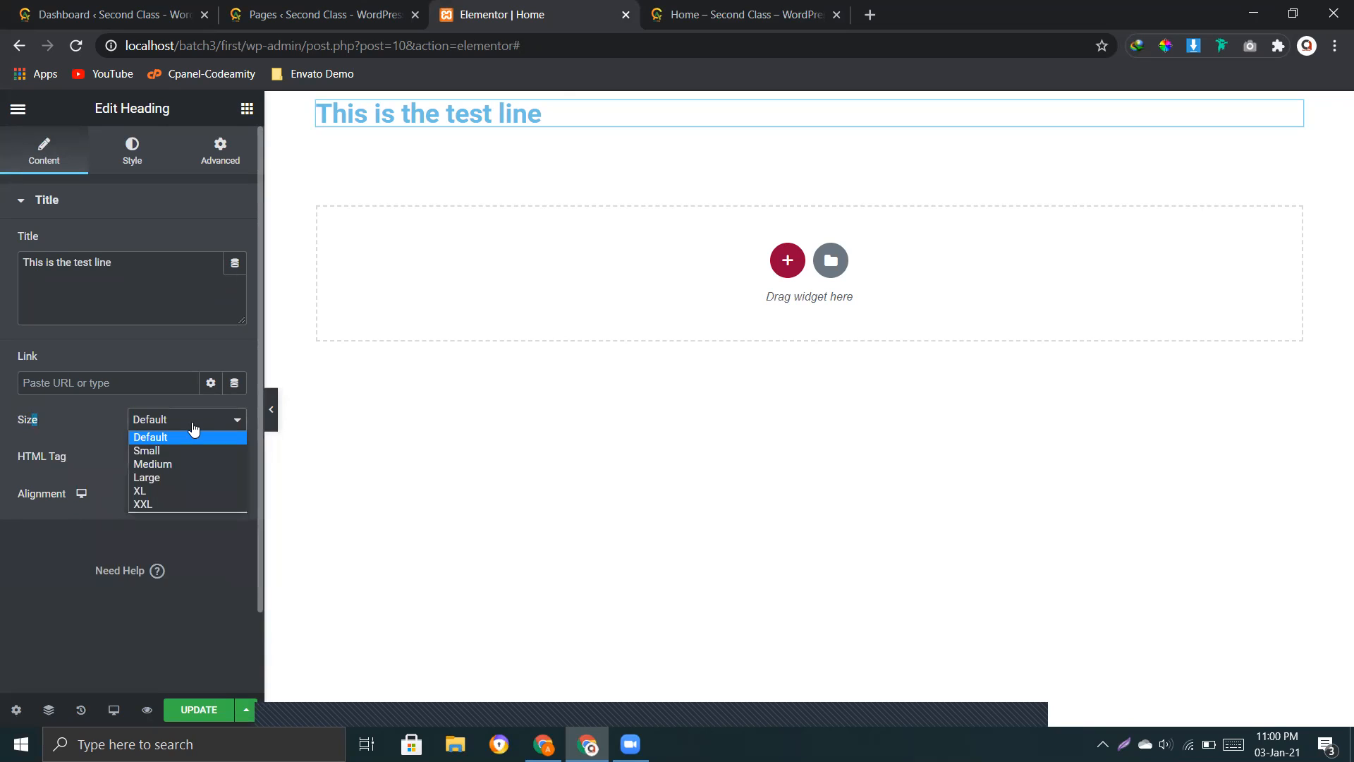
left_click(161, 451)
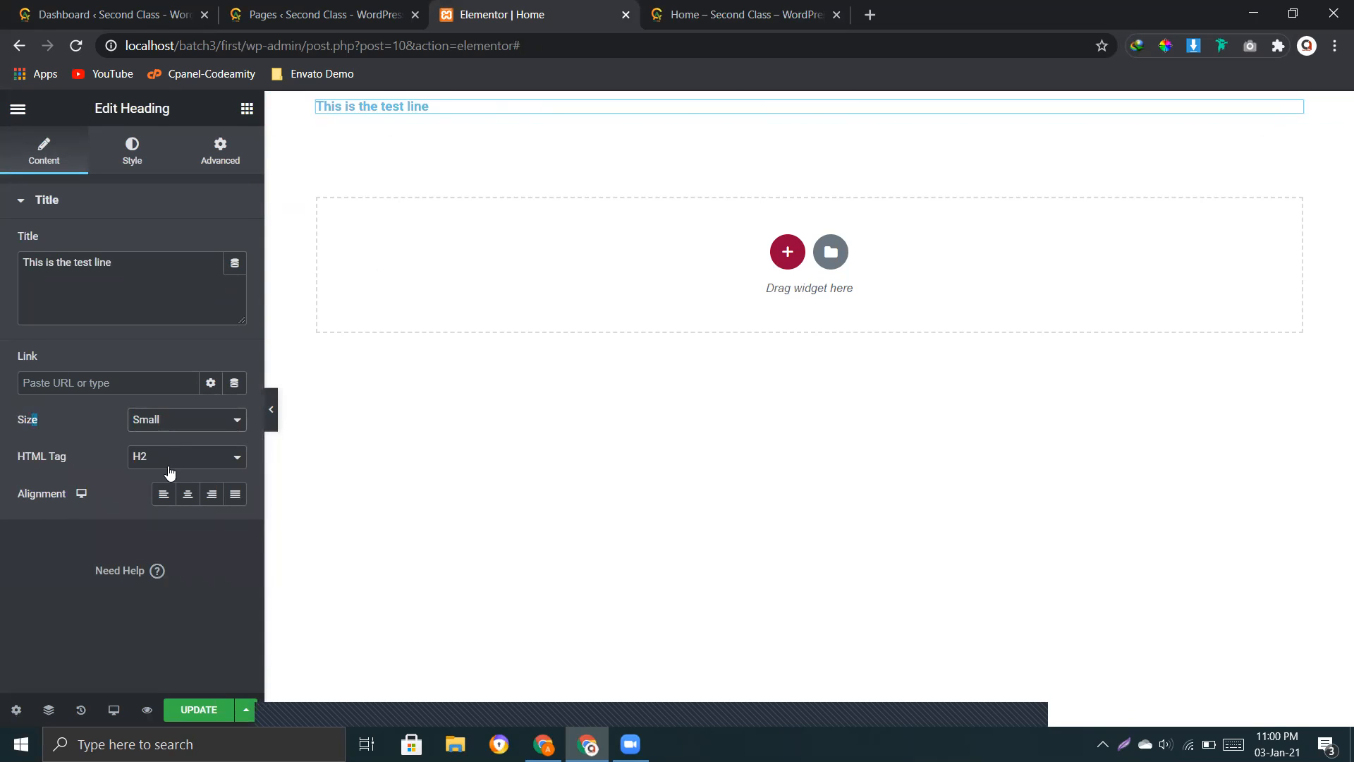
left_click(151, 424)
left_click(155, 463)
left_click(172, 422)
left_click(157, 479)
left_click(176, 427)
left_click(165, 491)
left_click(198, 423)
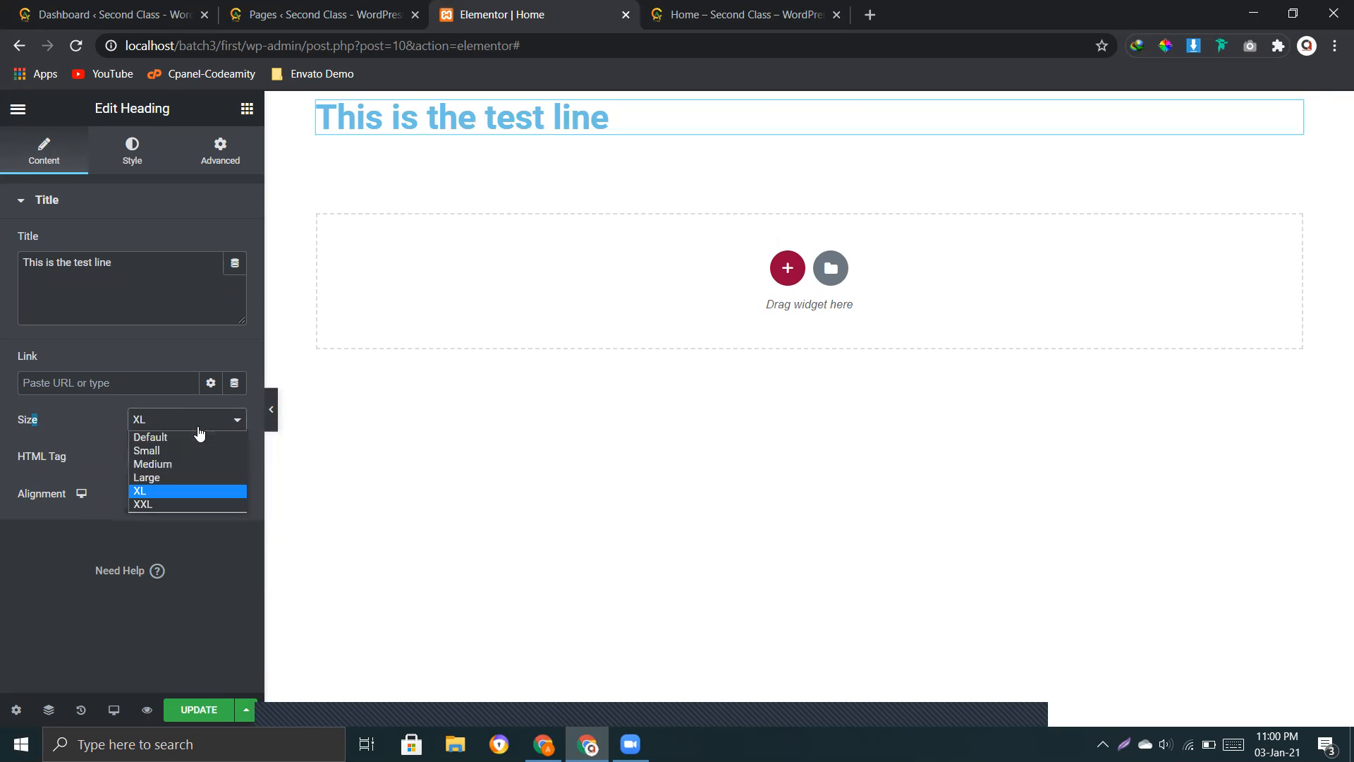
left_click(149, 504)
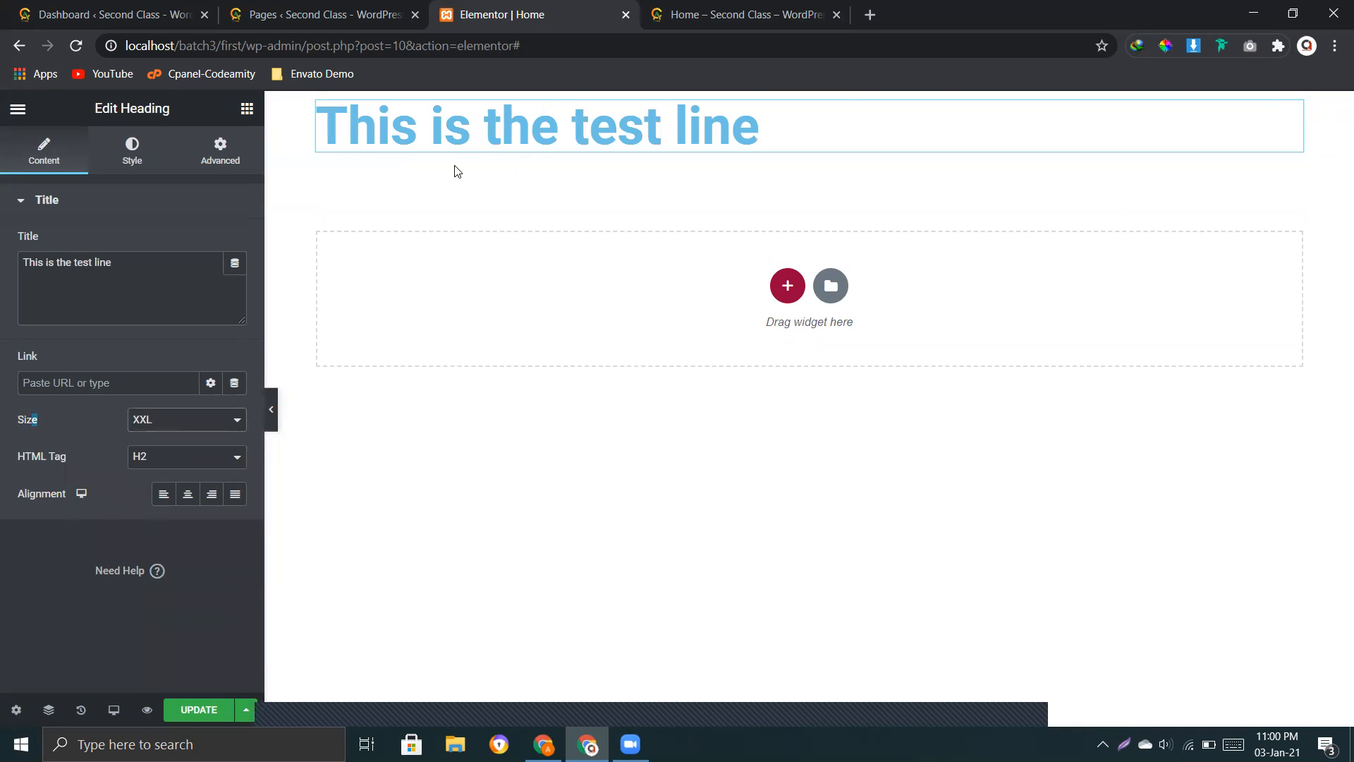
left_click(170, 427)
left_click(168, 437)
left_click(13, 459)
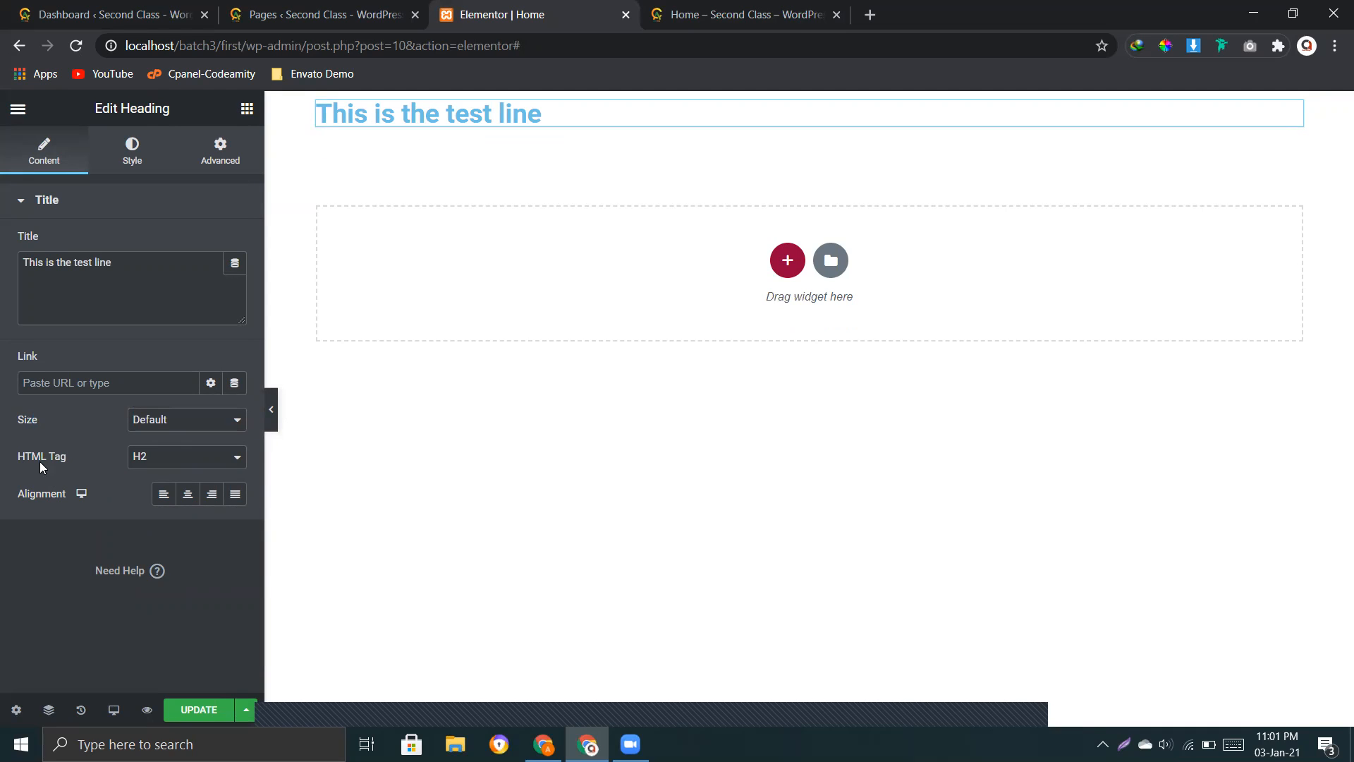
Step: Try the HTML tags H1, p, span, div and H5 on the heading, and return the tag to H2
left_click(160, 470)
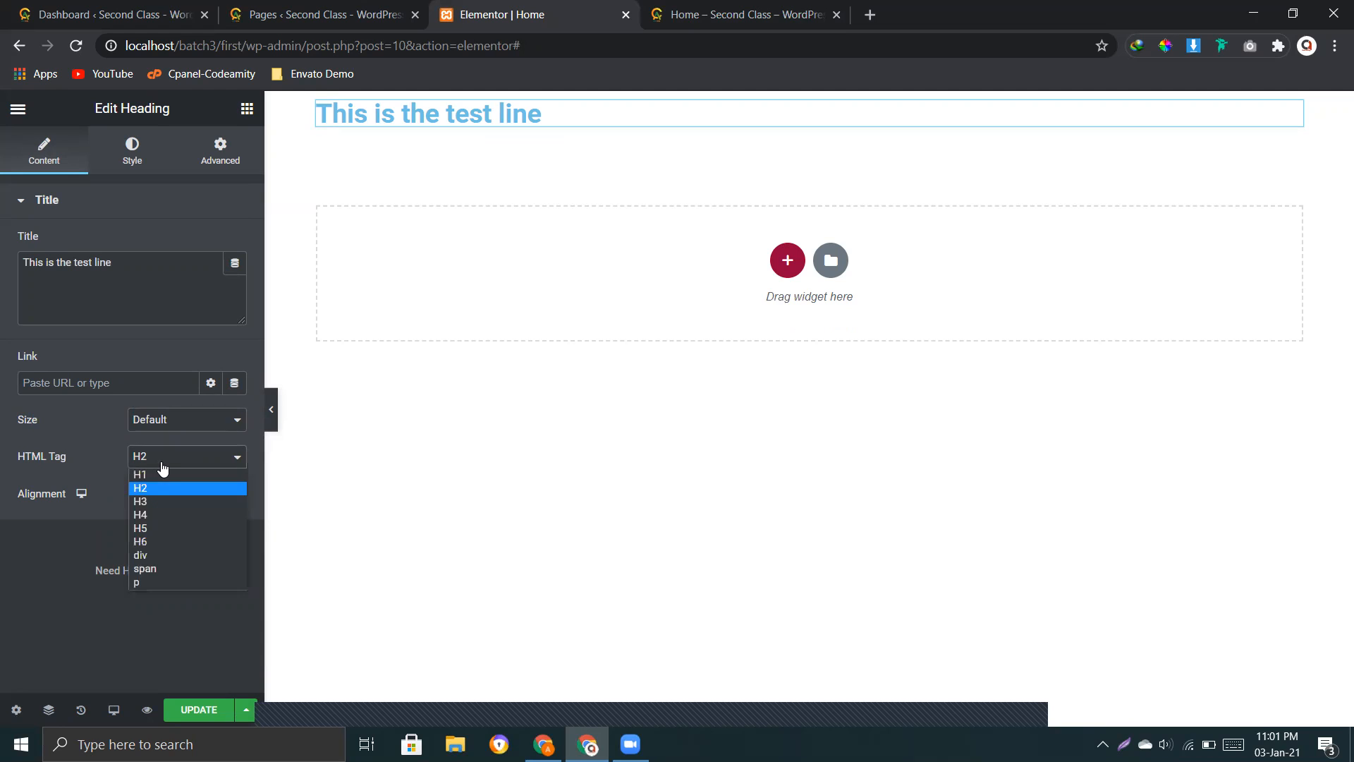
left_click(152, 468)
left_click(171, 464)
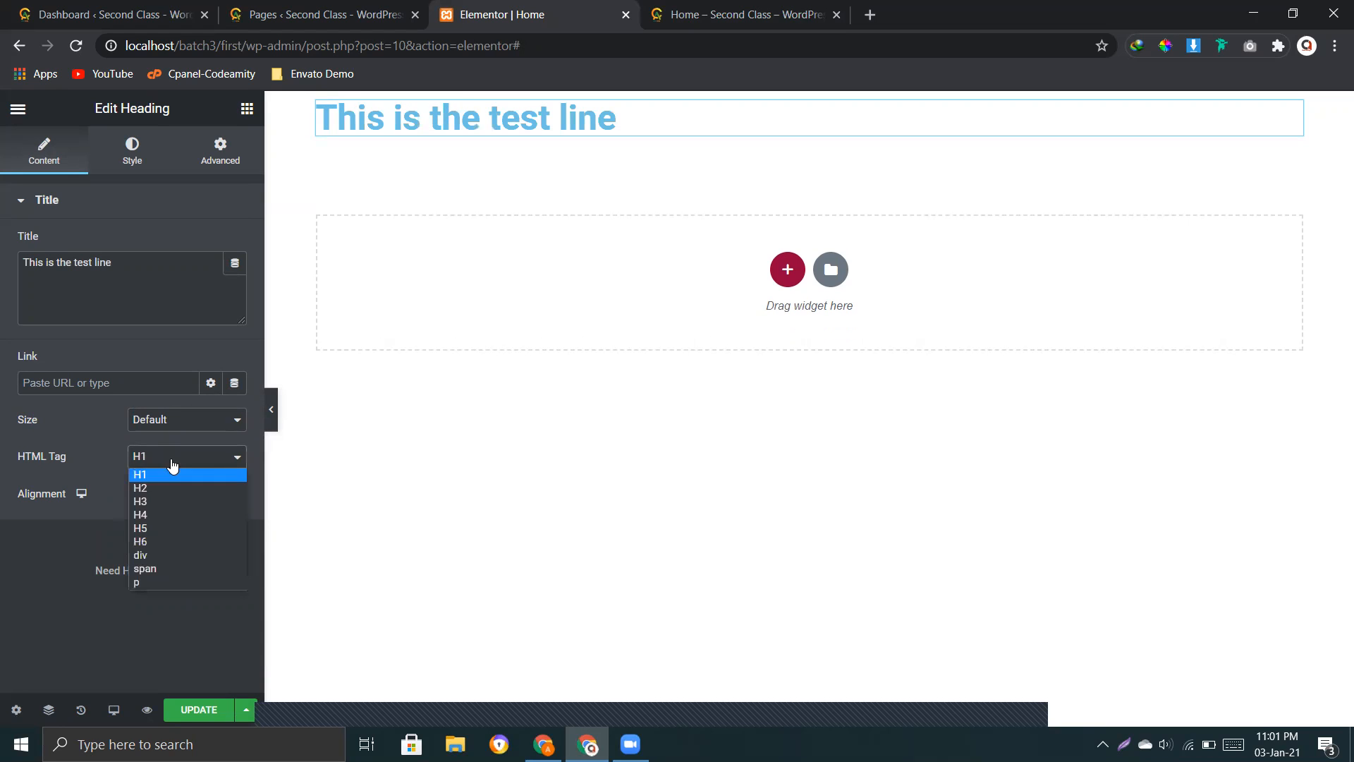
left_click(147, 578)
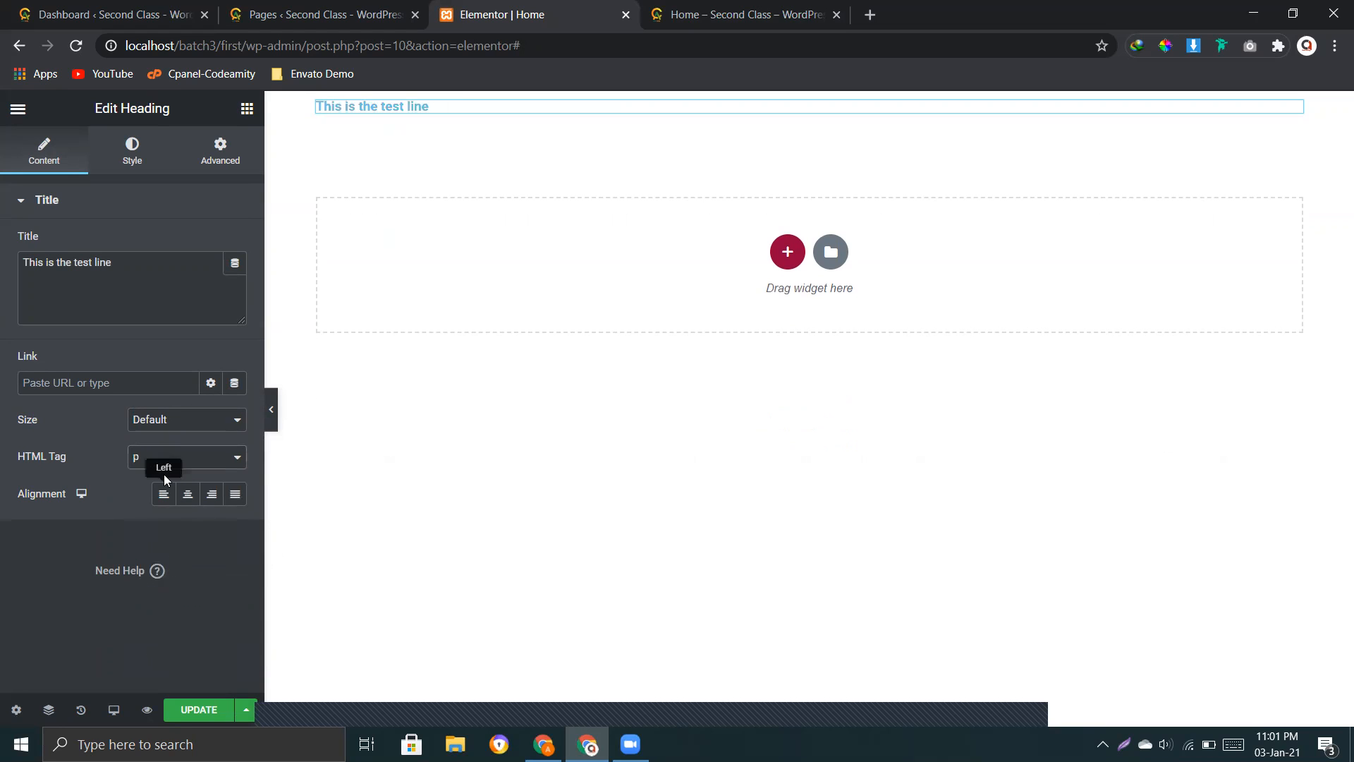
left_click(158, 469)
left_click(143, 567)
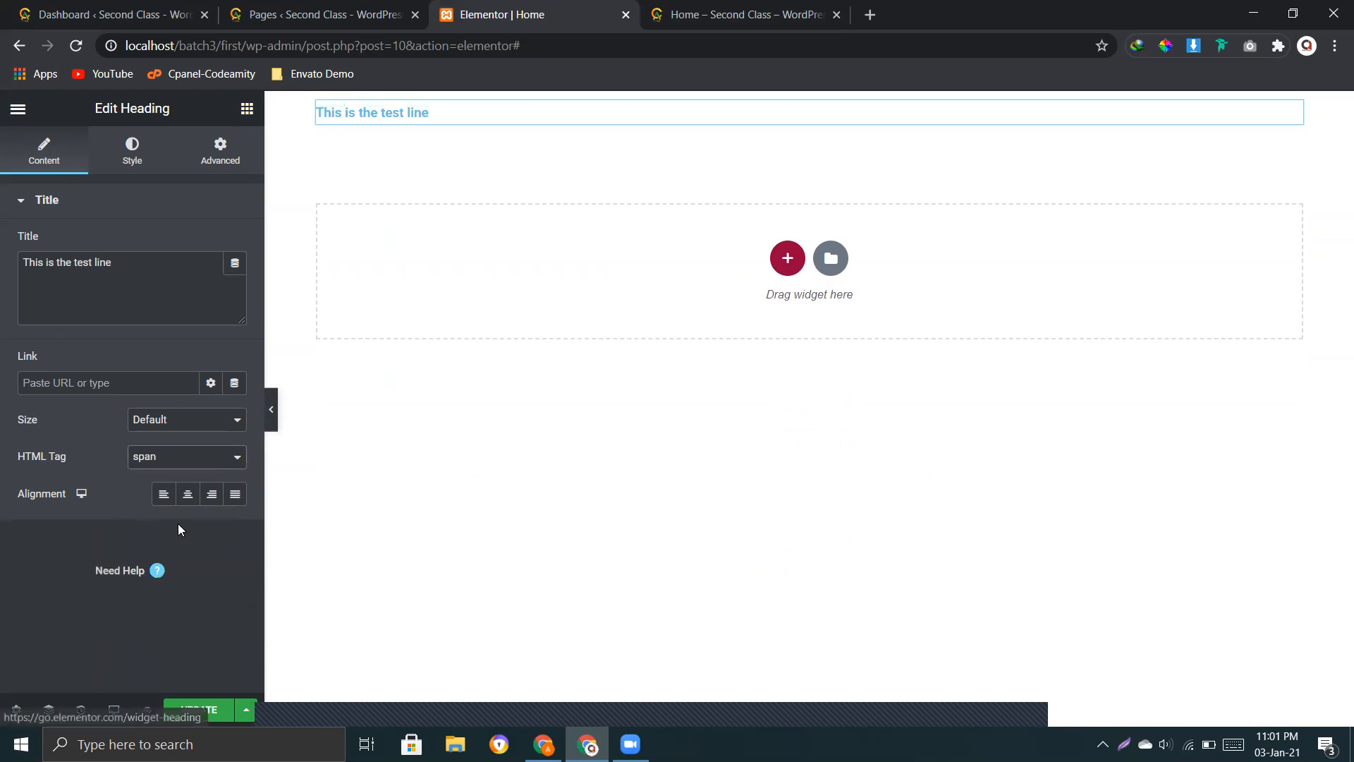
left_click(183, 459)
left_click(153, 550)
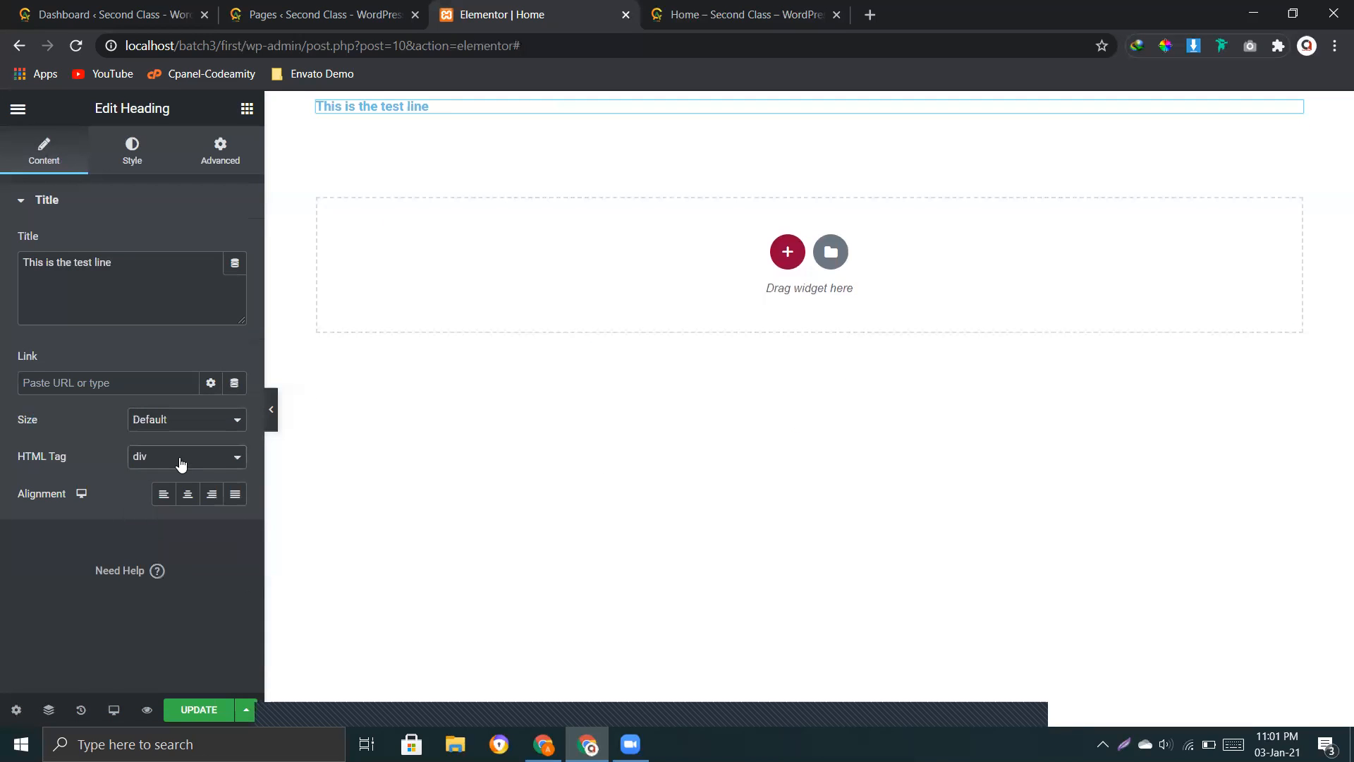
left_click(181, 458)
left_click(153, 530)
left_click(176, 459)
left_click(161, 484)
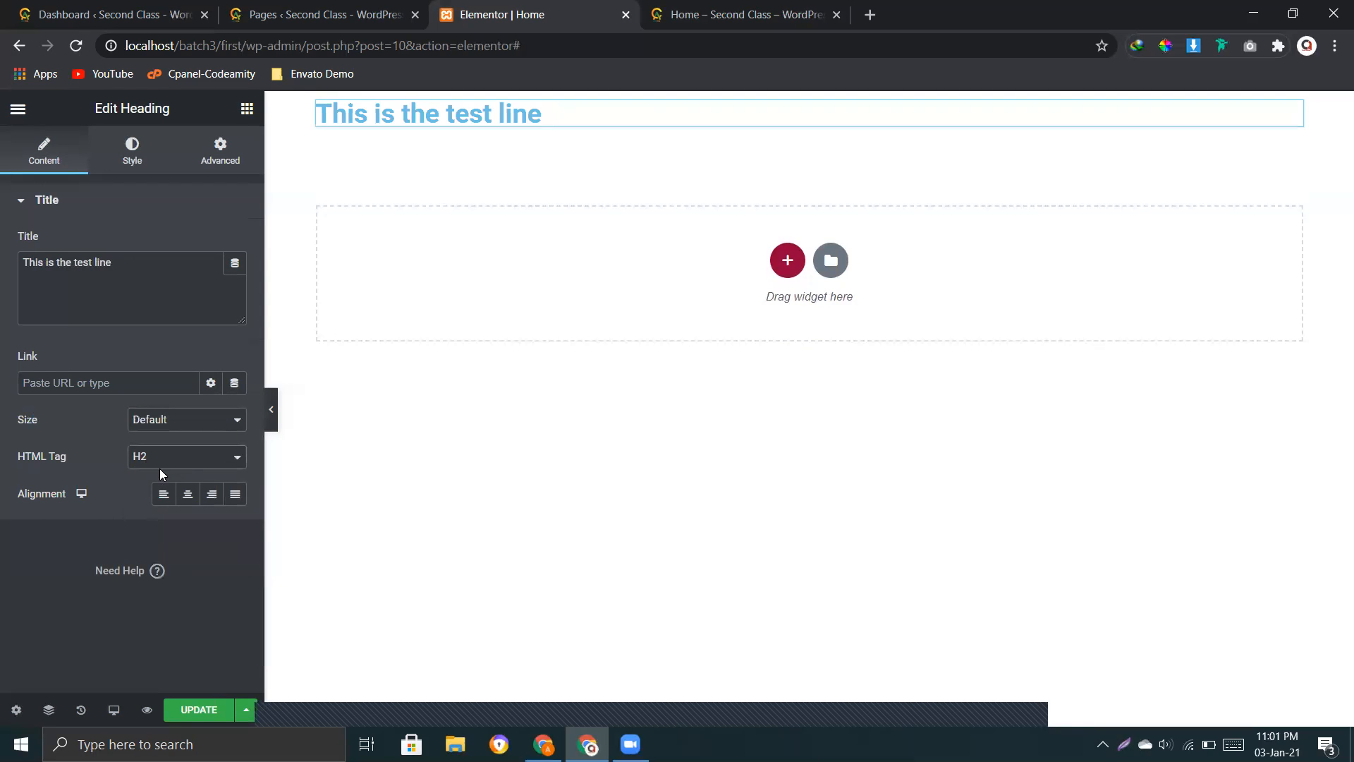
Step: Try the centered and right alignments on the heading, and set its alignment to justified
left_click_drag(69, 493, 47, 487)
left_click(124, 480)
left_click(173, 498)
left_click(187, 501)
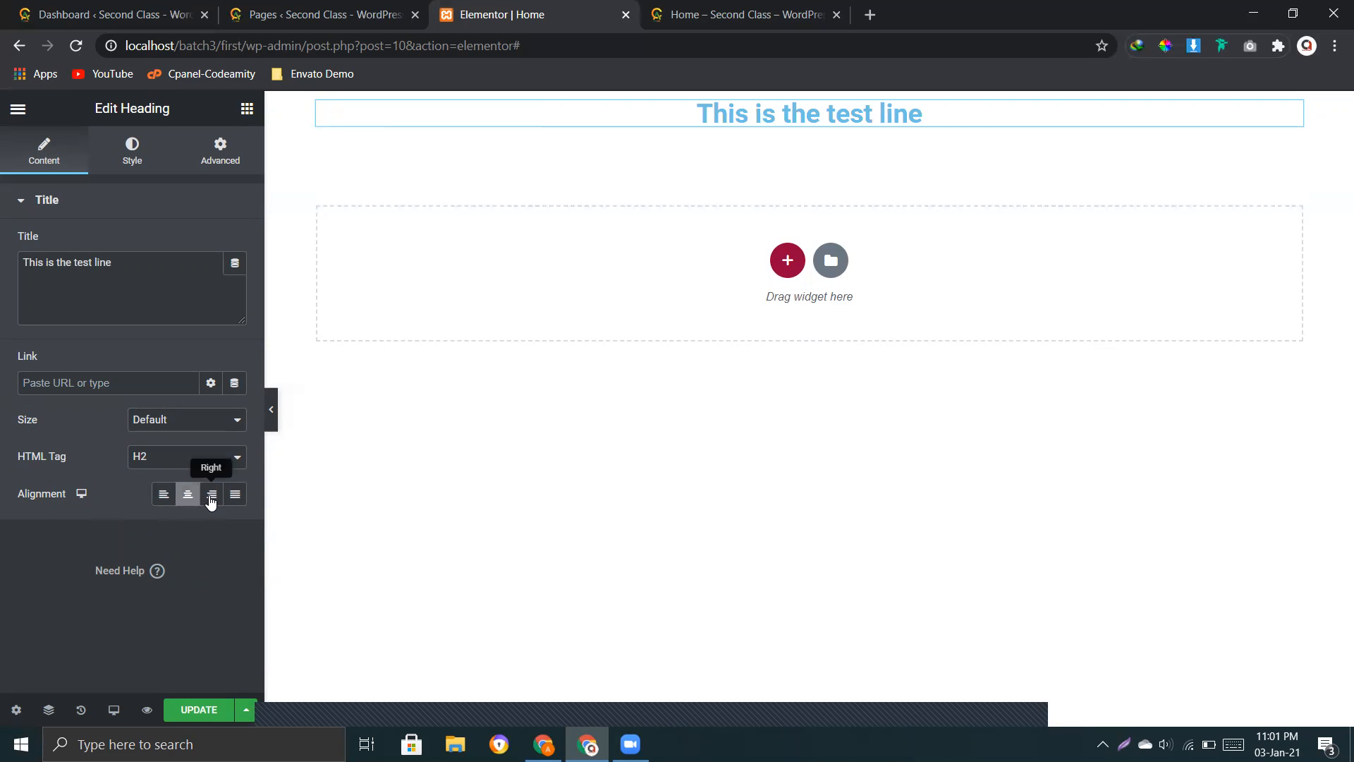
left_click(210, 501)
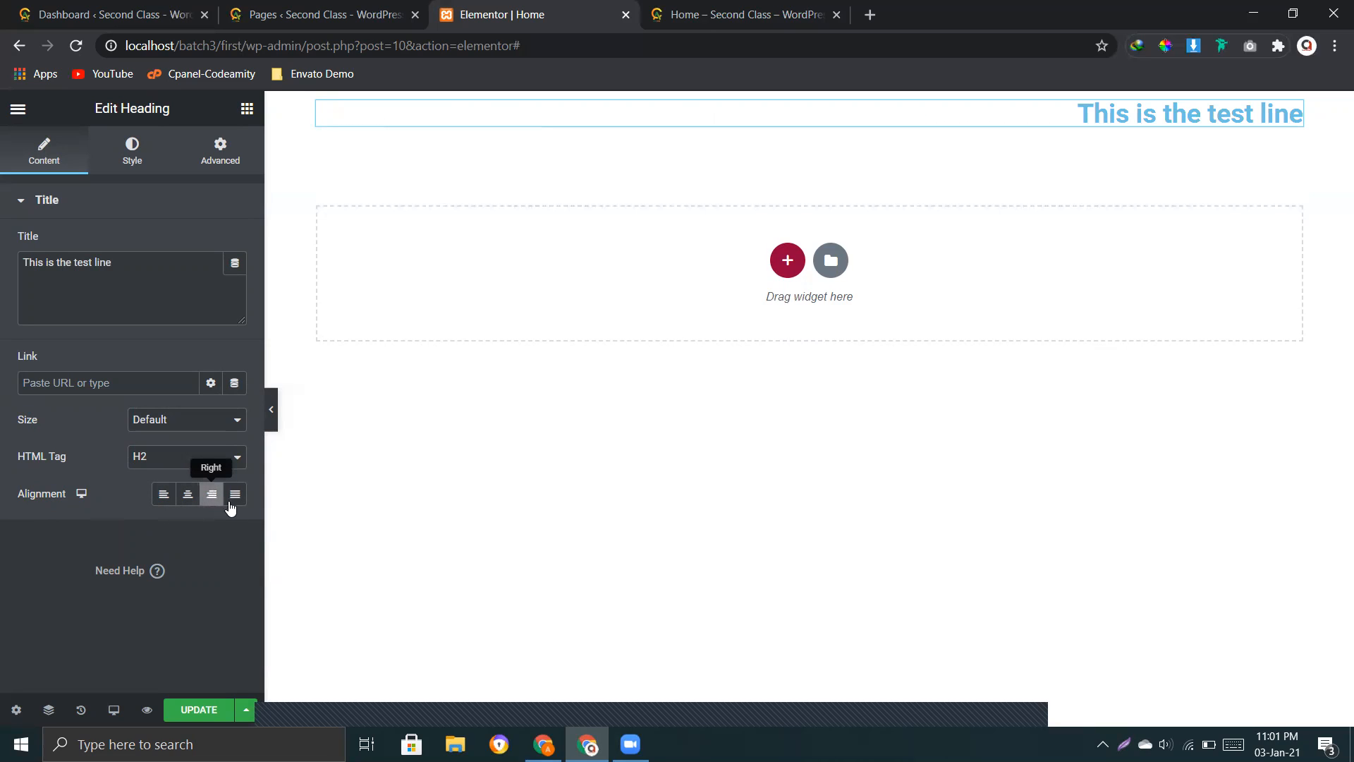
left_click(235, 501)
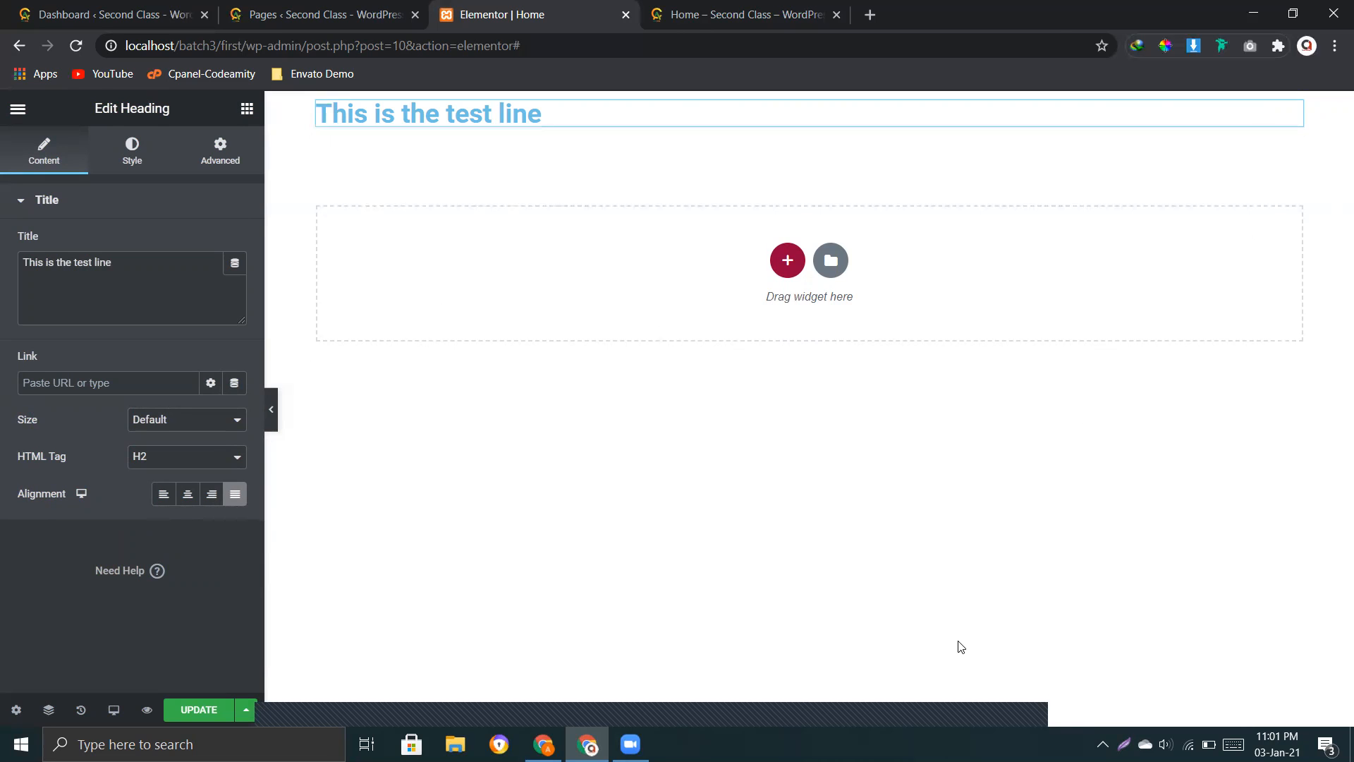
Step: Search Google for "lorem ipsum" in a new browser tab
left_click(870, 14)
type("lore")
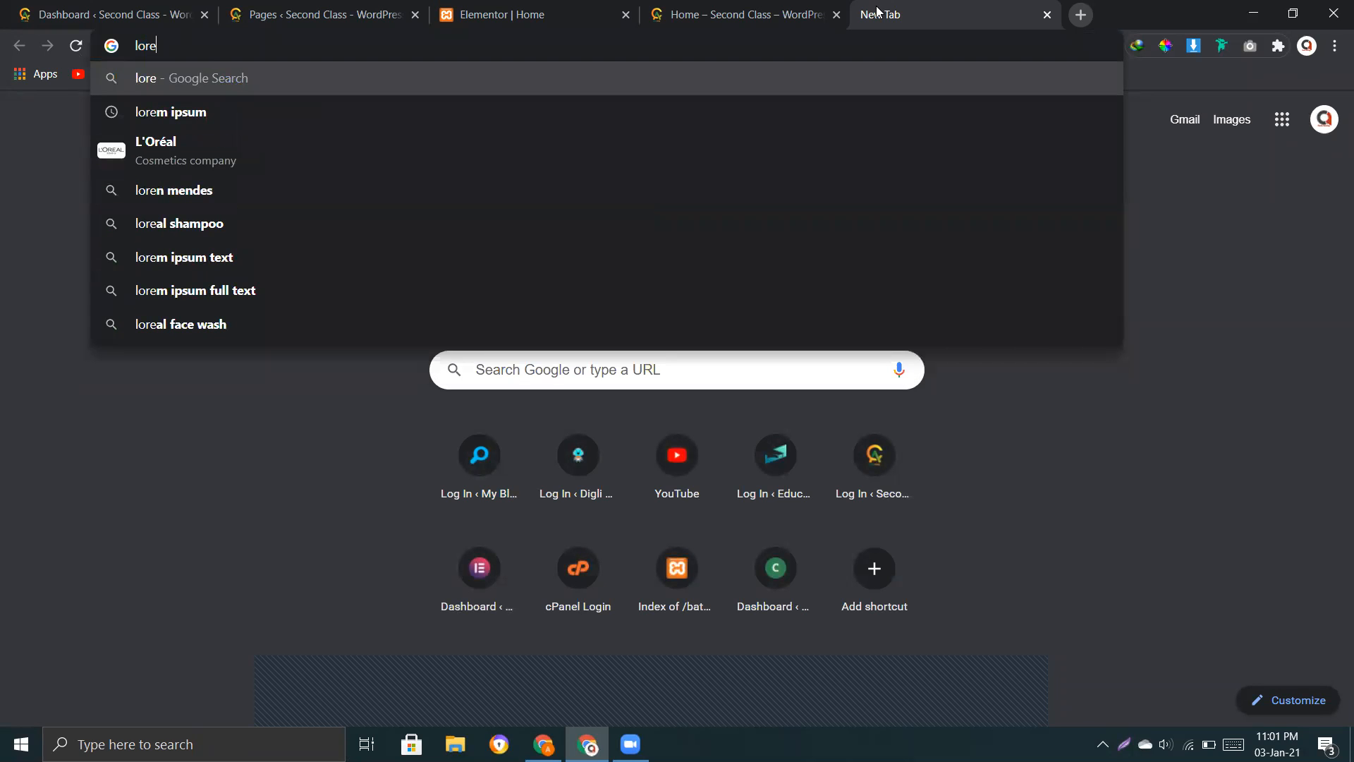
key("Down")
key("Return")
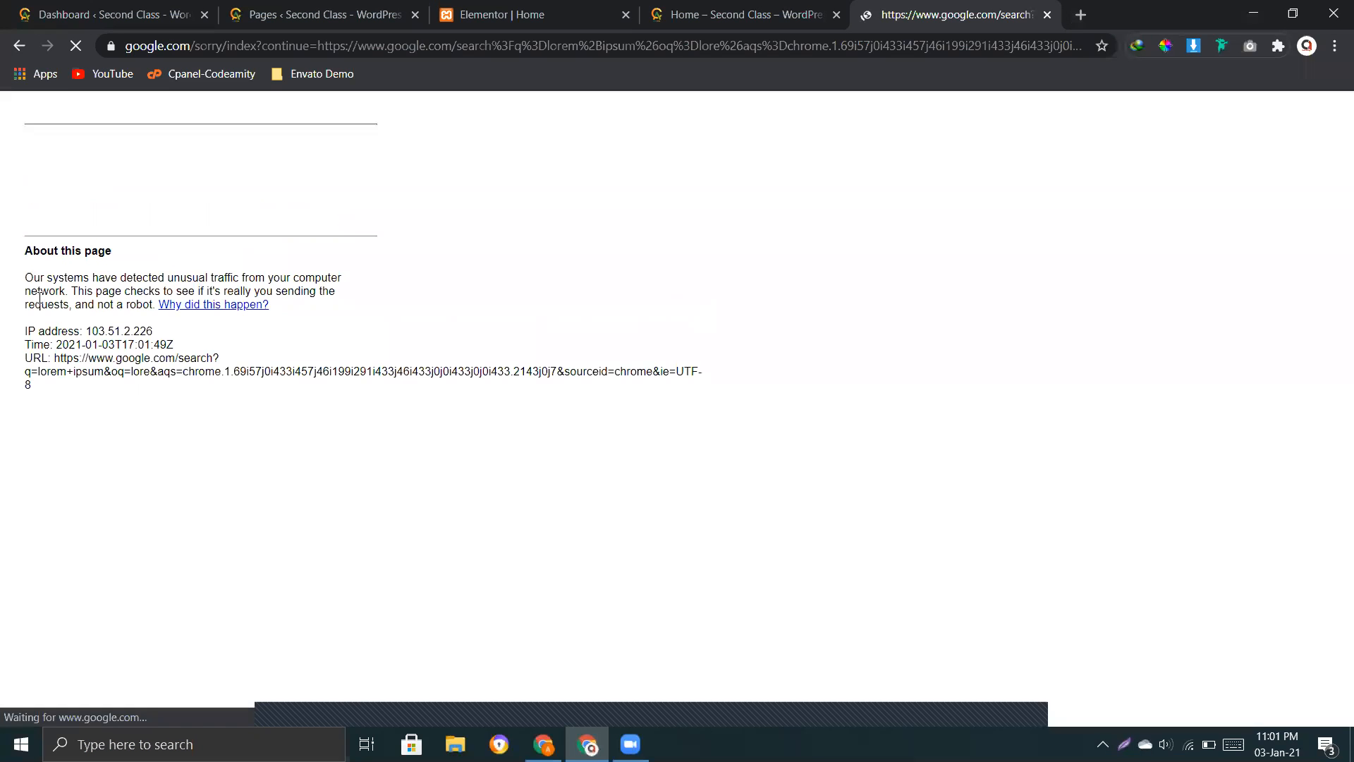
Step: Start Google's robot check and submit the squares showing vehicles in the image challenge
left_click(47, 190)
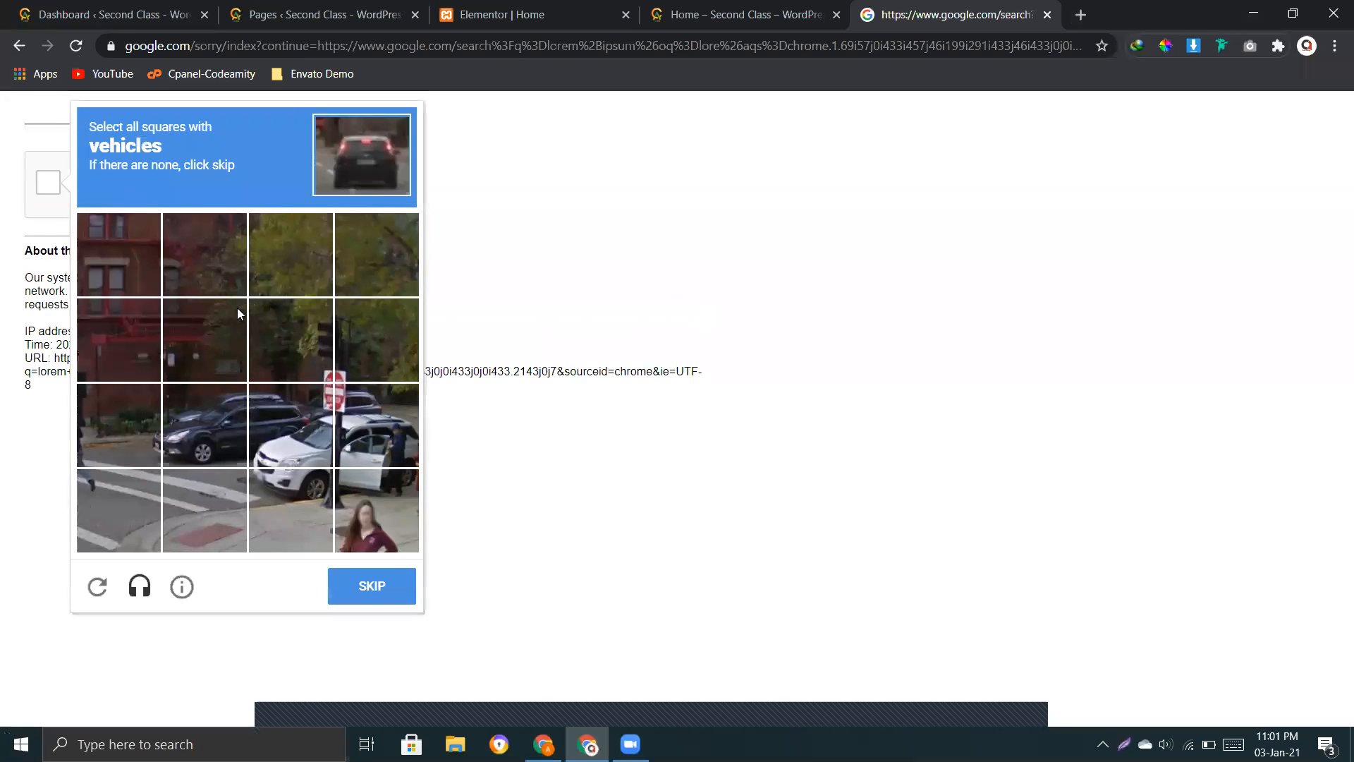
left_click(238, 432)
left_click(282, 437)
left_click(349, 437)
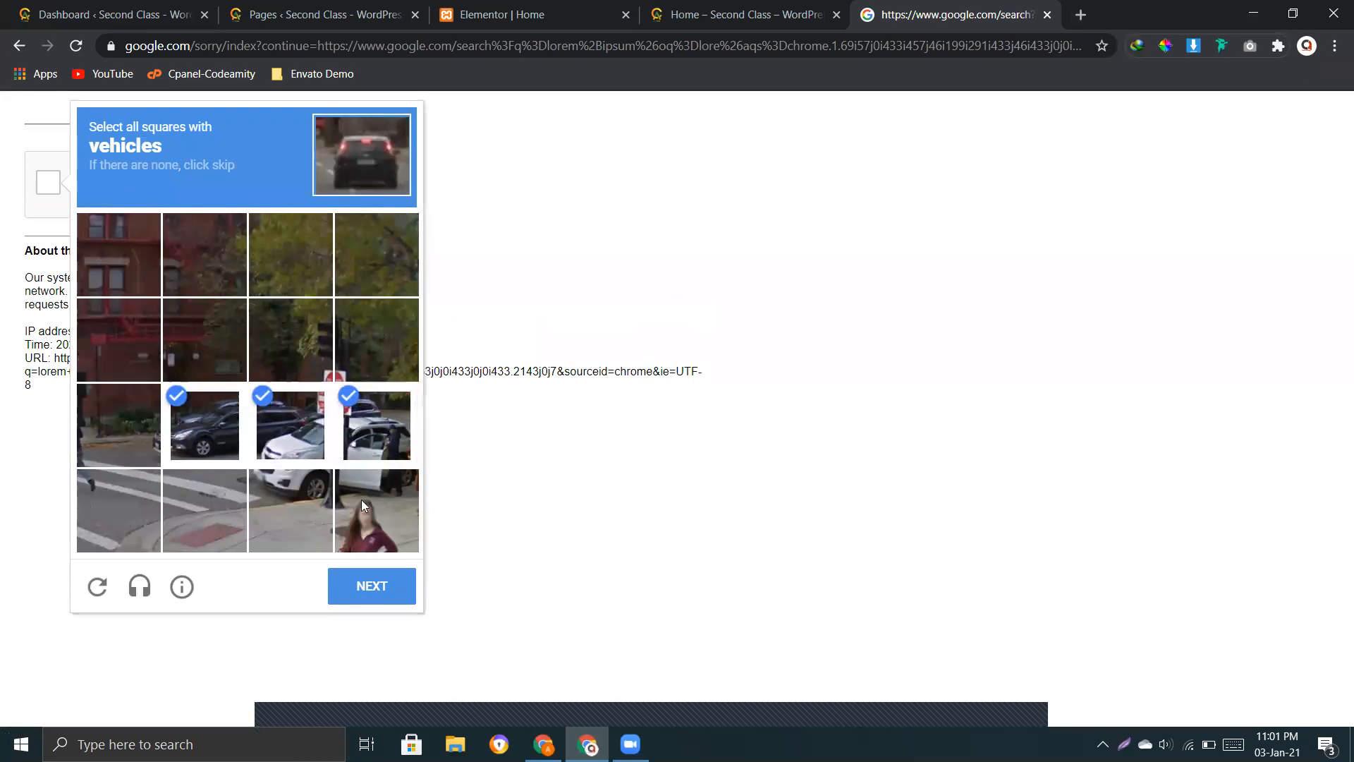
left_click(320, 503)
left_click(366, 531)
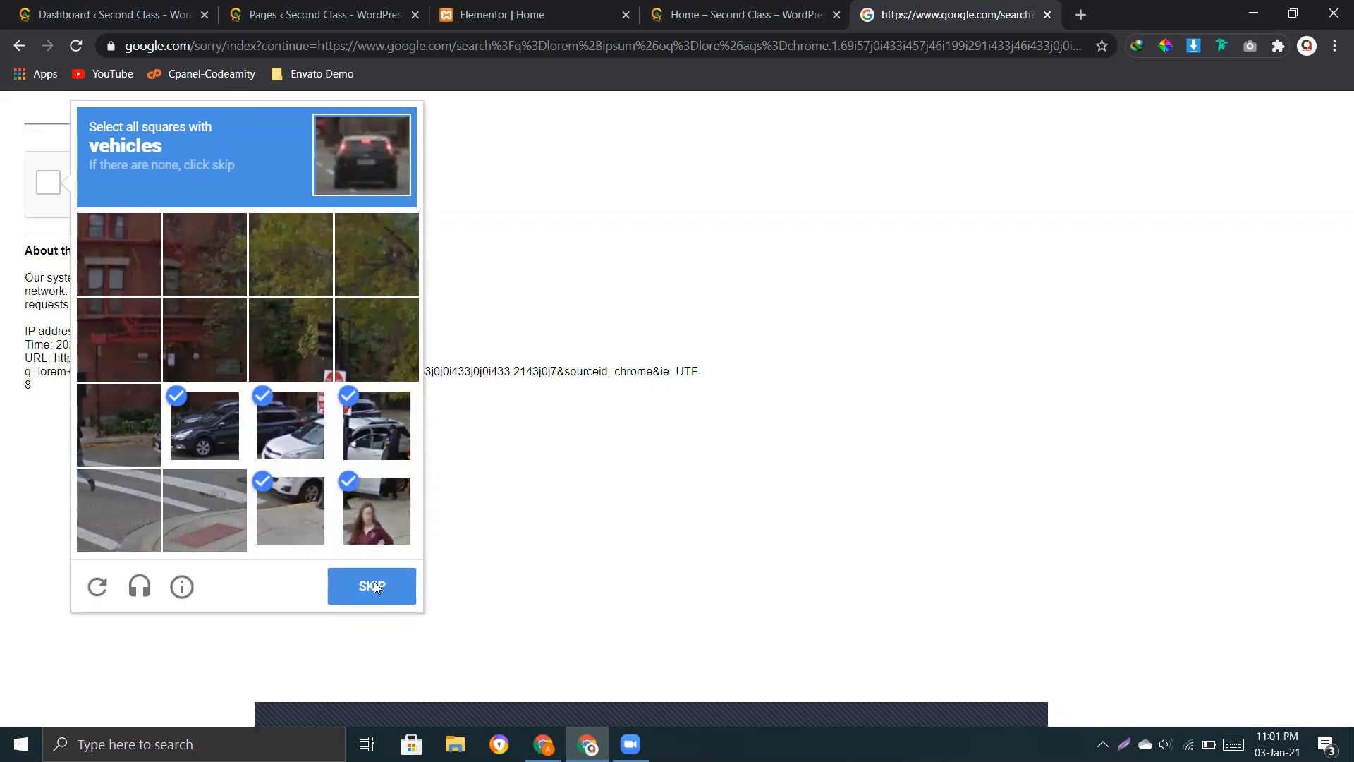
left_click(373, 584)
Step: Mark the six squares showing the fire hydrant and submit the image challenge for verification
left_click(205, 265)
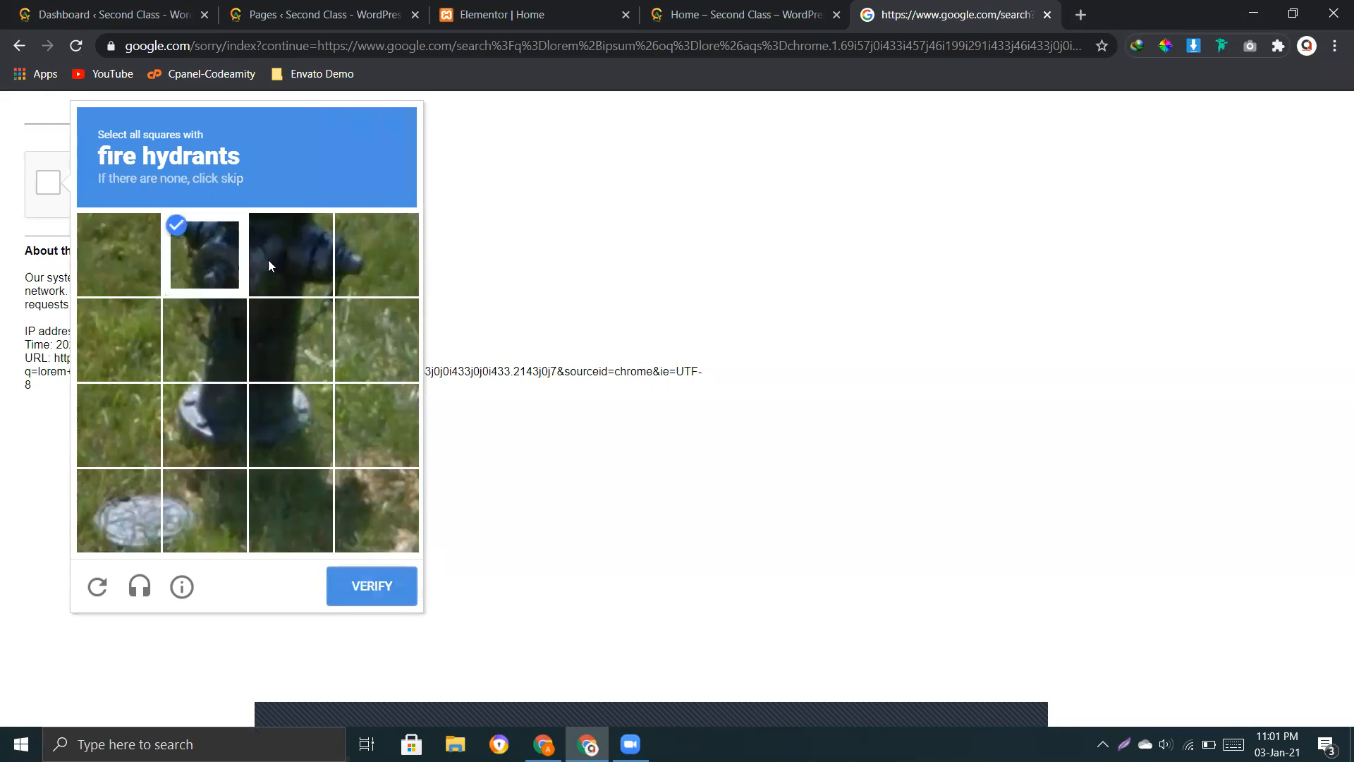
left_click(268, 265)
left_click(255, 341)
left_click(206, 340)
left_click(216, 427)
left_click(289, 426)
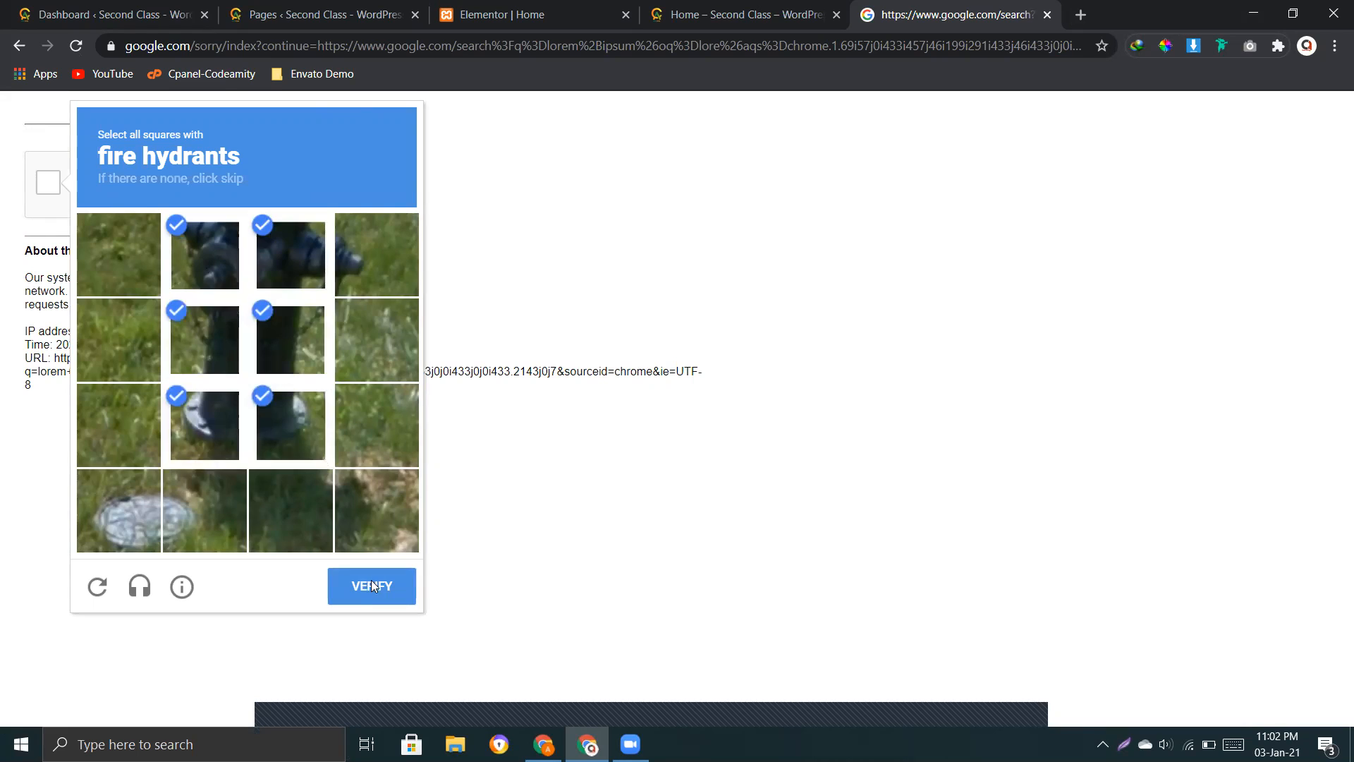
left_click(372, 586)
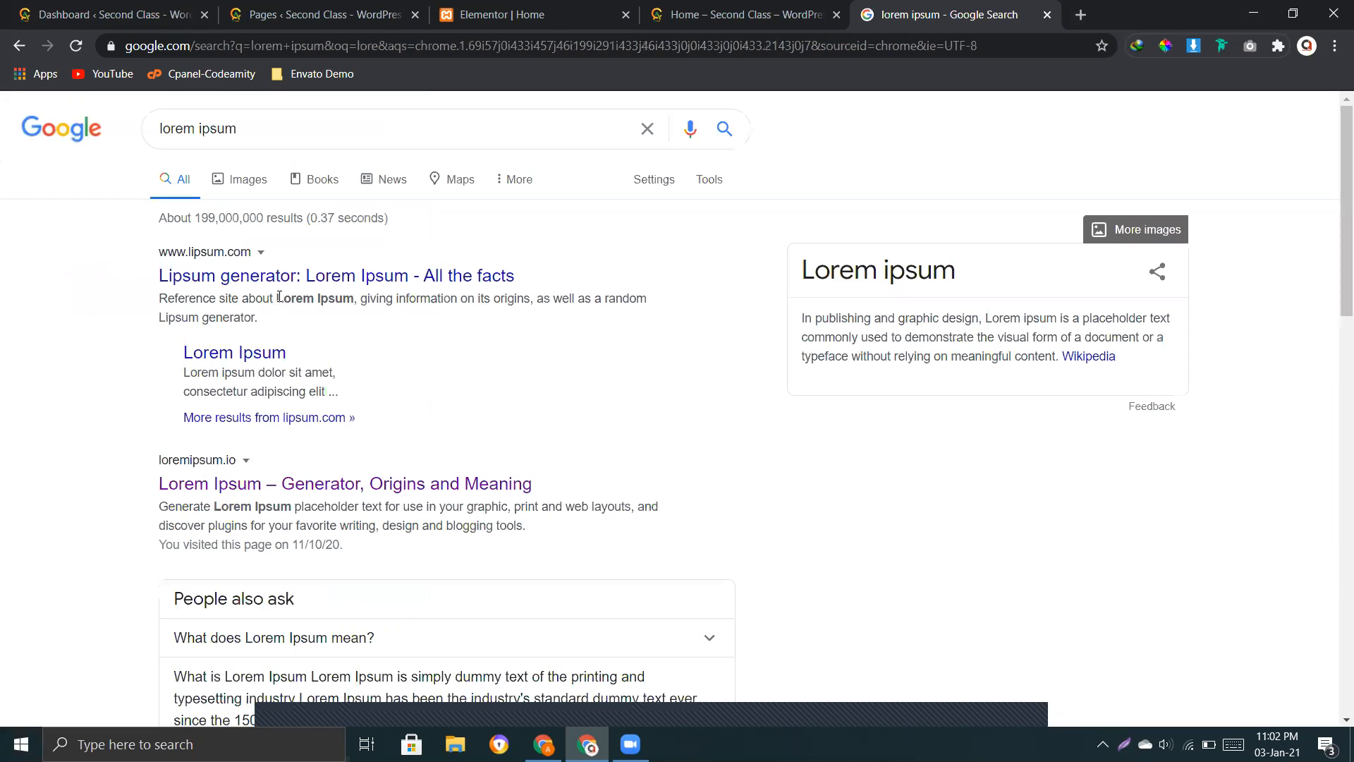
Step: Open the lipsum.com search result and copy the paragraph under "What is Lorem Ipsum?"
left_click(234, 277)
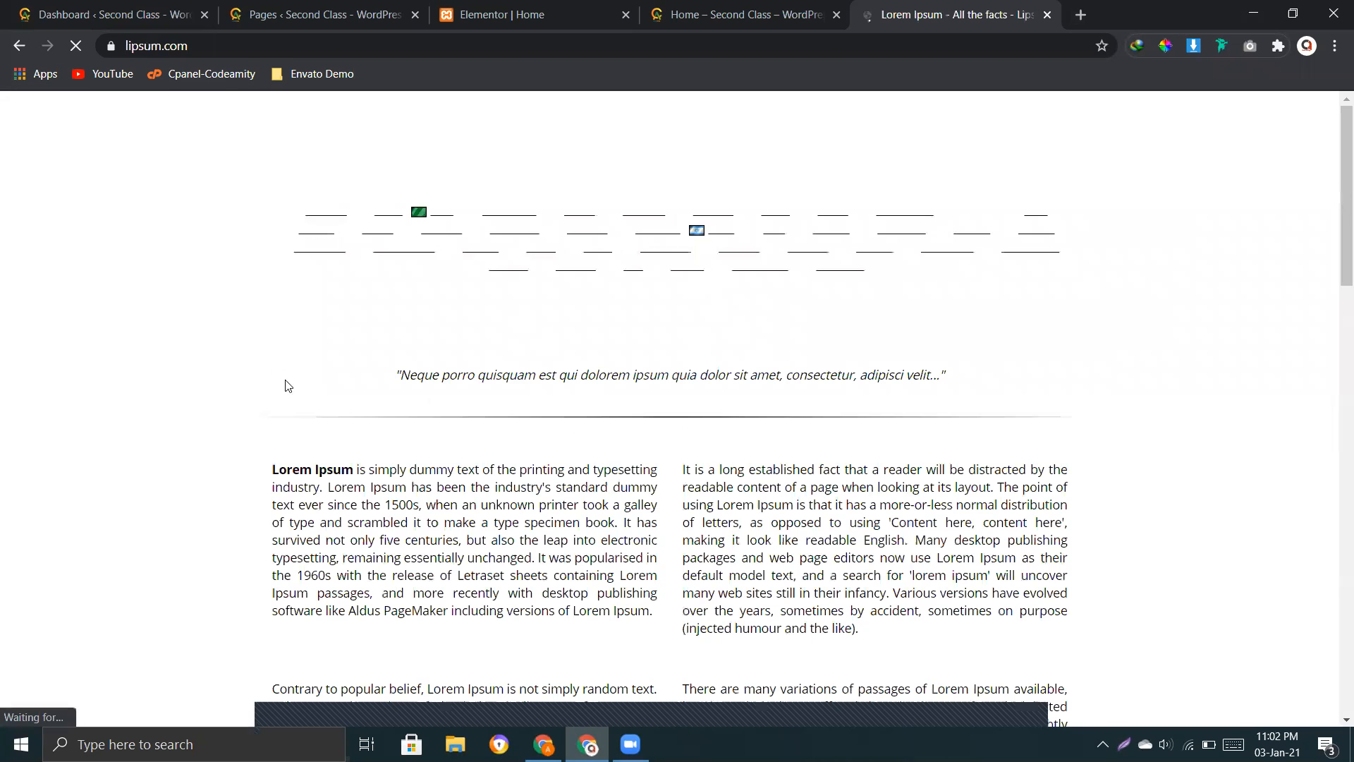
left_click_drag(288, 384, 604, 469)
left_click_drag(657, 528, 659, 525)
key("ctrl+c")
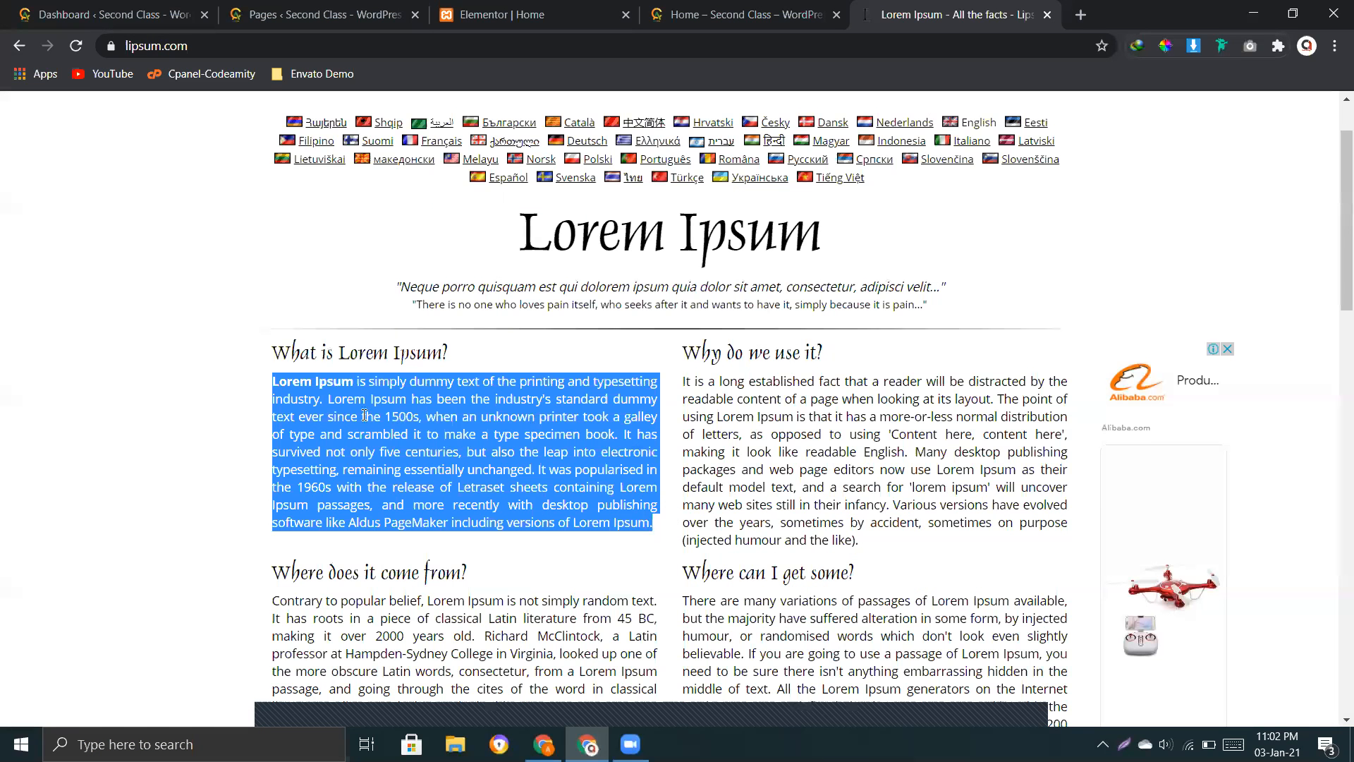
left_click(275, 380)
left_click_drag(274, 381, 277, 434)
left_click(277, 443)
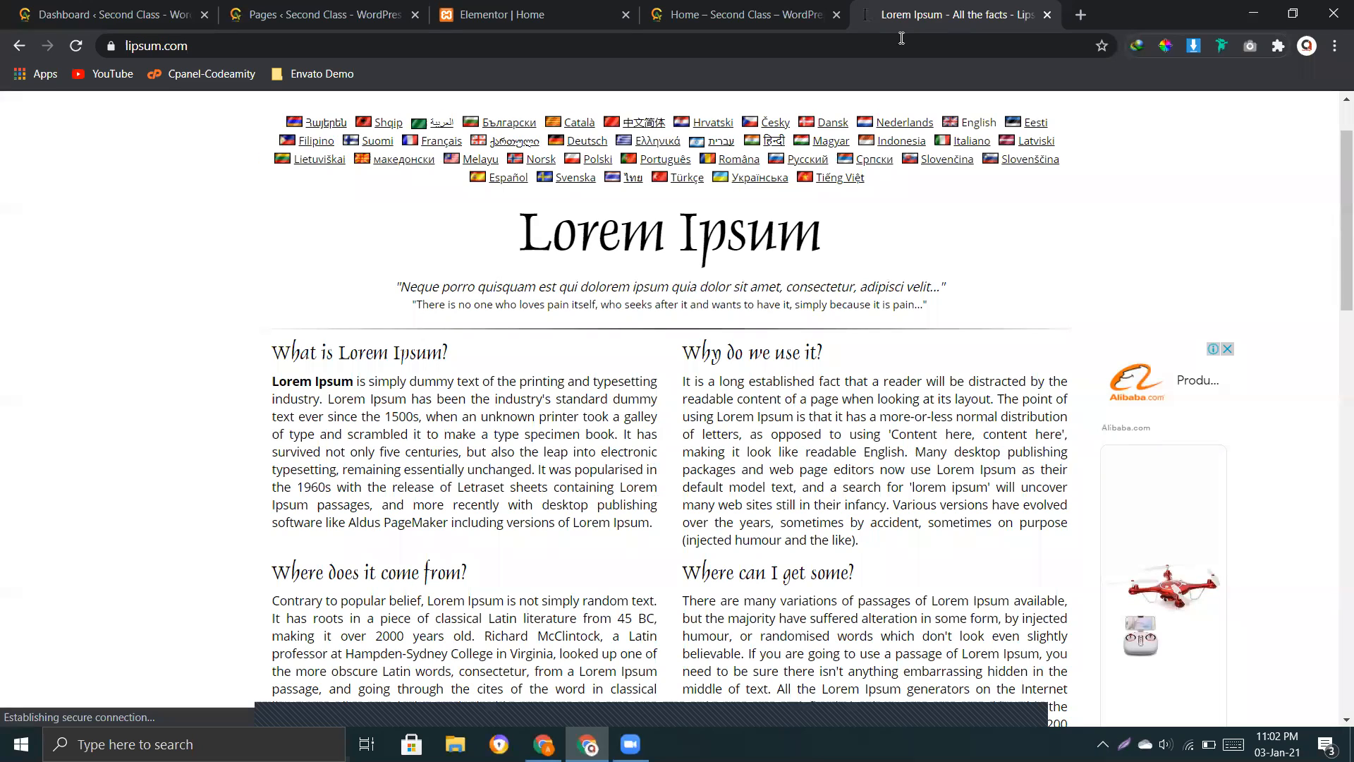
Step: Replace the heading's title in the Elementor editor with the copied Lorem Ipsum paragraph
left_click(492, 14)
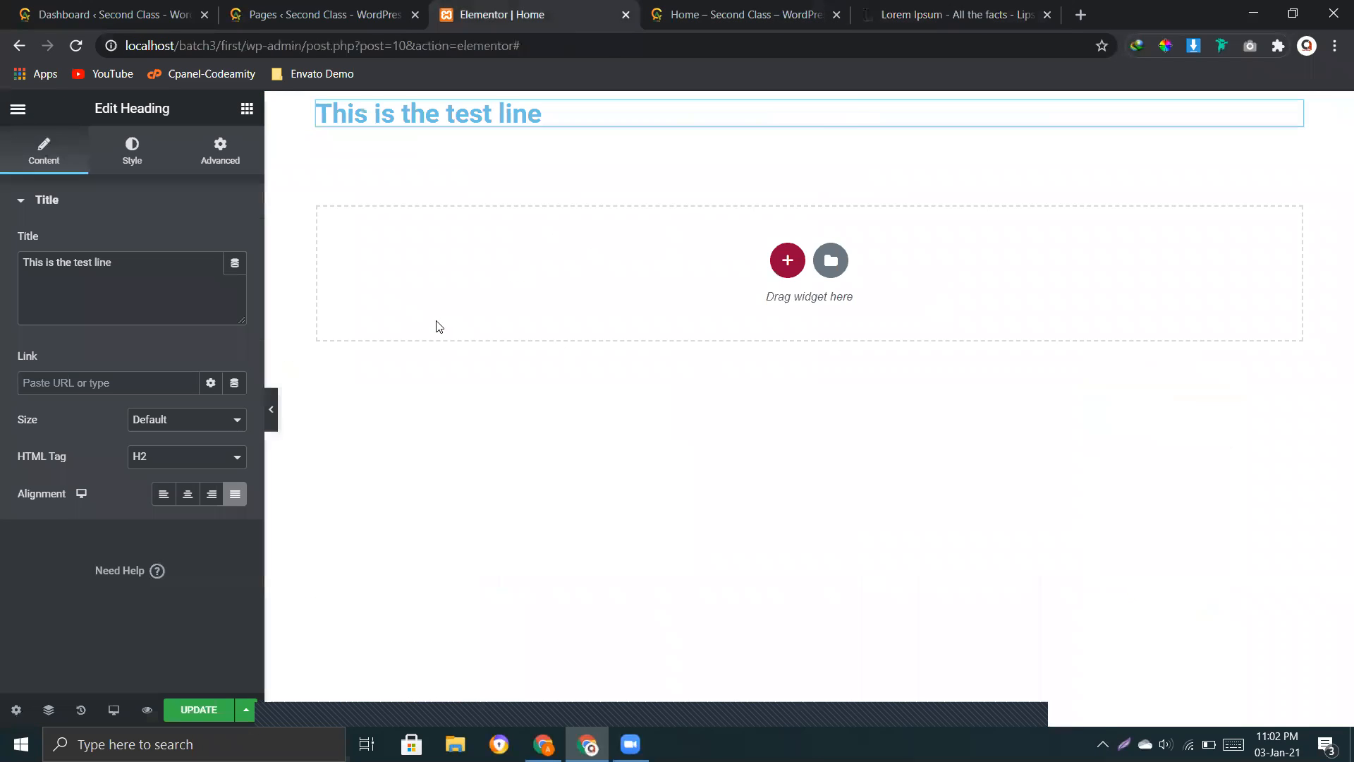
triple_click(140, 264)
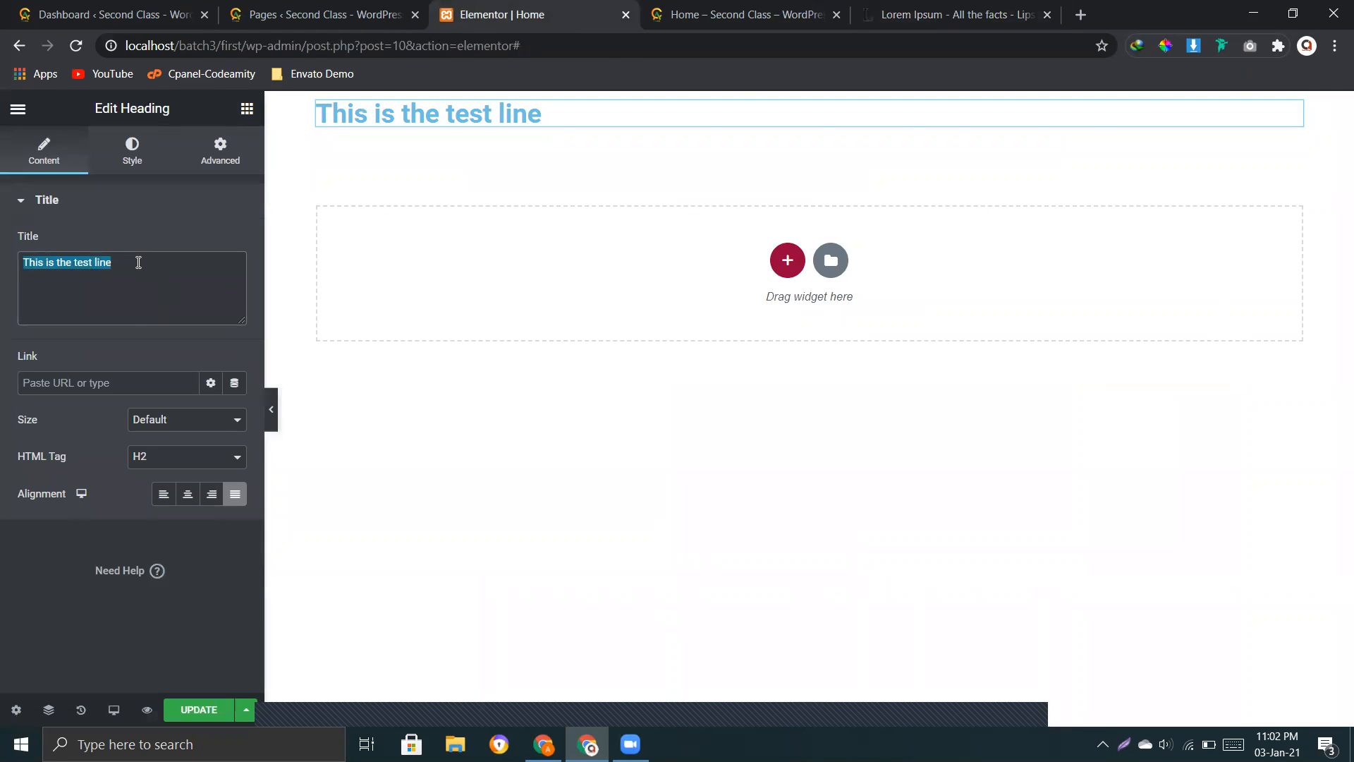
key("ctrl+v")
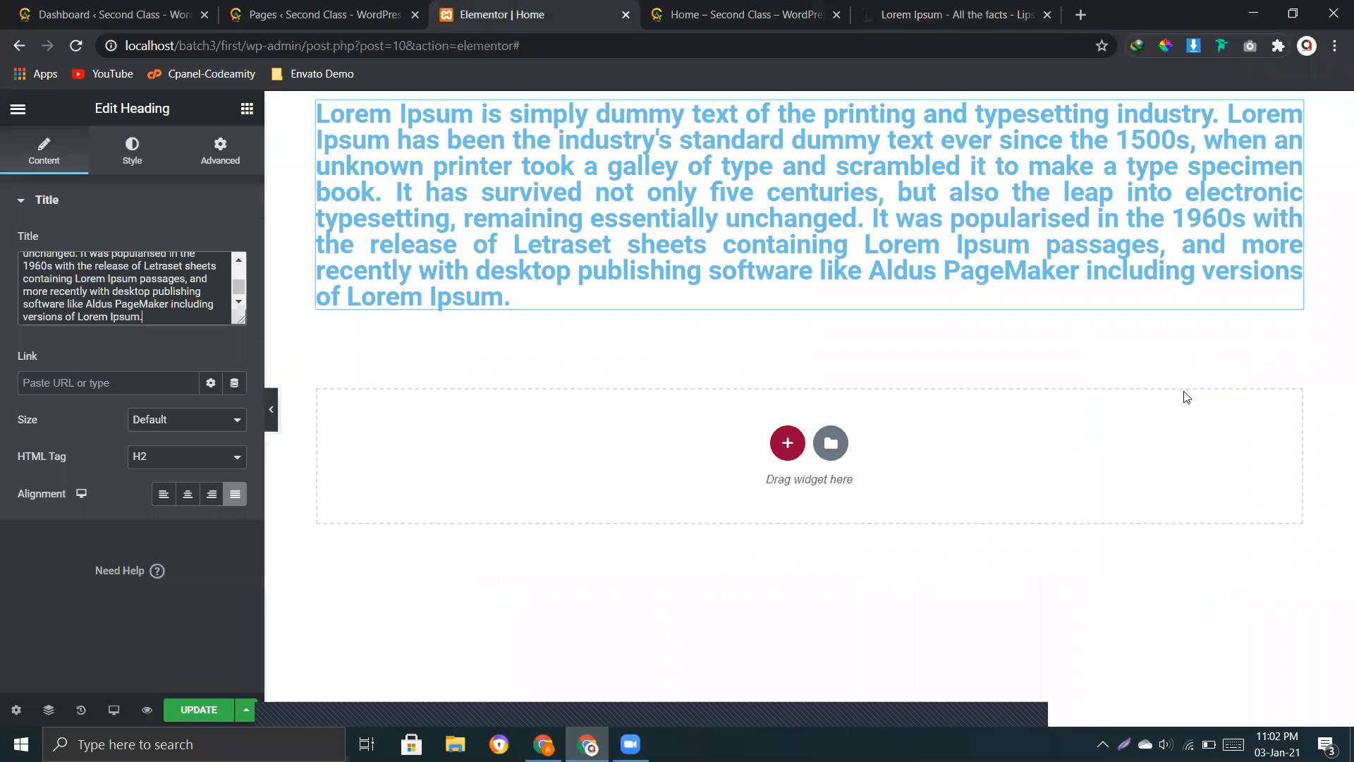
Step: Compare the heading without alignment and with right, centered and left alignment, and return it to justified
left_click(235, 494)
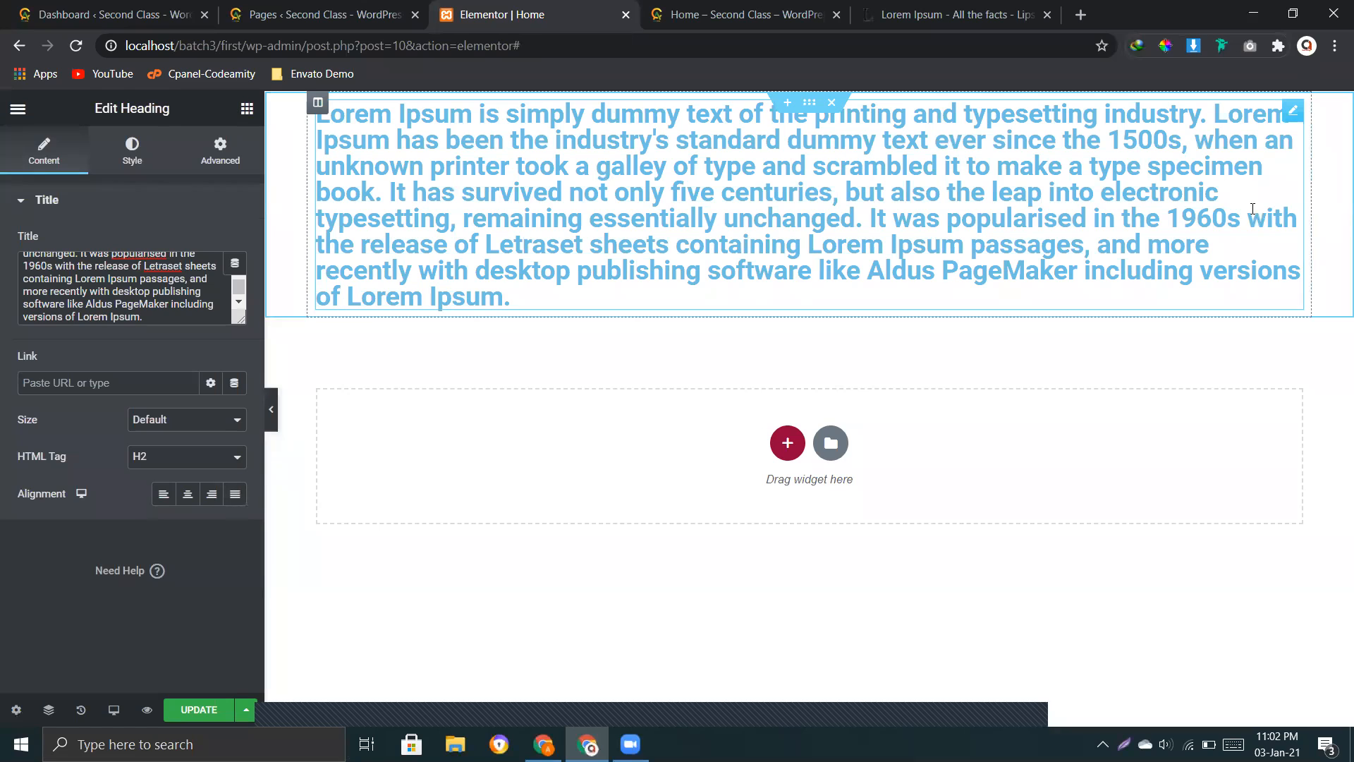
left_click(235, 495)
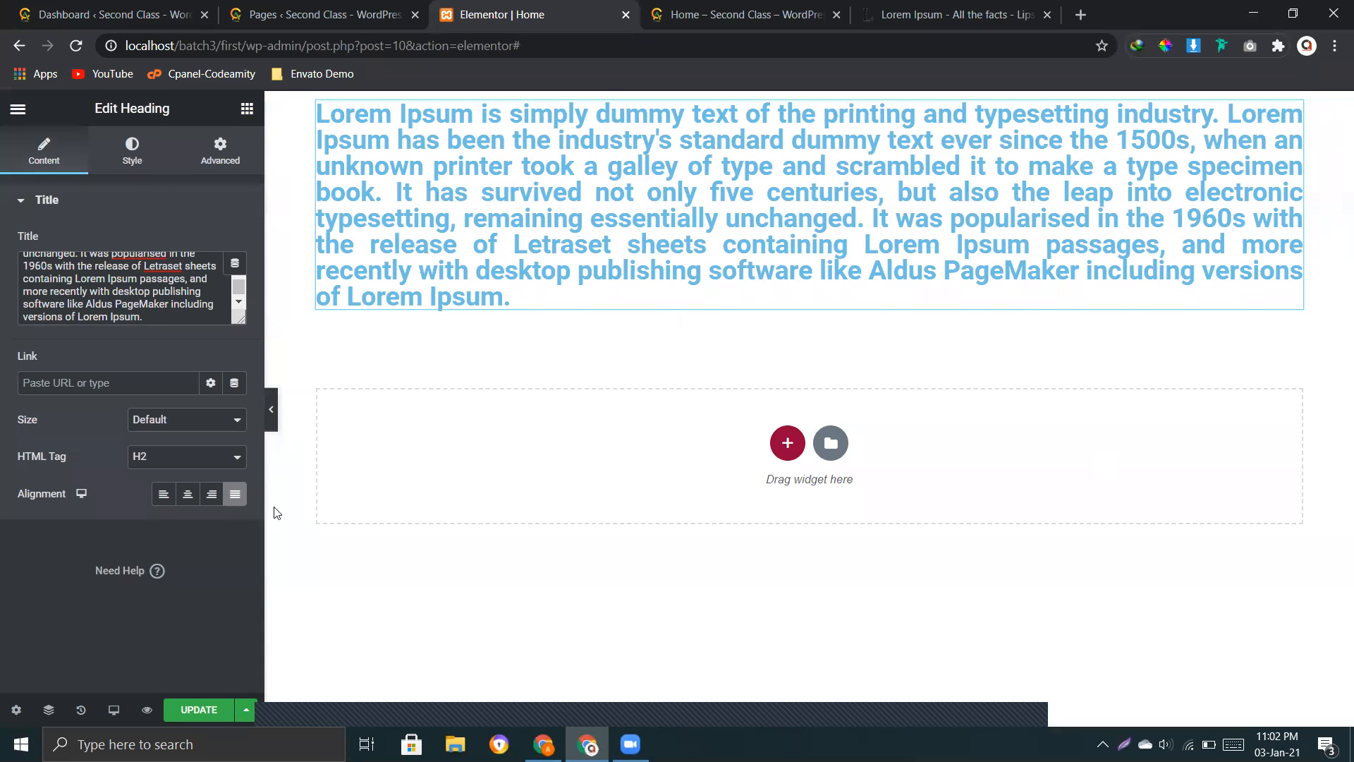
left_click(213, 496)
left_click(189, 498)
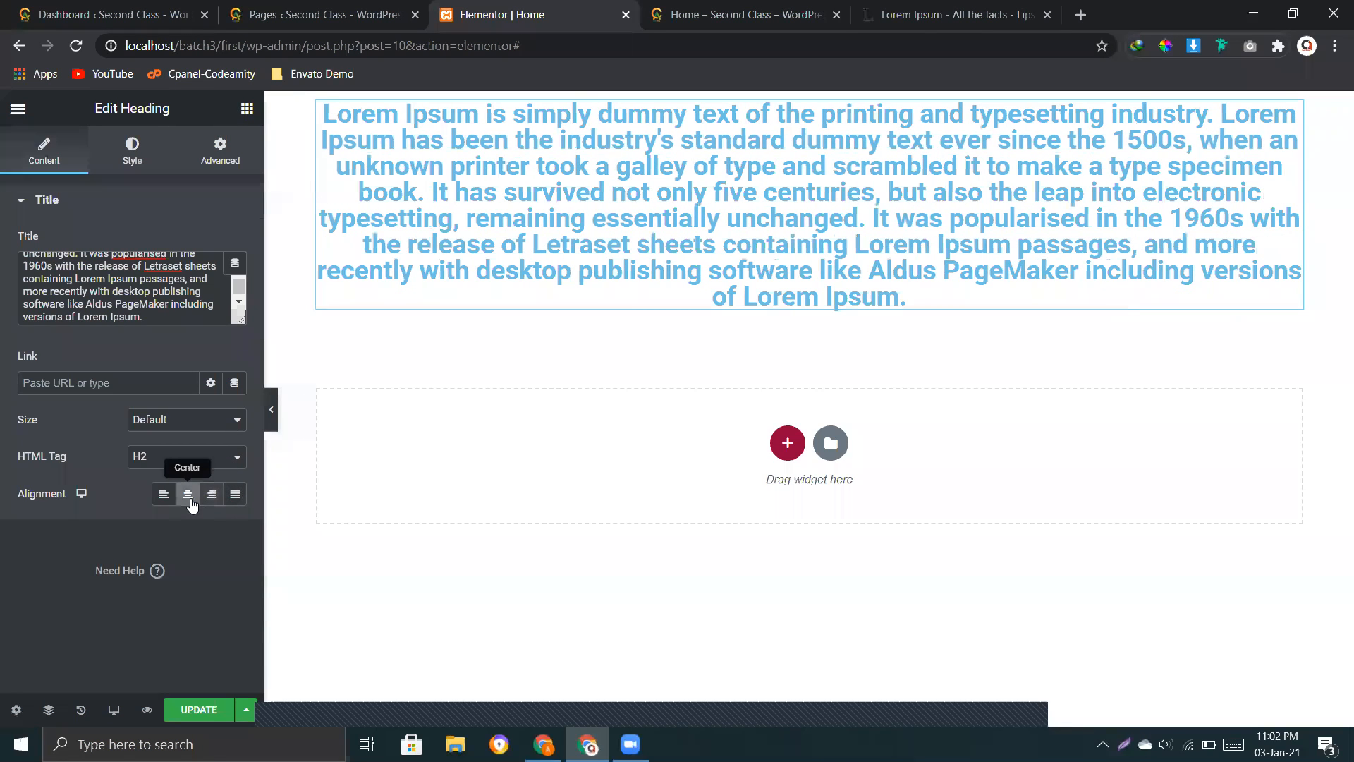
left_click(159, 499)
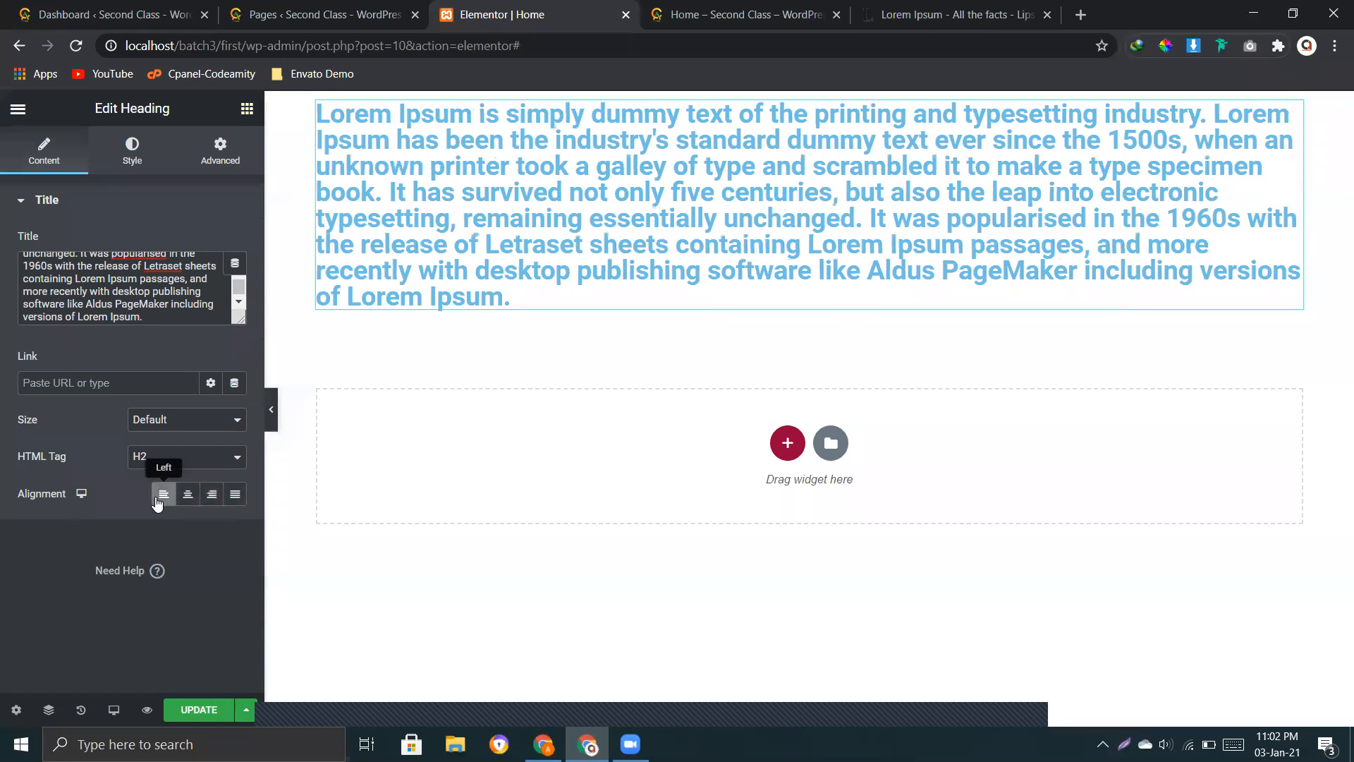
left_click(237, 502)
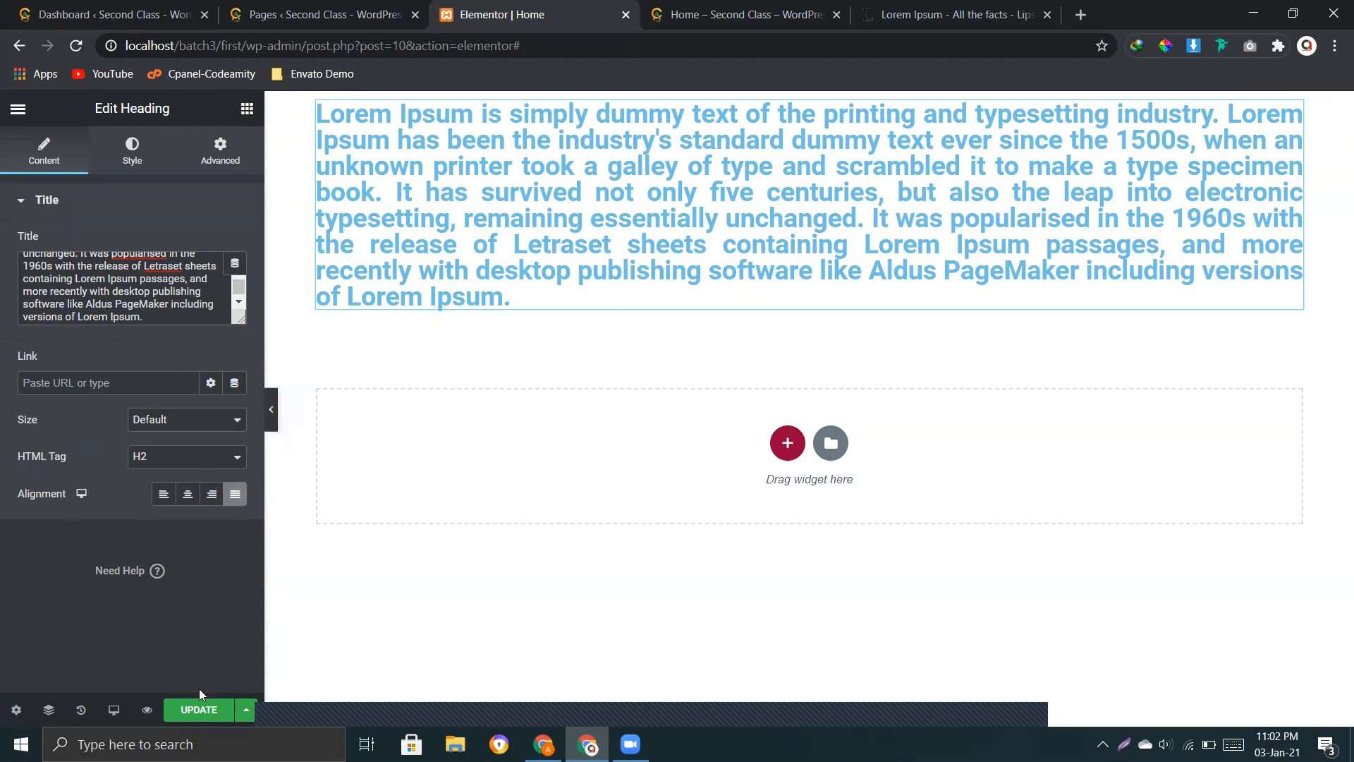
Step: Change the heading's text color to dark blue #34367A in its style settings
left_click(144, 158)
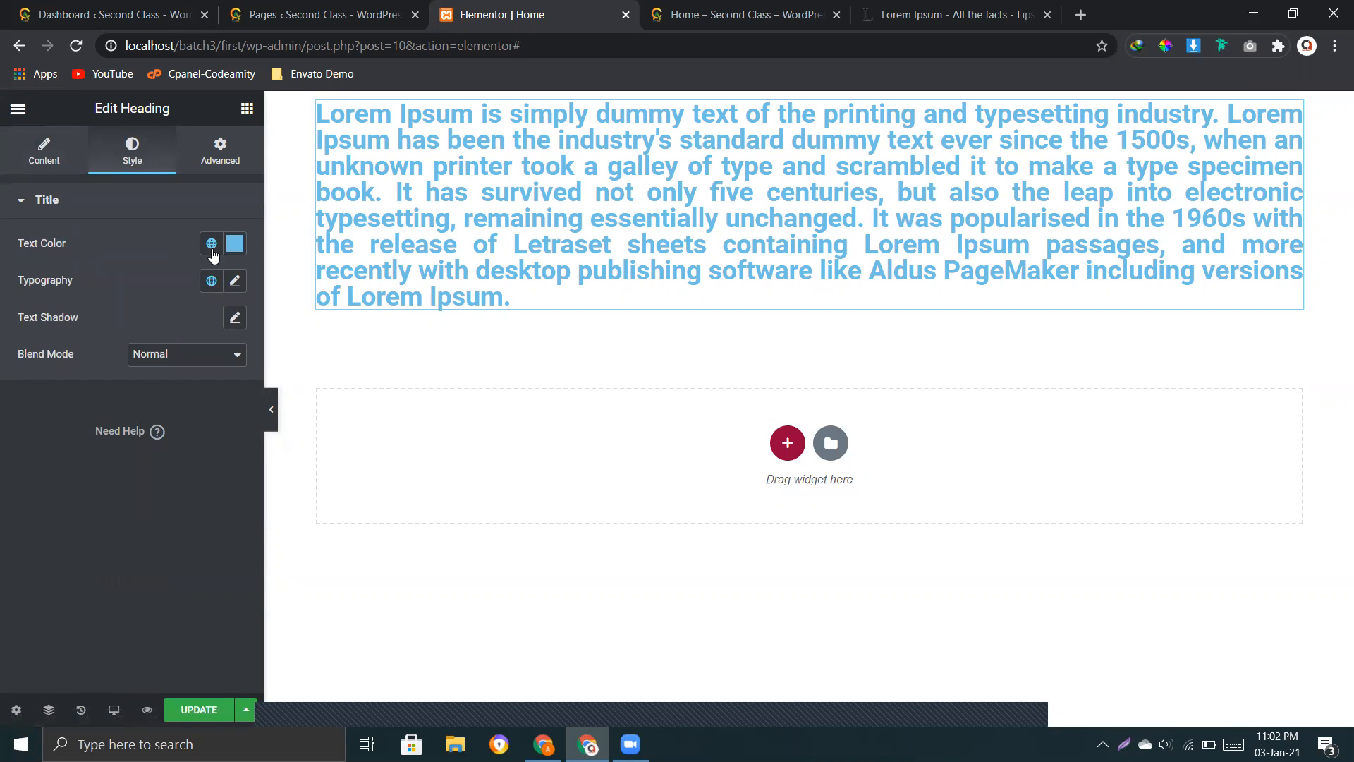
left_click(235, 244)
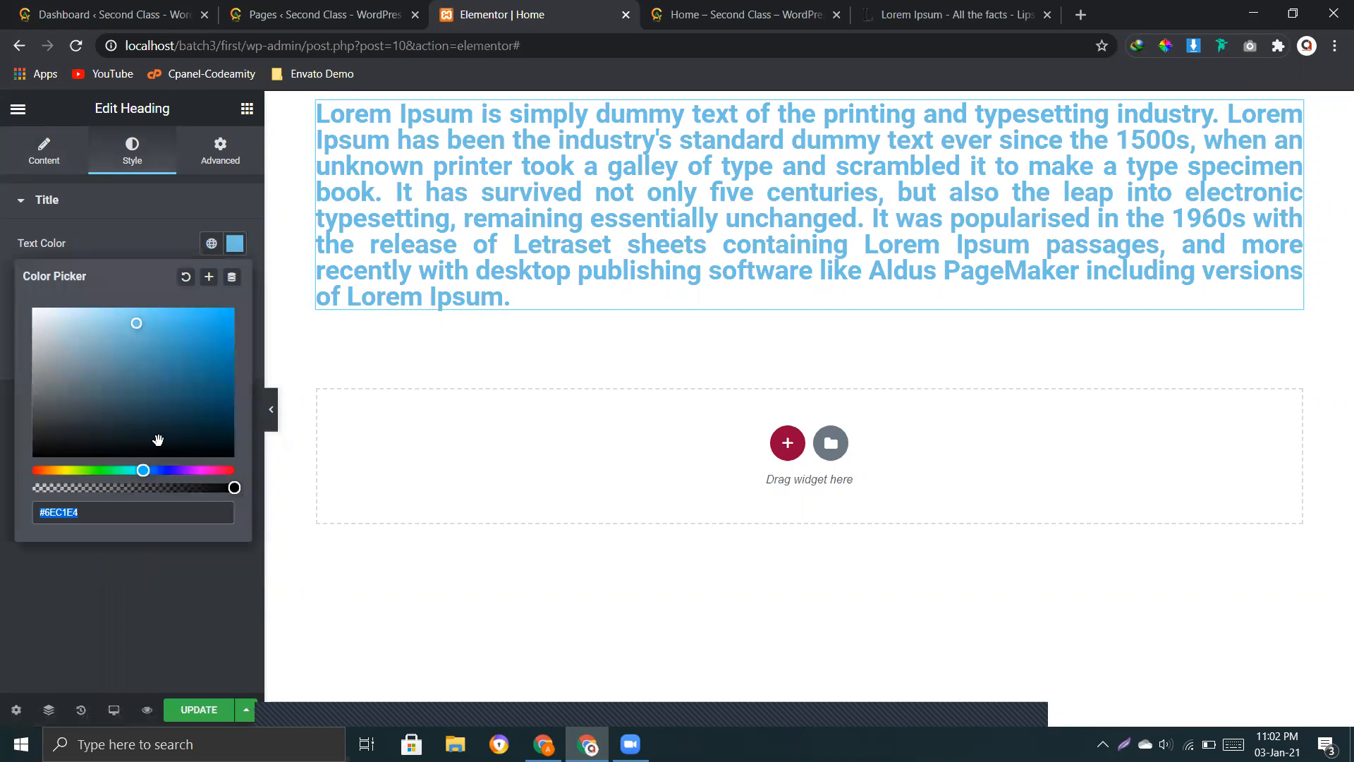
mouse_move(178, 477)
left_mouse_down()
mouse_move(189, 477)
mouse_move(49, 472)
mouse_move(177, 478)
left_mouse_up()
left_click_drag(139, 324, 87, 352)
left_click_drag(175, 388, 147, 386)
left_click_drag(176, 469, 168, 470)
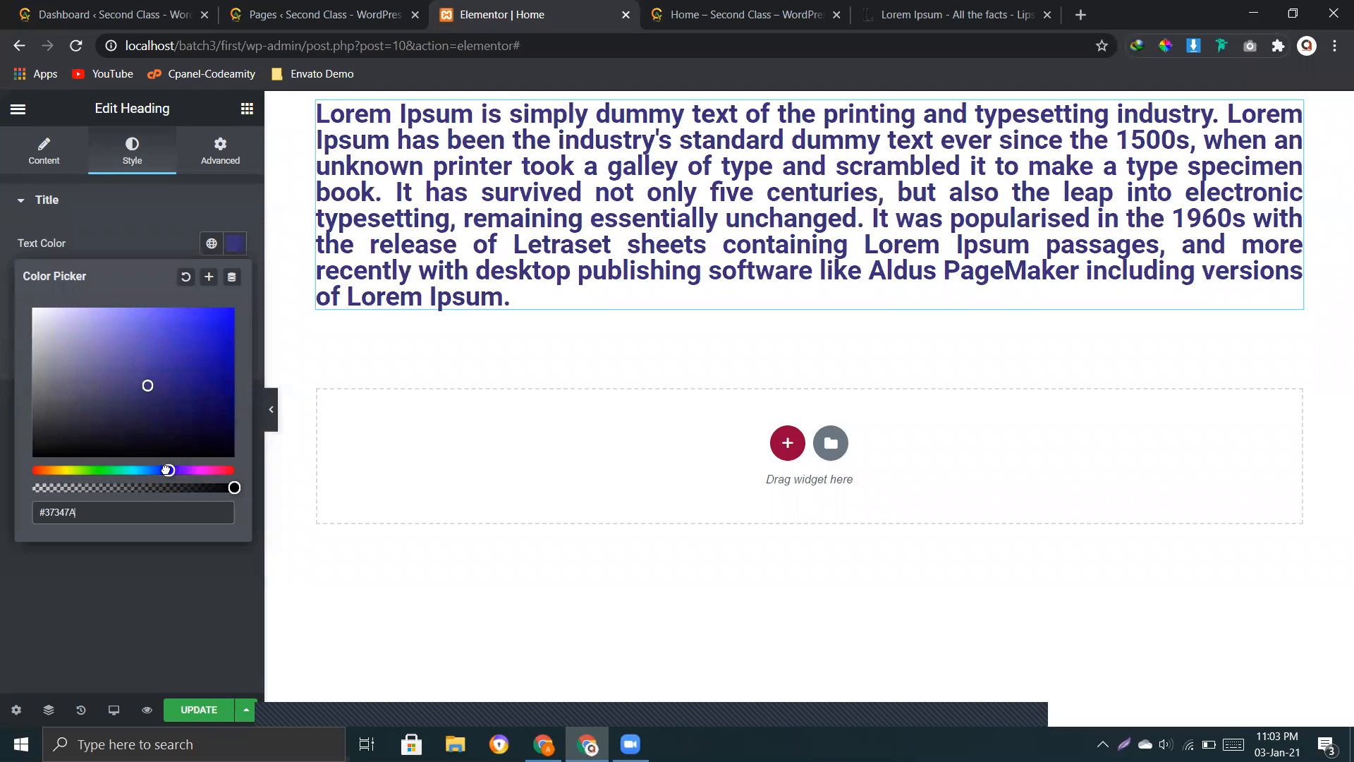
left_click(117, 244)
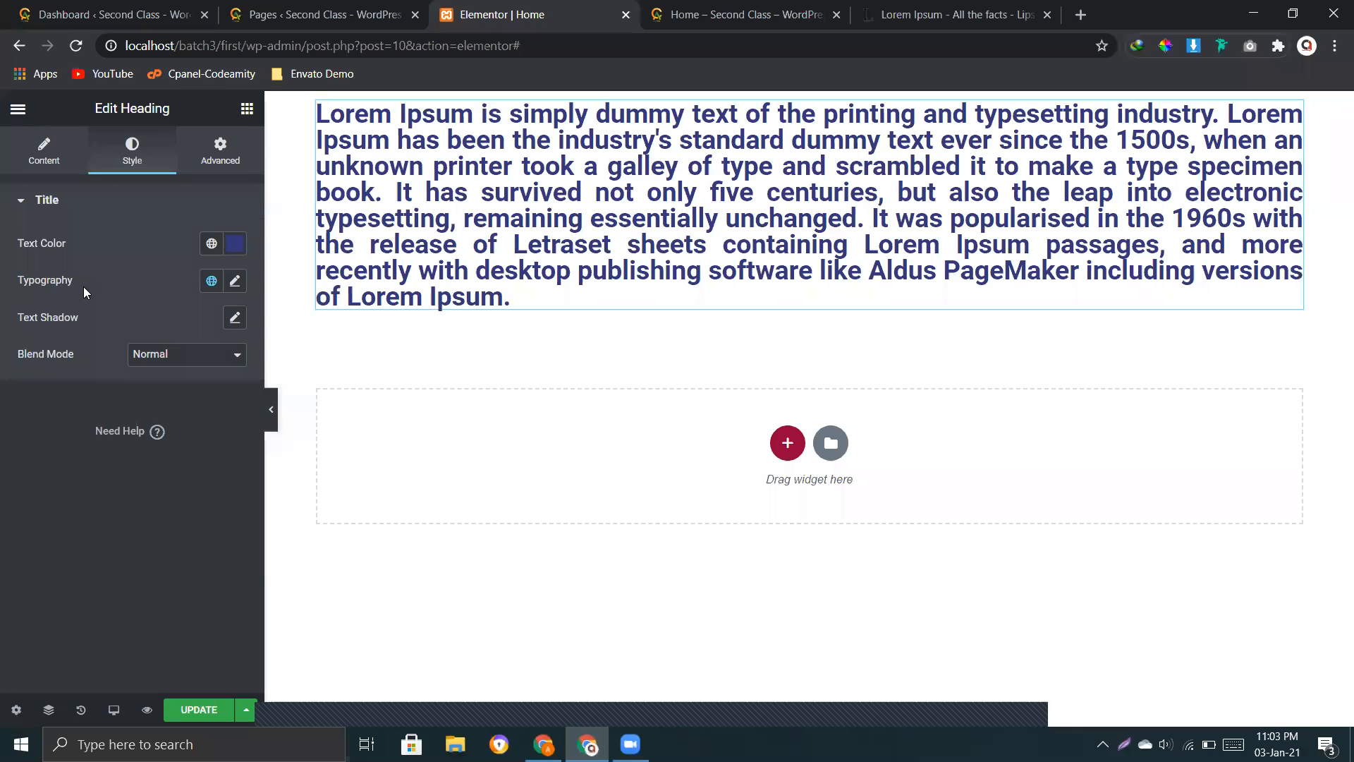
Step: Try the font families Roboto Slab, Rock Salt and Rouge Script on the heading, and set the family to Rubik Mono One
left_click(236, 283)
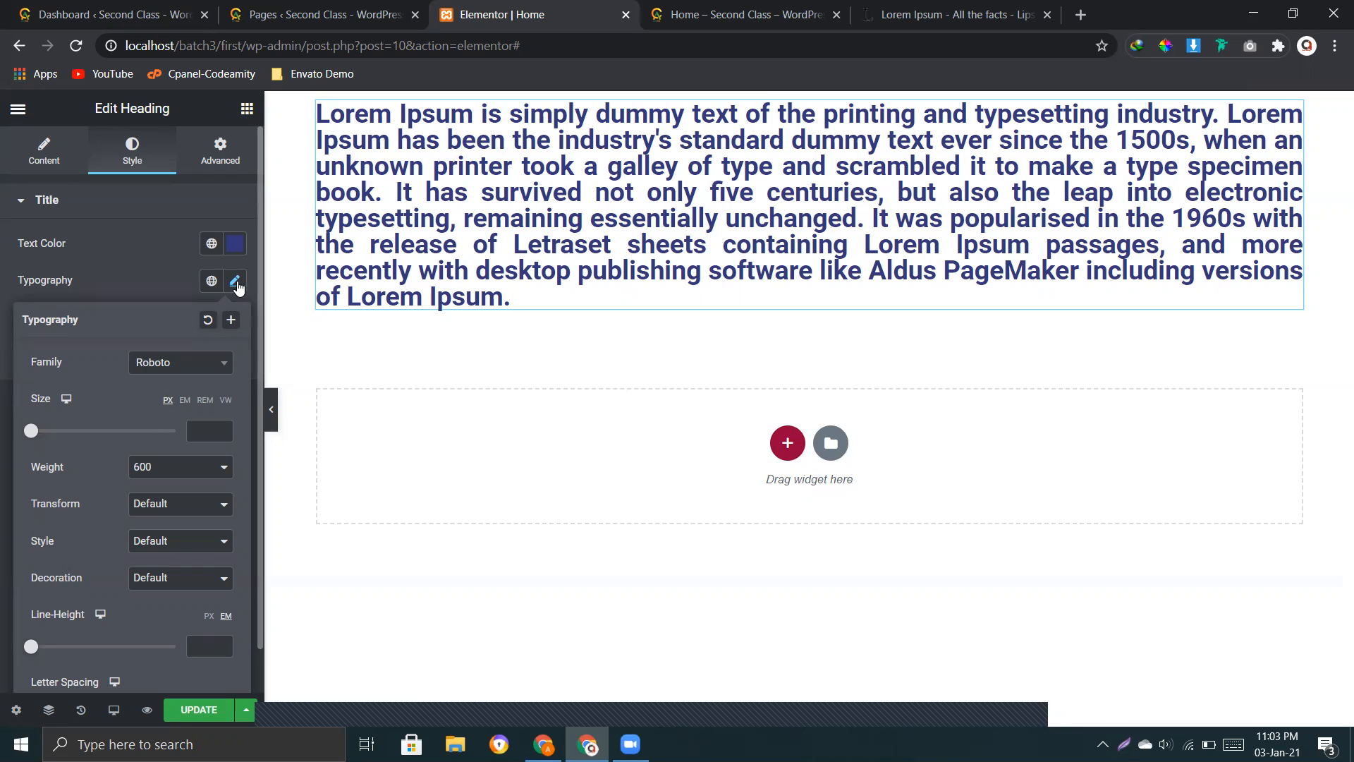
left_click(168, 371)
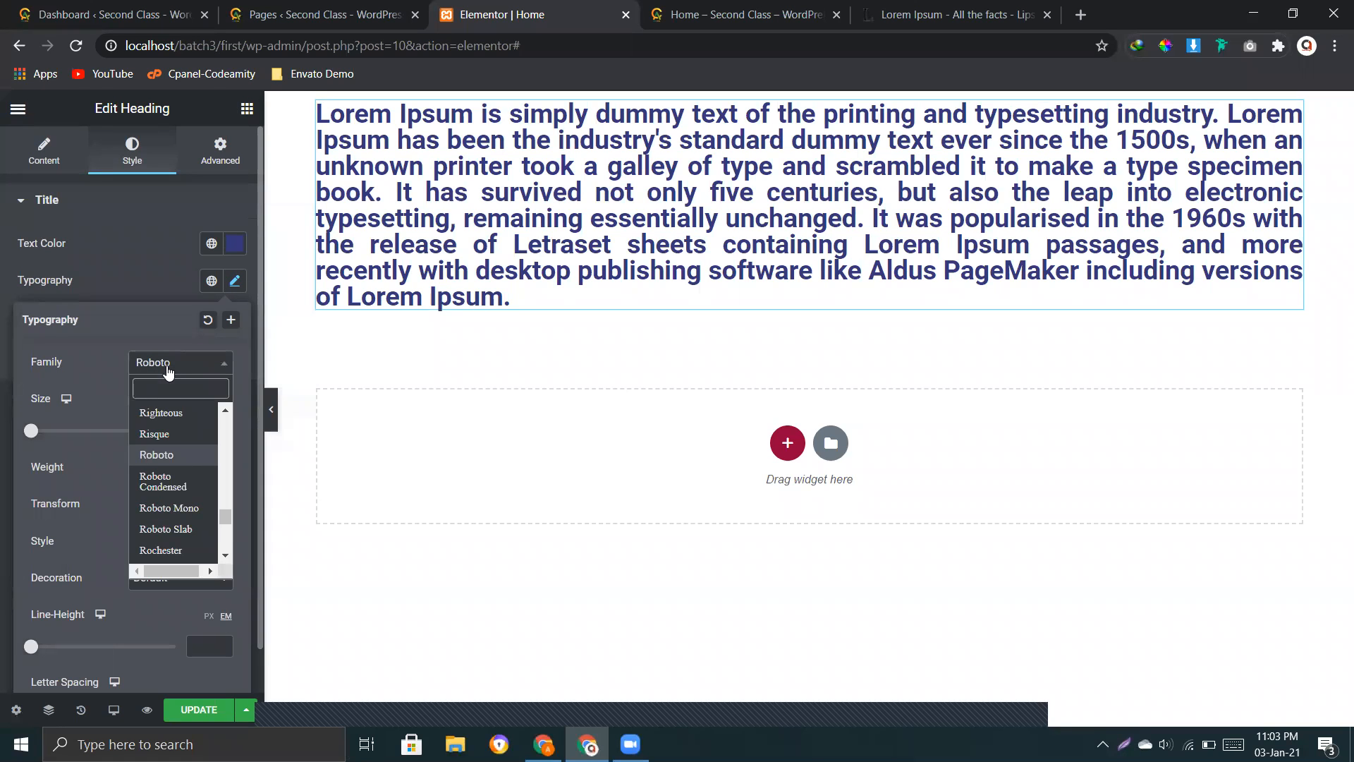
scroll(182, 499, "down", 5)
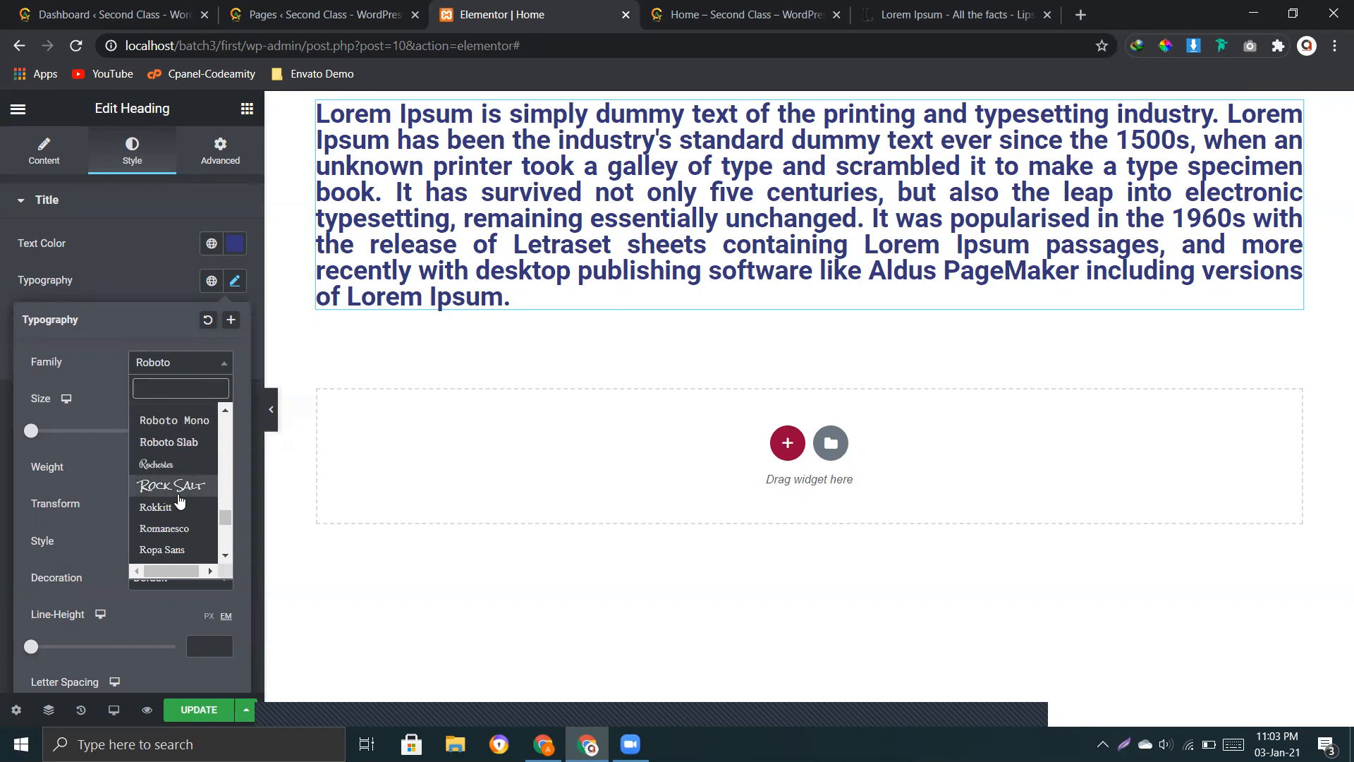
scroll(179, 442, "up", 1)
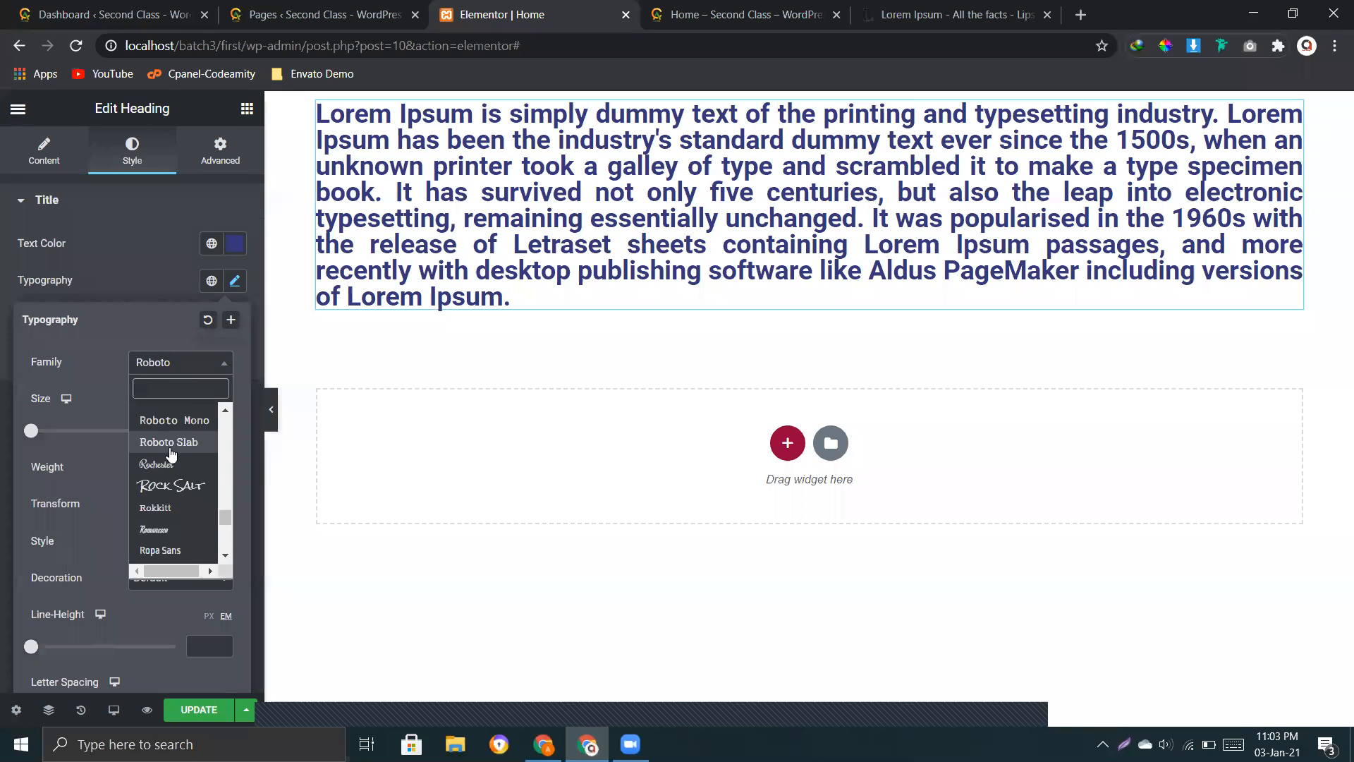
left_click(157, 445)
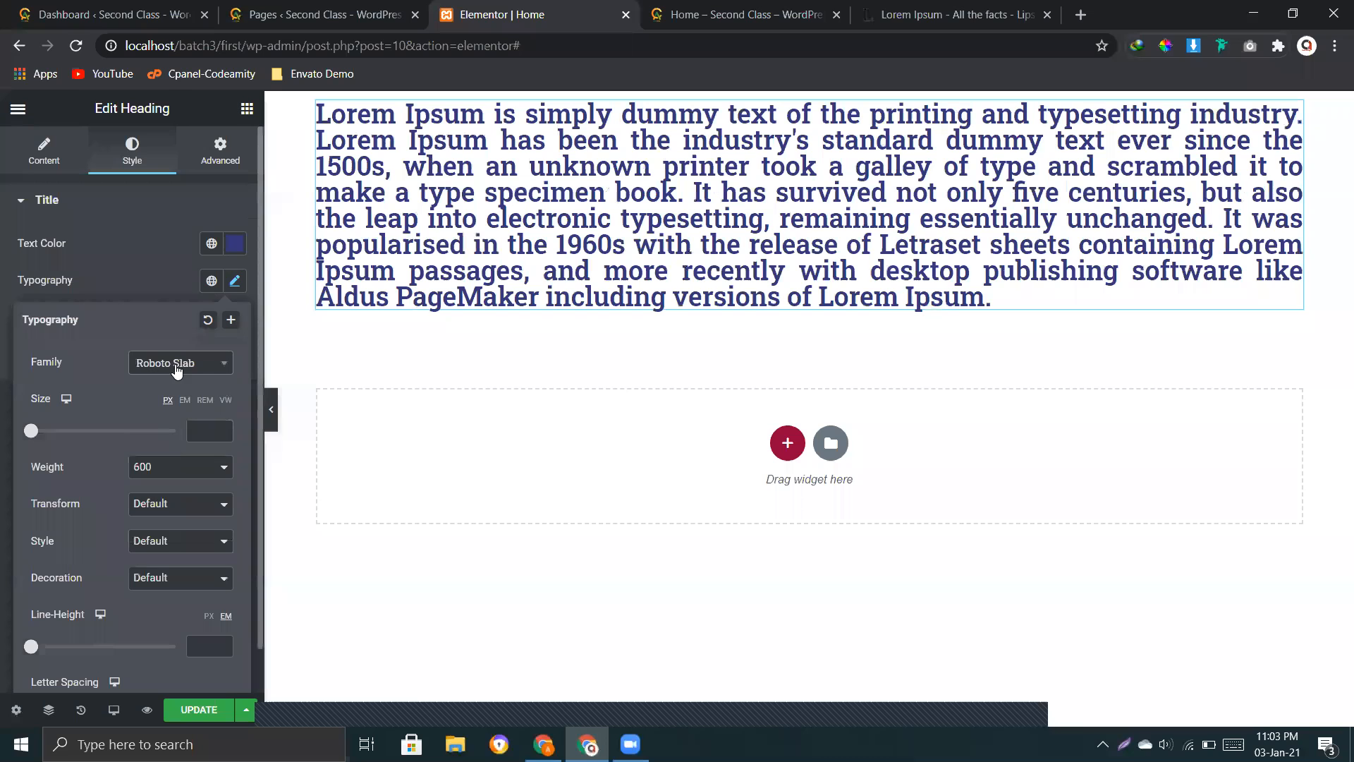
left_click(177, 372)
left_click(175, 485)
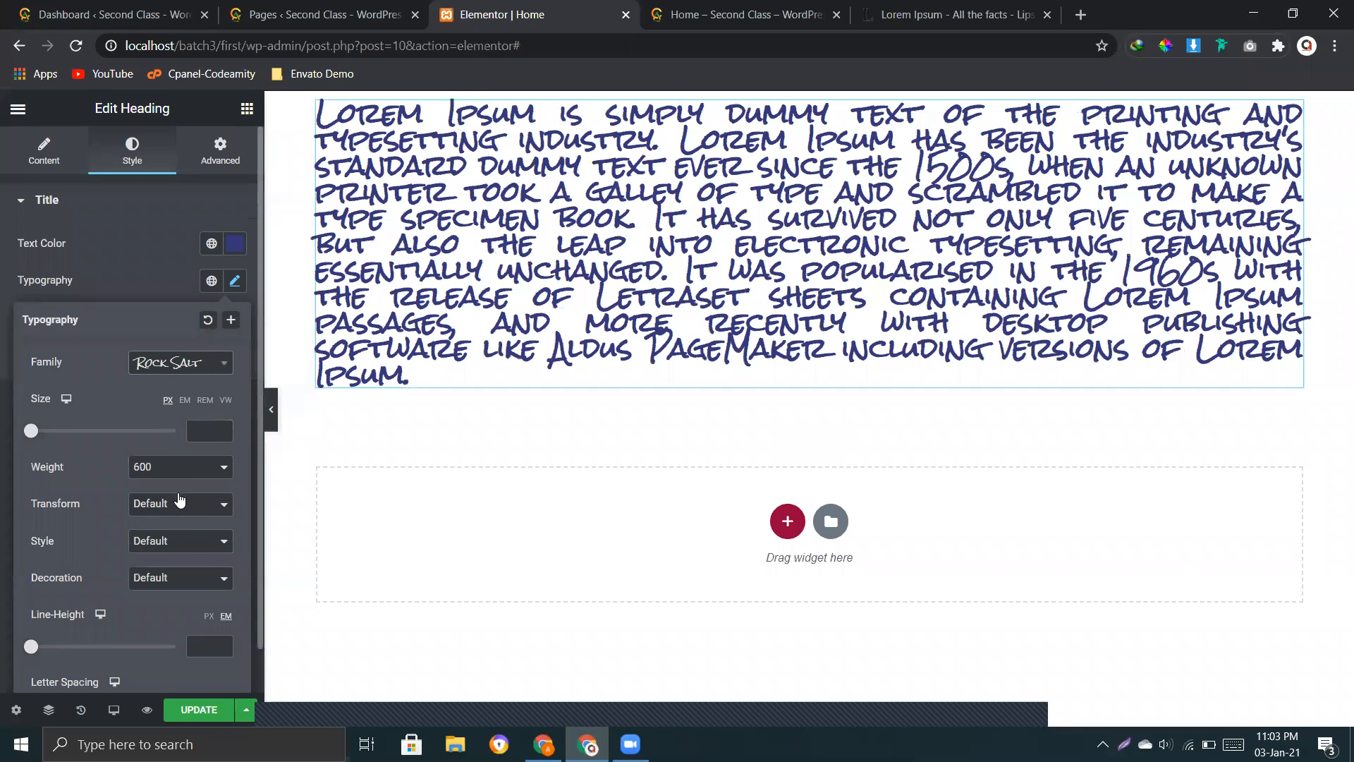
scroll(177, 524, "down", 2)
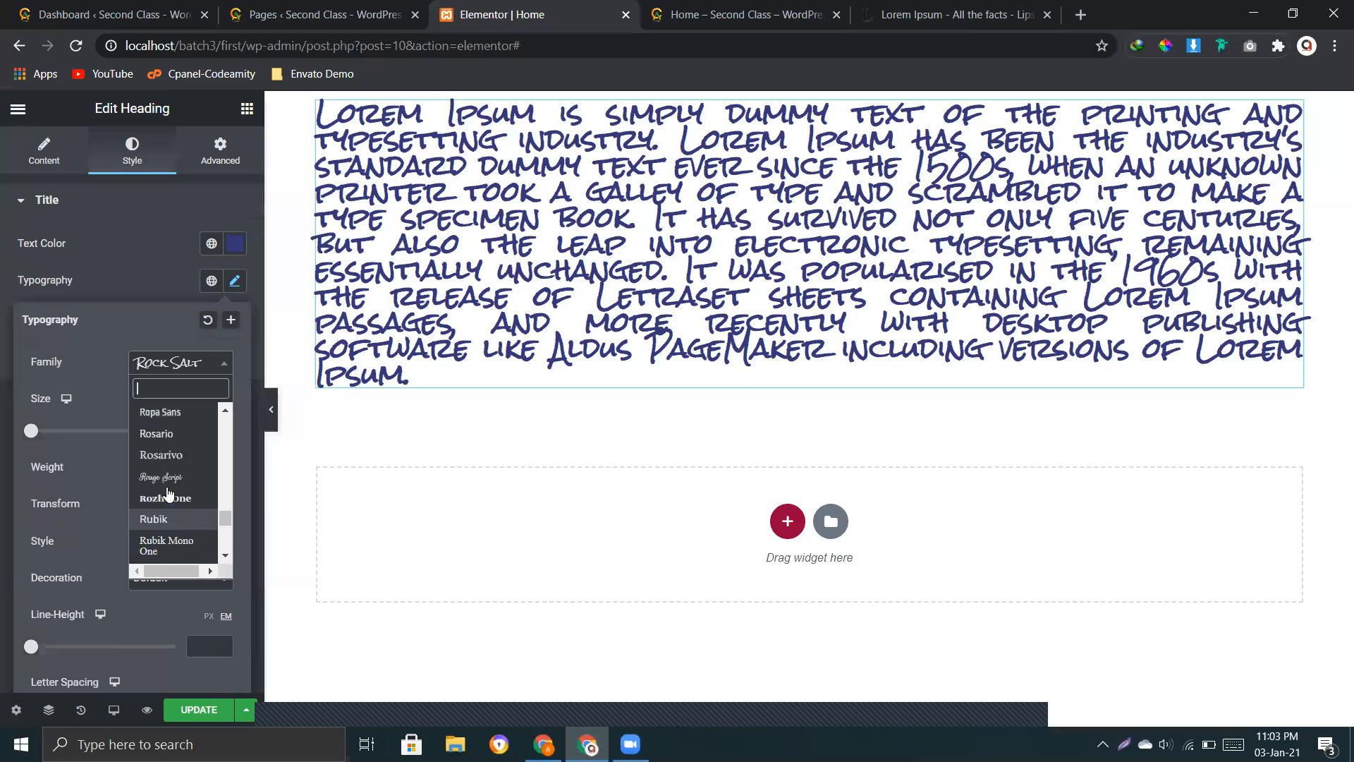
left_click(168, 479)
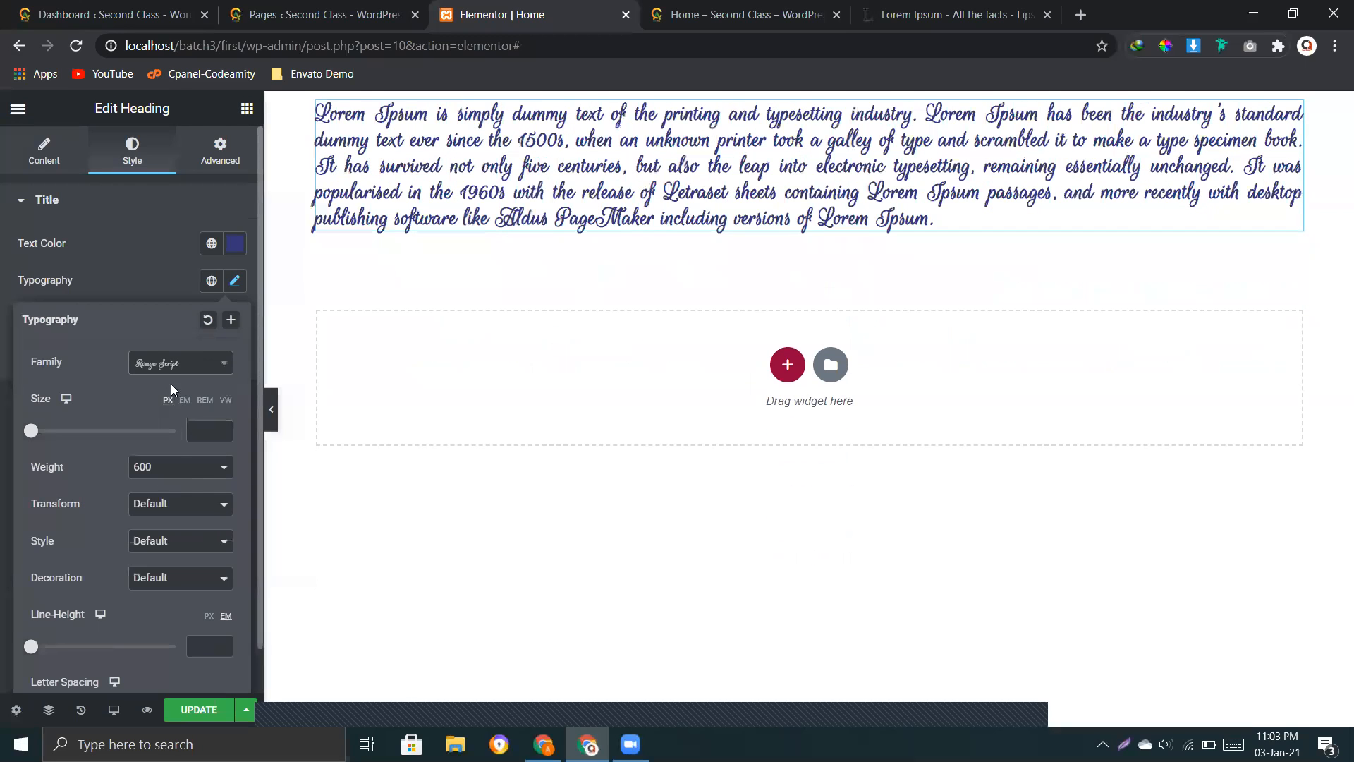
scroll(180, 483, "down", 2)
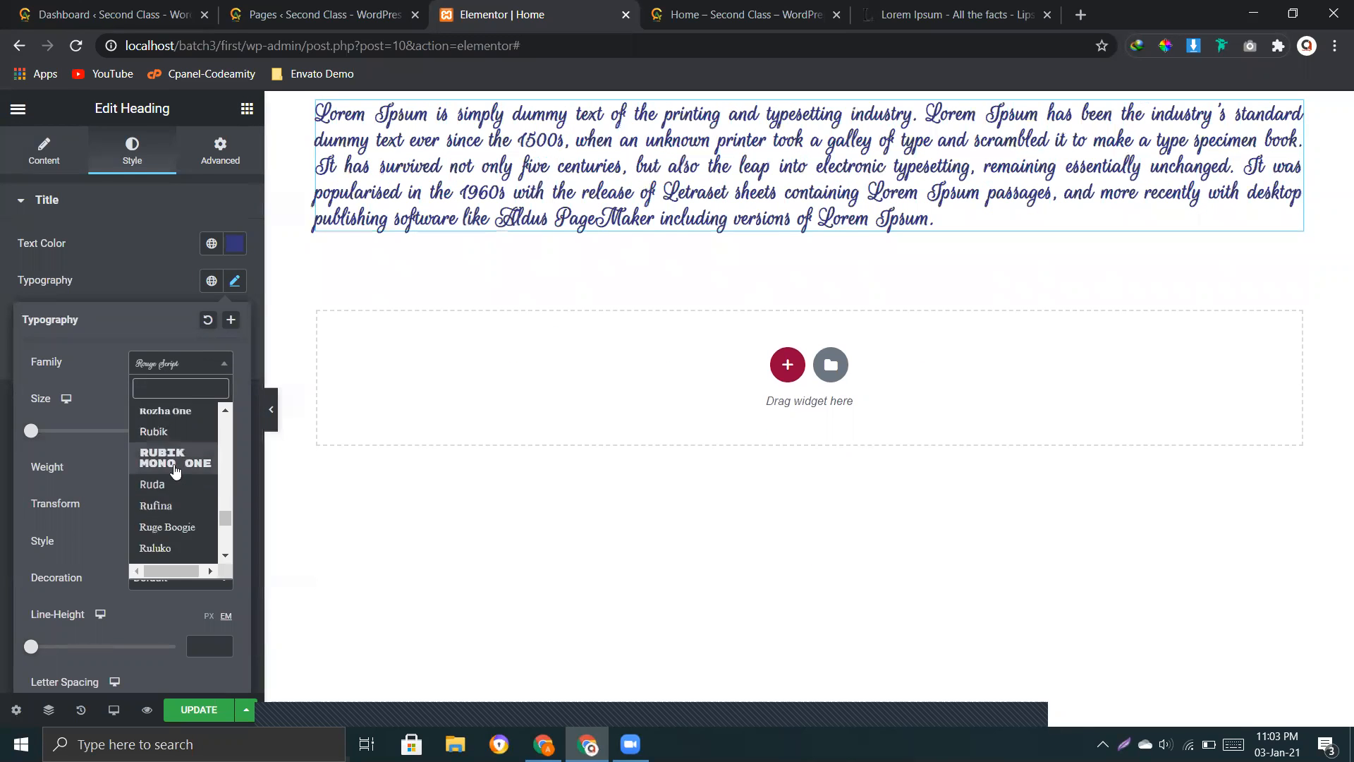
left_click(159, 421)
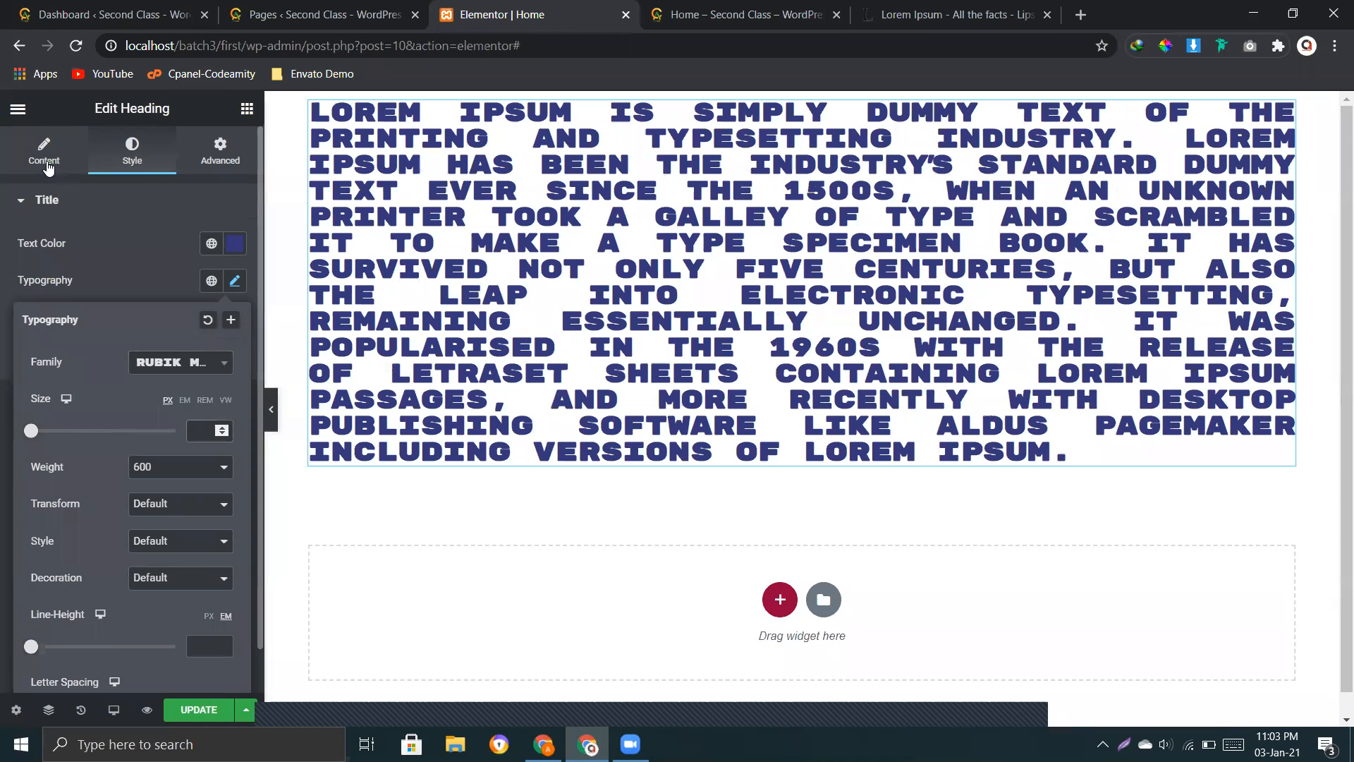
Step: Review the size presets in the heading's content settings, and return to its typography settings
left_click(46, 163)
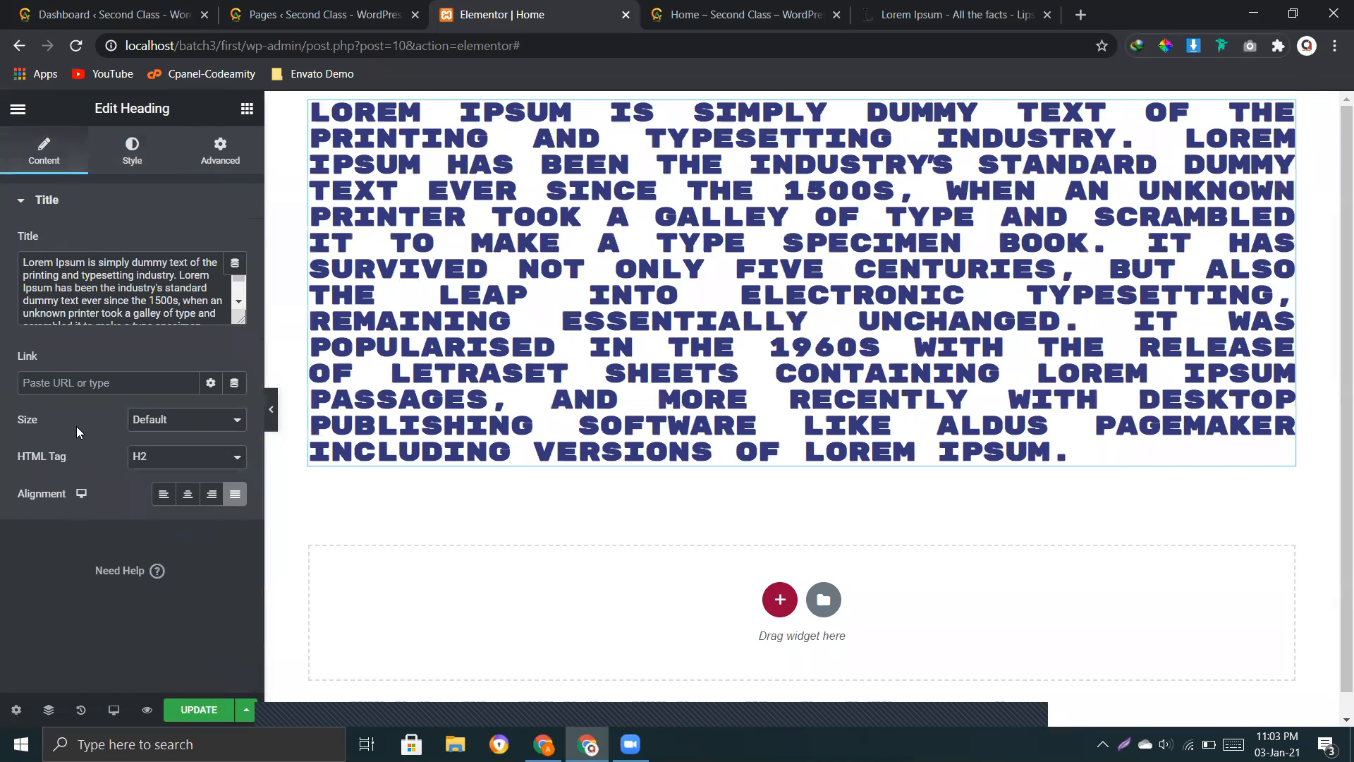
left_click(189, 427)
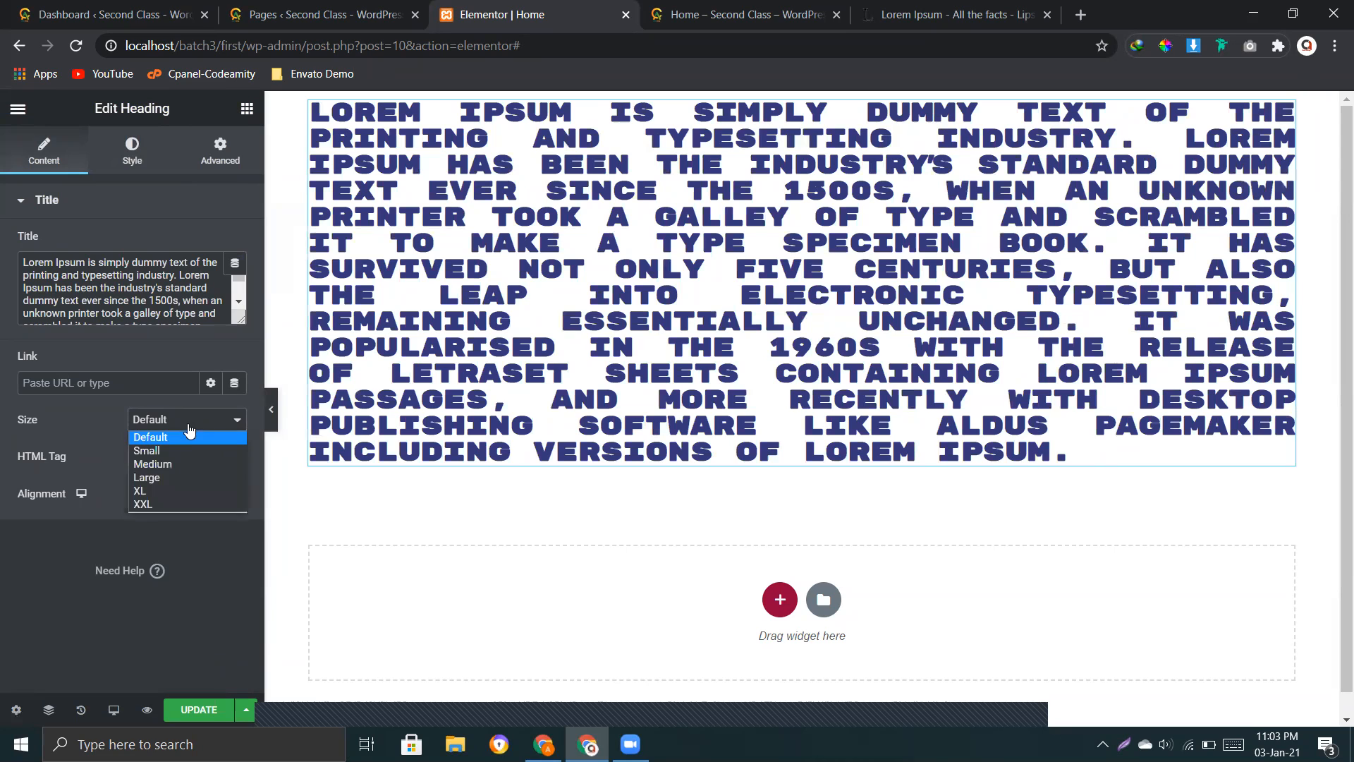
left_click(130, 152)
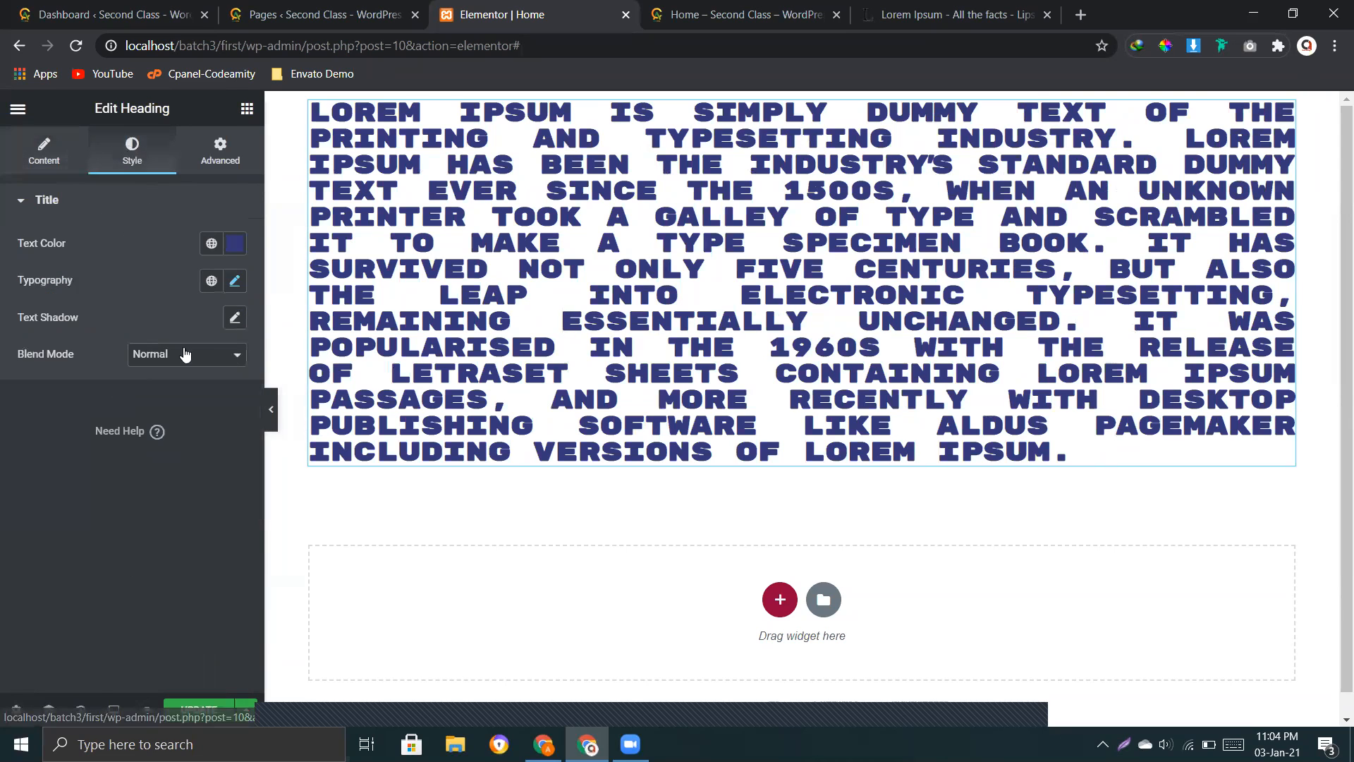
left_click(235, 280)
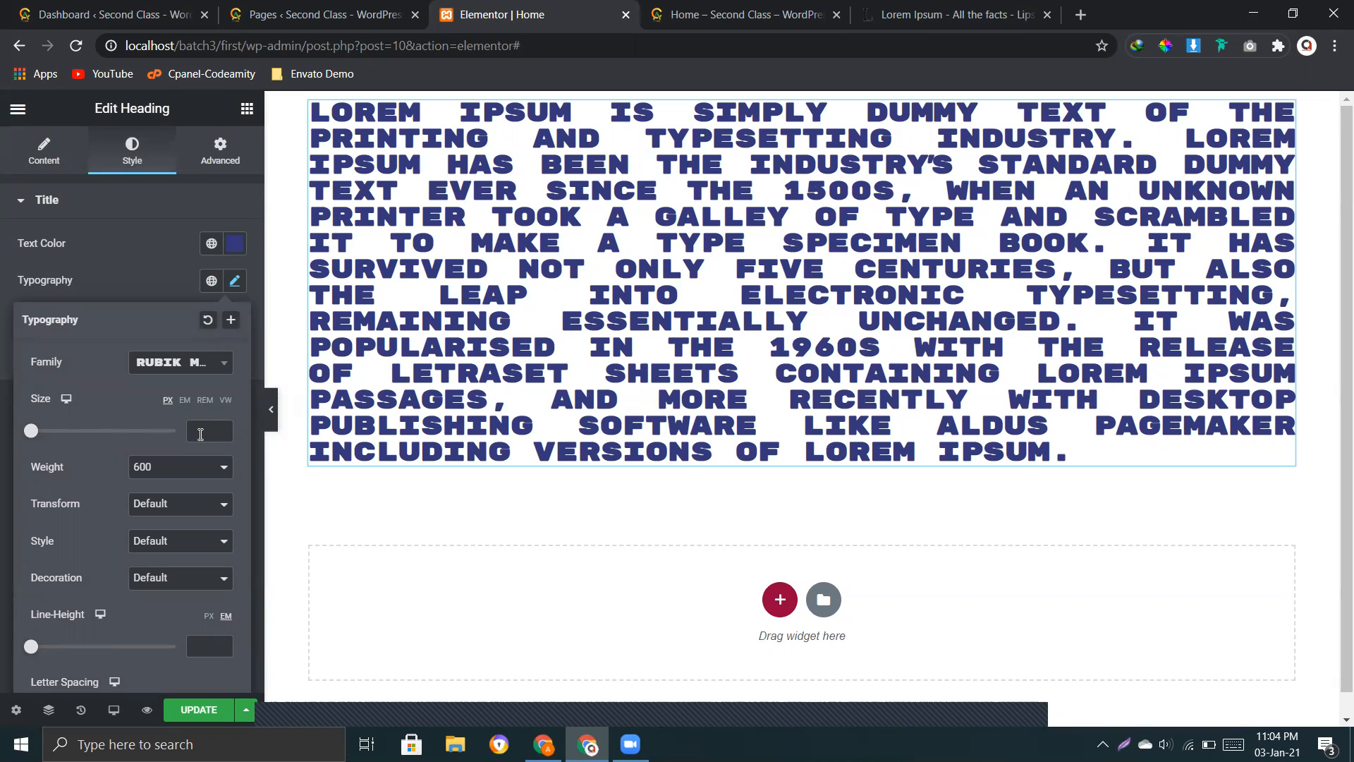
Step: Set the heading's font size to 19 px and its font family to Rozha One
left_click(223, 429)
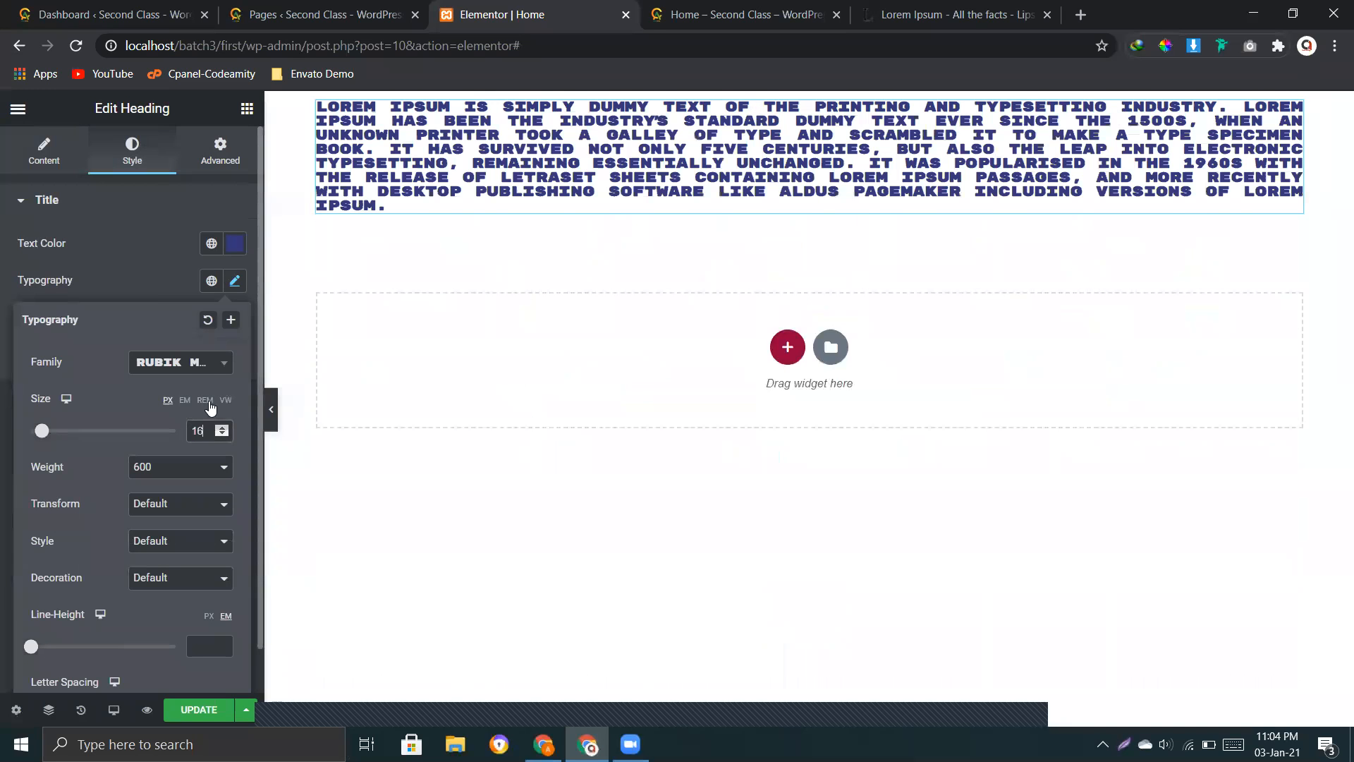
left_click(185, 374)
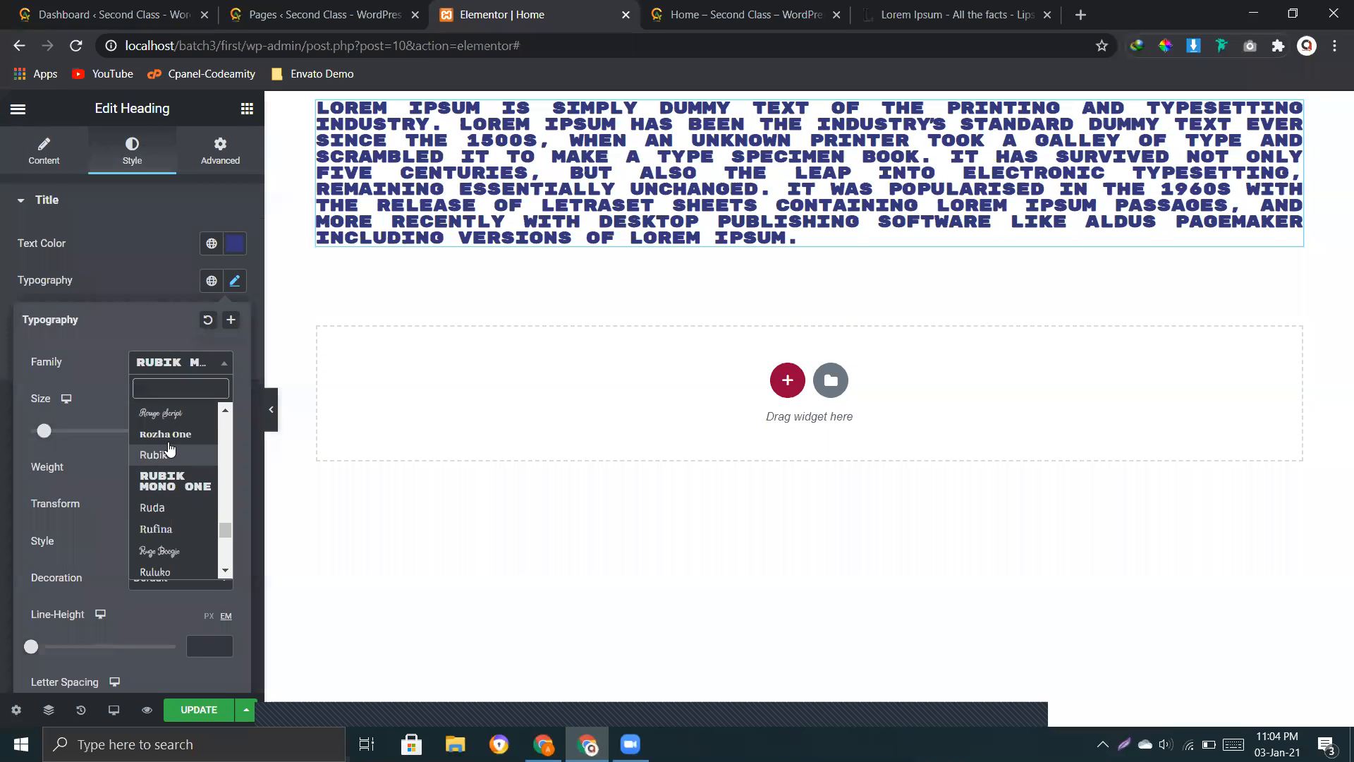
left_click(169, 442)
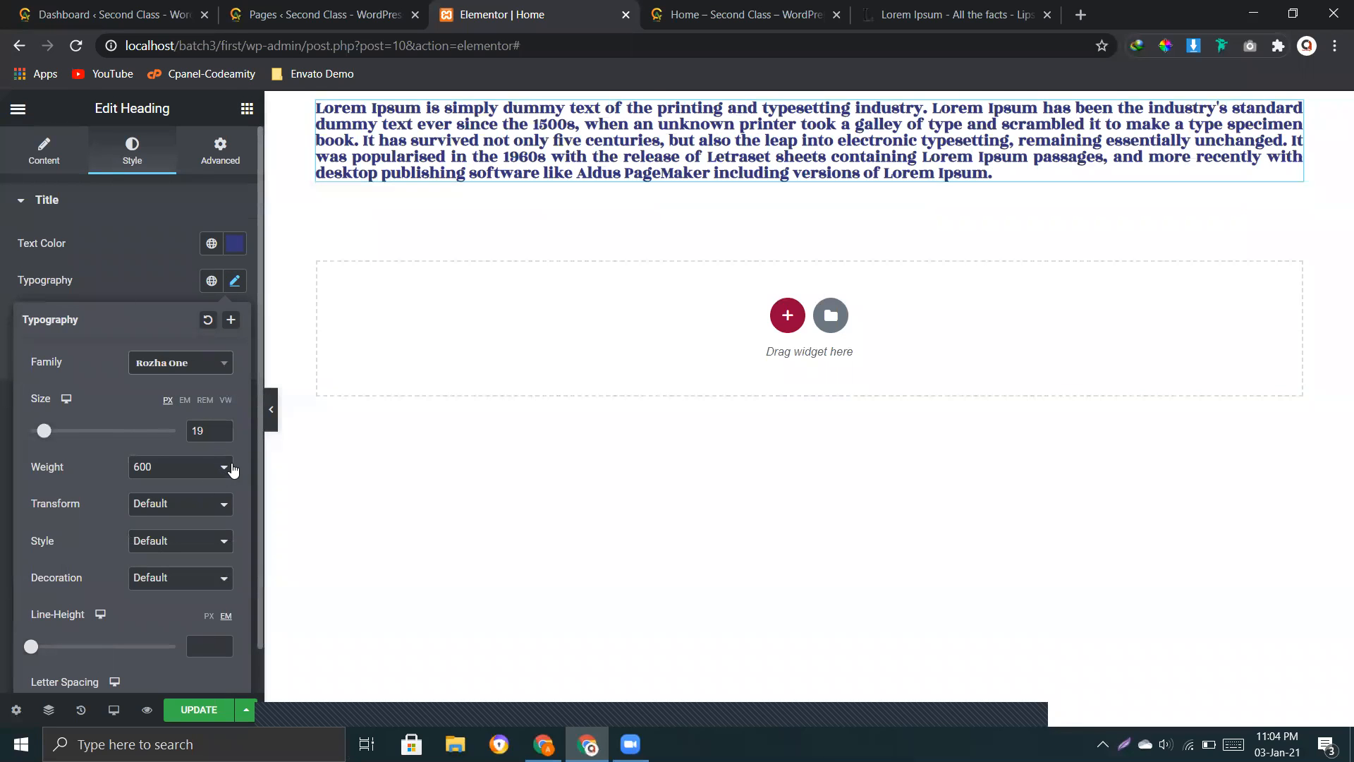
Step: Increase the heading's font size gradually through 22 and 28 px up to 32 px
left_click(223, 429)
left_click(223, 428)
left_click(223, 428)
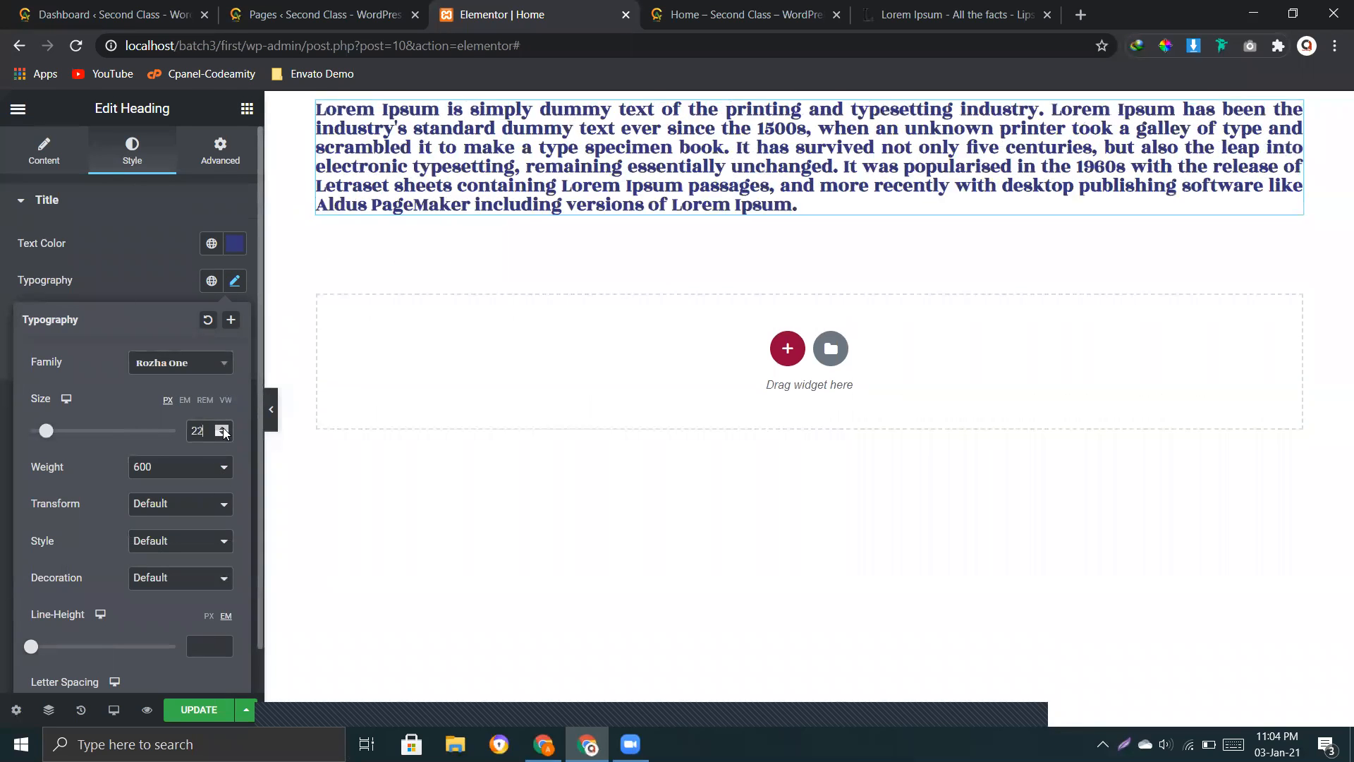
left_click(223, 428)
left_click(223, 428)
left_click(223, 429)
left_click(223, 428)
left_click(223, 428)
left_click(223, 428)
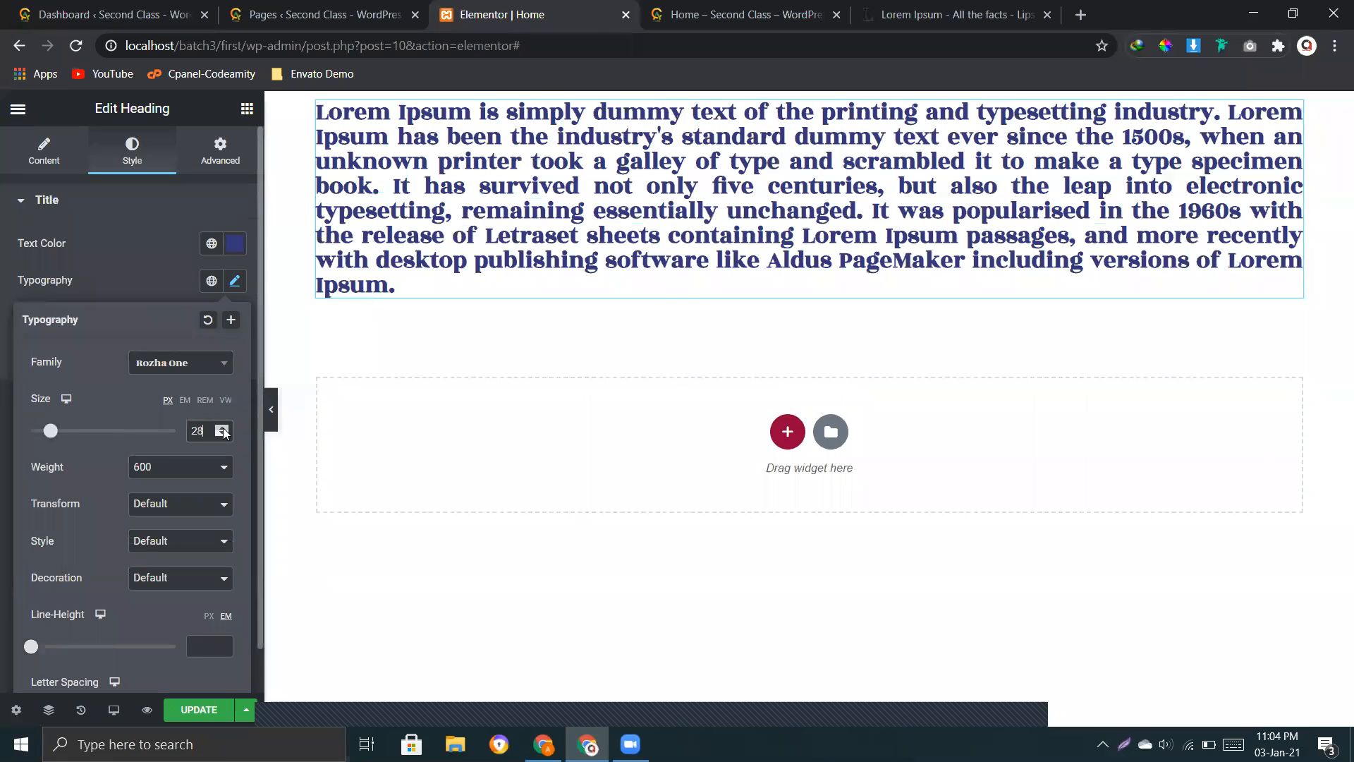
left_click(223, 428)
left_click(223, 428)
left_click(223, 428)
Step: Try the EM, REM and VW units for the heading's font size, including sizes of 2.5 REM and 5.5 VW
left_click(185, 400)
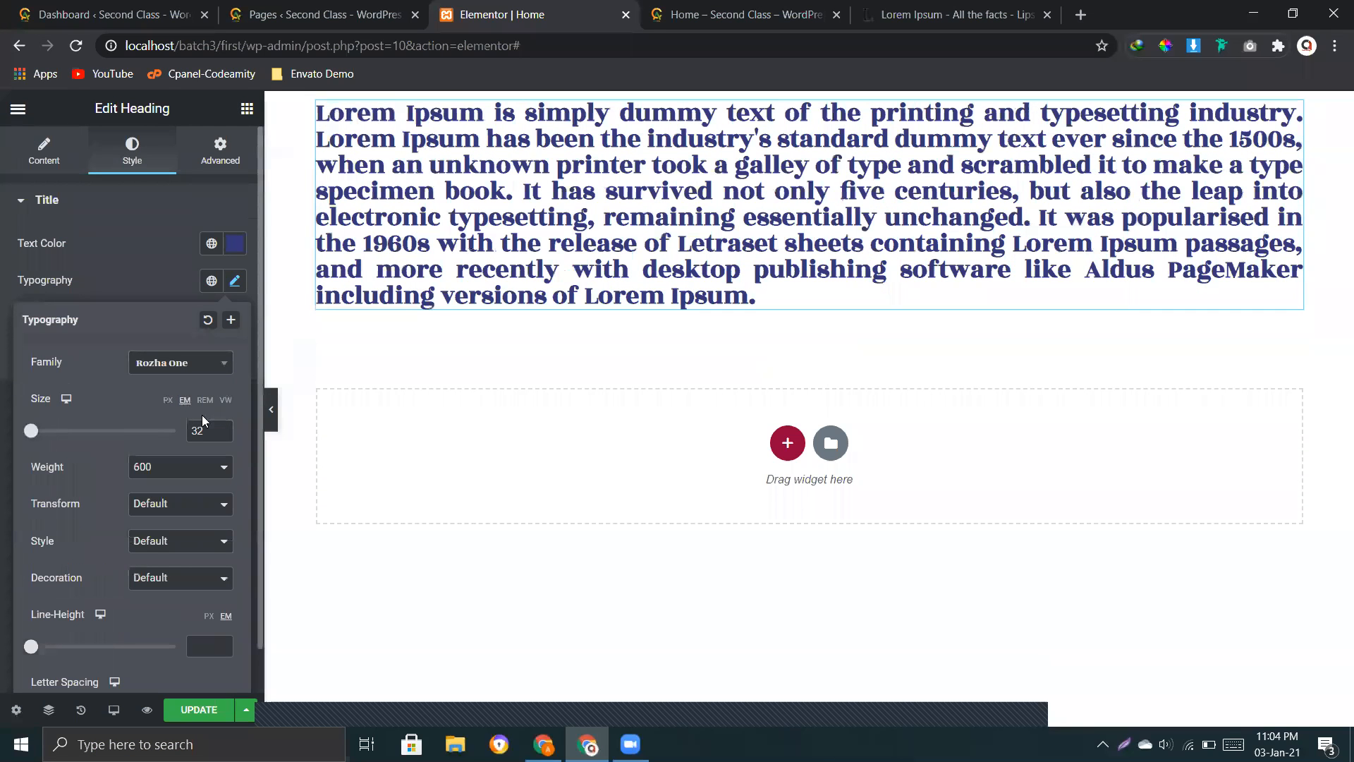
left_click(221, 428)
left_click(223, 428)
left_click(213, 406)
left_click(216, 431)
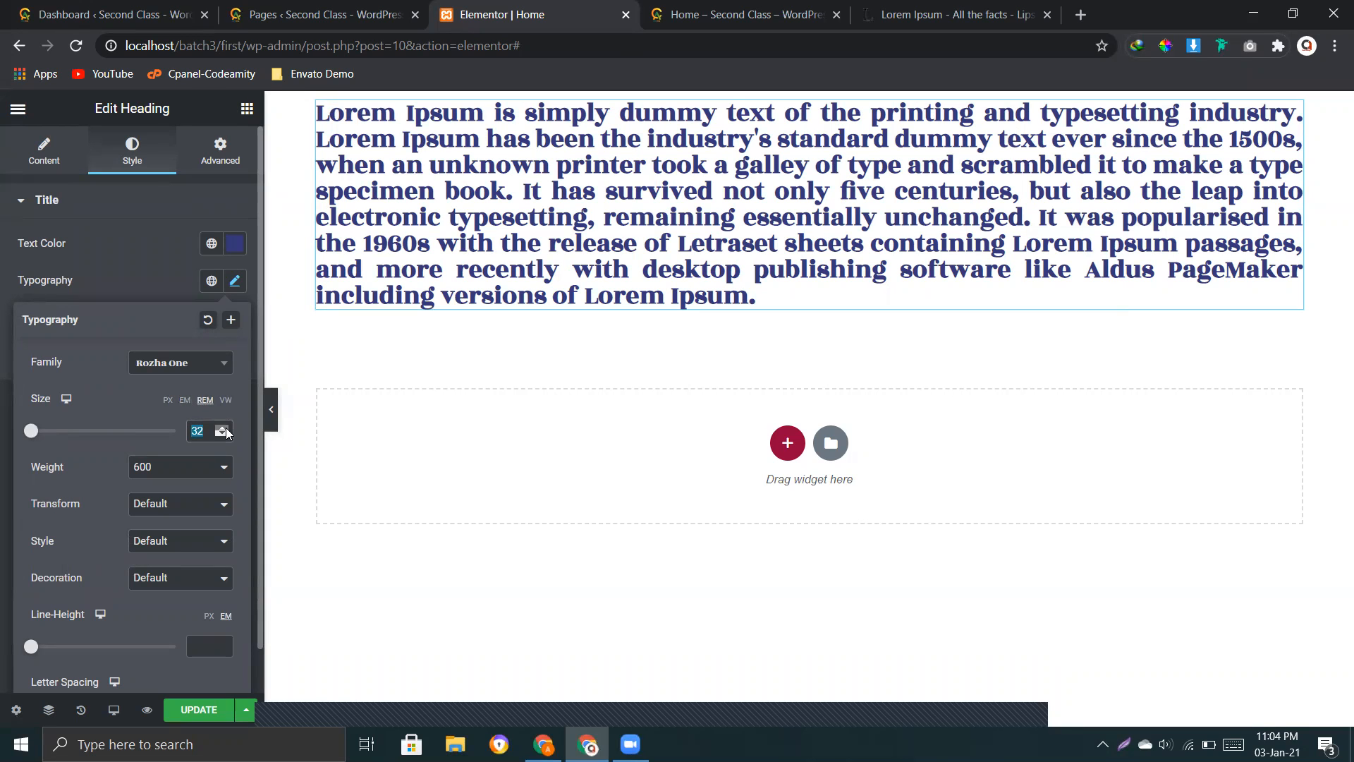
left_click(66, 431)
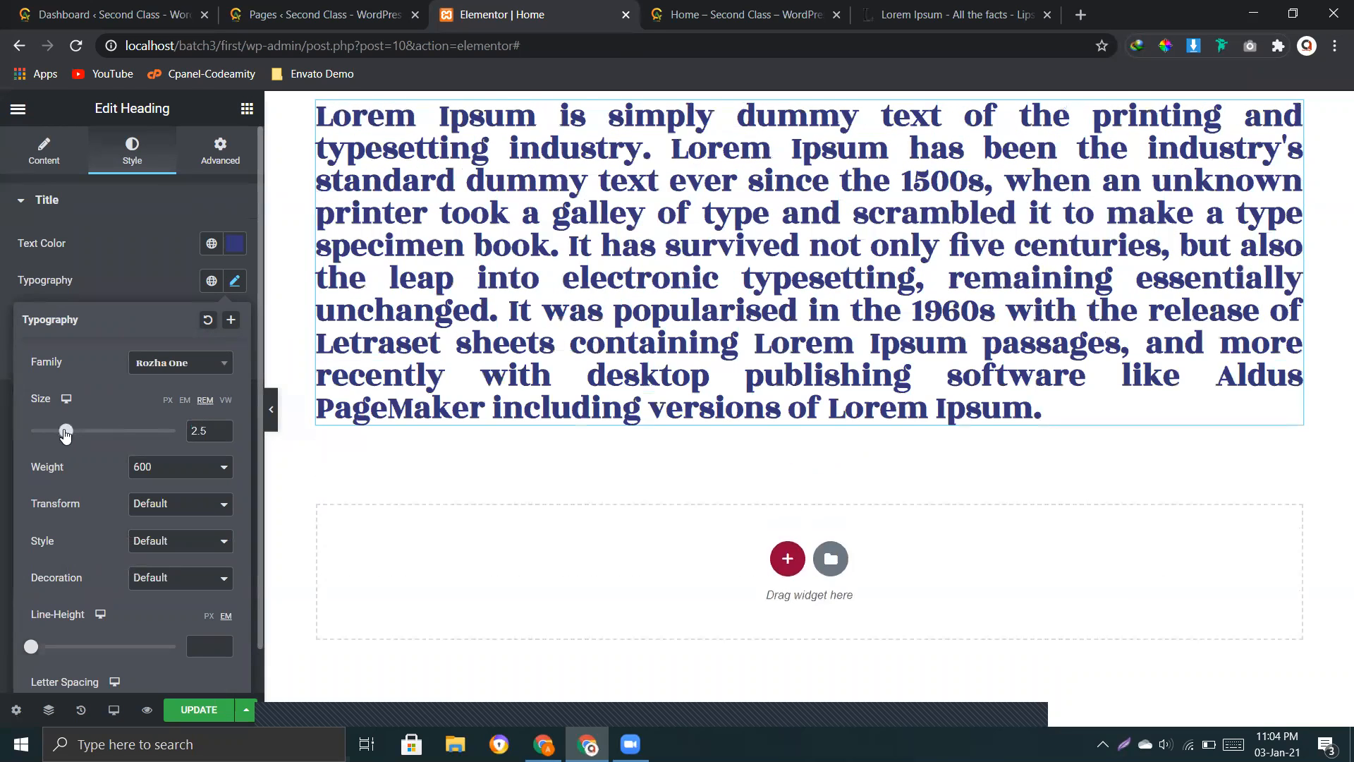
left_click(182, 403)
mouse_move(67, 432)
left_mouse_down()
mouse_move(30, 434)
mouse_move(86, 436)
mouse_move(48, 434)
left_mouse_up()
left_click(226, 400)
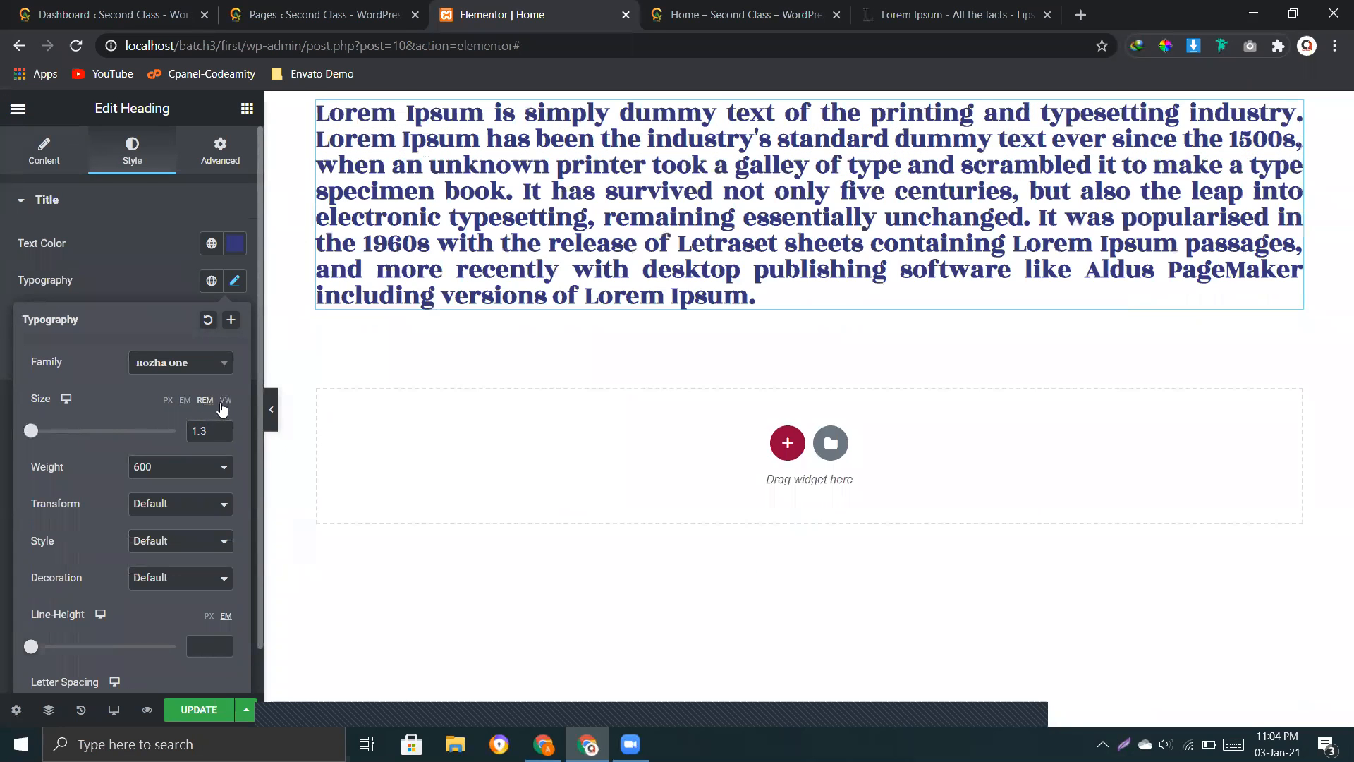
left_click_drag(38, 433, 95, 434)
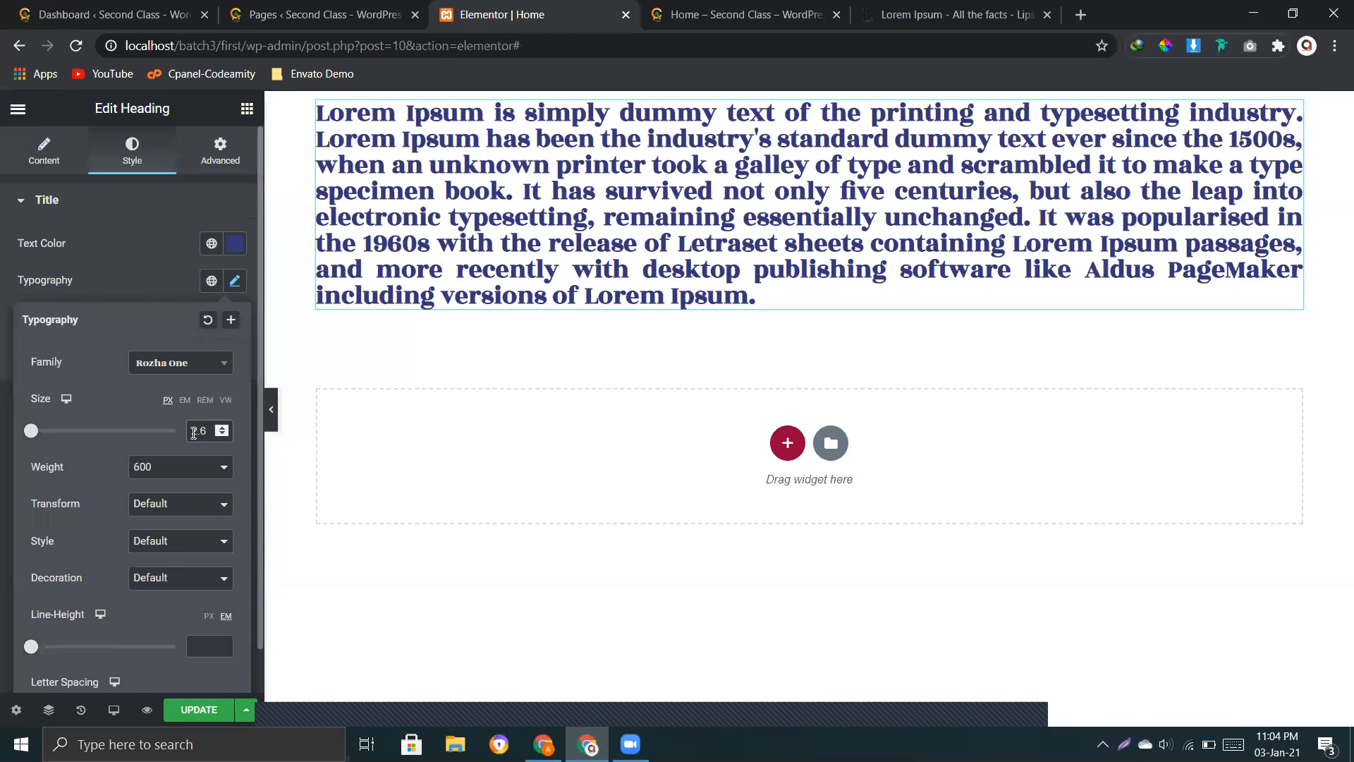
Step: Clear the heading's VW font size and set the size to 32 px
key("BackSpace")
key("BackSpace")
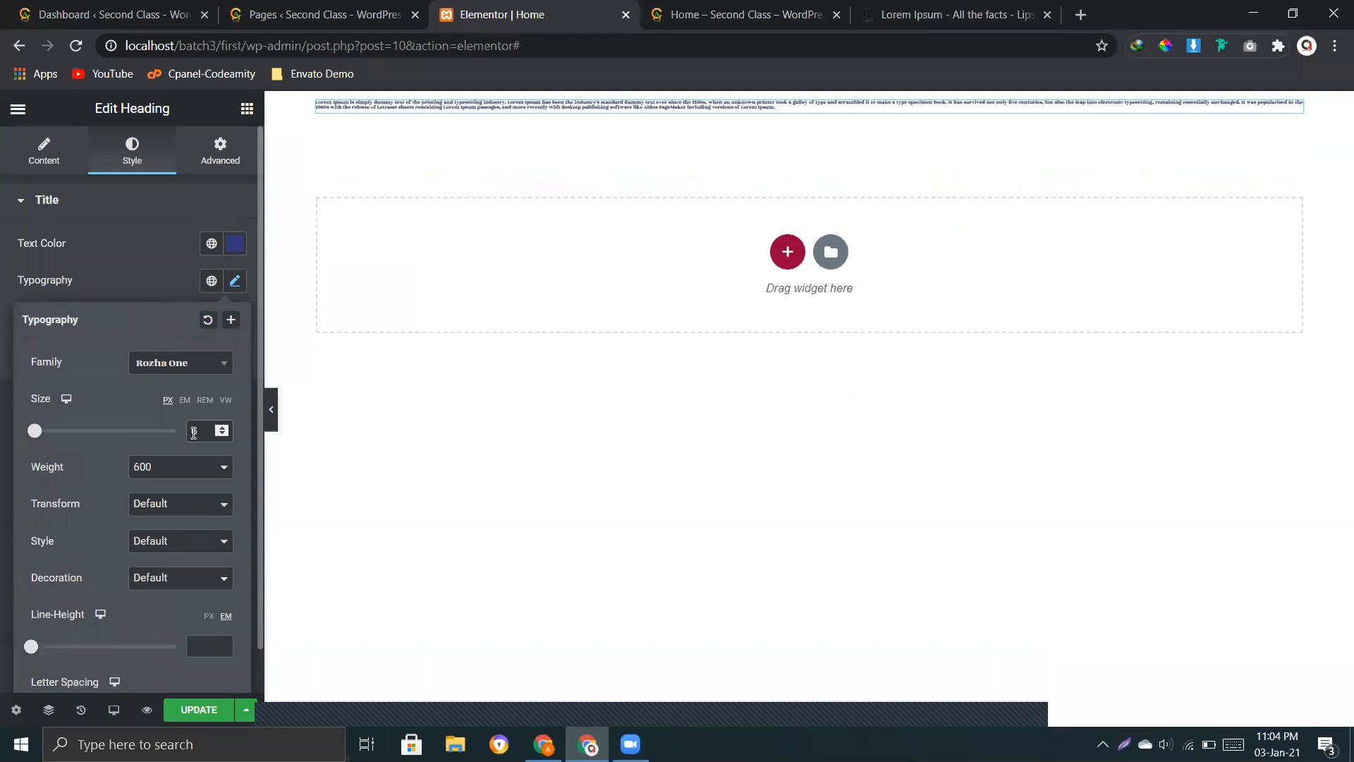
left_click_drag(222, 428, 226, 431)
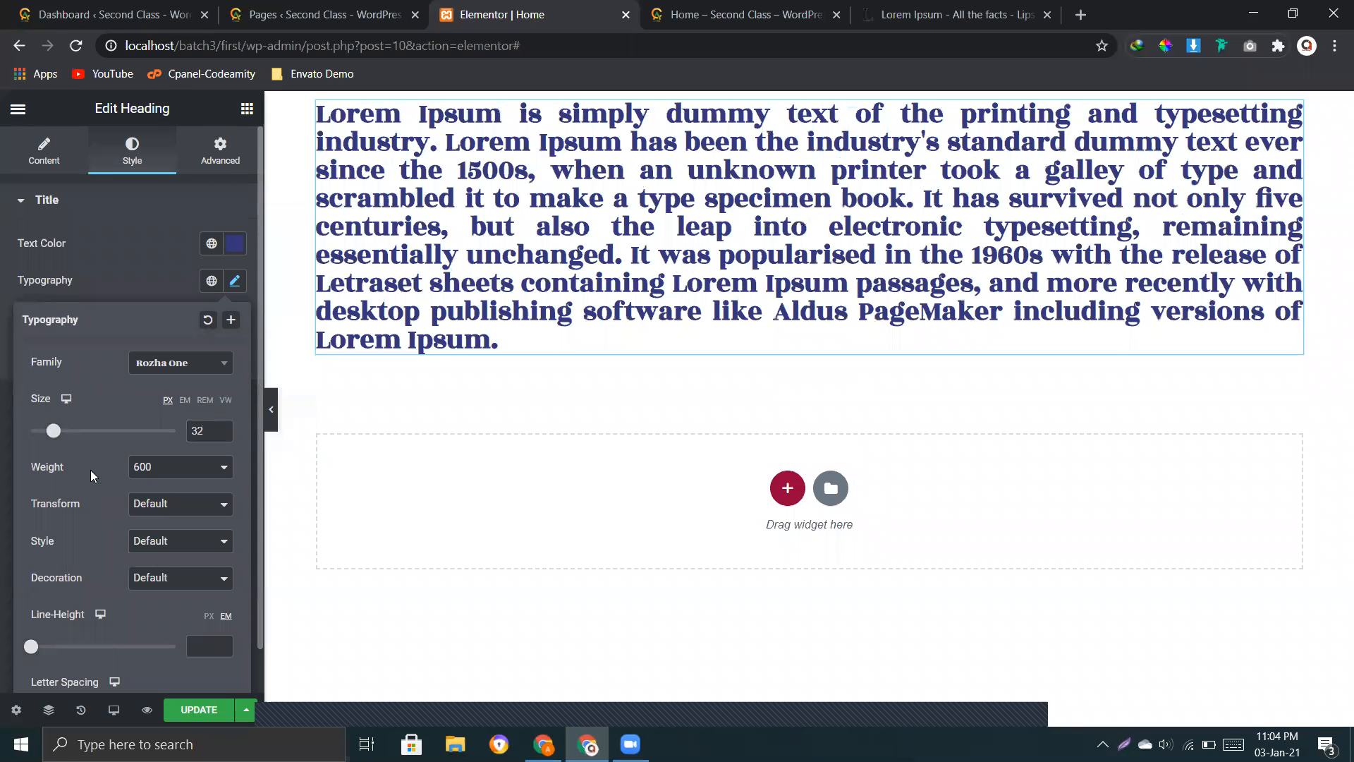
Step: Compare the font weights 100, Bold, 900 and 500 on the heading, and set the weight to 100
left_click(155, 471)
left_click(154, 481)
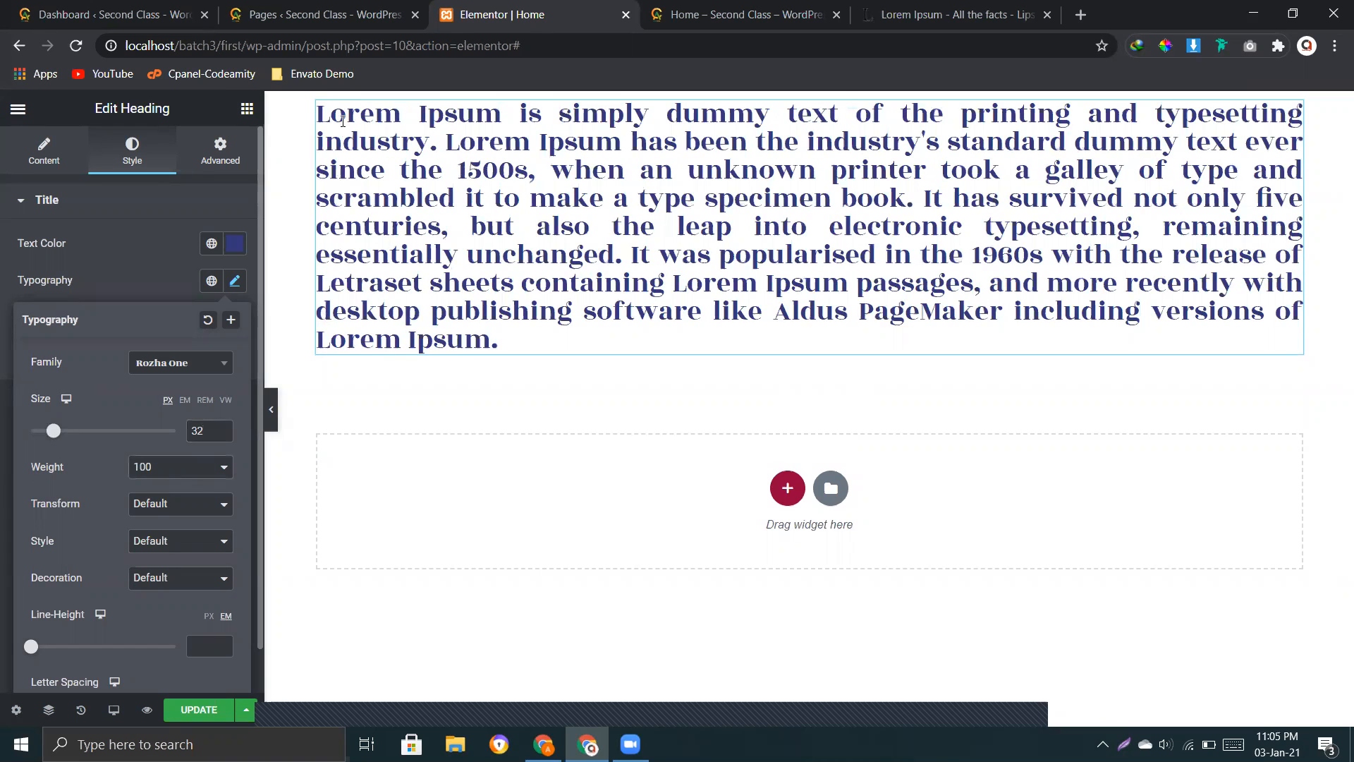
left_click(169, 467)
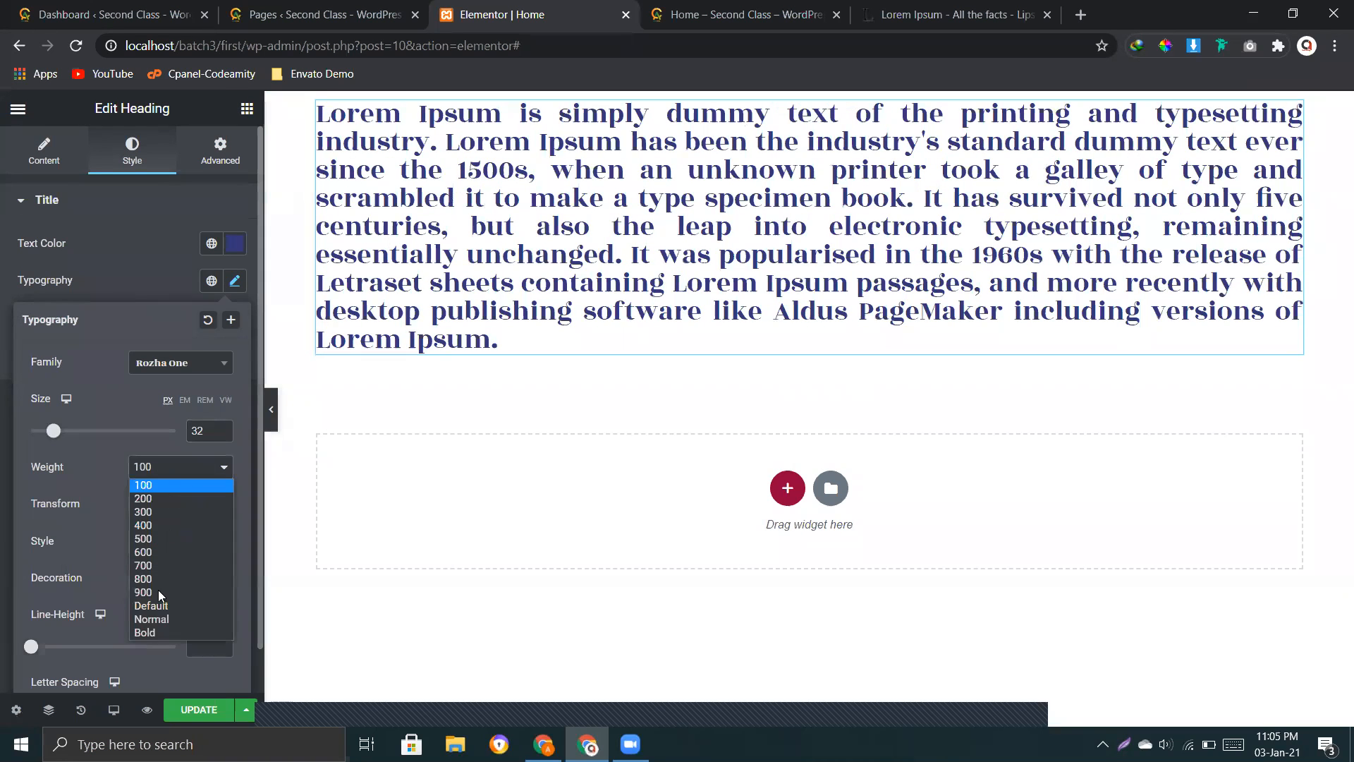
left_click(151, 630)
left_click(166, 467)
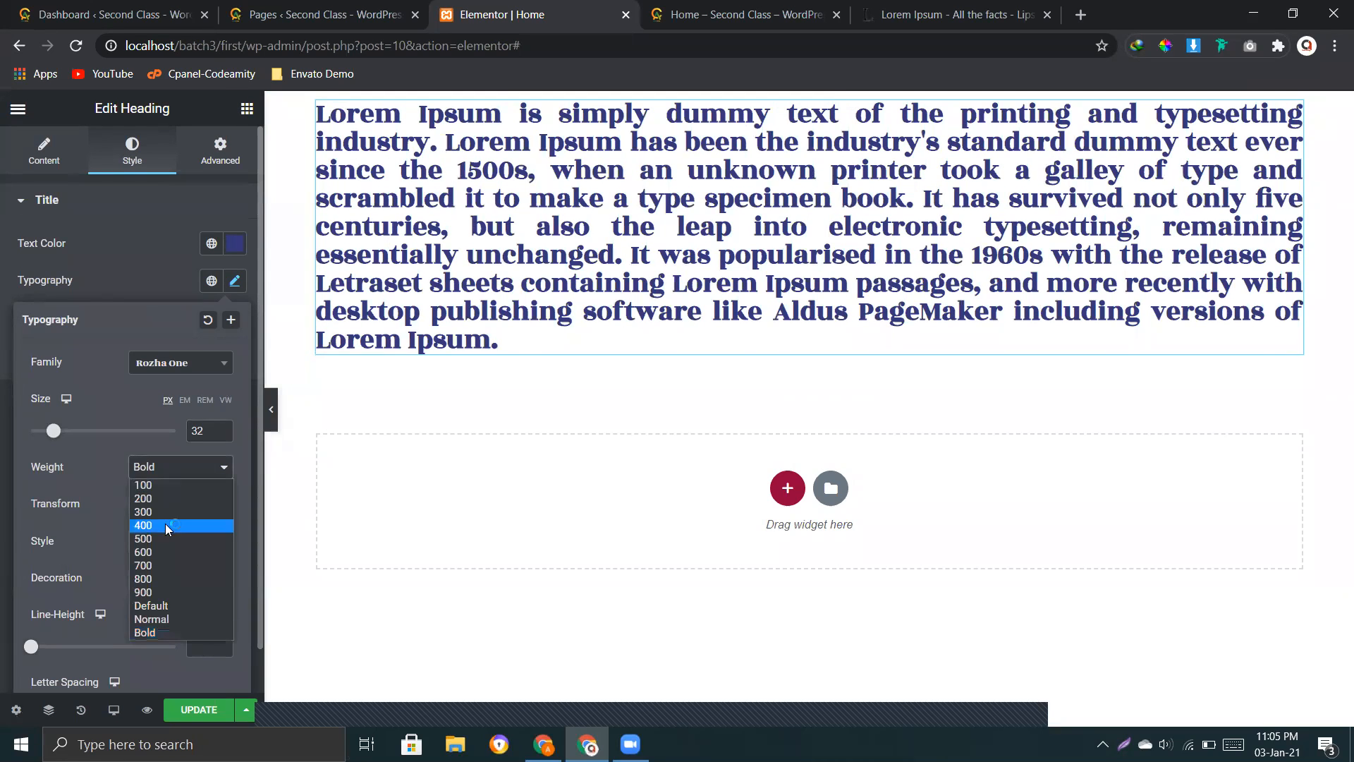
left_click(169, 592)
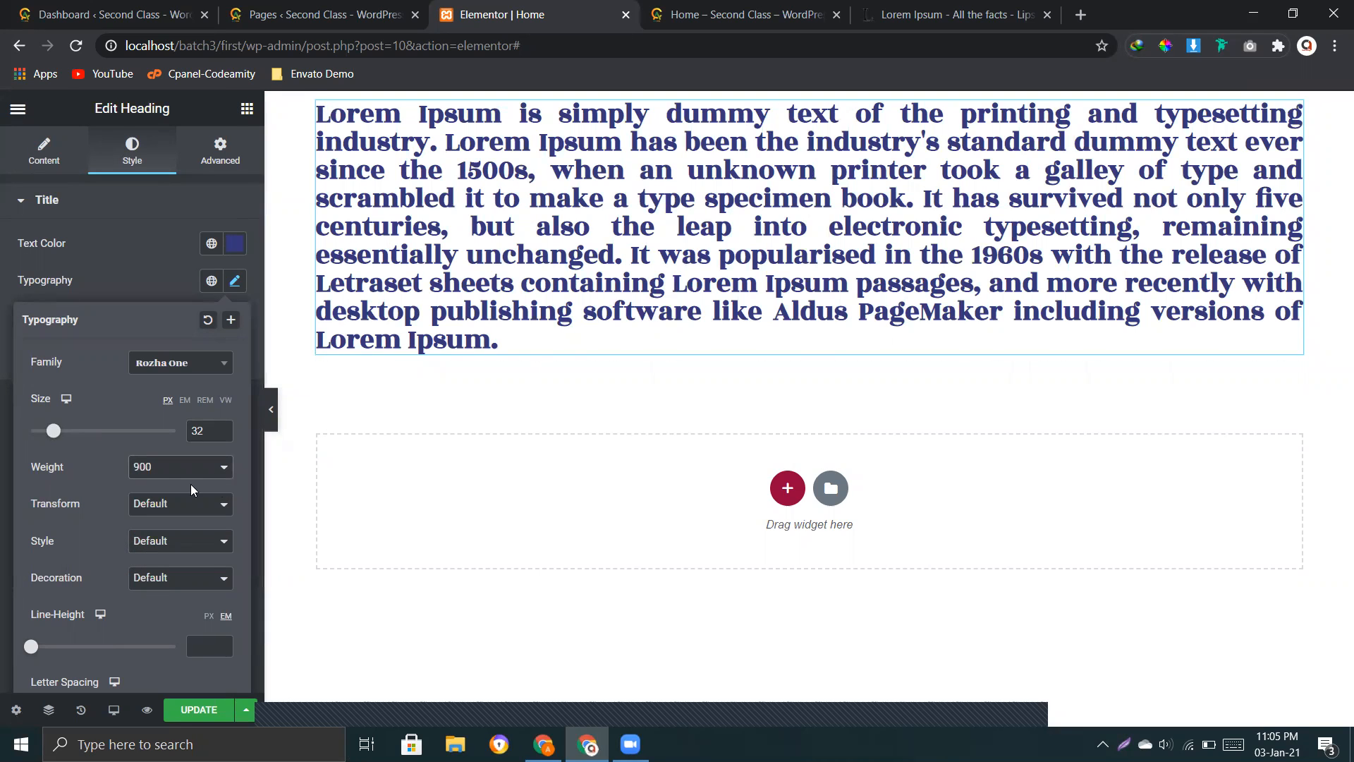
left_click(163, 469)
left_click(151, 543)
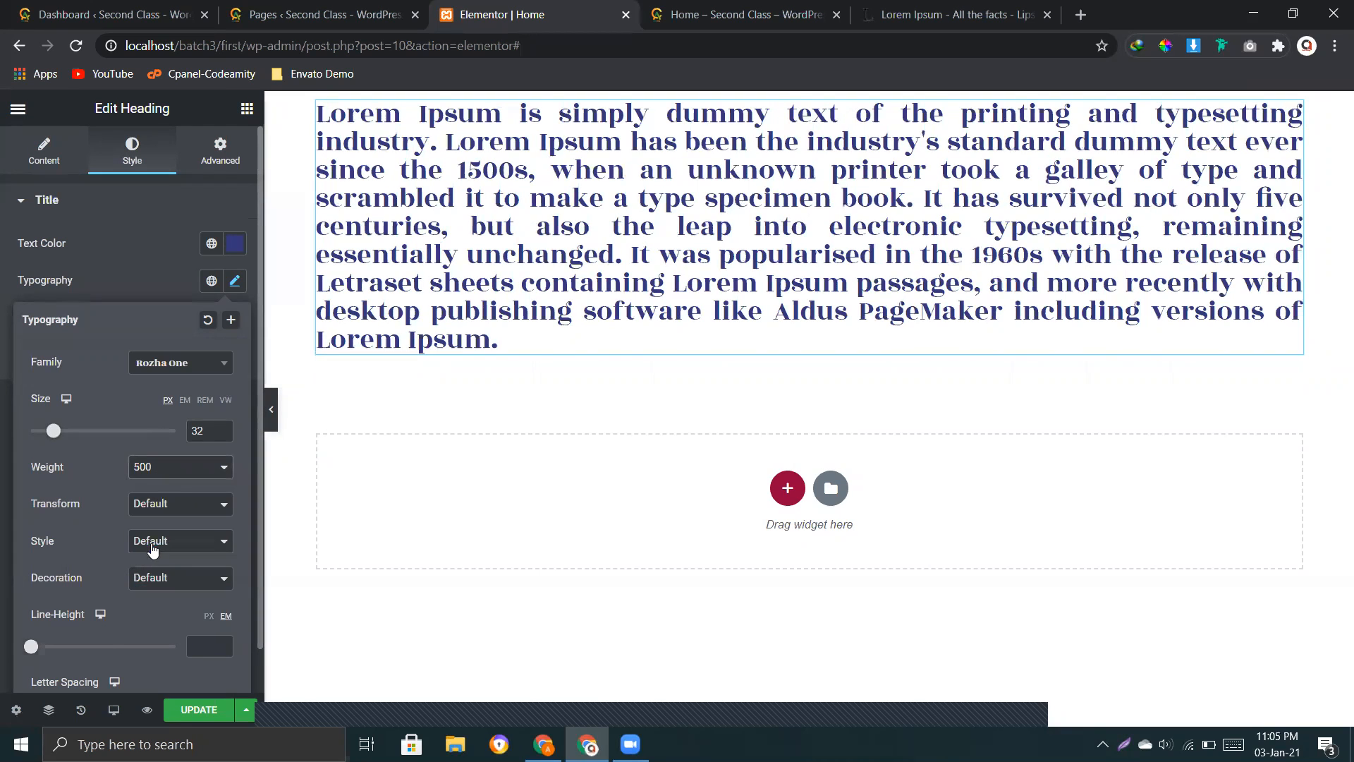
left_click(169, 473)
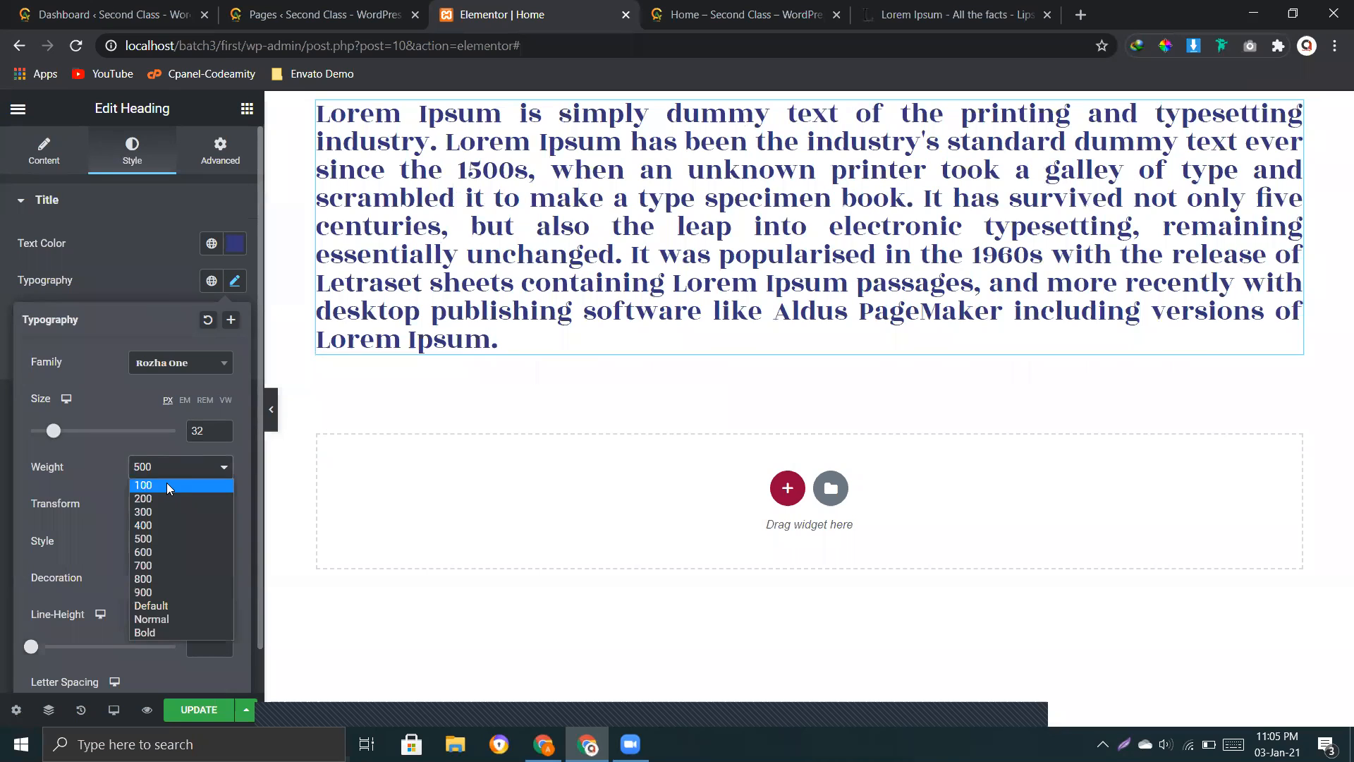
left_click(164, 483)
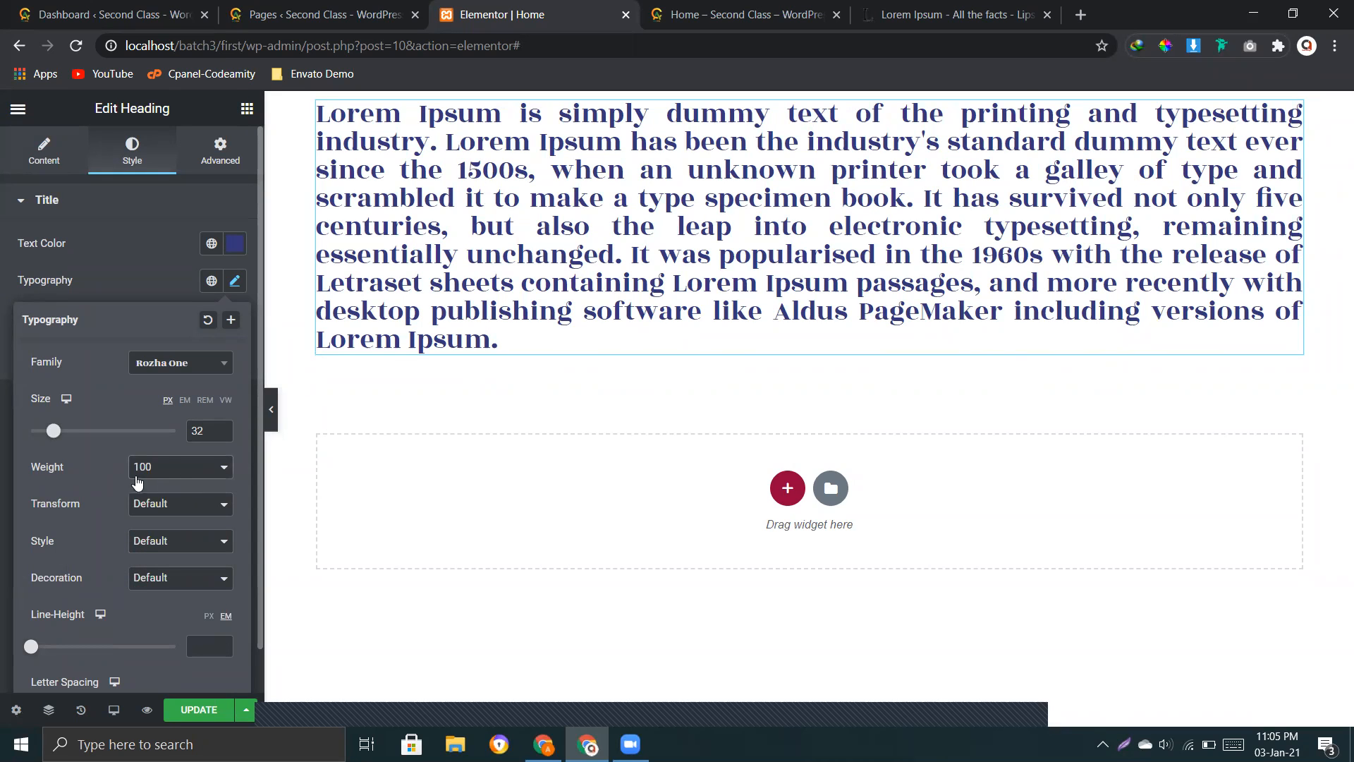
Step: Examine the heading's text transform options and highlight the word "Lorem" at the start of the heading
scroll(93, 484, "down", 1)
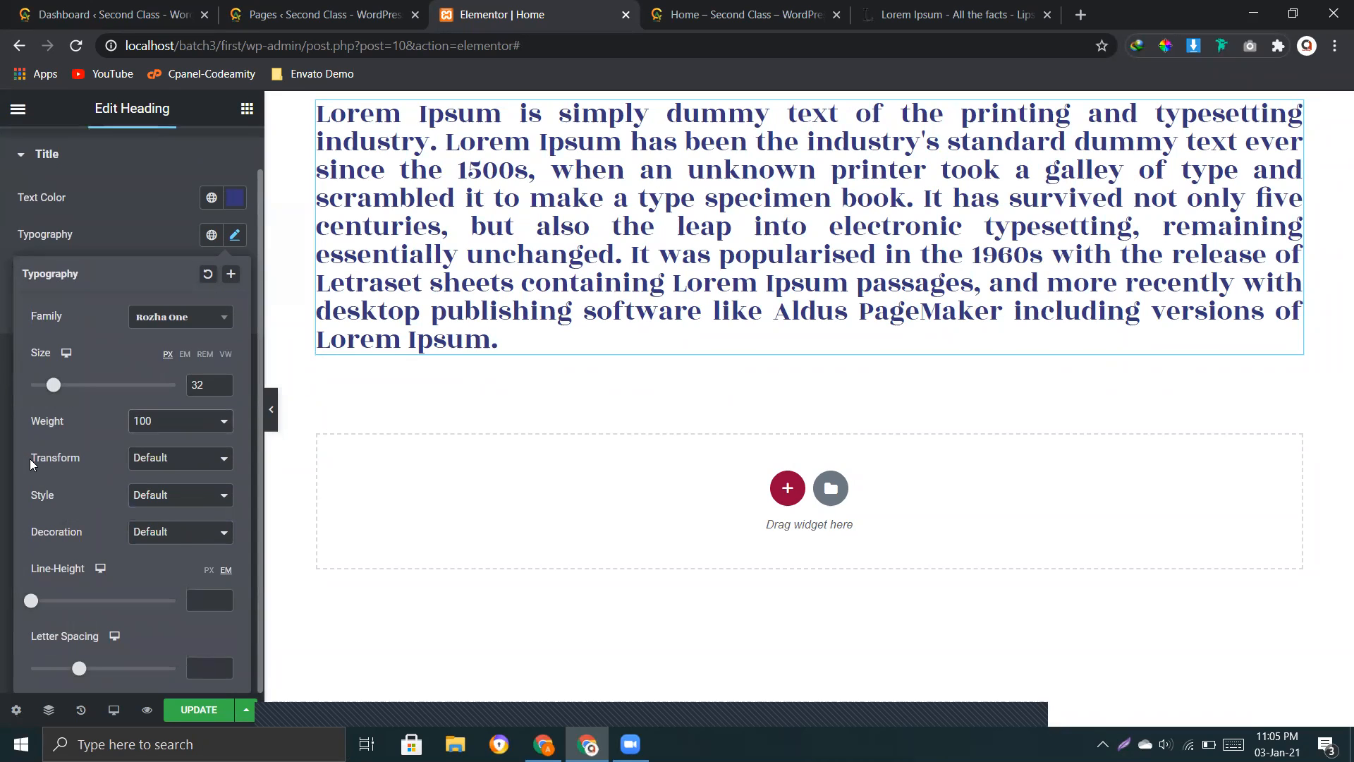
left_click(161, 460)
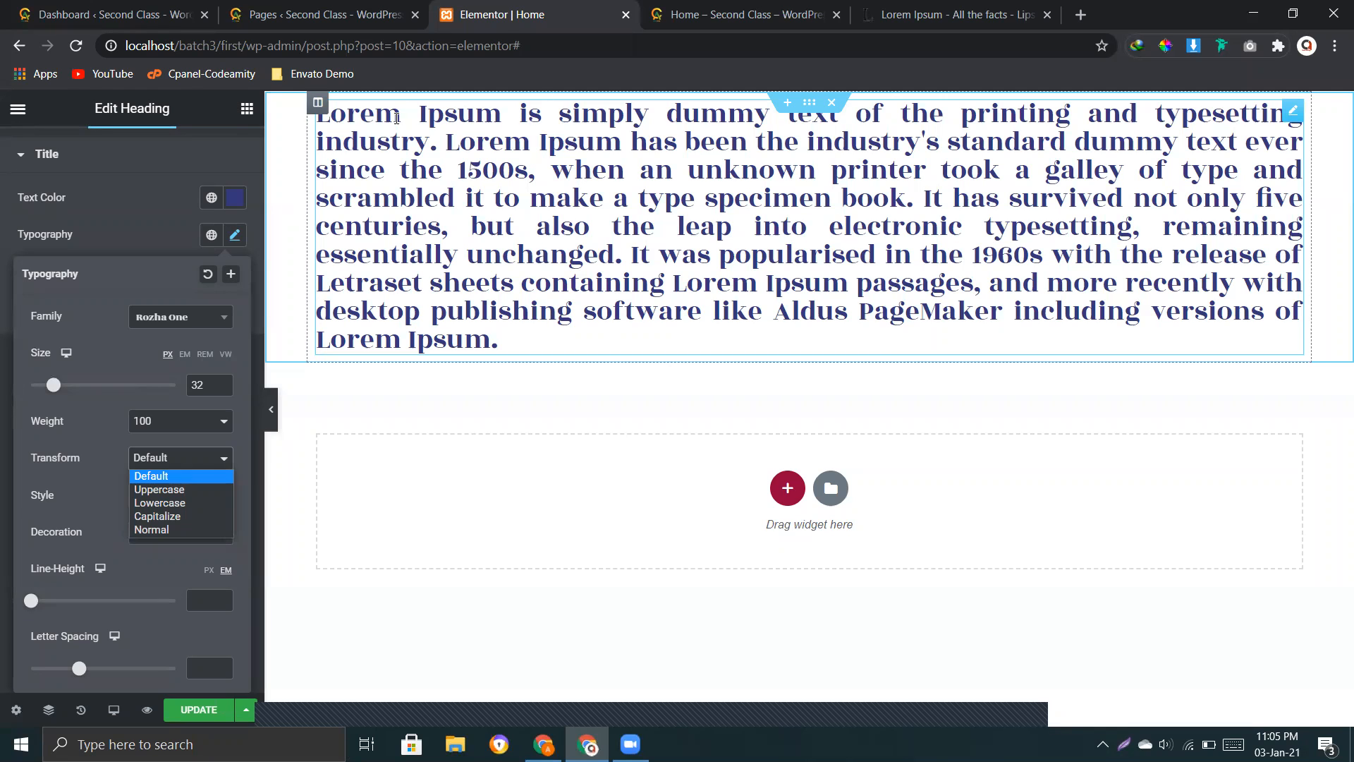
left_click_drag(400, 117, 321, 115)
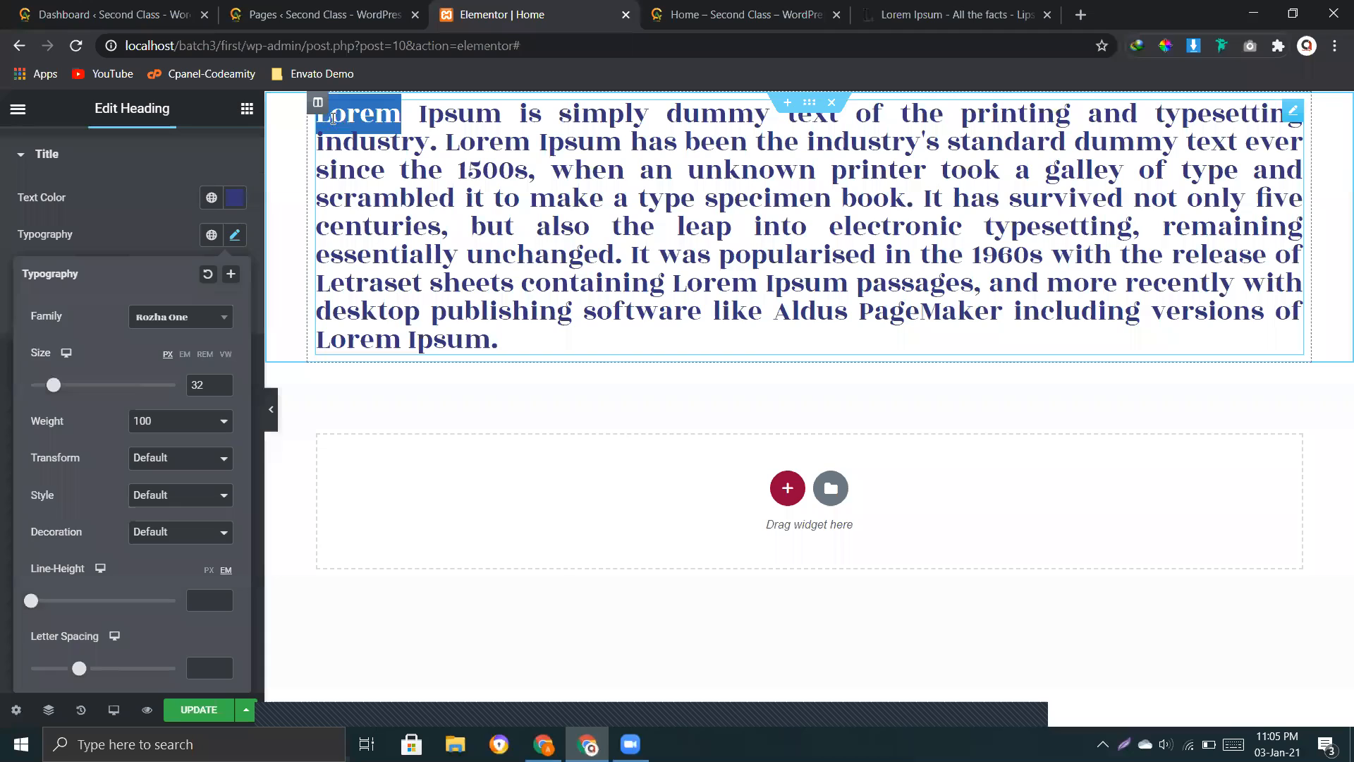
left_click(397, 118)
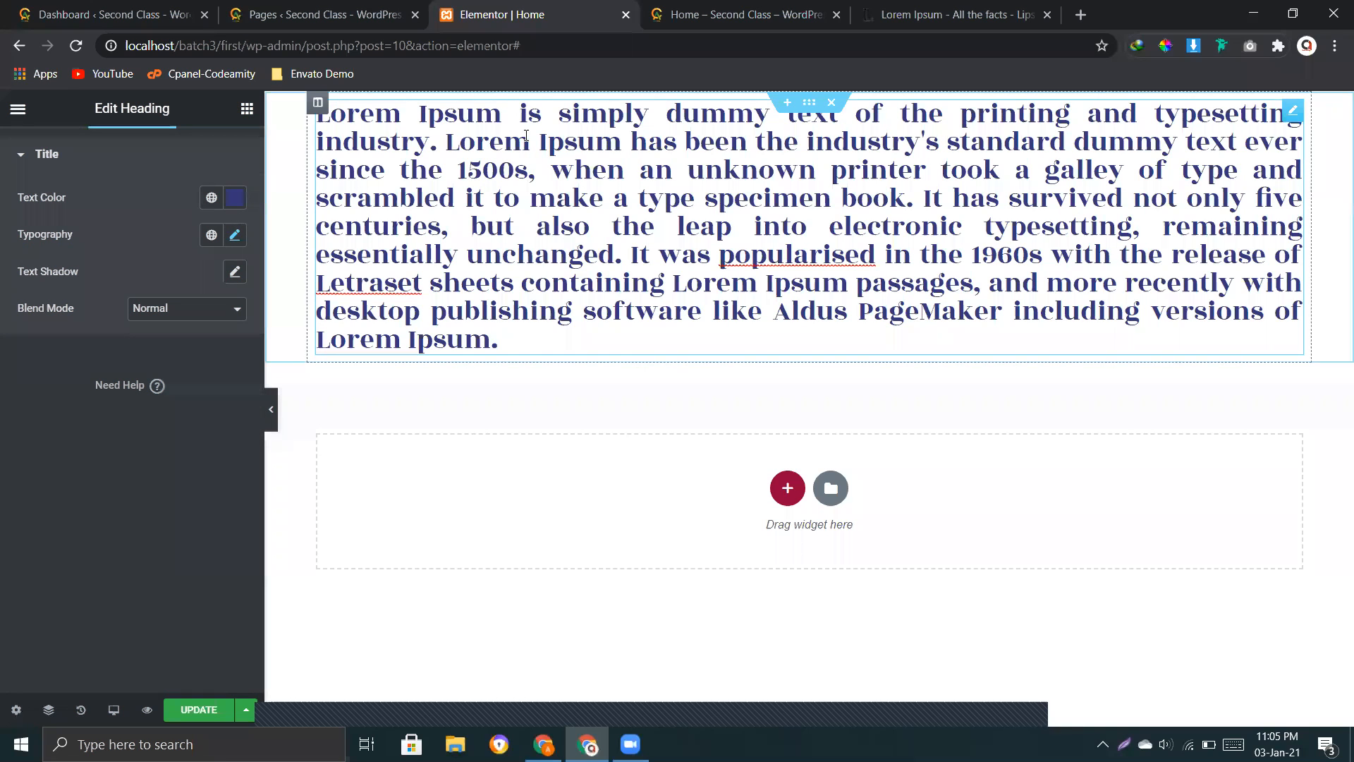
Step: Compare the Uppercase, Lowercase and Capitalize transforms on the heading, and set the text transform to Normal
left_click(235, 236)
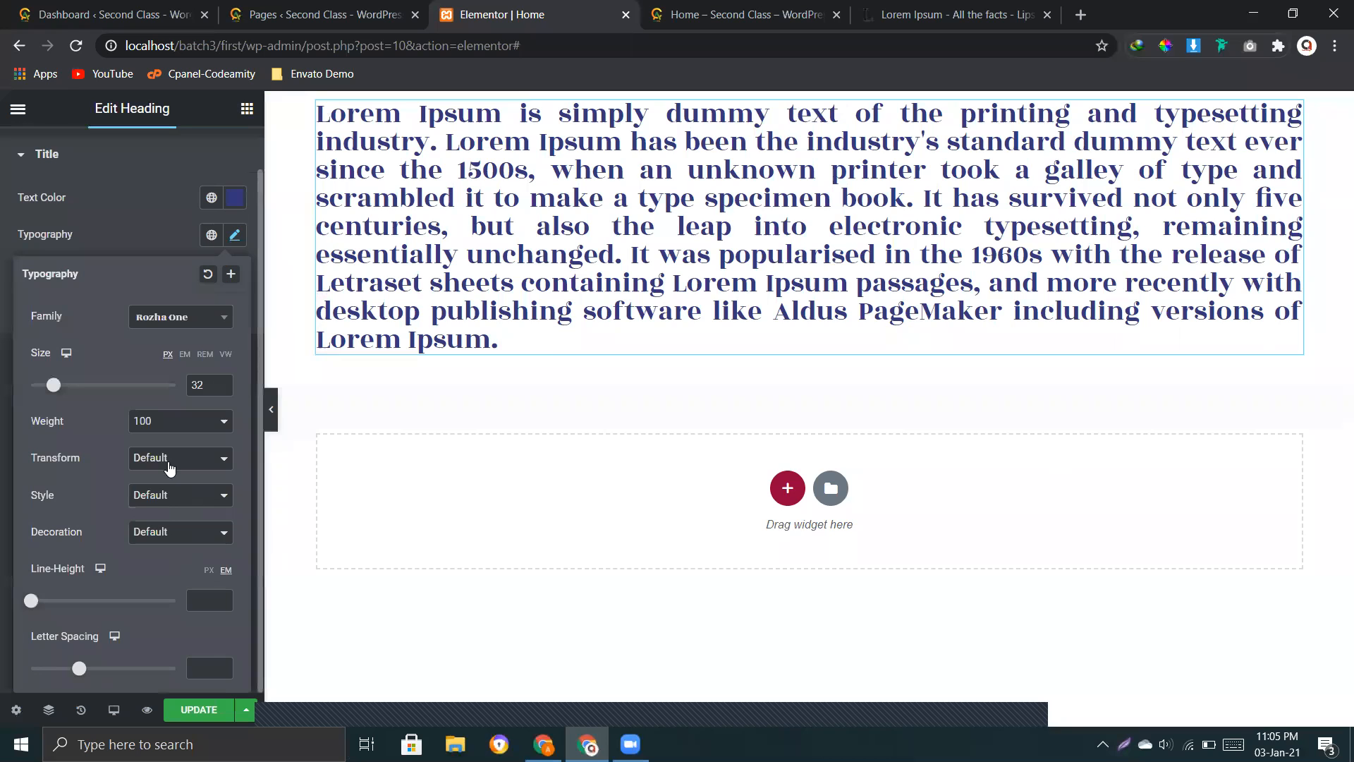
left_click(170, 466)
left_click(167, 488)
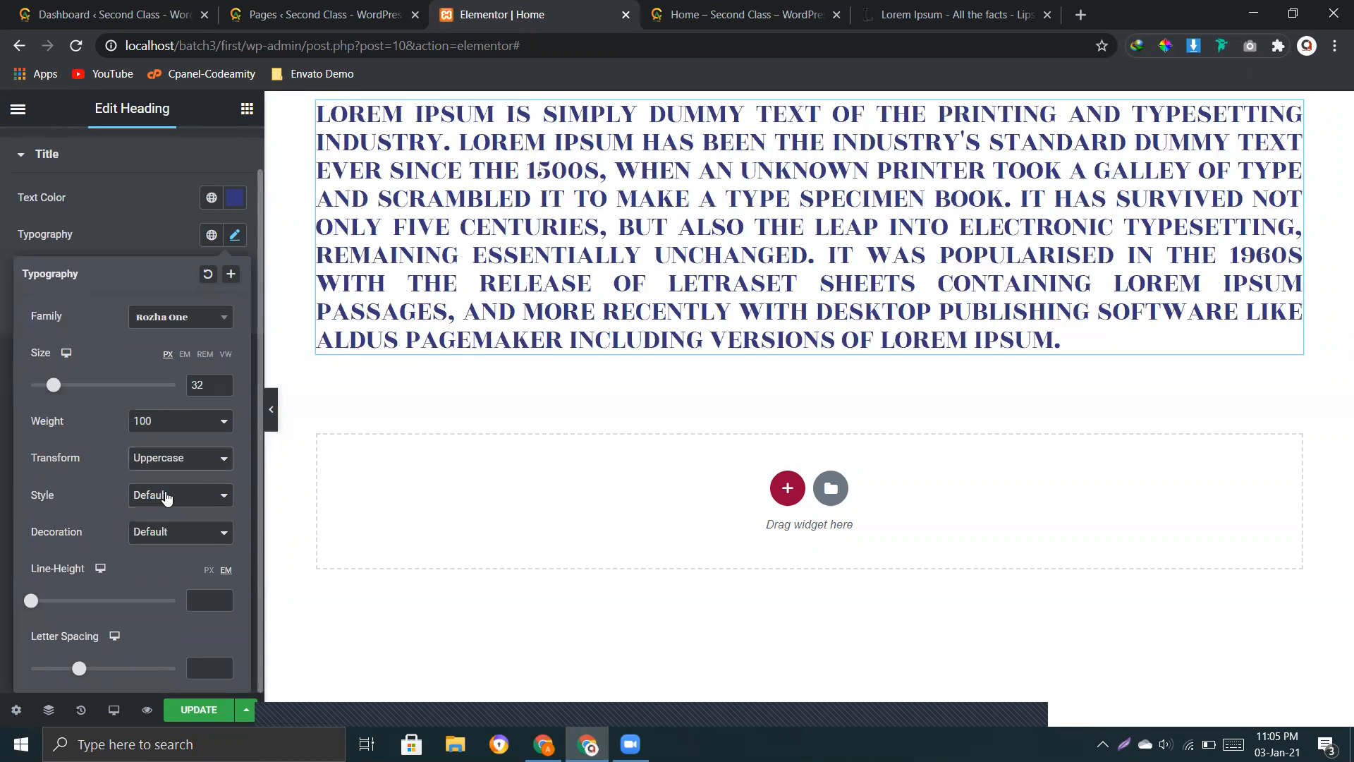
left_click(180, 471)
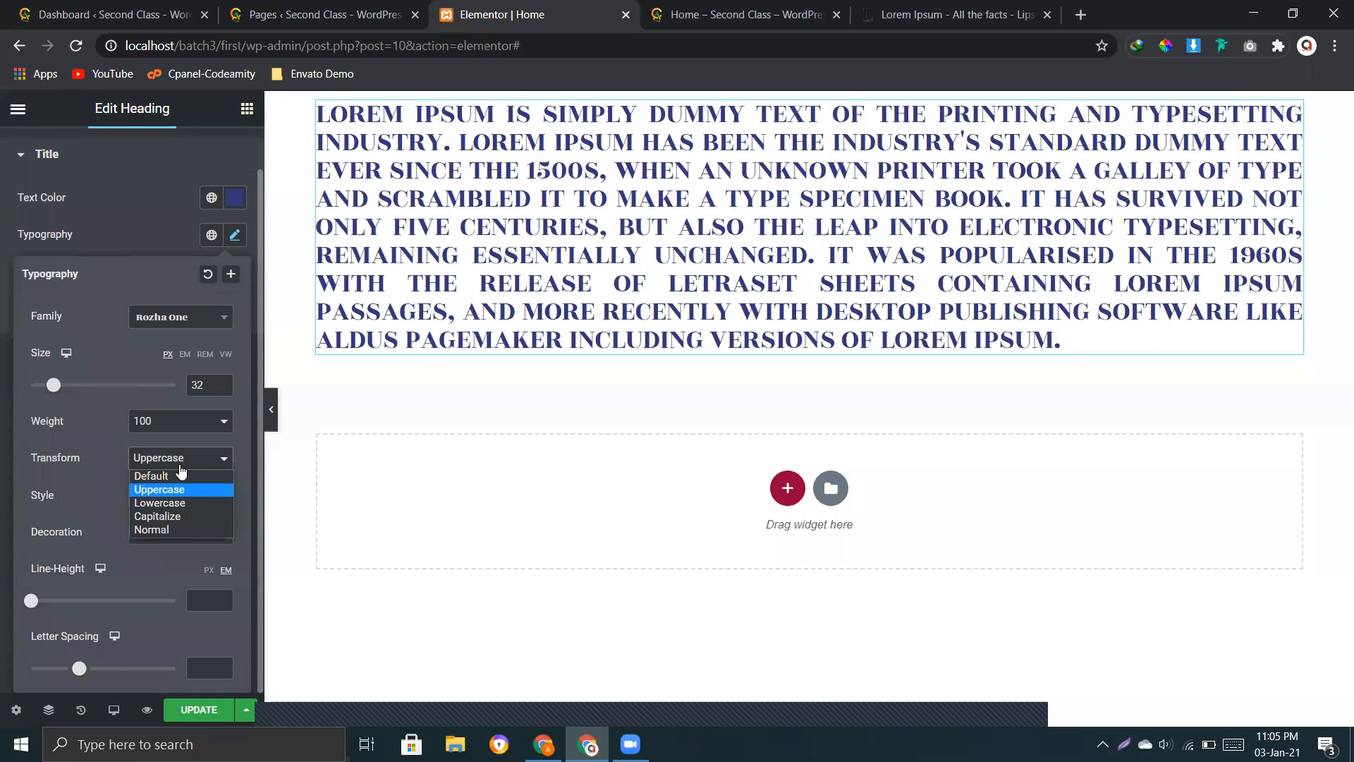
left_click(167, 507)
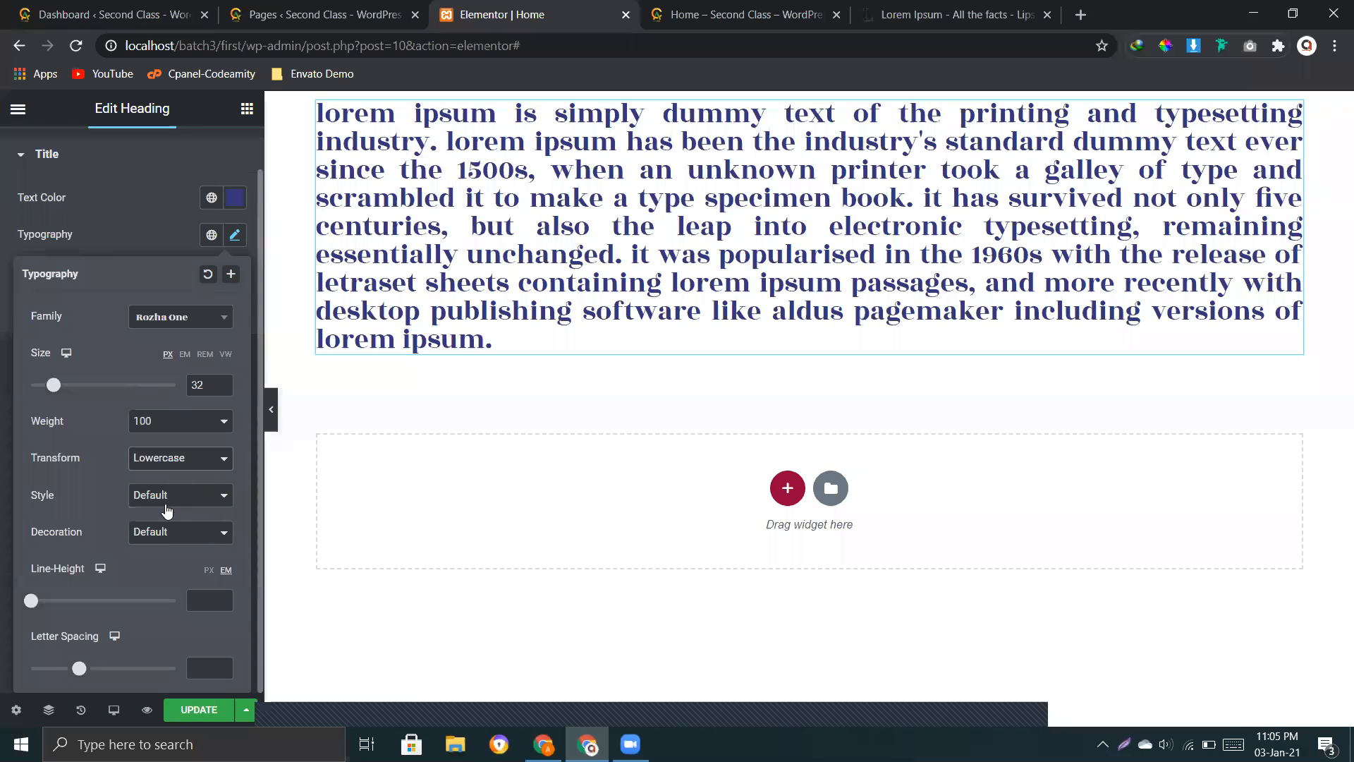
left_click(162, 465)
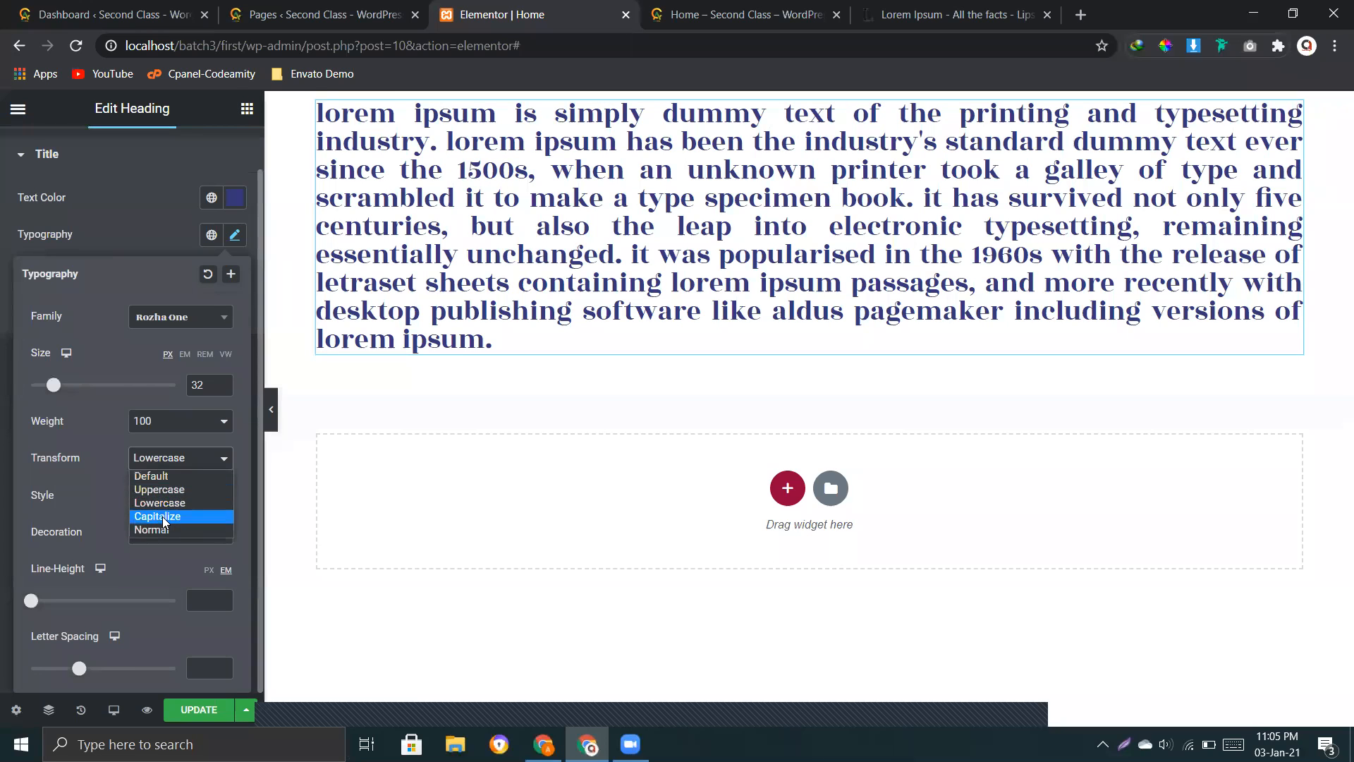
left_click(163, 518)
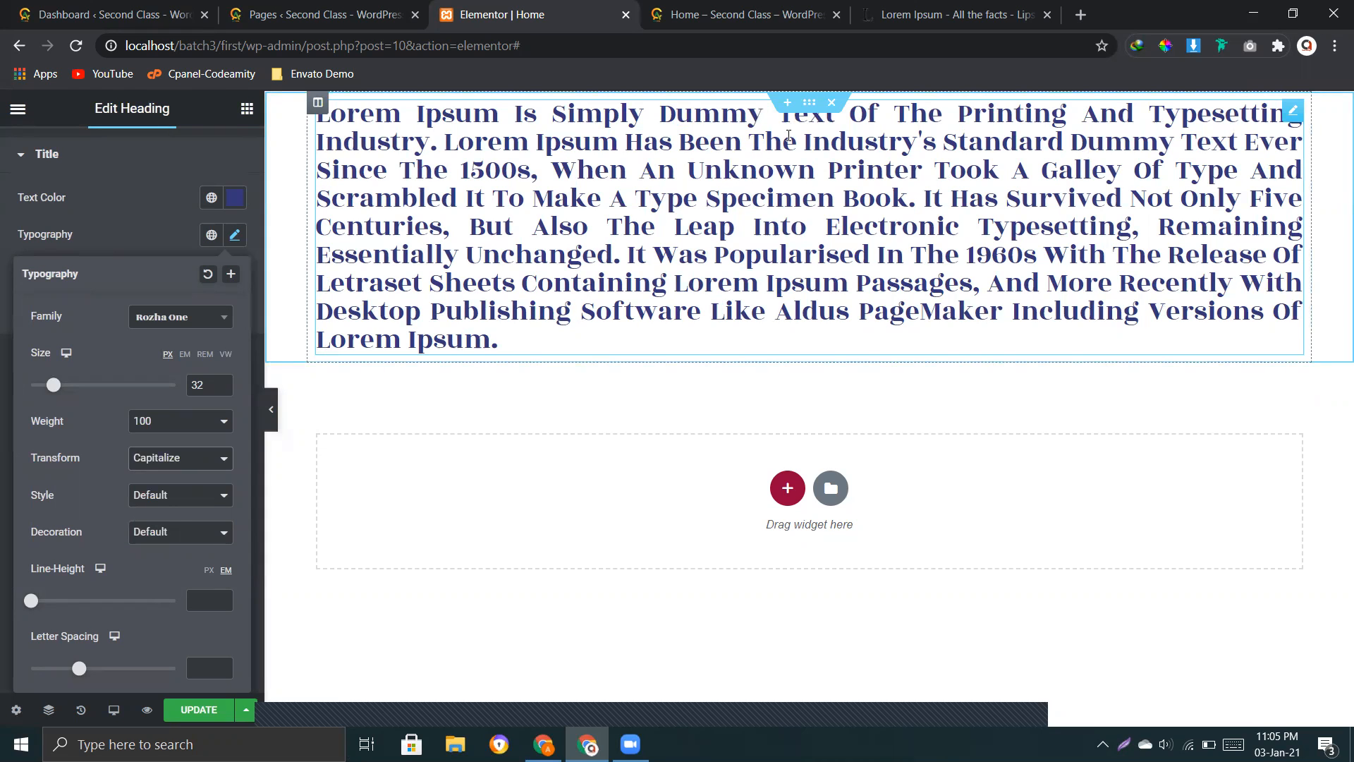
left_click(145, 459)
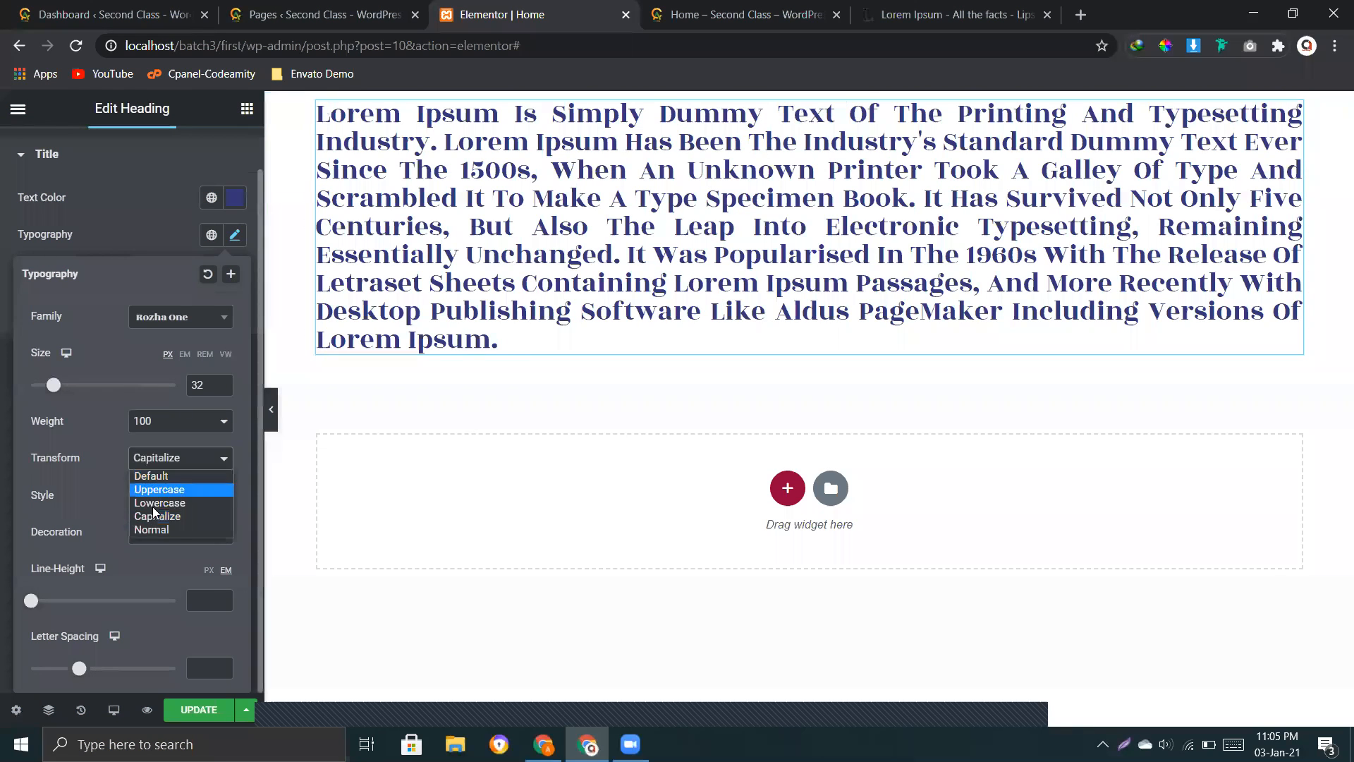
left_click(153, 530)
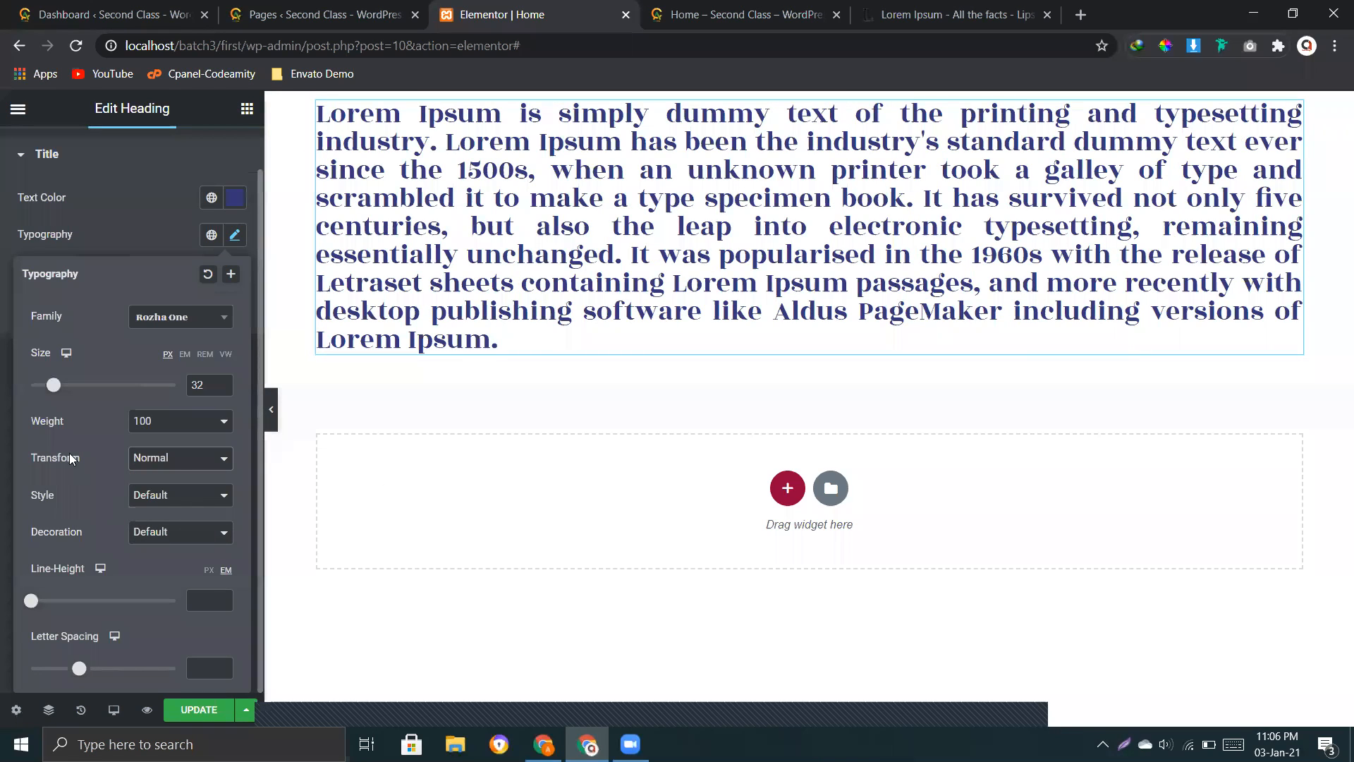
Step: Compare the Normal, Italic and Oblique font styles on the heading, and set the style back to Default
left_click(157, 503)
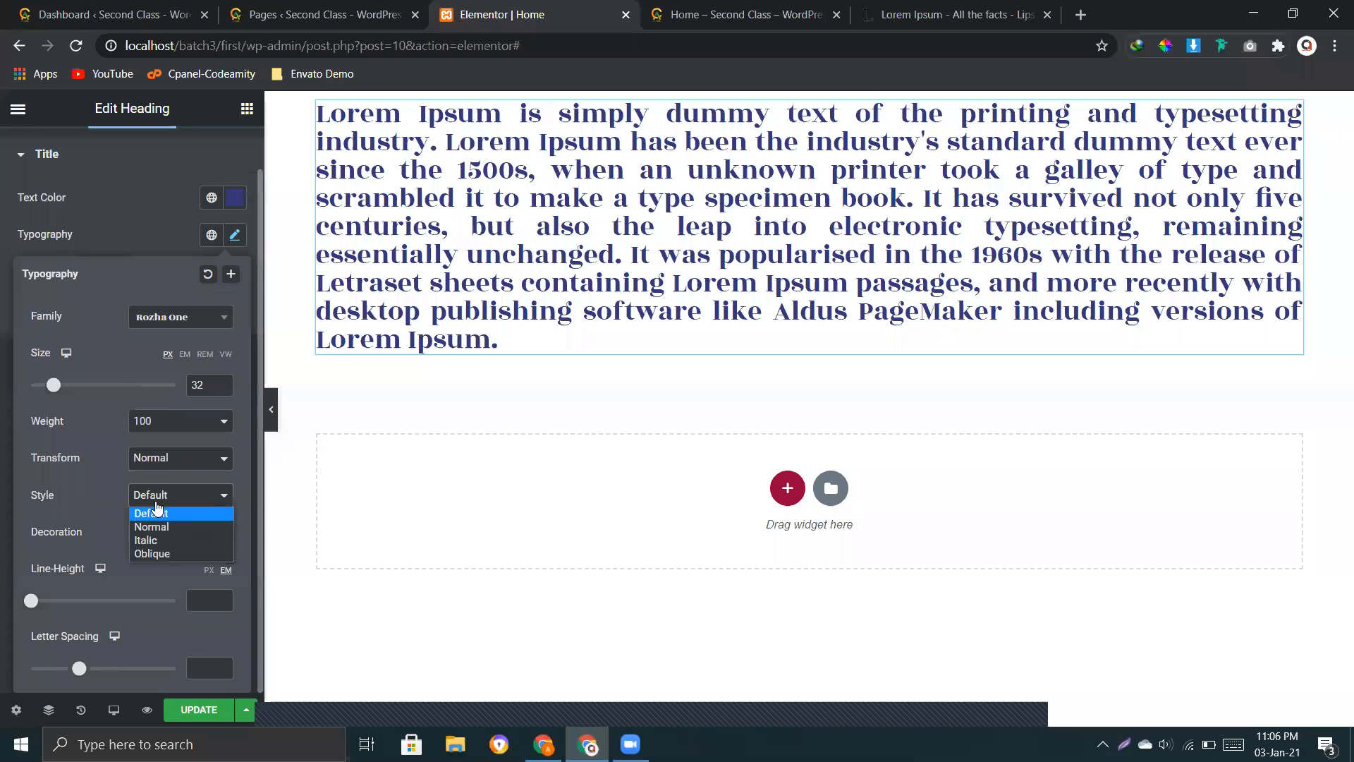
left_click(174, 527)
left_click(161, 499)
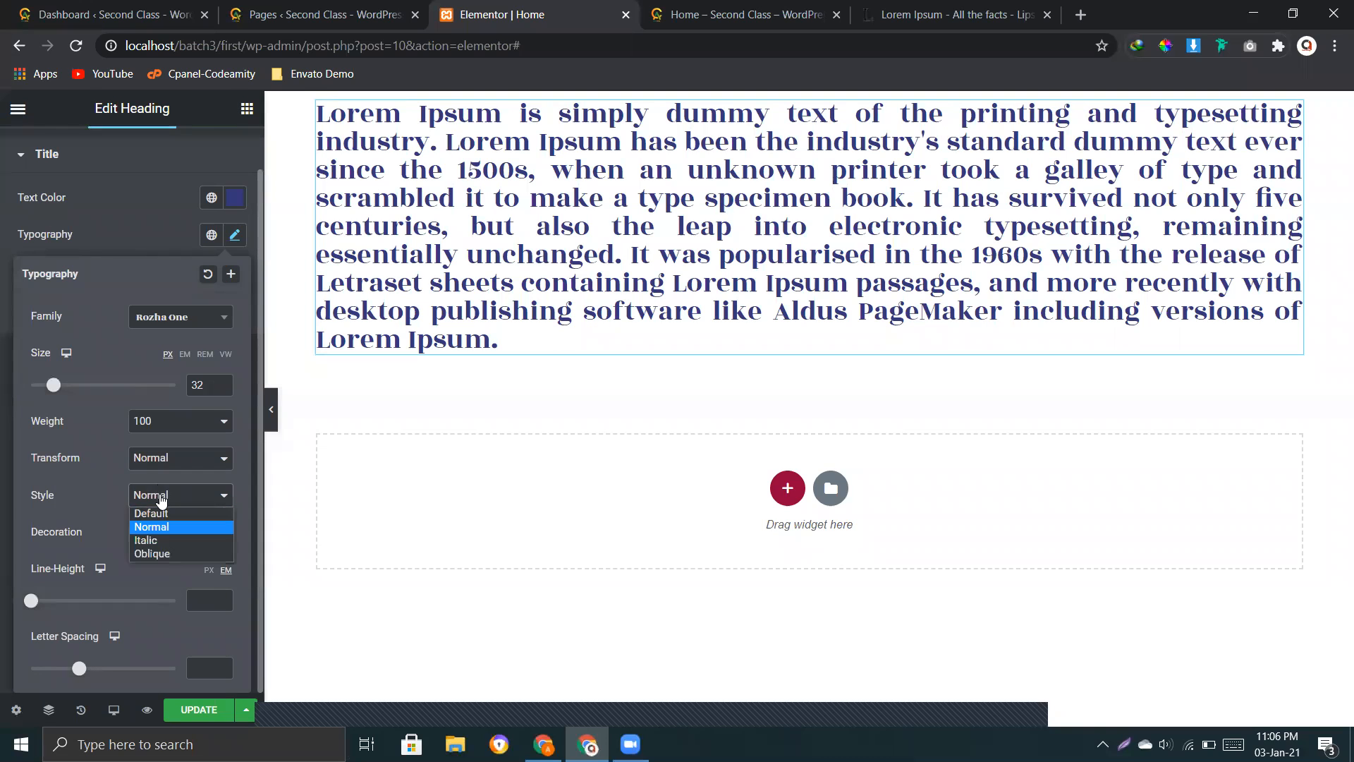
left_click(160, 540)
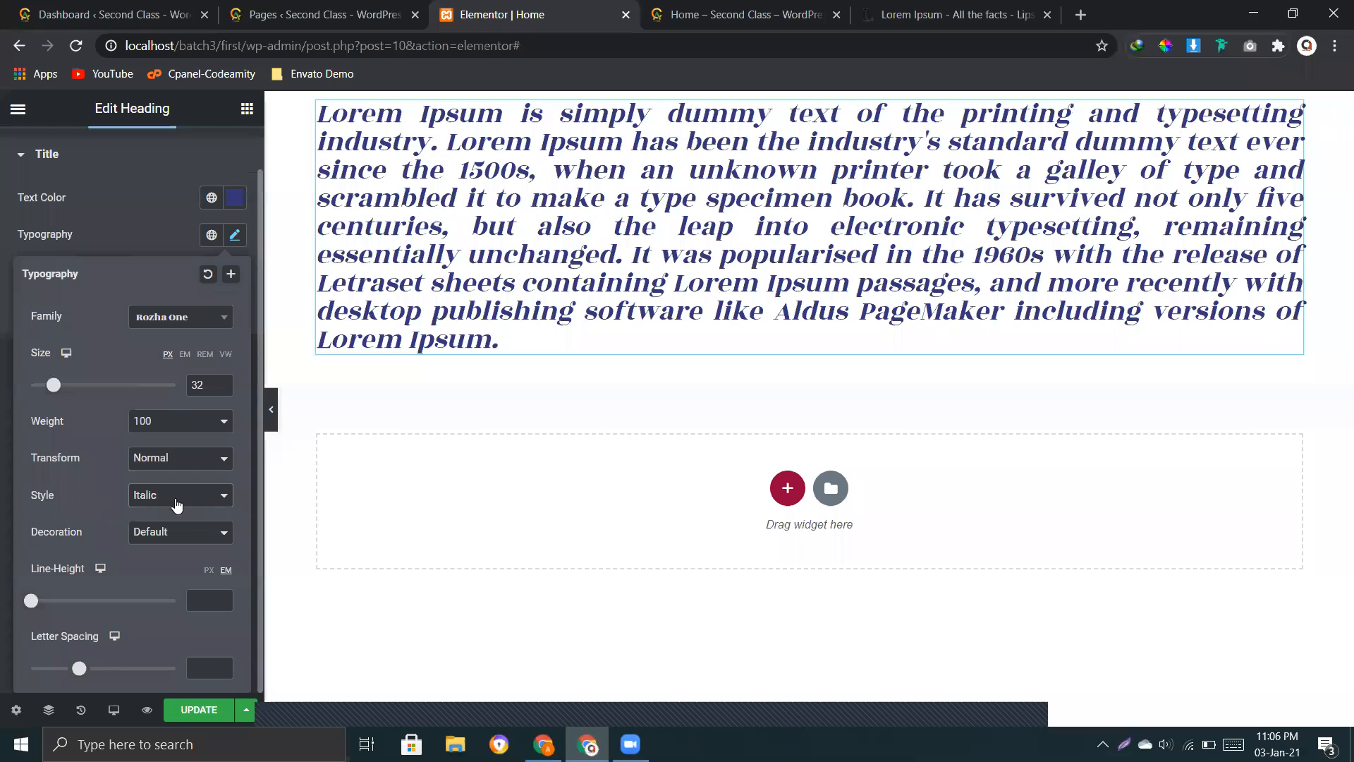
left_click(178, 501)
left_click(166, 554)
left_click(163, 498)
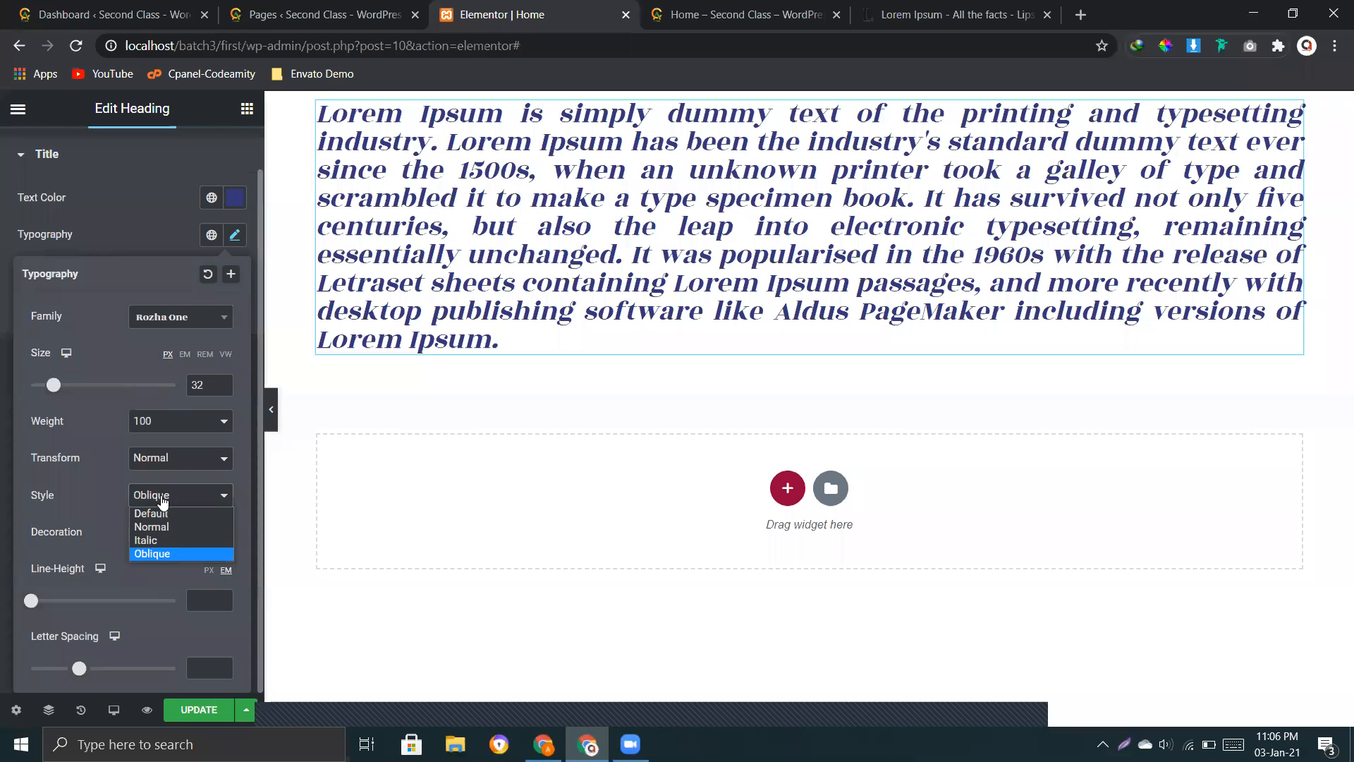
left_click(162, 514)
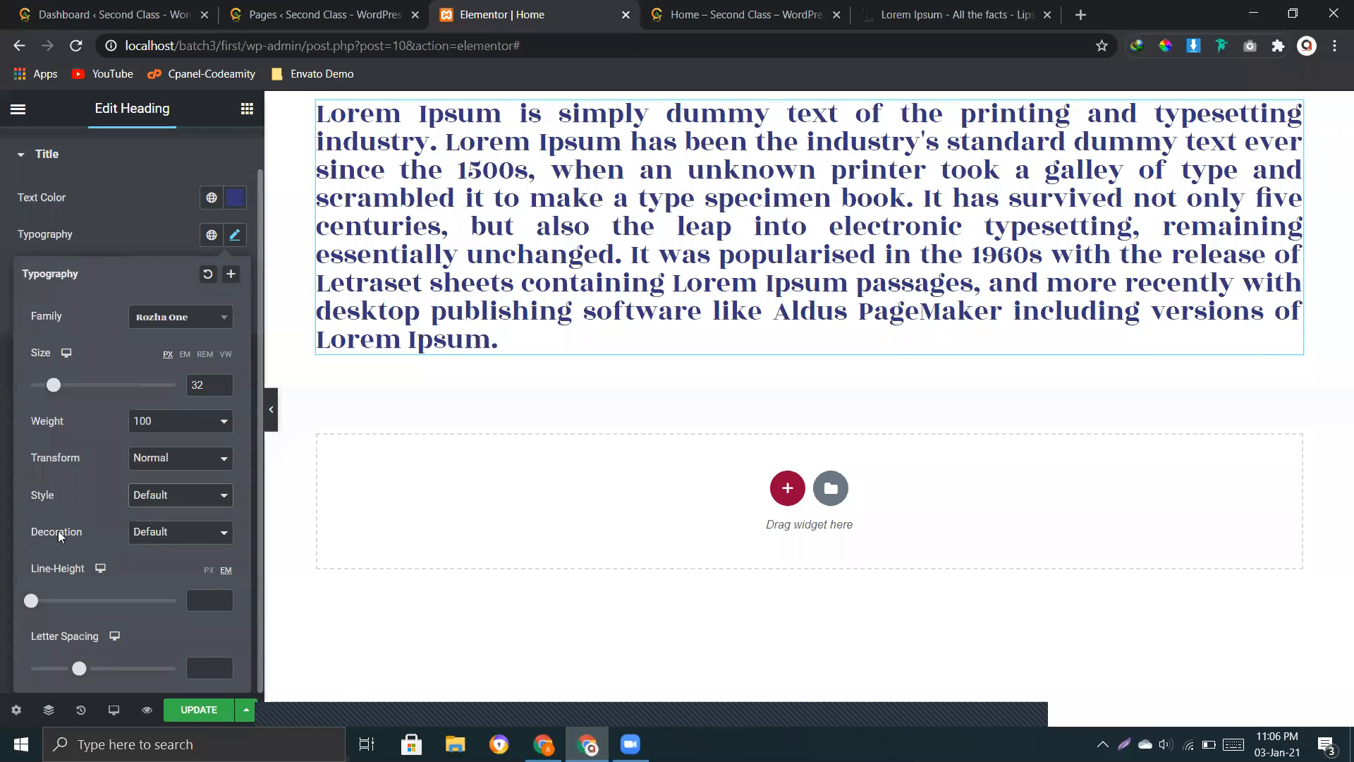
Step: Compare the Underline, Overline, Line Through and None decorations on the heading, and set the decoration back to Default
left_click(148, 540)
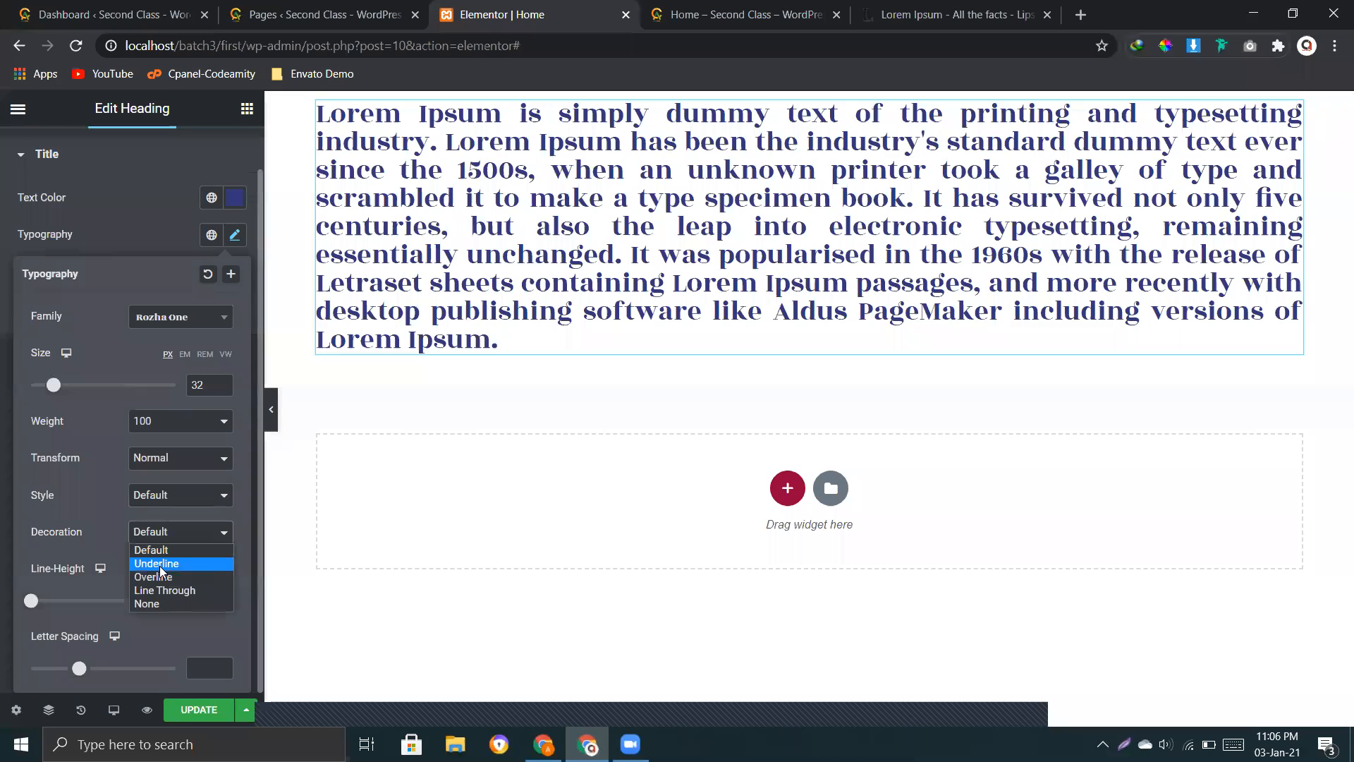
left_click(161, 561)
left_click(176, 540)
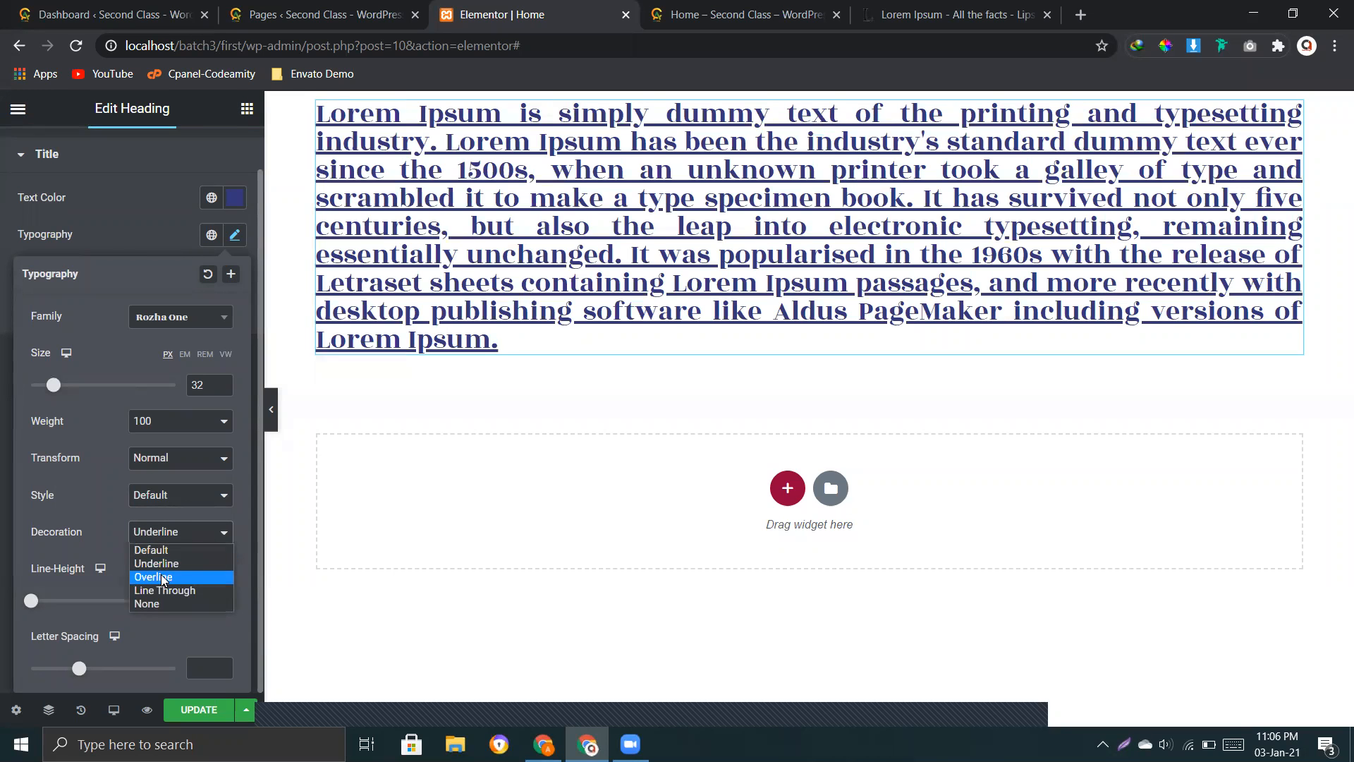
left_click(161, 572)
left_click(168, 541)
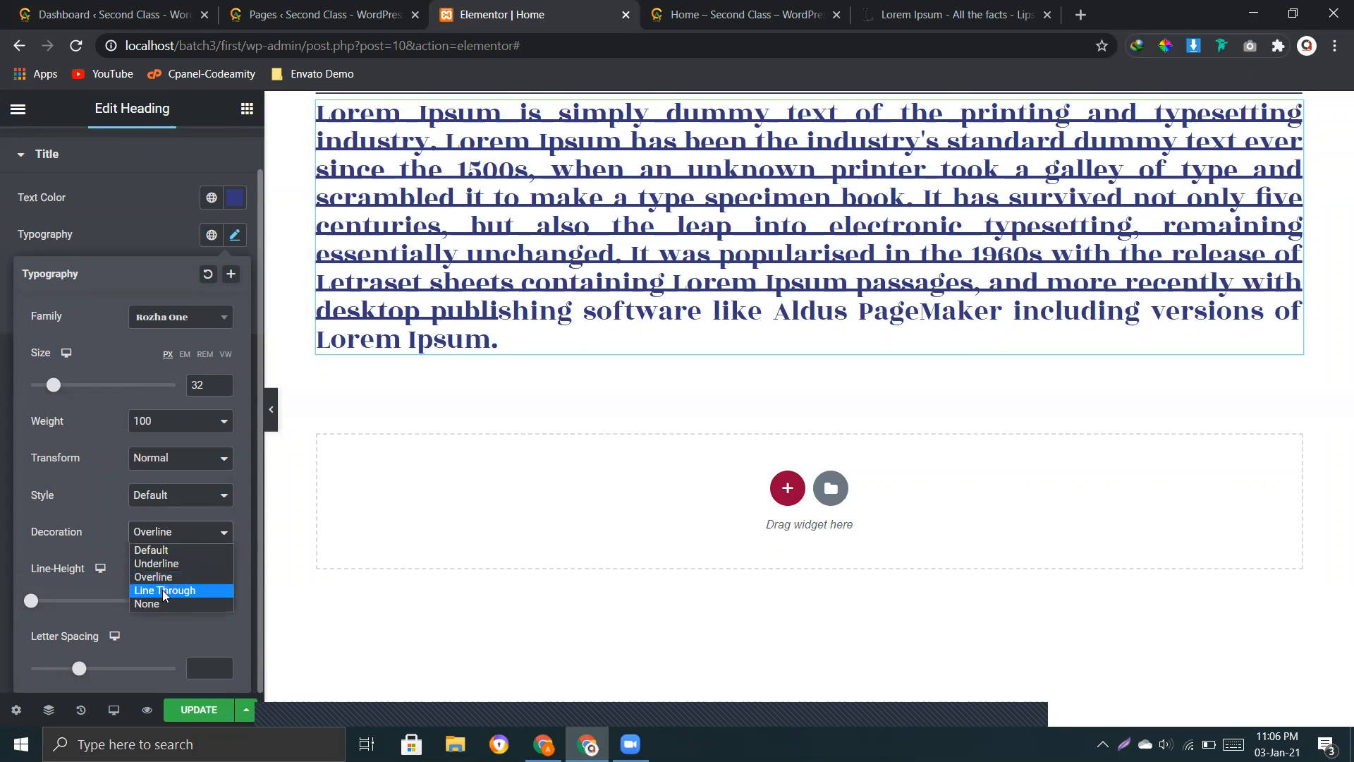
left_click(164, 591)
left_click(170, 534)
left_click(153, 606)
left_click(162, 542)
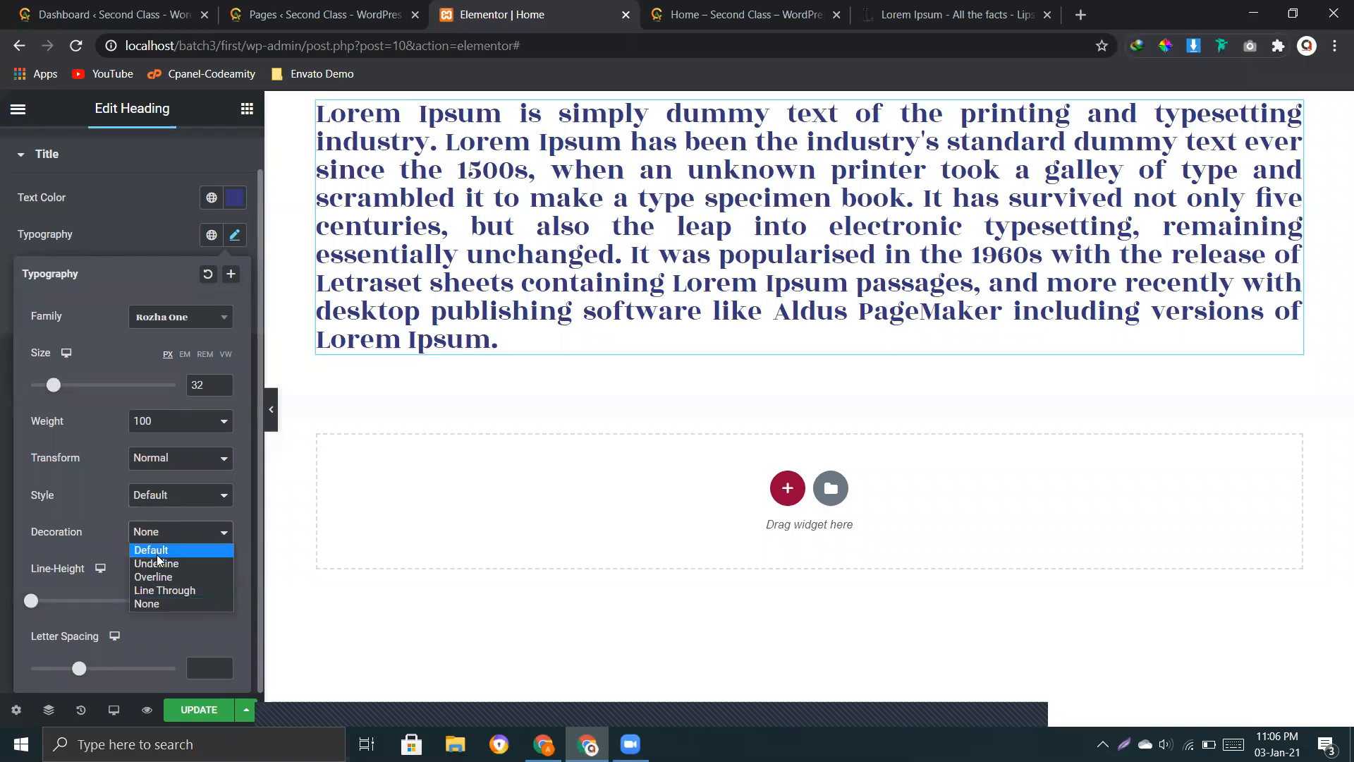
left_click(165, 548)
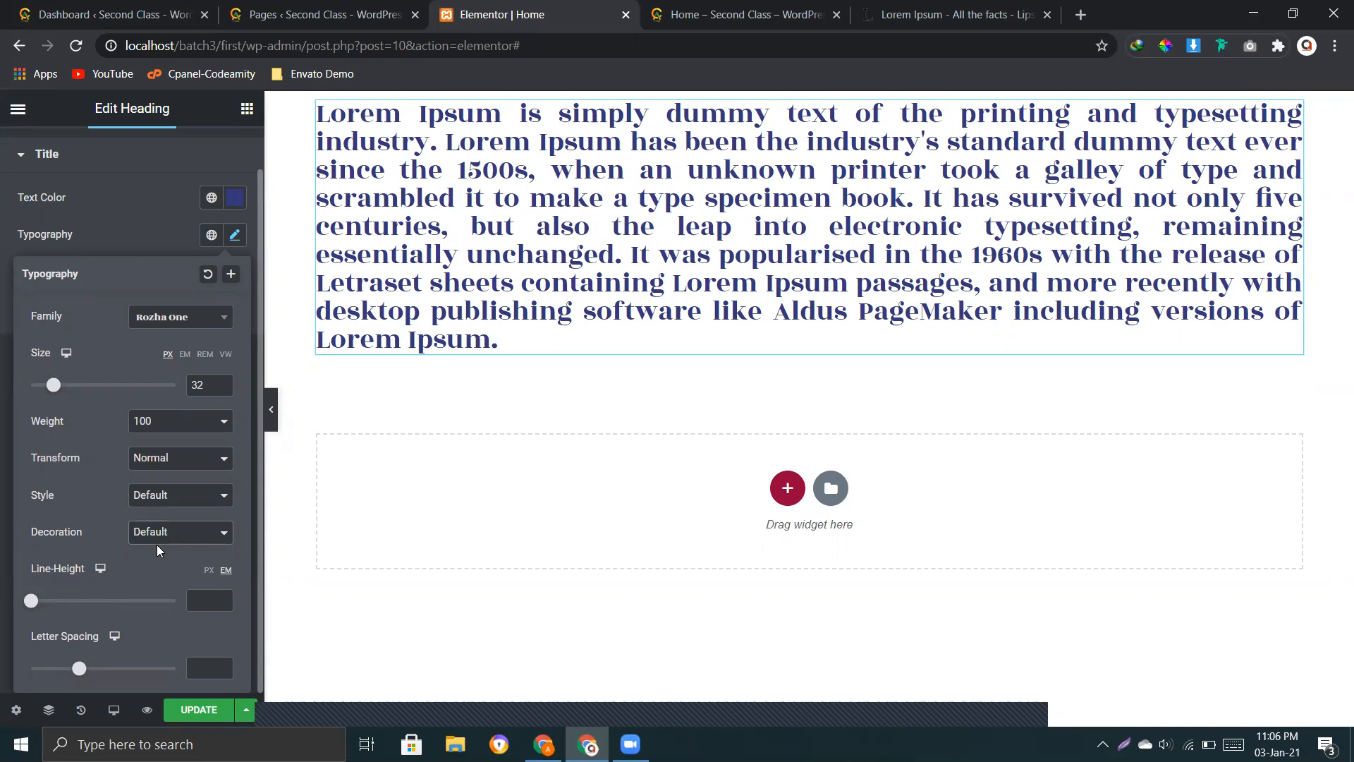
left_click(152, 535)
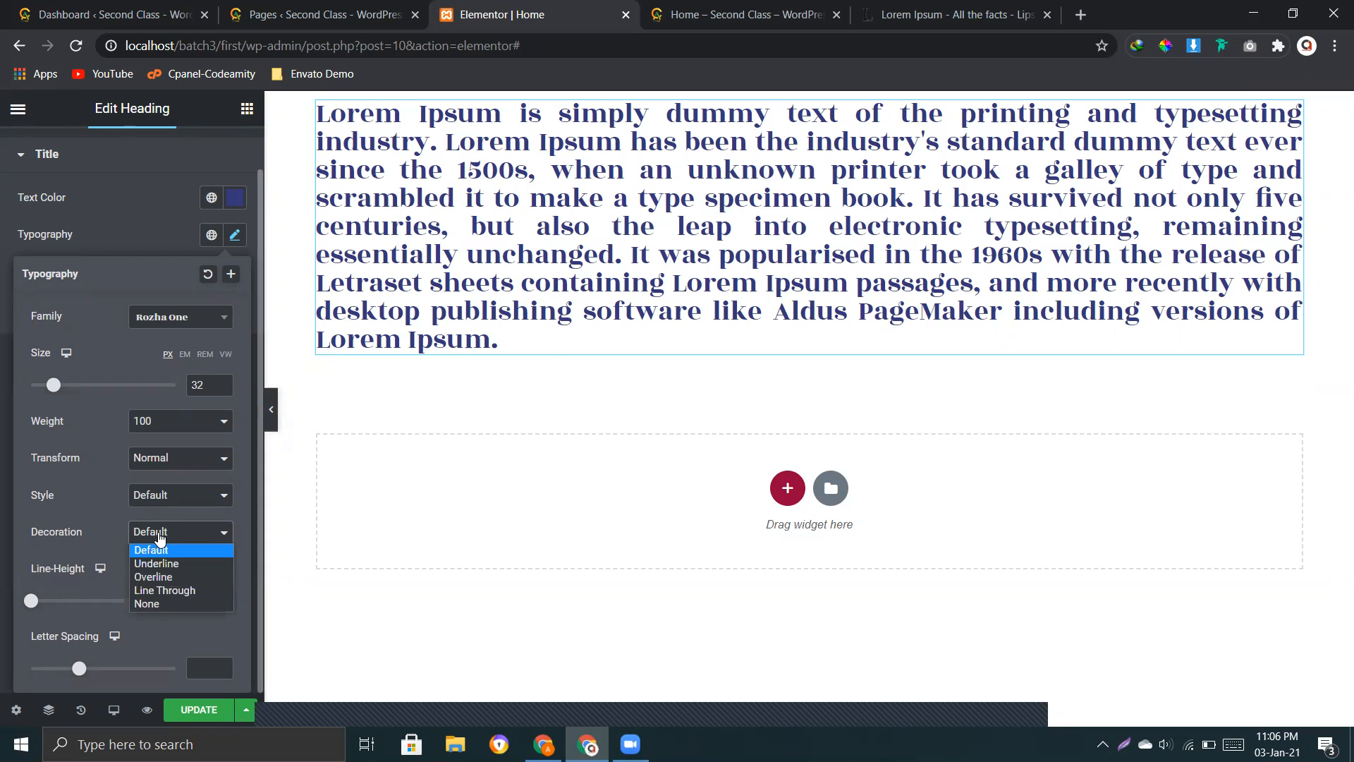
left_click(160, 537)
left_click(164, 541)
left_click(165, 544)
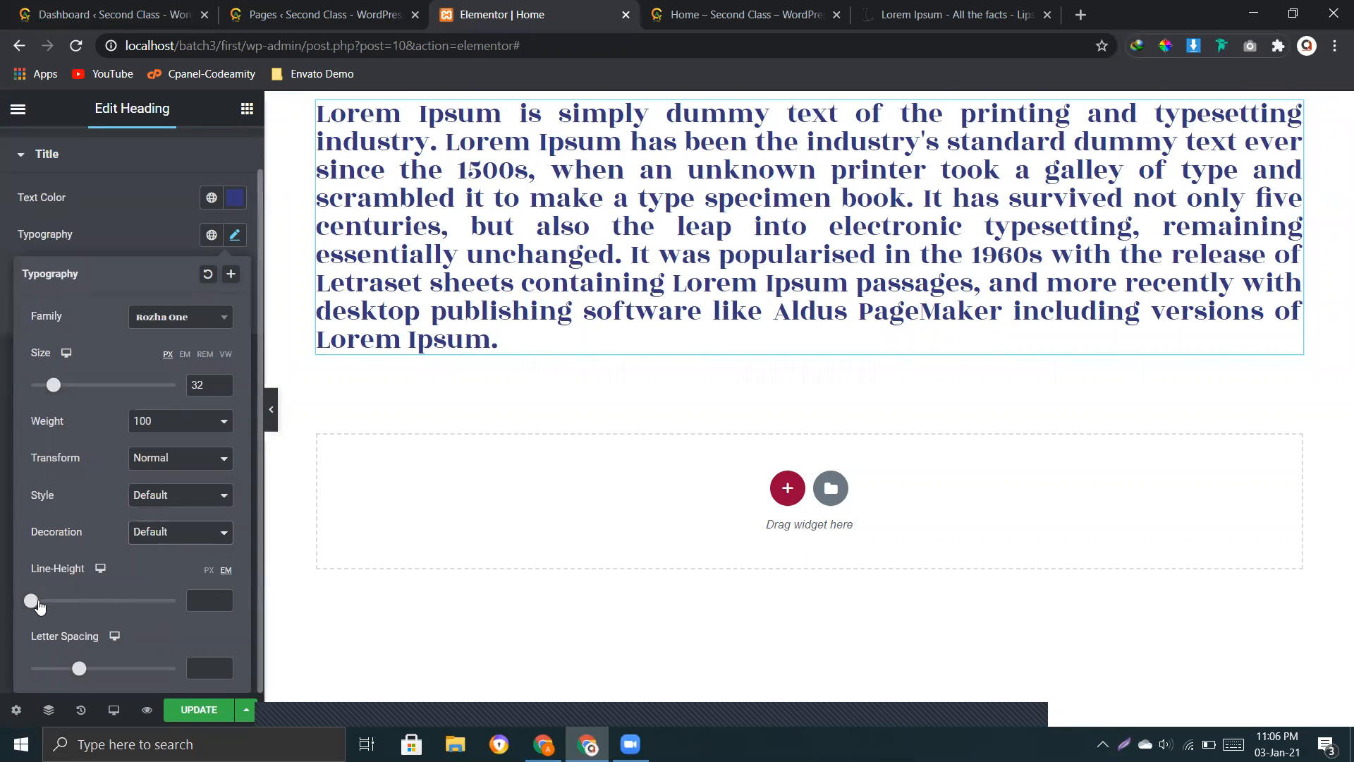
Step: Try different line heights on the heading, such as 0.6 and 1 em, and clear the line height
left_click(38, 601)
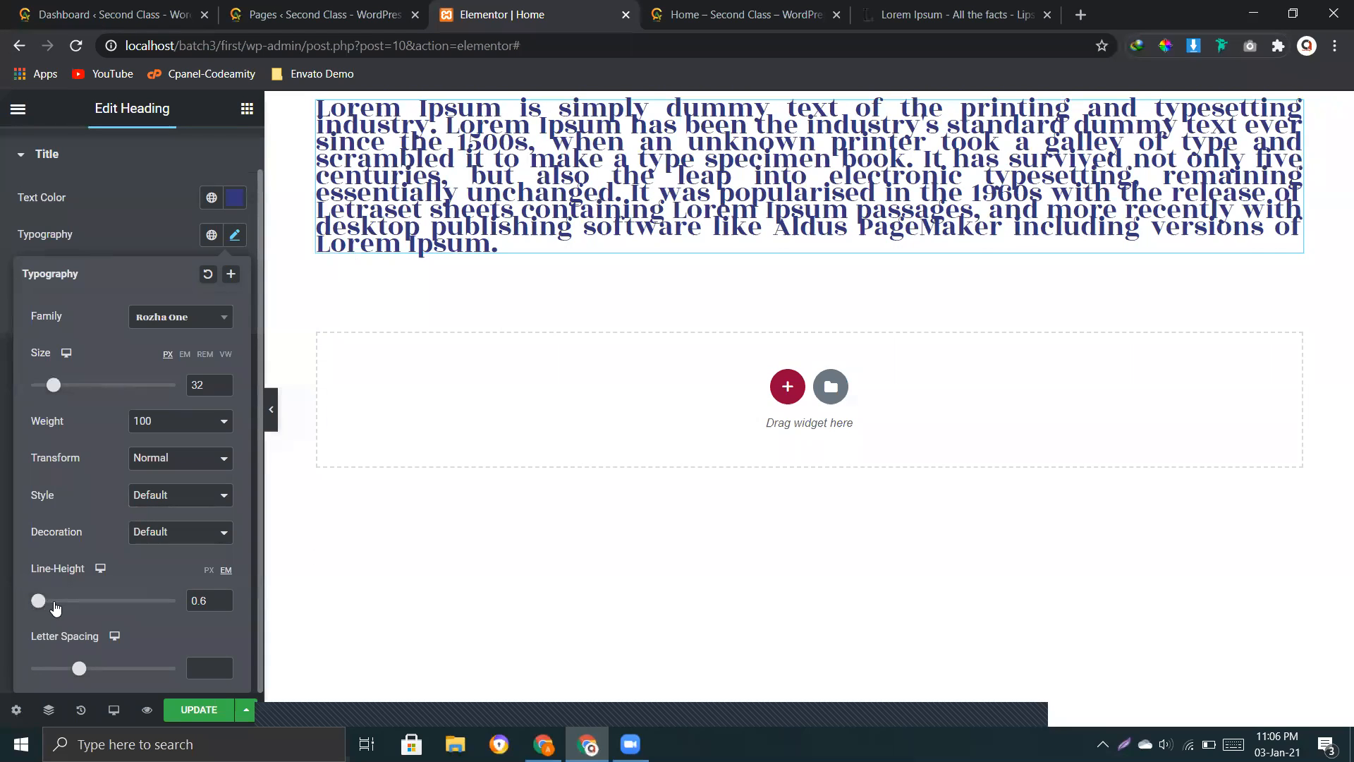
left_click(68, 602)
left_click_drag(68, 602, 48, 605)
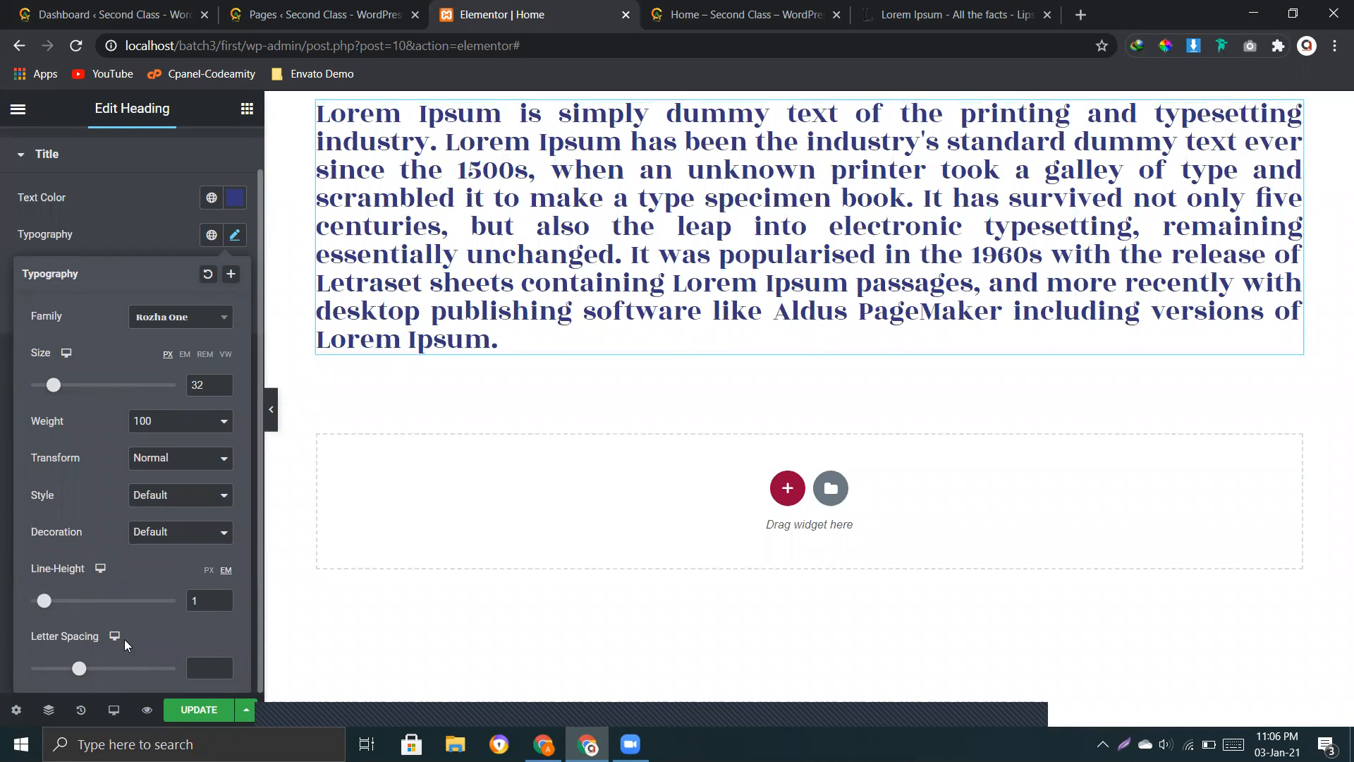
key("BackSpace")
Step: Try wider letter spacing of about 1.3 on the heading, and clear the letter spacing
left_click(221, 666)
left_click_drag(129, 670, 90, 675)
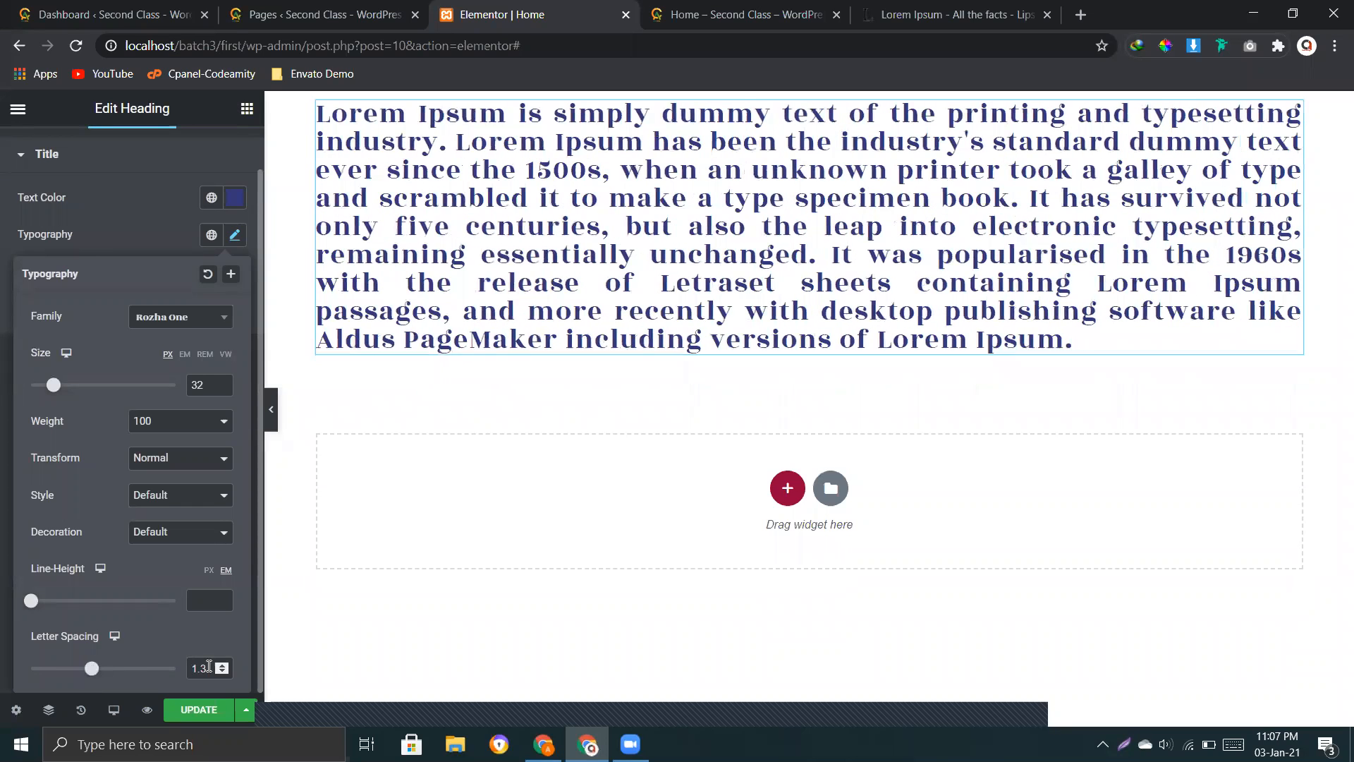
double_click(205, 668)
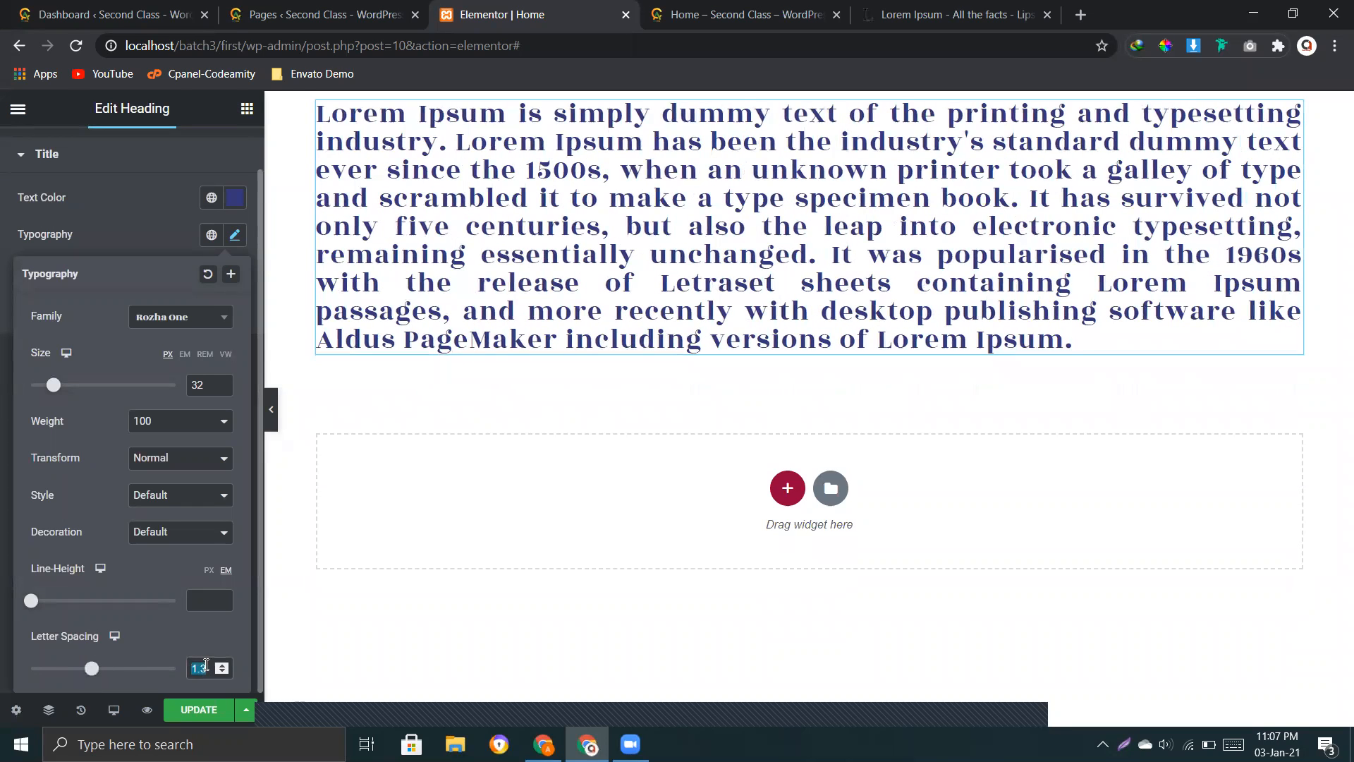
key("BackSpace")
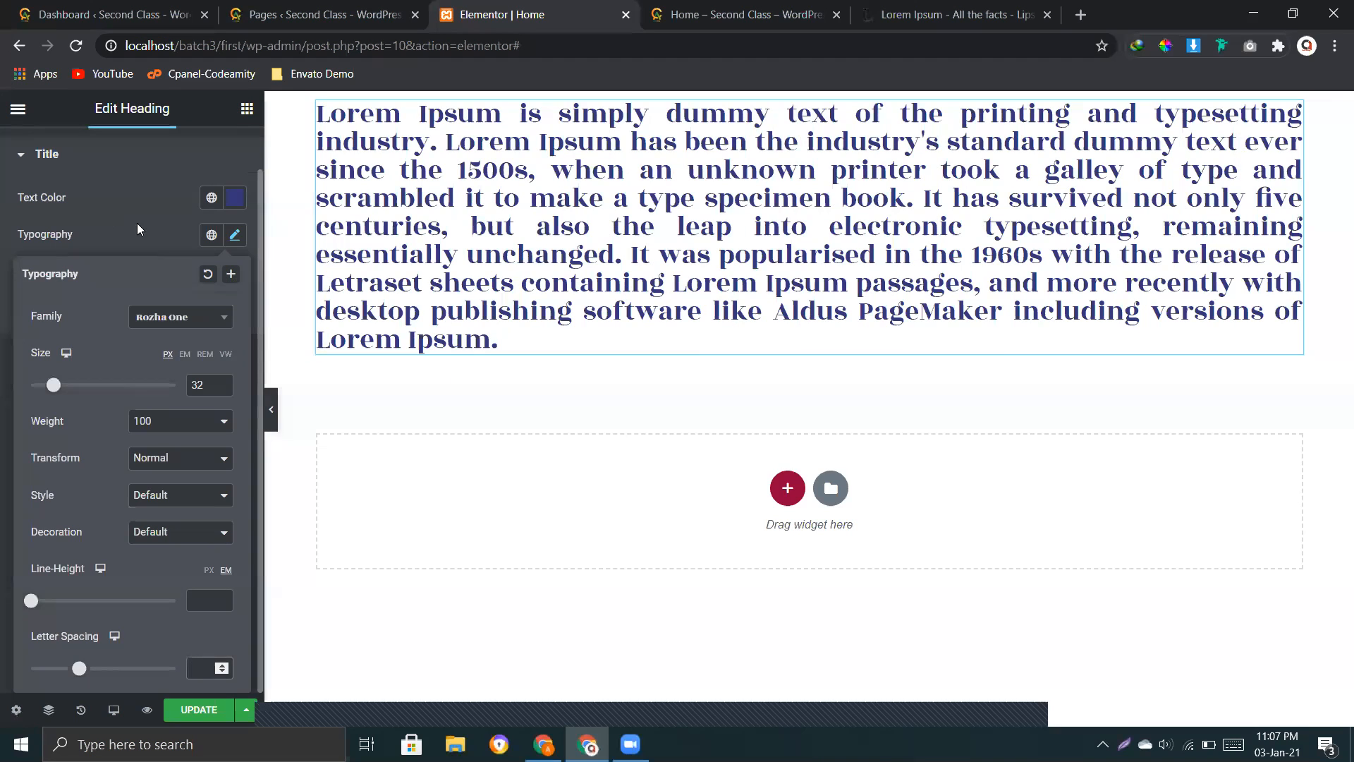
Step: Add a text shadow to the heading with blur 12, horizontal offset -5 and vertical offset -9
left_click(236, 242)
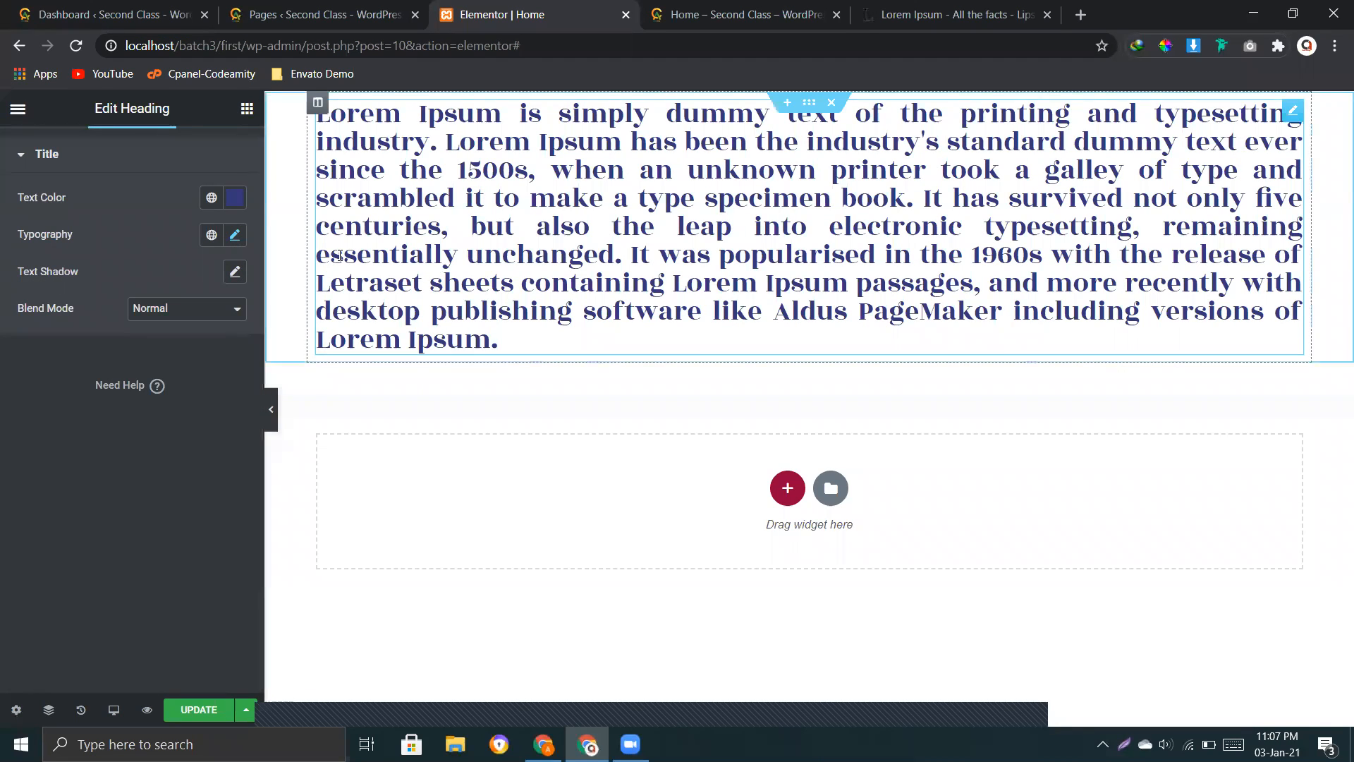
left_click(236, 273)
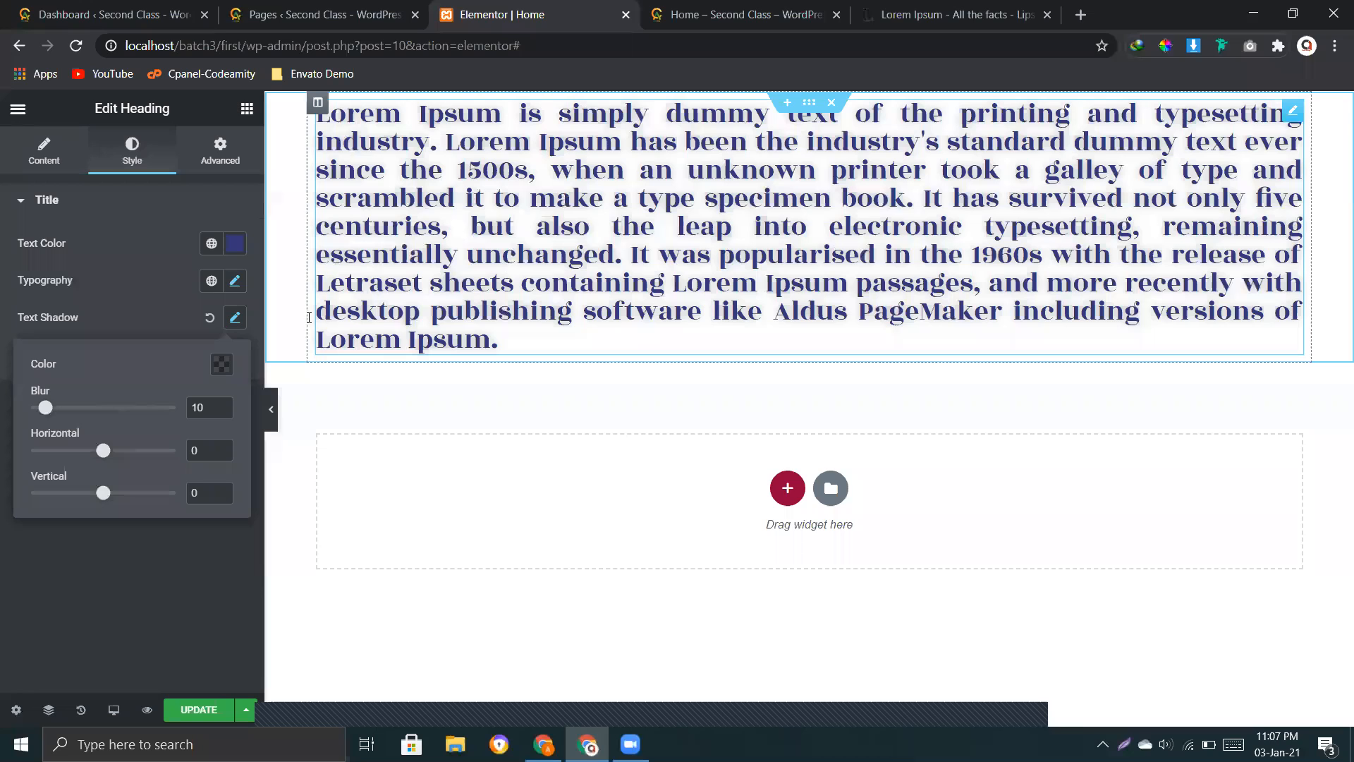
left_click(210, 318)
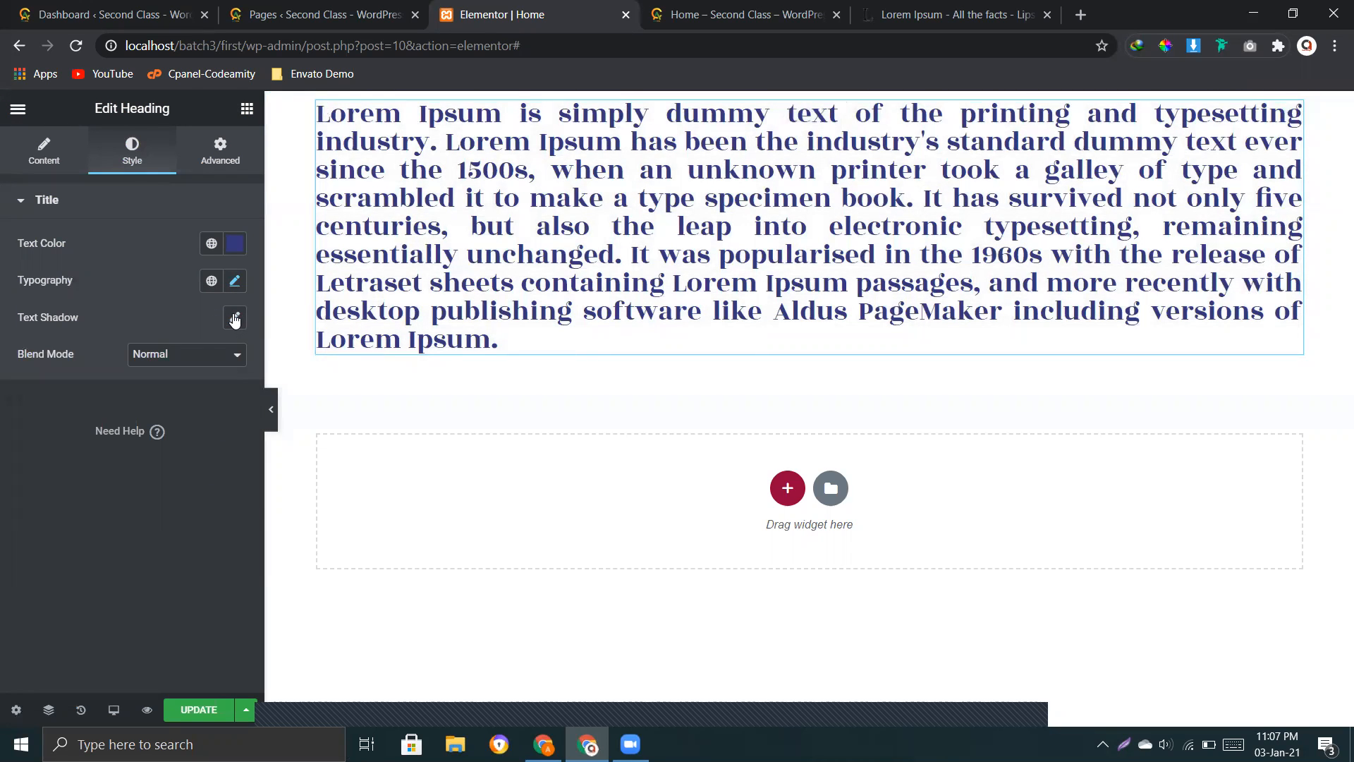
left_click(234, 318)
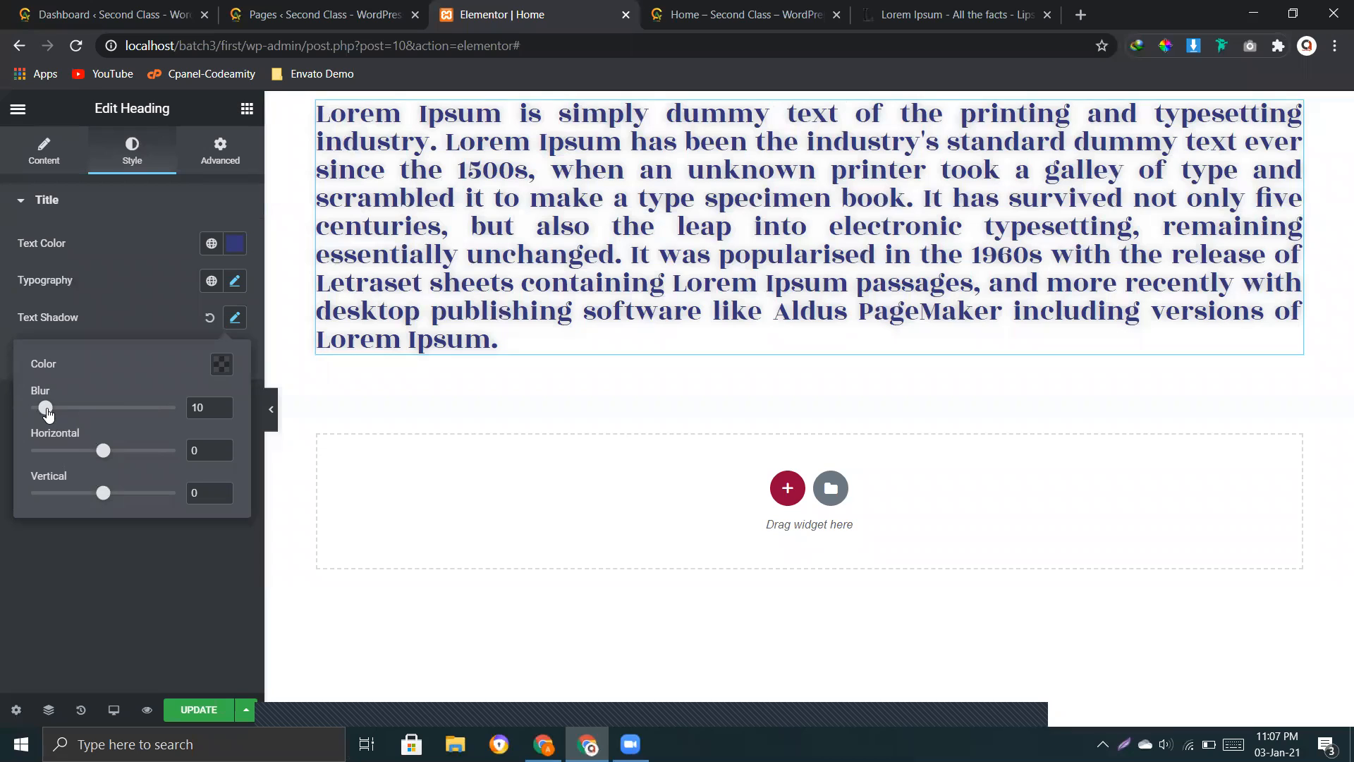
left_click_drag(46, 413, 132, 414)
left_click_drag(230, 419, 51, 415)
mouse_move(103, 450)
left_mouse_down()
mouse_move(76, 452)
mouse_move(99, 452)
left_mouse_up()
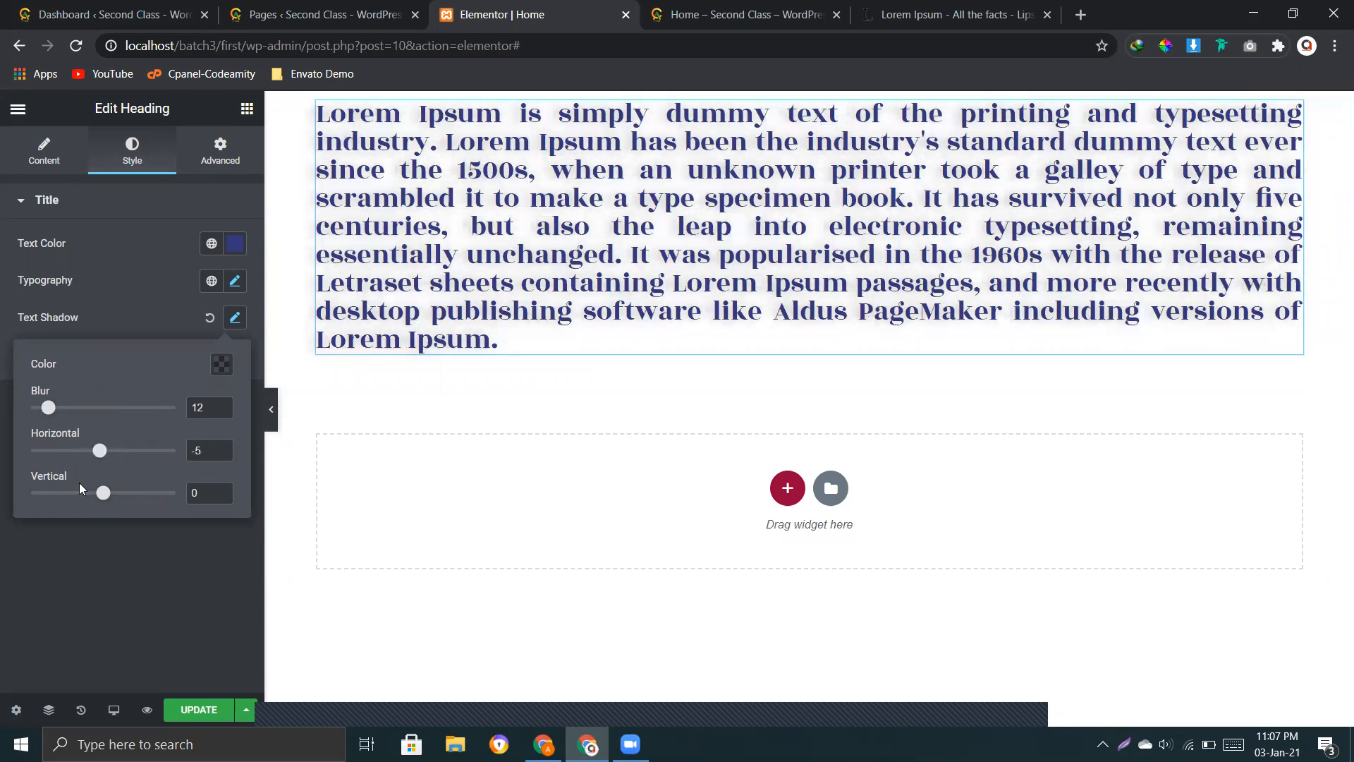
left_click_drag(105, 499, 97, 494)
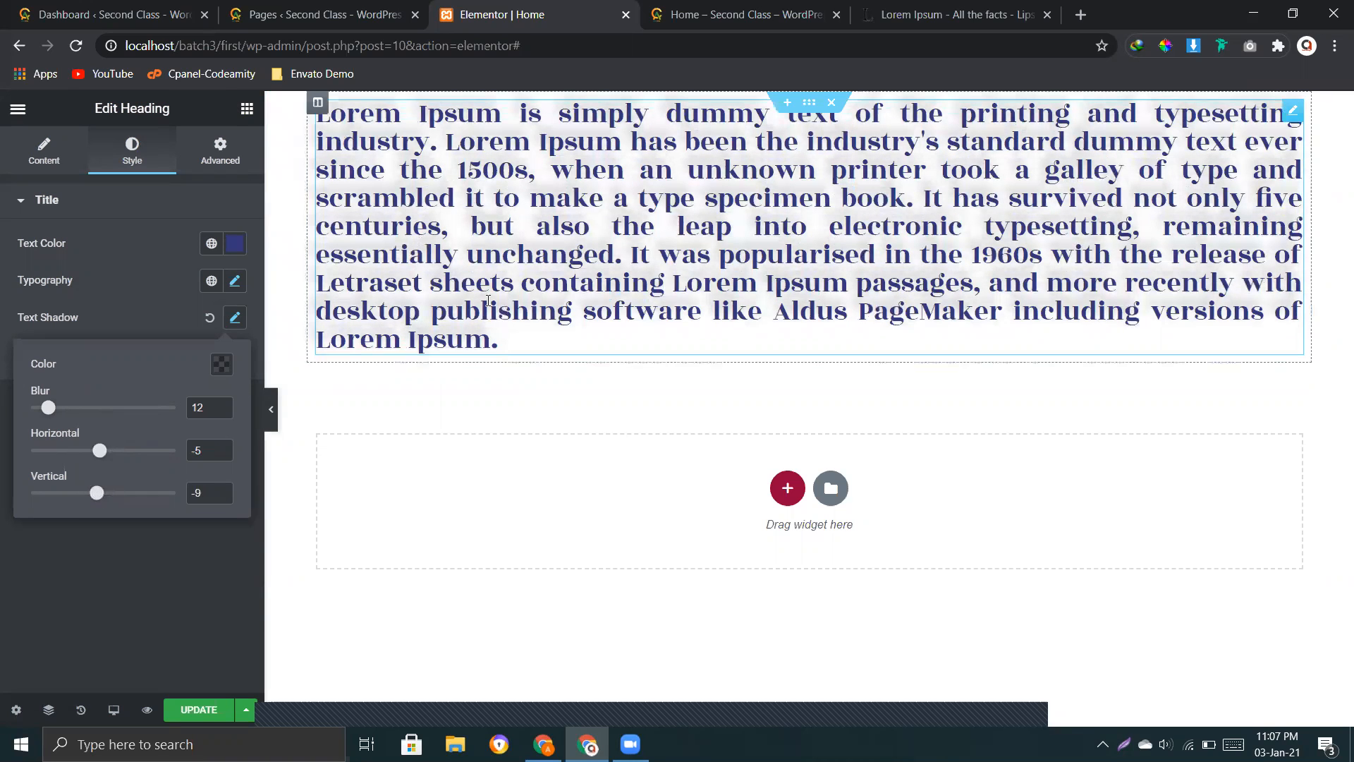
Step: Shorten the heading's title text to "Lorem Ipsum is simply dummy text of the printing and typesetting industry."
left_click(164, 285)
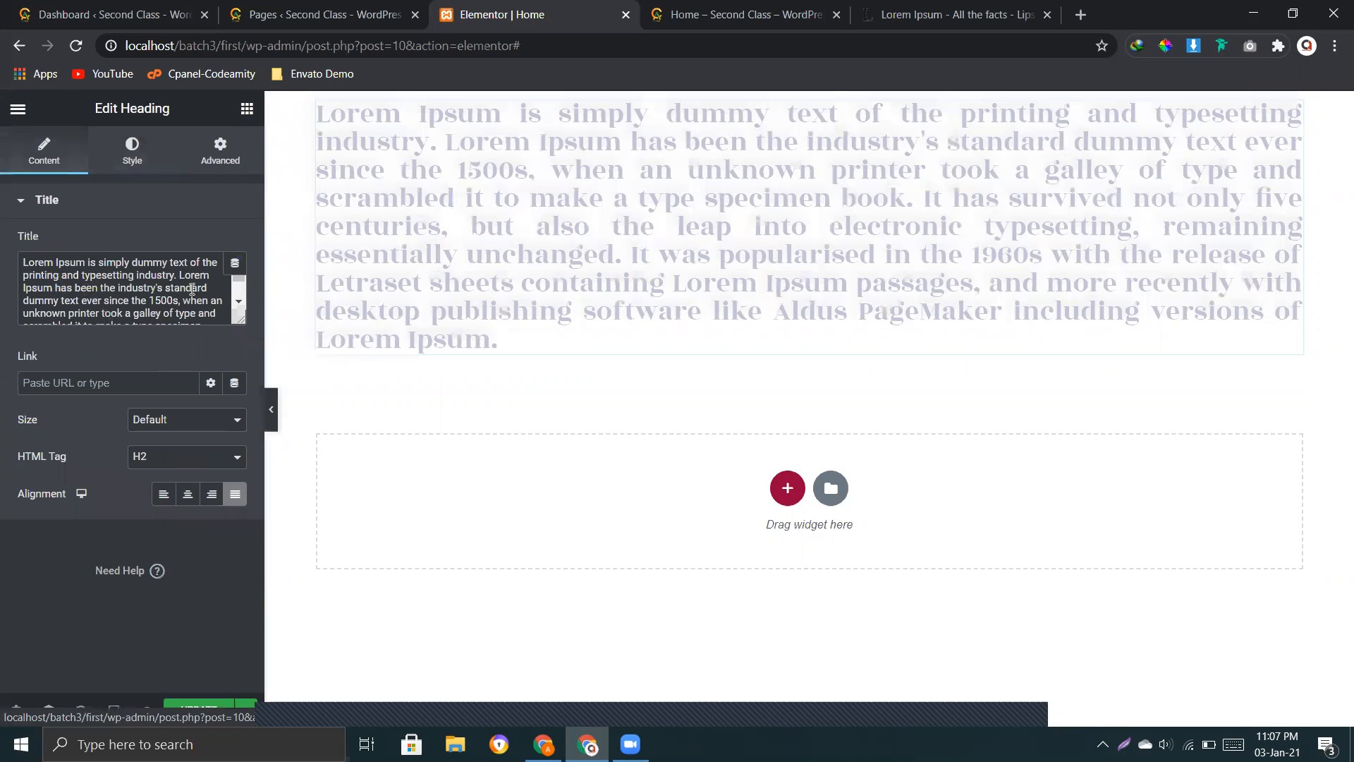
left_click_drag(181, 278, 216, 340)
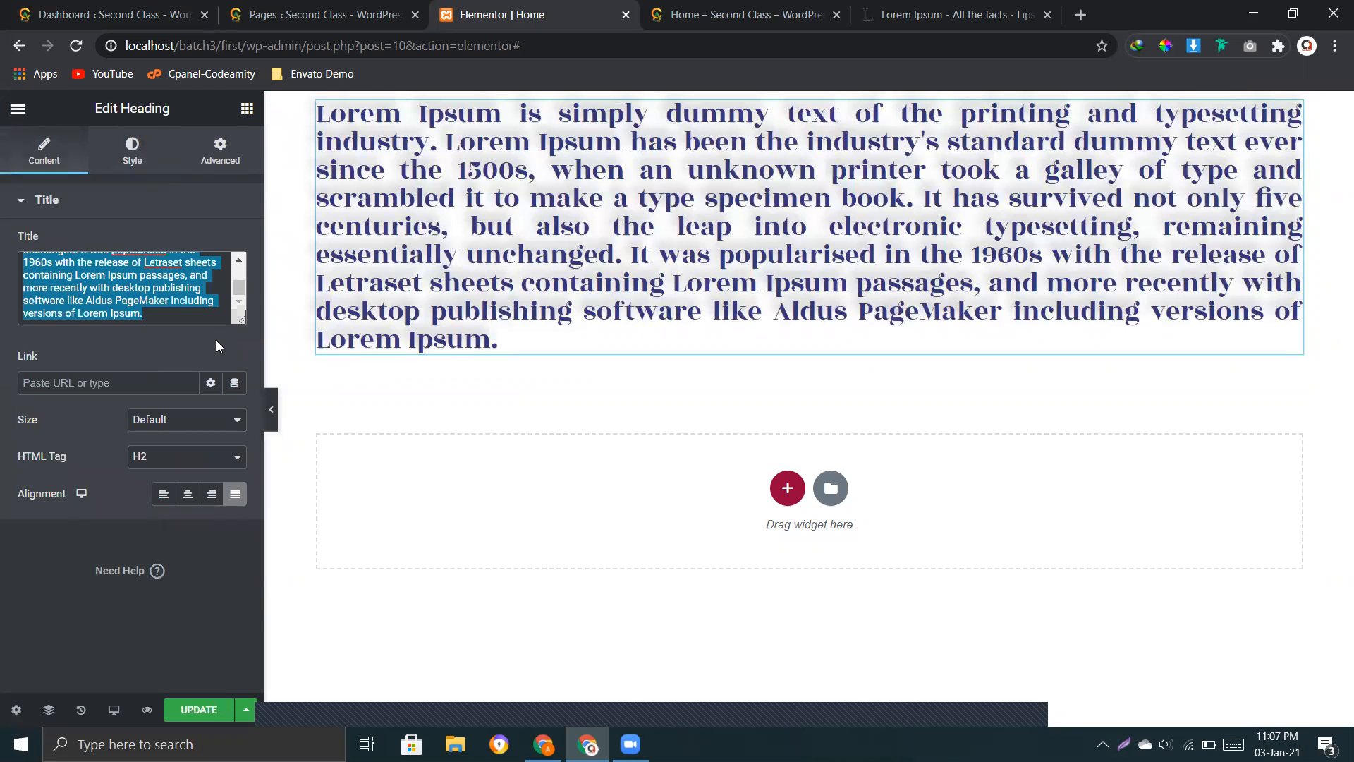
key("BackSpace")
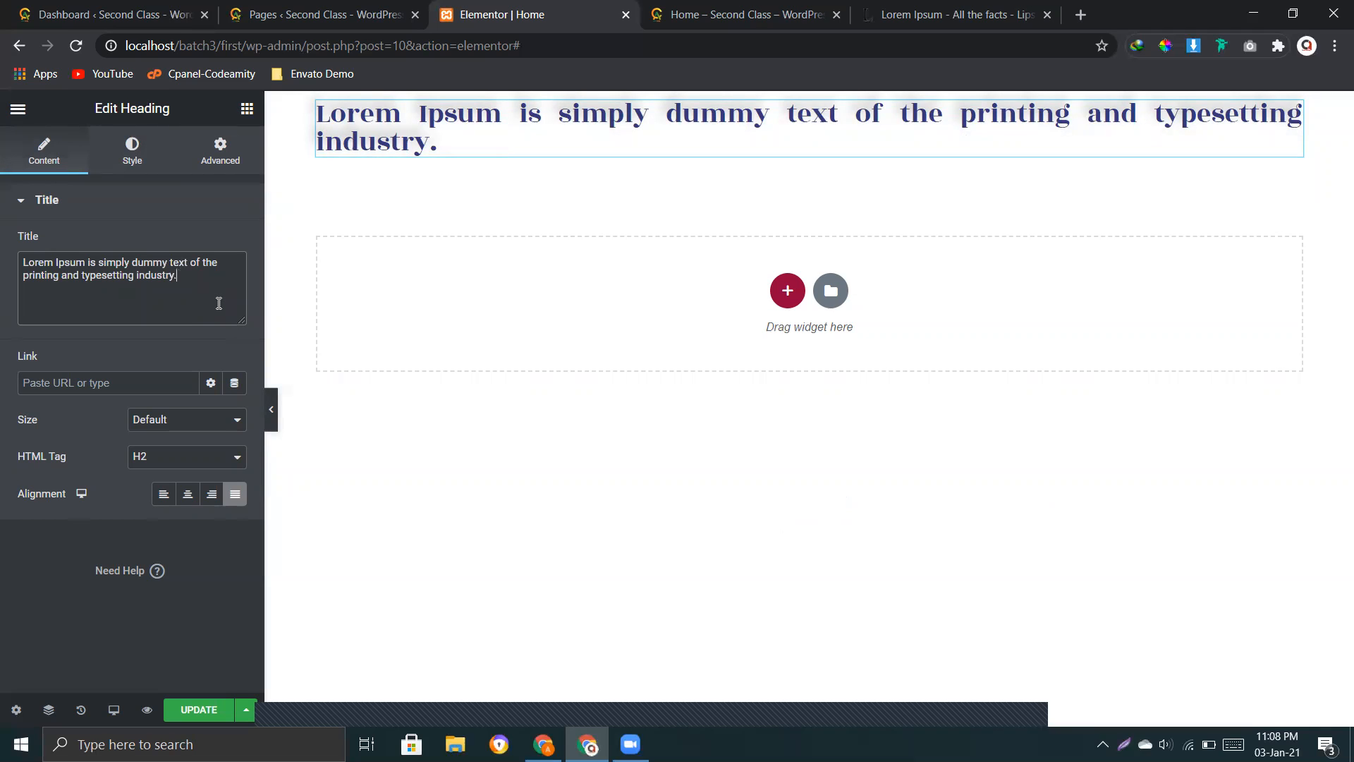
Step: Increase the heading's font size to 62 px in its typography settings
left_click(132, 151)
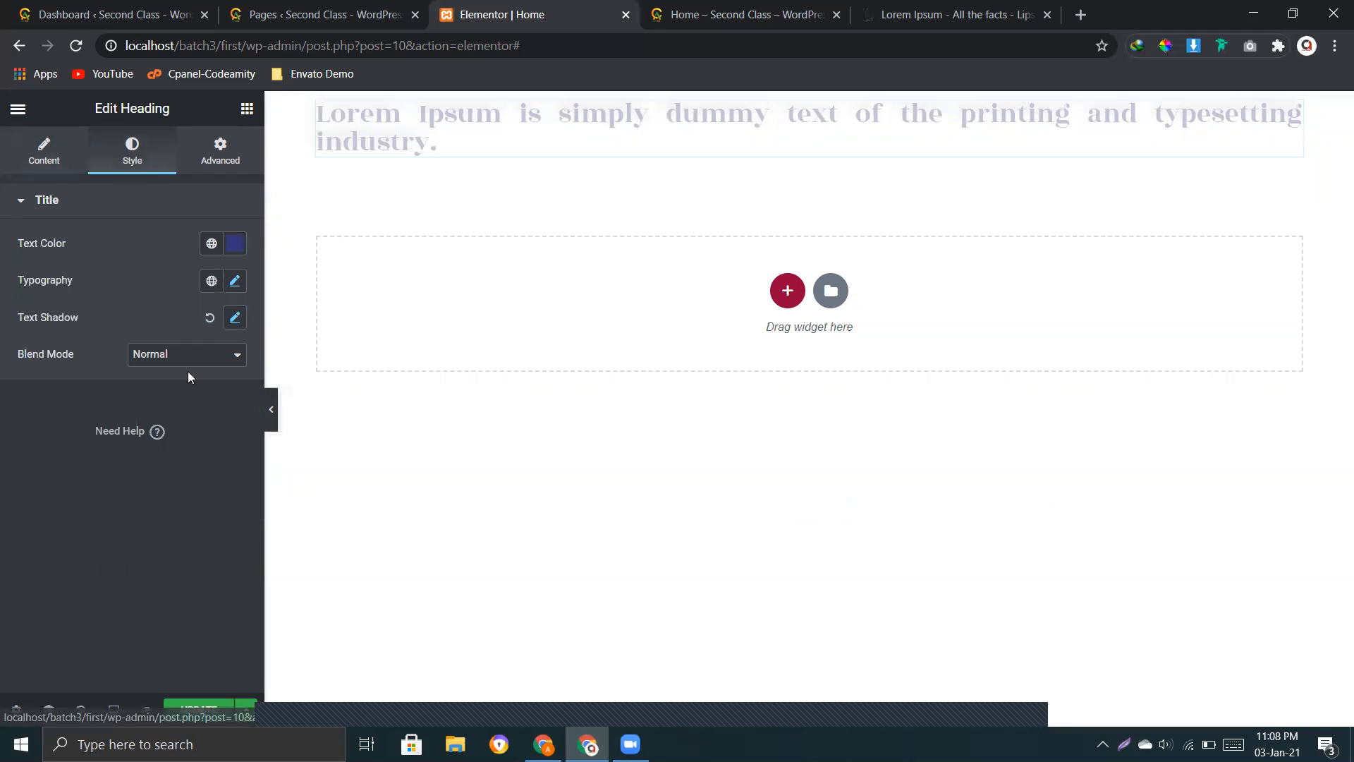
left_click(236, 289)
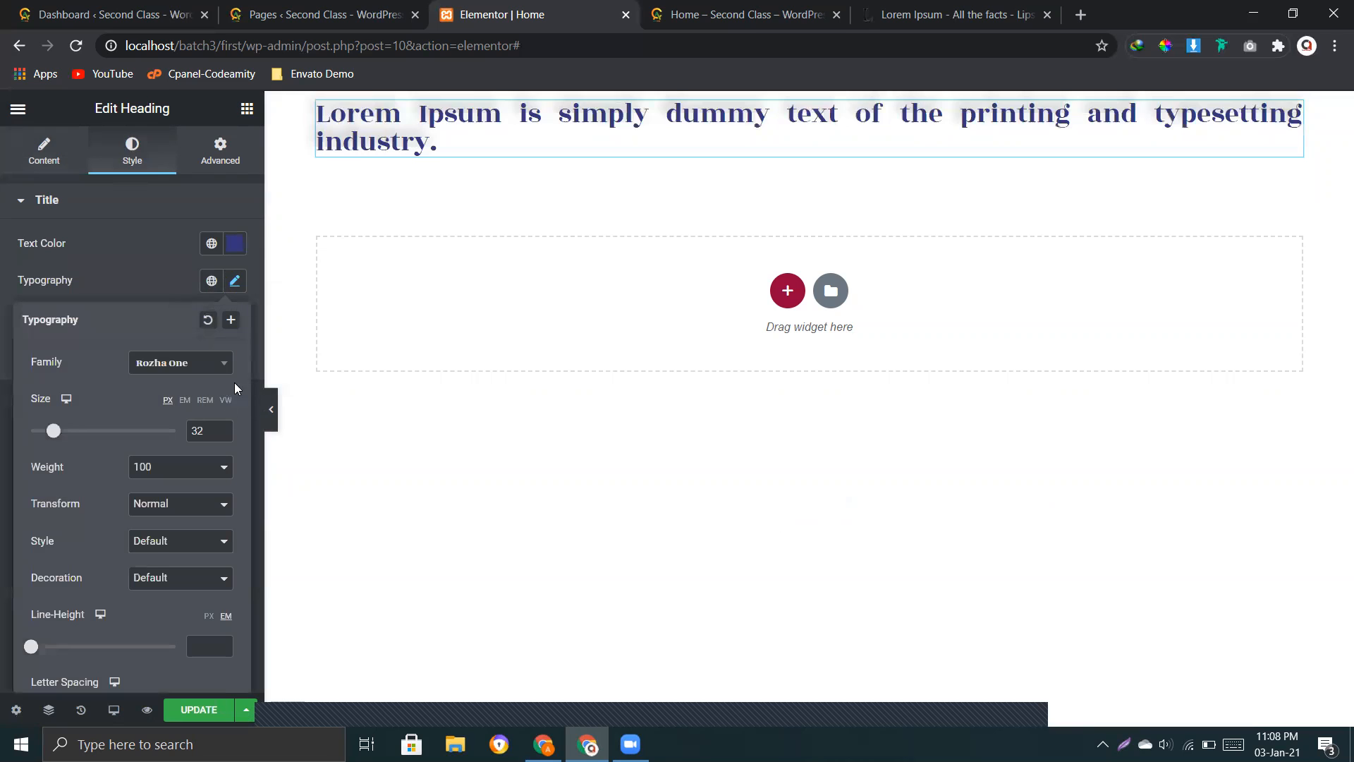
left_click(227, 429)
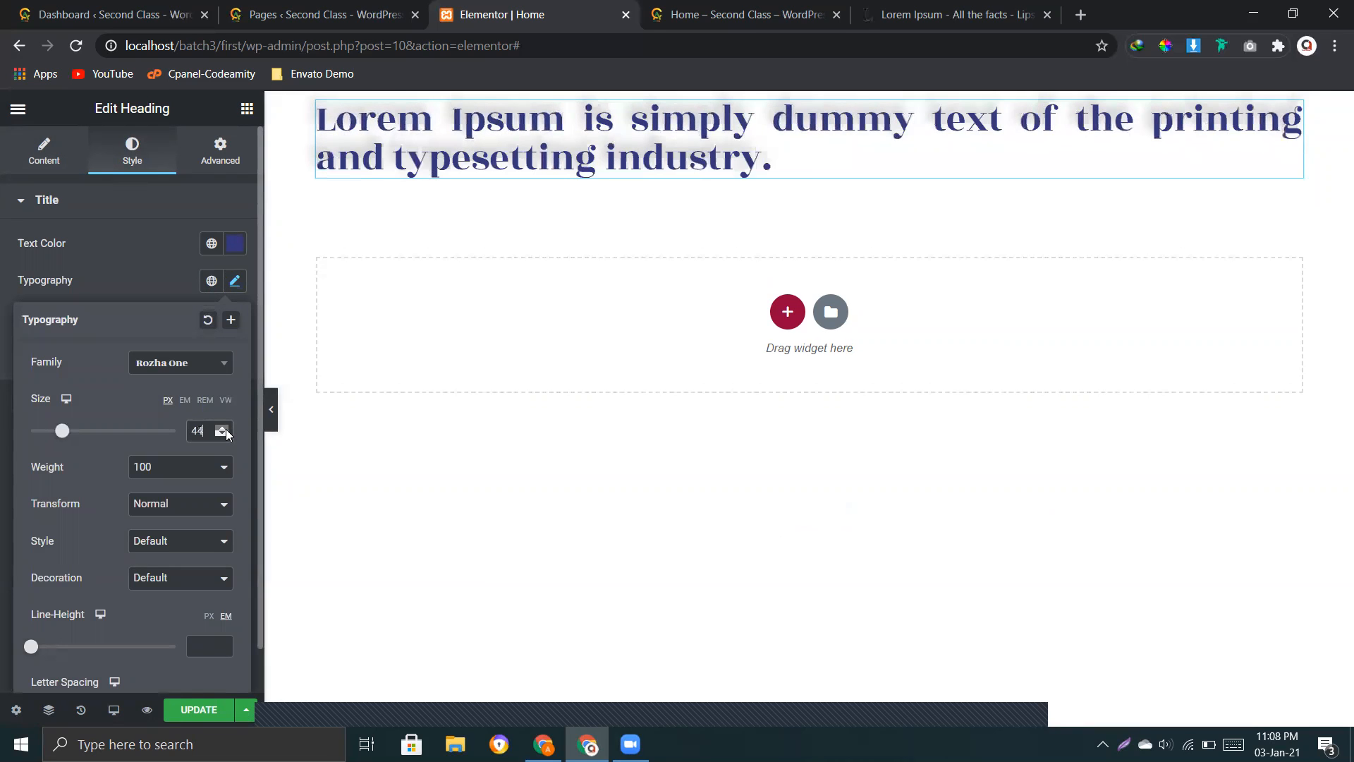
left_click_drag(227, 431, 226, 431)
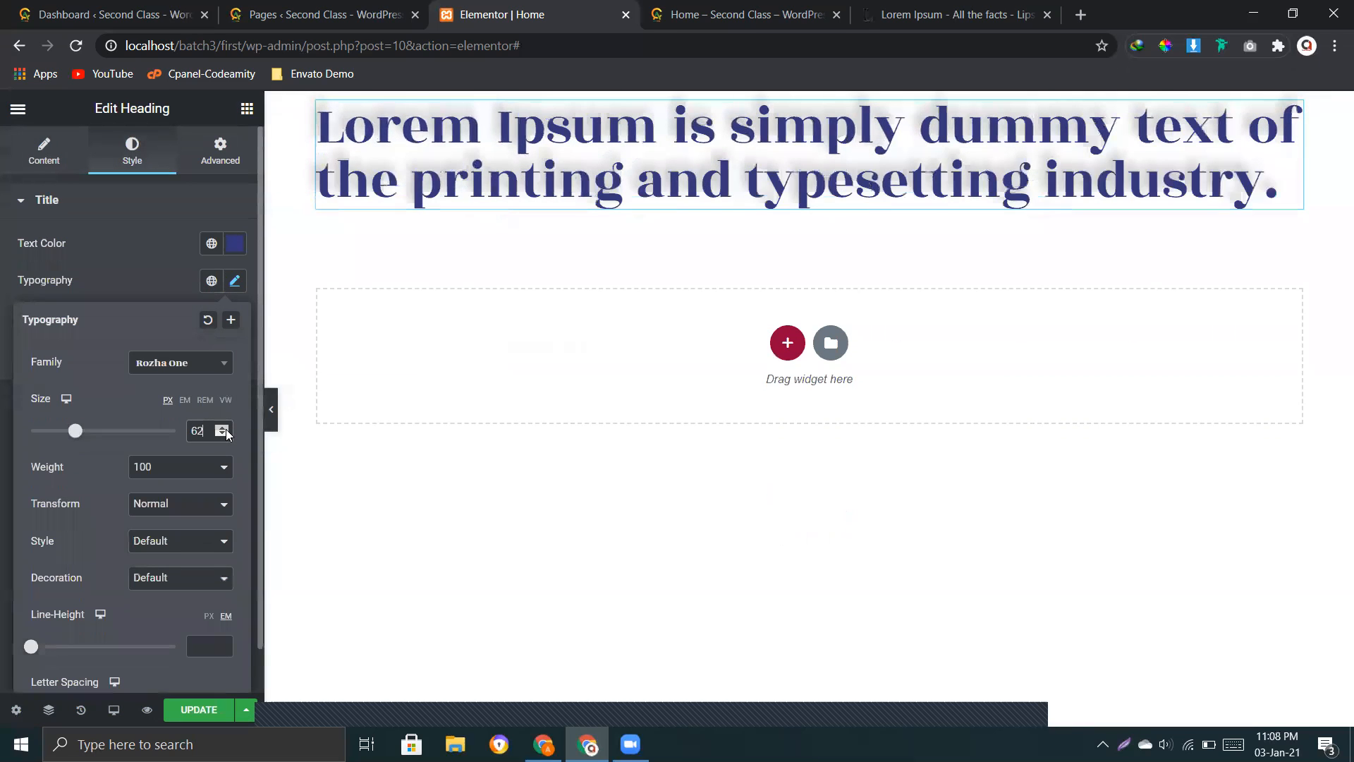
left_click(140, 277)
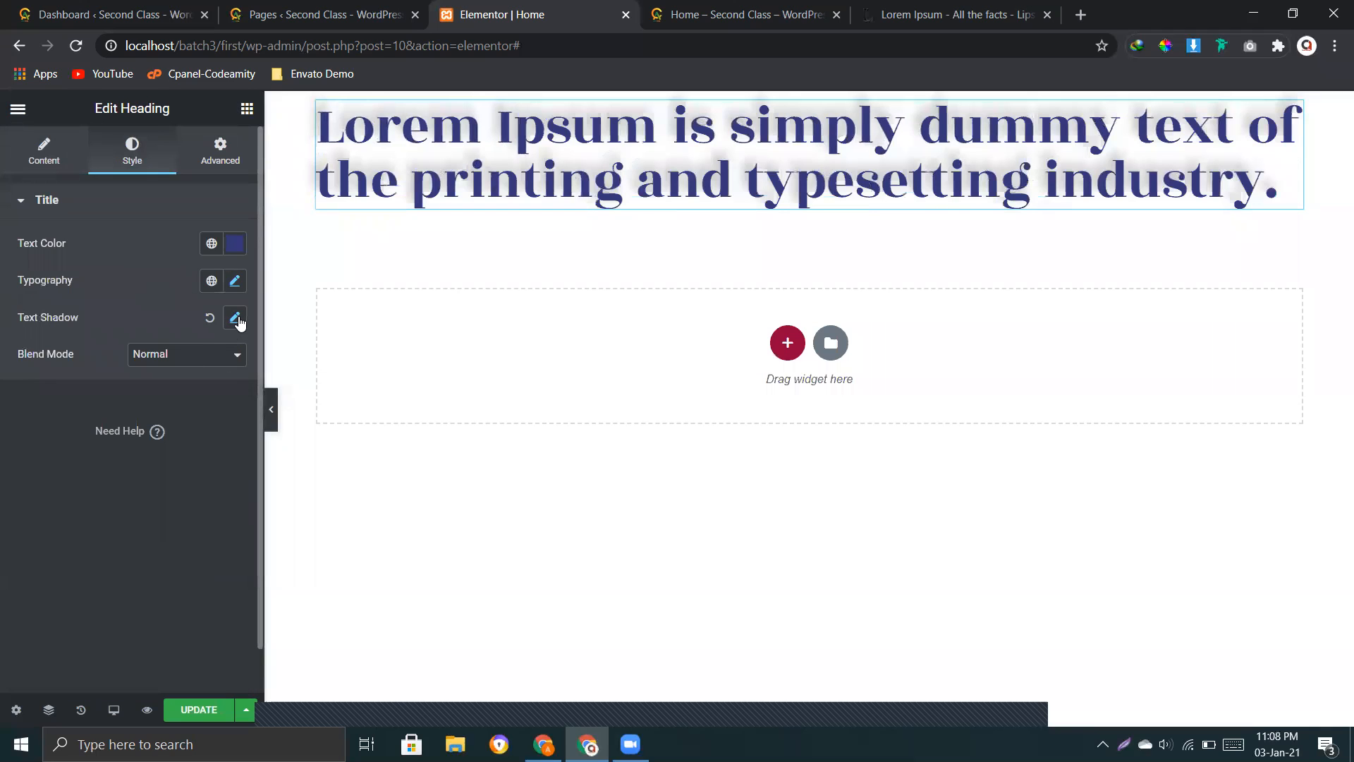
Step: Turn the heading's text shadow off and on again, and set its horizontal offset to 15 and vertical offset to 7
left_click(210, 318)
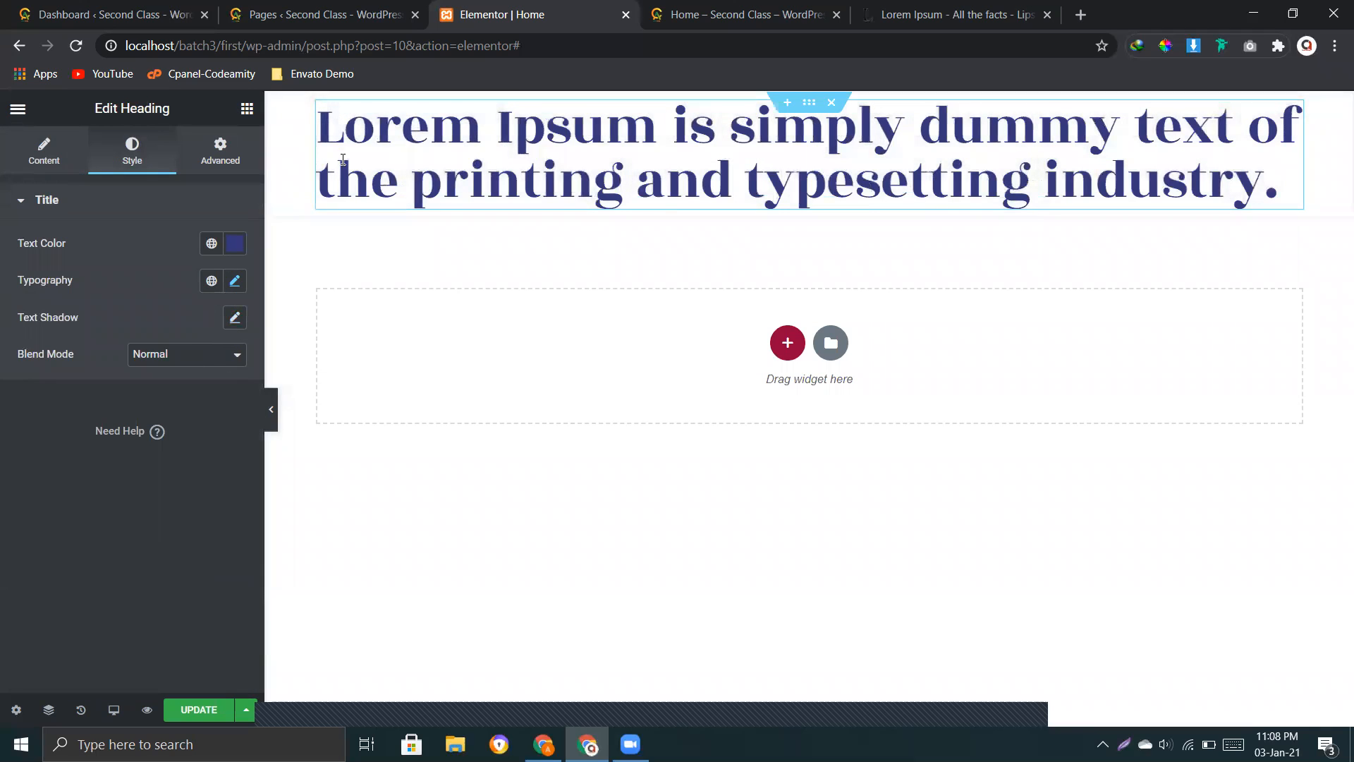
left_click(242, 324)
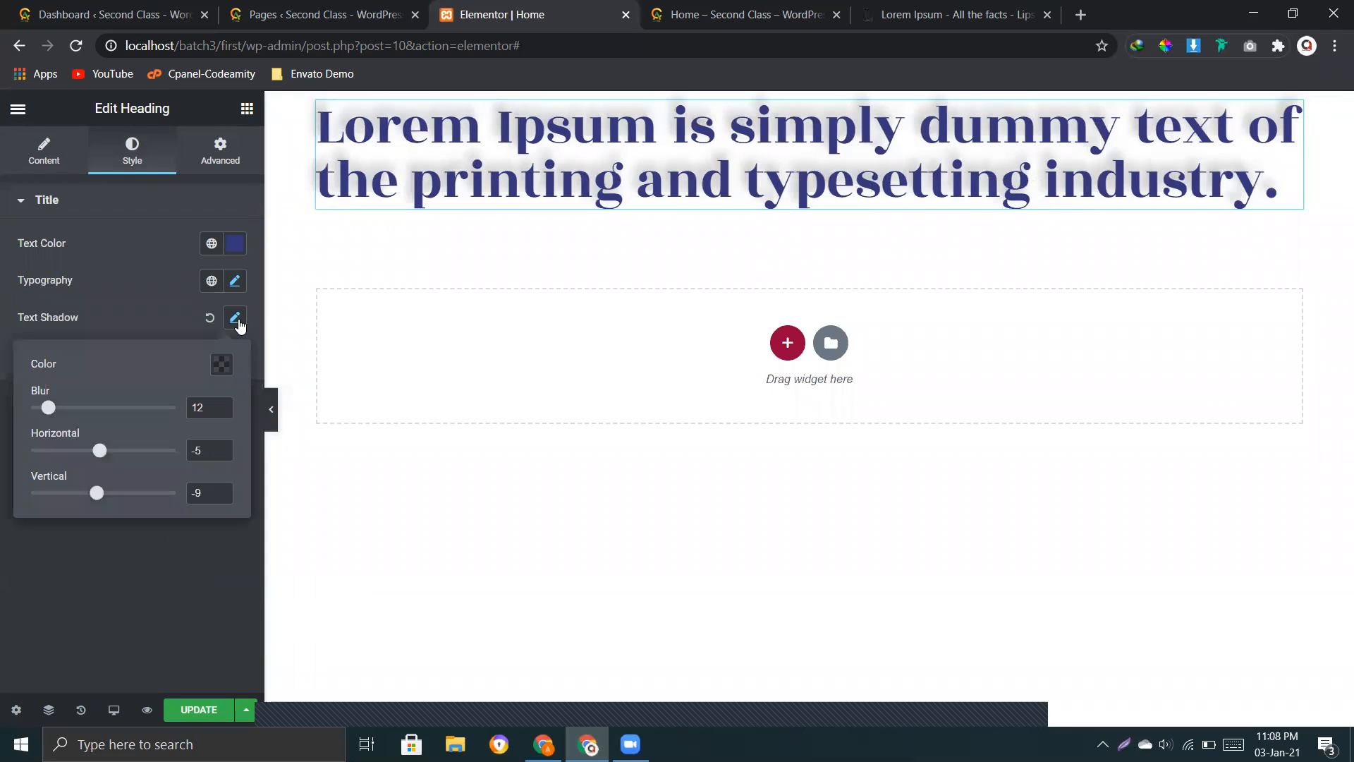
mouse_move(105, 458)
left_mouse_down()
mouse_move(80, 453)
mouse_move(113, 452)
left_mouse_up()
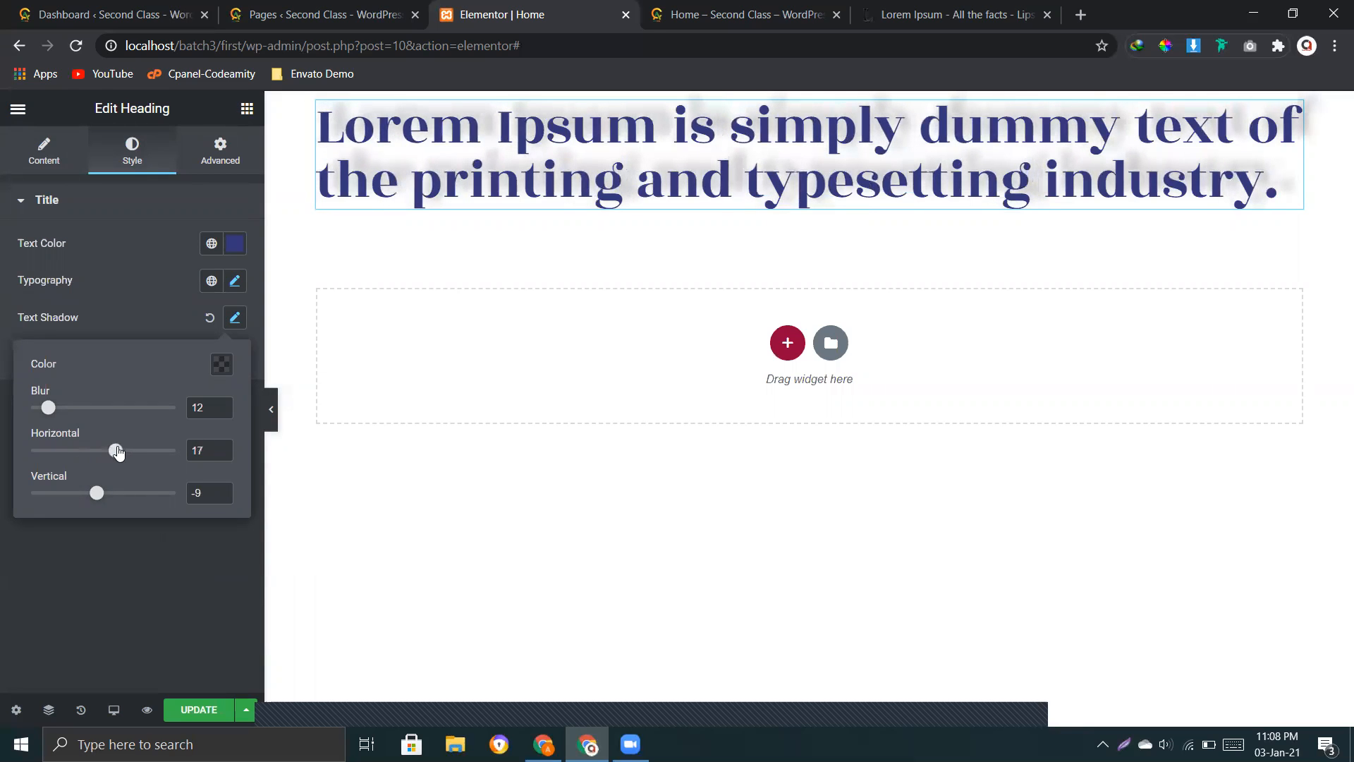
mouse_move(97, 498)
left_mouse_down()
mouse_move(120, 498)
mouse_move(108, 498)
left_mouse_up()
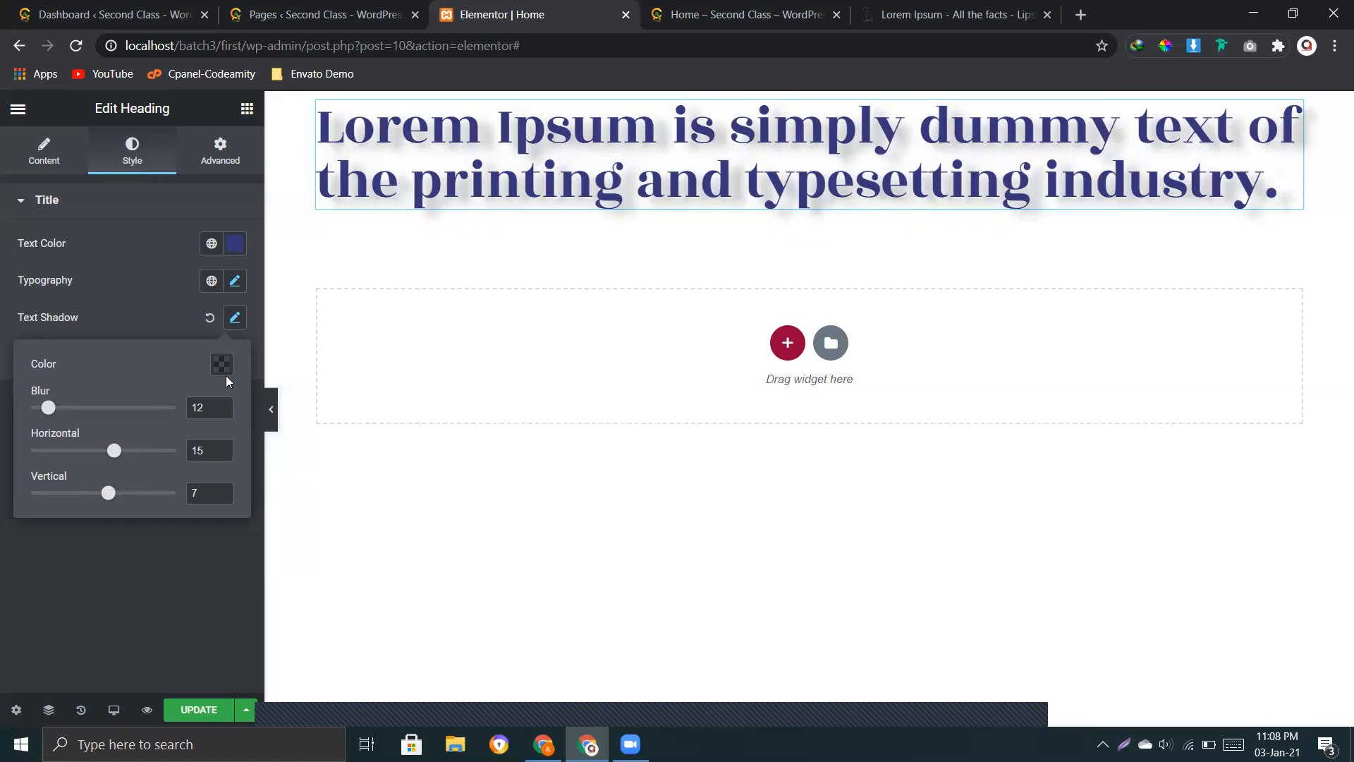
Step: Set the heading's text shadow colour to rgba(0, 0, 0, 0.92), its horizontal offset to -6 and its vertical offset to 0
left_click(221, 364)
left_click_drag(189, 608, 316, 619)
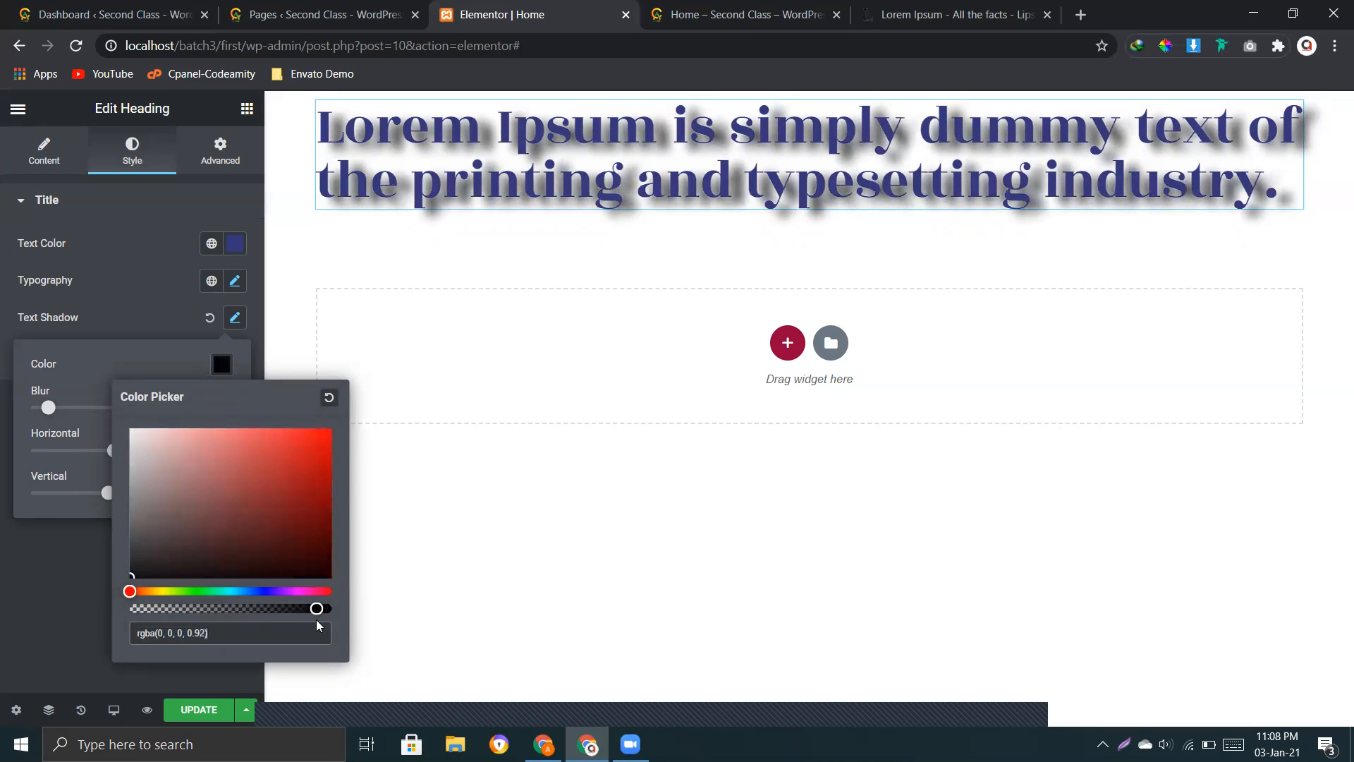
left_click(72, 468)
left_click_drag(111, 450, 103, 493)
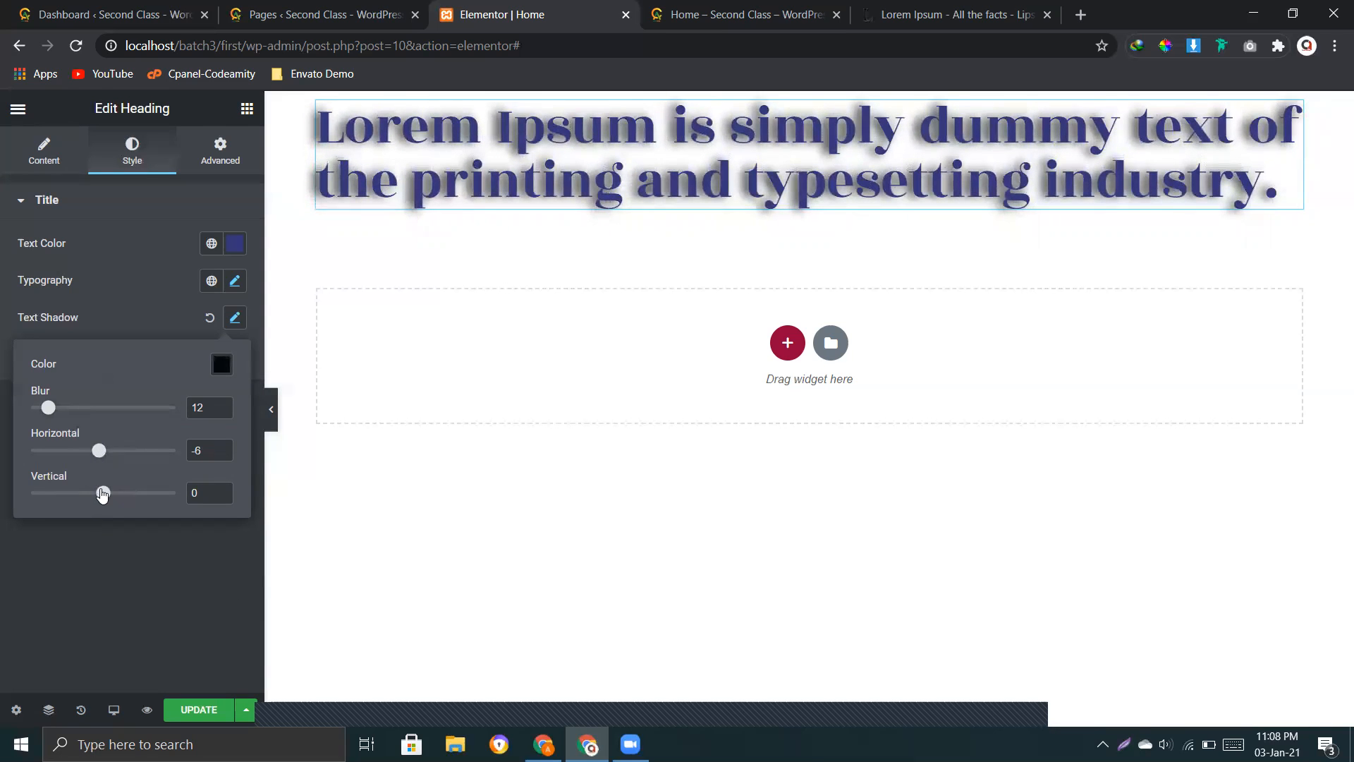
Step: Change the heading's text shadow colour to the dark blue rgba(6, 28, 44, 0.92)
left_click(222, 364)
mouse_move(187, 487)
left_mouse_down()
mouse_move(248, 493)
mouse_move(274, 516)
left_mouse_up()
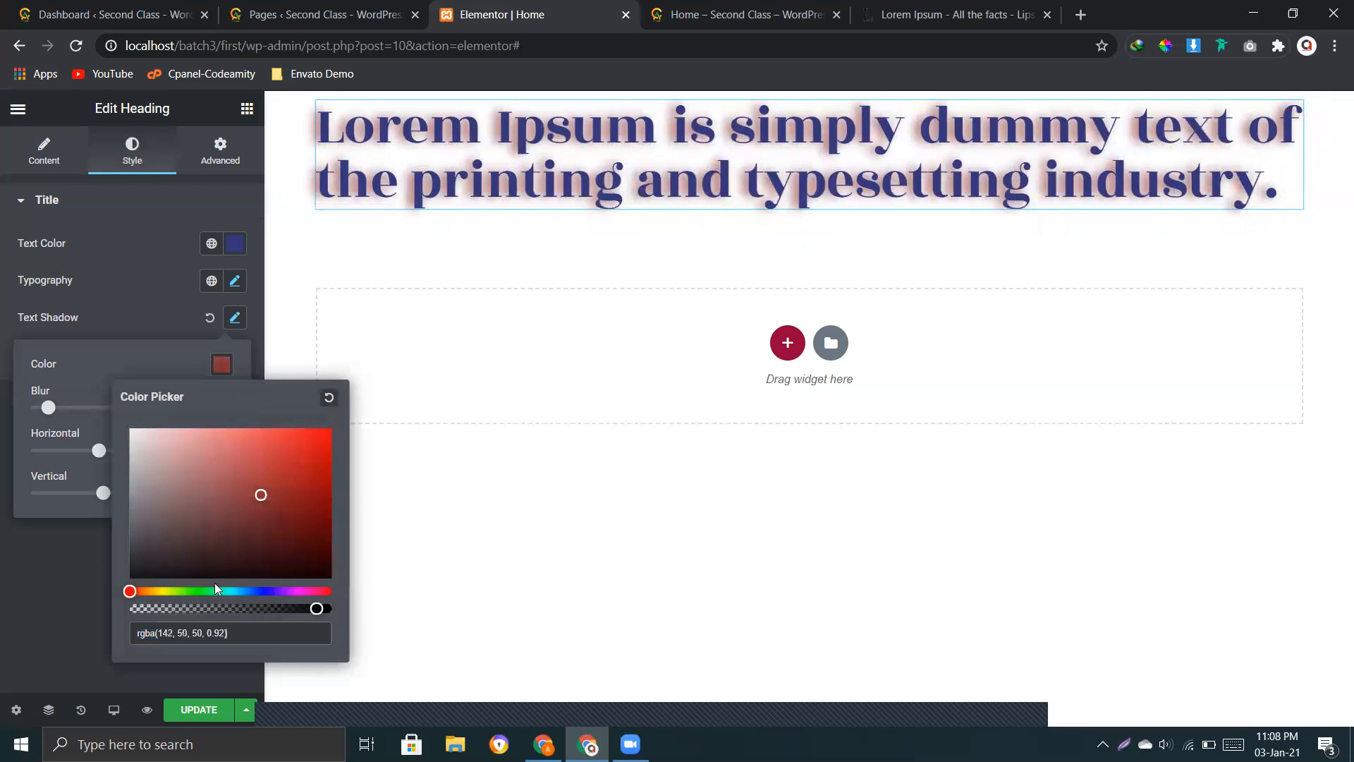
left_click_drag(211, 591, 243, 591)
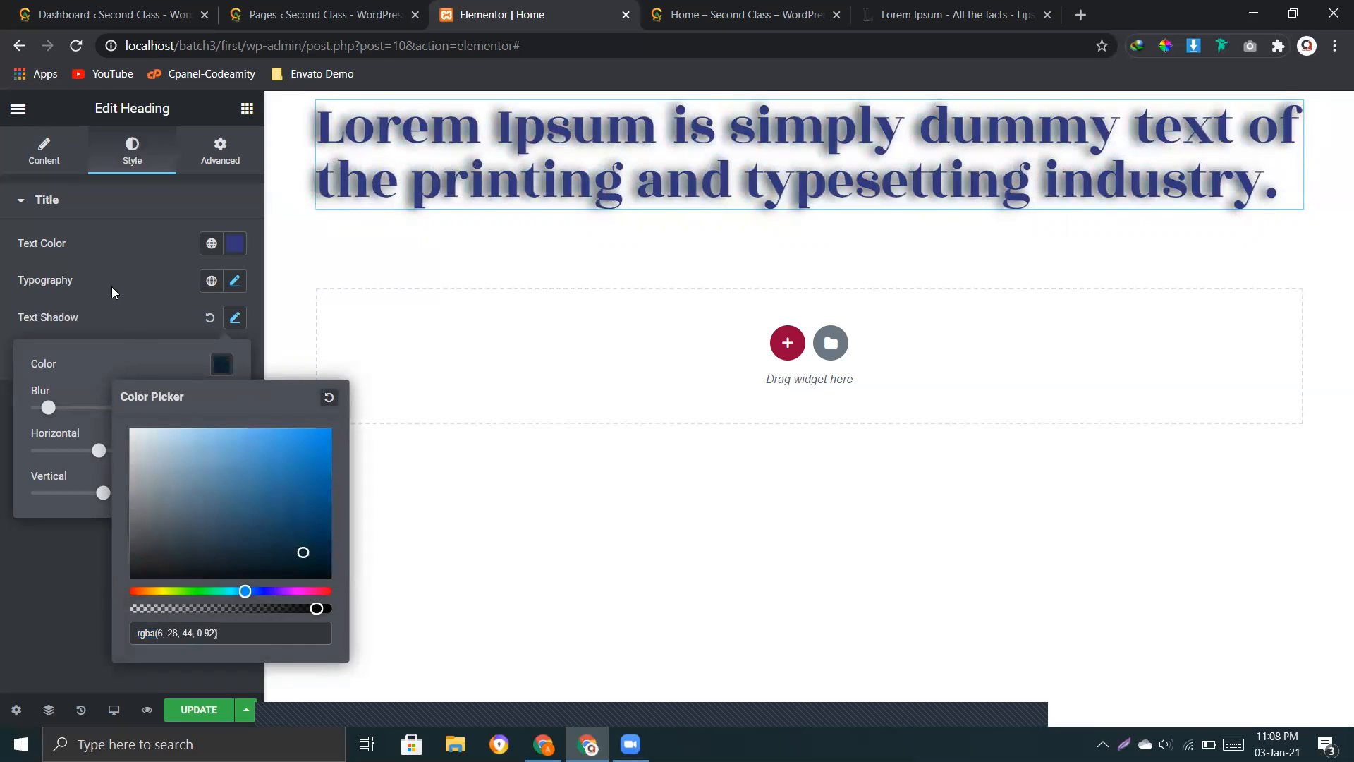
left_click(133, 302)
Step: Try the Multiply, Screen, Overlay, Color Dodge, Luminosity, Hue and Exclusion blend modes on the heading and finish with Color
left_click(168, 361)
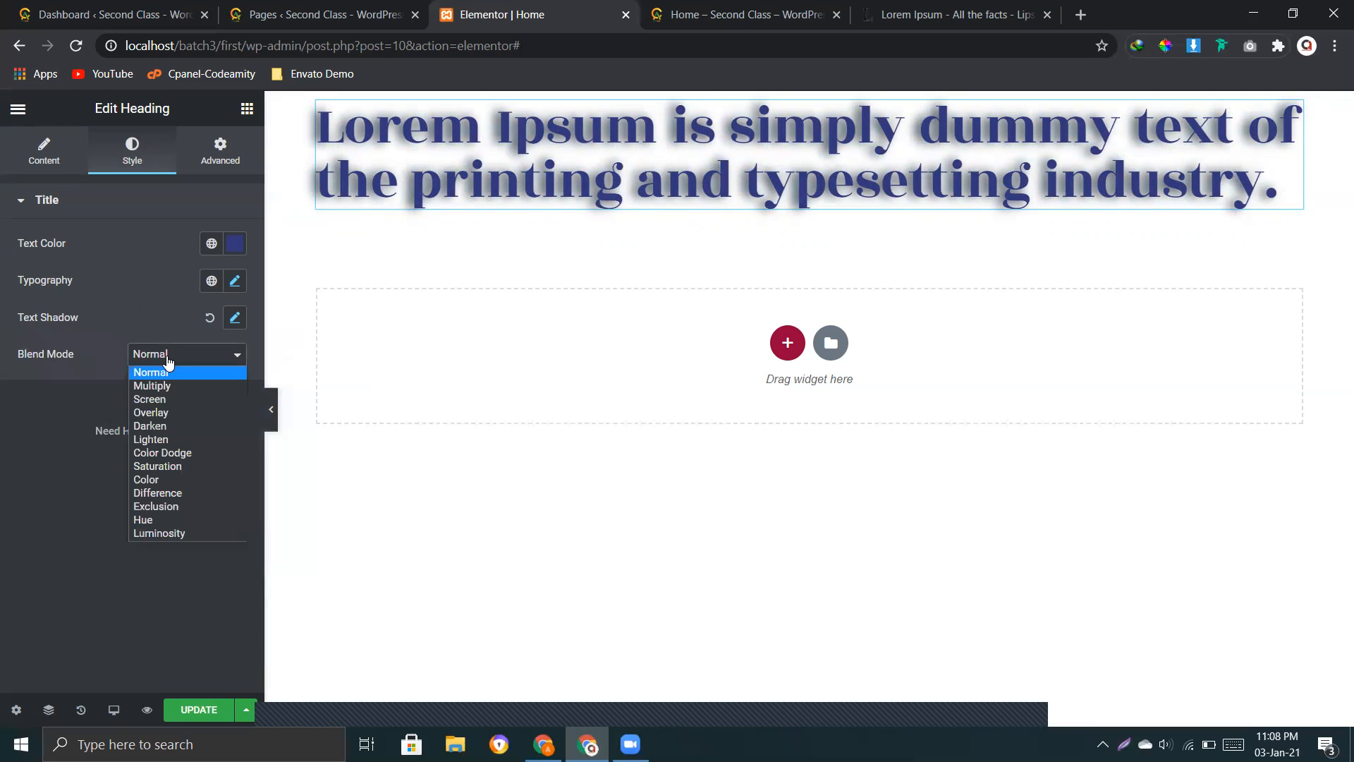
left_click(176, 387)
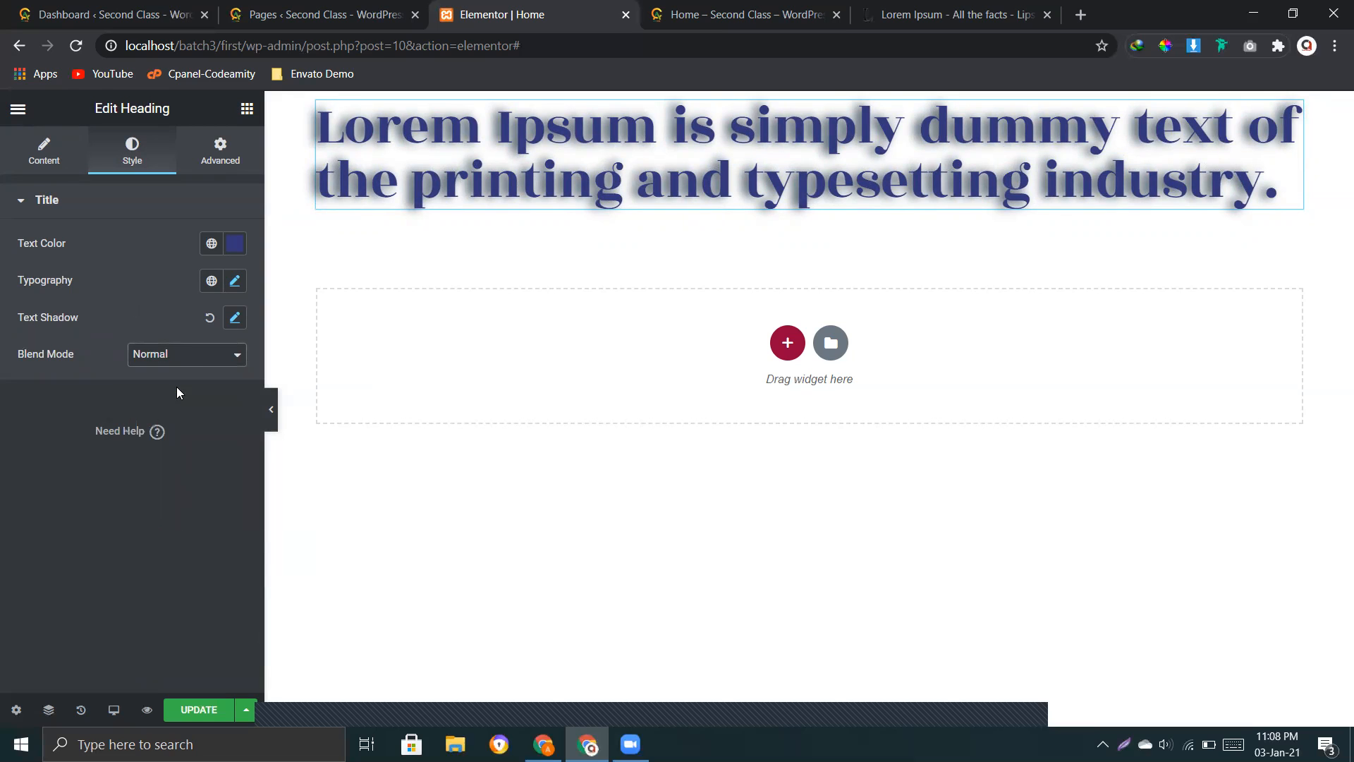
left_click(189, 361)
left_click(168, 399)
left_click(182, 360)
left_click(166, 413)
left_click(208, 363)
left_click(175, 454)
left_click(156, 355)
left_click(165, 535)
left_click(172, 354)
left_click(168, 519)
left_click(173, 361)
left_click(155, 509)
left_click(172, 357)
left_click(157, 479)
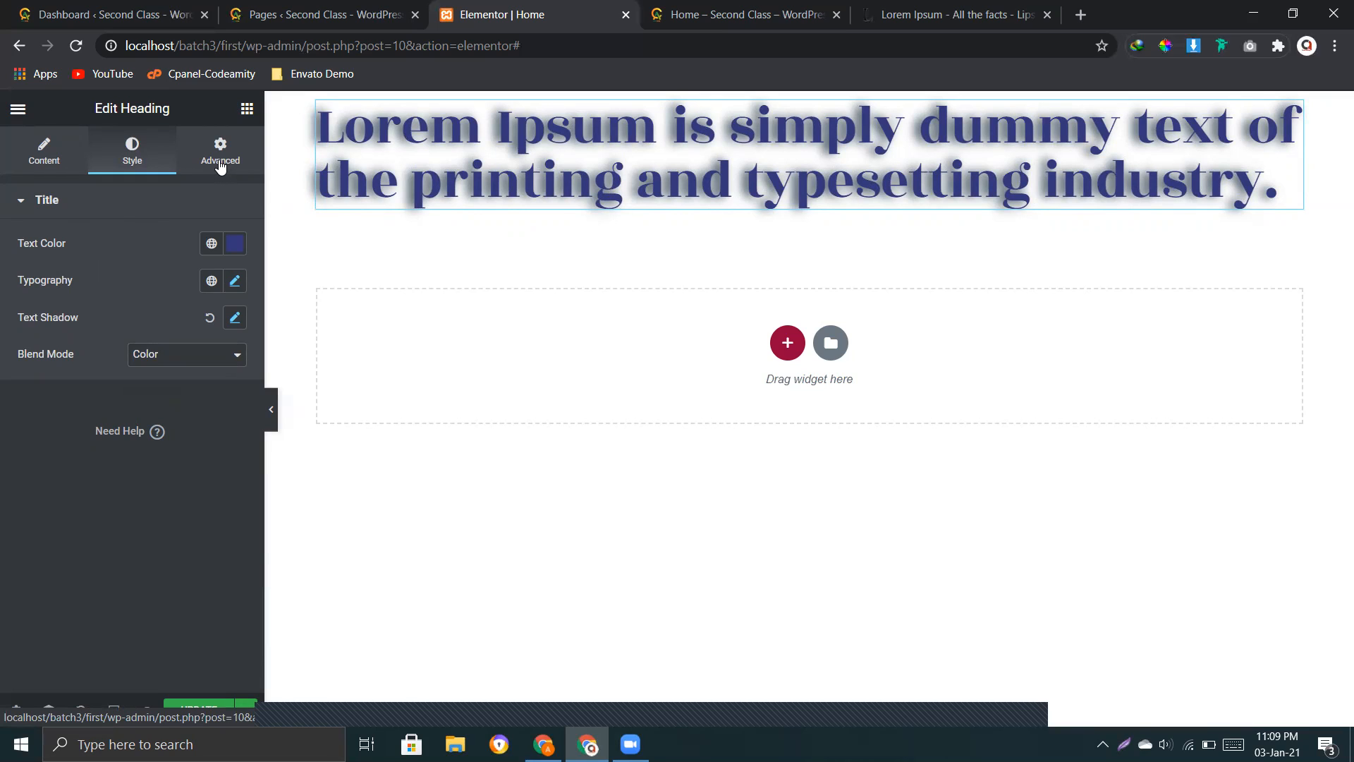
Step: View the heading's Advanced settings and compare editing the heading widget with editing its parent section
left_click(220, 162)
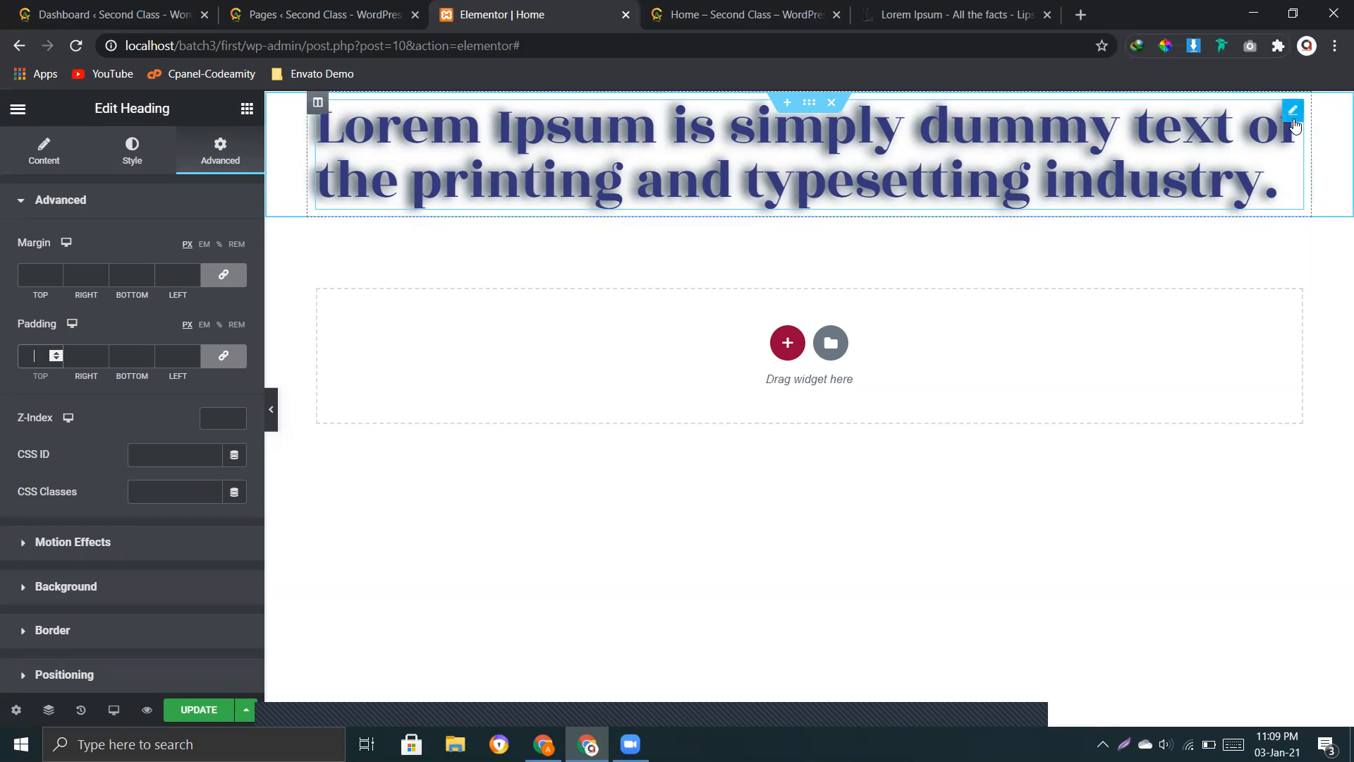
left_click(1257, 254)
right_click(715, 141)
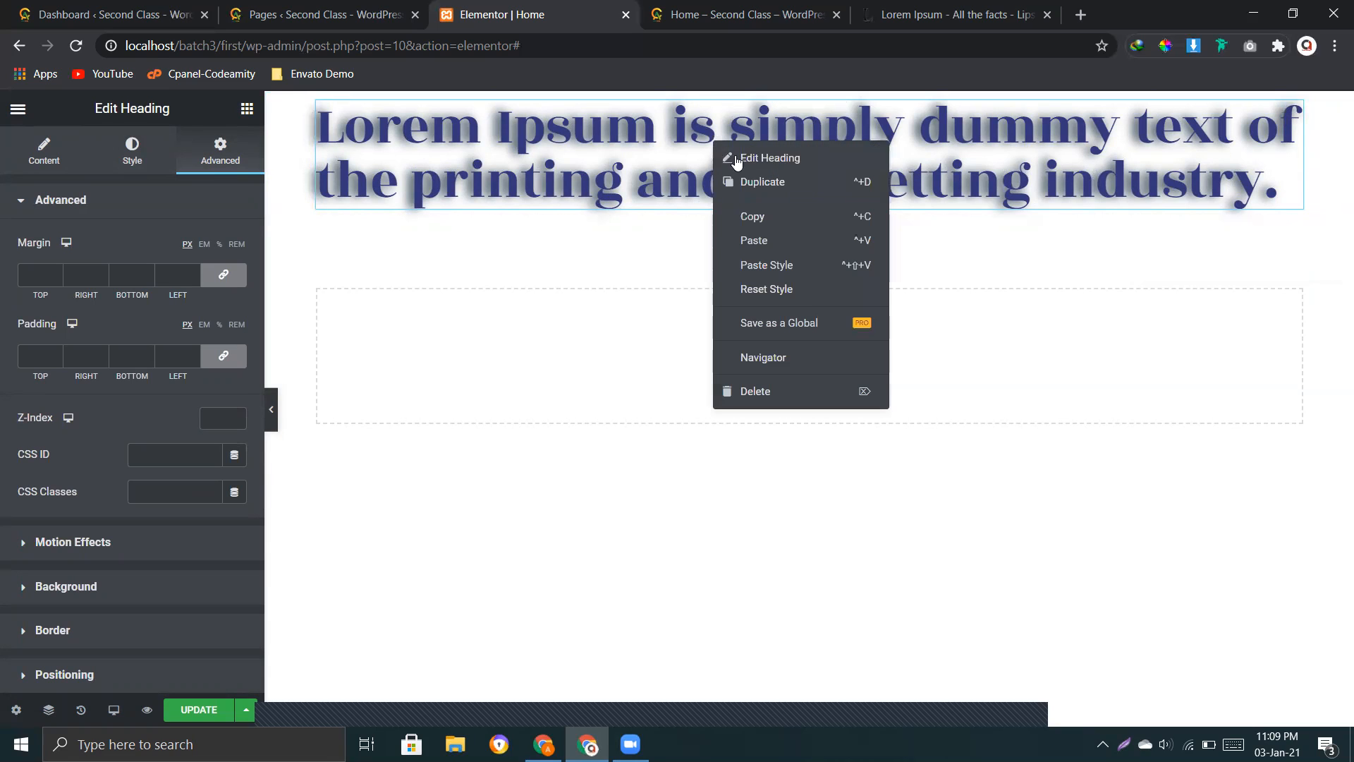
left_click(776, 159)
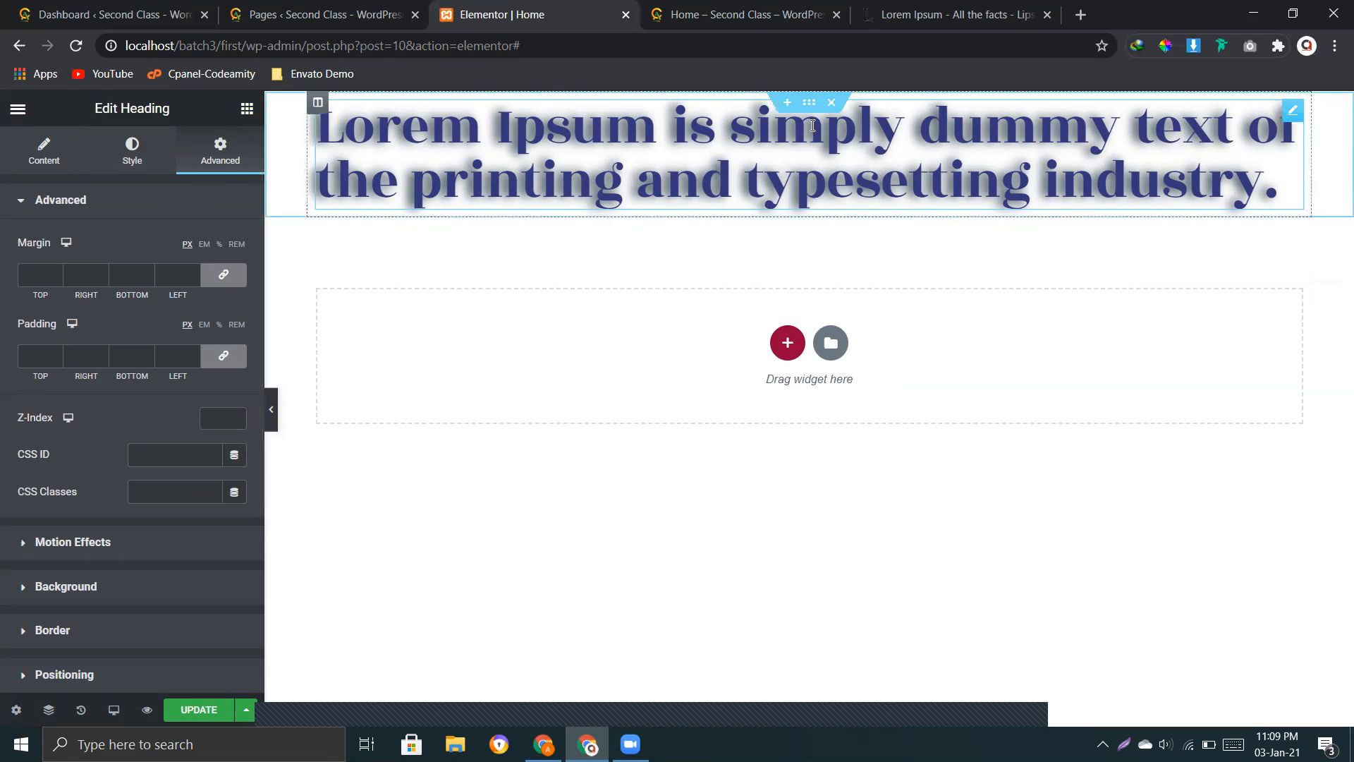
right_click(810, 104)
left_click(829, 123)
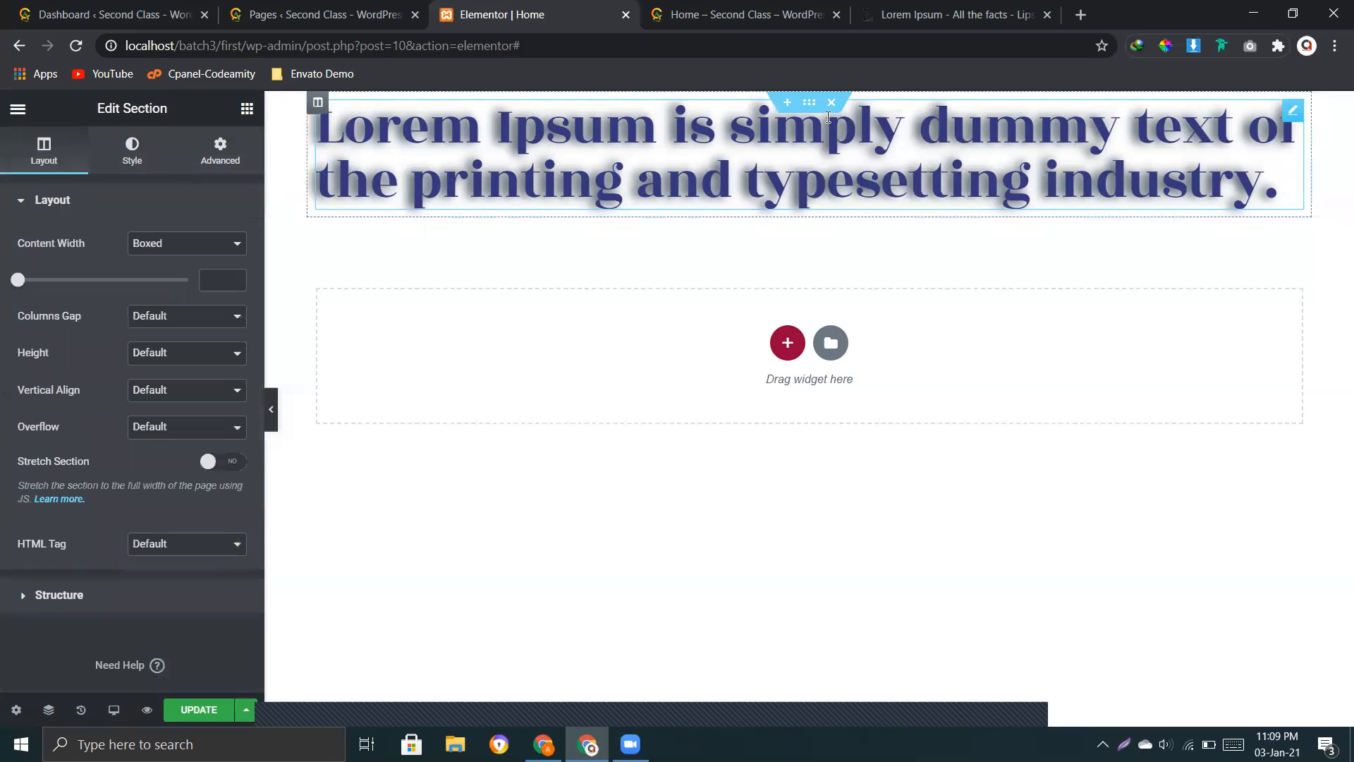
left_click_drag(96, 112, 168, 113)
left_click(367, 143)
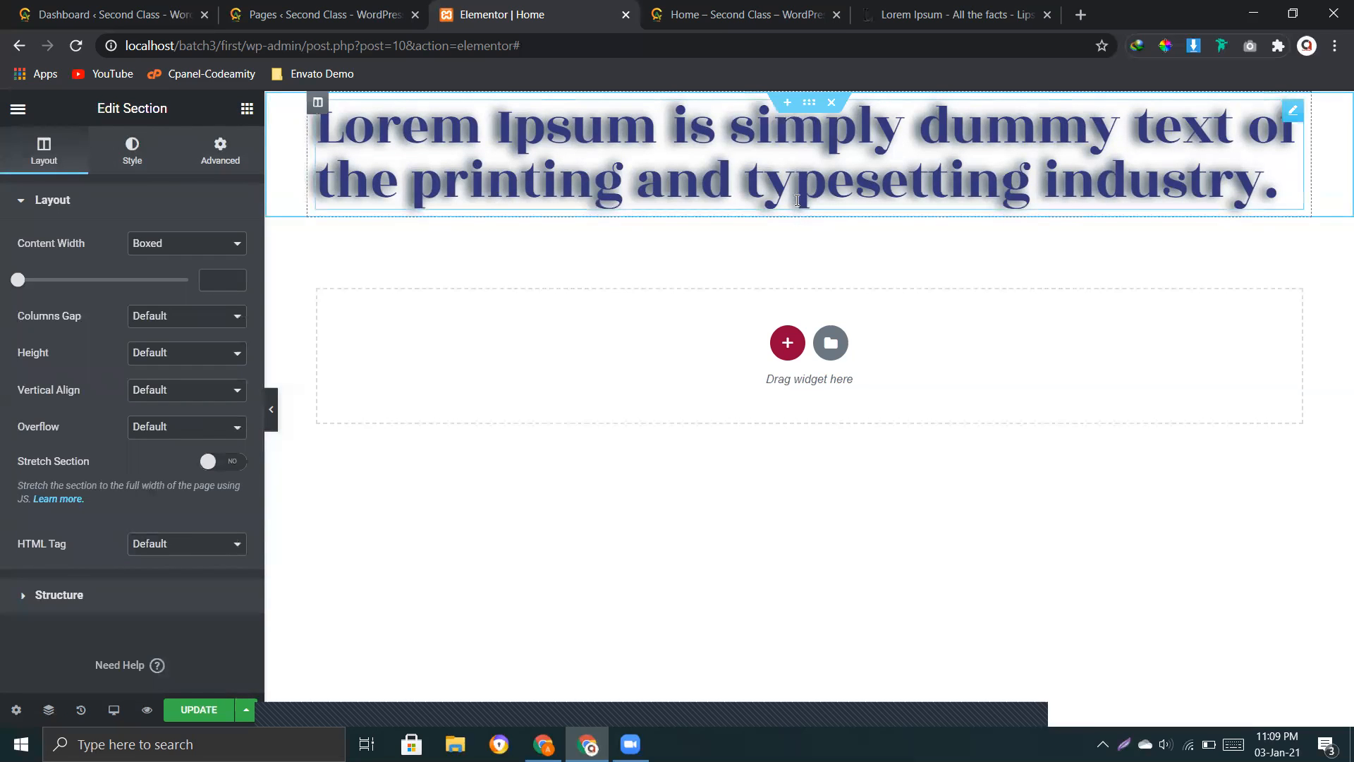
right_click(658, 143)
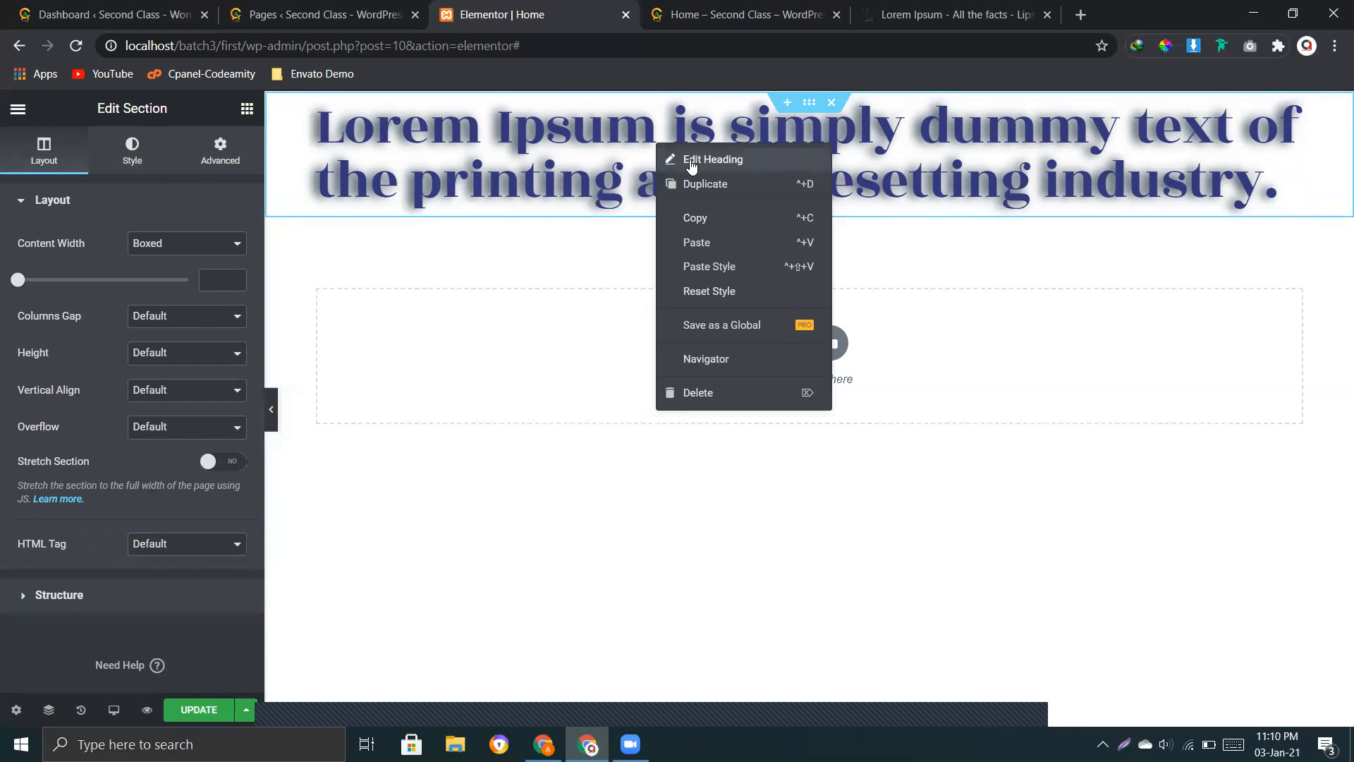
left_click(691, 163)
left_click_drag(181, 115, 94, 118)
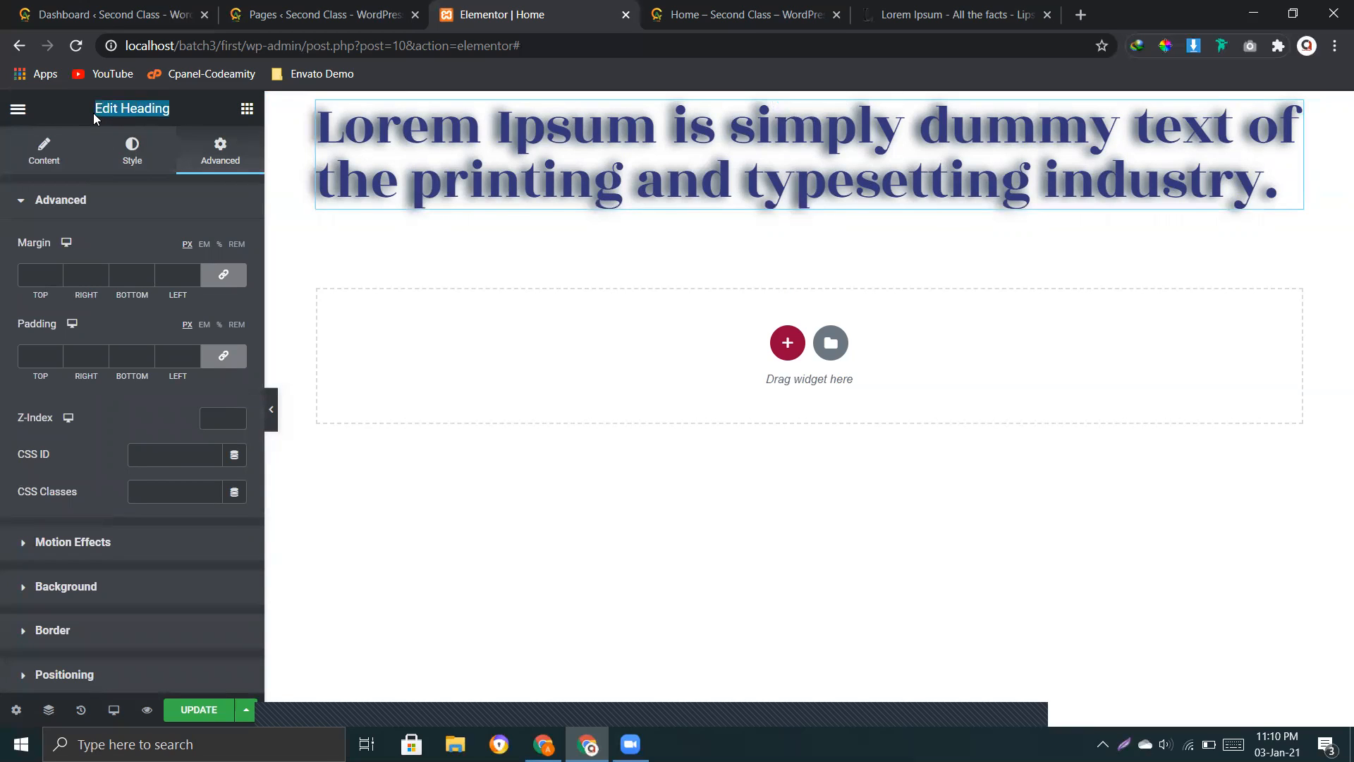
left_click(162, 109)
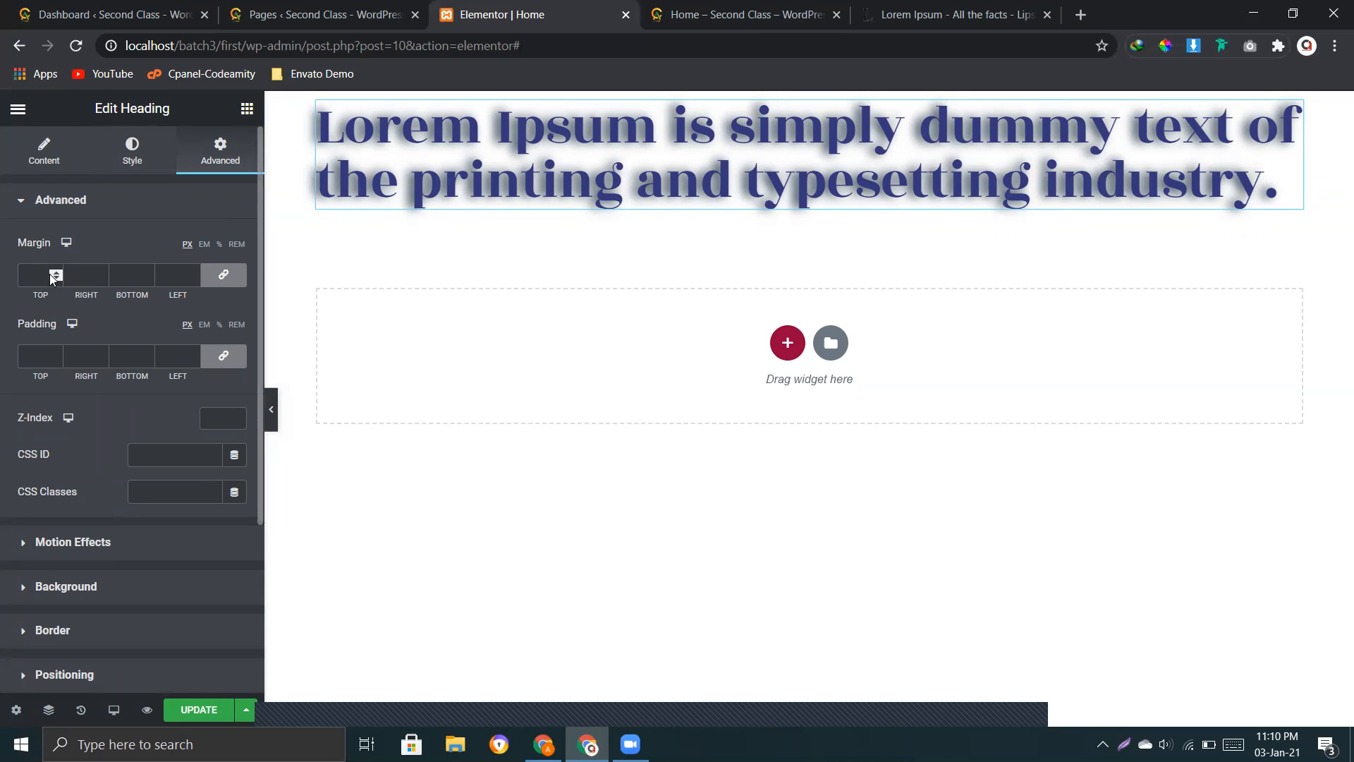
Step: Try a linked margin of 54 px on all sides of the heading and clear it
left_click_drag(54, 273, 54, 276)
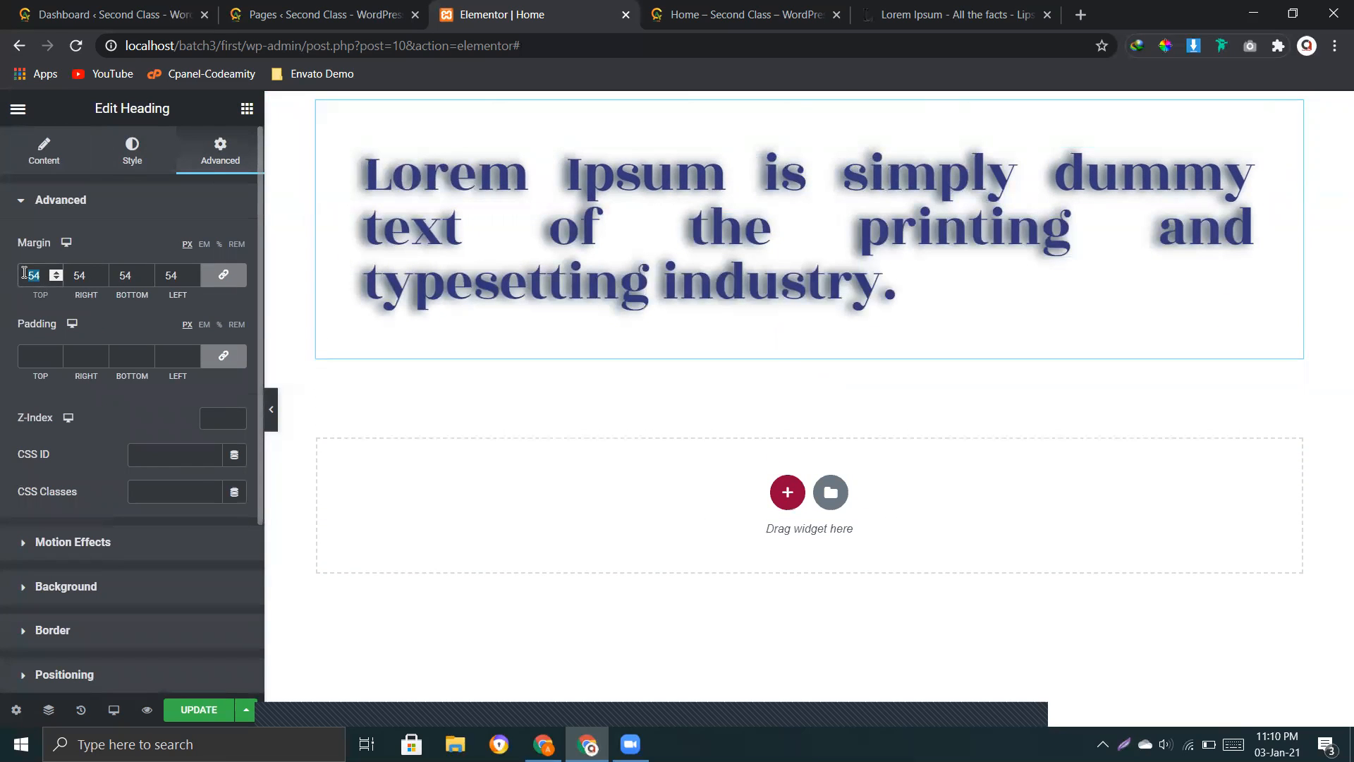
key("BackSpace")
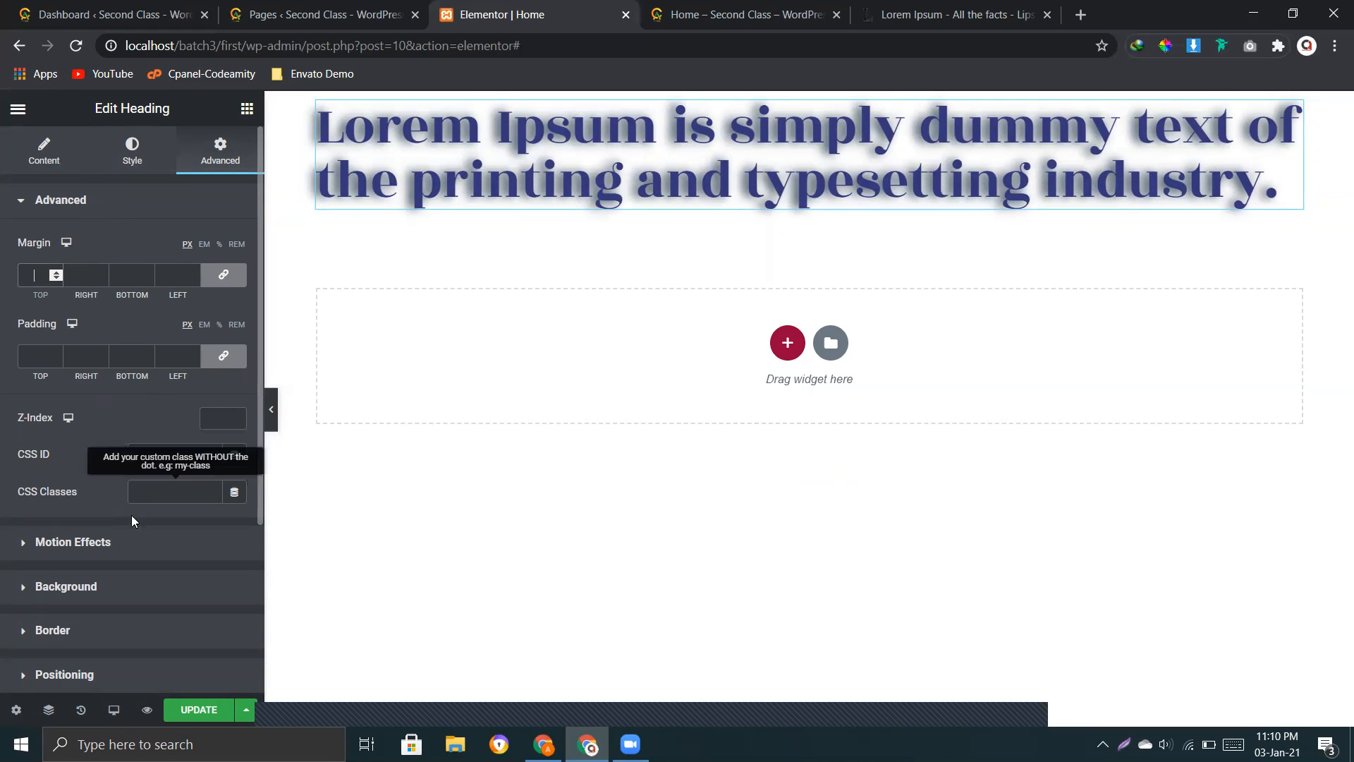
Step: Give the heading widget a classic background in the olive green colour #7F9F2B
scroll(75, 489, "down", 2)
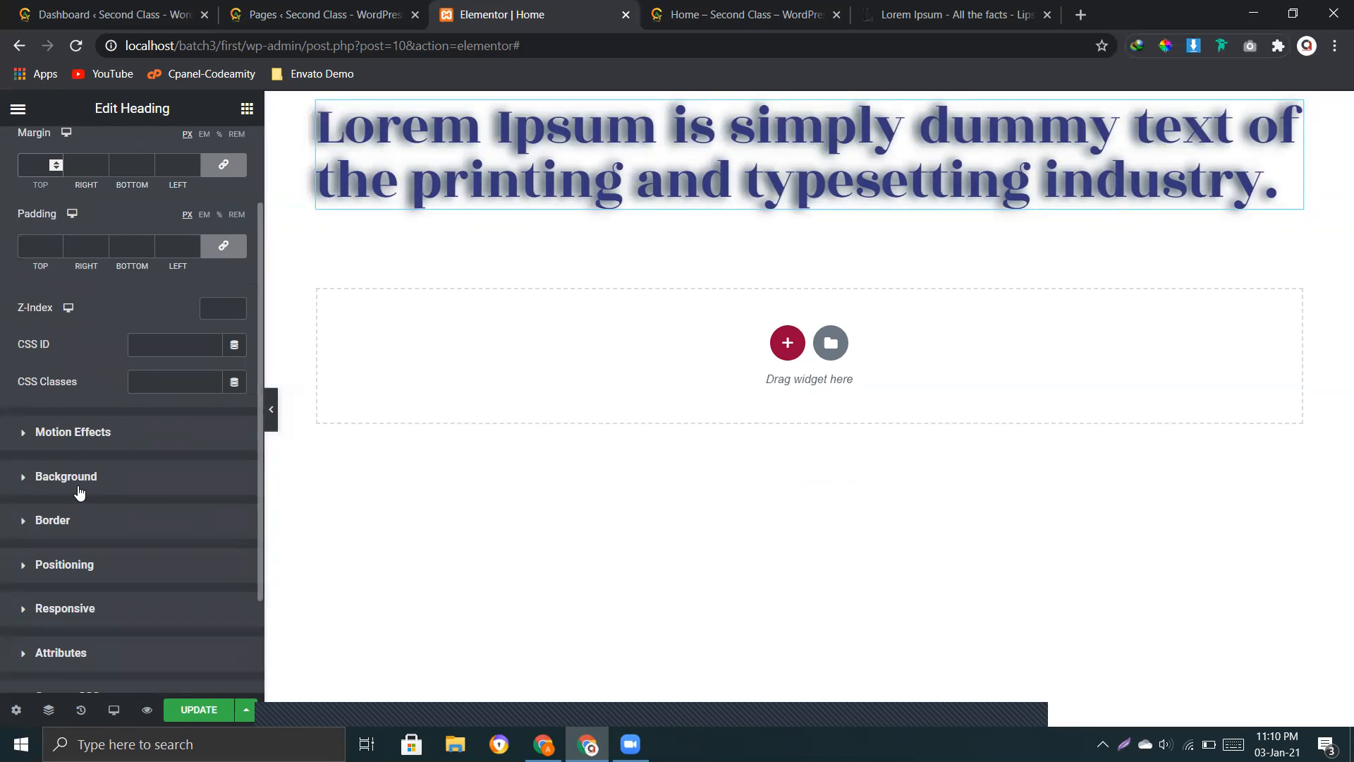
left_click(78, 460)
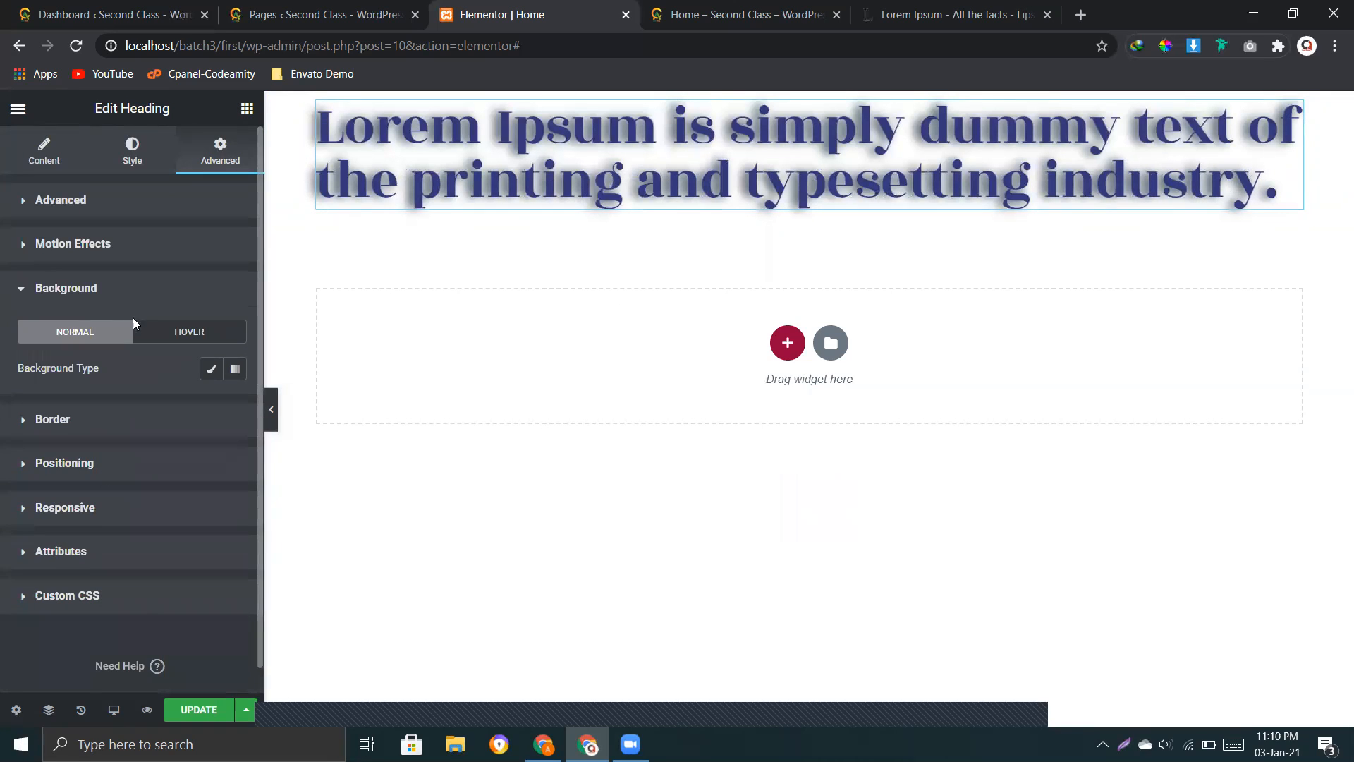
left_click(74, 288)
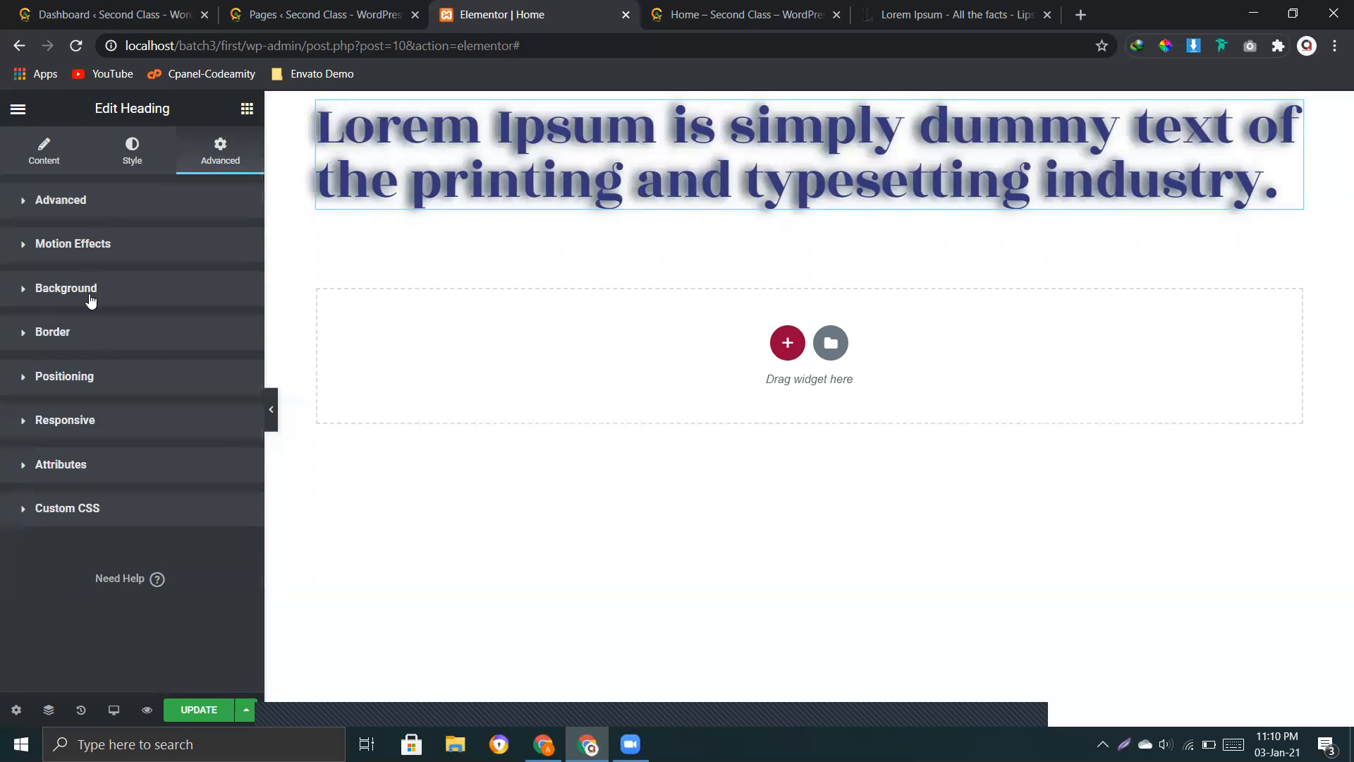
left_click(68, 302)
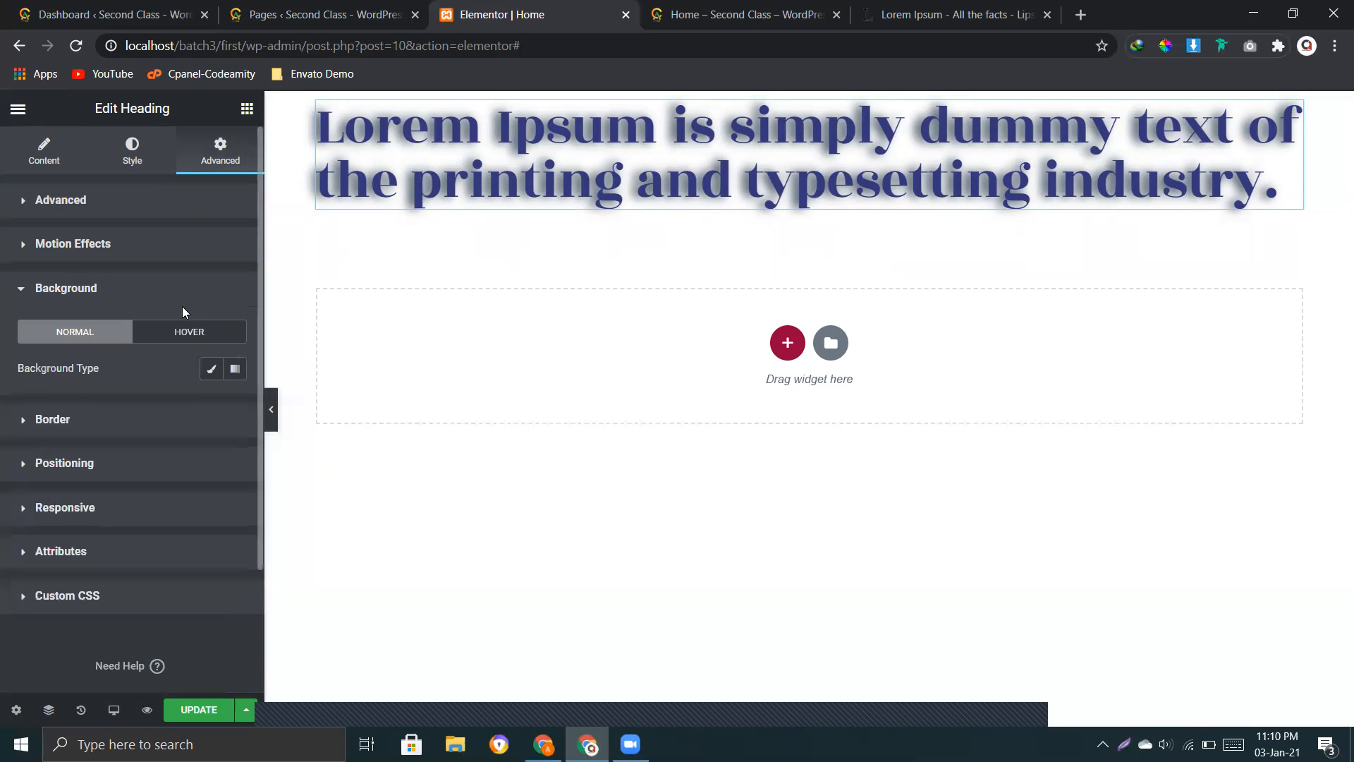
left_click(211, 368)
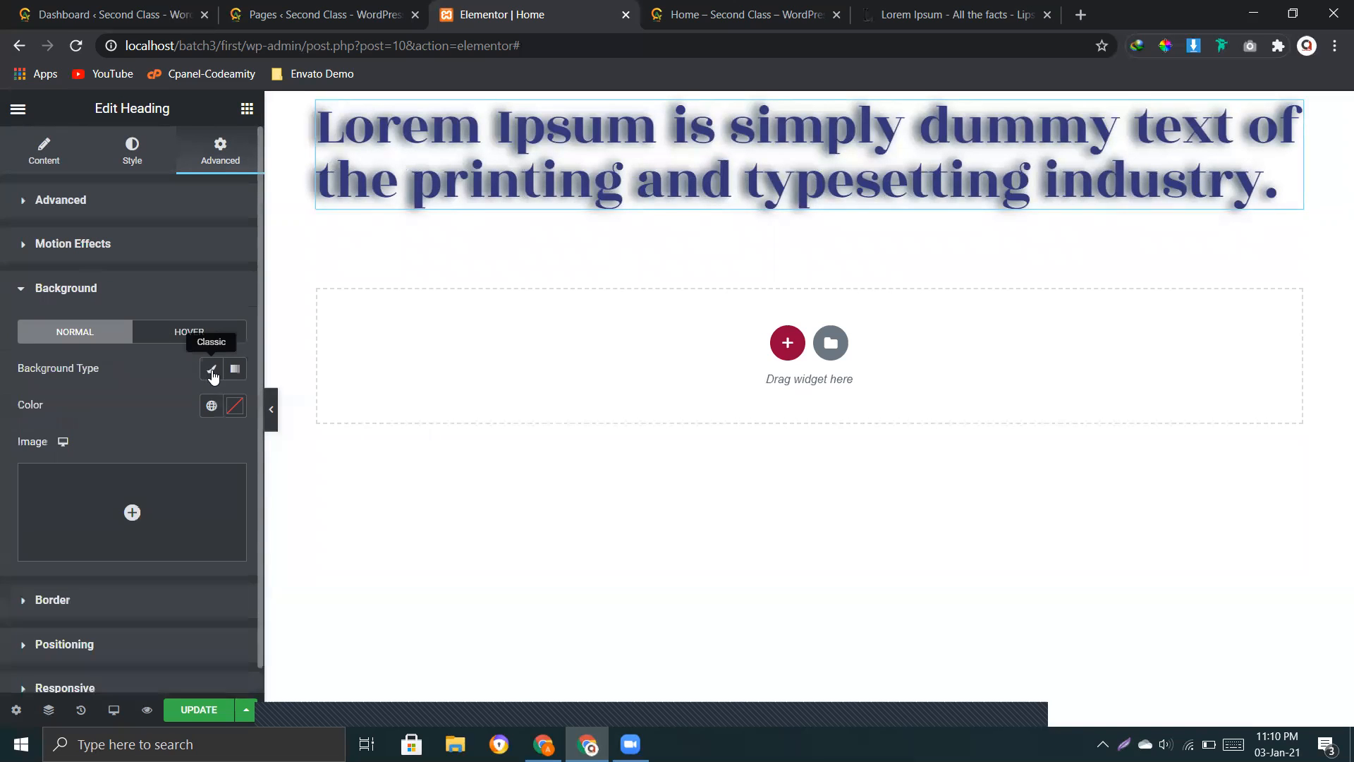
left_click(235, 406)
left_click(179, 524)
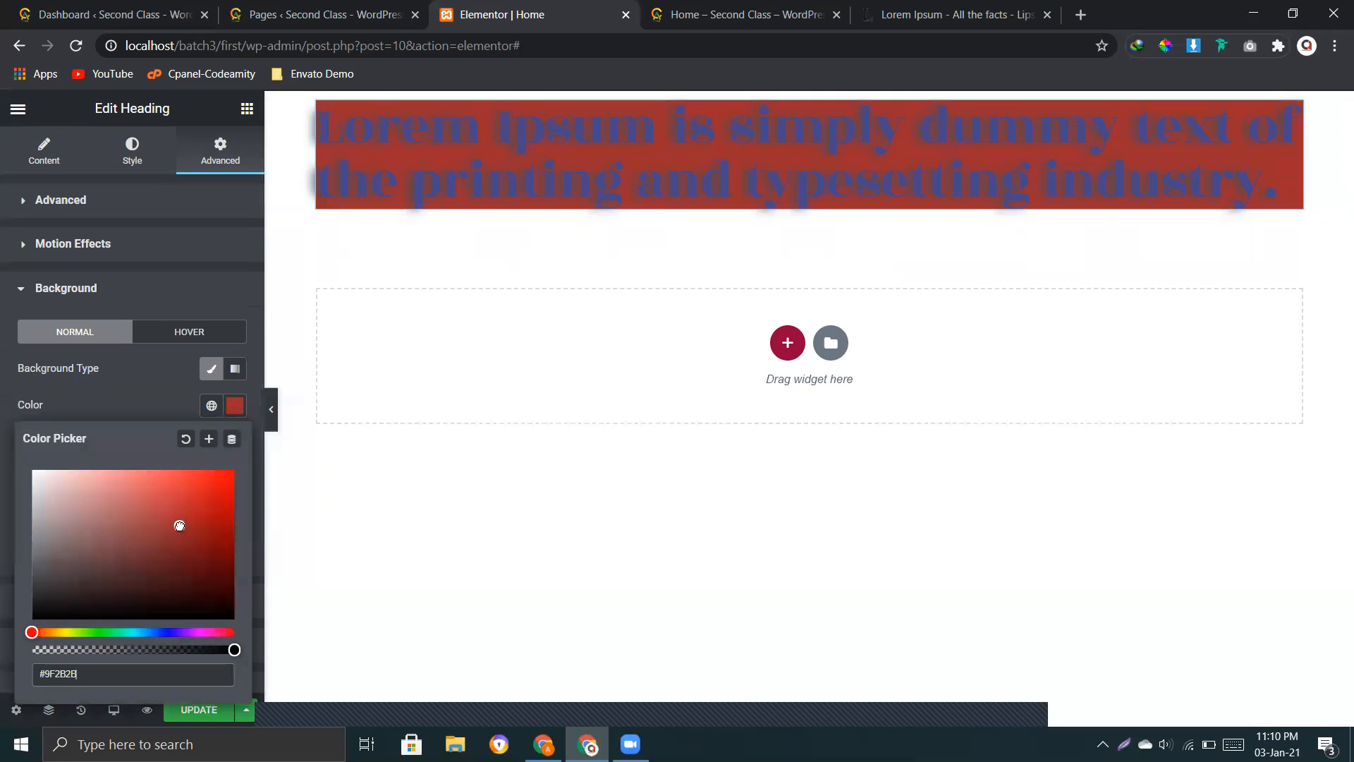
left_click_drag(36, 633, 75, 633)
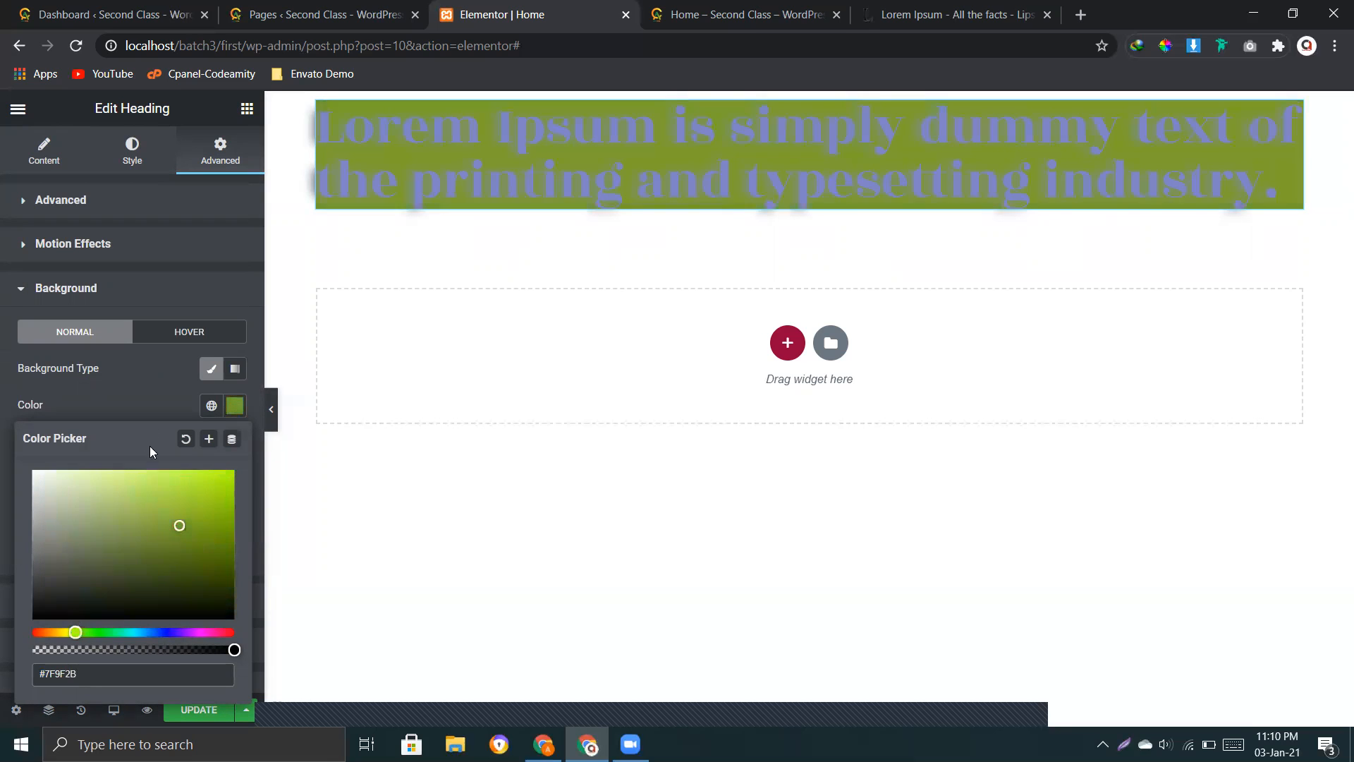
left_click(123, 232)
Step: Change the heading's text colour to the pale pink #ECDFDA
left_click(132, 152)
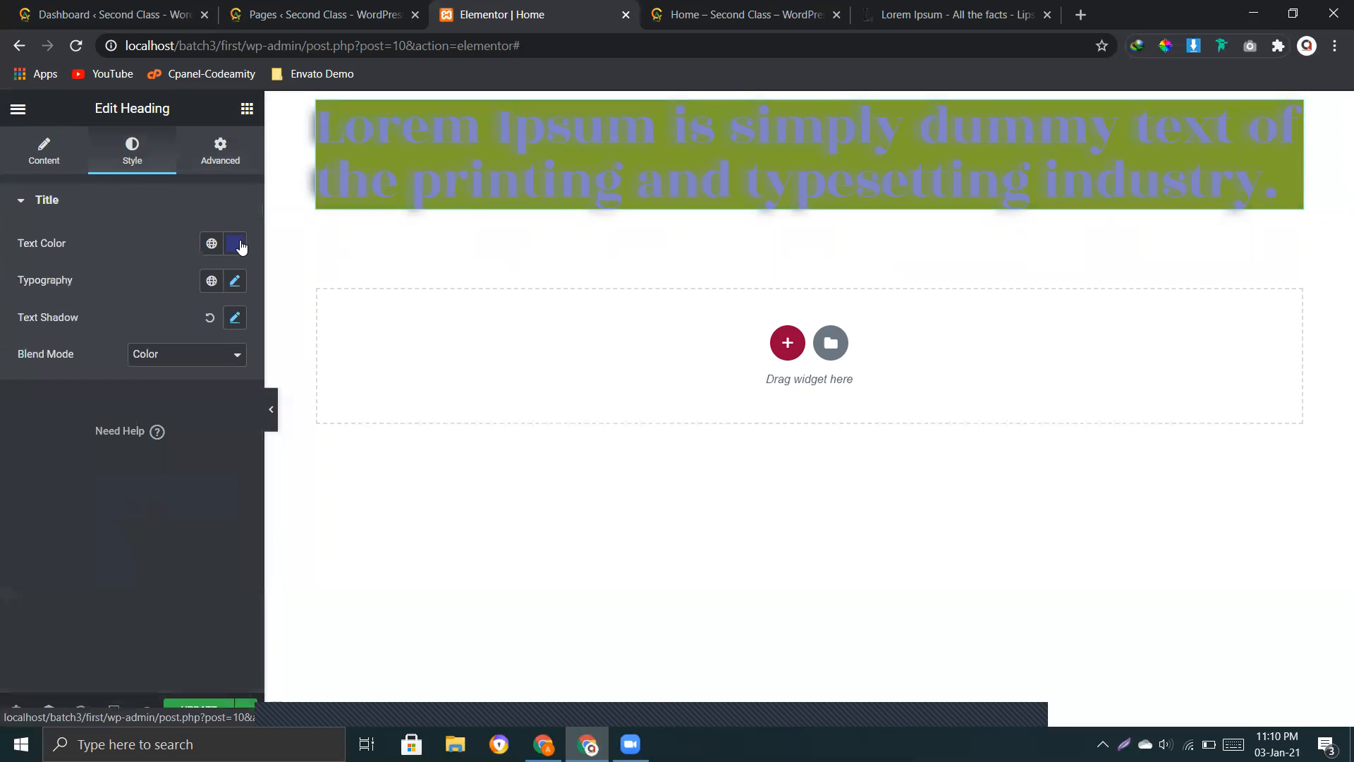
left_click(236, 244)
left_click_drag(166, 470, 42, 467)
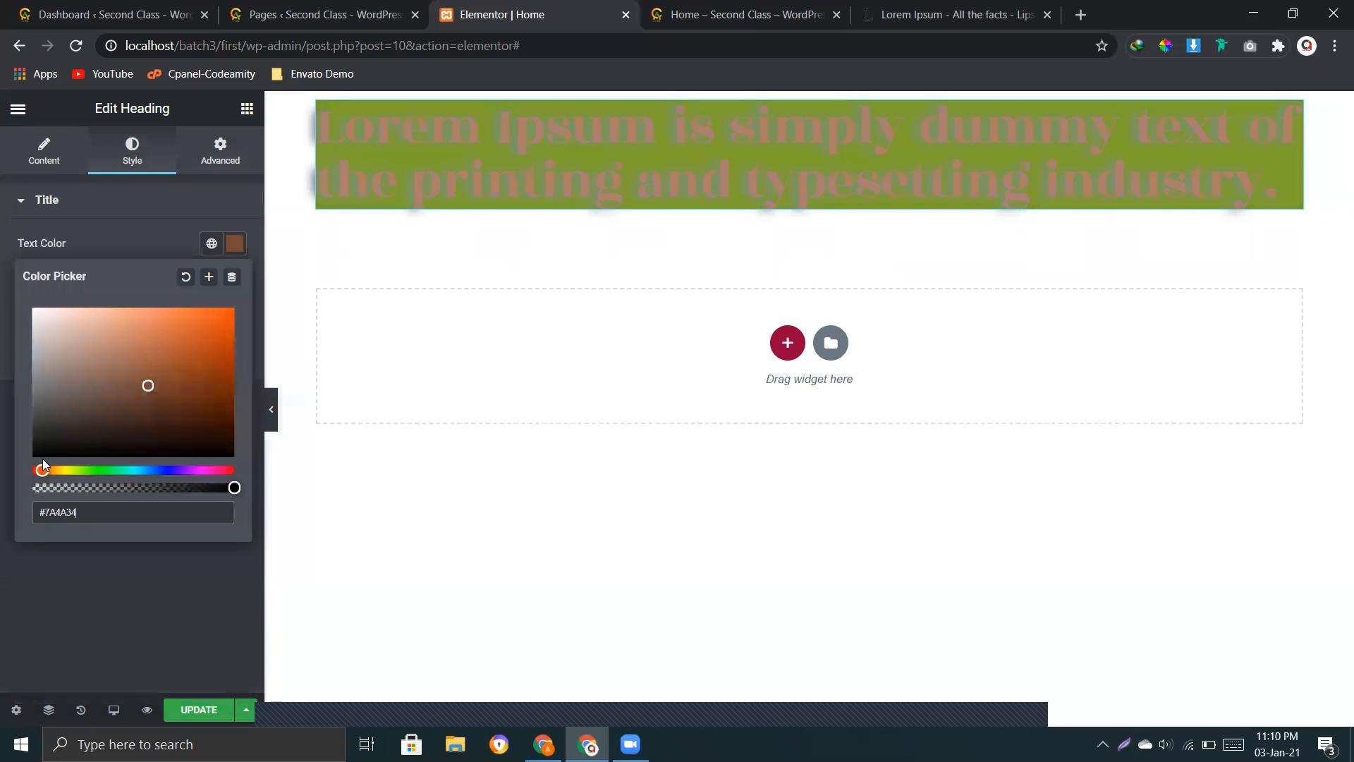
left_click_drag(148, 385, 48, 319)
left_click(104, 235)
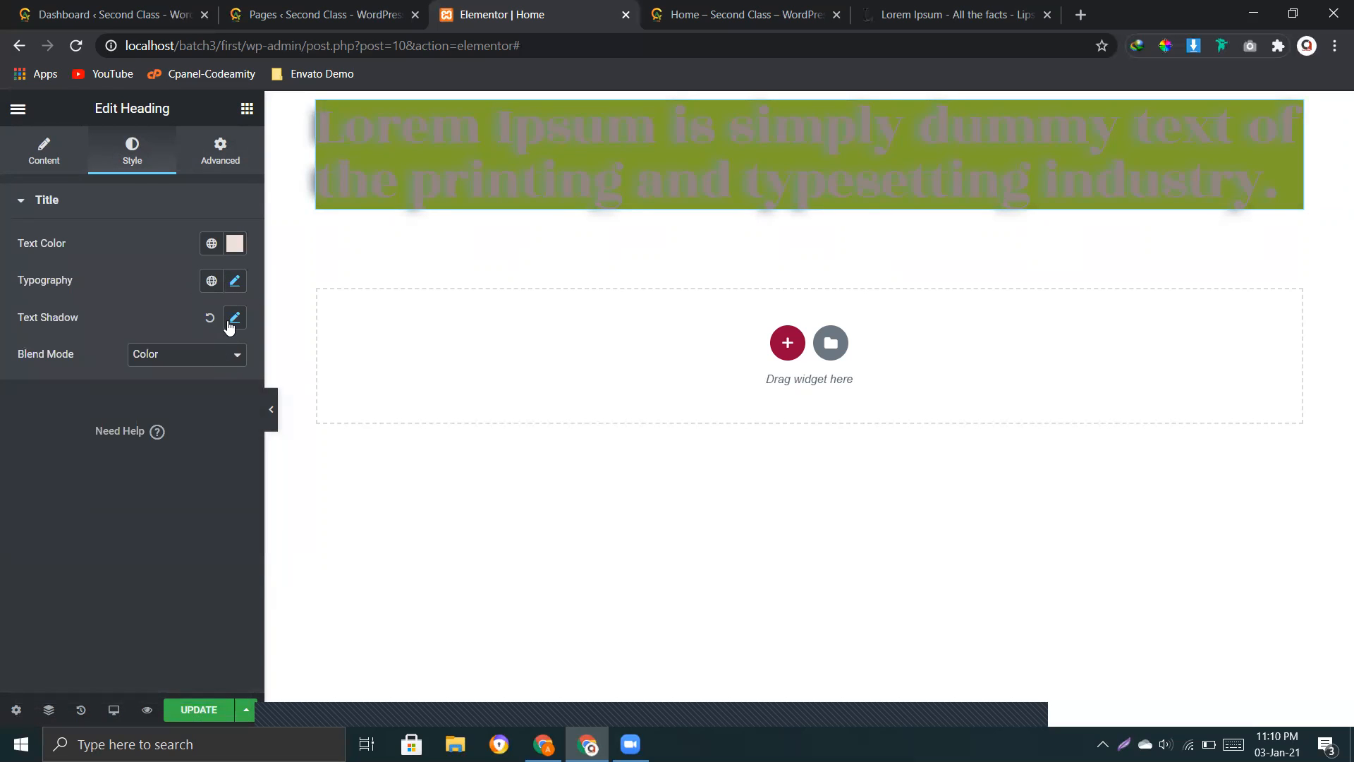
Step: Lower the opacity of the heading's text shadow colour and reset the text shadow to its default
left_click(231, 324)
left_click(220, 366)
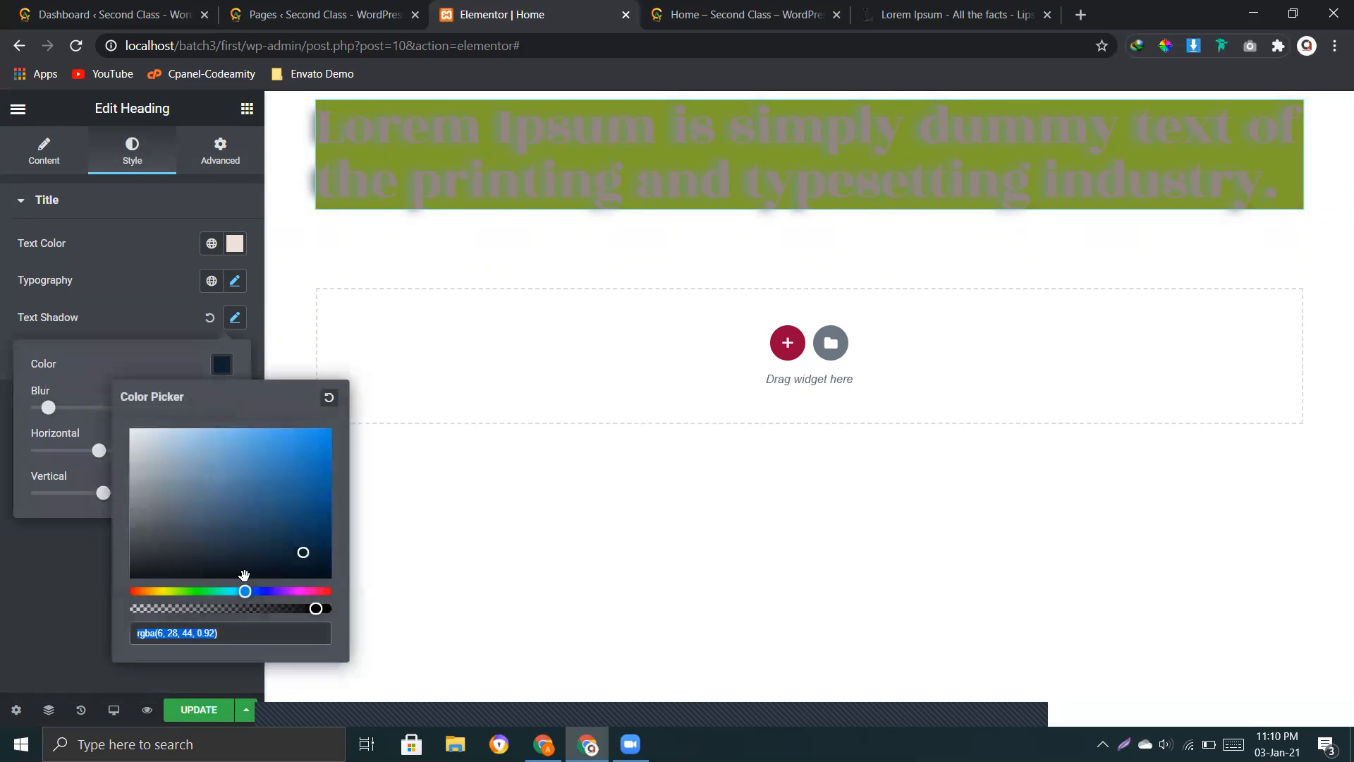
left_click_drag(316, 608, 134, 608)
left_click(139, 299)
left_click(210, 318)
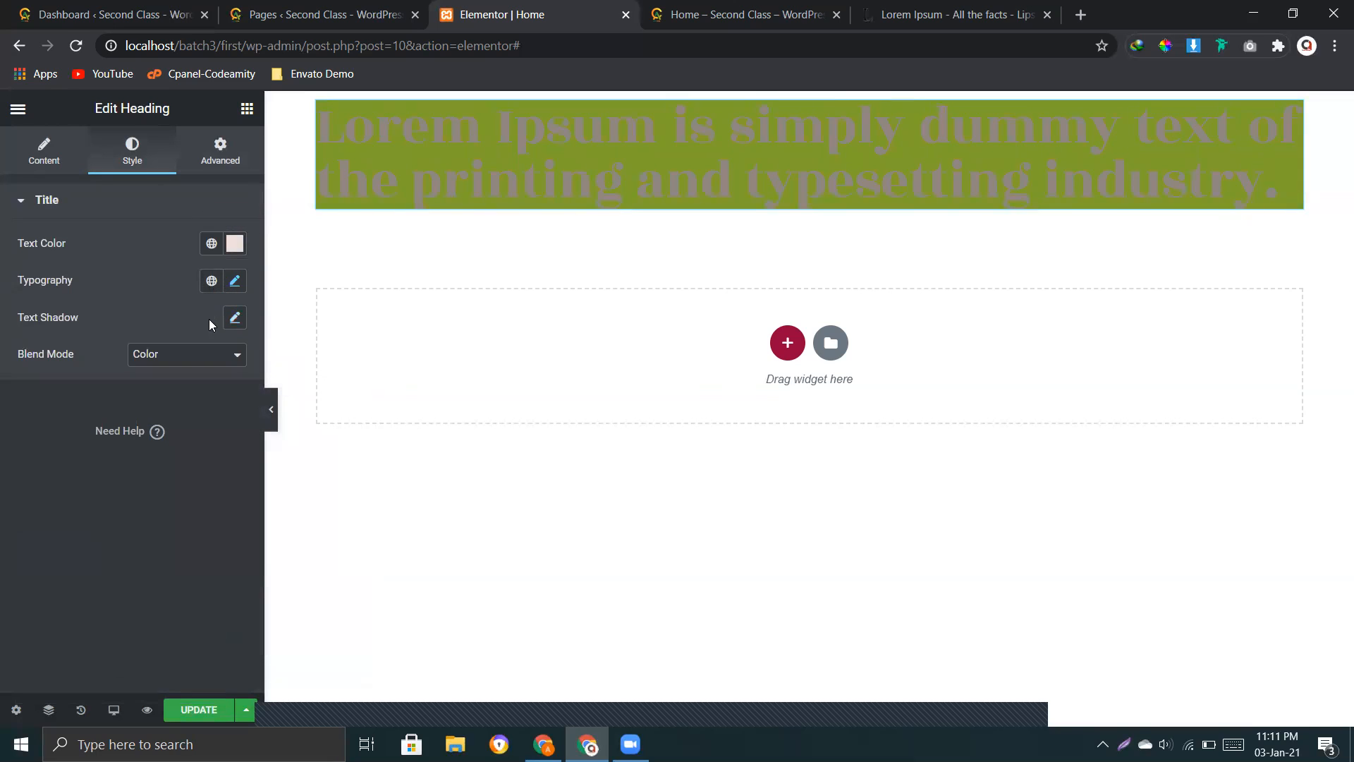
Step: Change the heading's text colour to a dark red
left_click(235, 243)
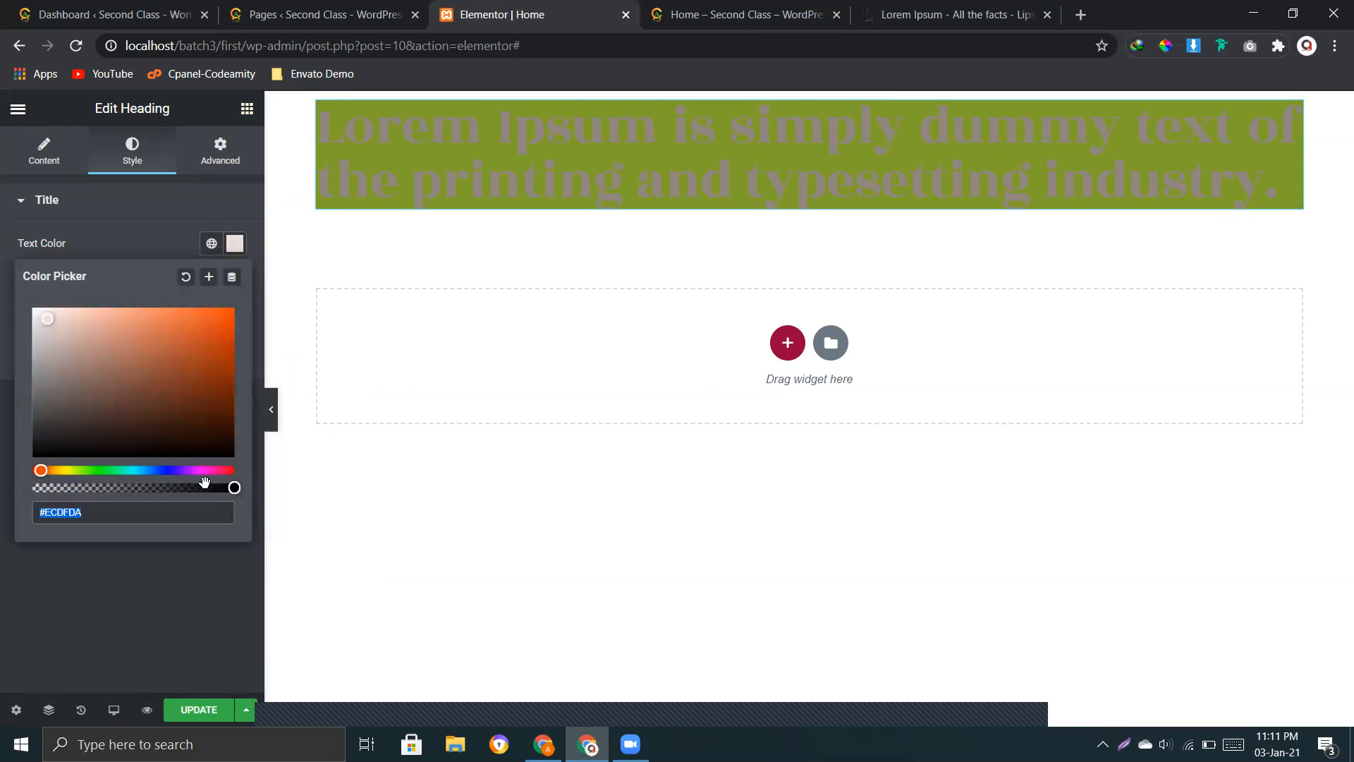
mouse_move(224, 489)
left_mouse_down()
mouse_move(54, 488)
mouse_move(250, 491)
left_mouse_up()
left_click_drag(40, 470, 18, 472)
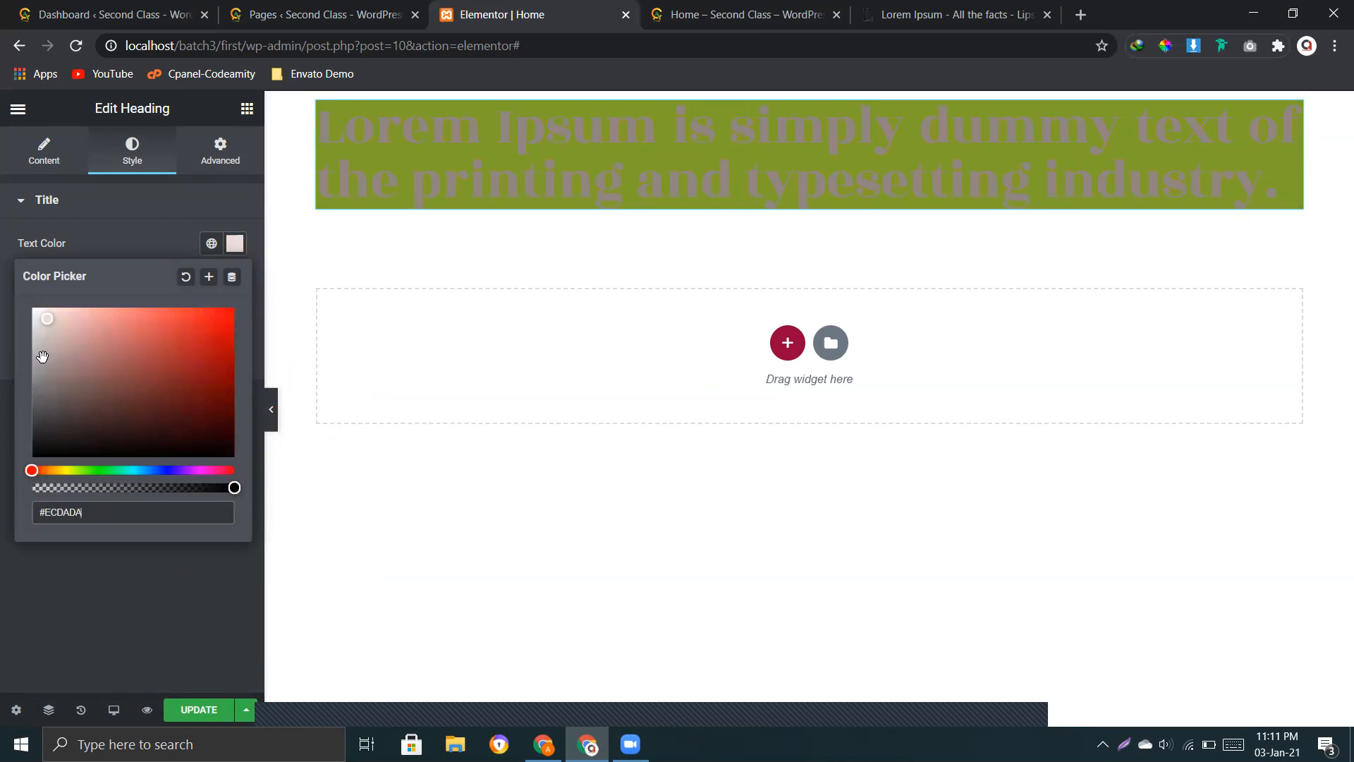
type("FFFFFF")
left_click_drag(61, 379, 142, 409)
left_click(137, 206)
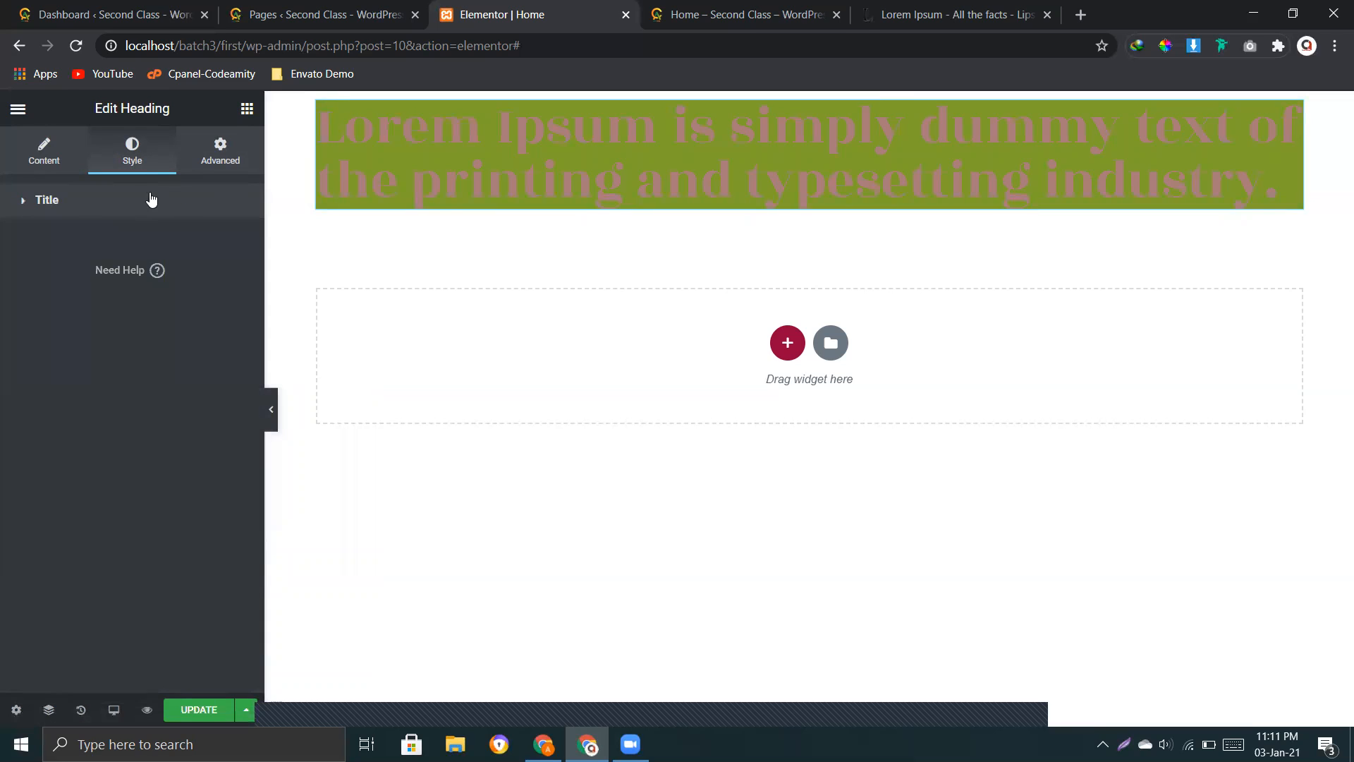
left_click(130, 202)
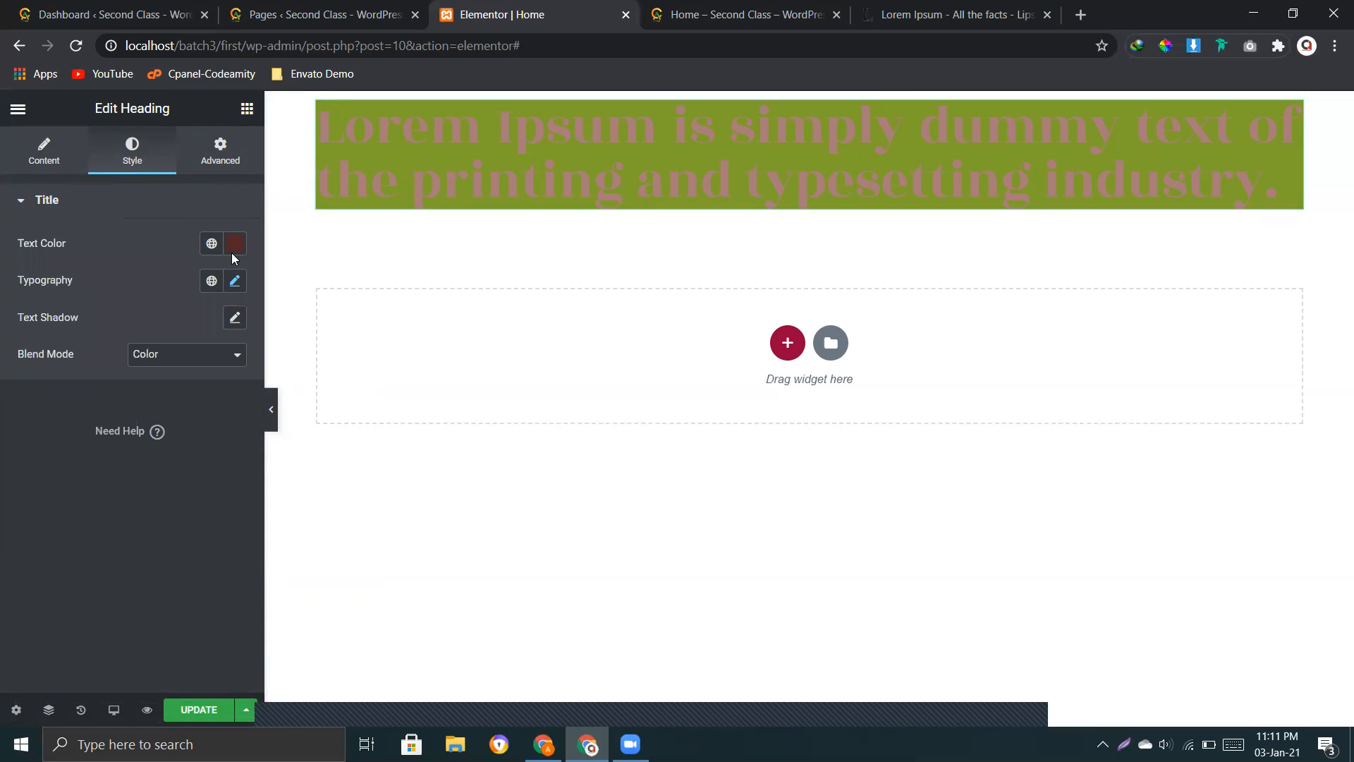
Step: Open the heading's typography settings and look through the font options
left_click(235, 285)
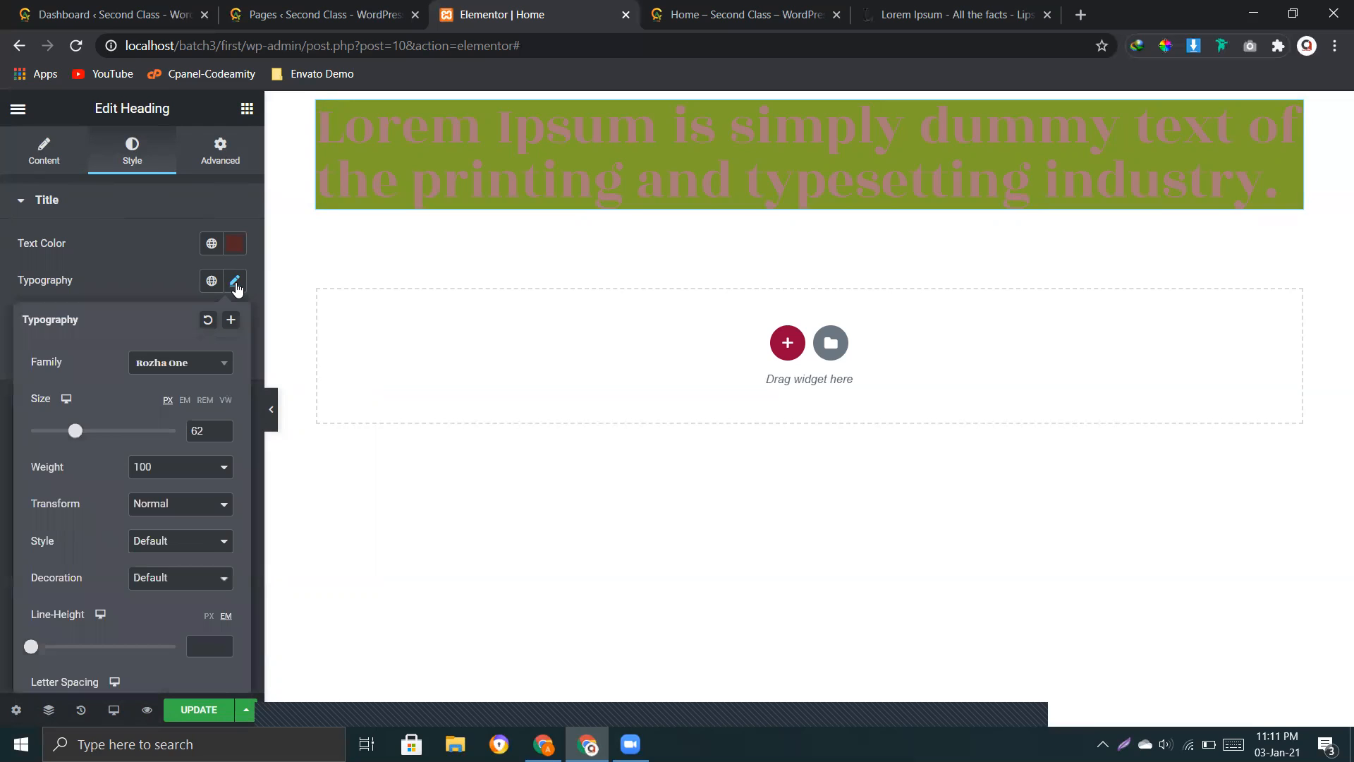
scroll(187, 395, "down", 1)
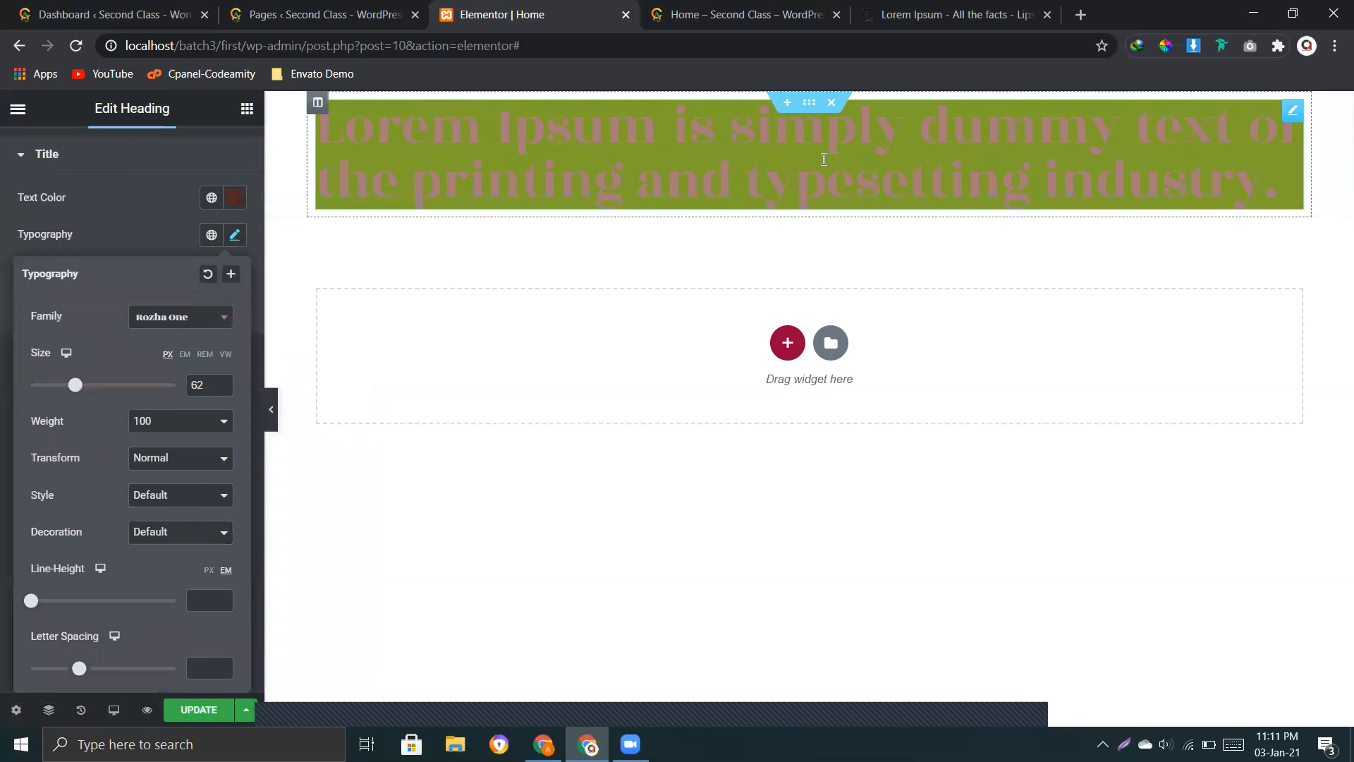
Step: Close the typography settings and give the heading a classic black background (#000000) in its advanced settings
left_click(761, 150)
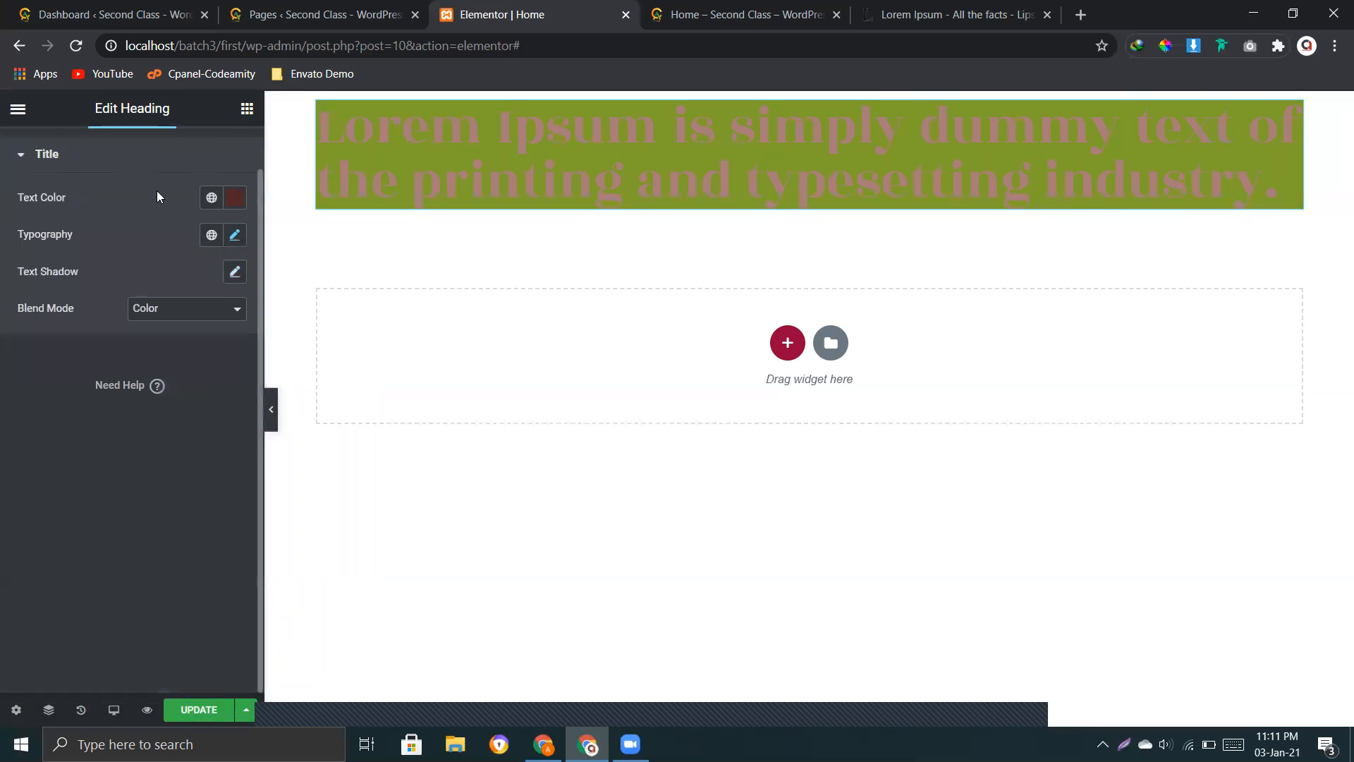
scroll(169, 211, "up", 1)
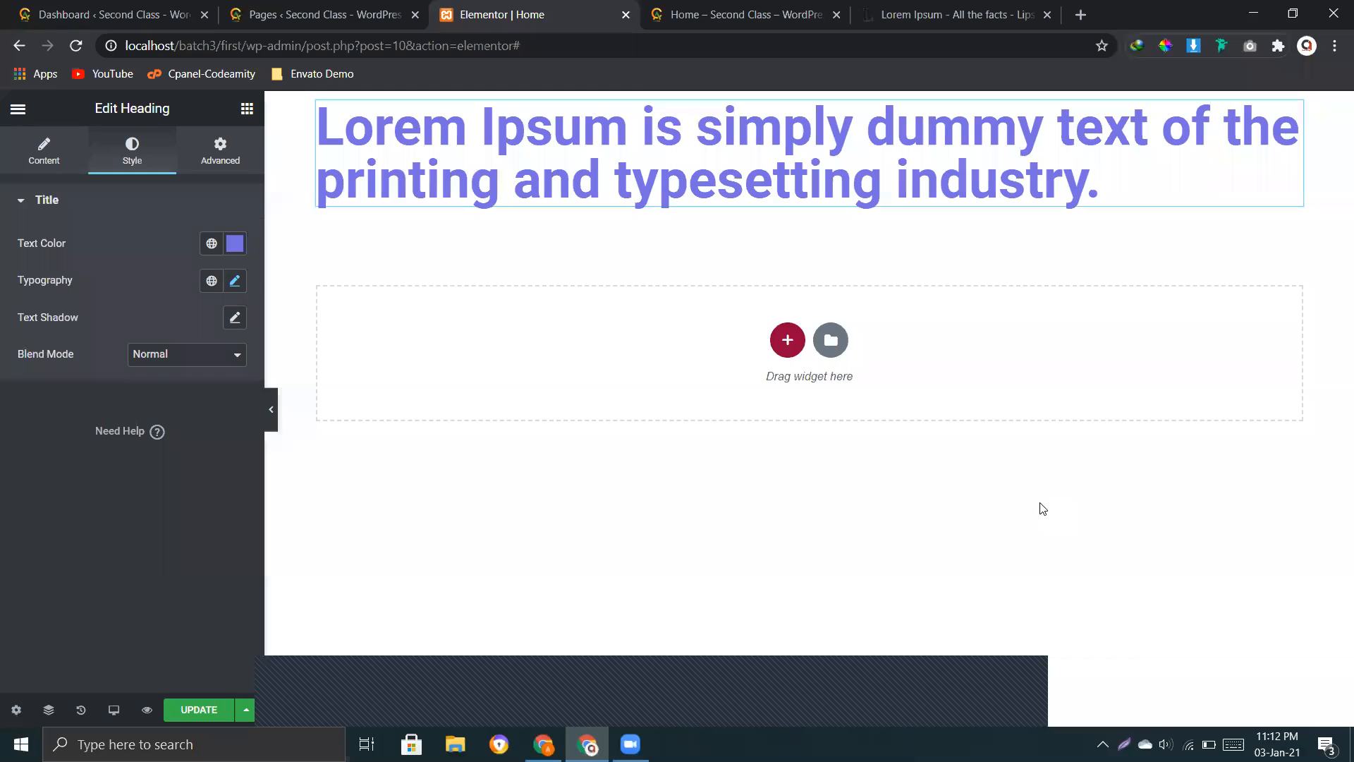
left_click(220, 151)
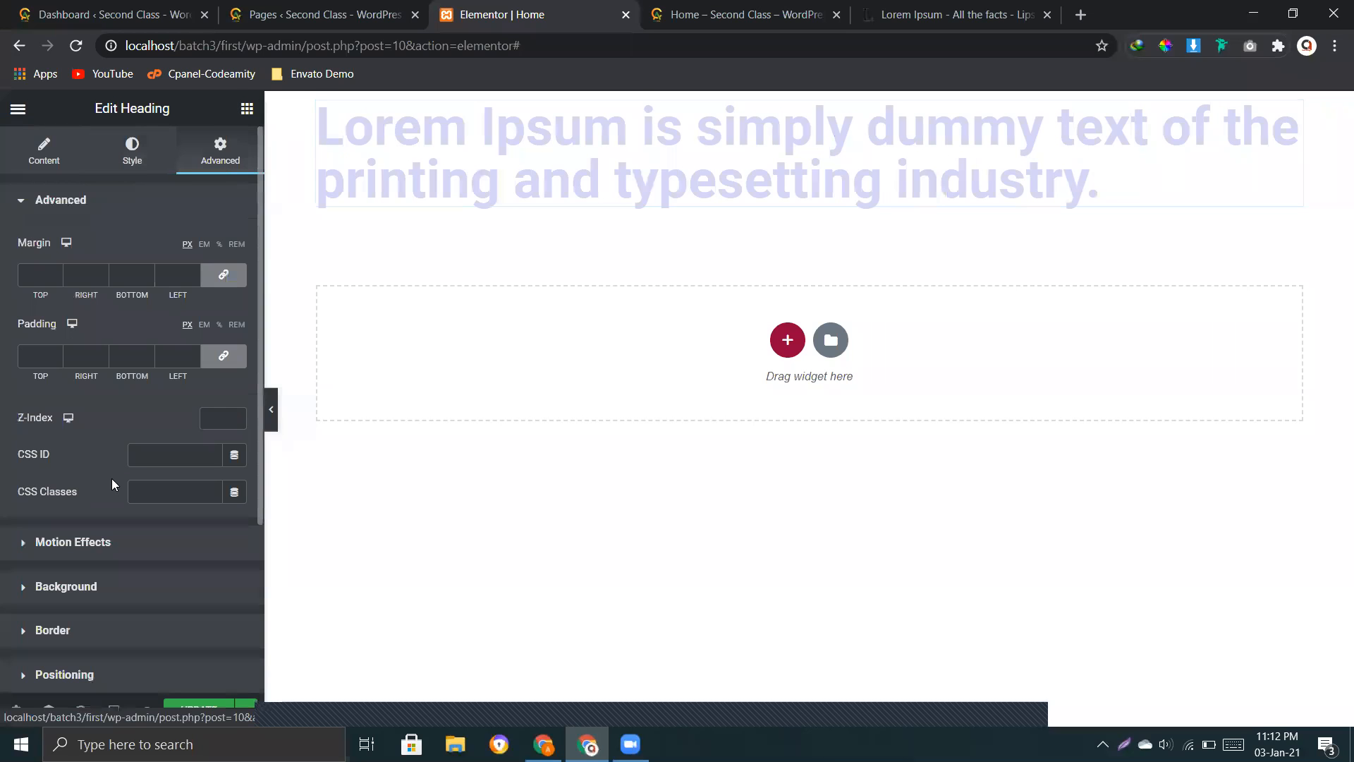
left_click(79, 599)
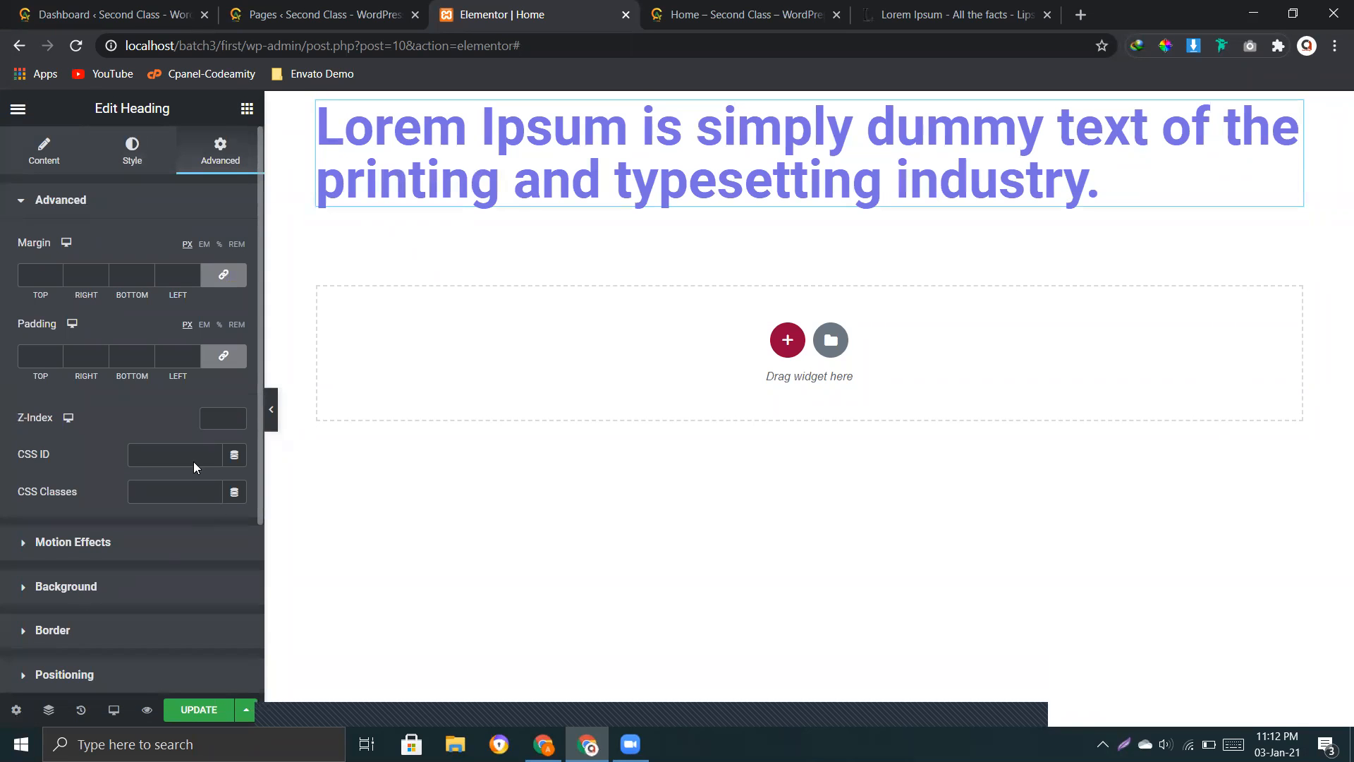
left_click(214, 369)
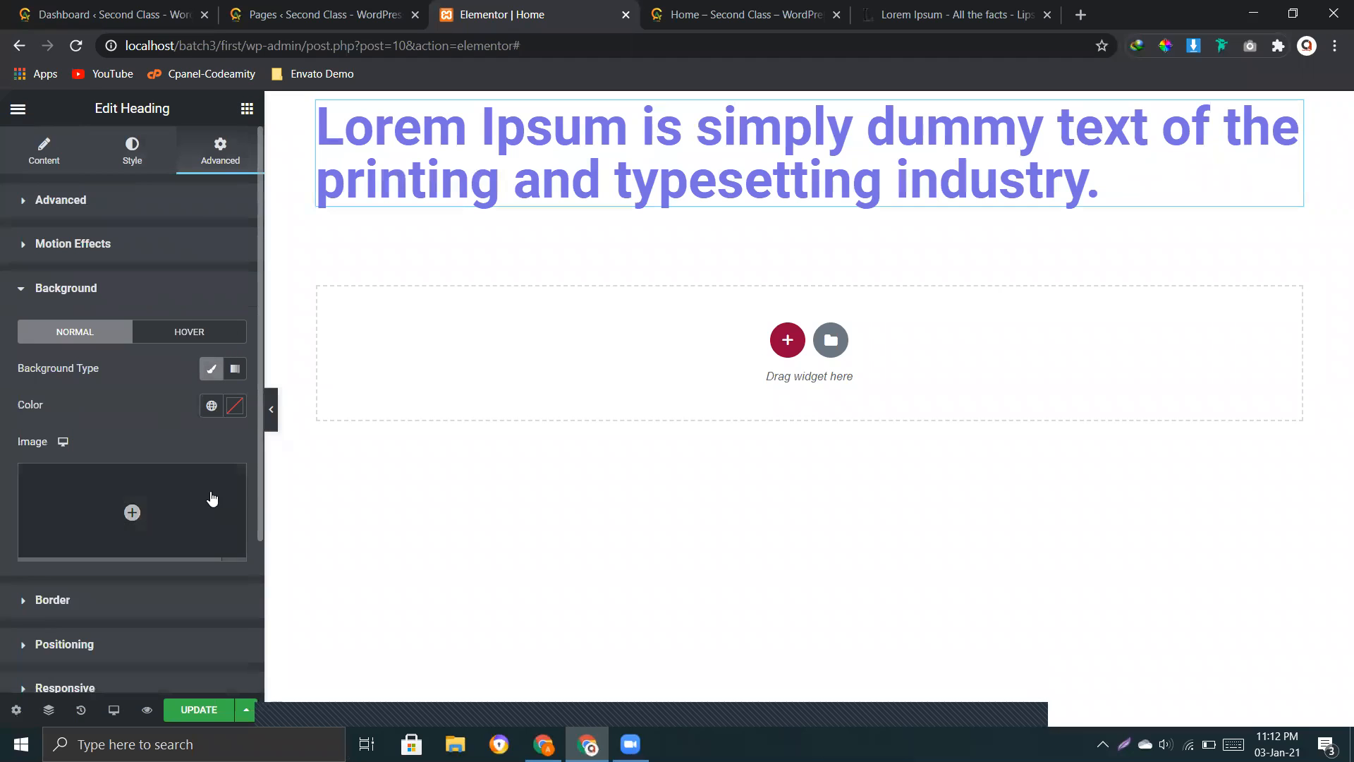
left_click(234, 405)
left_click(145, 582)
left_click(62, 521)
left_click(157, 583)
left_click_drag(169, 610, 182, 620)
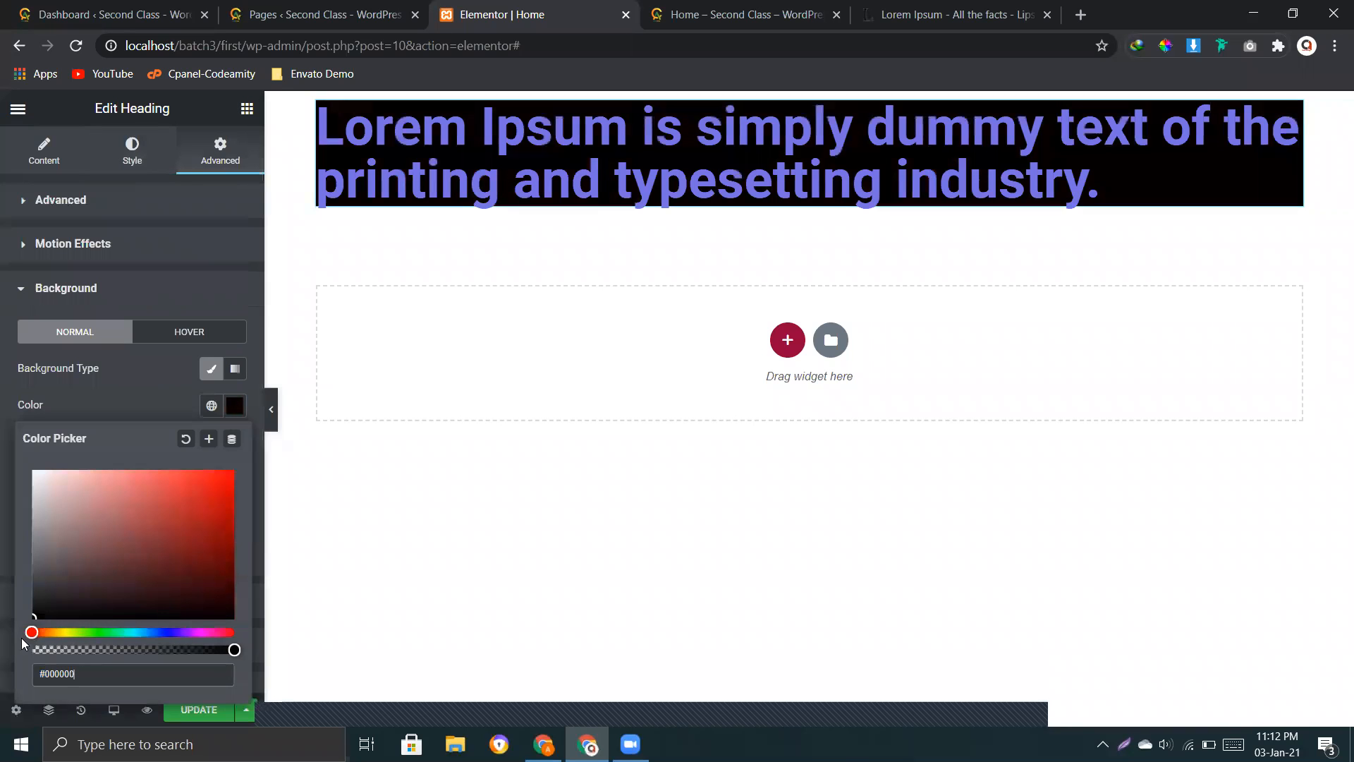
left_click(124, 395)
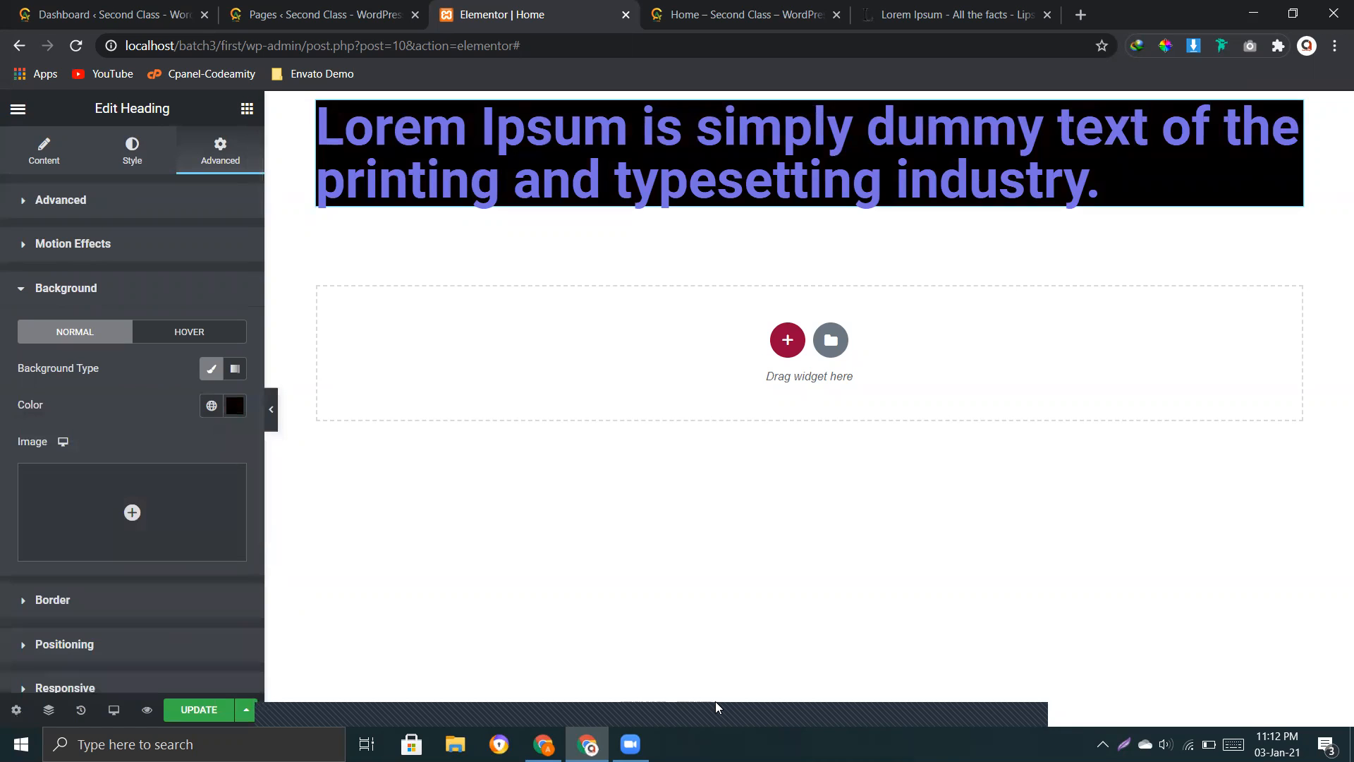
Step: Set the heading's margin to 50 px on all four sides
left_click(82, 201)
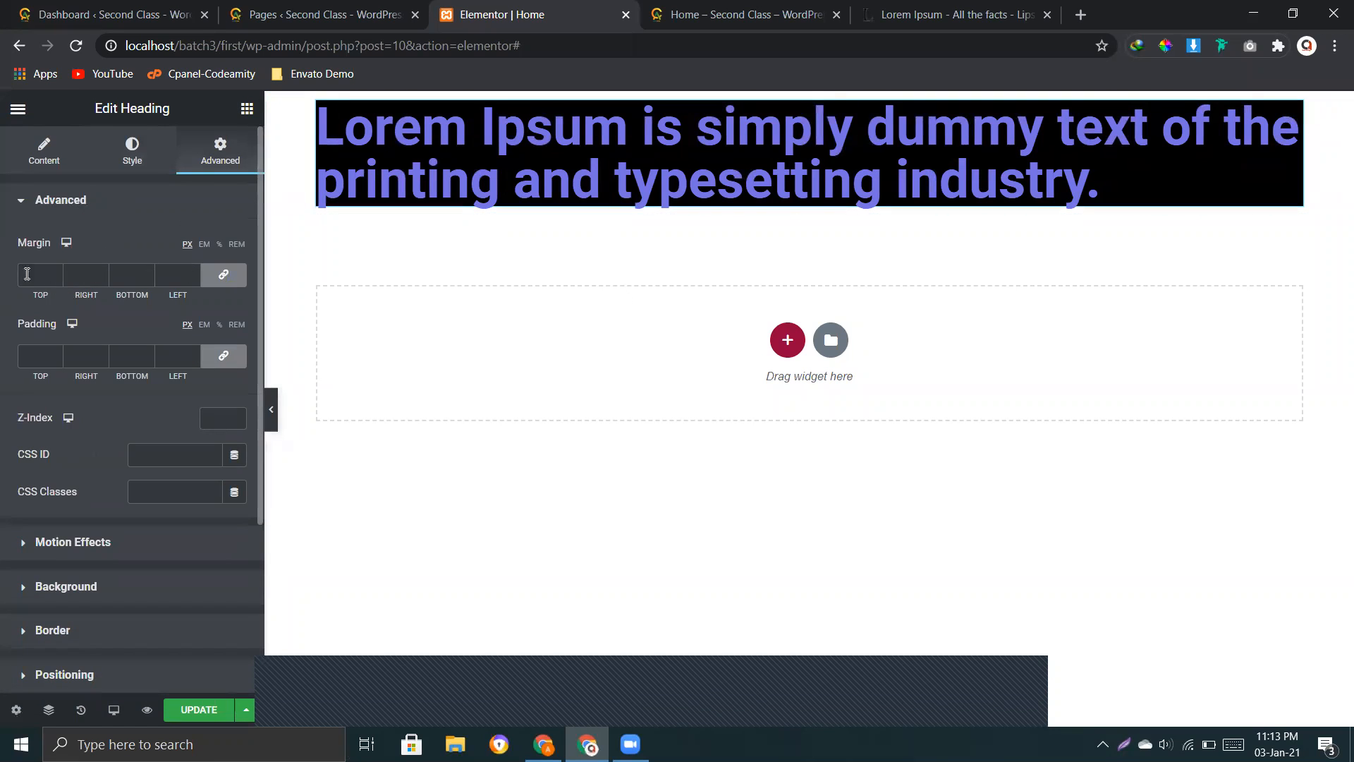
left_click_drag(55, 272, 55, 274)
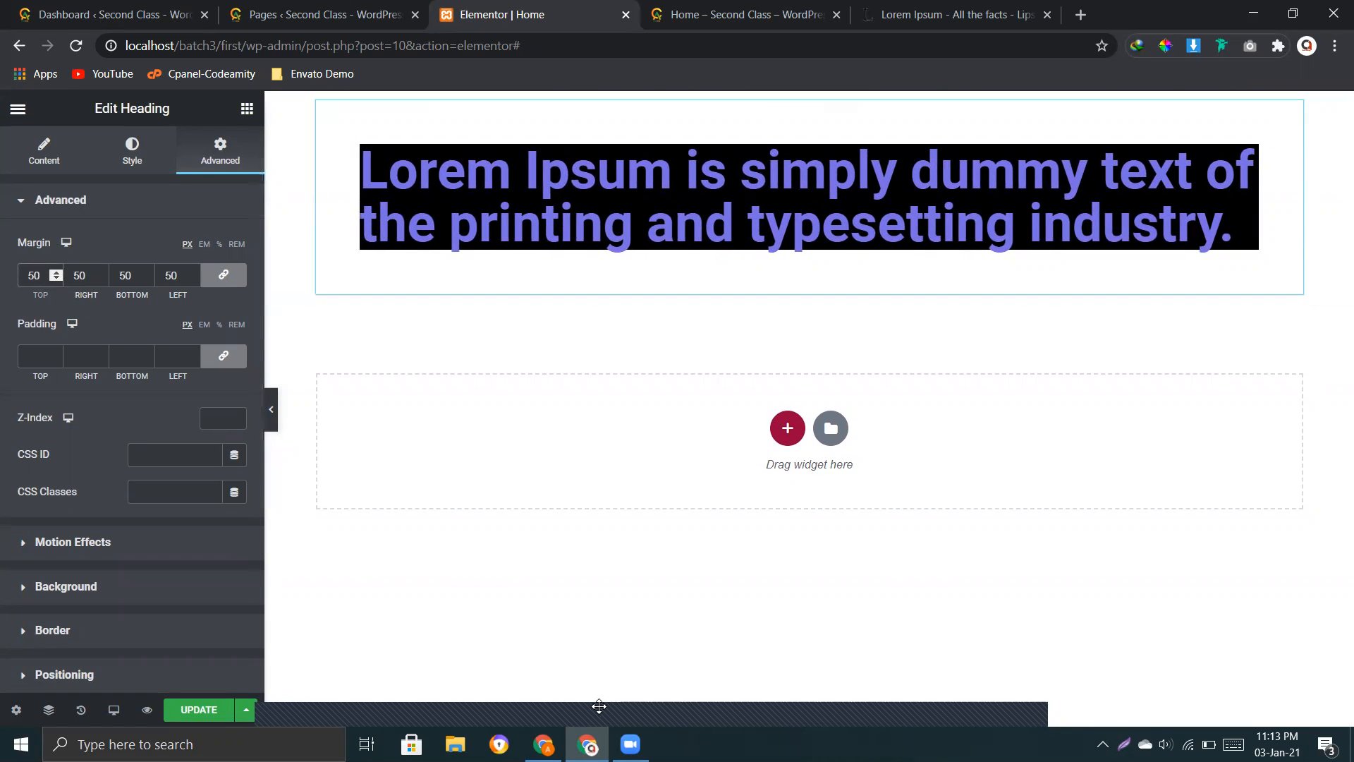
key("Print")
left_click_drag(359, 145, 1261, 251)
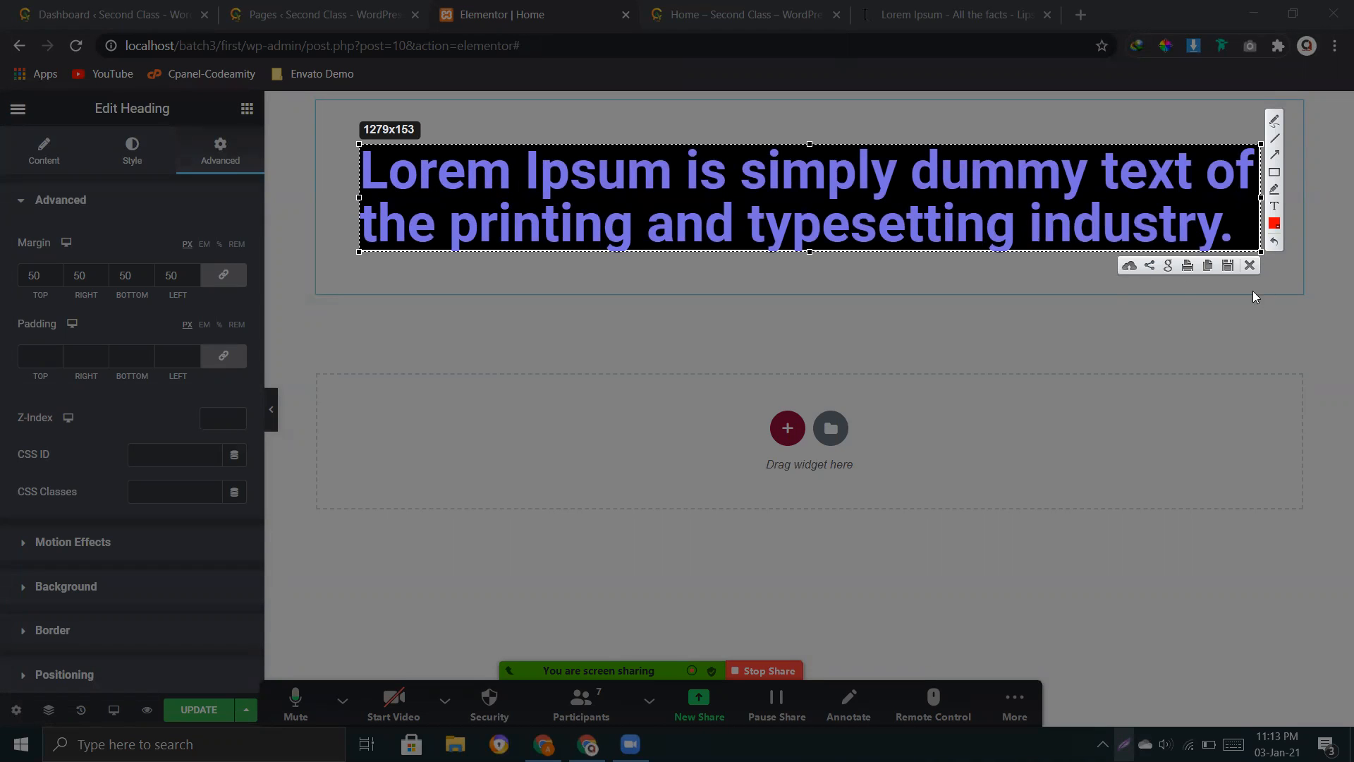
left_click(1250, 265)
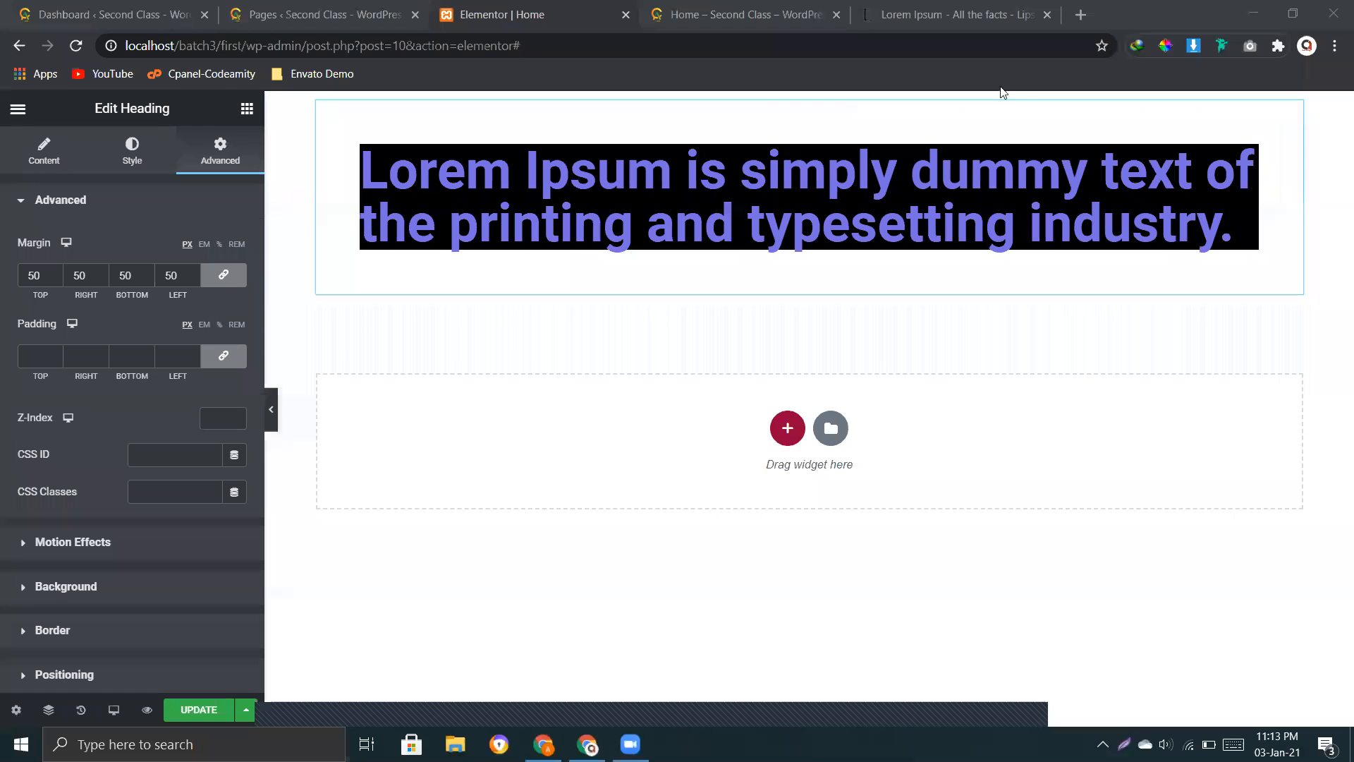
mouse_move(802, 107)
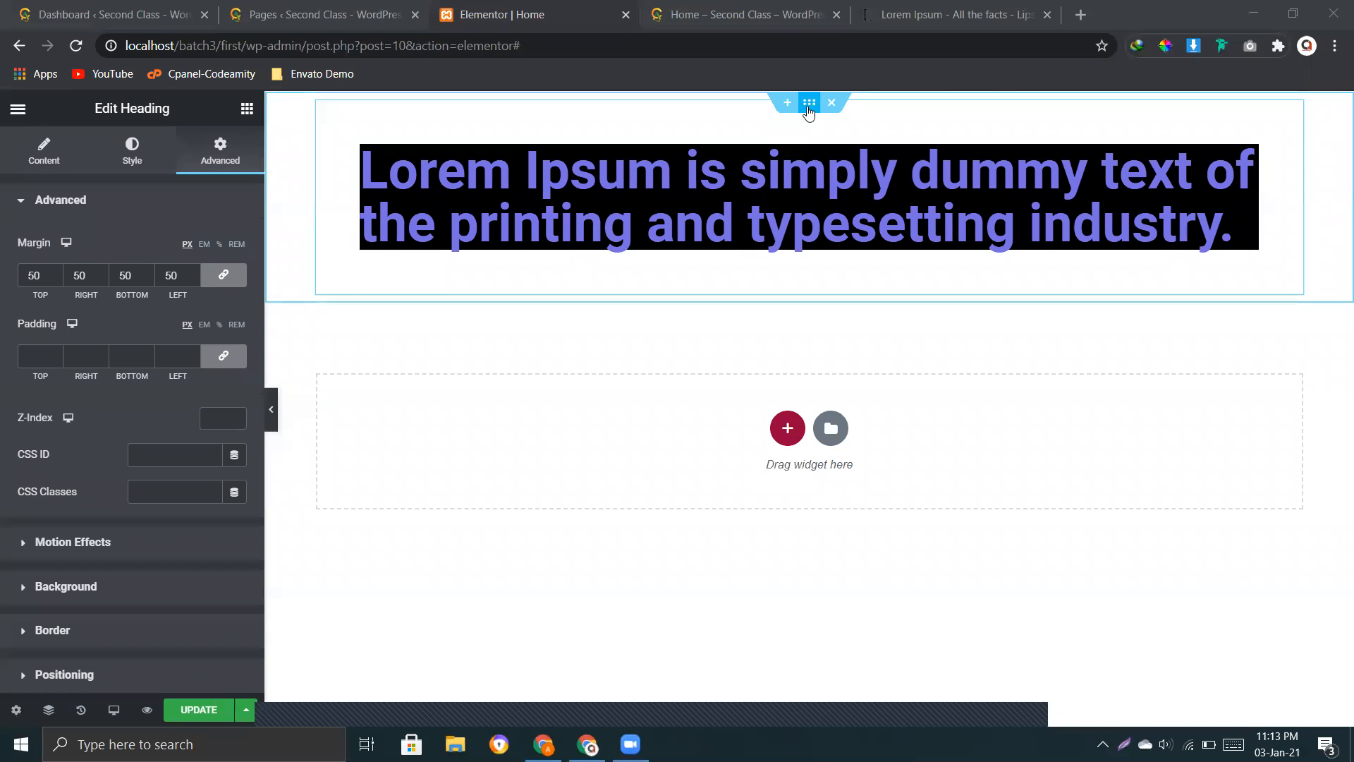
Step: Select the heading area in the screenshot tool, mark the heading and its surrounding margin with red rectangles, and discard the capture
left_click(1124, 744)
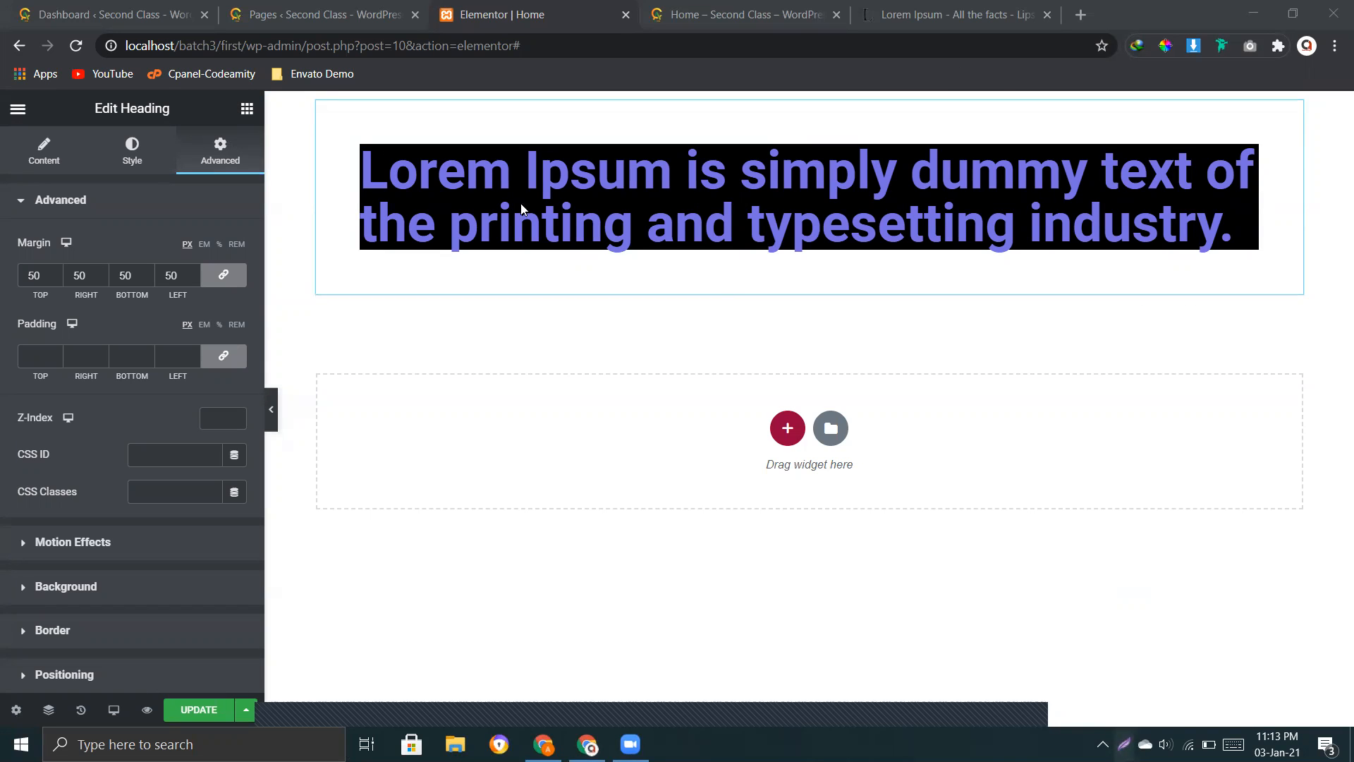
left_click_drag(310, 94, 1311, 300)
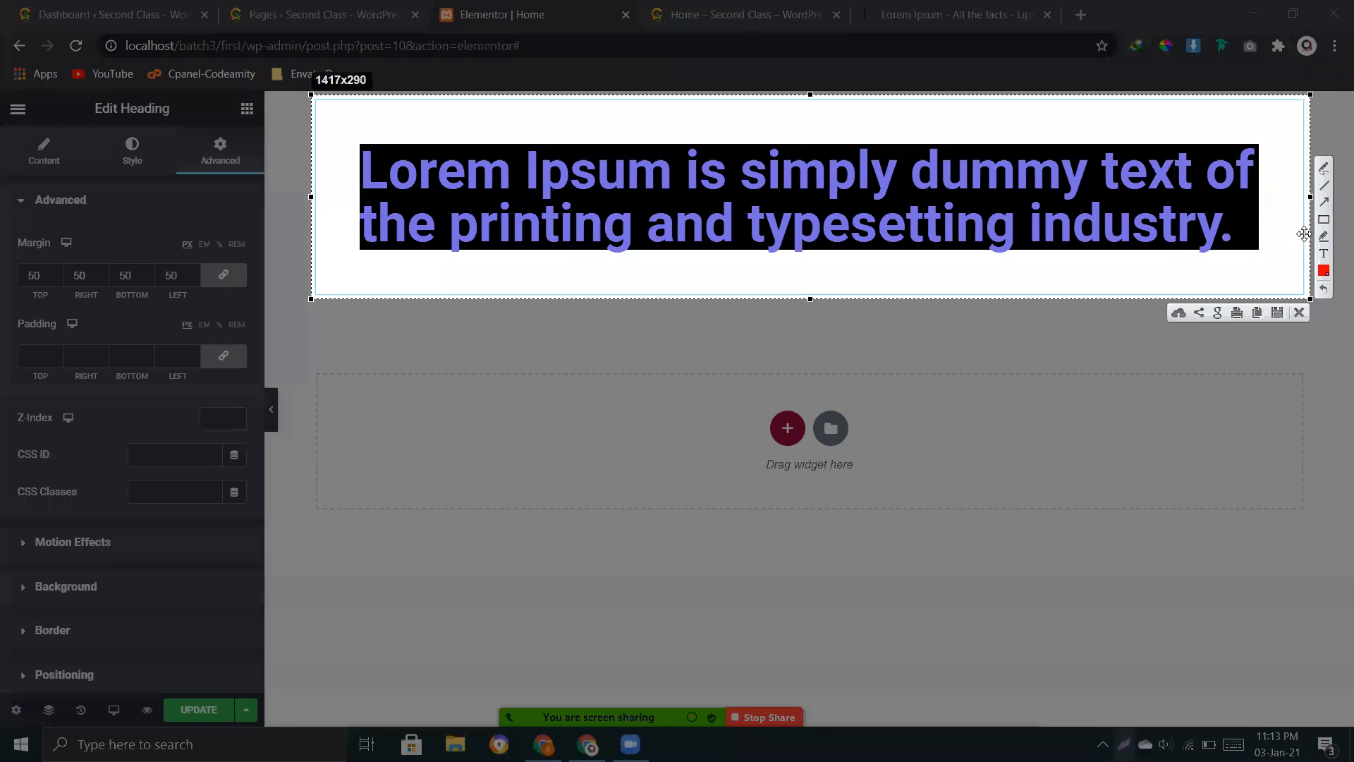
left_click_drag(359, 144, 1263, 258)
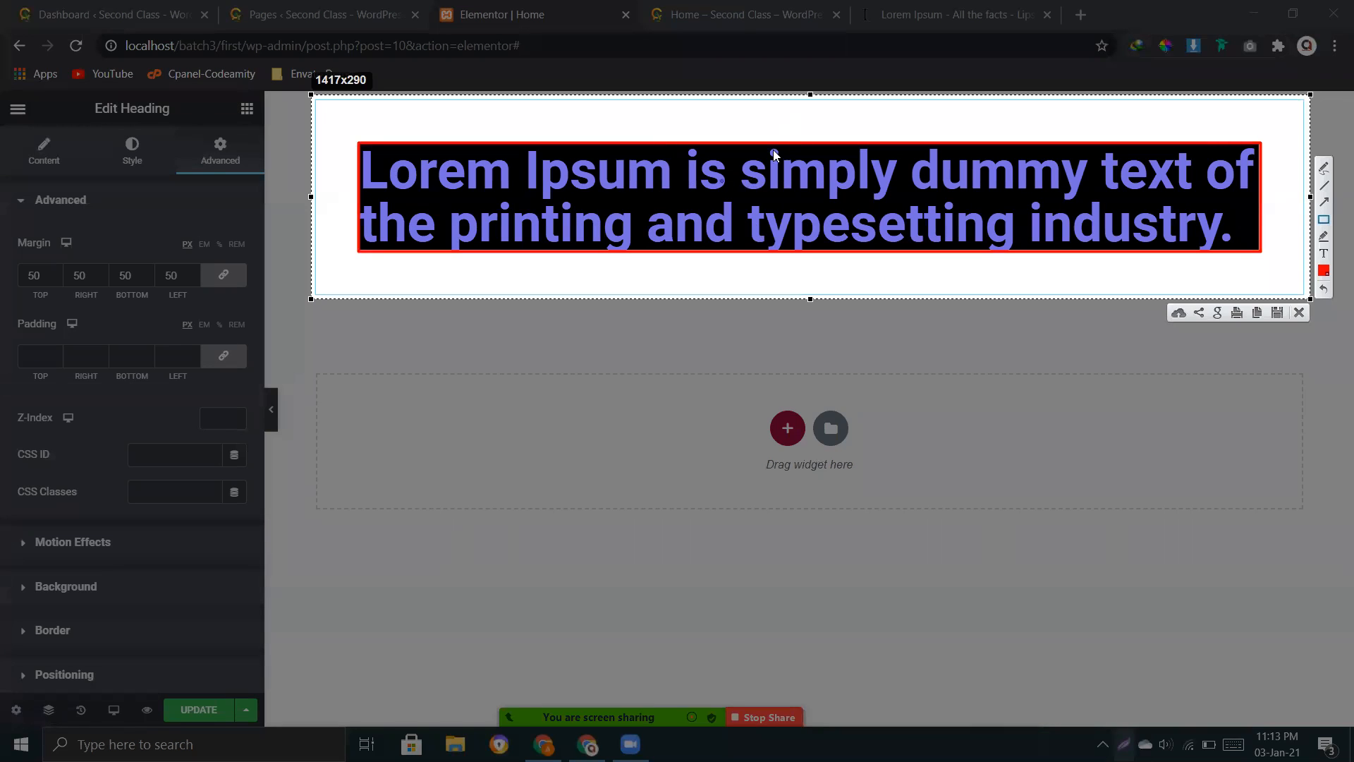
left_click_drag(1278, 134, 1277, 266)
left_click_drag(361, 256, 1262, 280)
left_click_drag(369, 105, 1271, 137)
left_click(1299, 313)
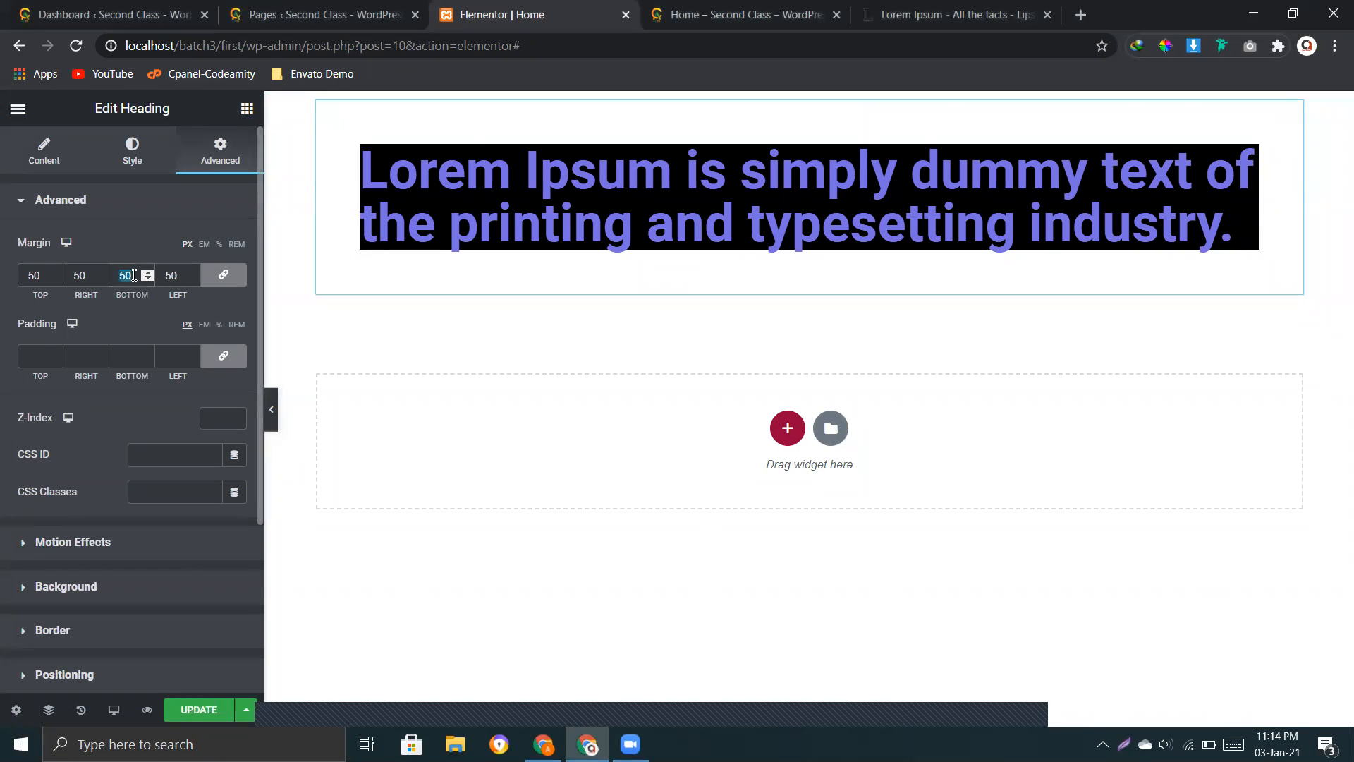
Step: Clear the heading's margin and set its padding to 46 px on all four sides
key("BackSpace")
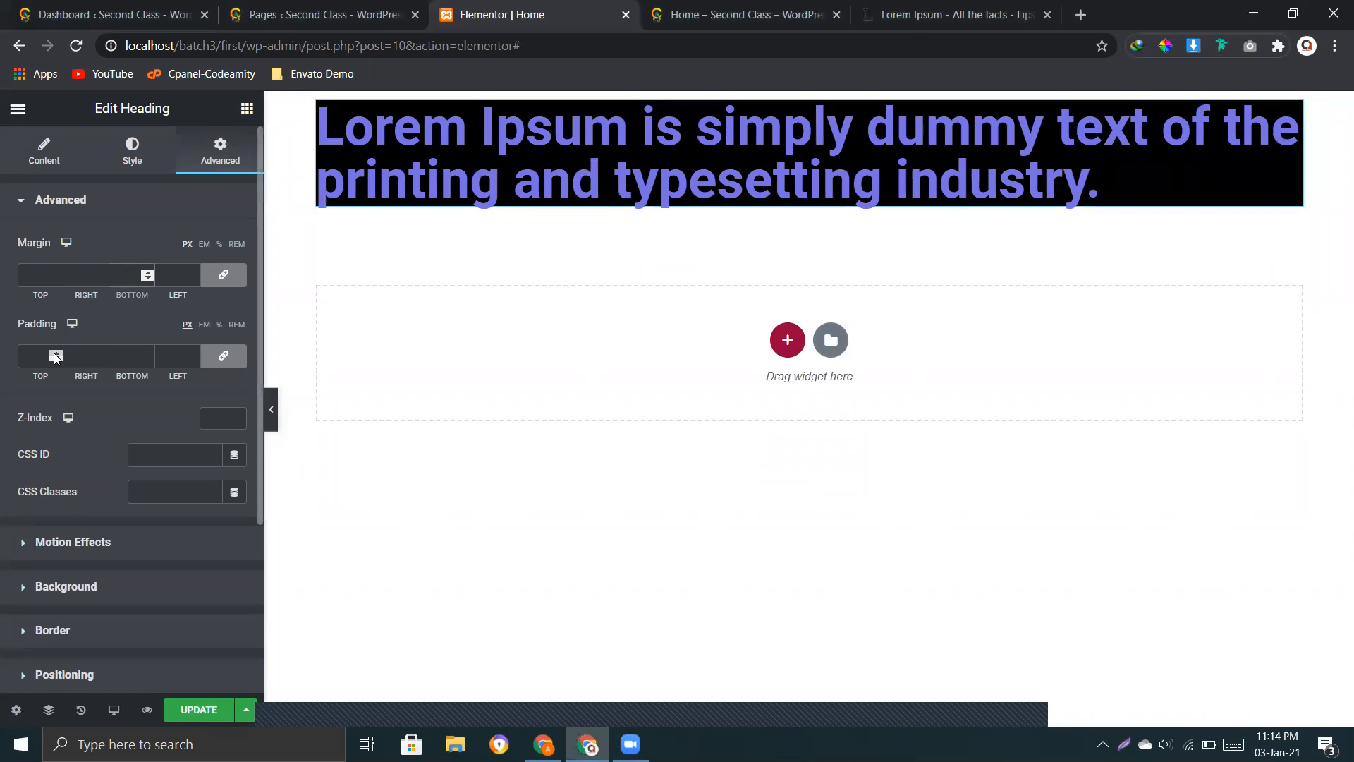
left_click(55, 354)
left_click_drag(55, 353, 57, 359)
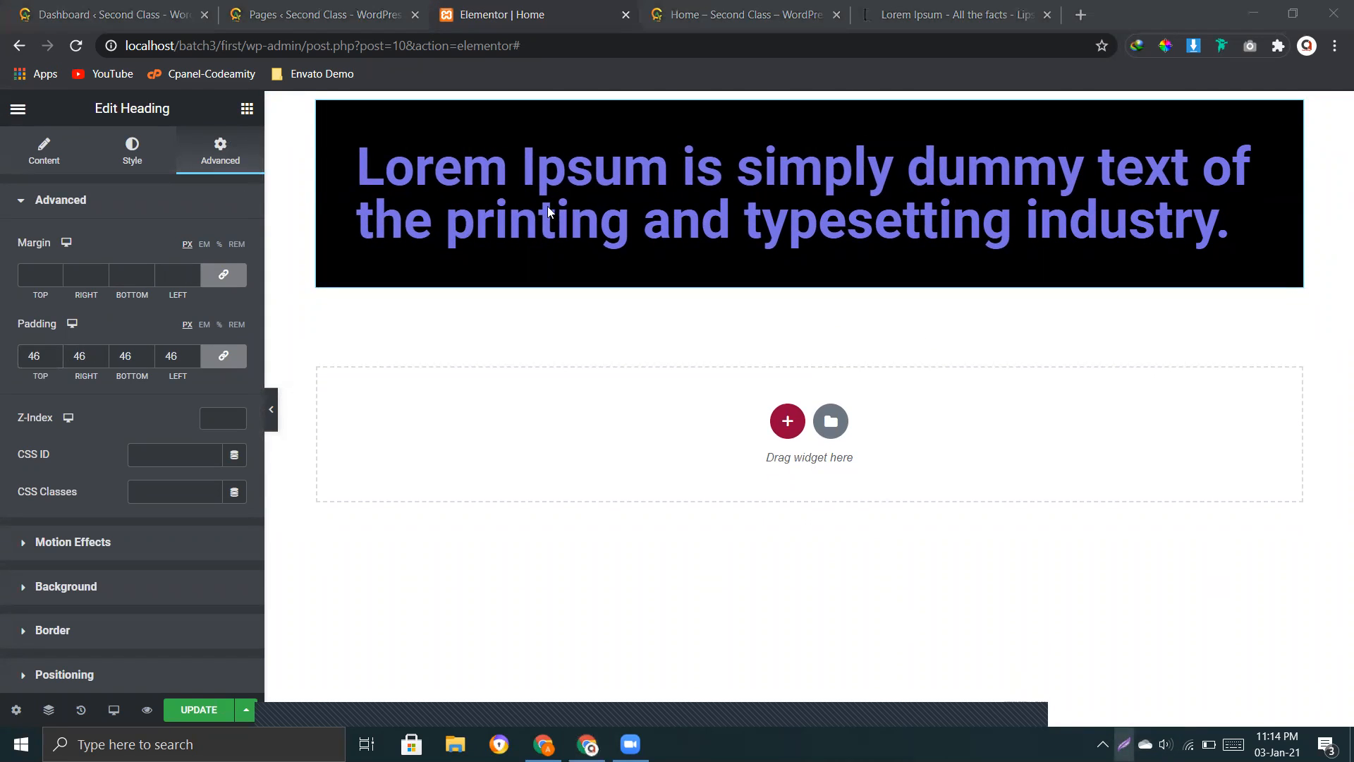
Step: Capture the heading area, outline its black box, text and padding with red rectangles, and discard the screenshot
left_click(1125, 744)
left_click_drag(316, 98, 1349, 345)
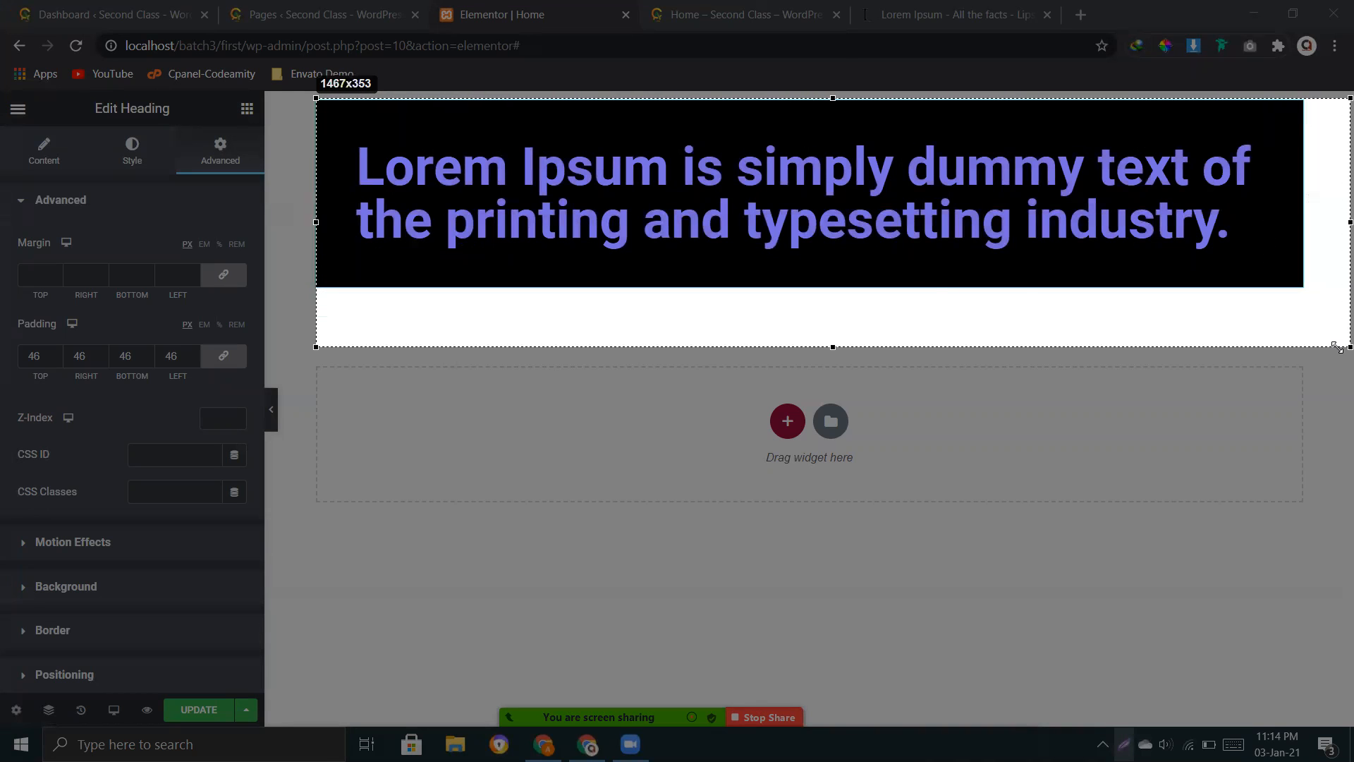
left_click_drag(416, 155, 403, 141)
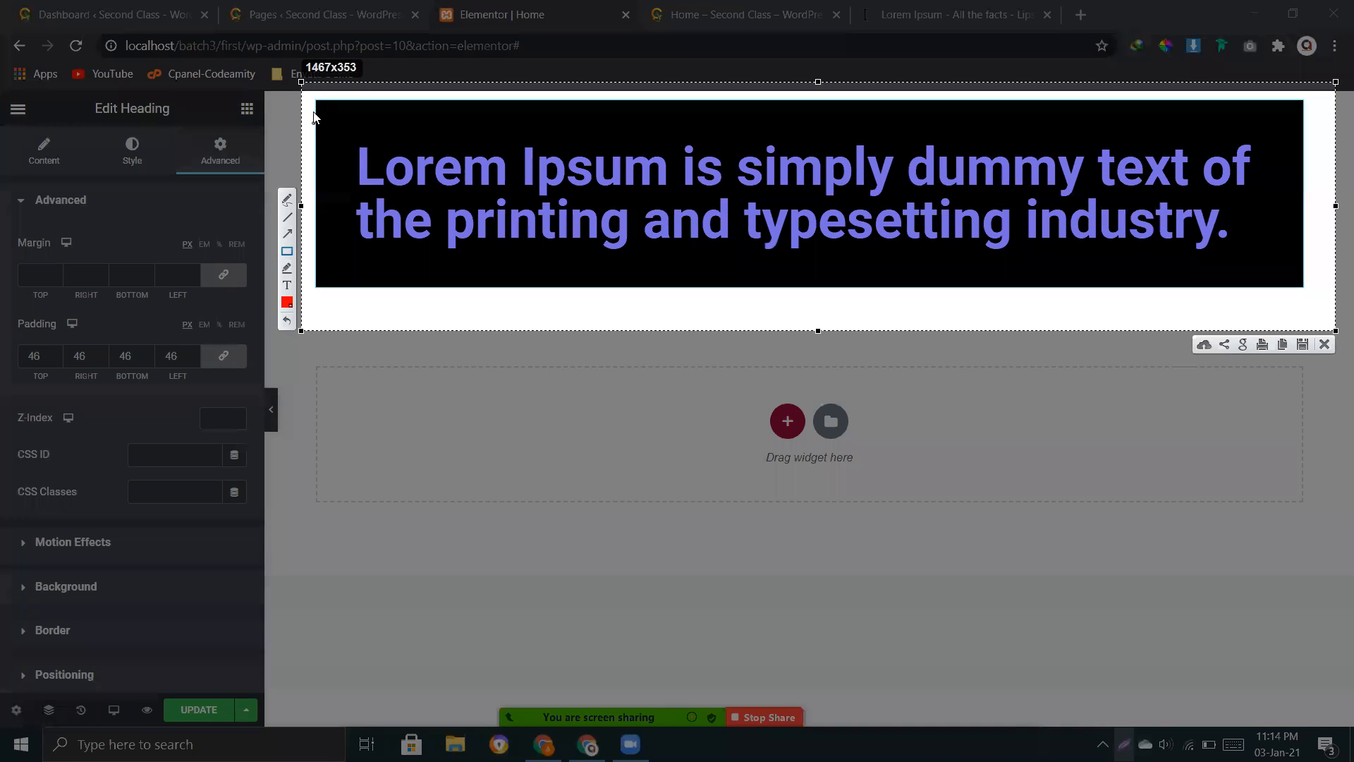
mouse_move(315, 105)
left_mouse_down()
mouse_move(664, 203)
mouse_move(1304, 290)
left_mouse_up()
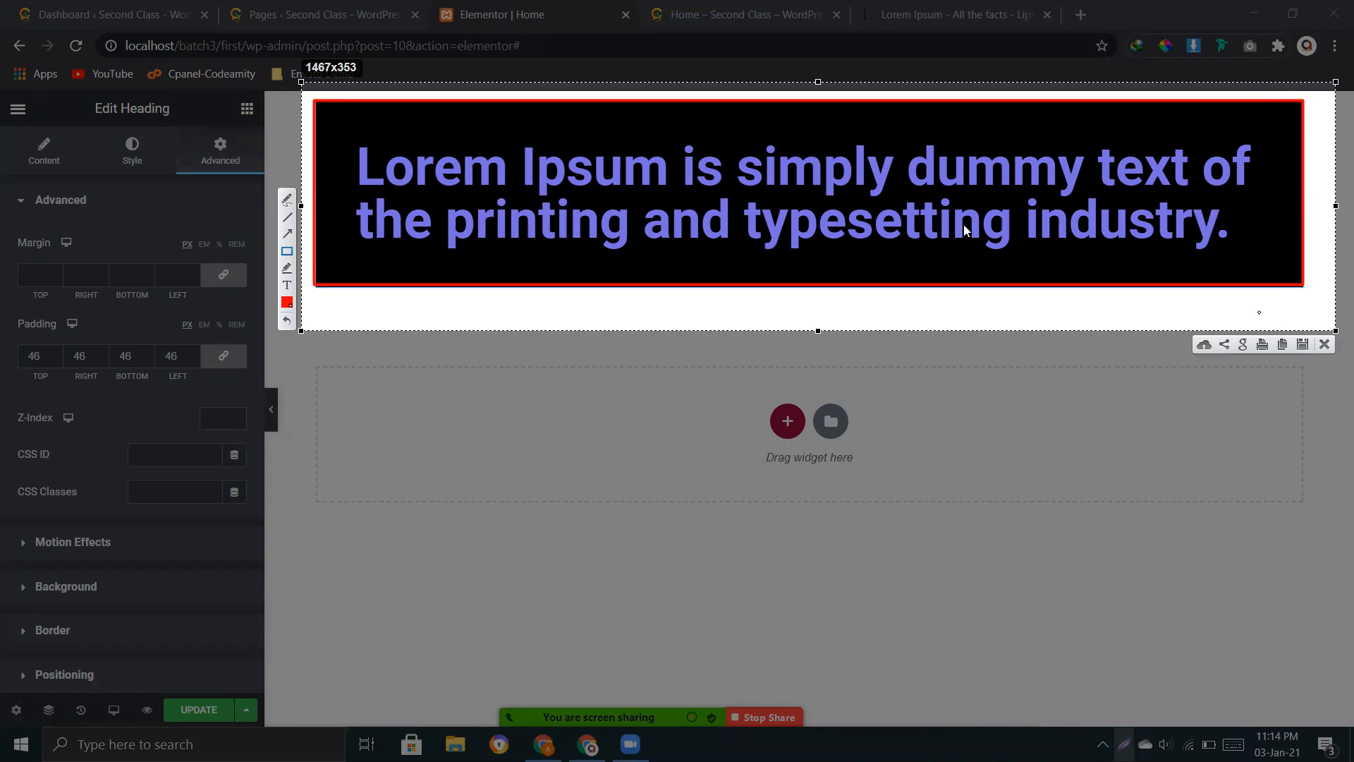
mouse_move(352, 148)
left_mouse_down()
mouse_move(382, 199)
mouse_move(835, 272)
mouse_move(1278, 256)
mouse_move(1250, 247)
mouse_move(1270, 226)
left_mouse_up()
left_click_drag(1267, 160, 1282, 246)
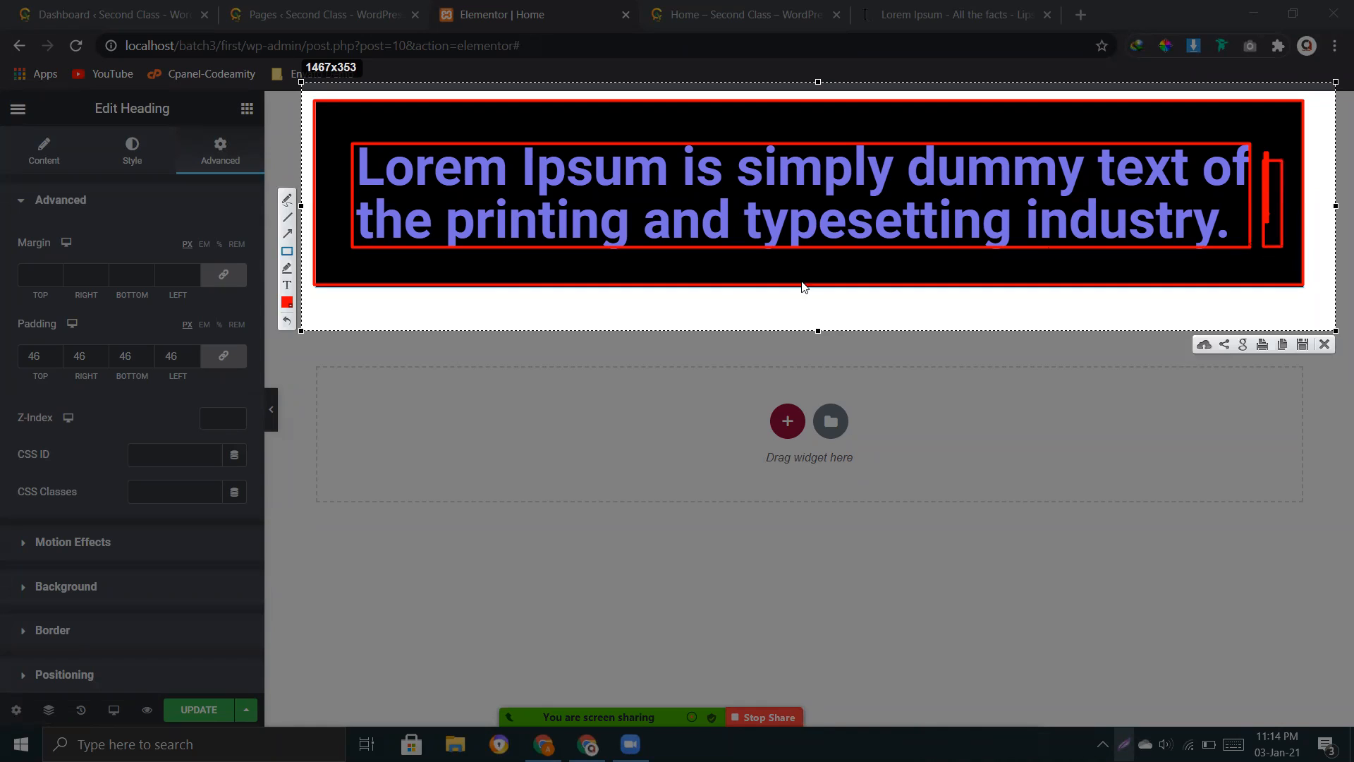
left_click_drag(831, 284, 998, 278)
left_click_drag(380, 120, 820, 131)
left_click(1328, 345)
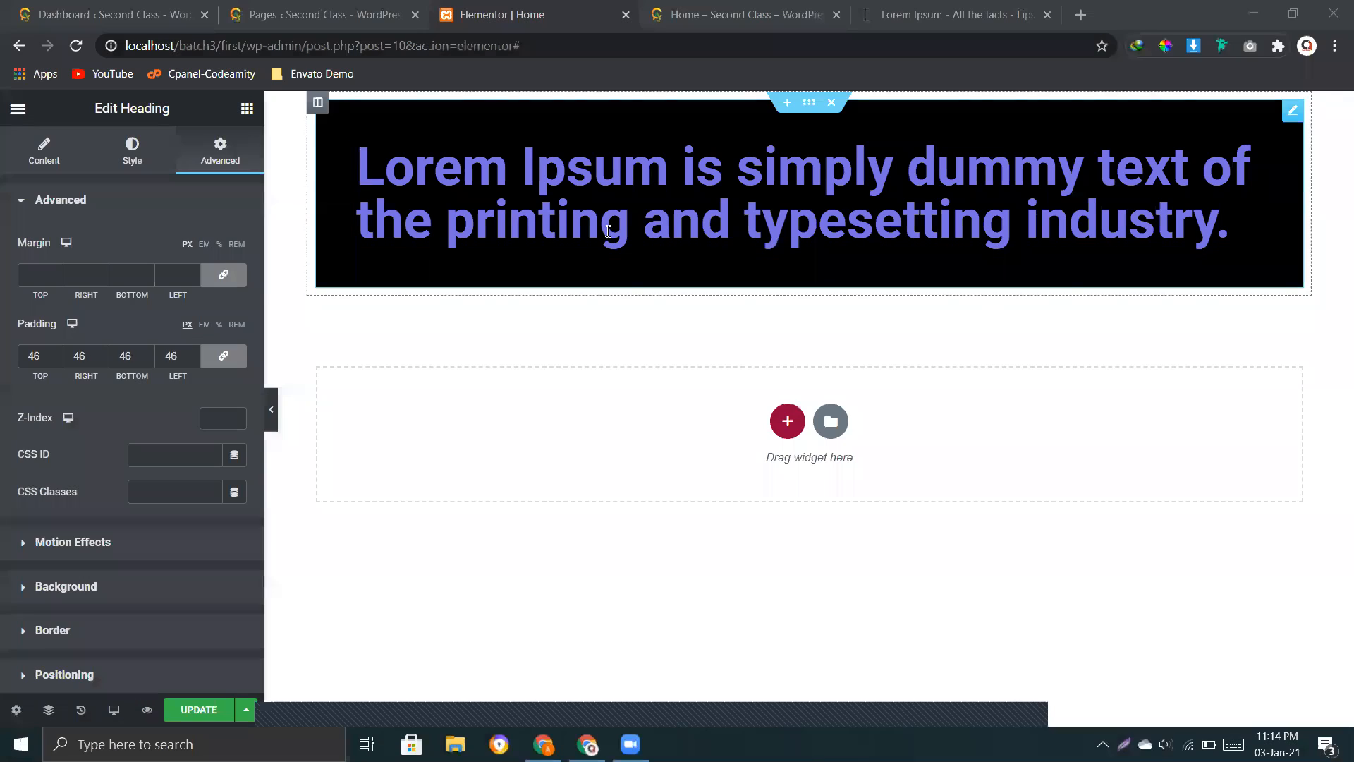
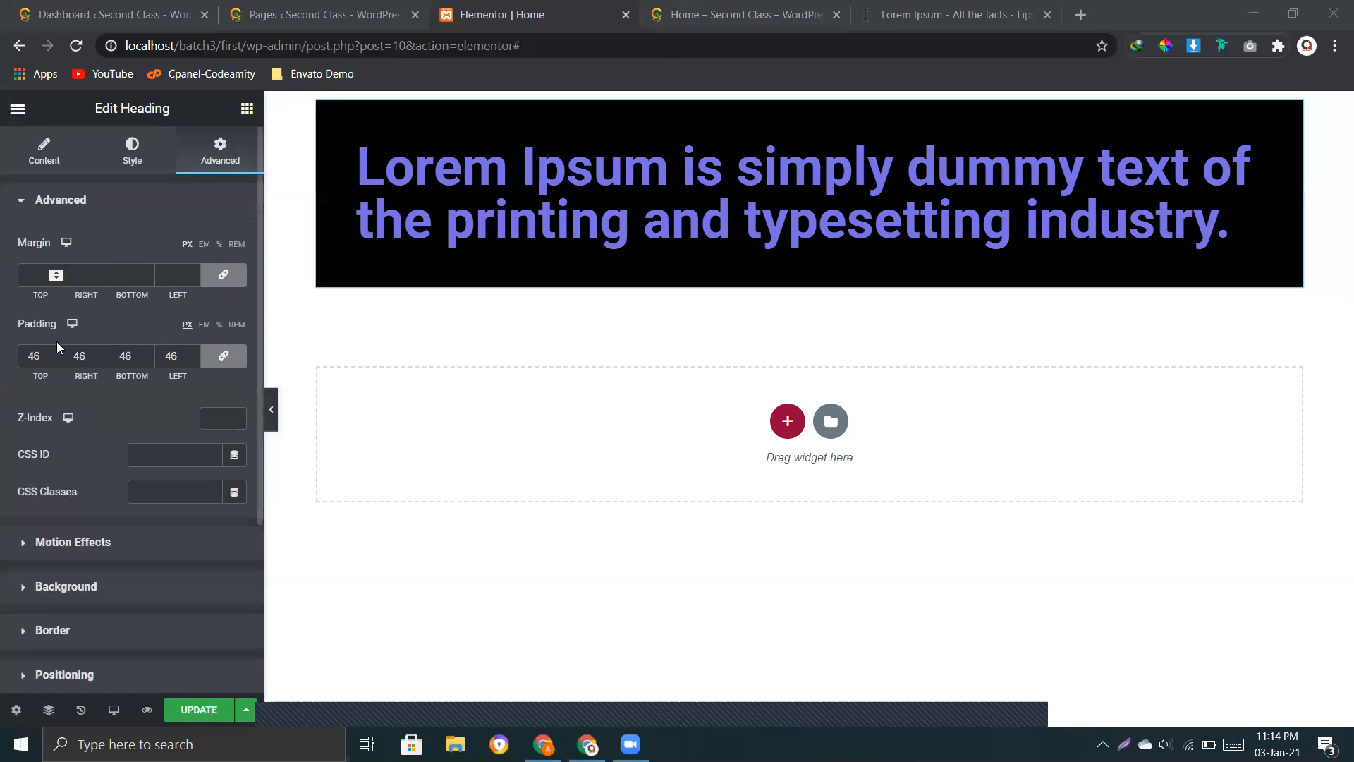
Step: Clear the heading's padding on all four sides
left_click(179, 356)
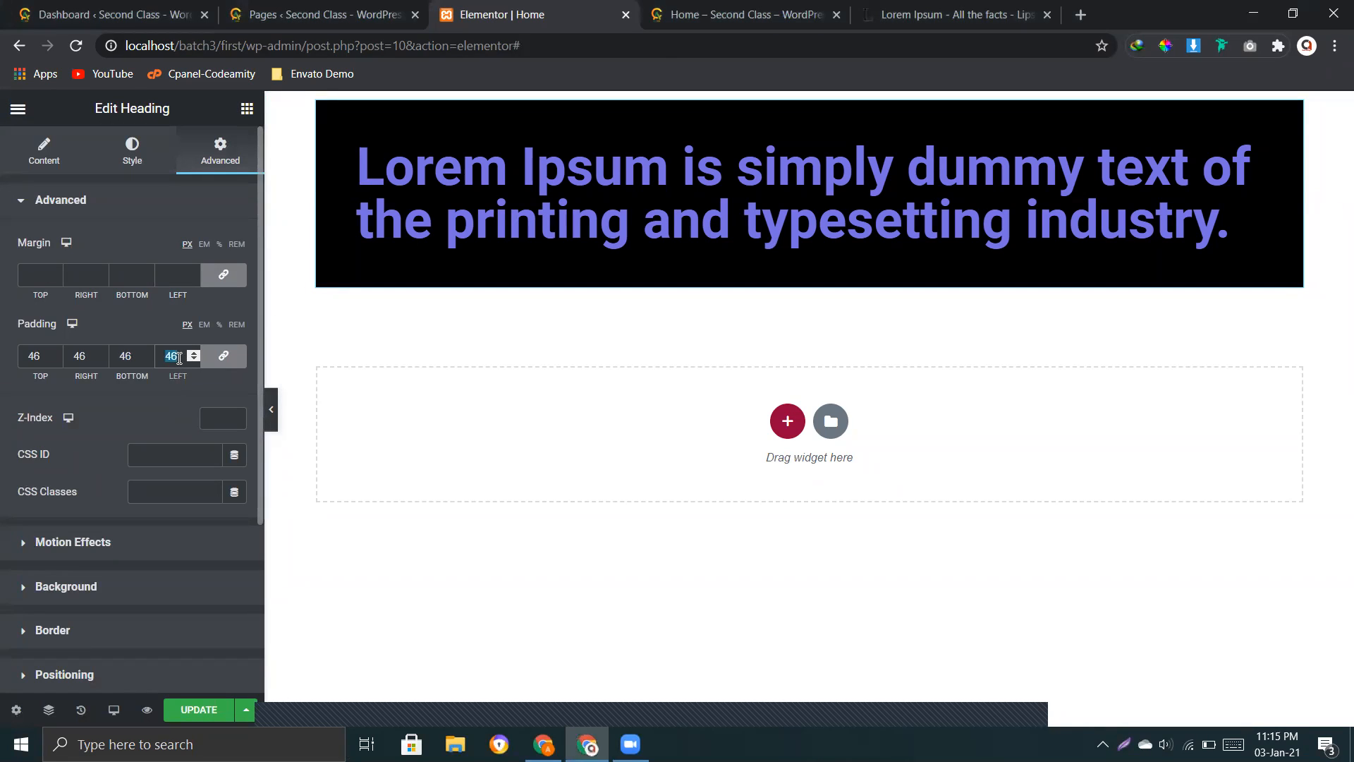
key("BackSpace")
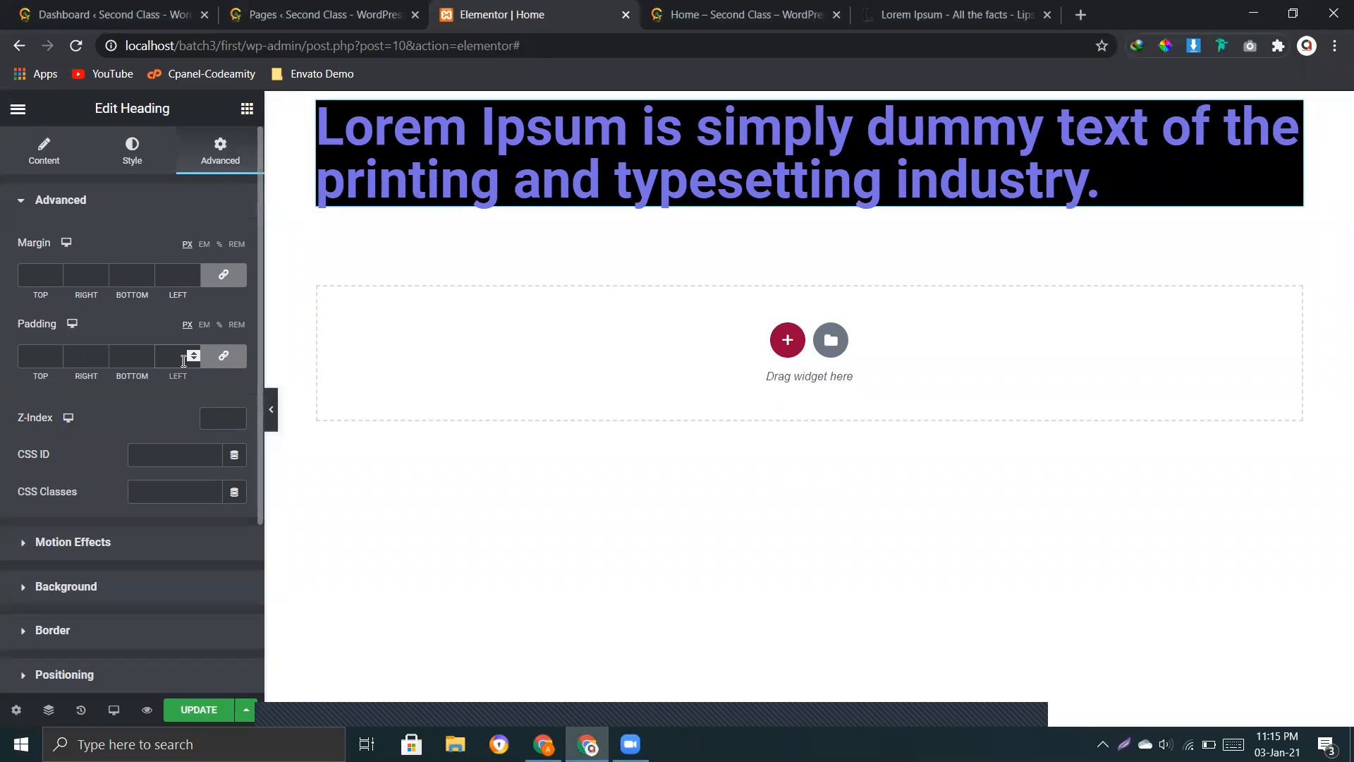
left_click(102, 219)
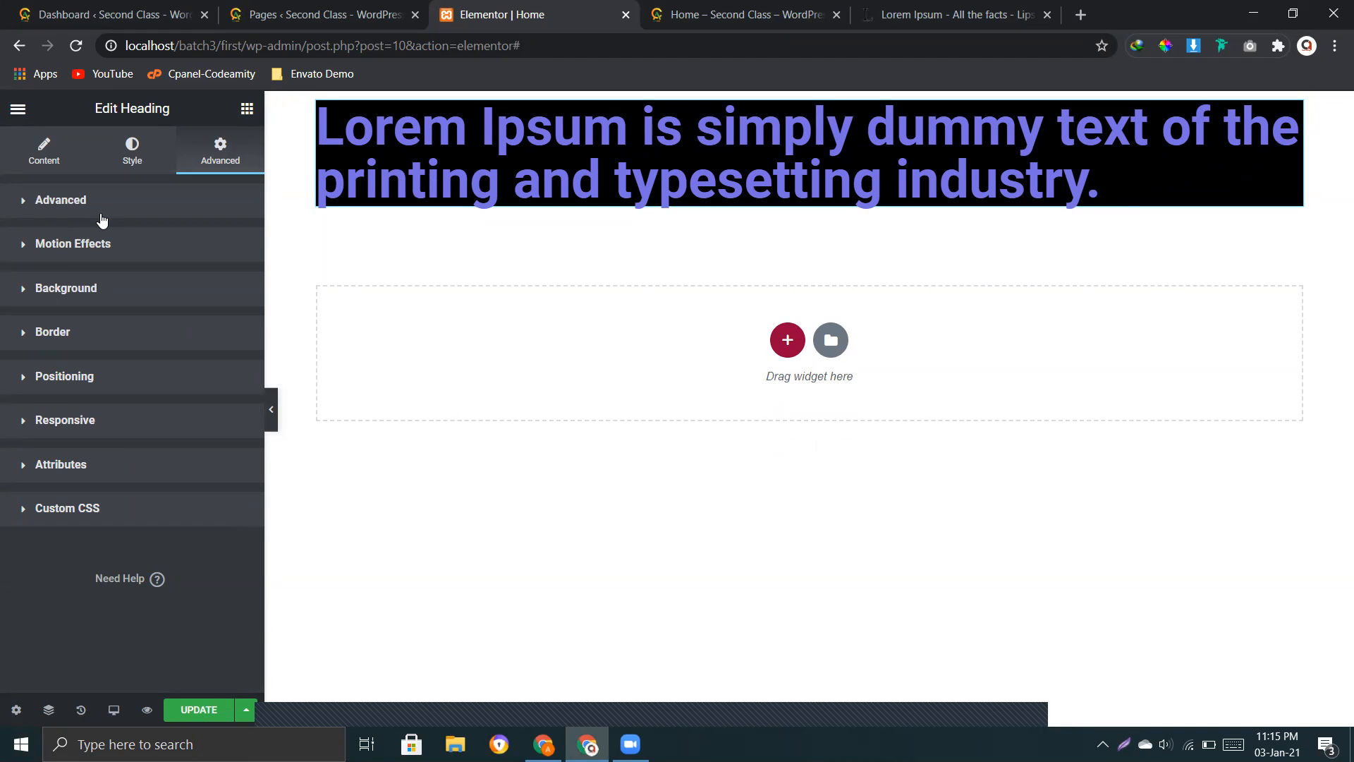
left_click(102, 219)
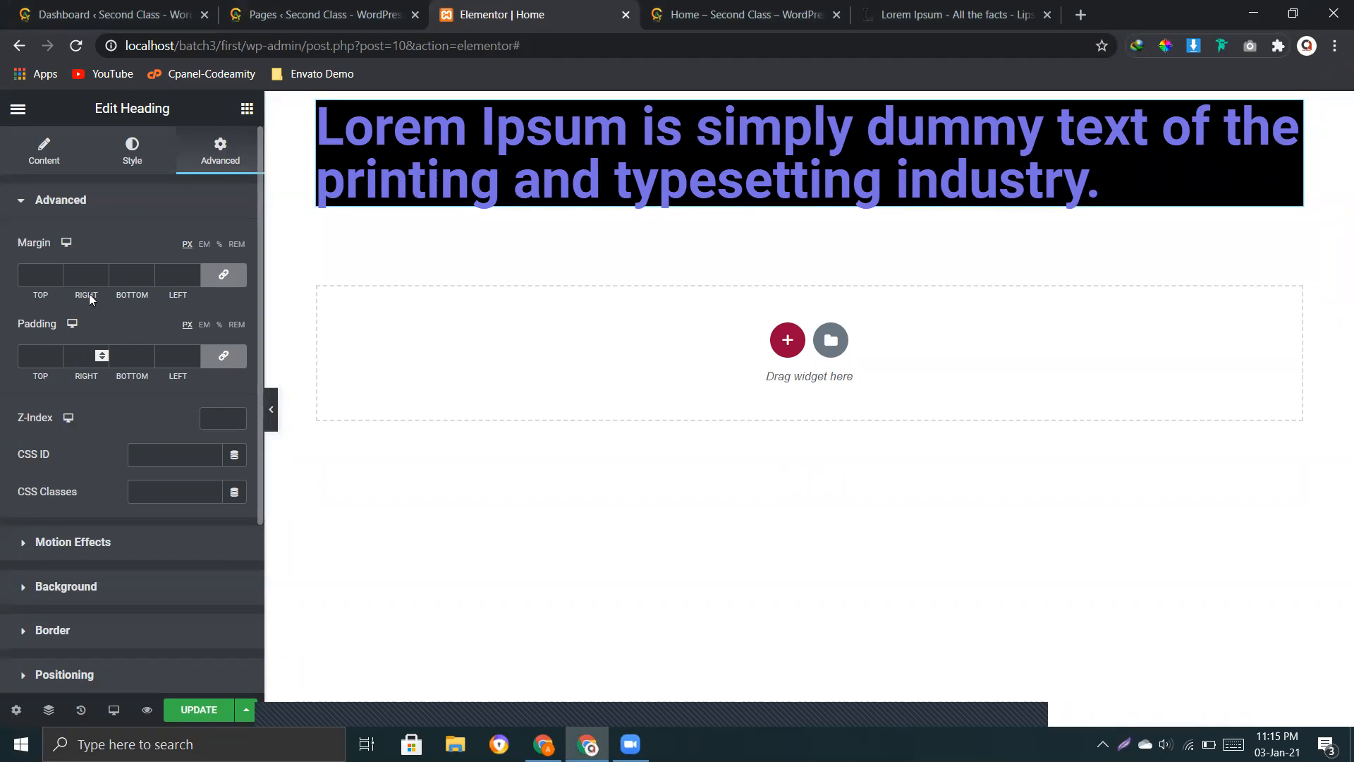
Step: Examine the heading's Z-Index, CSS ID and CSS Classes settings
left_click(164, 492)
left_click(165, 458)
left_click(210, 416)
left_click(148, 494)
left_click(163, 455)
left_click_drag(99, 491, 13, 491)
left_click(16, 490)
left_click_drag(54, 452, 16, 455)
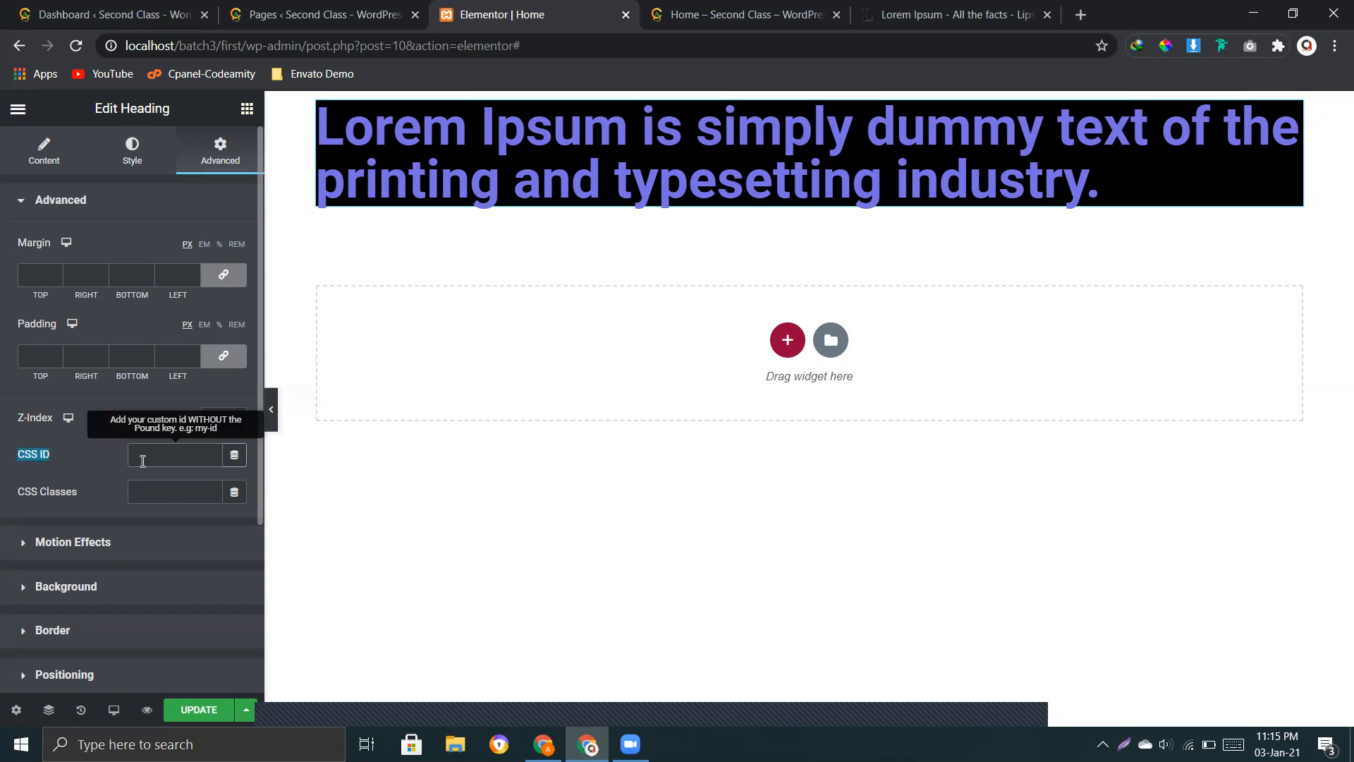
Step: Try "#" as the heading's CSS ID and "." as its CSS class, and clear both fields
left_click(150, 461)
type("#")
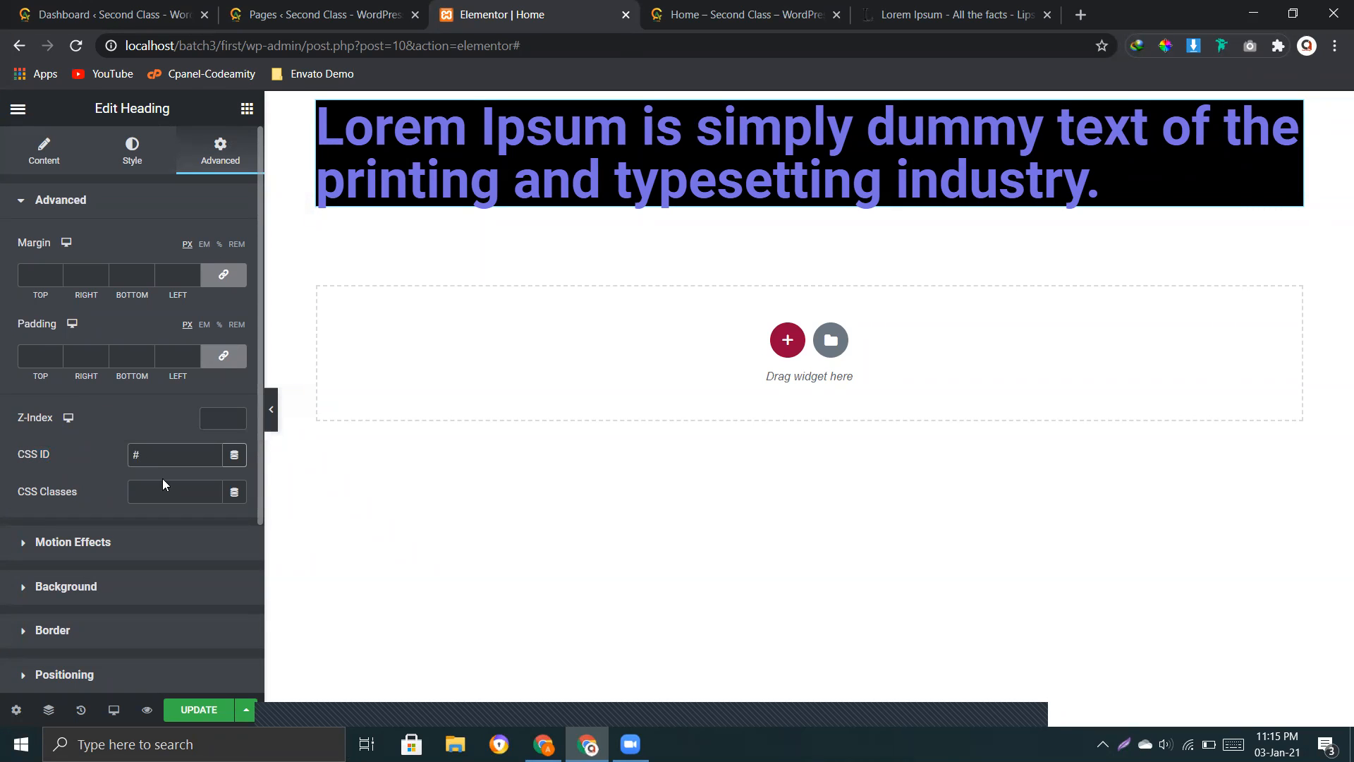
left_click(143, 494)
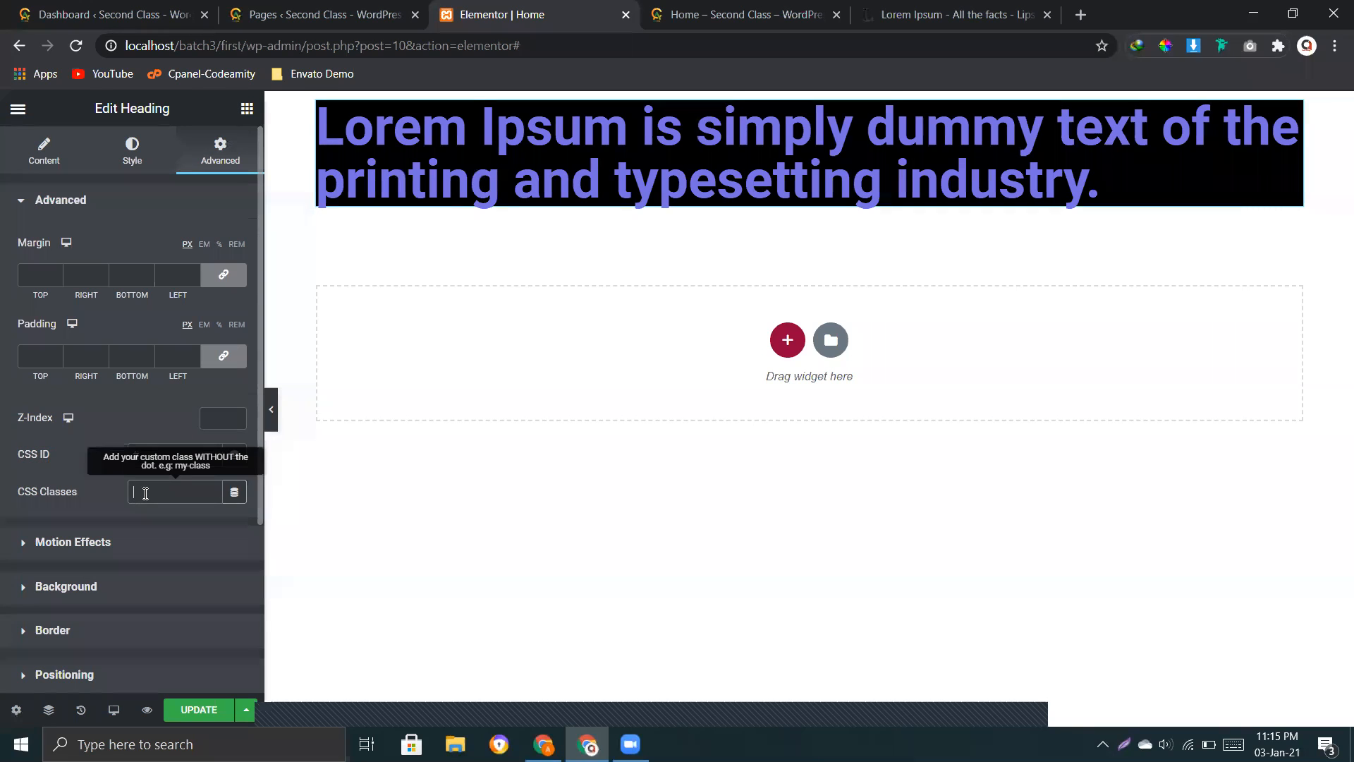
type(".")
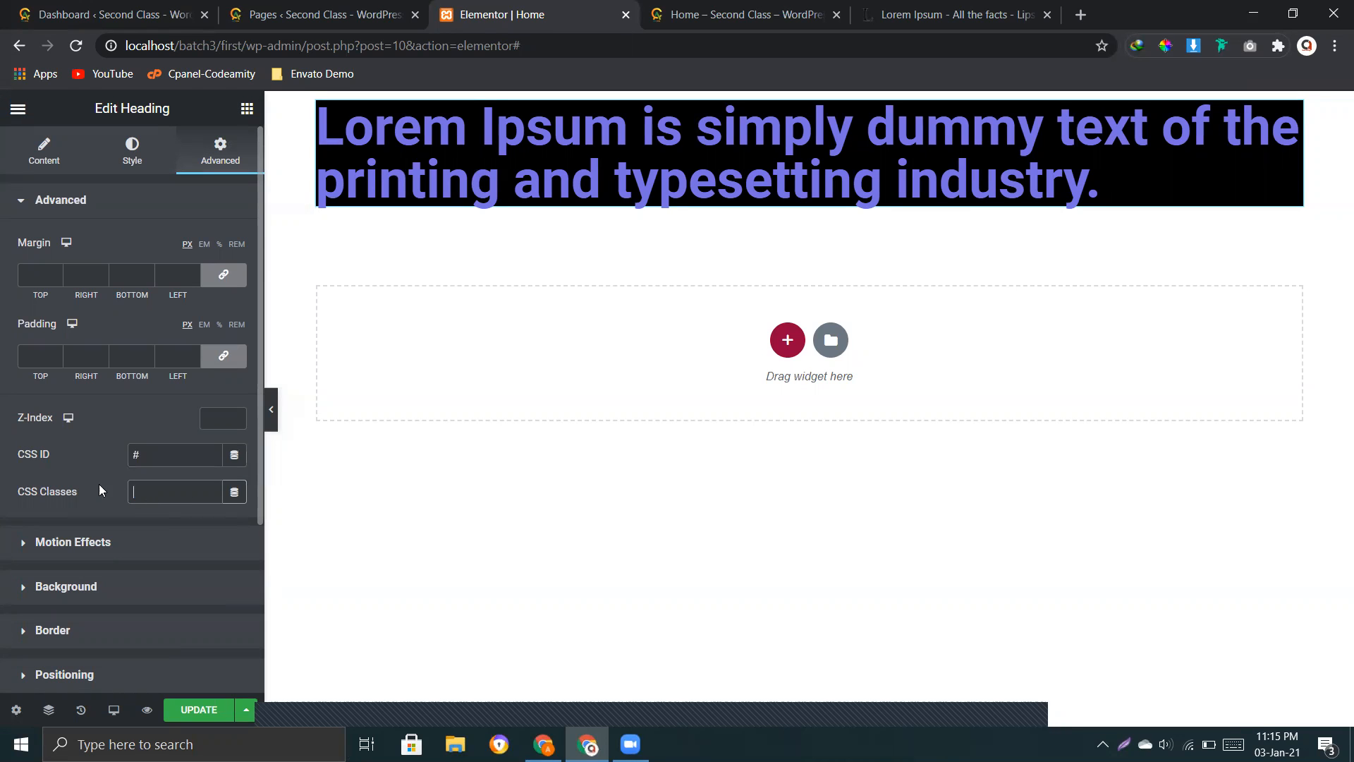
left_click(157, 461)
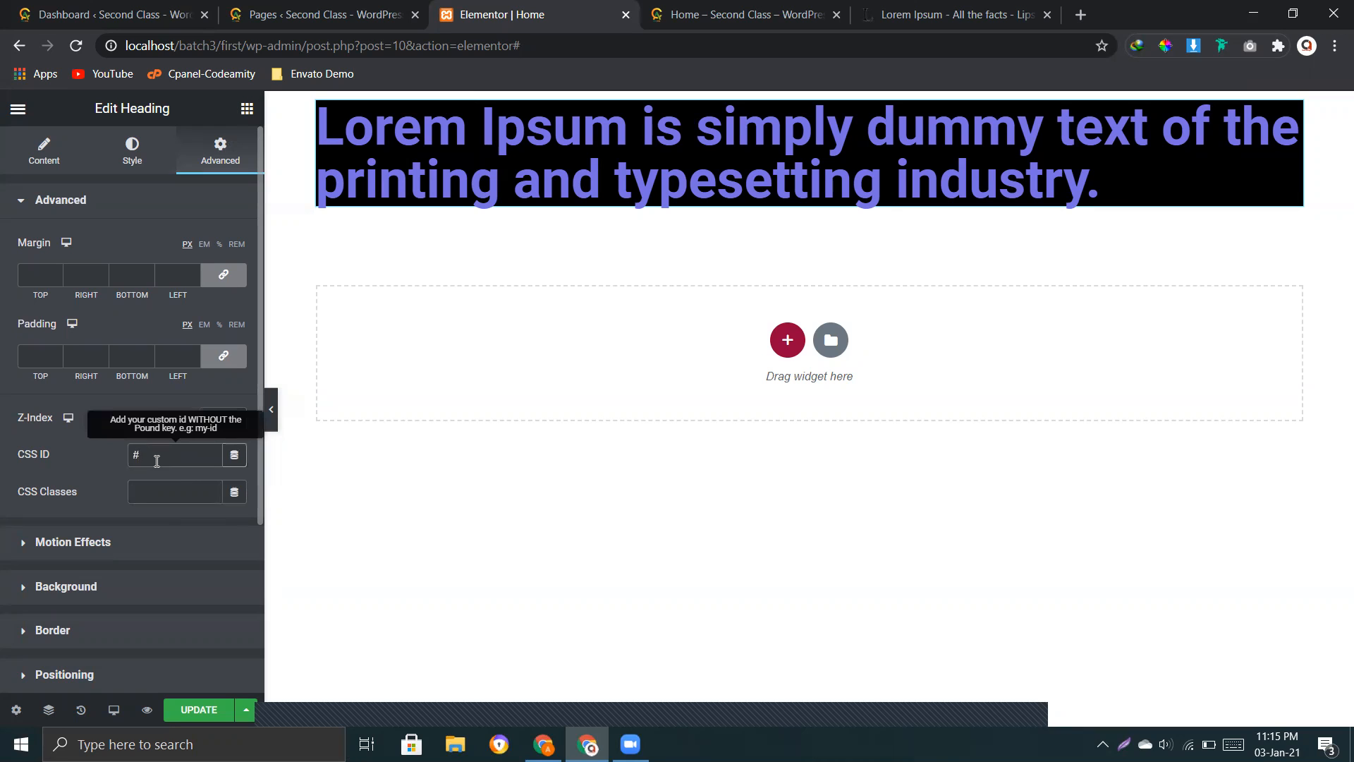
key("BackSpace")
left_click(86, 463)
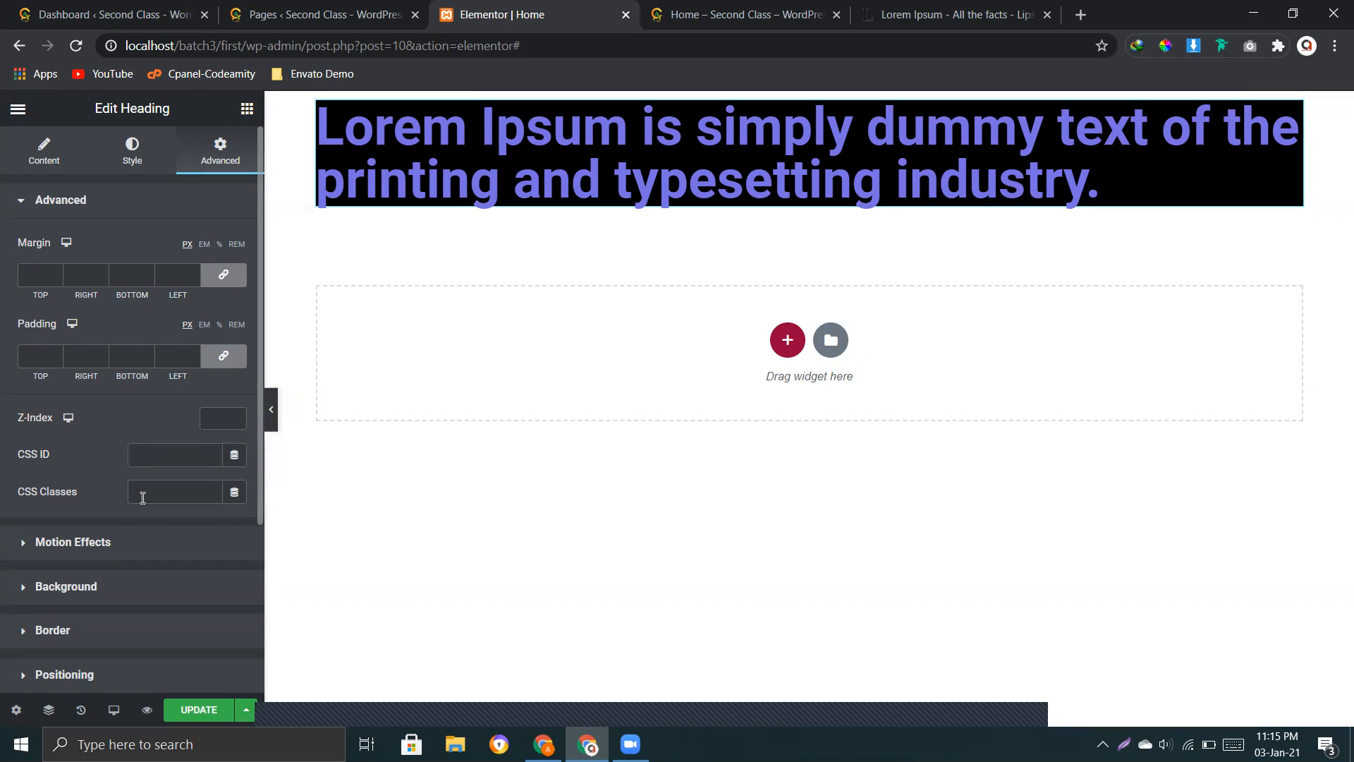
Step: Open the heading's Motion Effects settings, and update and preview the page with the Default entrance animation
scroll(134, 495, "down", 2)
left_click(129, 437)
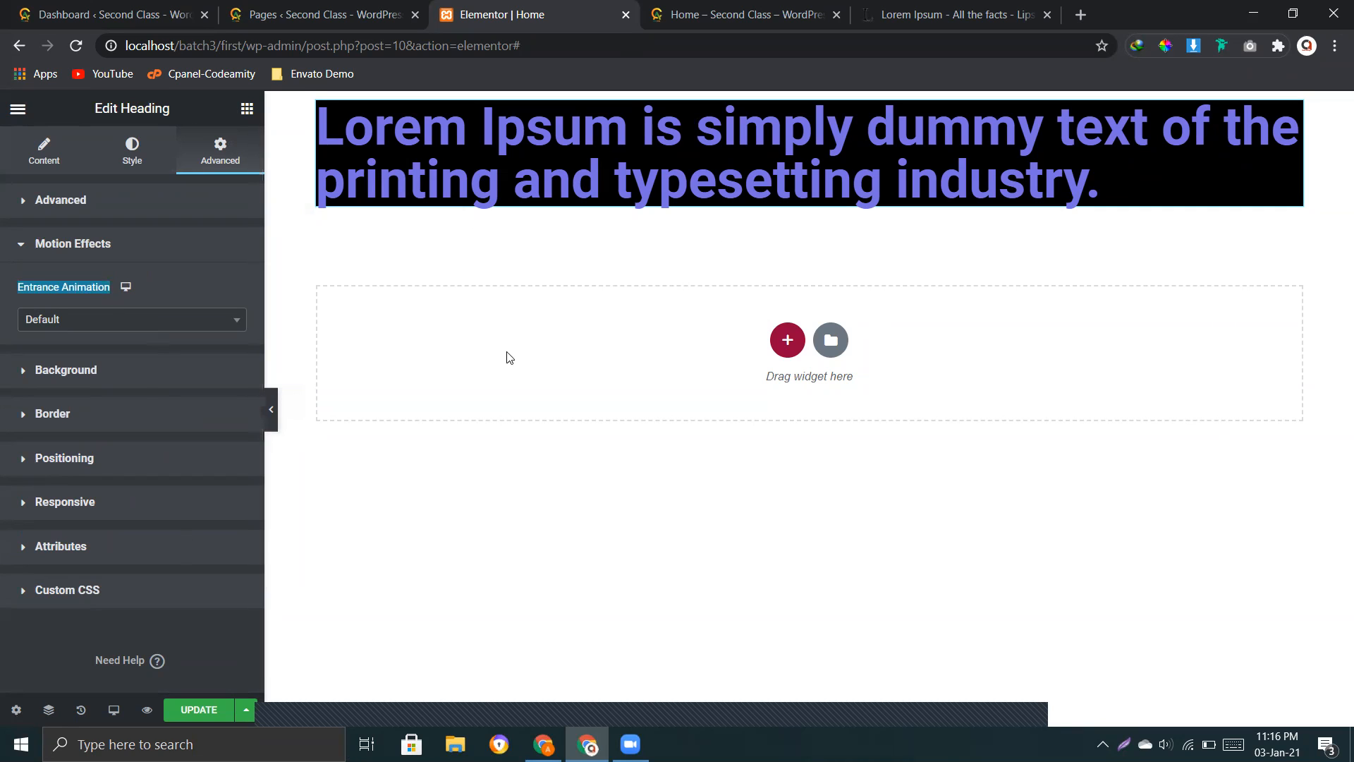
left_click(205, 710)
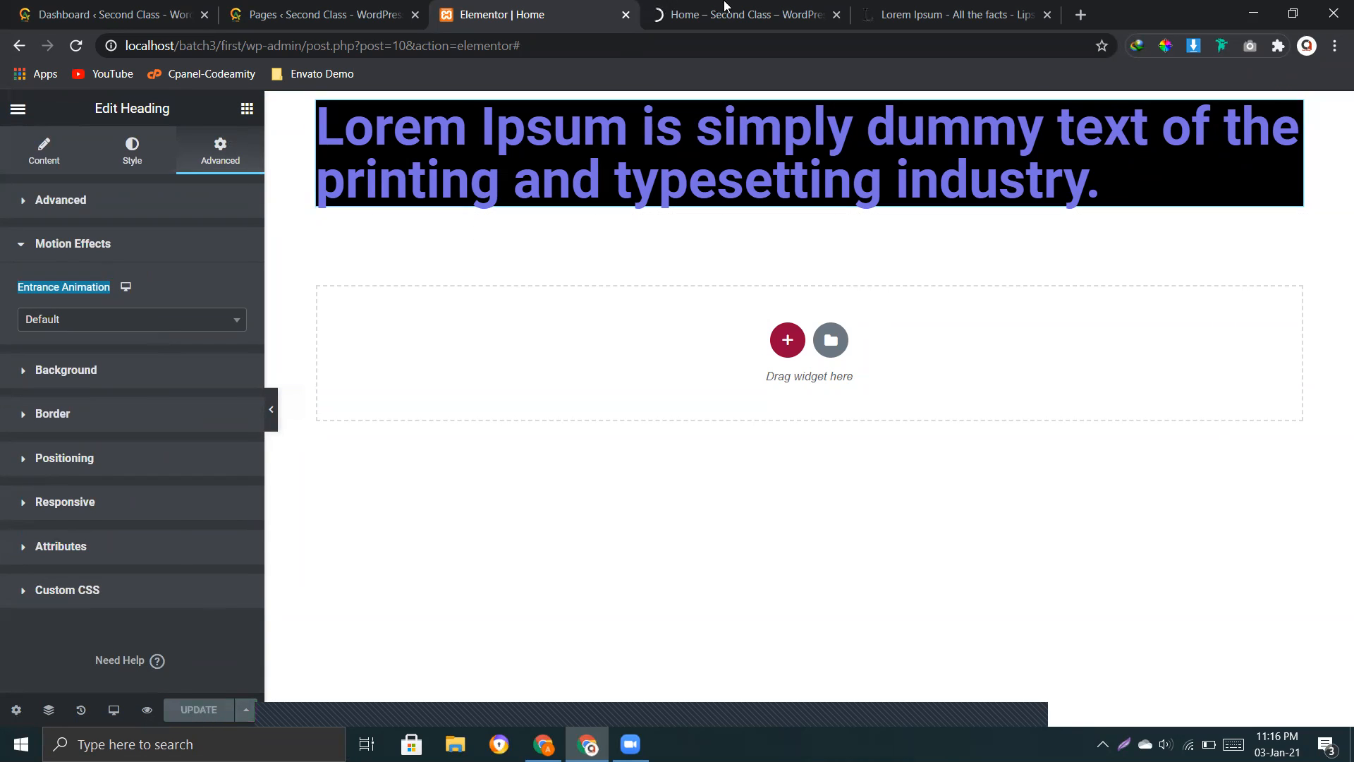
left_click(147, 710)
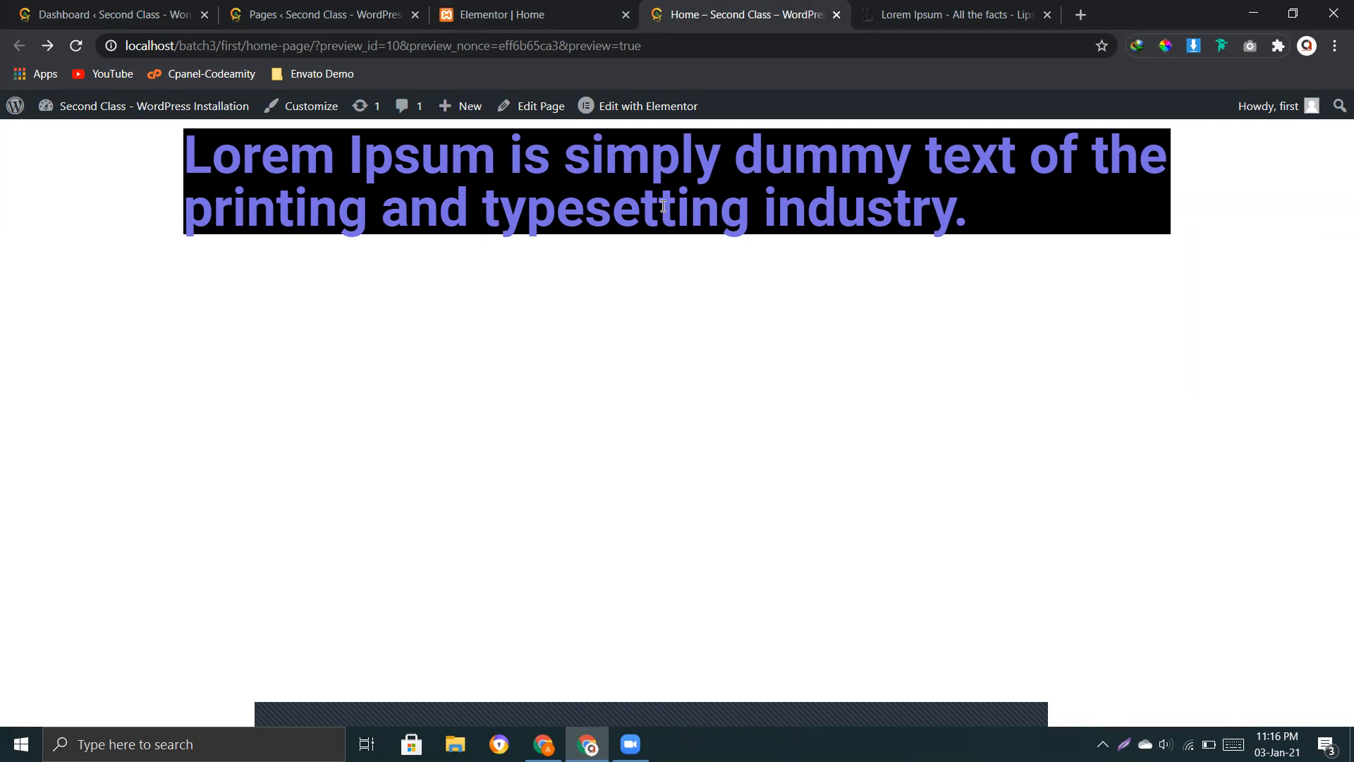
left_click(568, 9)
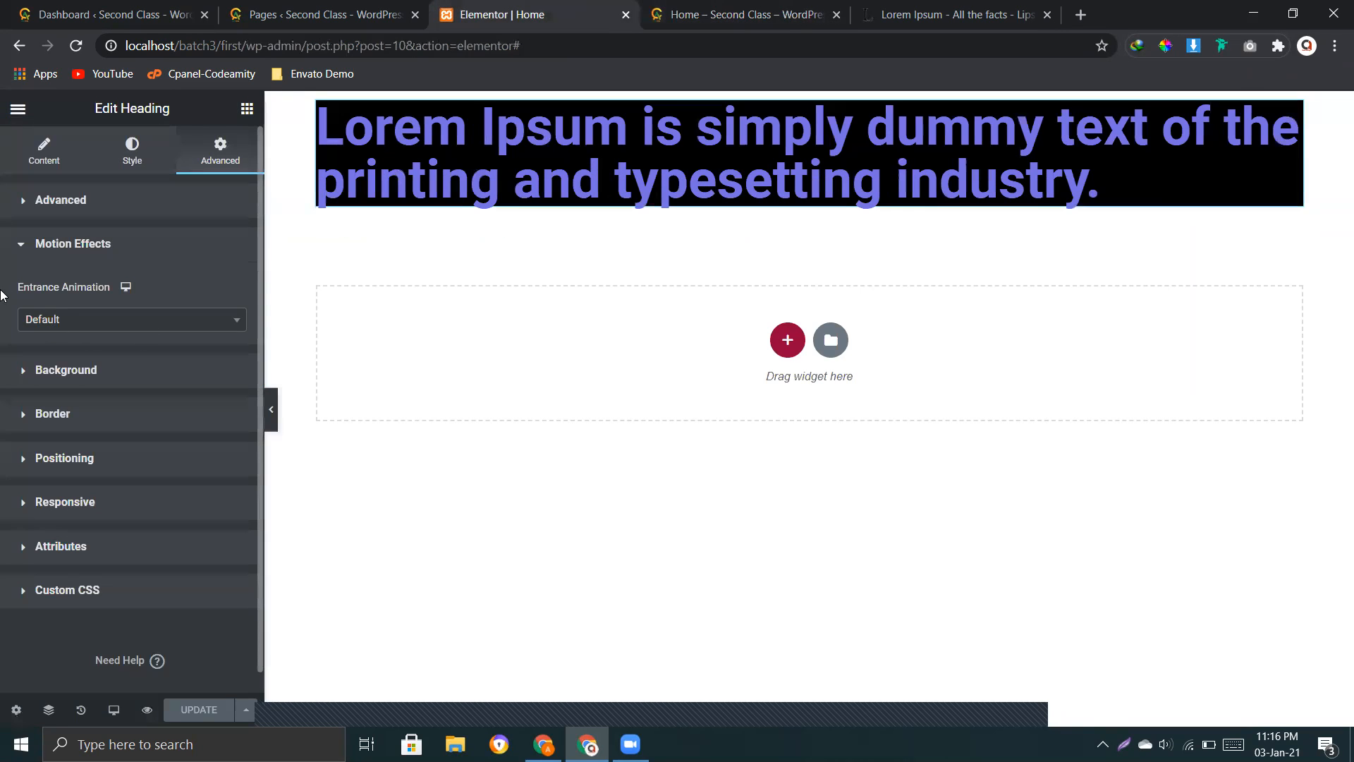
Step: Set the heading's entrance animation to Fade In, and update and preview the page
left_click_drag(72, 289, 102, 303)
left_click(72, 330)
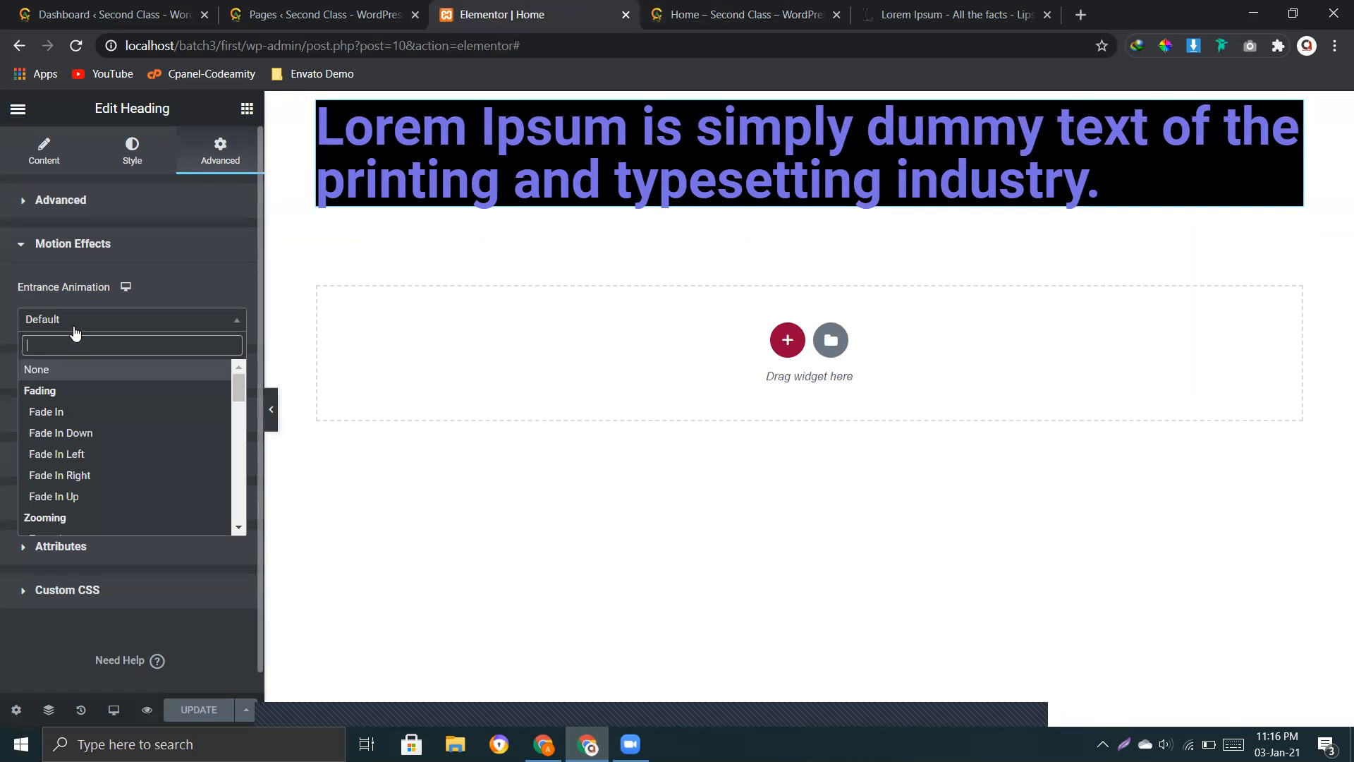
left_click(73, 413)
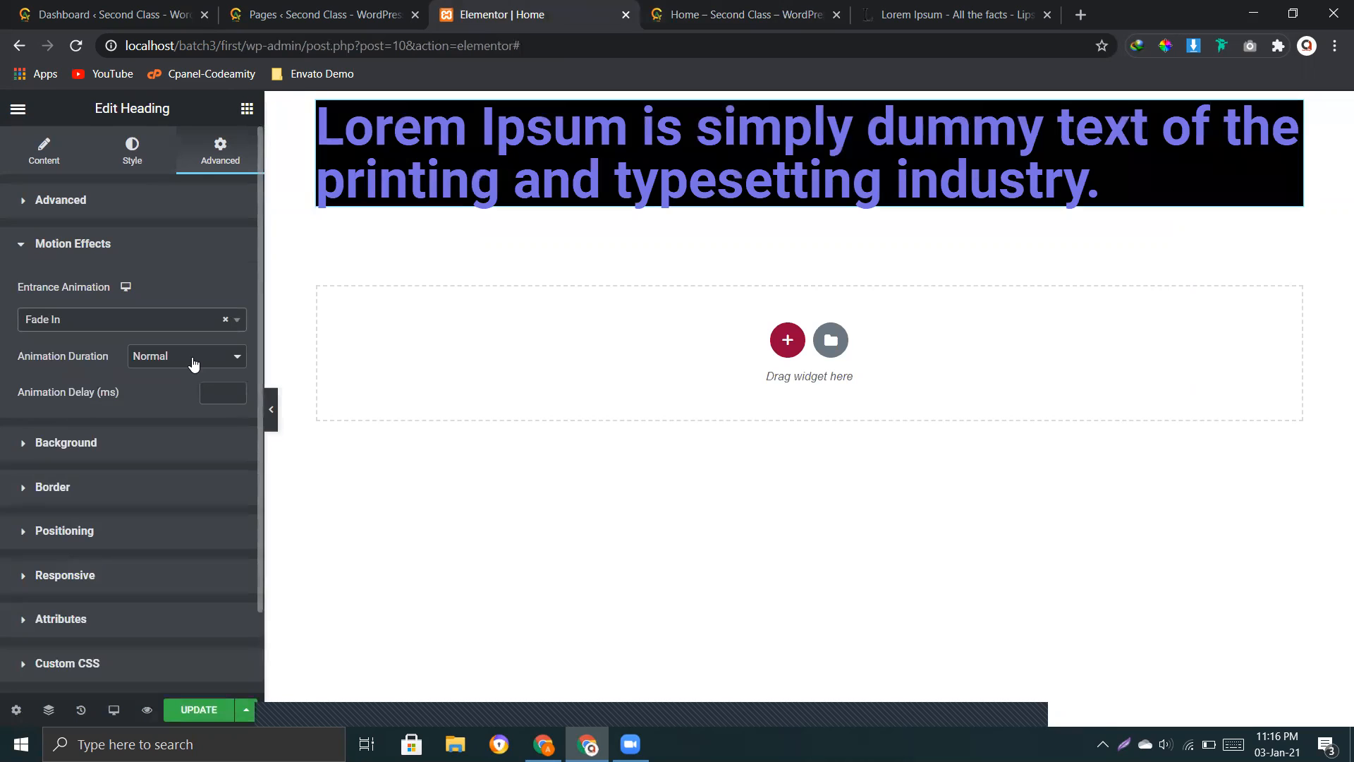
left_click(205, 714)
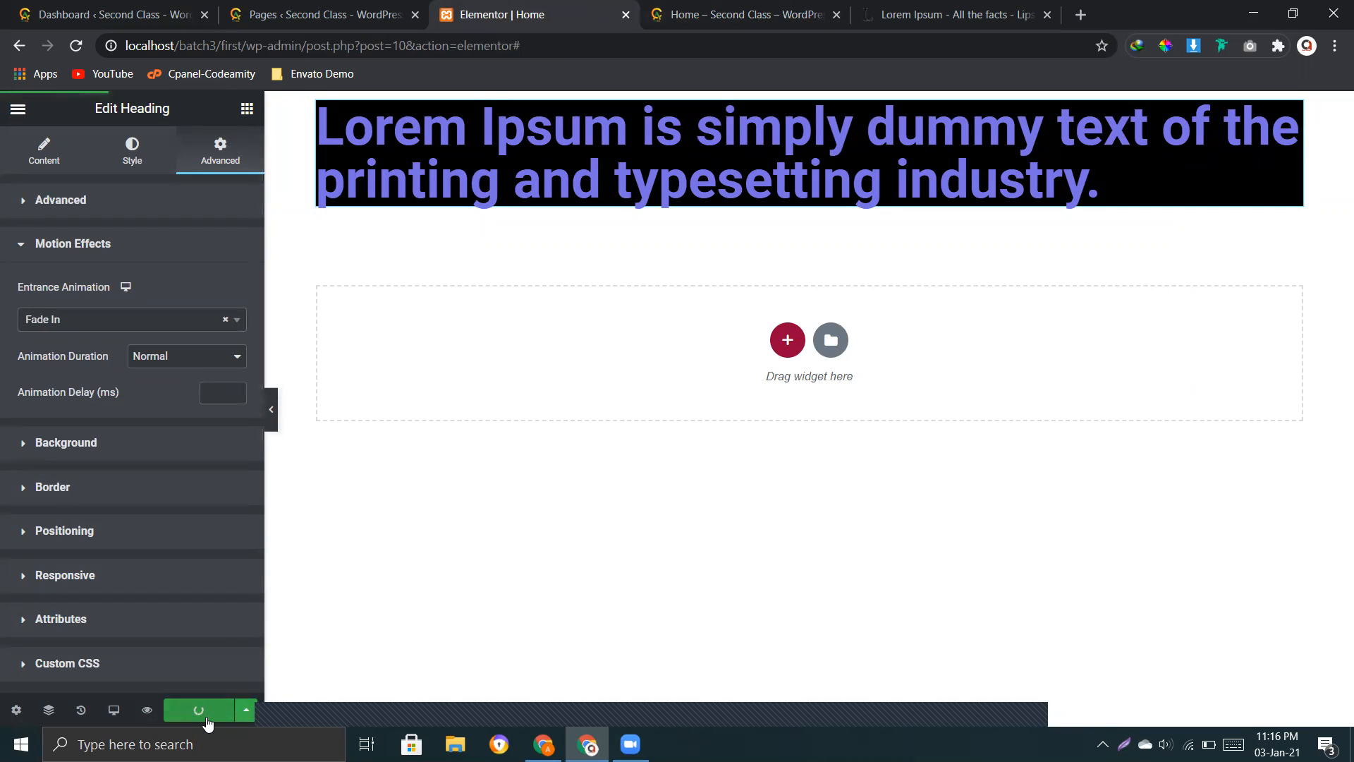
left_click(146, 713)
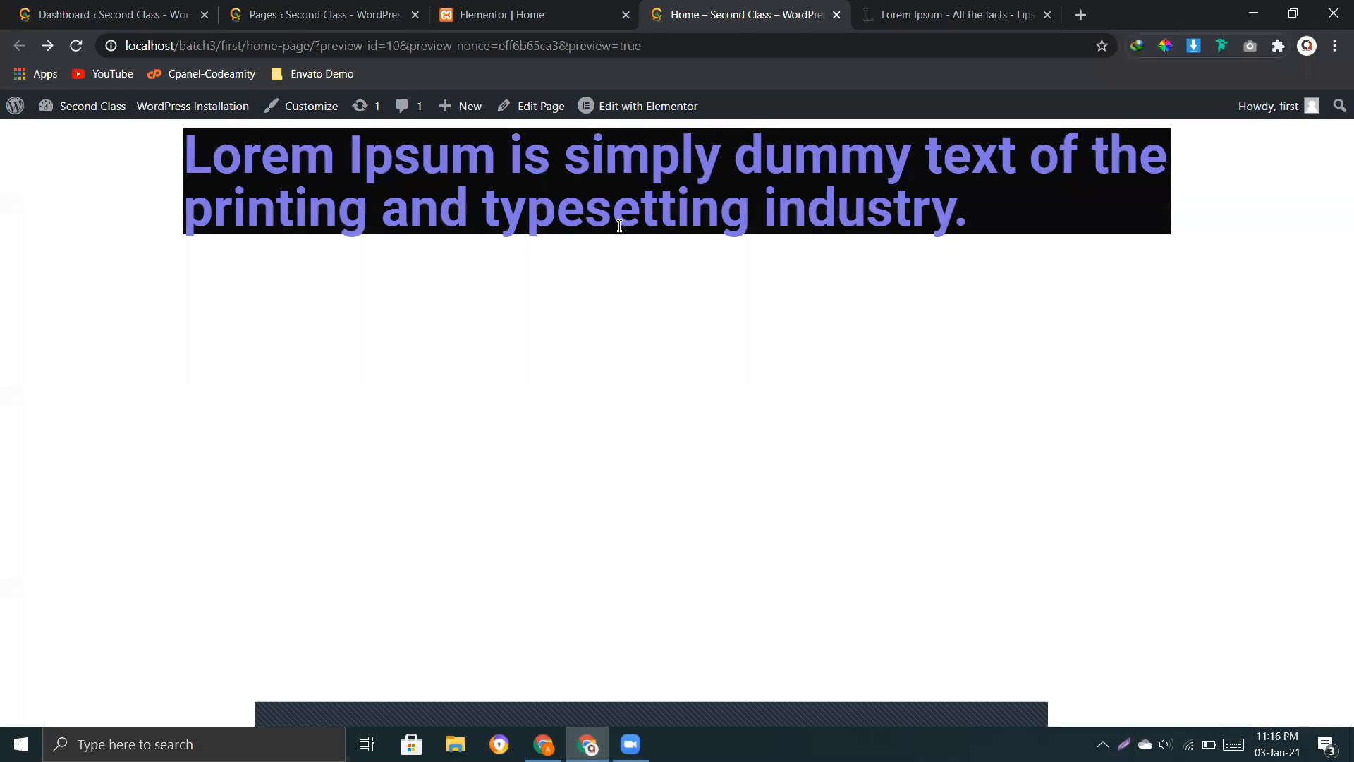
left_click(568, 10)
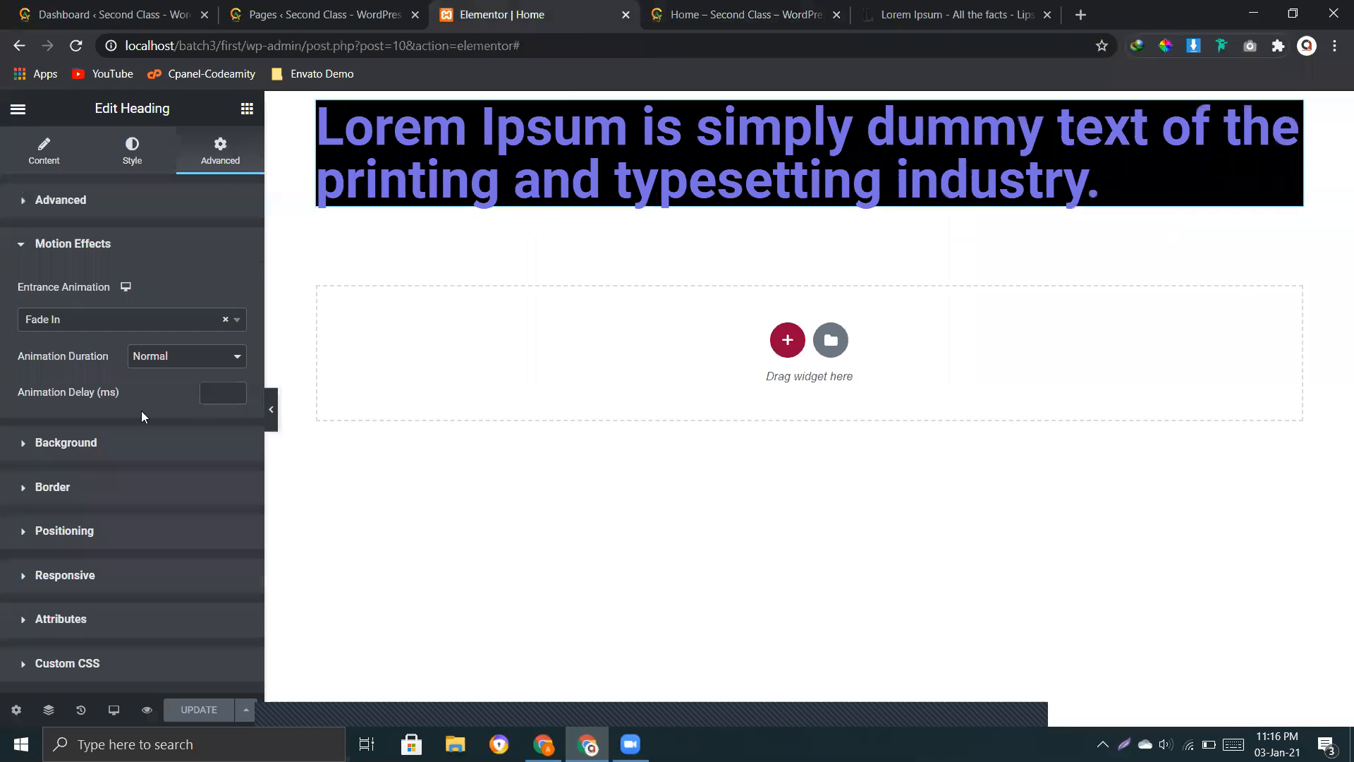
Step: Look at the animation duration options and try Fade In Left as the heading's entrance animation
left_click(163, 359)
left_click(165, 358)
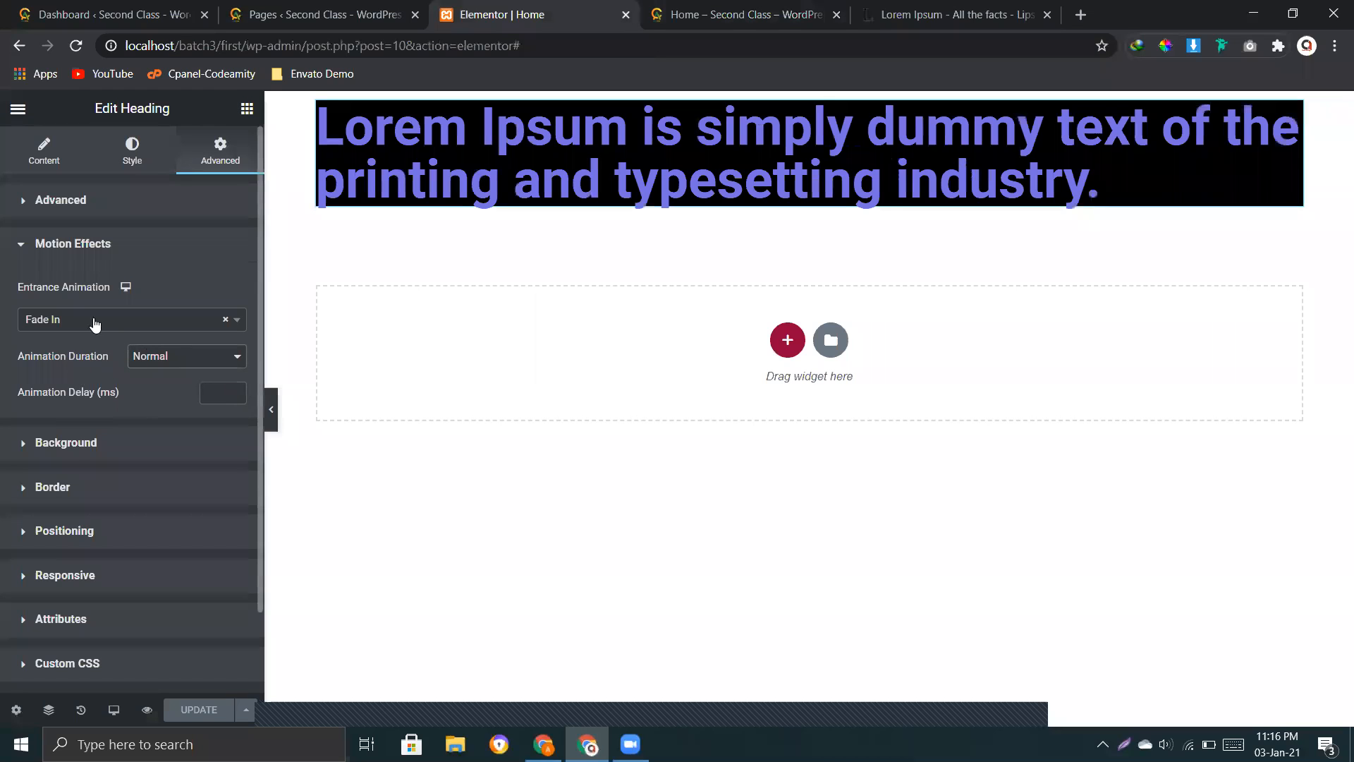
left_click(79, 323)
left_click(90, 462)
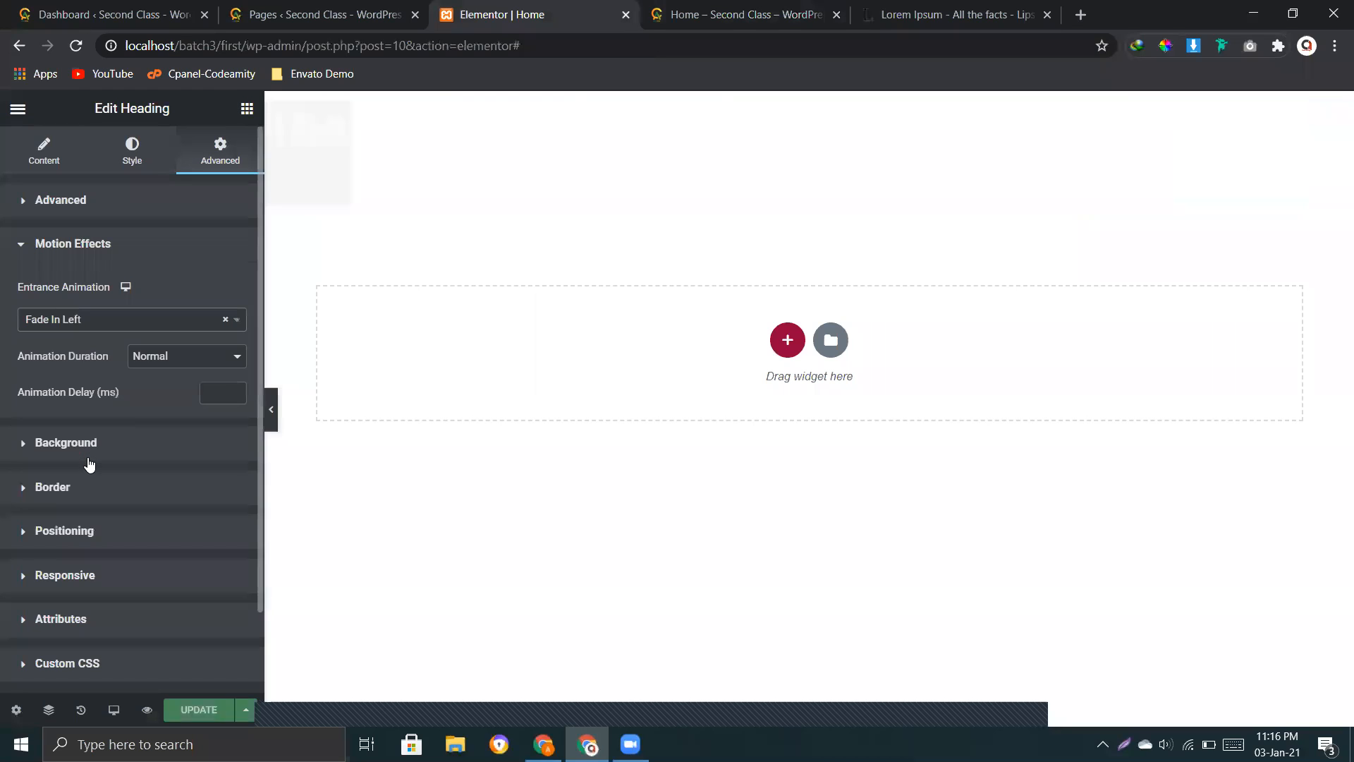
Step: Try Zoom In and Bounce In as the heading's entrance animation
left_click(99, 326)
scroll(91, 467, "down", 3)
scroll(92, 467, "up", 3)
left_click(66, 450)
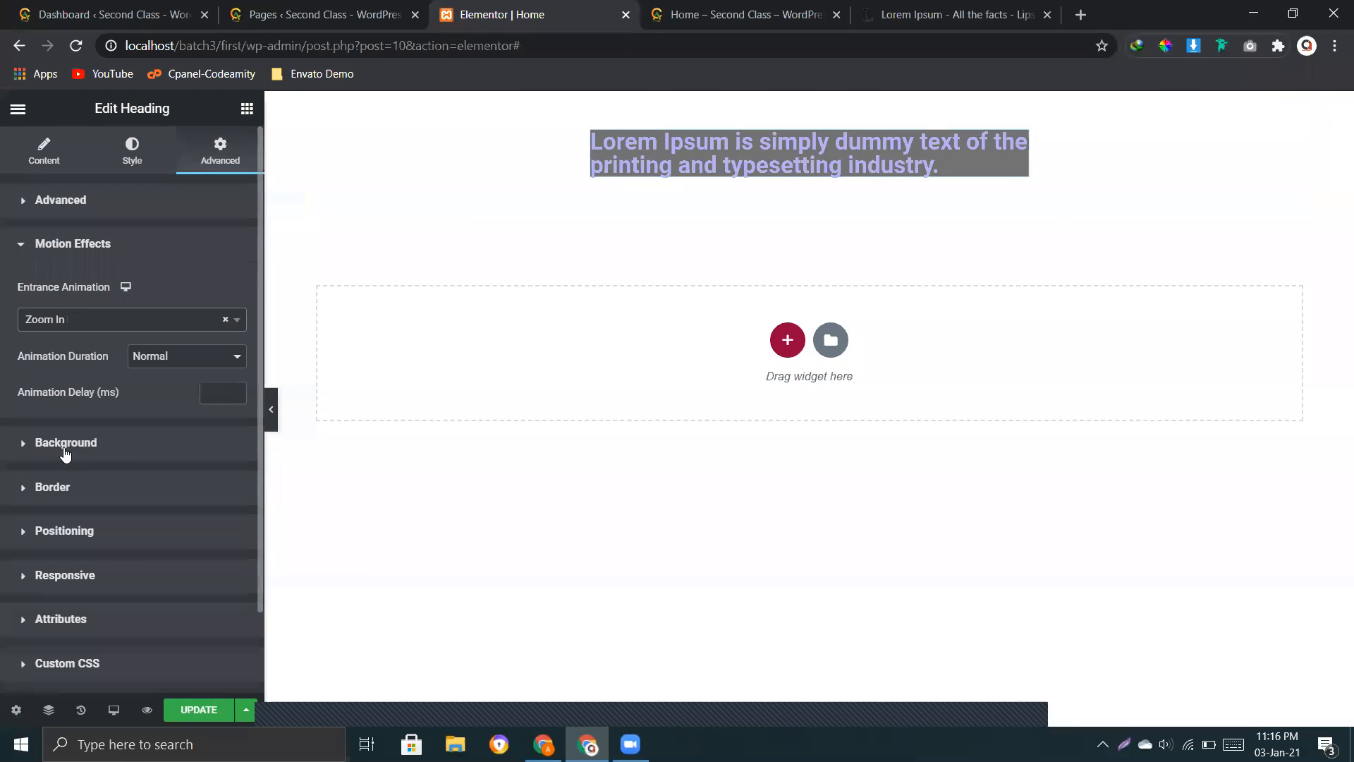
left_click(99, 322)
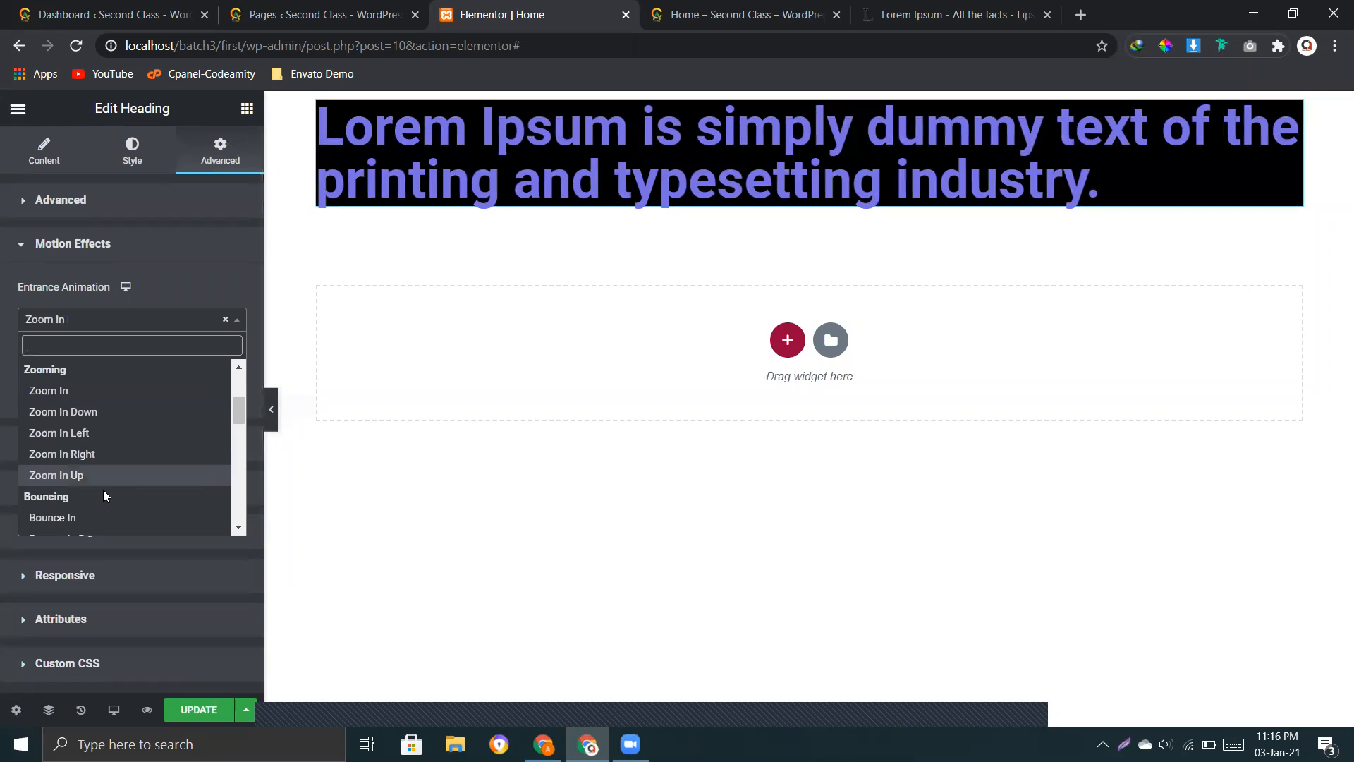
scroll(106, 466, "down", 2)
left_click(113, 432)
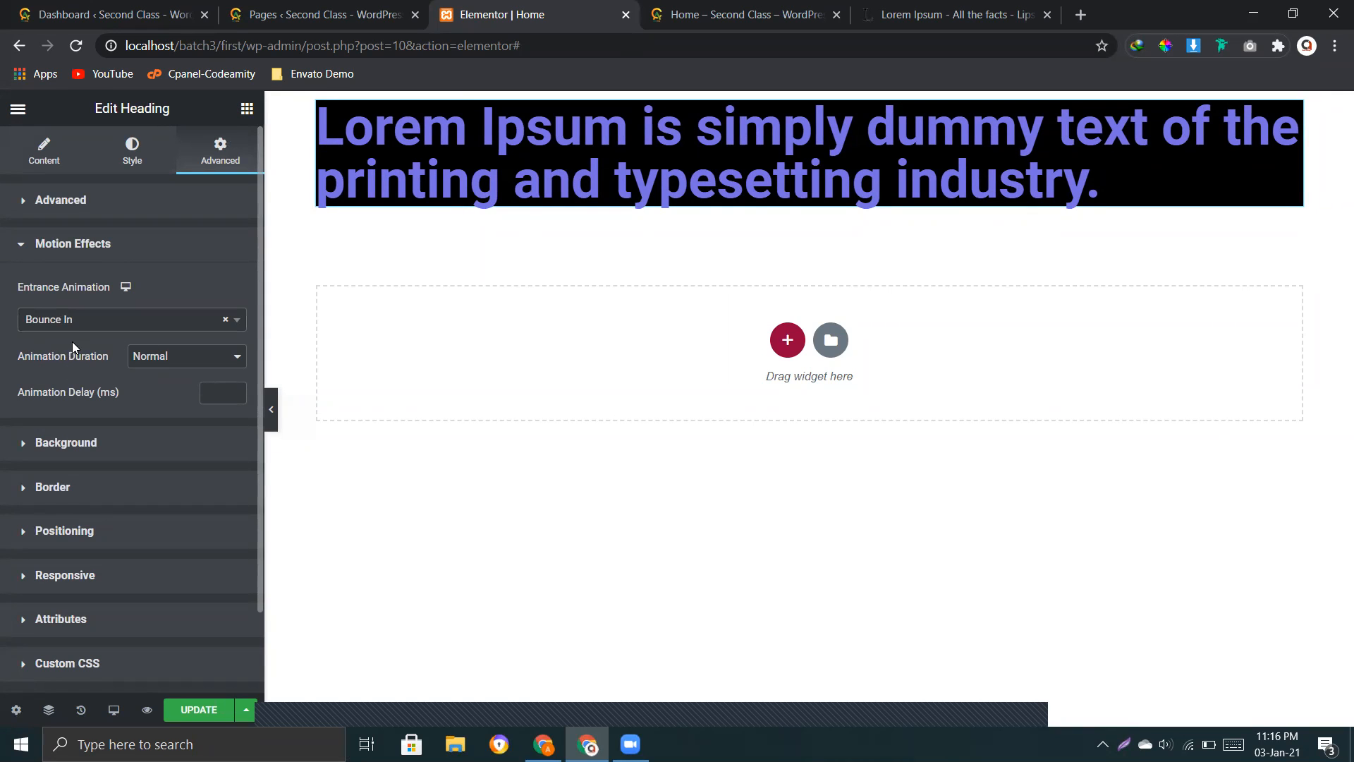
Step: Set the heading's entrance animation to Slide In Down and, after trying Fast, its animation duration to Slow
left_click(84, 325)
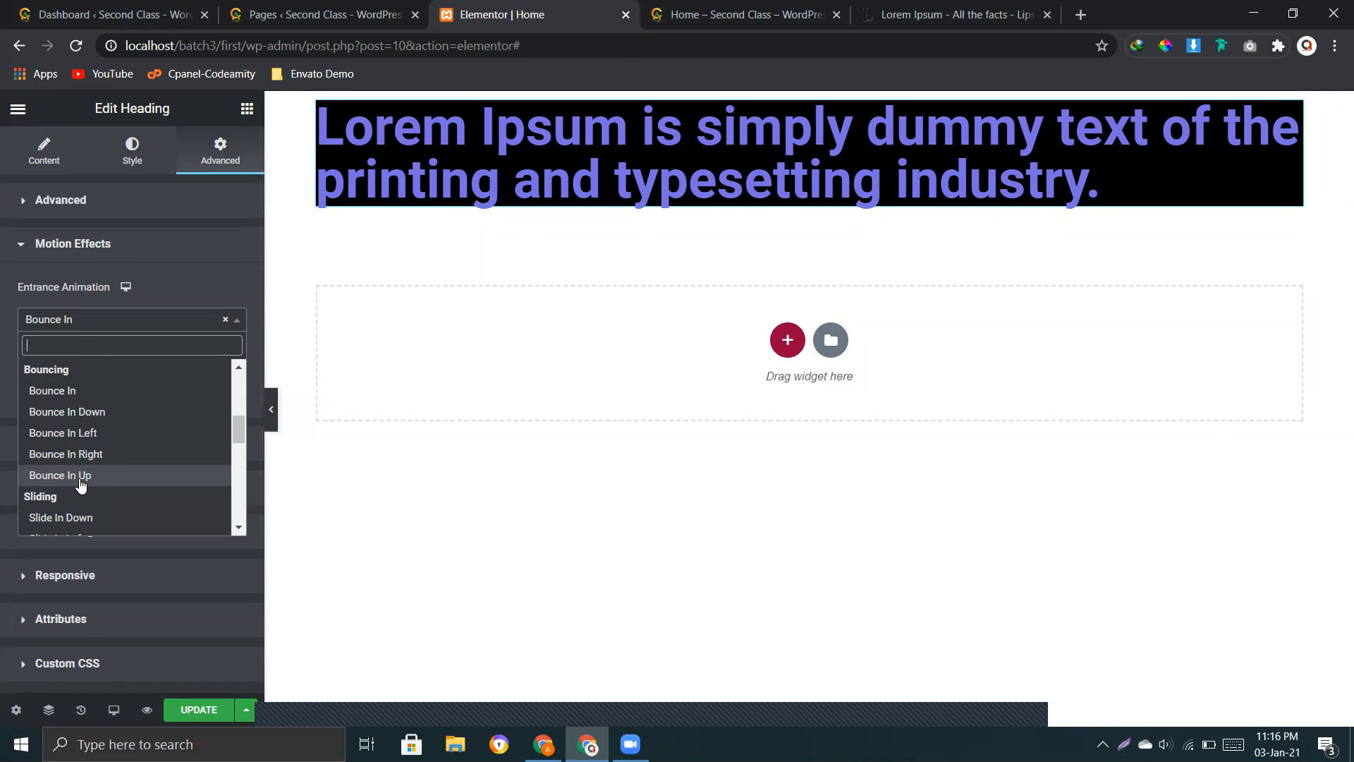
scroll(81, 484, "down", 1)
left_click(79, 432)
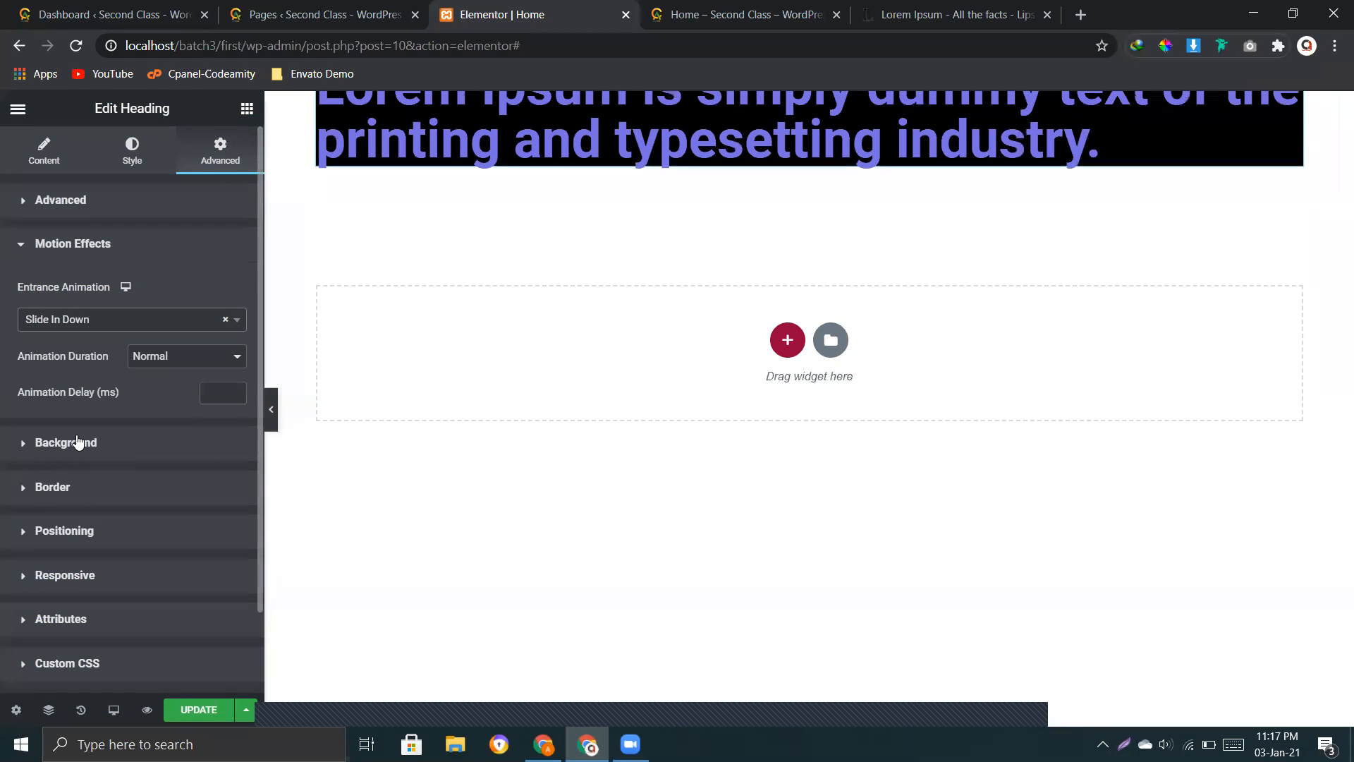
left_click(176, 359)
left_click(155, 400)
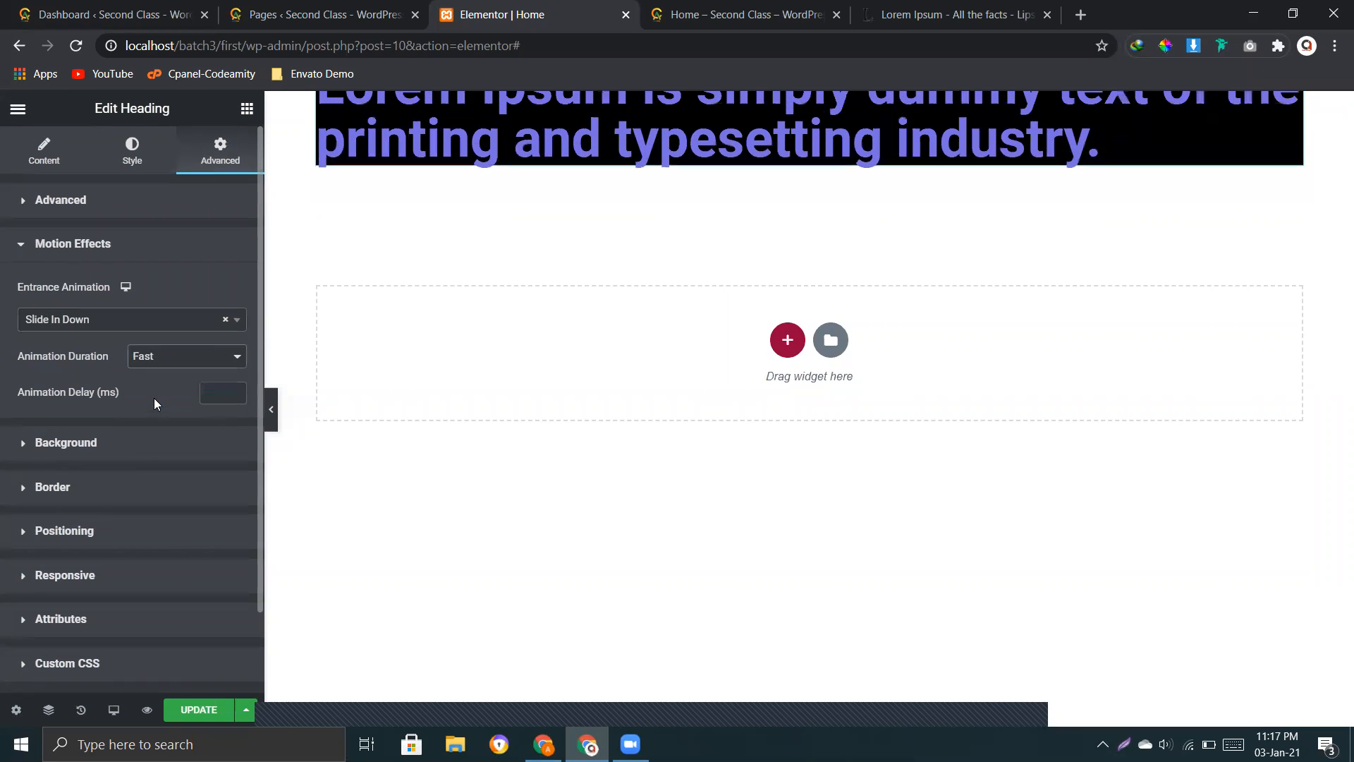
left_click(167, 357)
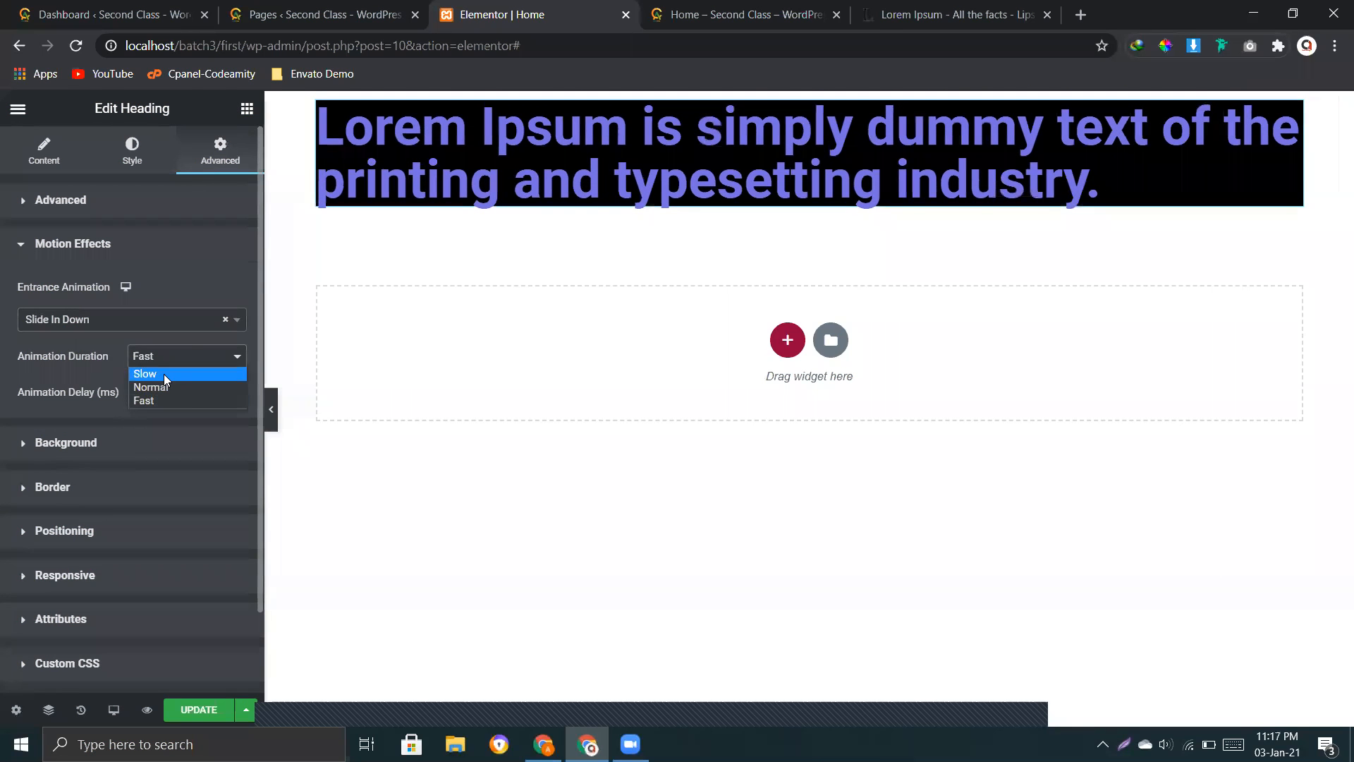
left_click(163, 374)
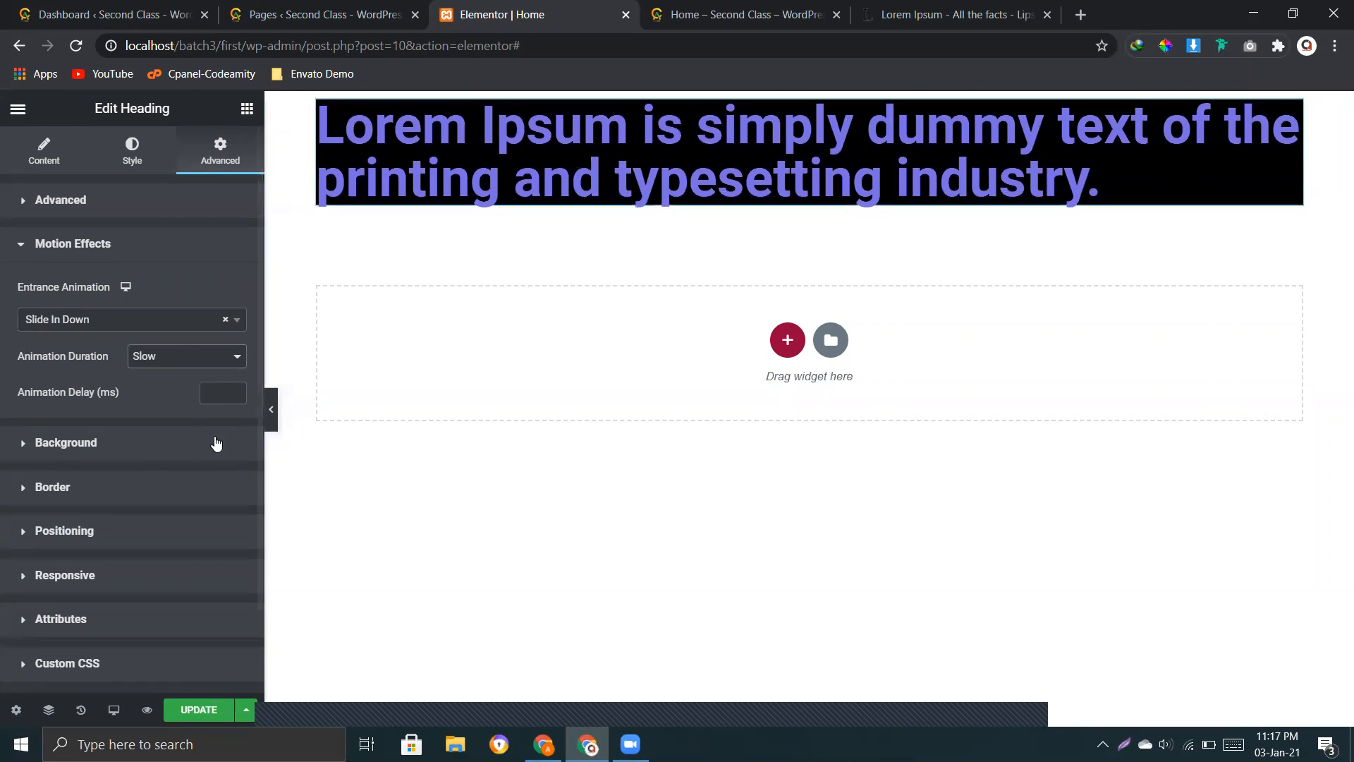
Step: Update the page, check the heading's animation in the page preview and return to the Elementor editor
left_click(197, 714)
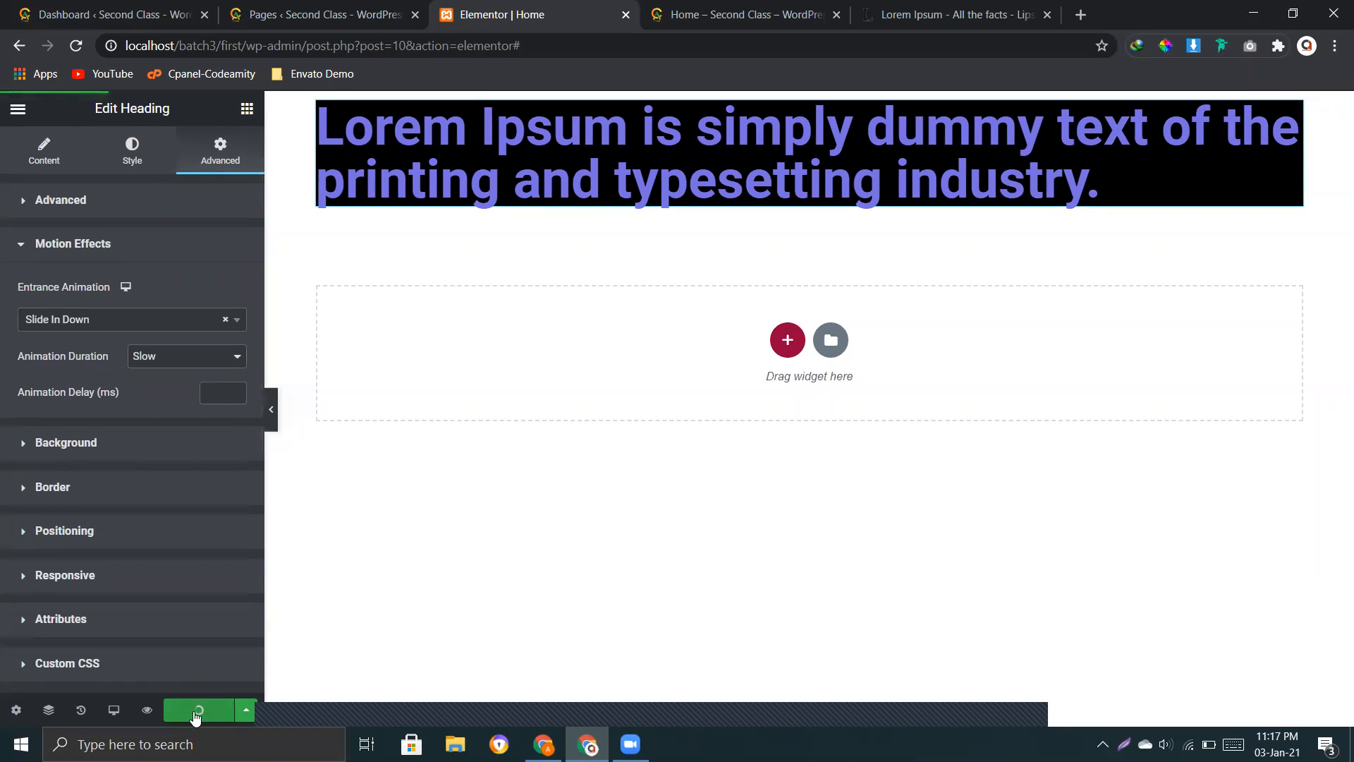
left_click(148, 711)
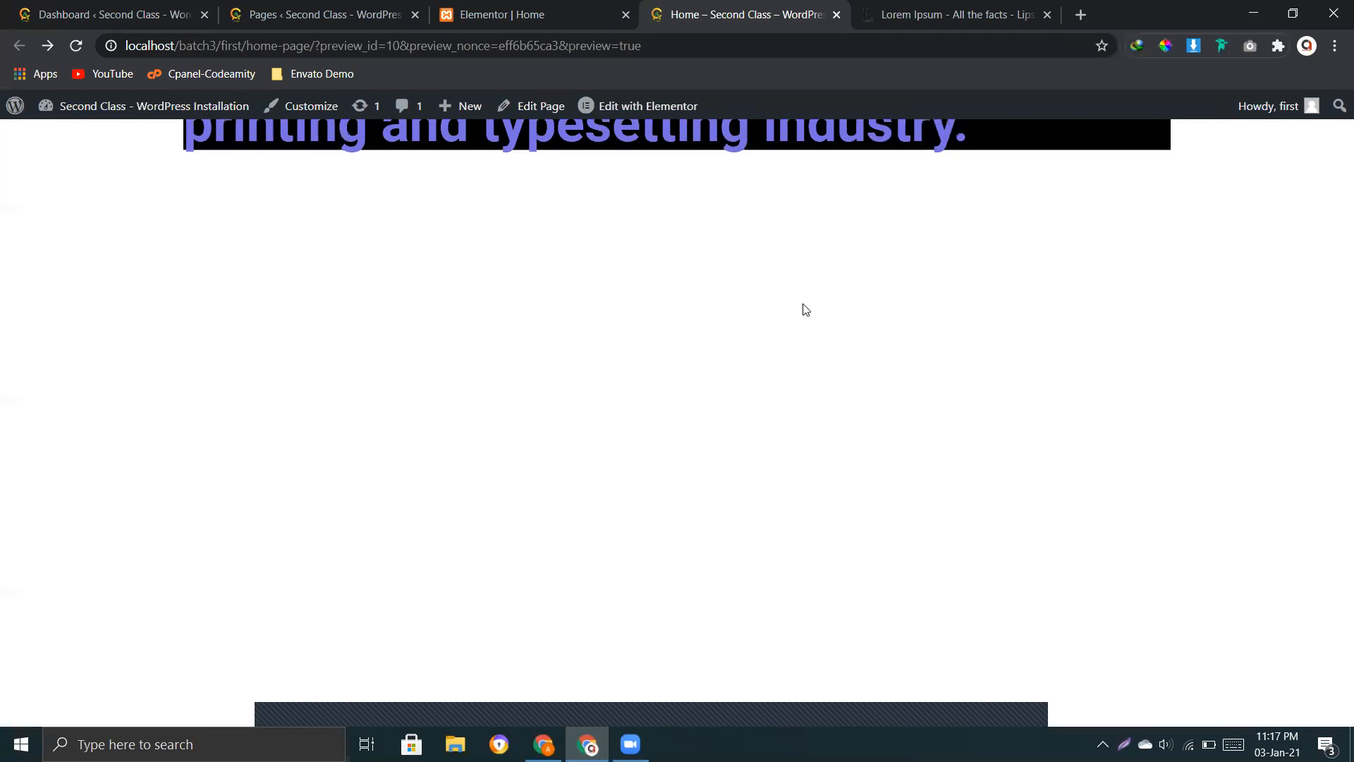
left_click(514, 14)
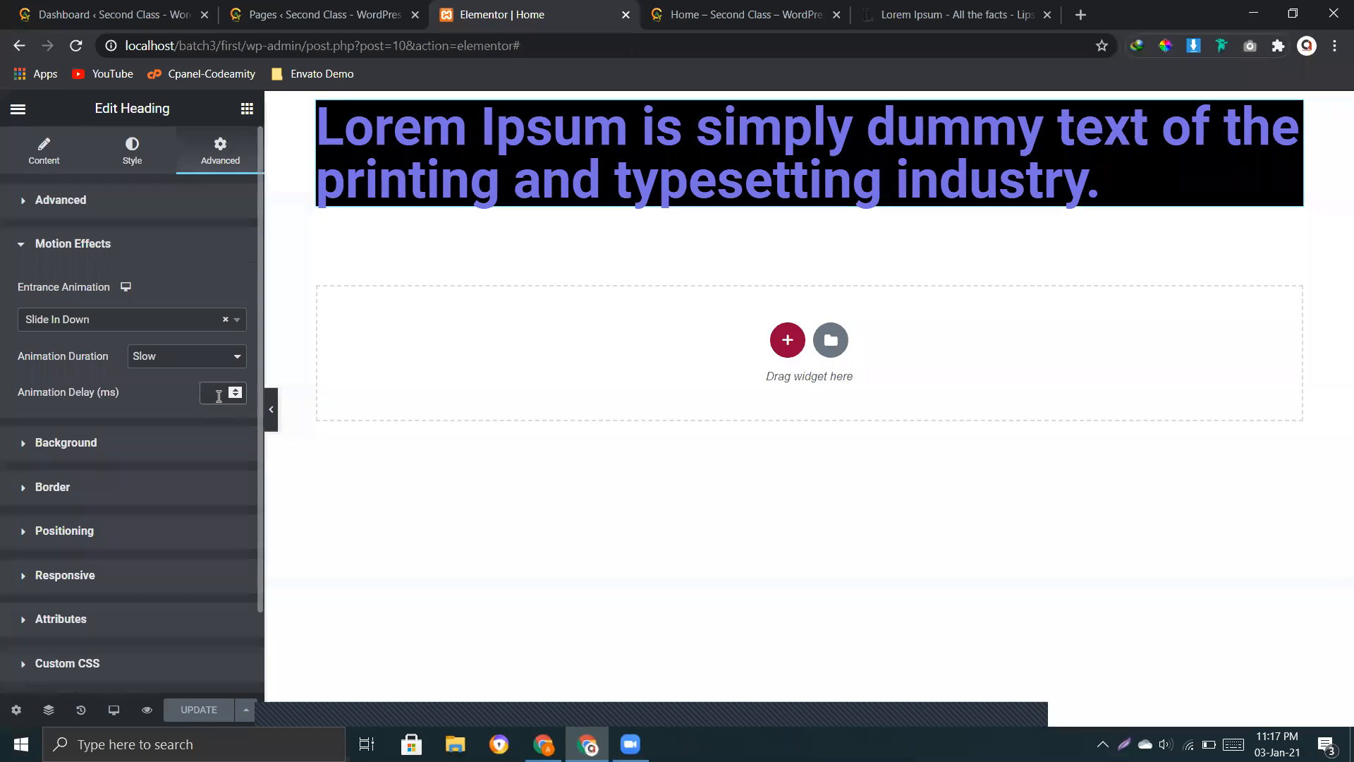
left_click(733, 9)
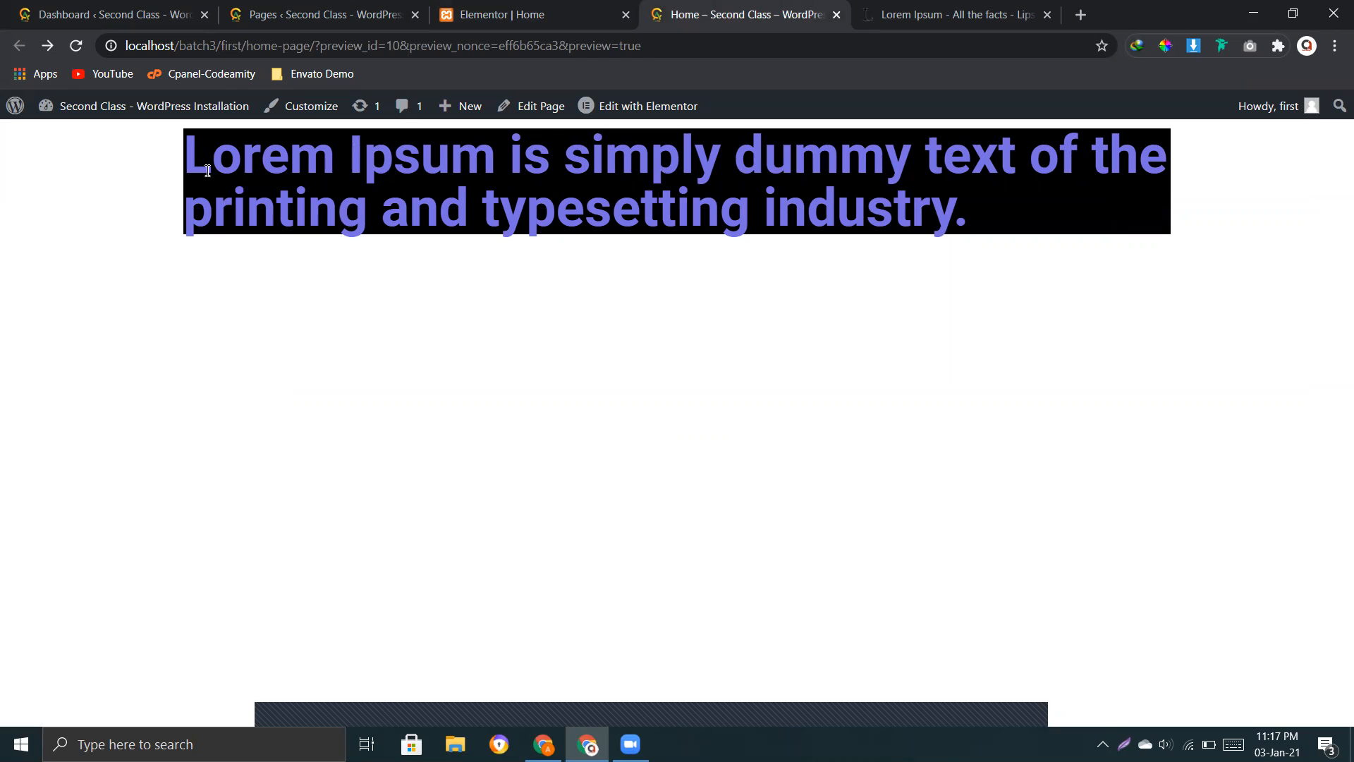
key("ctrl+a")
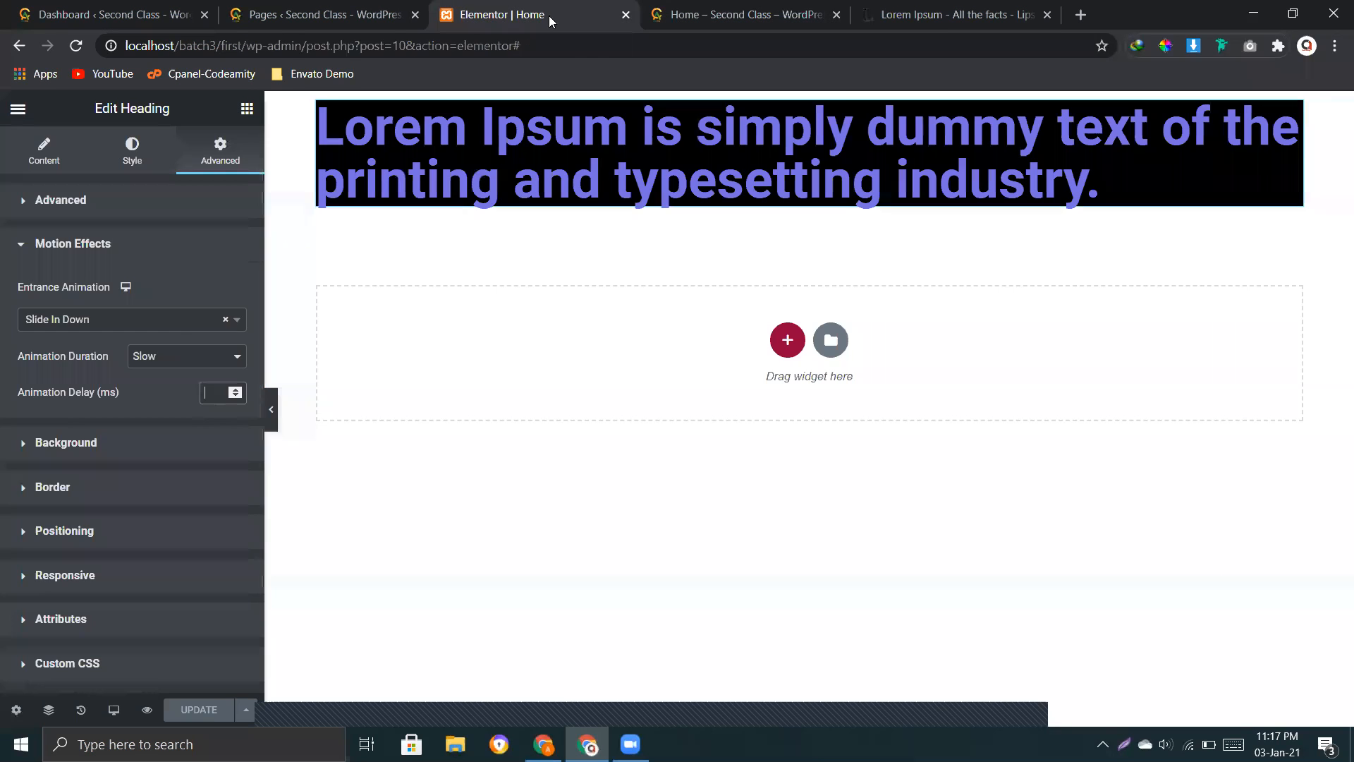
left_click(502, 14)
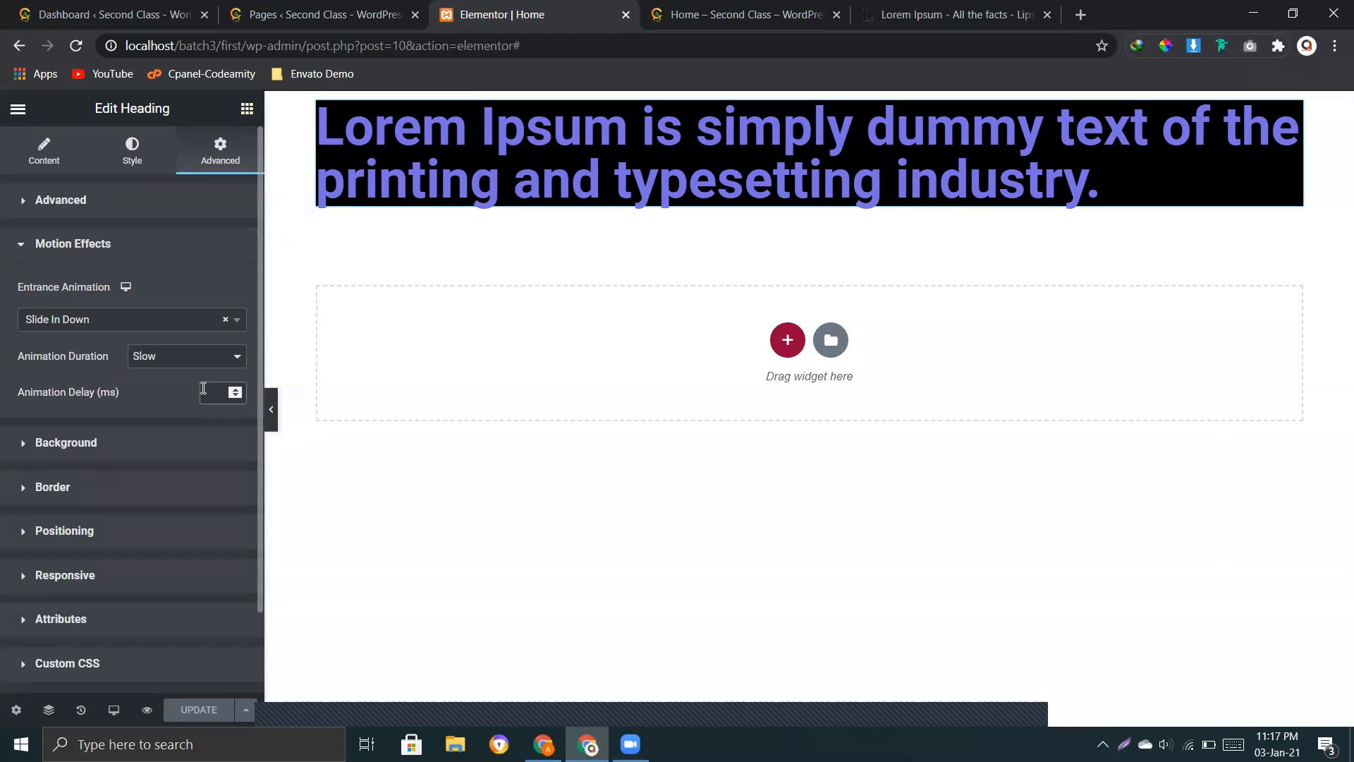
Step: Try animation delays of 50 and 100 ms on the heading, update the page and check the animation in the page preview
left_click(205, 393)
type("50")
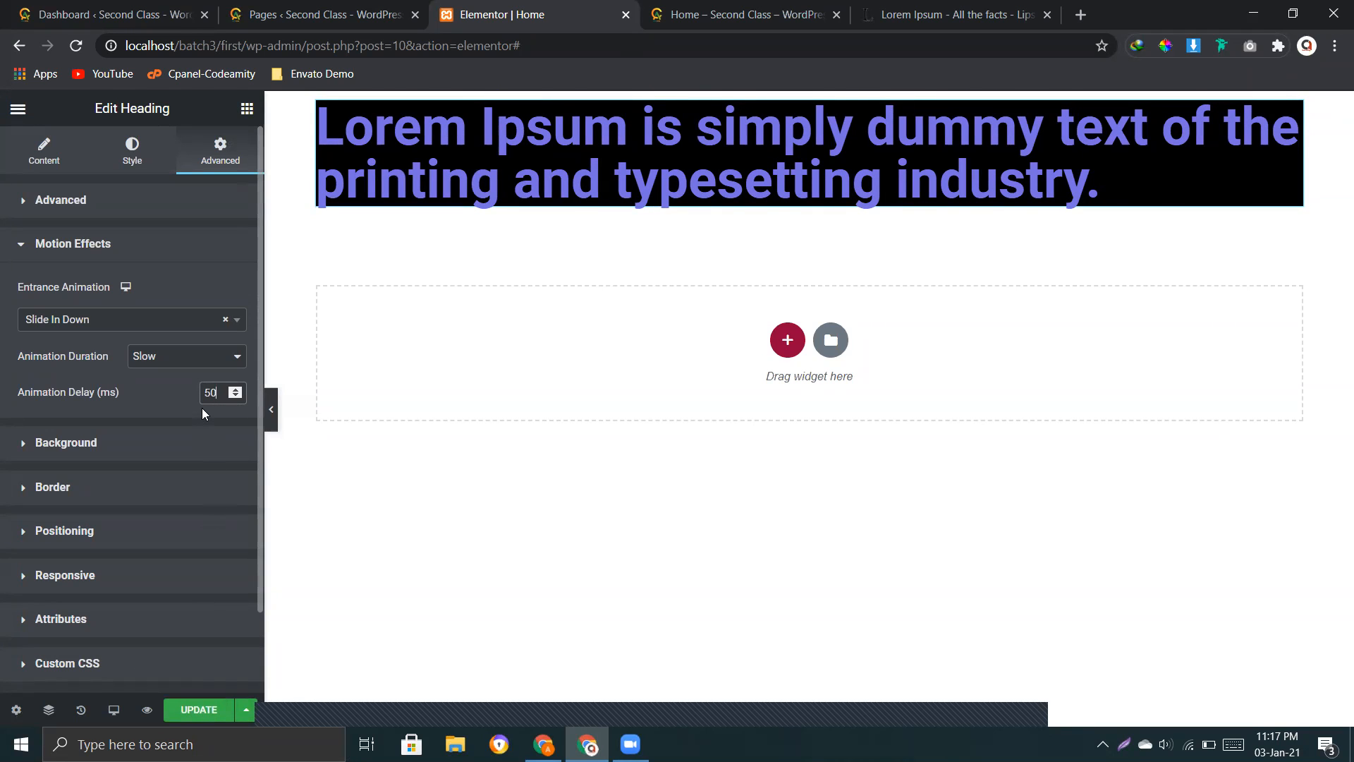
key("BackSpace")
key("BackSpace")
type("100")
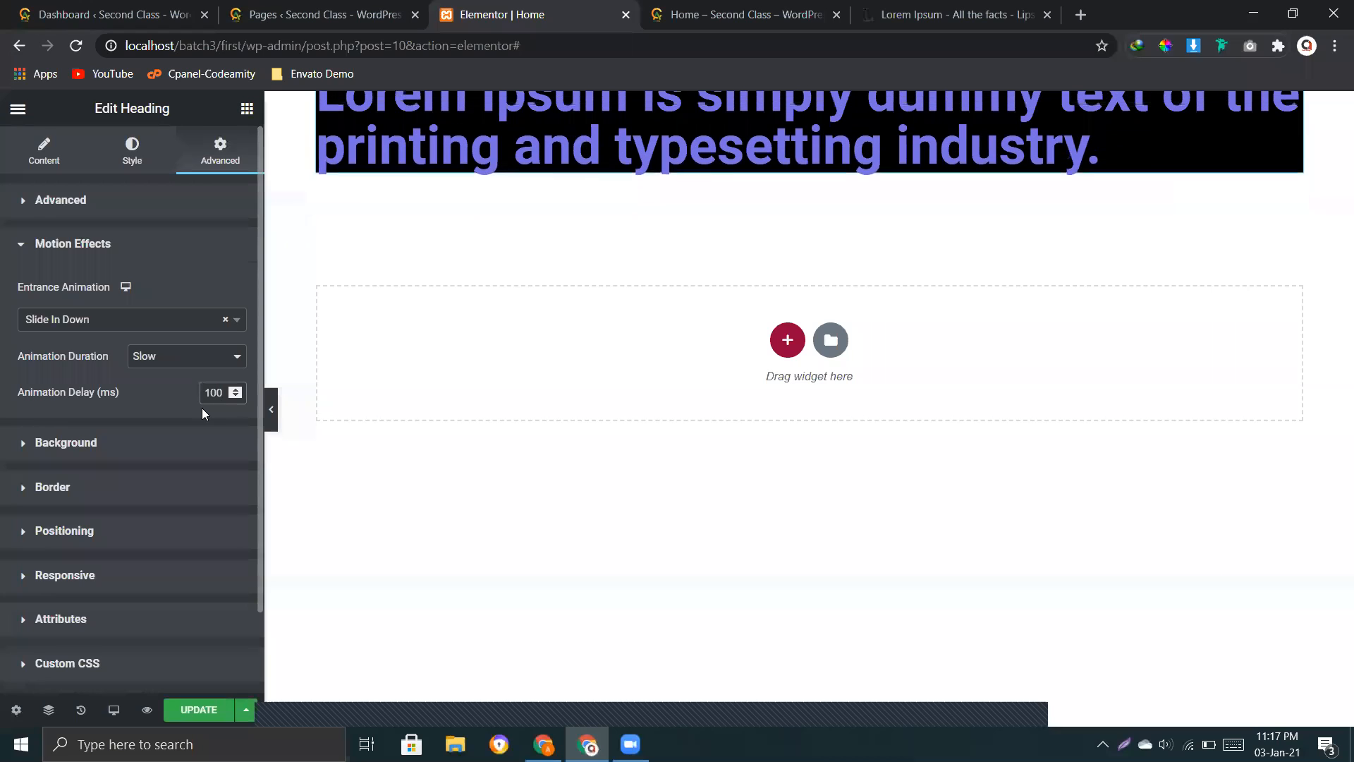
left_click(185, 711)
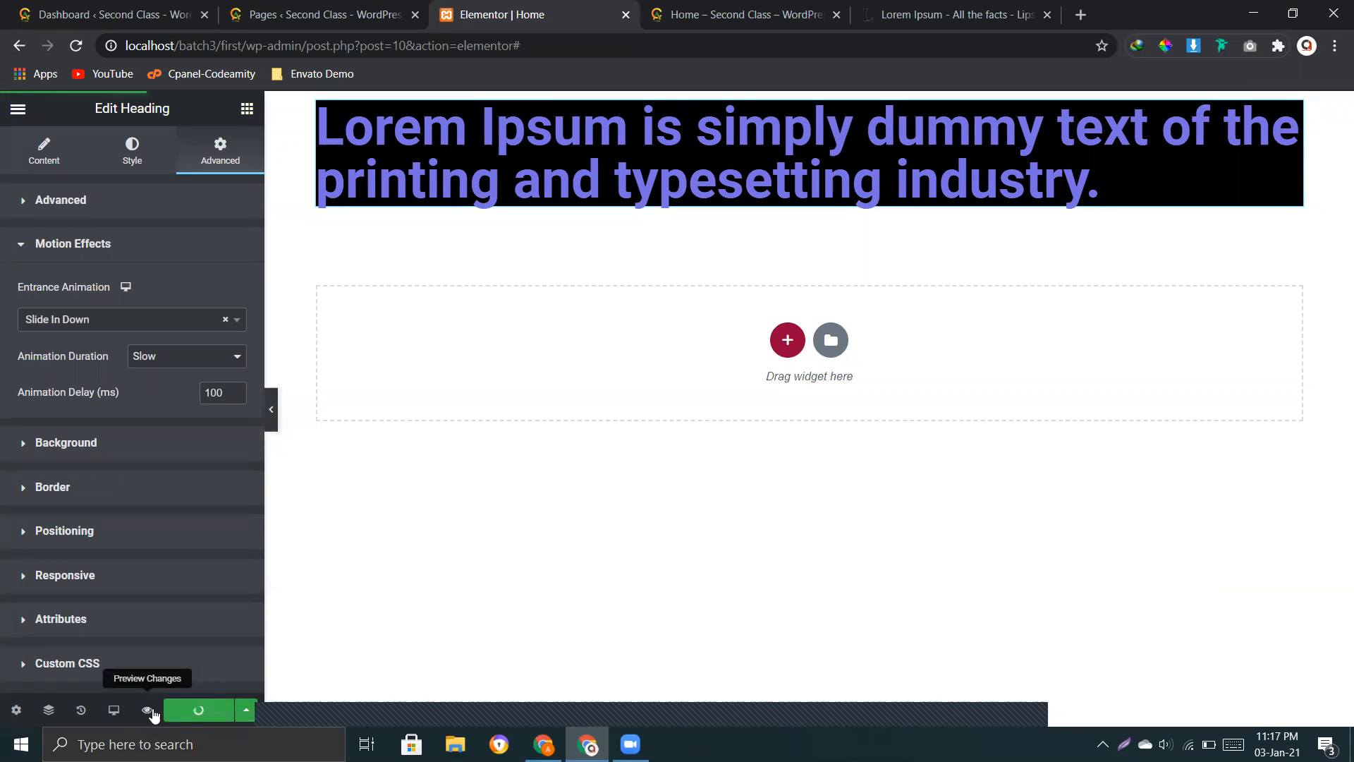
left_click(153, 714)
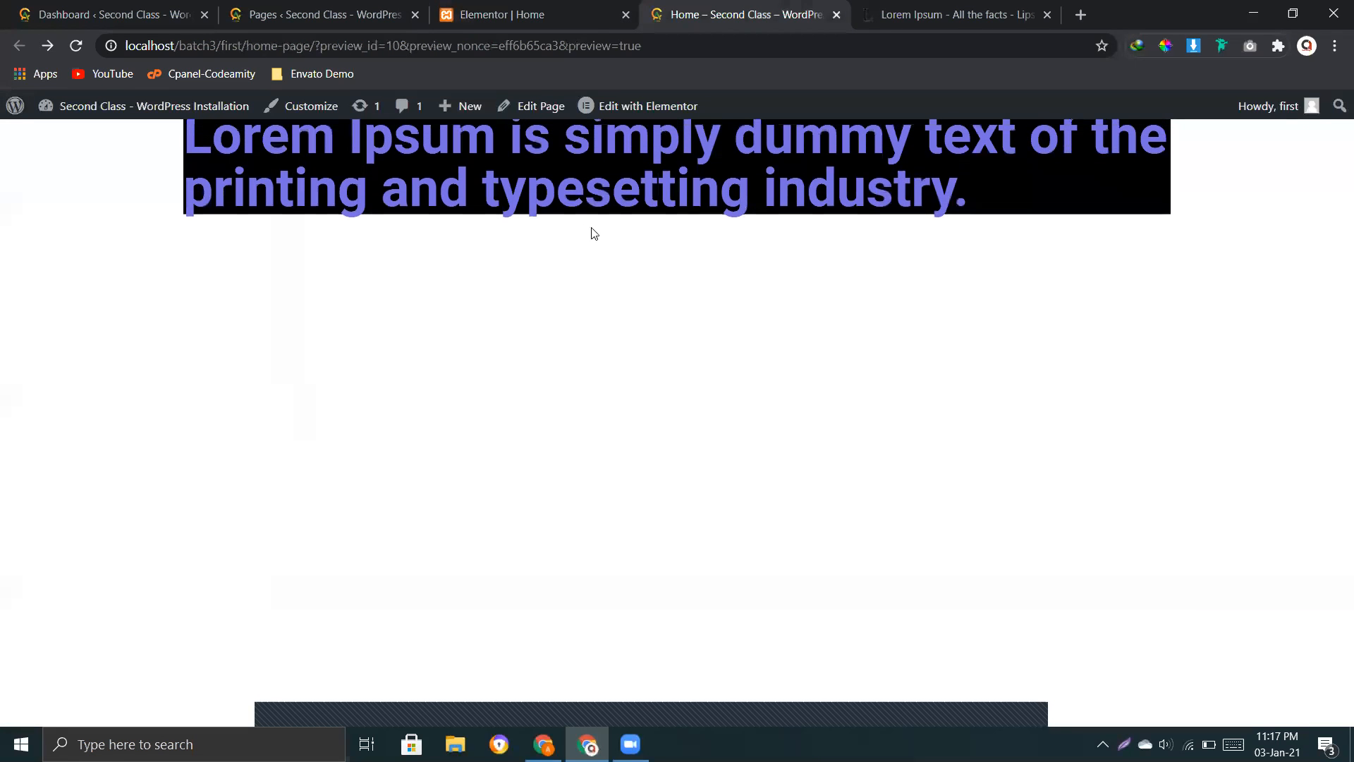
left_click(578, 9)
Step: Set the heading's animation delay to 1000 ms, update the page, check the animation in the preview and return to the editor
left_click(235, 396)
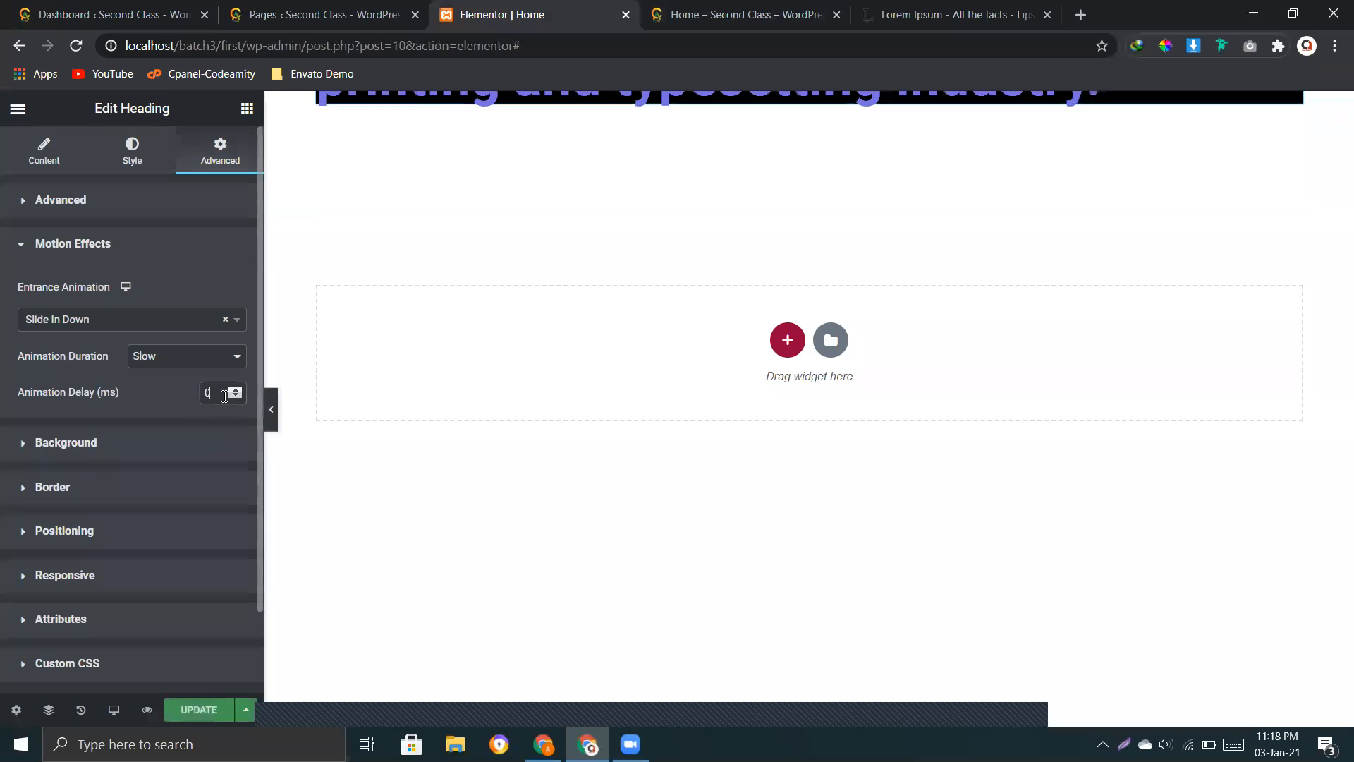
type("1000")
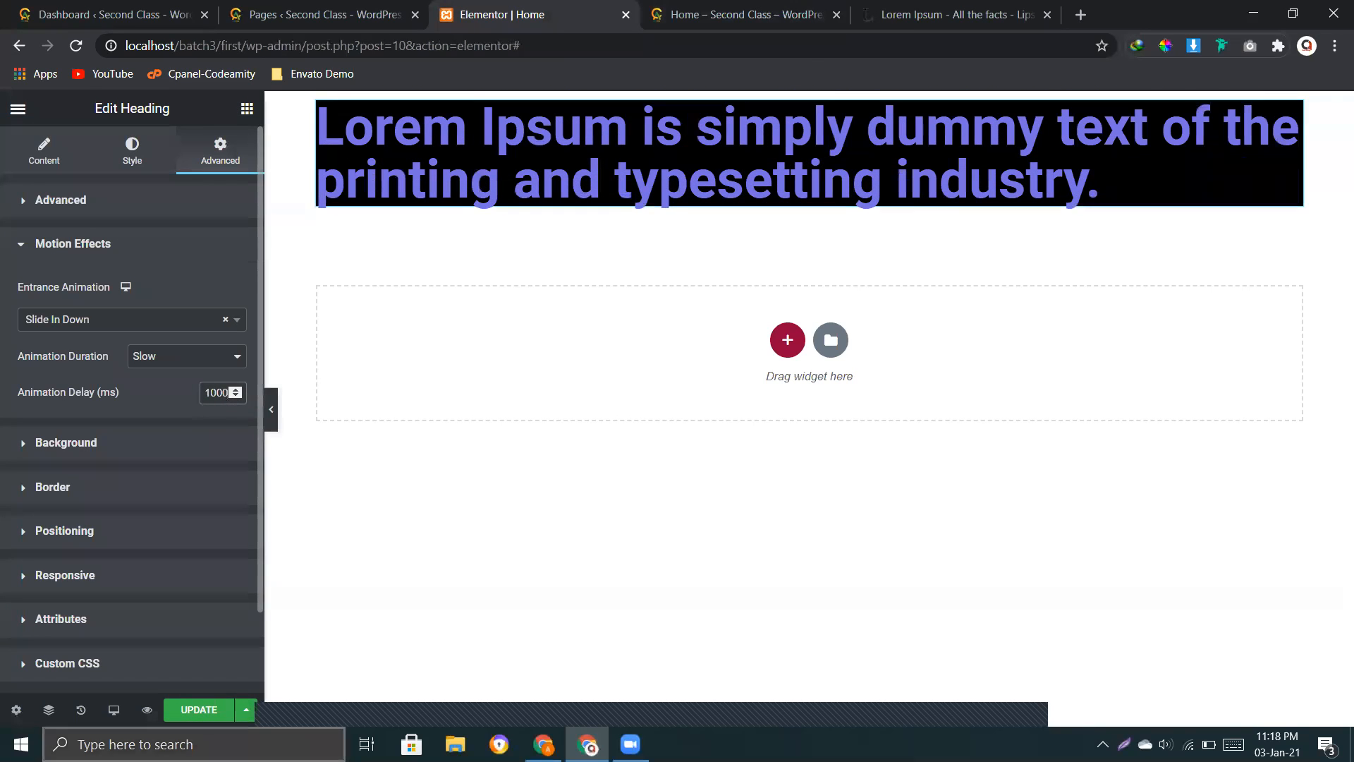
left_click(198, 710)
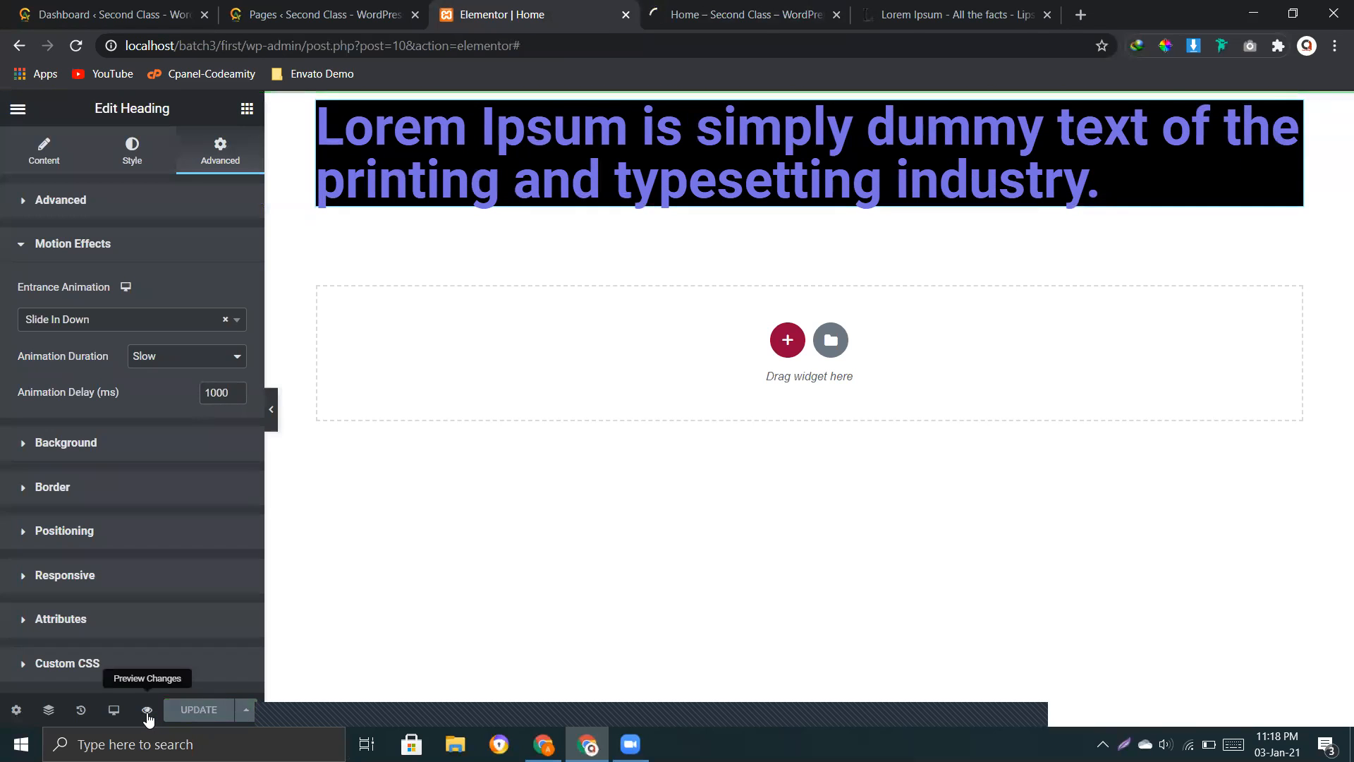
left_click(147, 712)
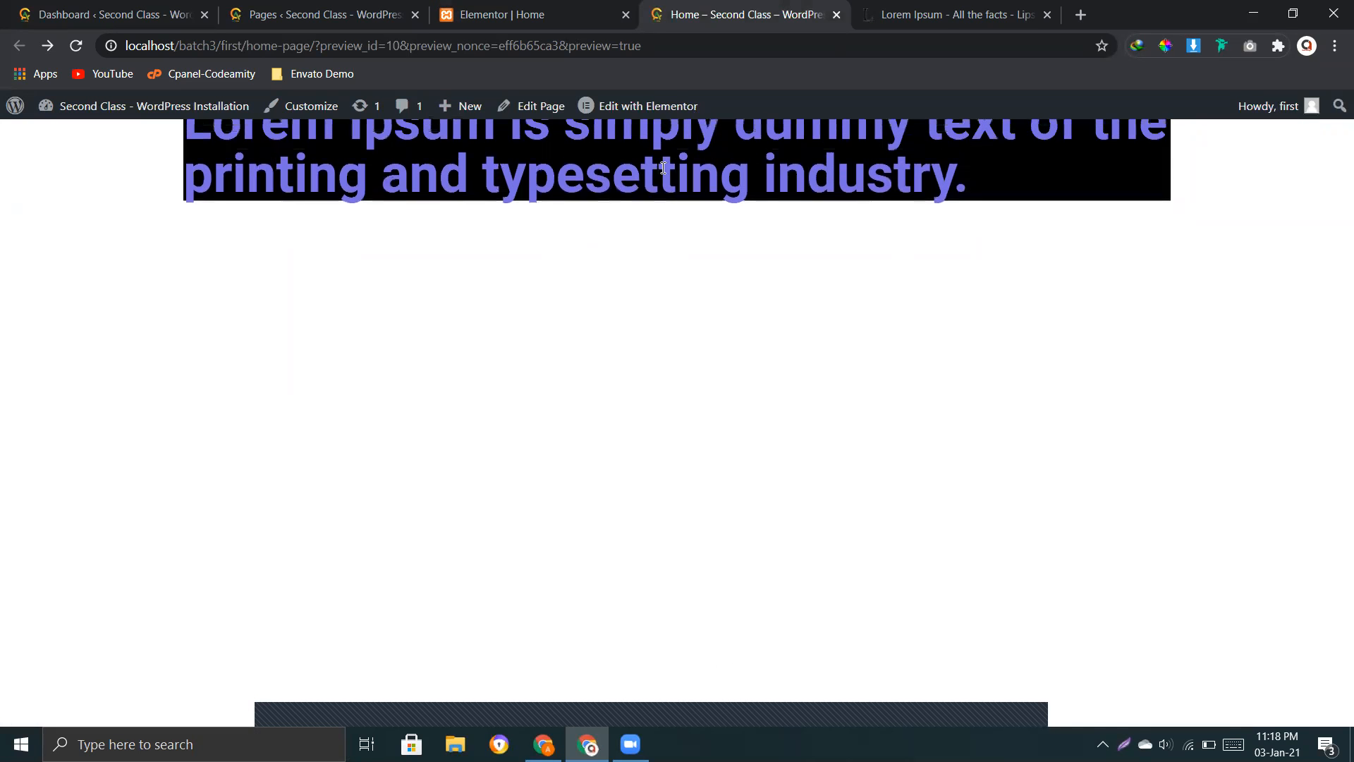
left_click(580, 7)
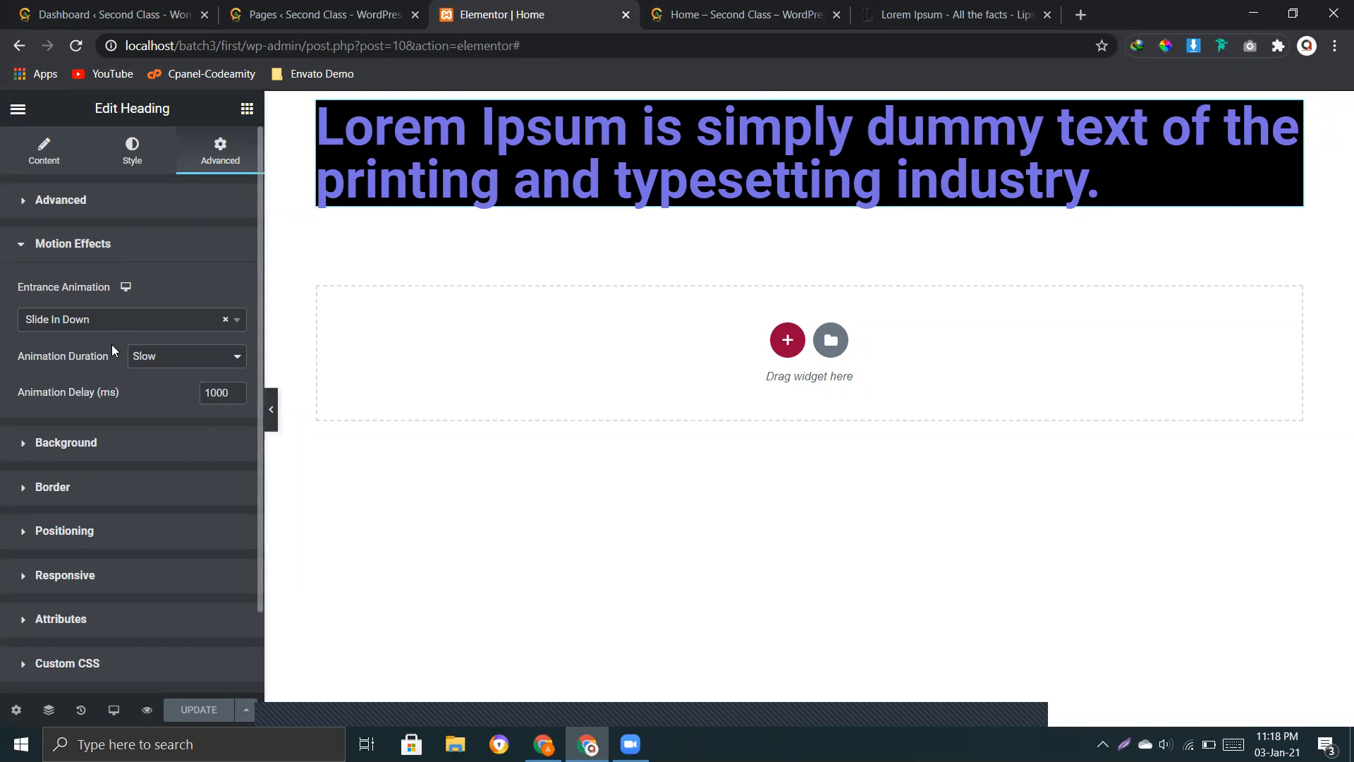
Step: Change the heading's classic background colour to the muted red #B03C3C
left_click(108, 444)
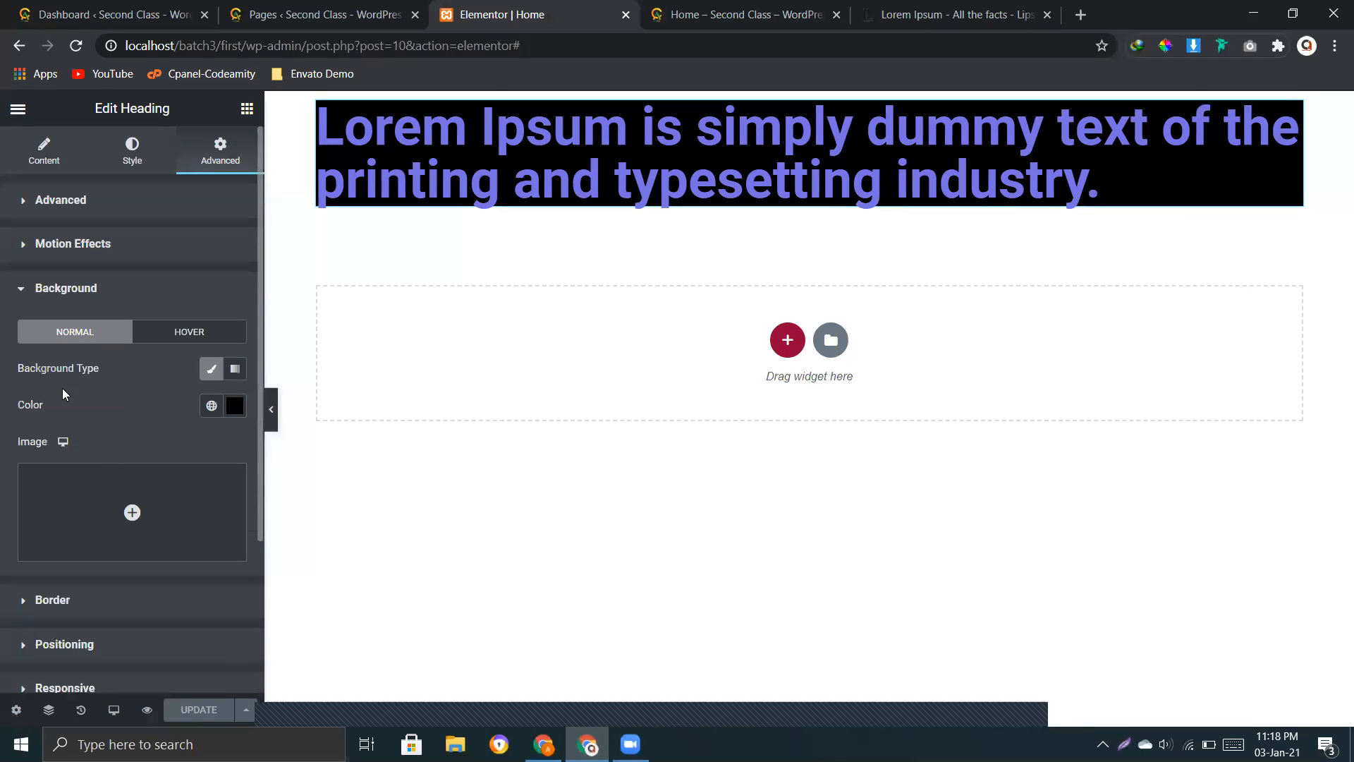
left_click(108, 366)
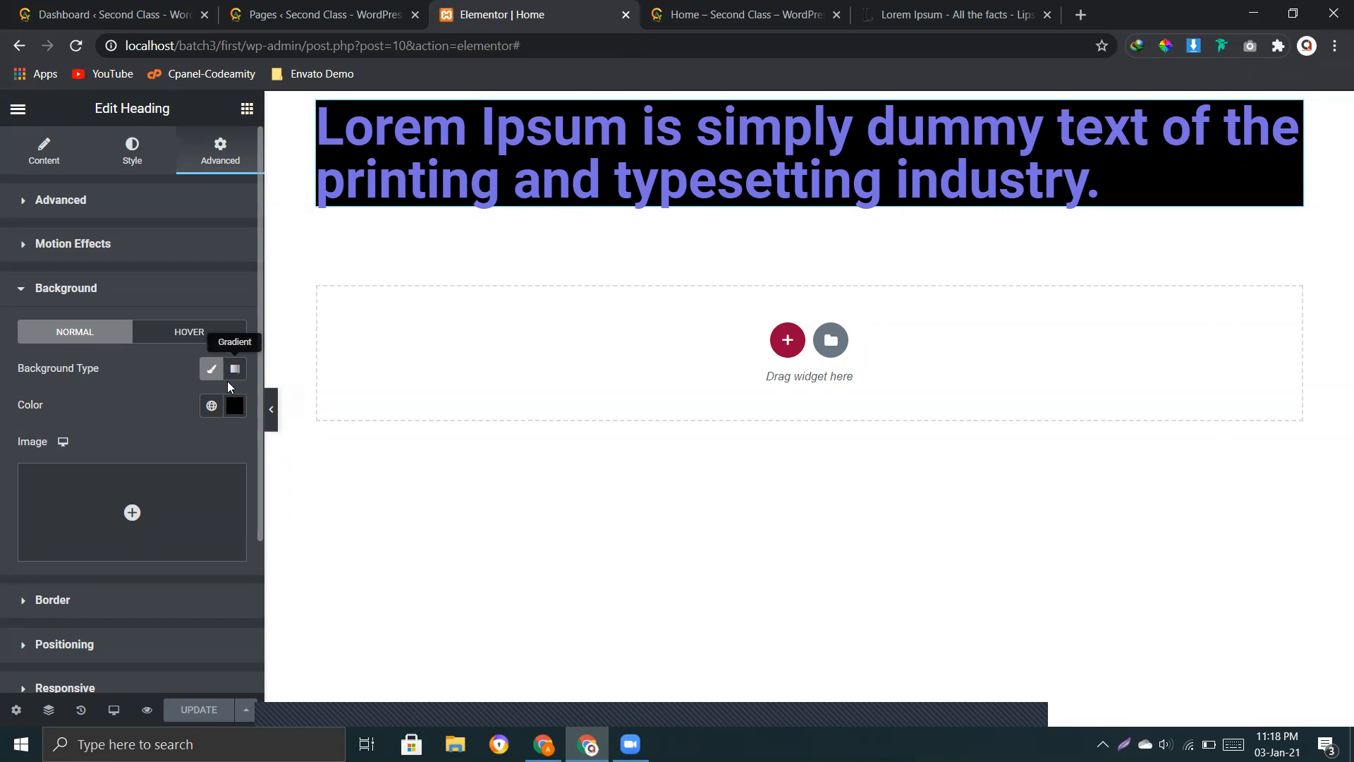
left_click(233, 410)
mouse_move(151, 538)
left_mouse_down()
mouse_move(193, 544)
mouse_move(195, 606)
left_mouse_up()
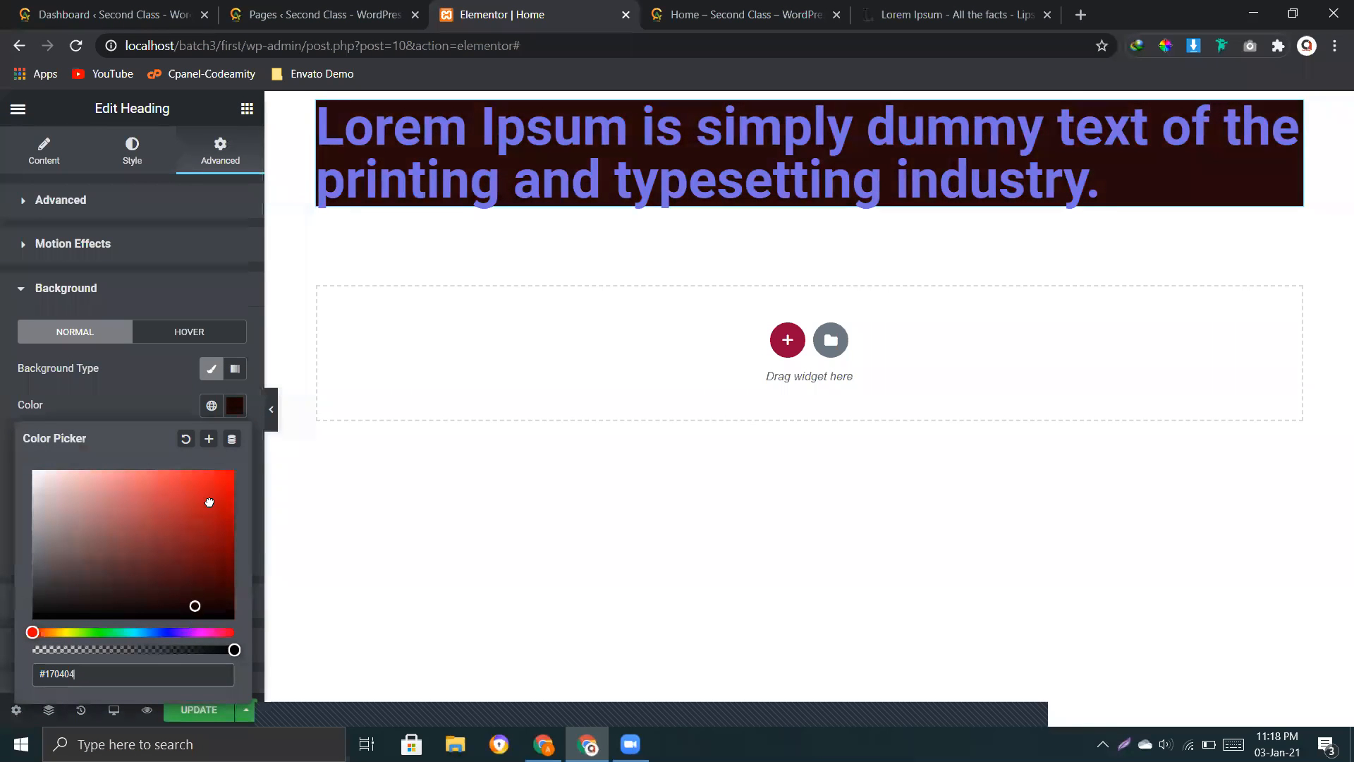
mouse_move(210, 502)
left_mouse_down()
mouse_move(211, 483)
mouse_move(42, 474)
mouse_move(145, 498)
left_mouse_up()
left_click(166, 515)
Step: Switch the heading's background type to Gradient and set its first colour to olive green #97A836
left_click(235, 368)
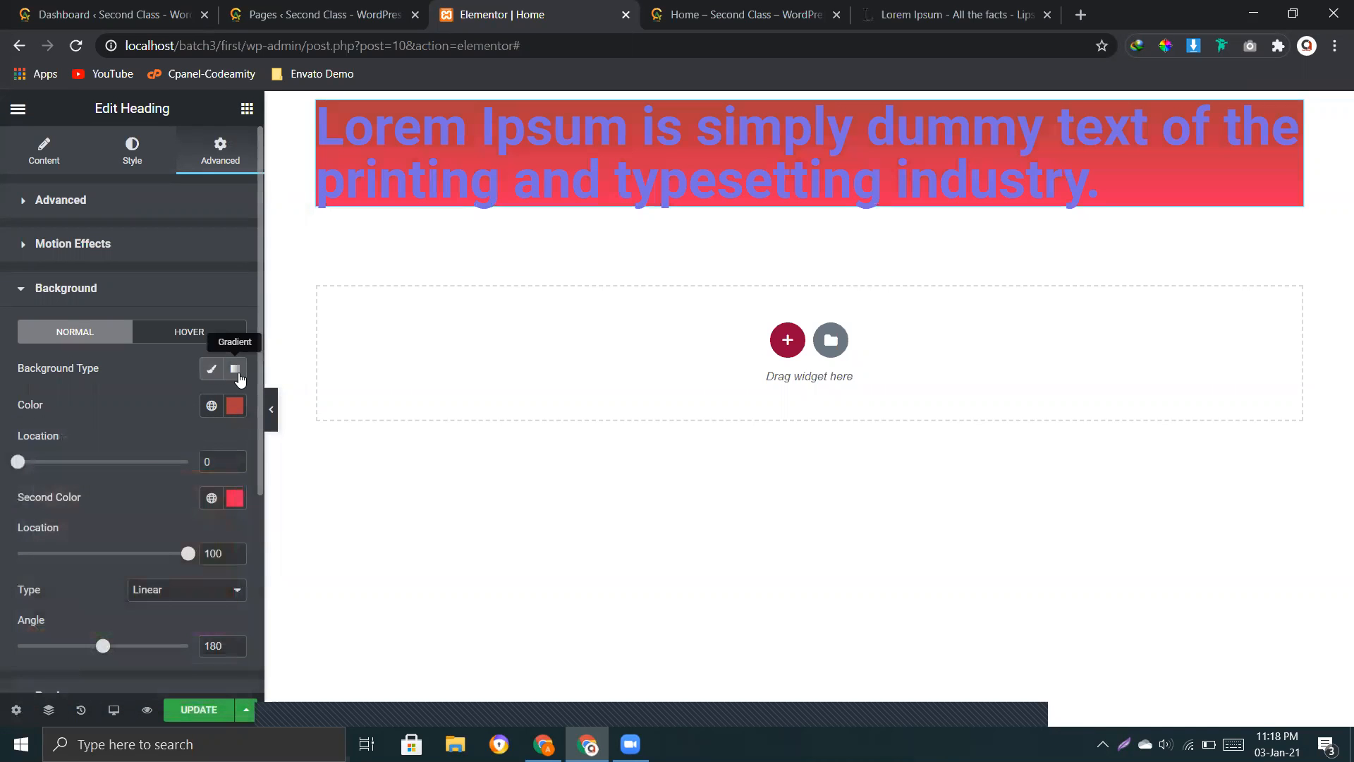
left_click(210, 368)
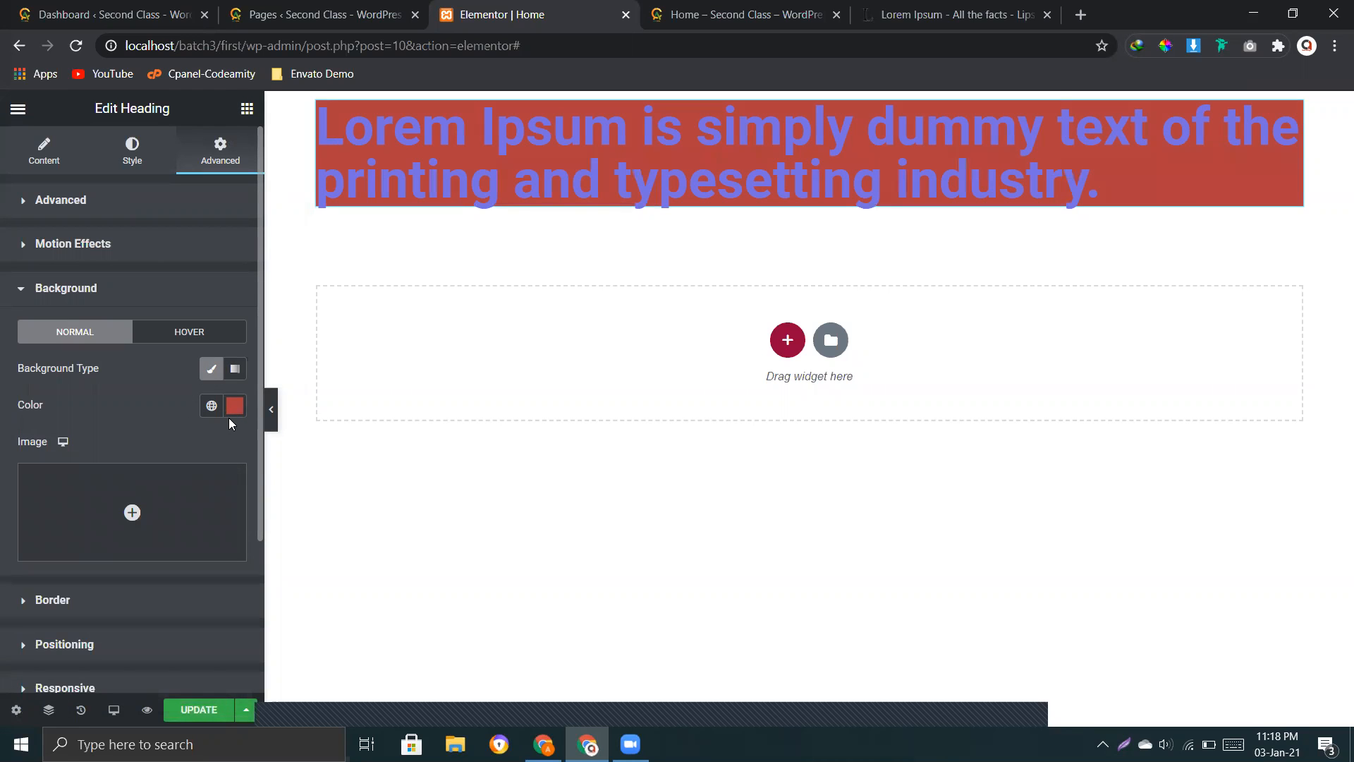
left_click(235, 369)
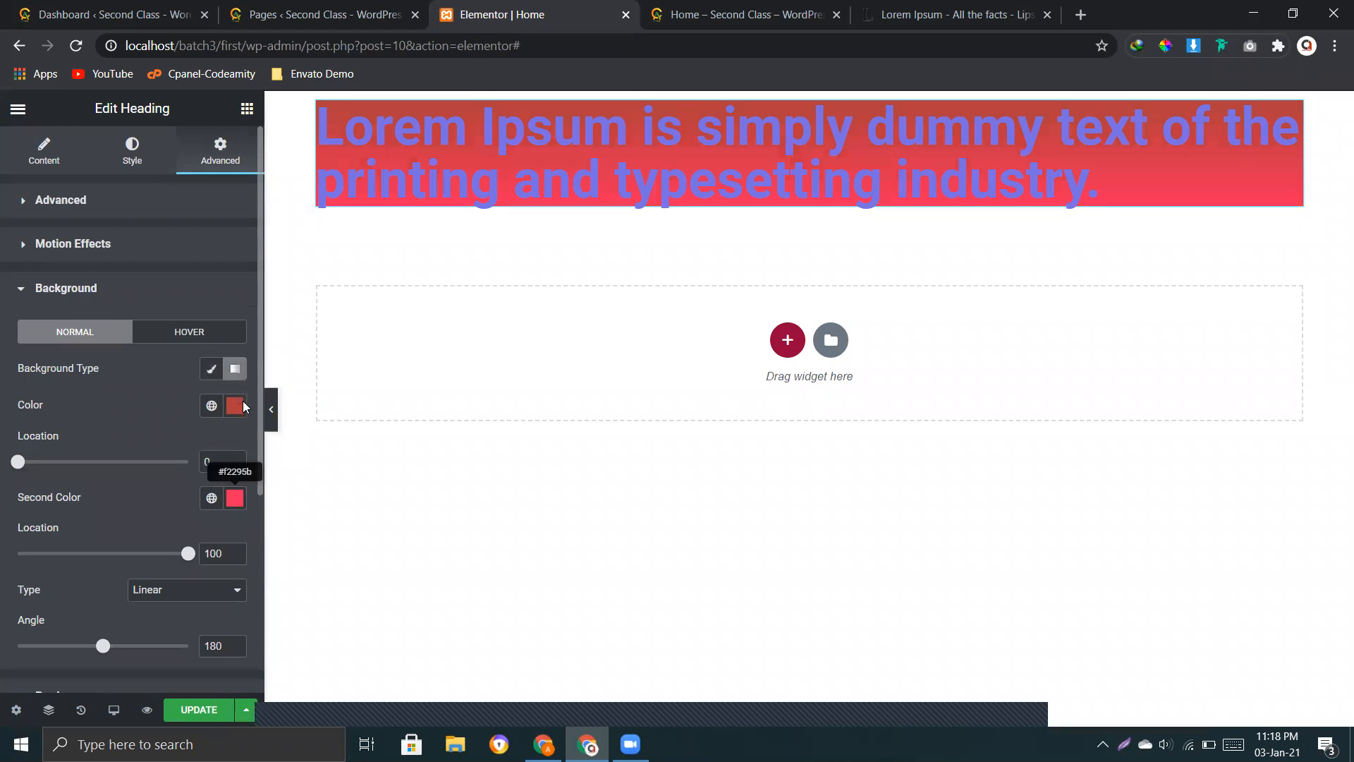
left_click(233, 407)
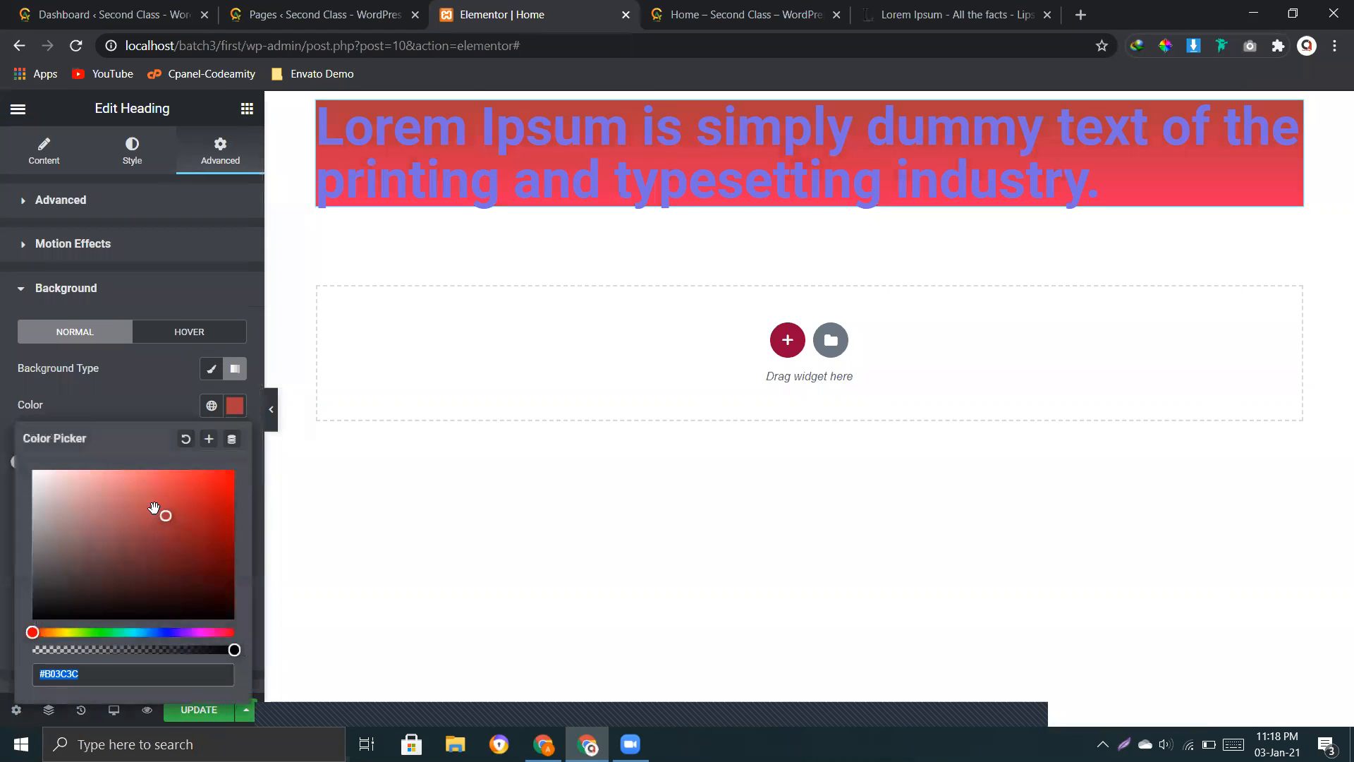
left_click(169, 520)
left_click_drag(32, 632, 69, 633)
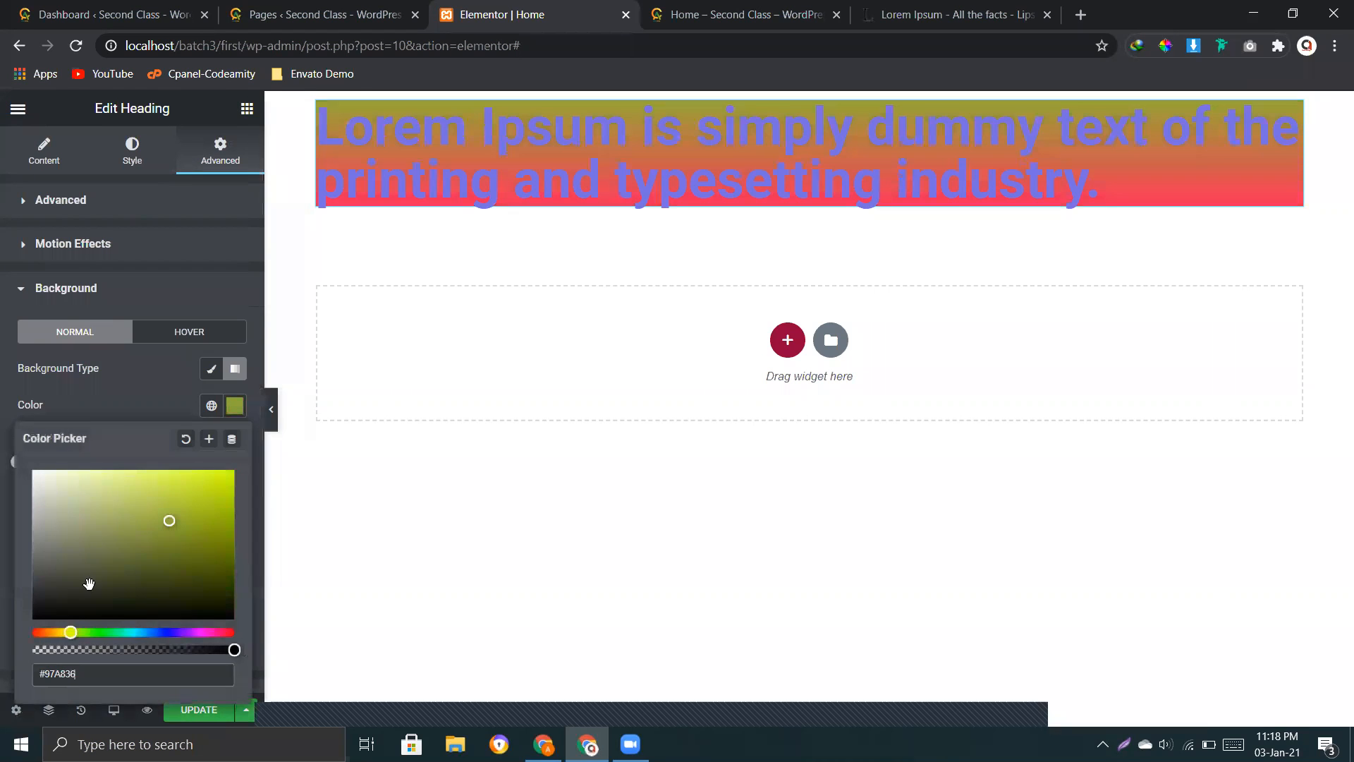
left_click(141, 397)
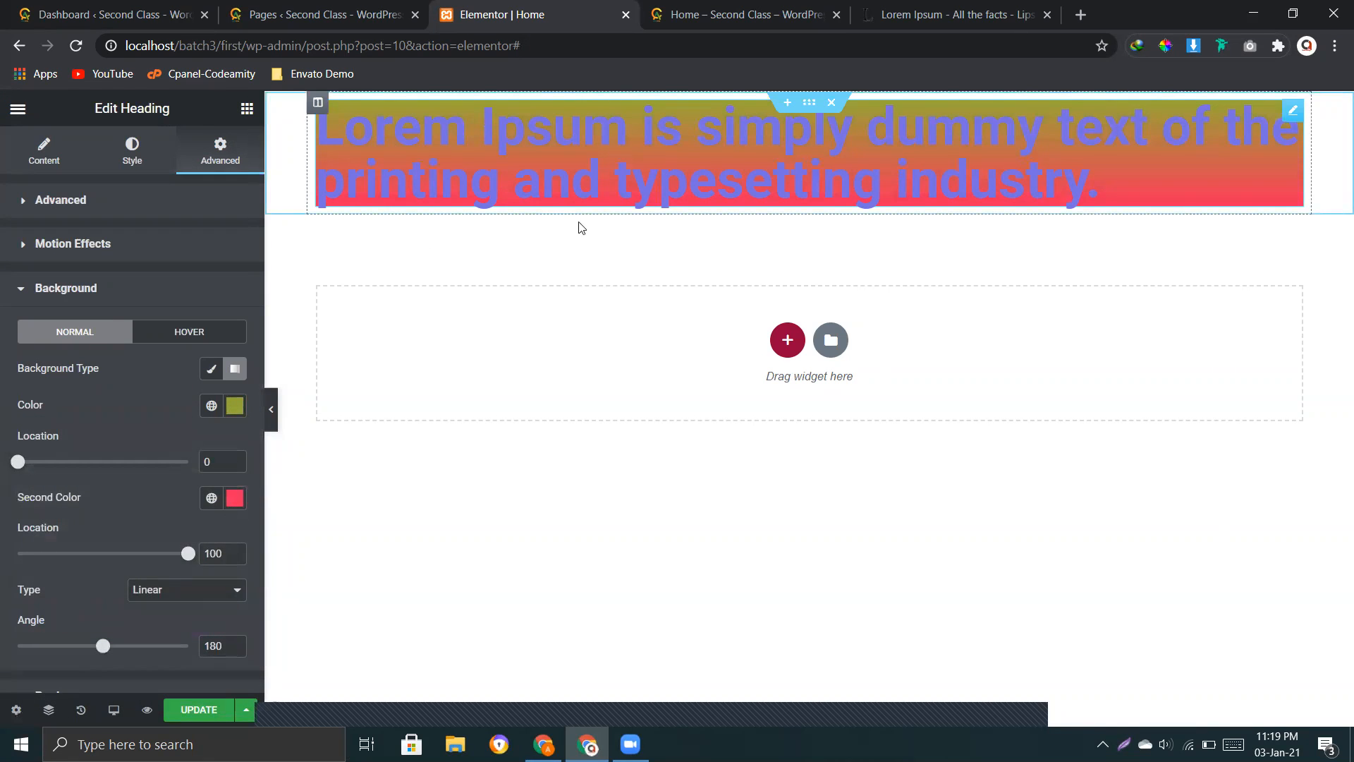
Step: Set the second colour of the heading's background gradient to blue #3229F2
left_click(232, 504)
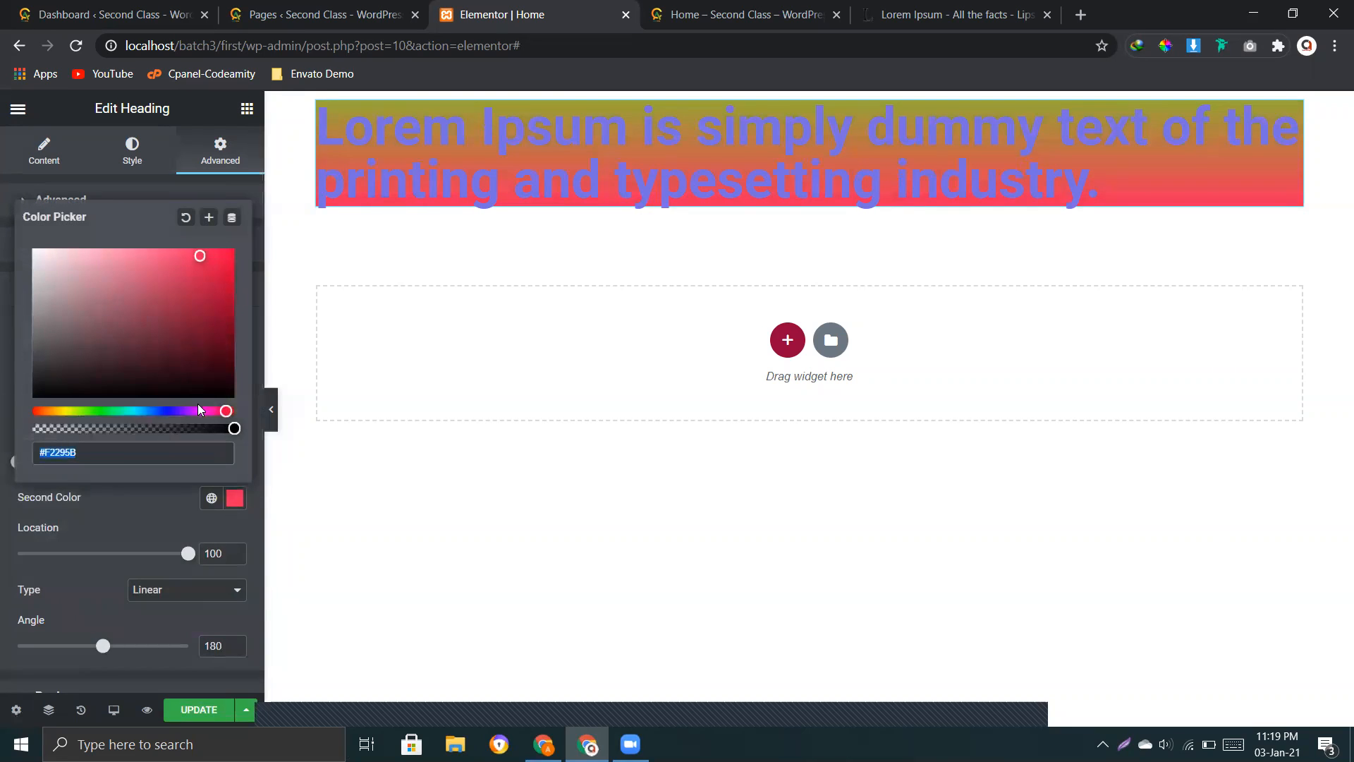
left_click_drag(223, 414, 168, 412)
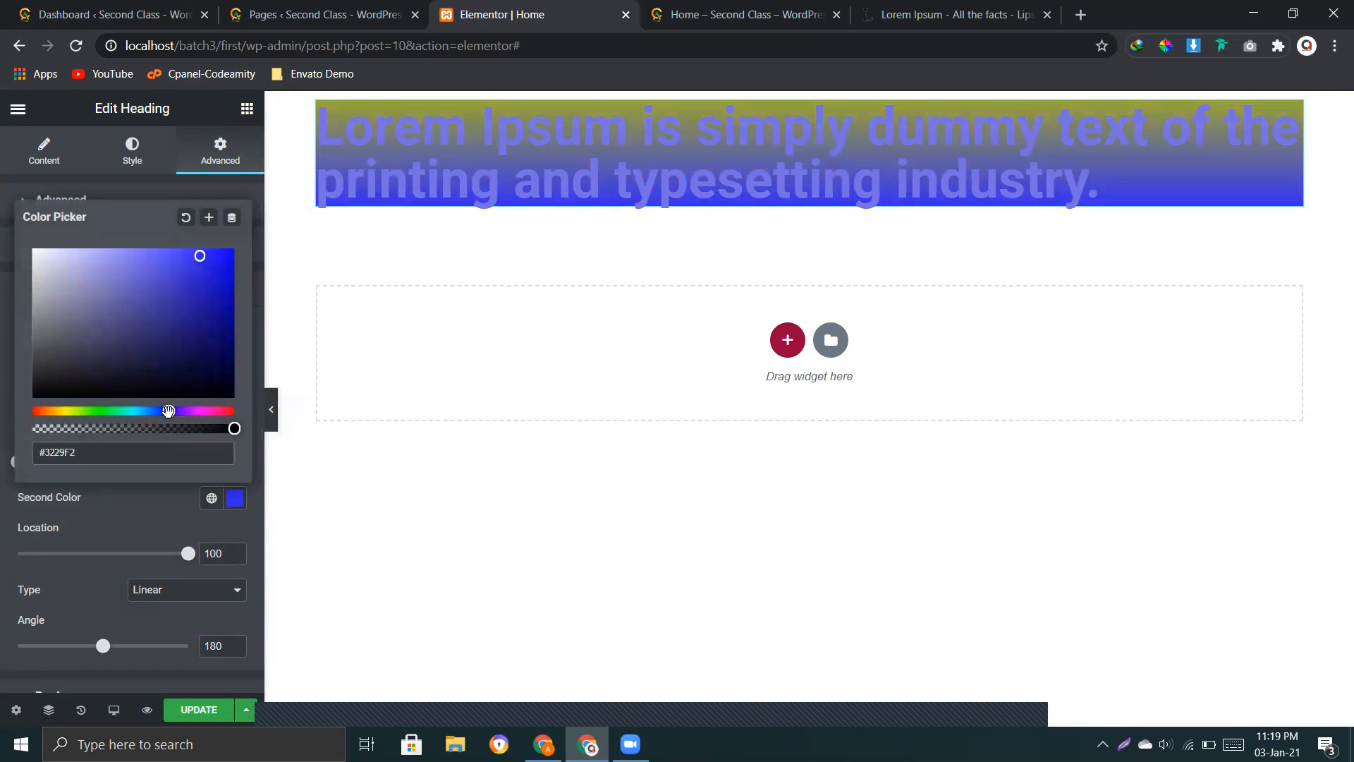
left_click(157, 497)
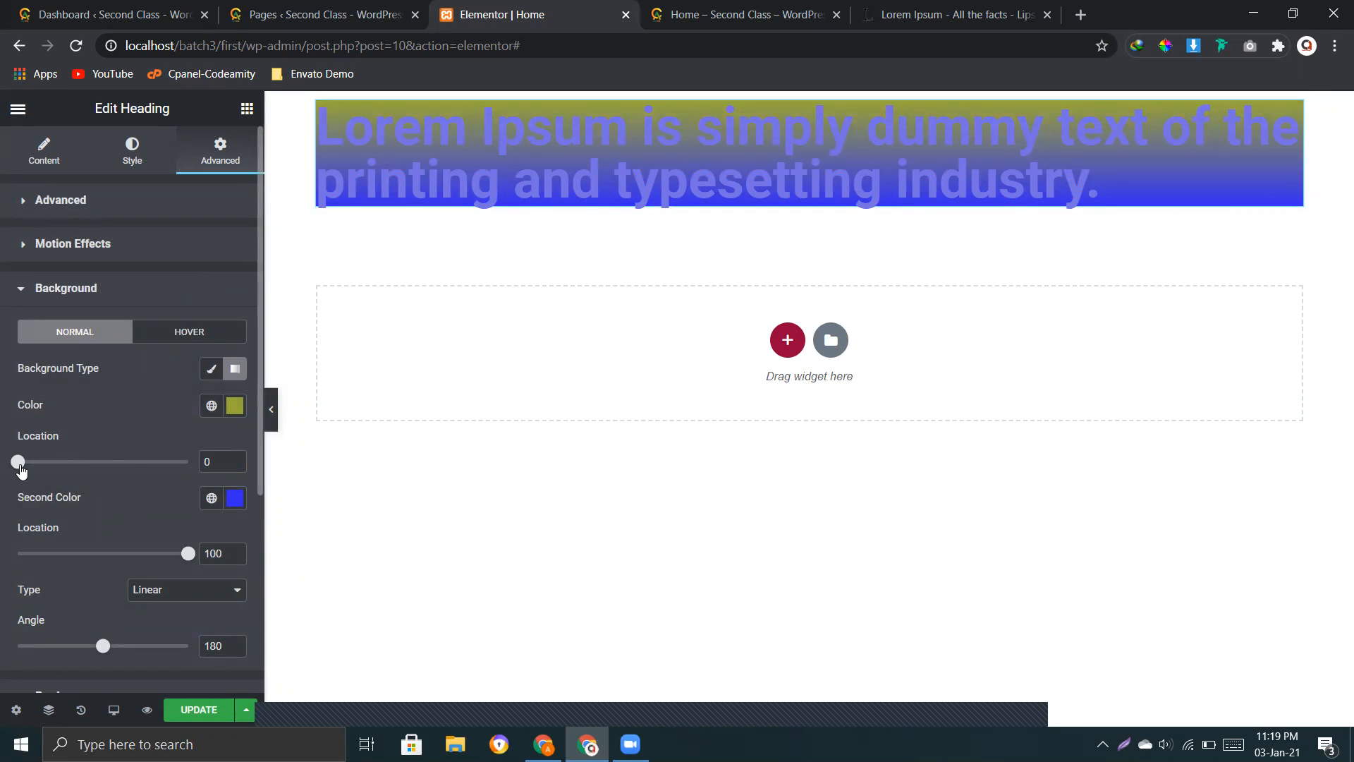
Step: Set the gradient's first colour location to 48 and its second colour location to 50
left_click_drag(20, 466, 103, 486)
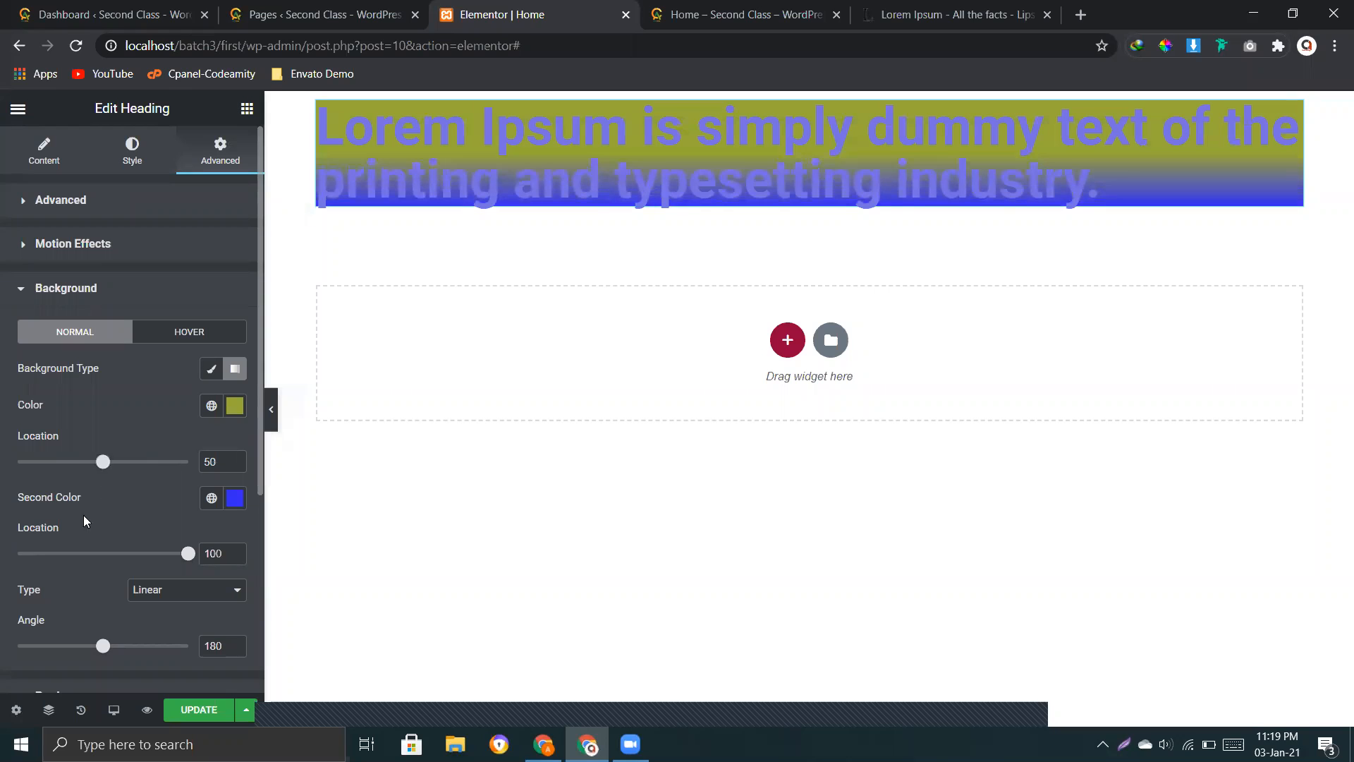
left_click_drag(189, 561, 106, 564)
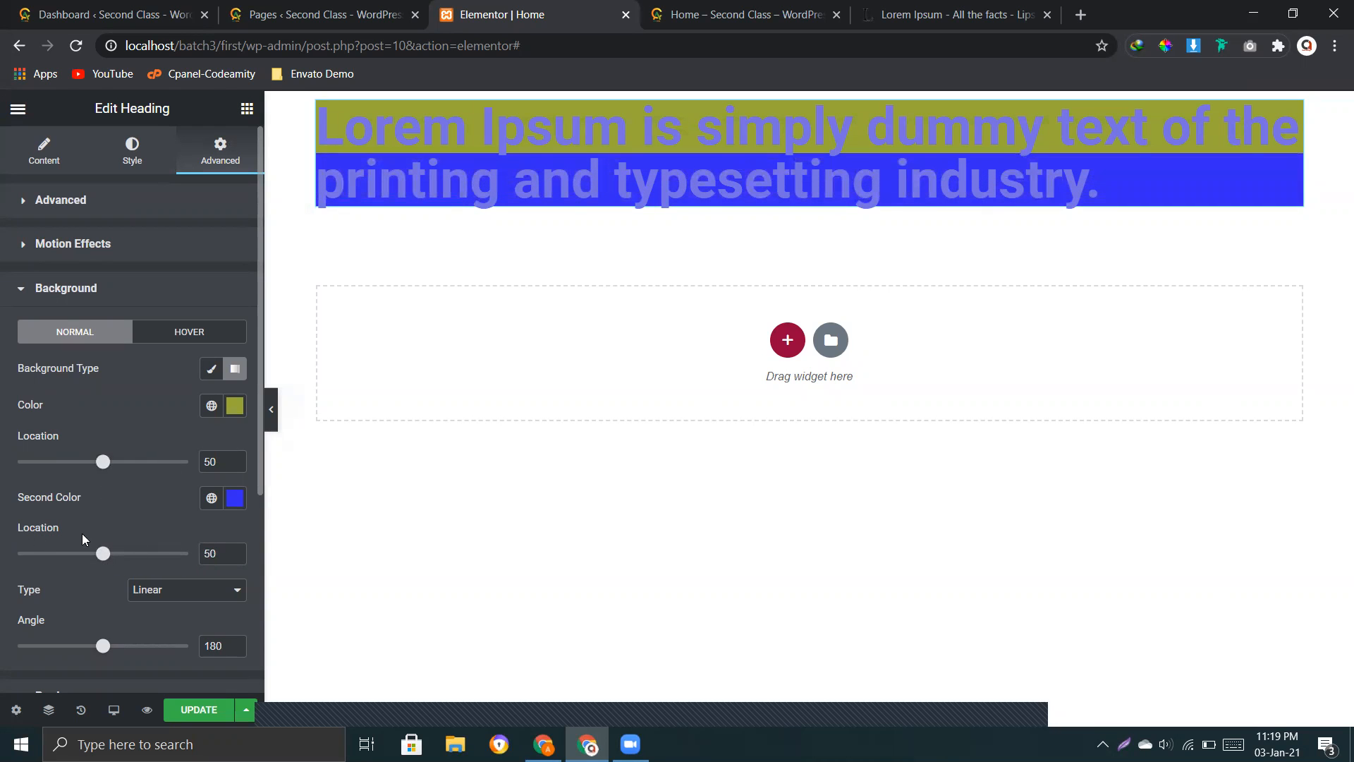
mouse_move(104, 472)
left_mouse_down()
mouse_move(75, 471)
mouse_move(103, 476)
left_mouse_up()
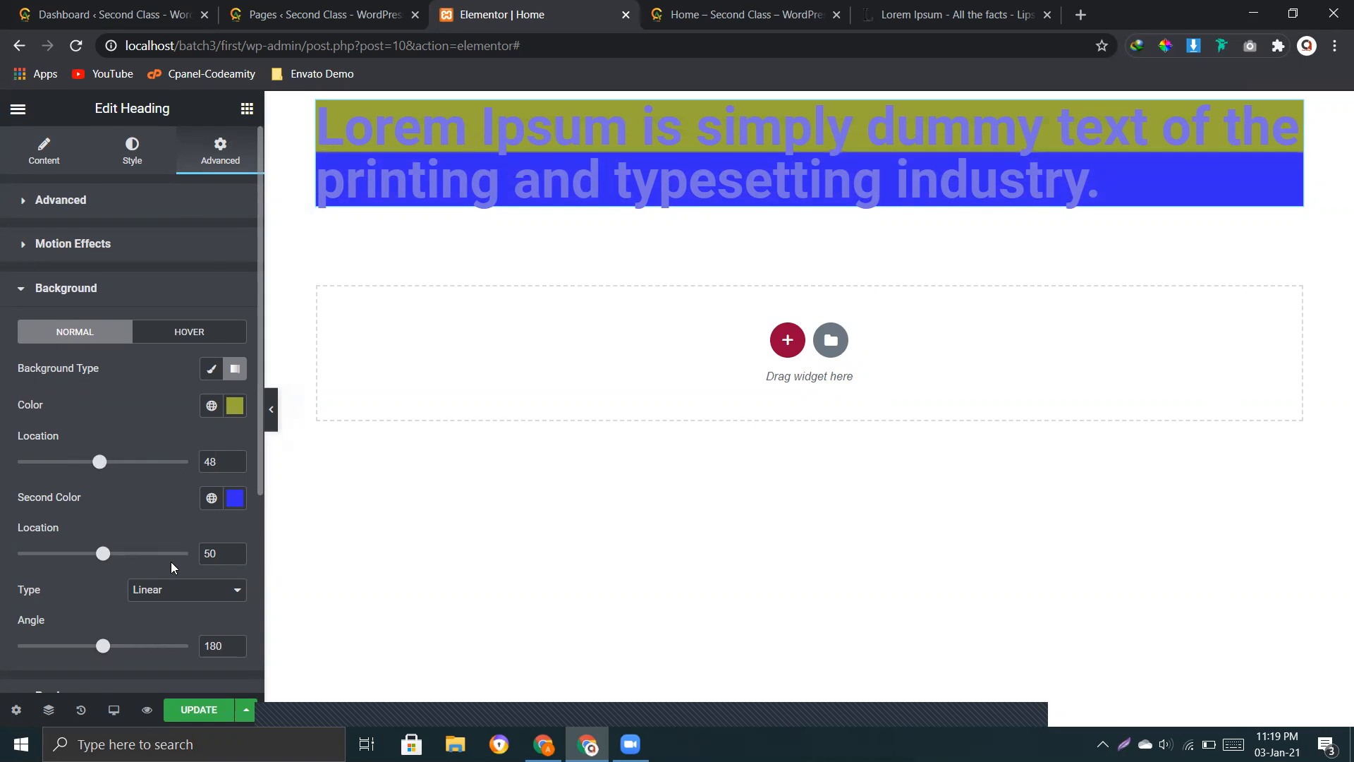
scroll(29, 523, "down", 2)
left_click_drag(34, 486, 42, 485)
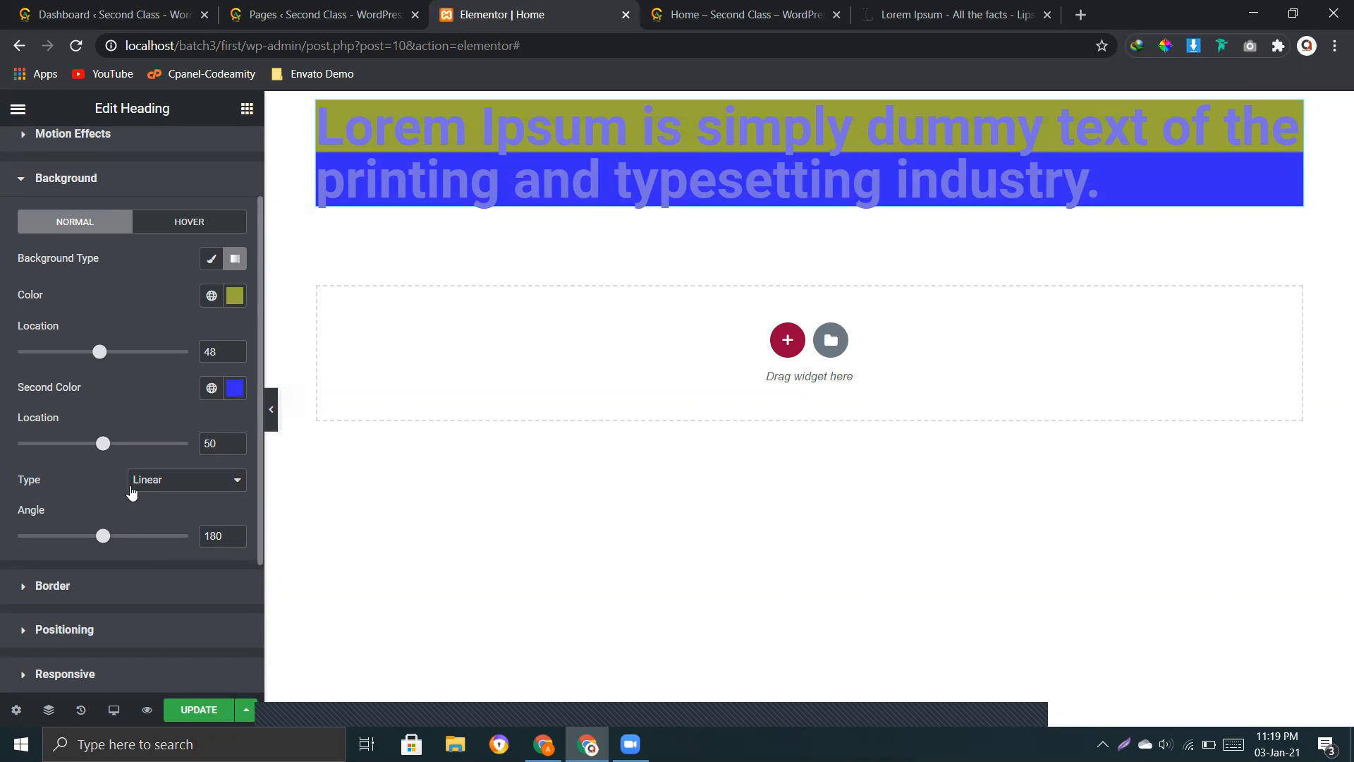
Step: Try the Radial gradient type with the first colour location at 45, and return the type to Linear
left_click(149, 486)
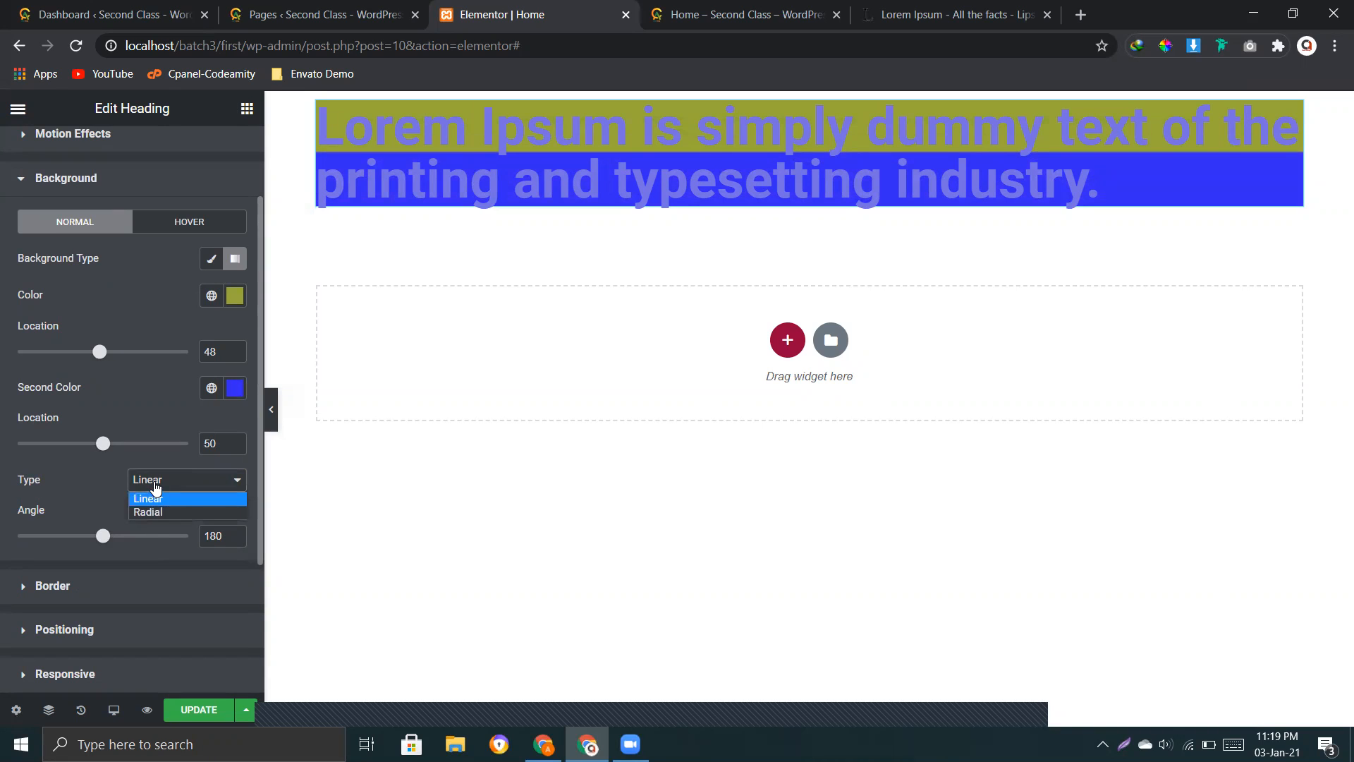
left_click(156, 486)
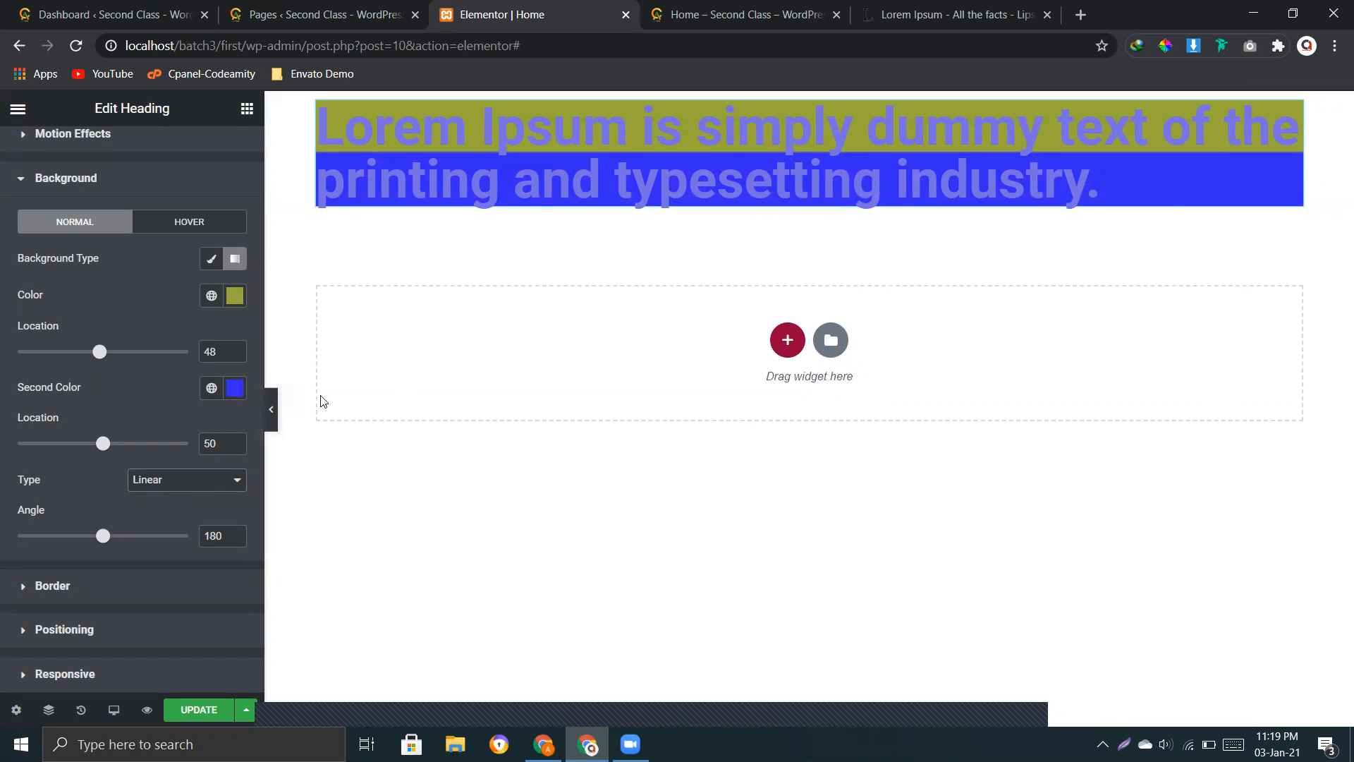
left_click(167, 483)
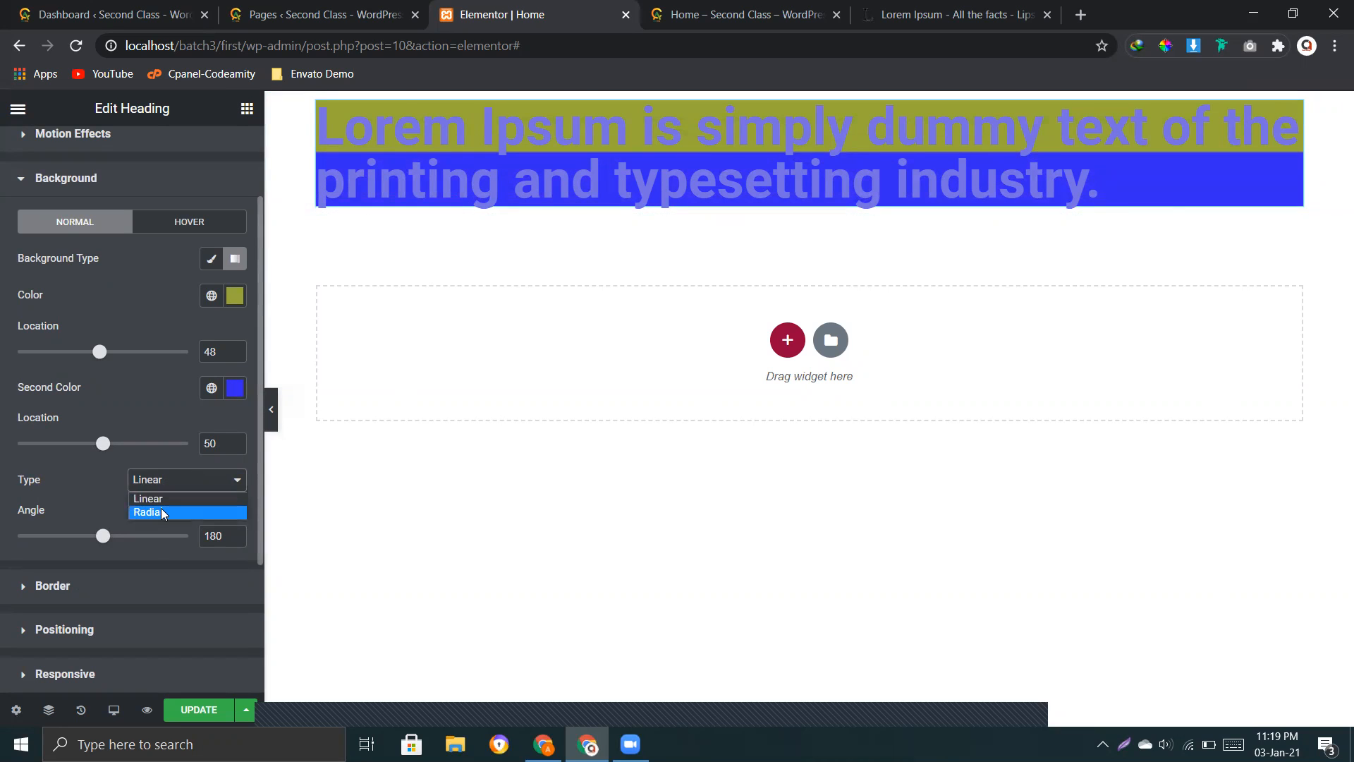
left_click(162, 513)
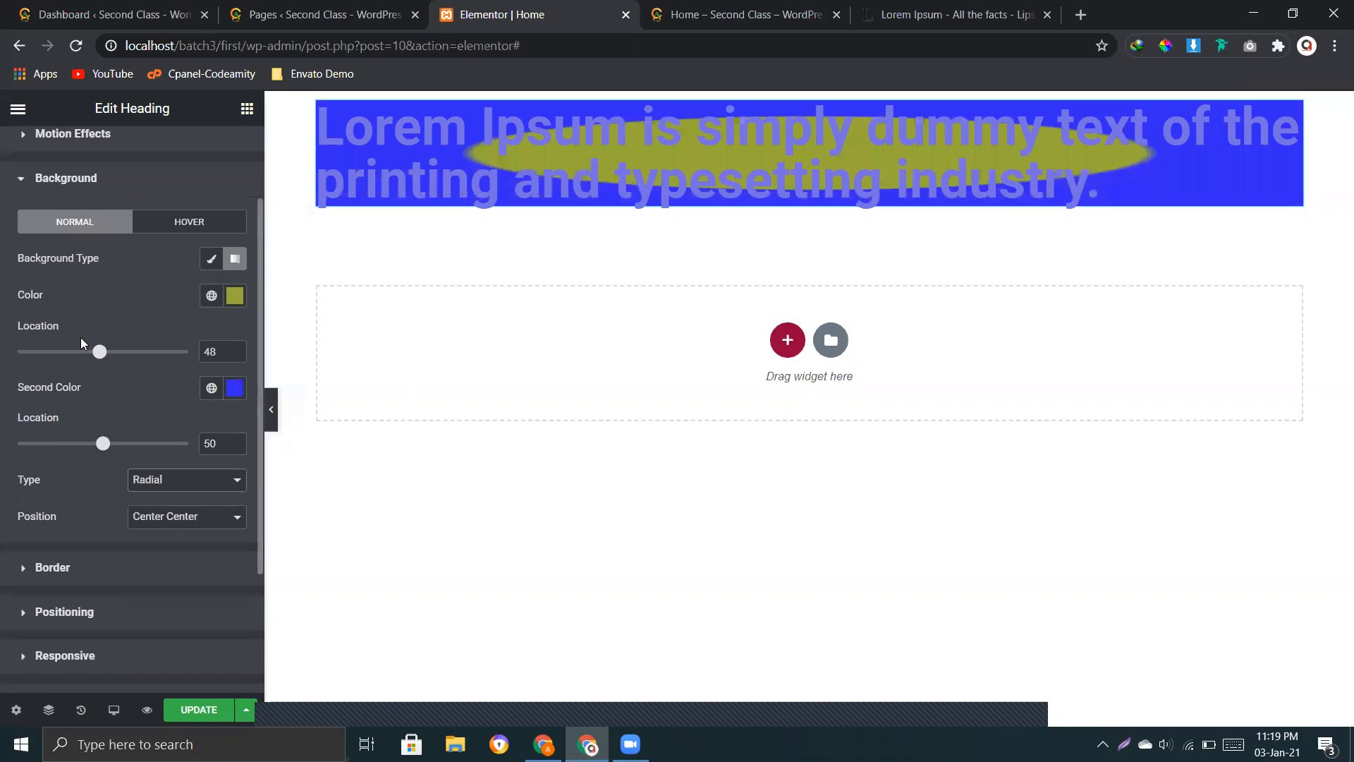
mouse_move(99, 351)
left_mouse_down()
mouse_move(6, 368)
mouse_move(79, 352)
mouse_move(151, 388)
mouse_move(204, 388)
mouse_move(95, 377)
left_mouse_up()
left_click(159, 484)
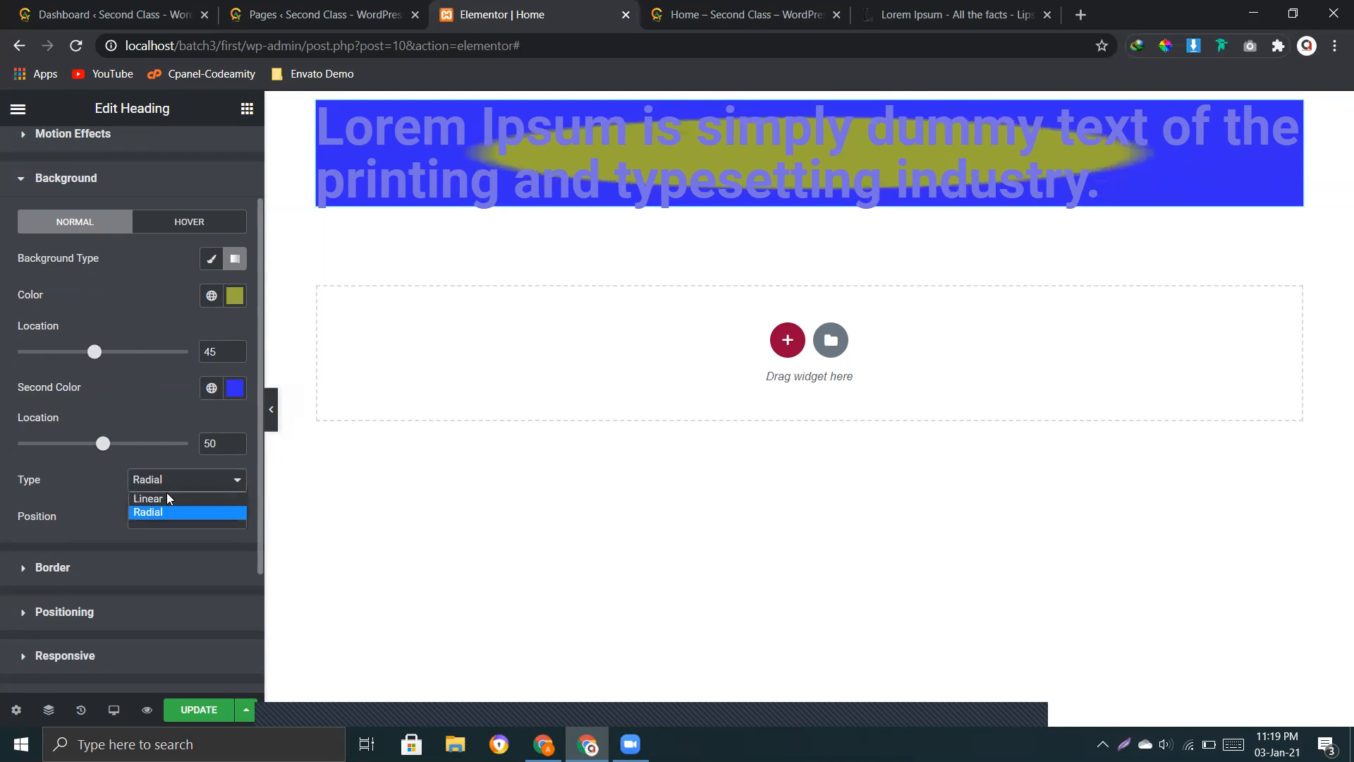
left_click(165, 495)
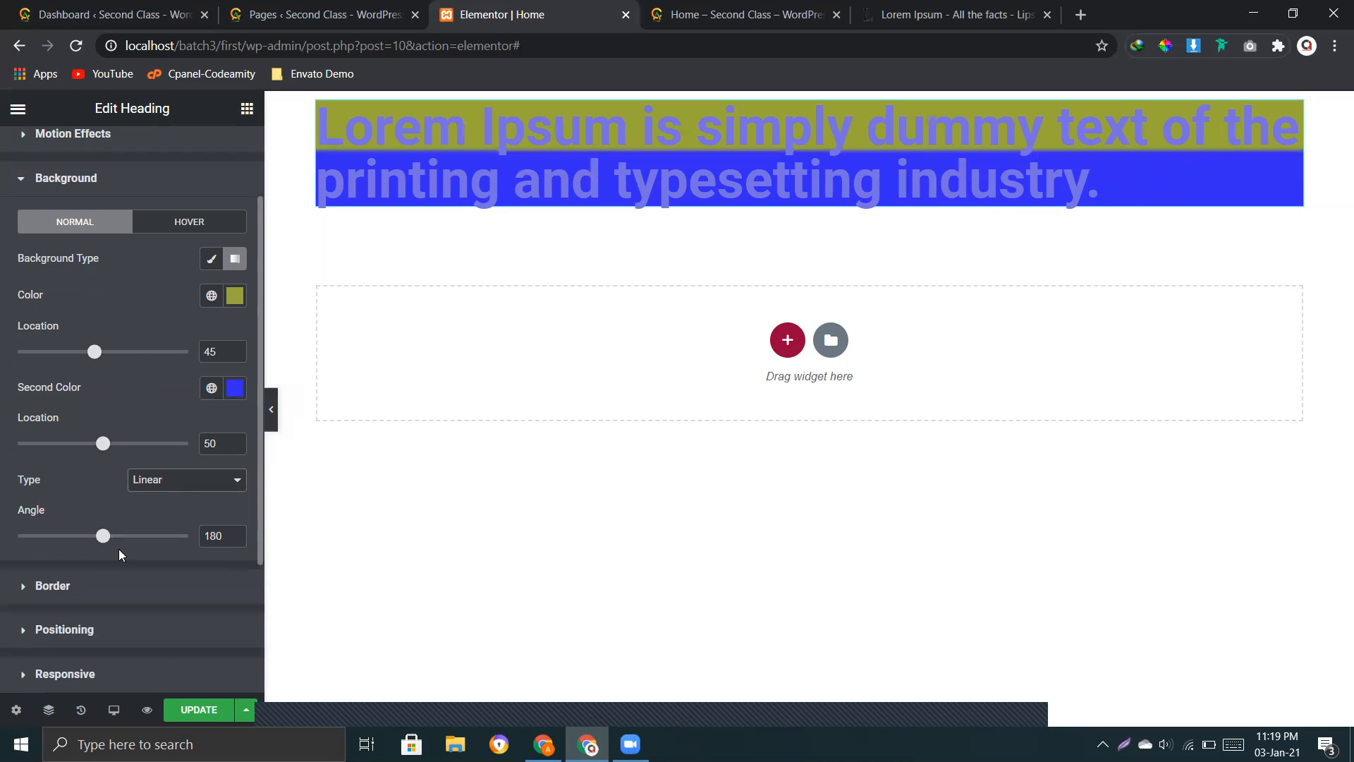
Step: Set the linear gradient's angle to 20, its first colour location to 13 and its second colour location to 74
scroll(117, 429, "down", 2)
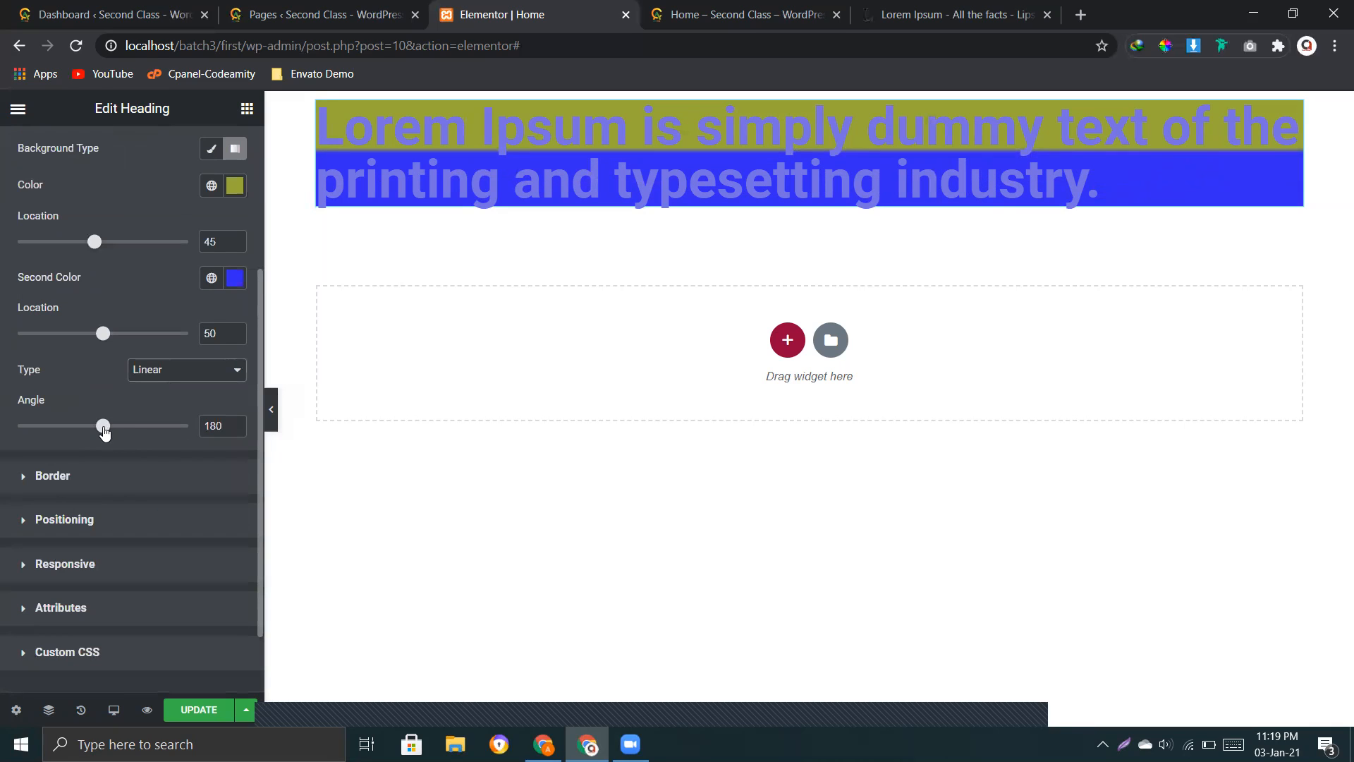
left_click_drag(105, 438, 29, 439)
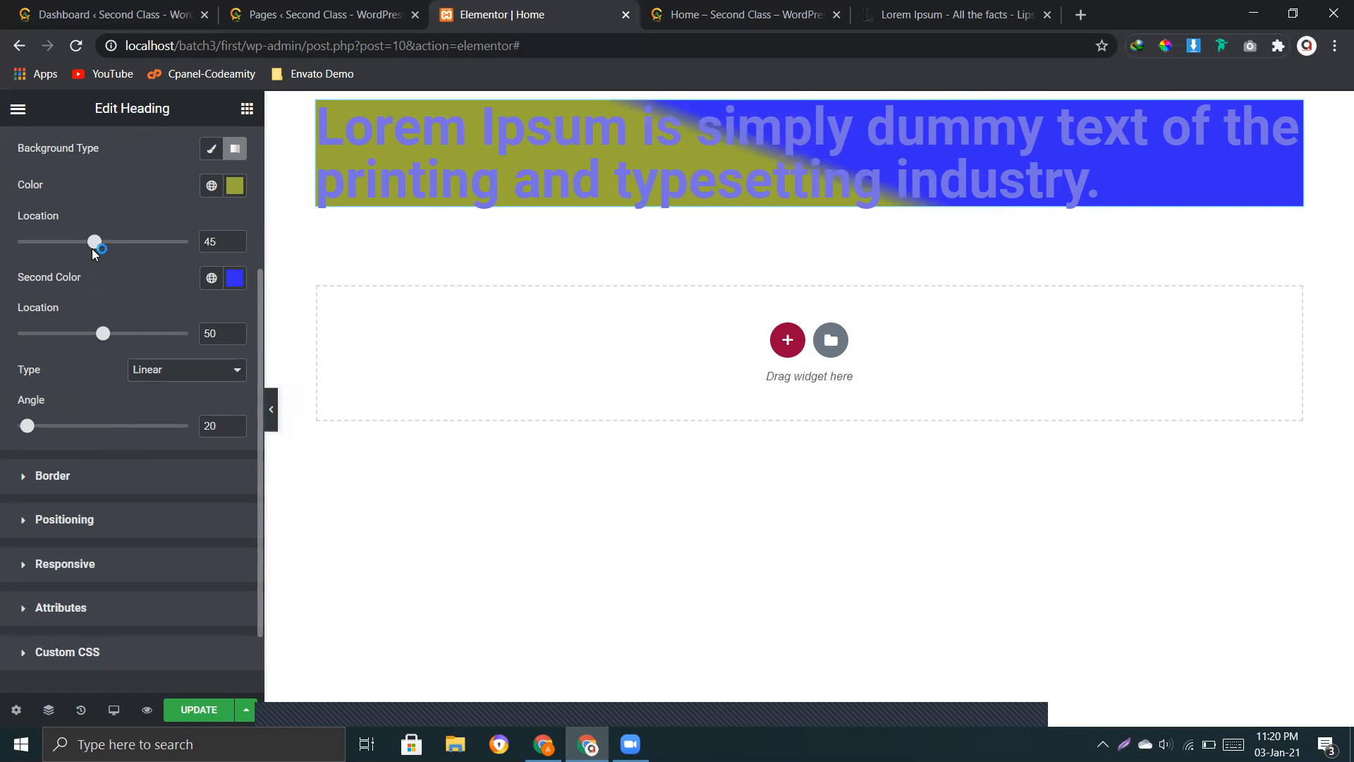
left_click_drag(96, 245, 57, 254)
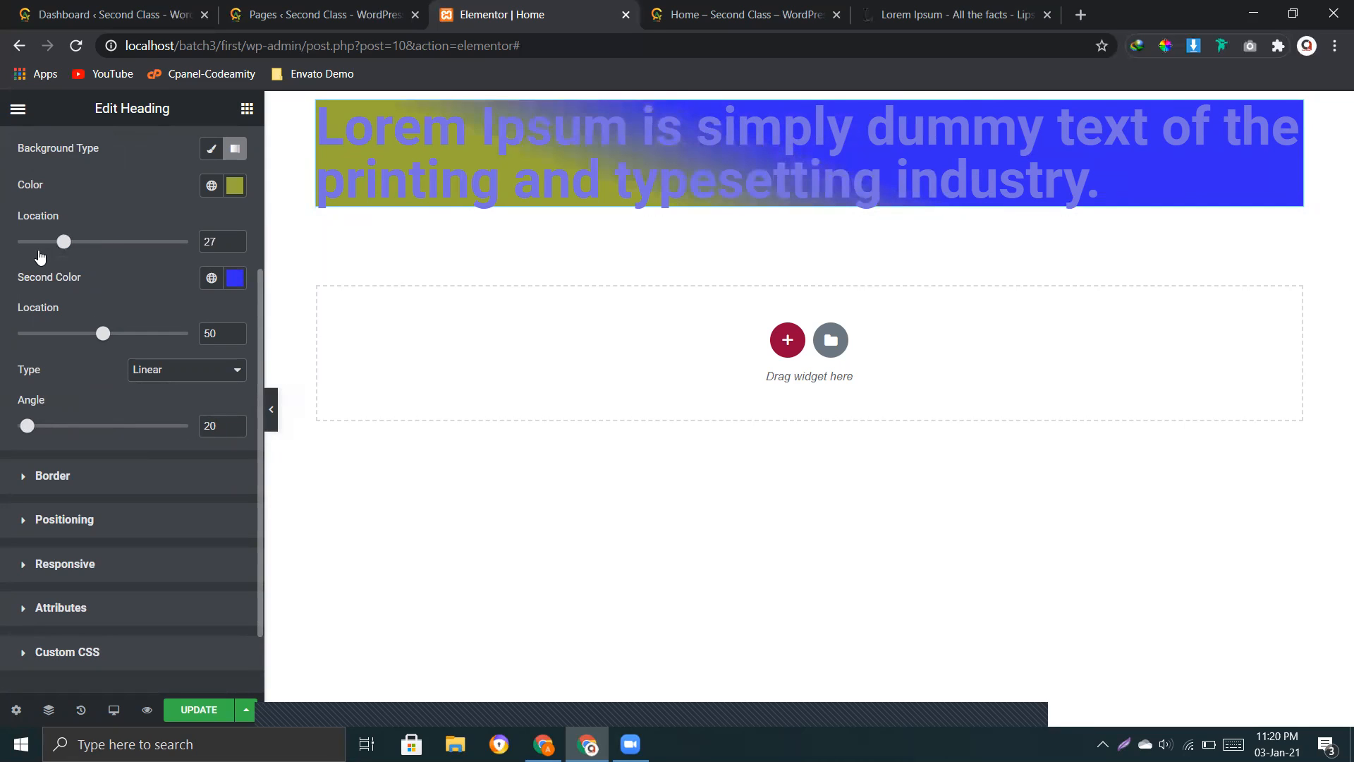
left_click(39, 253)
left_click_drag(108, 339, 143, 336)
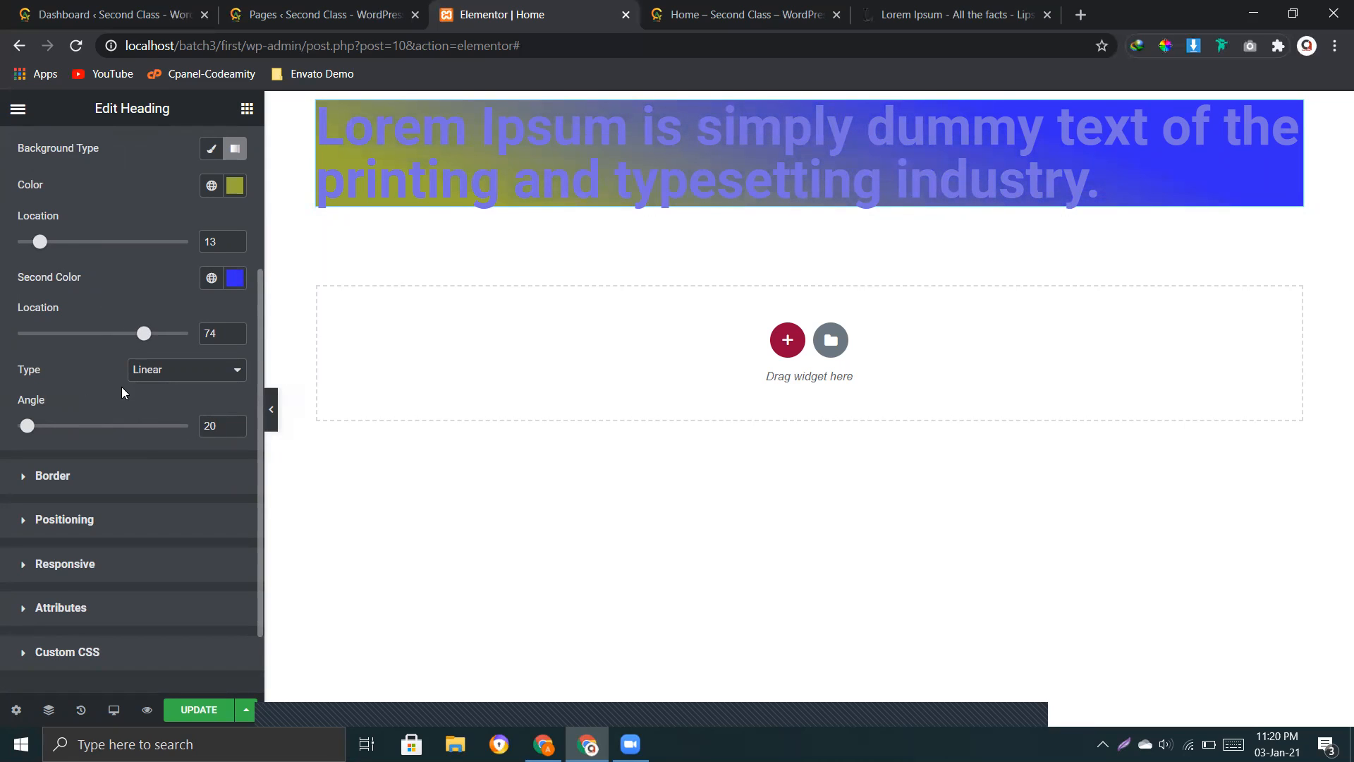
Step: Update the page, examine the gradient heading in the Home page preview, and return to the editor
scroll(106, 385, "up", 3)
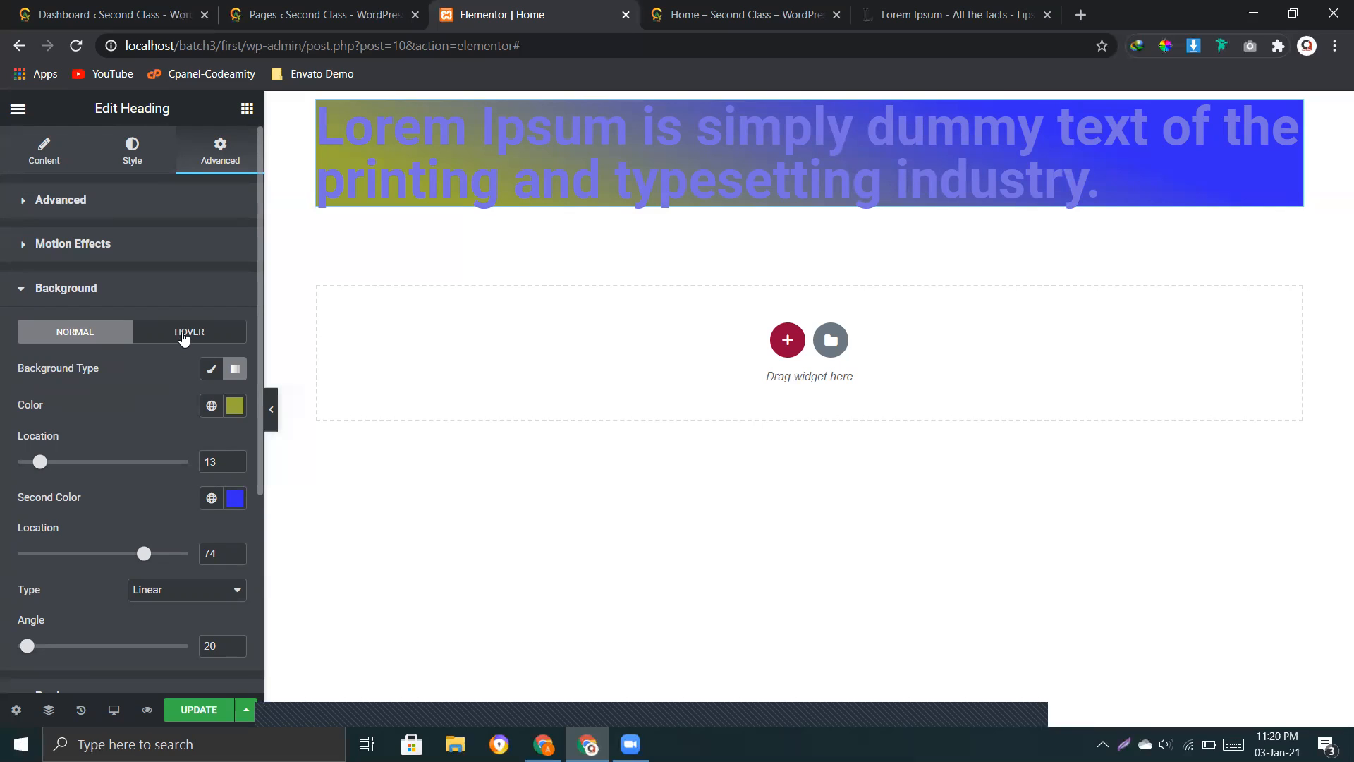
left_click(190, 710)
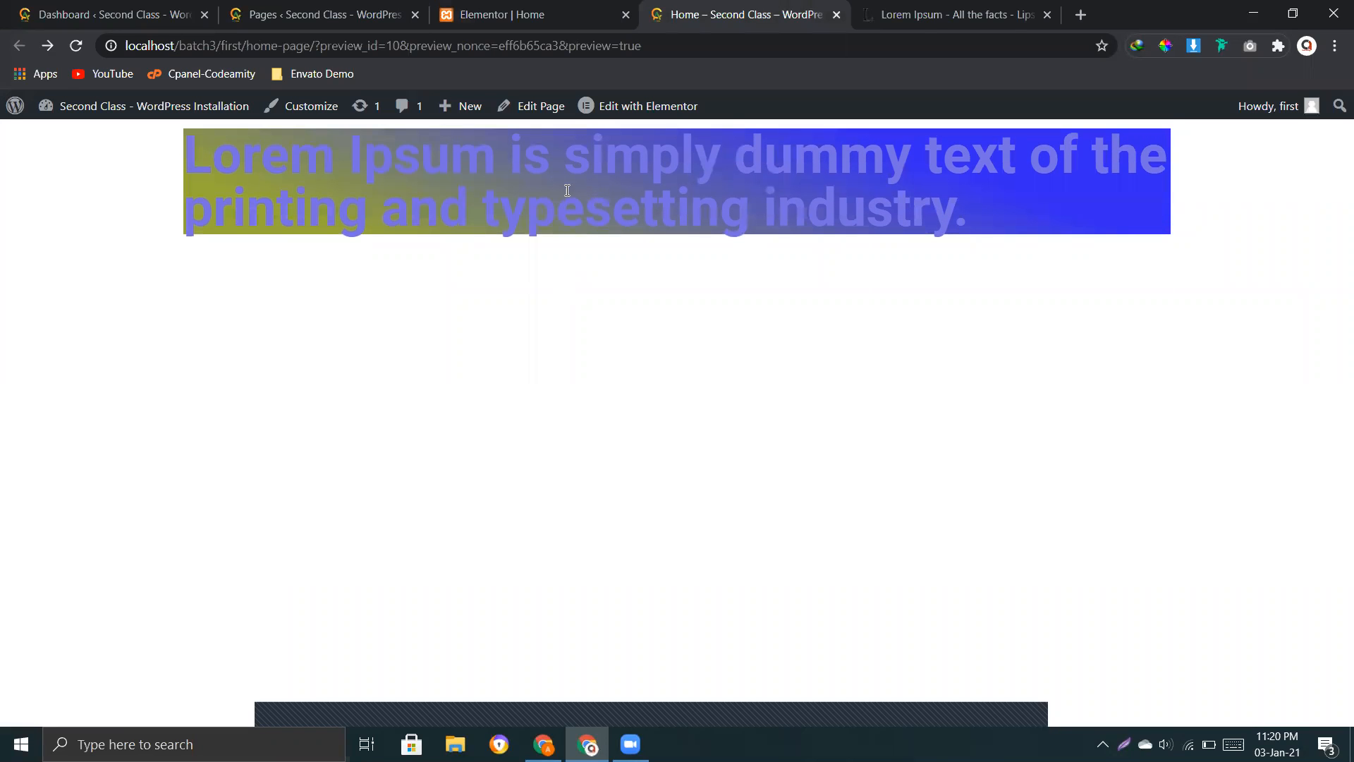
left_click_drag(594, 176, 758, 176)
left_click(1025, 175)
left_click_drag(1019, 148, 744, 156)
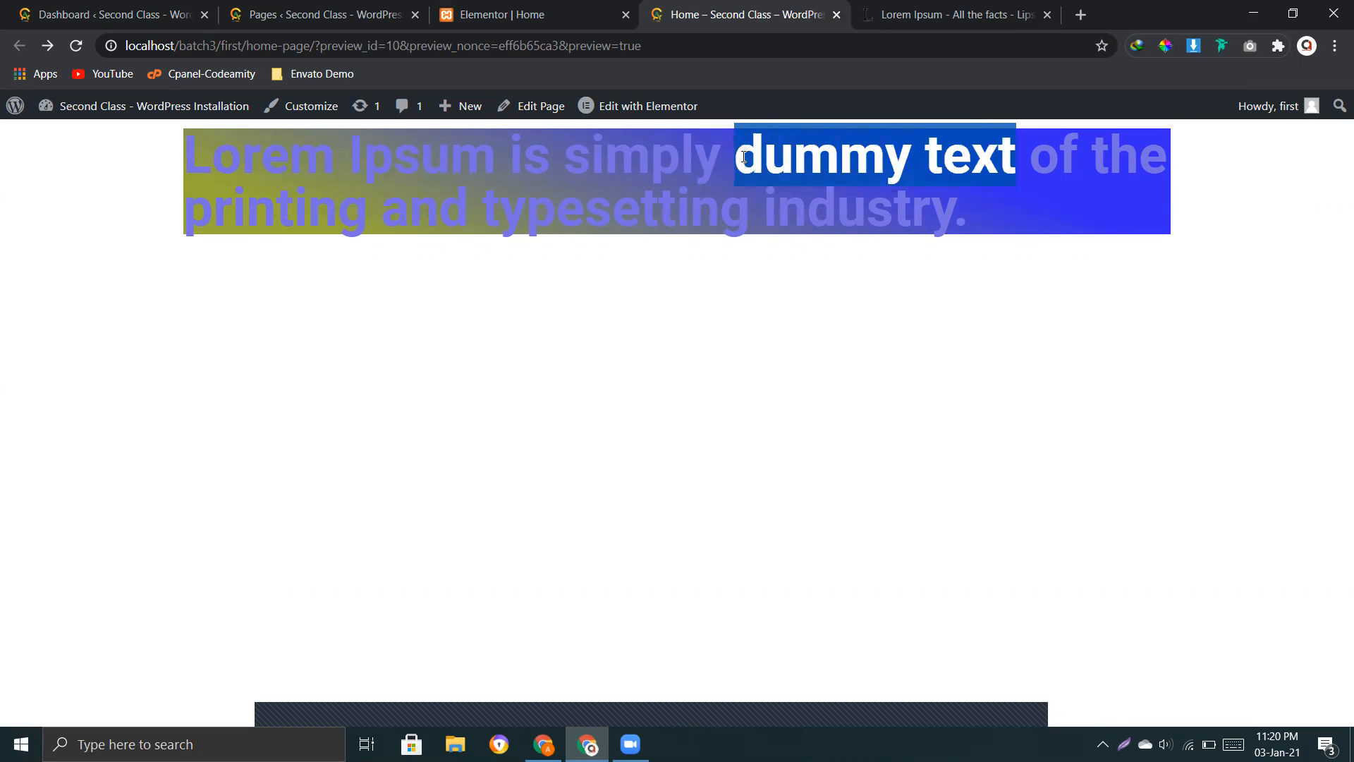
left_click(1005, 170)
left_click(562, 21)
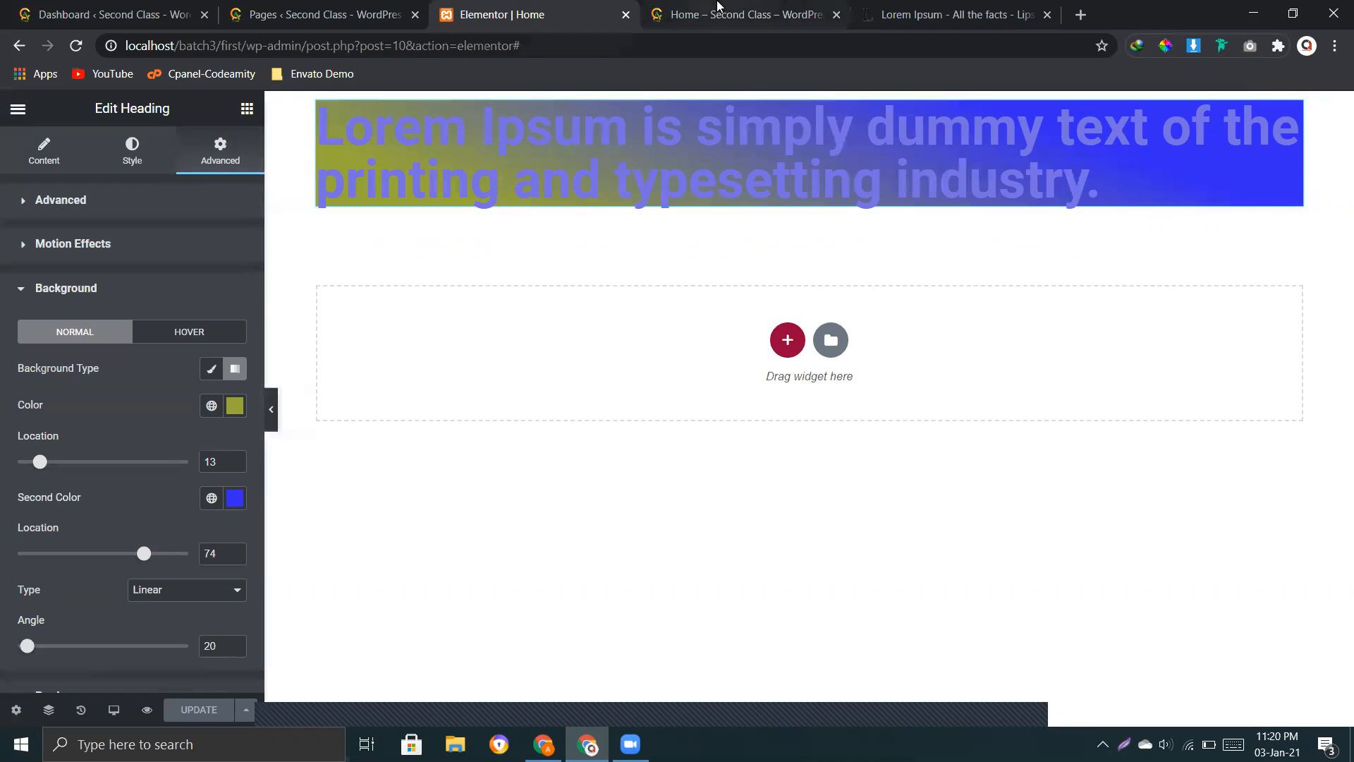
left_click(746, 14)
left_click_drag(765, 156, 919, 186)
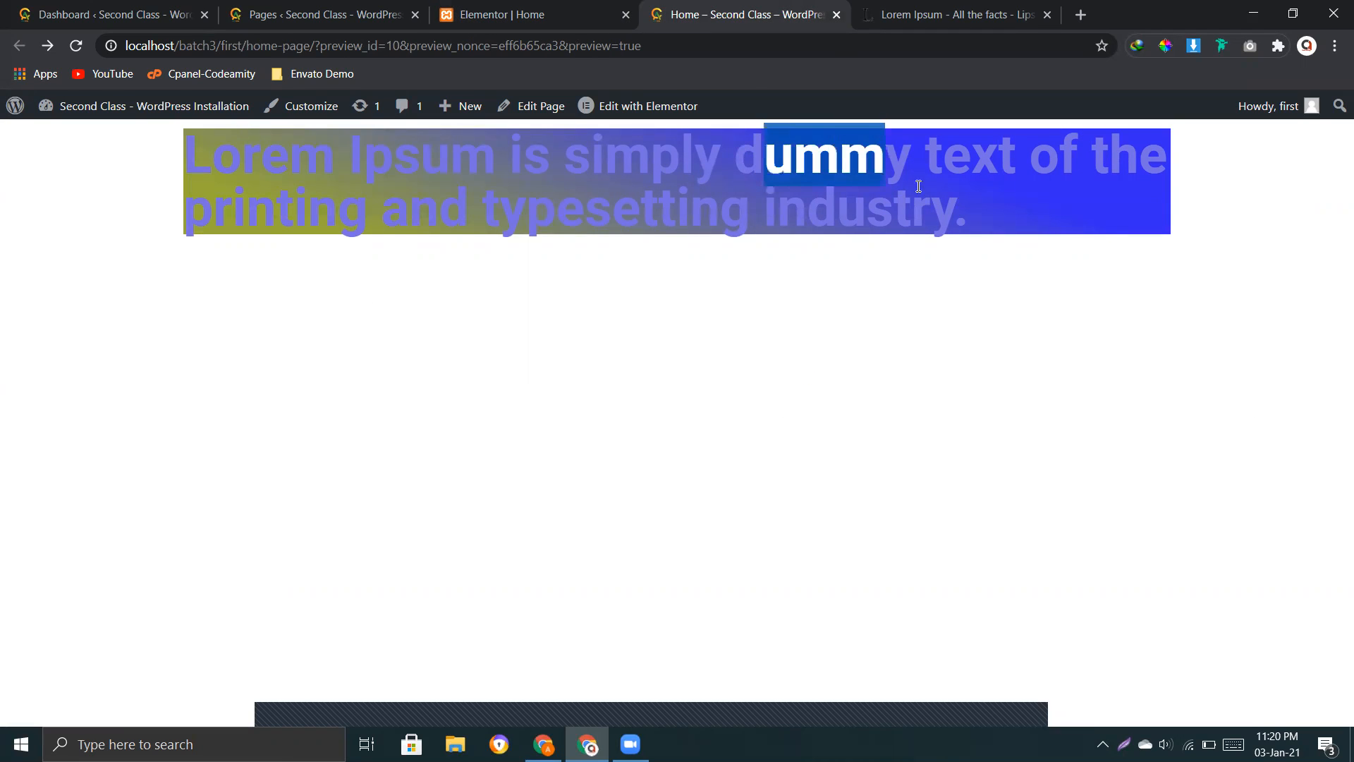
left_click(829, 353)
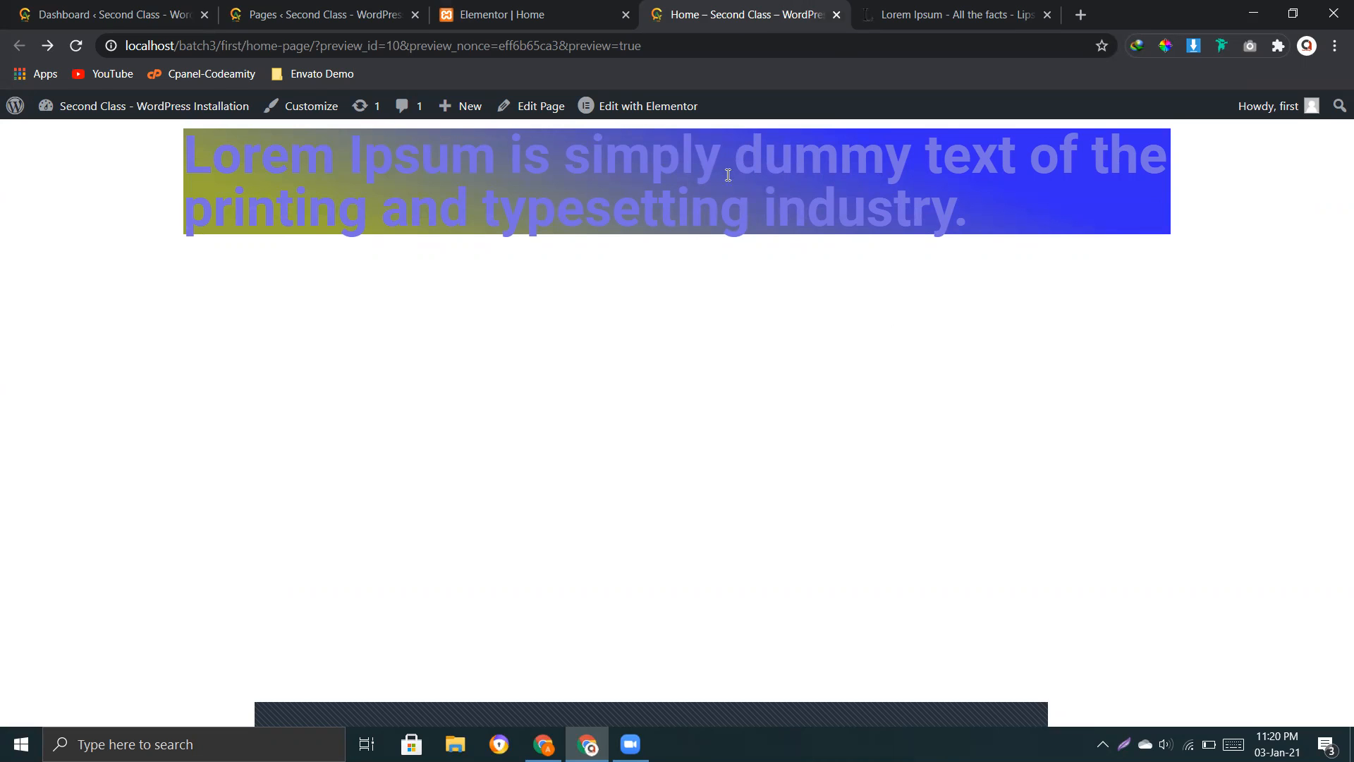
left_click(503, 10)
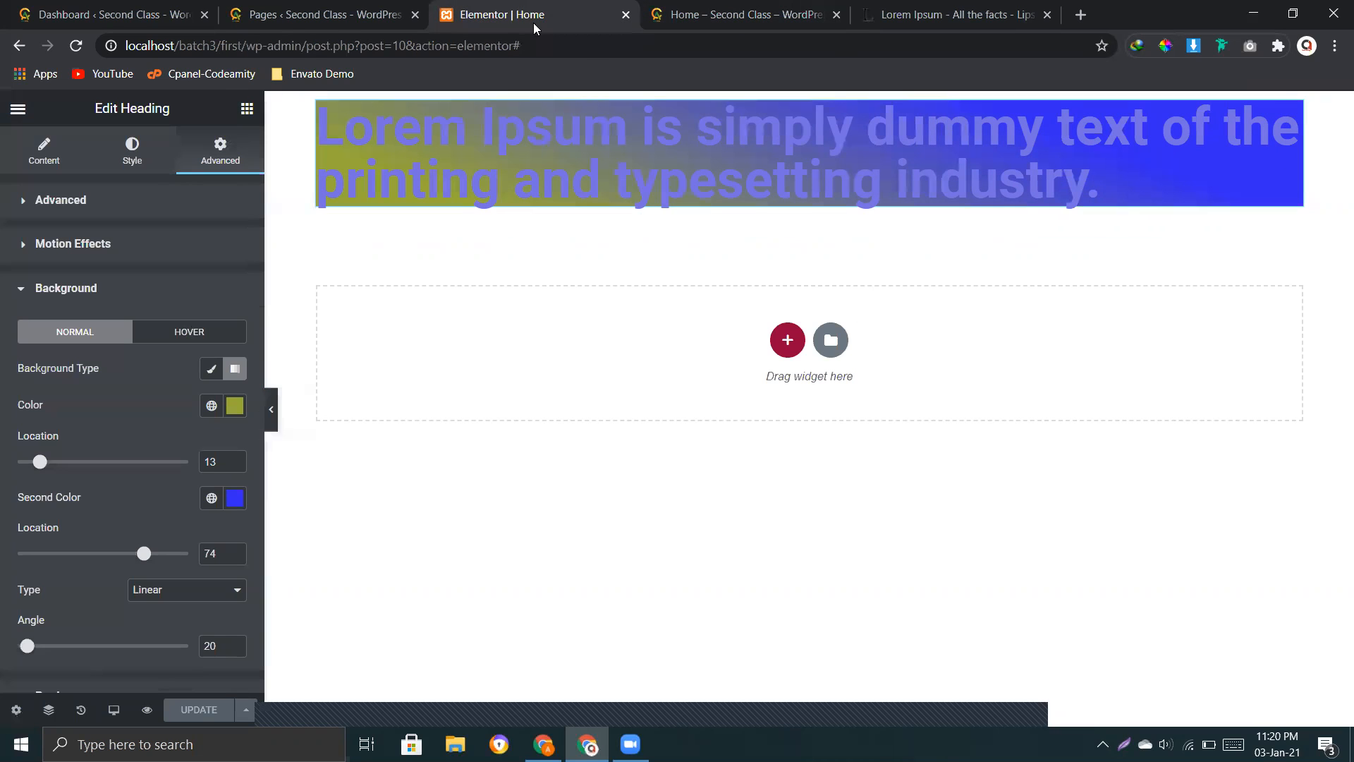
Step: Set the heading's hover background to the Classic type with a dark red colour
left_click(181, 342)
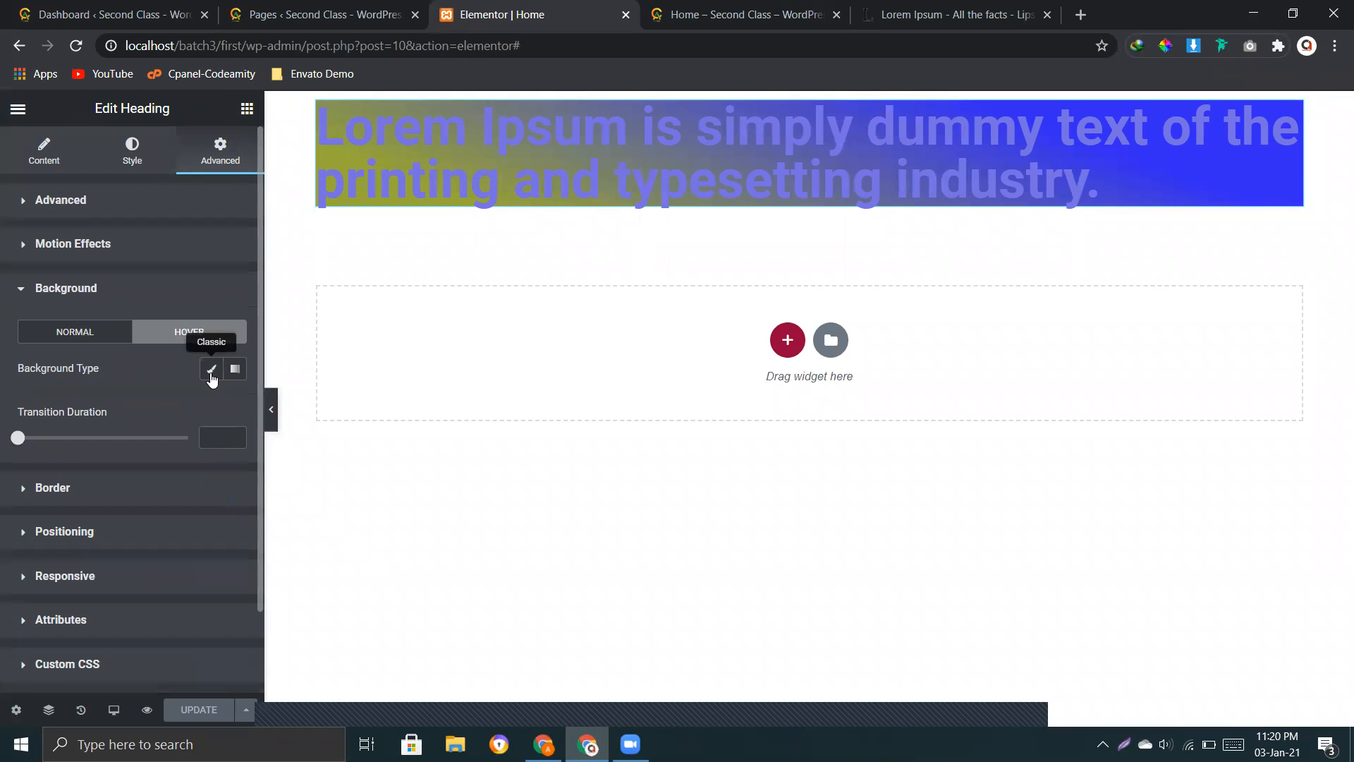
left_click(211, 374)
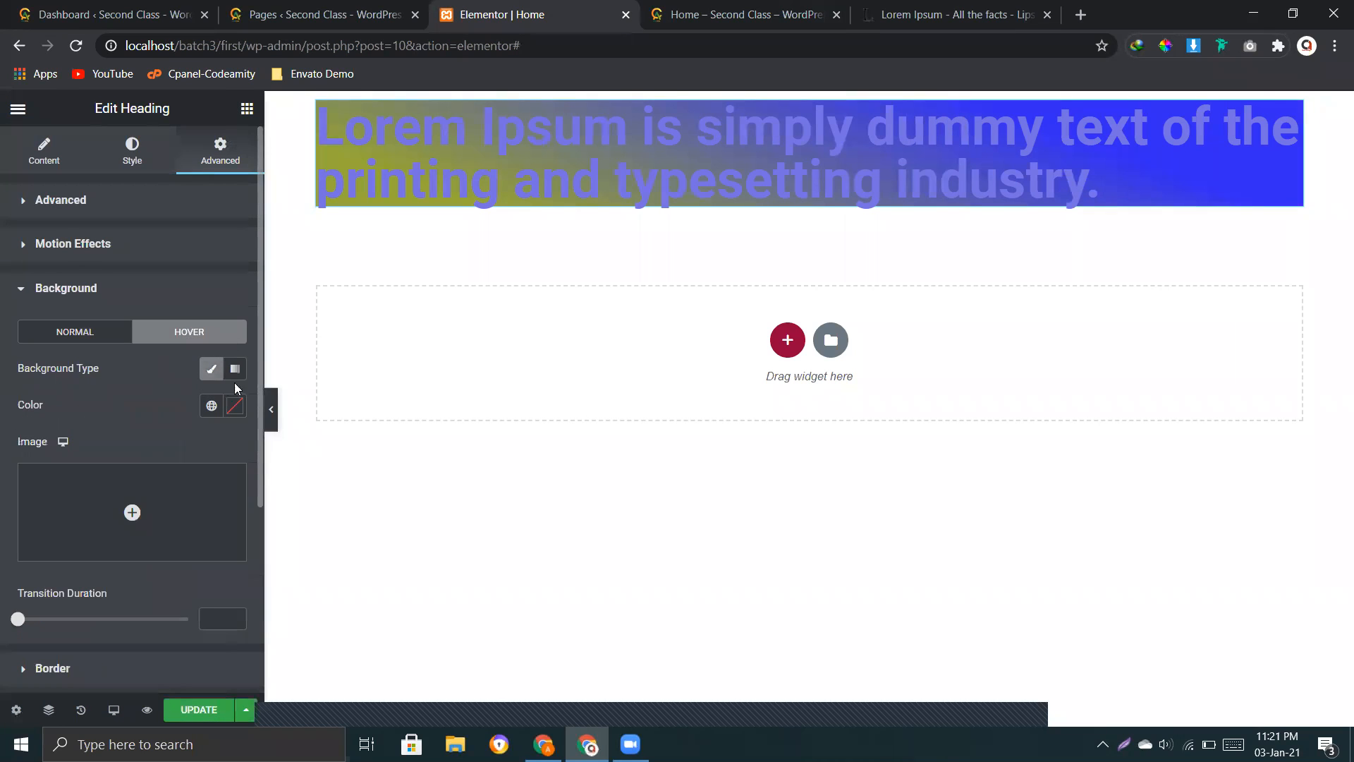
left_click(234, 407)
left_click(171, 538)
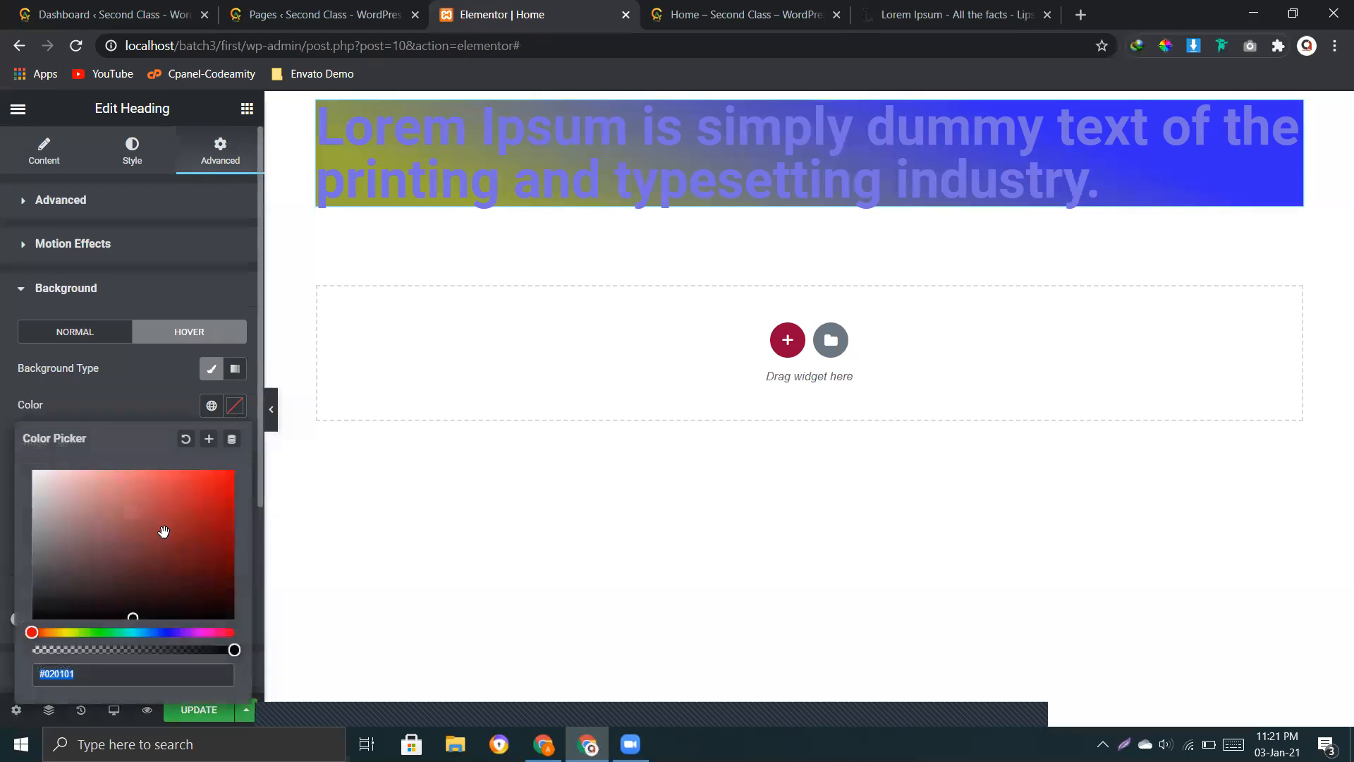
left_click(151, 402)
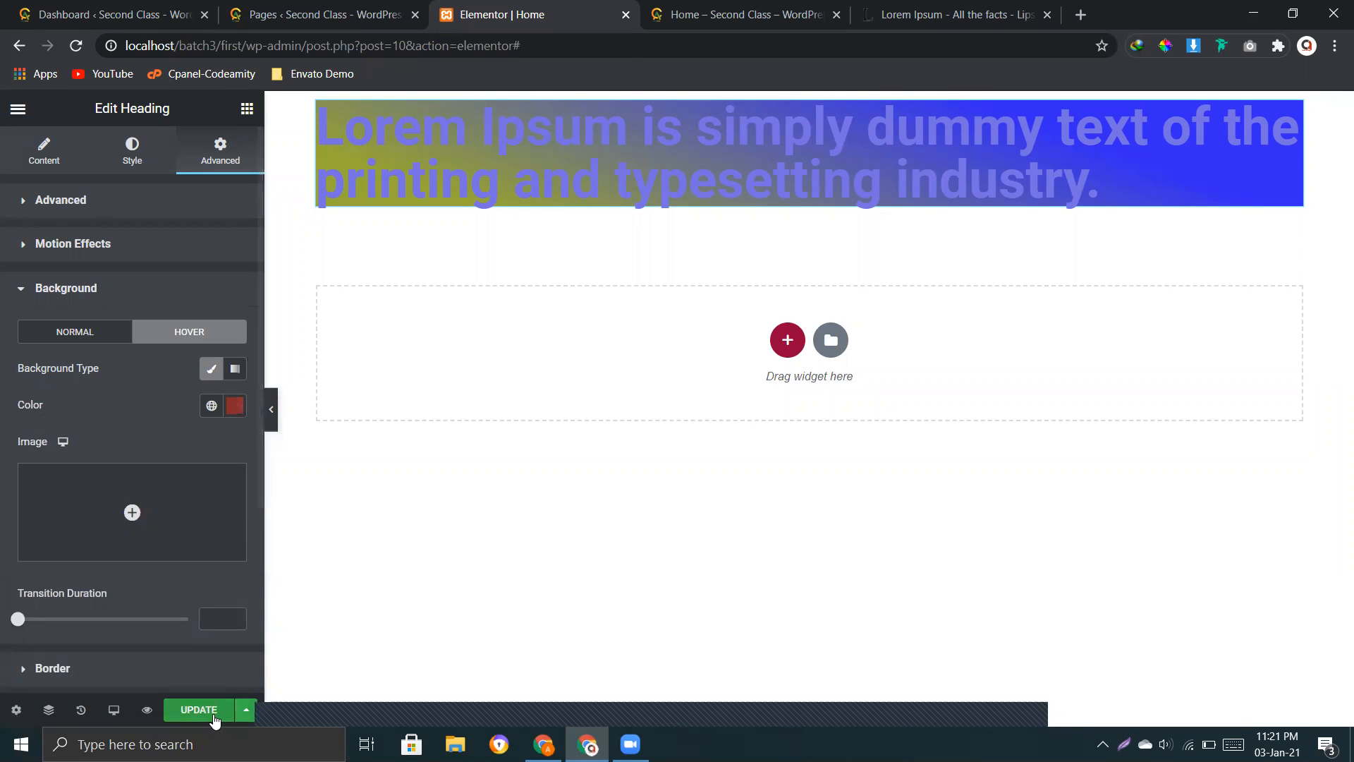
Step: Try the Gradient type for the heading's hover background, compare it with the normal state, and return it to Classic
left_click(235, 368)
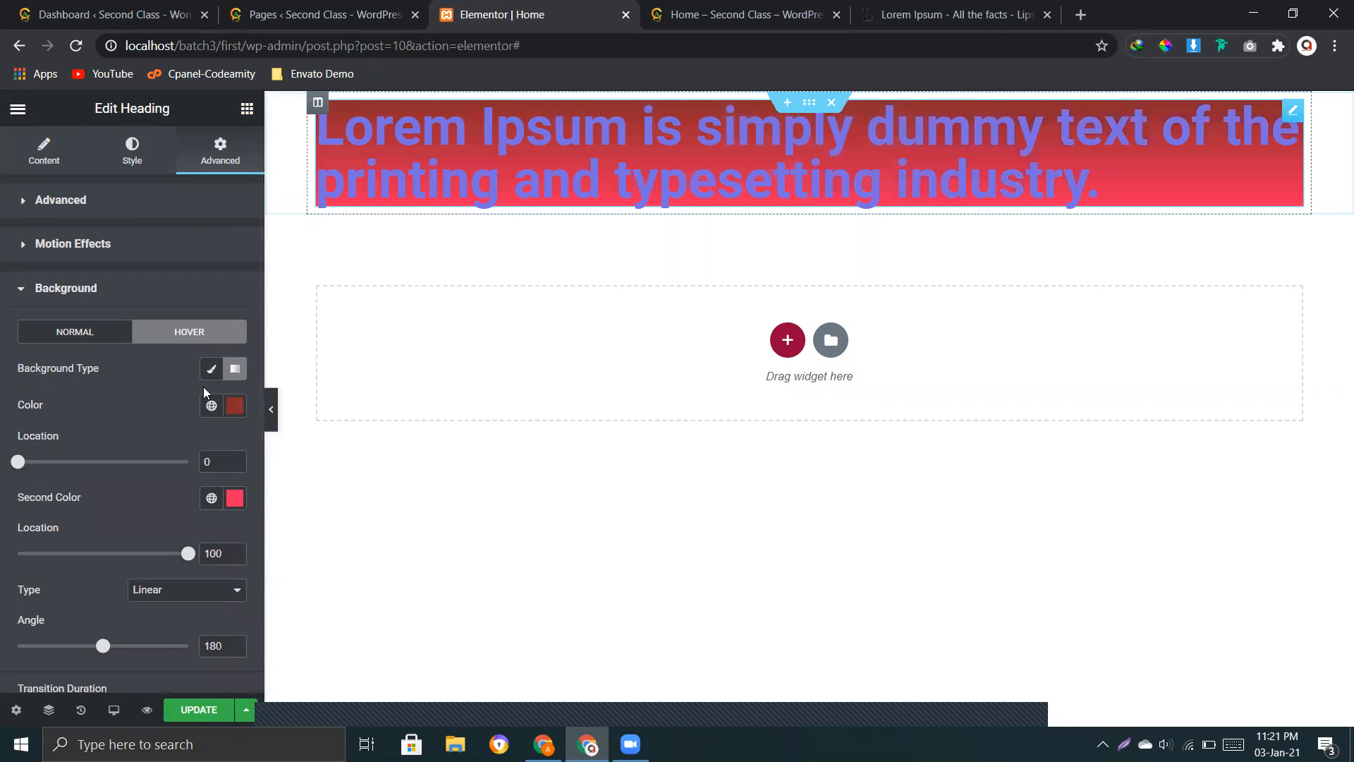
left_click(96, 332)
left_click(174, 337)
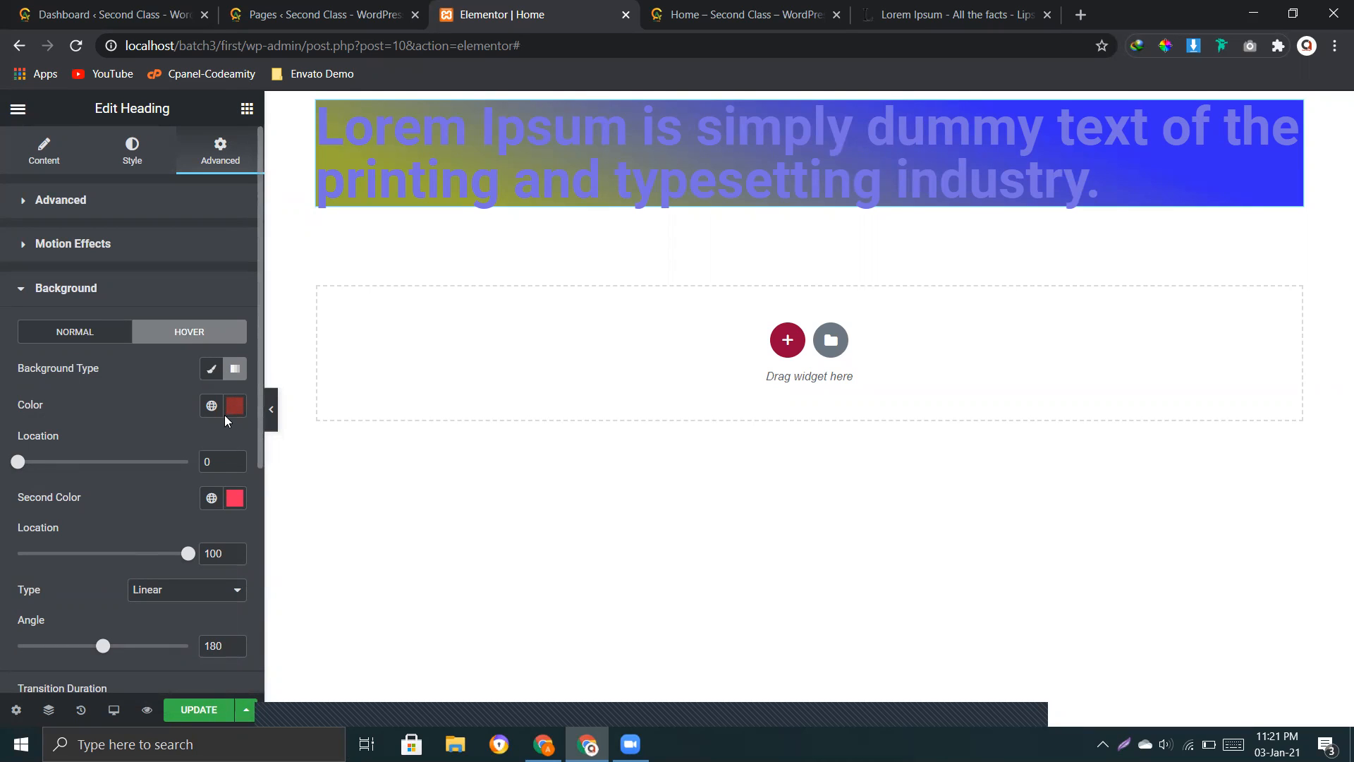
left_click(212, 371)
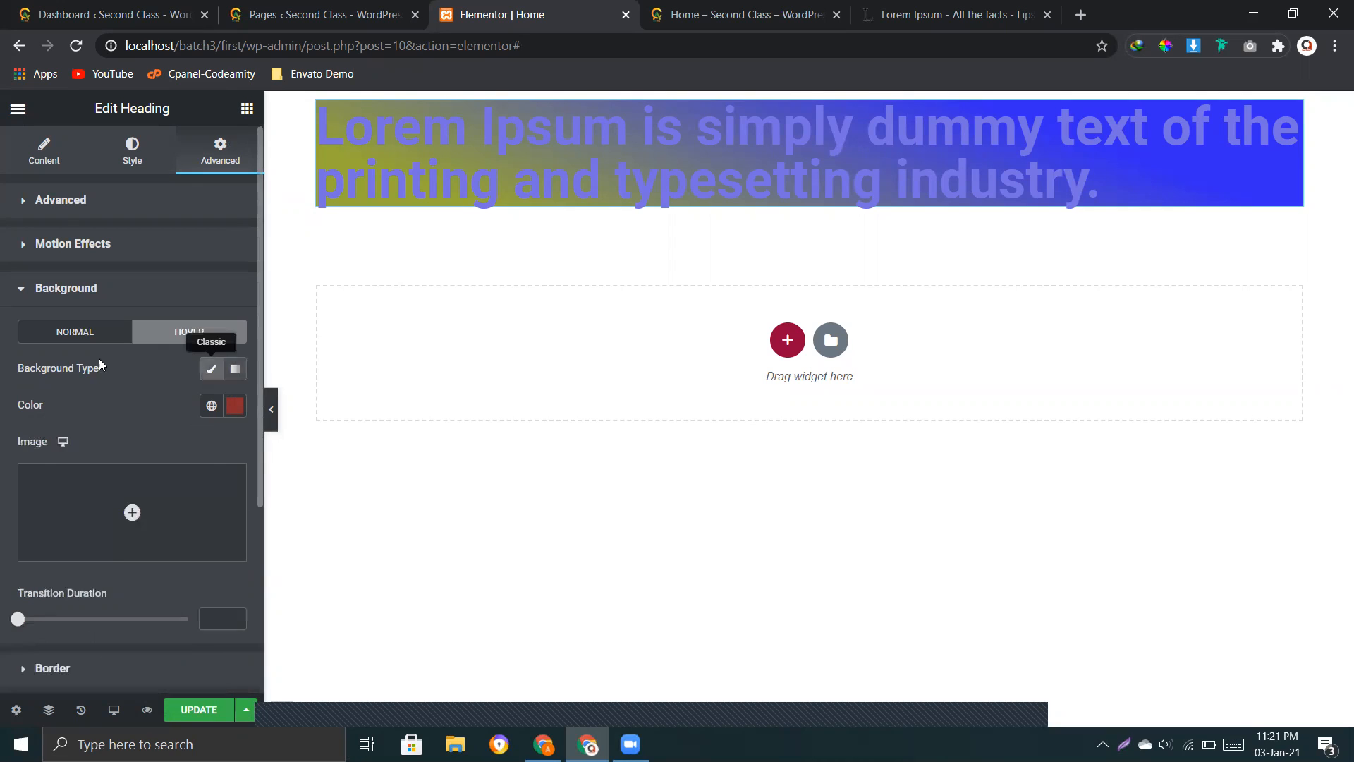
Step: Set the heading's normal background type to Classic and its hover background colour to teal #2A7889
left_click(83, 336)
left_click(211, 377)
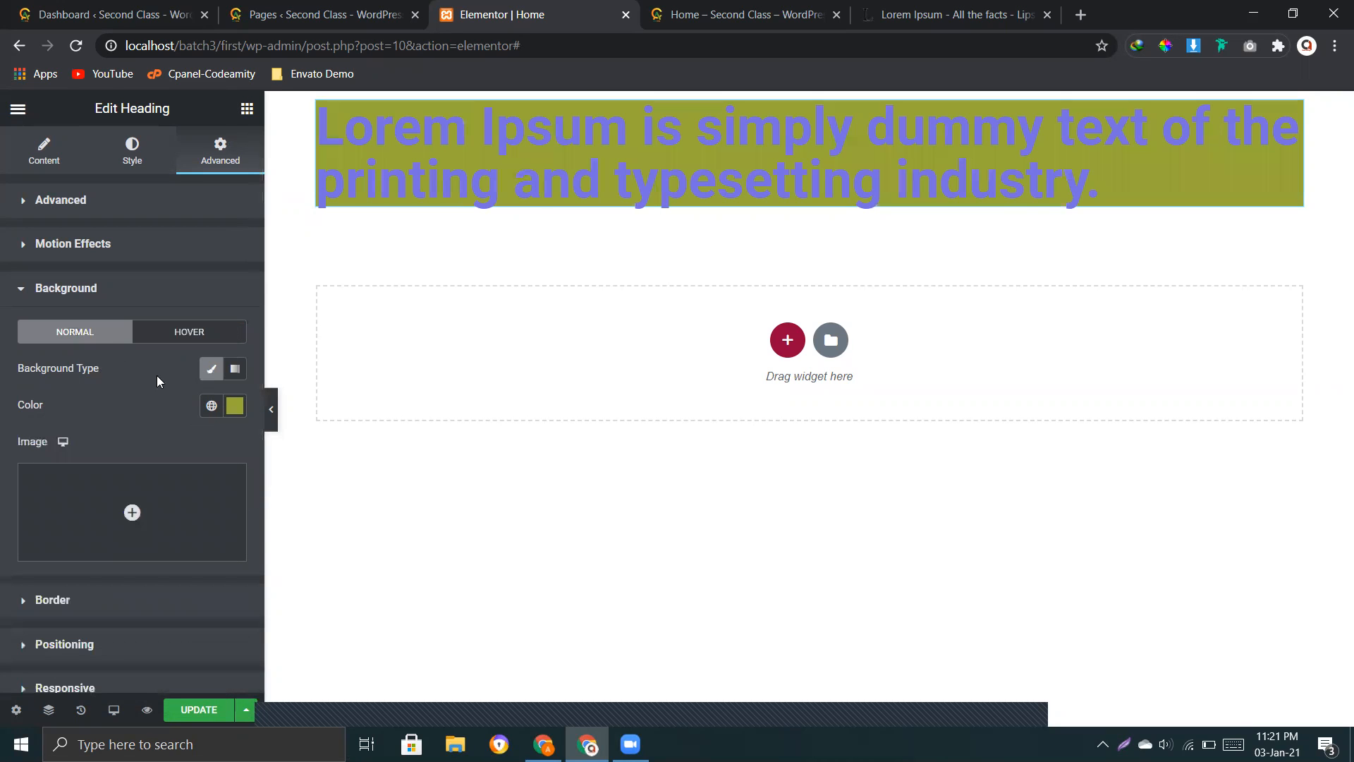
left_click(187, 336)
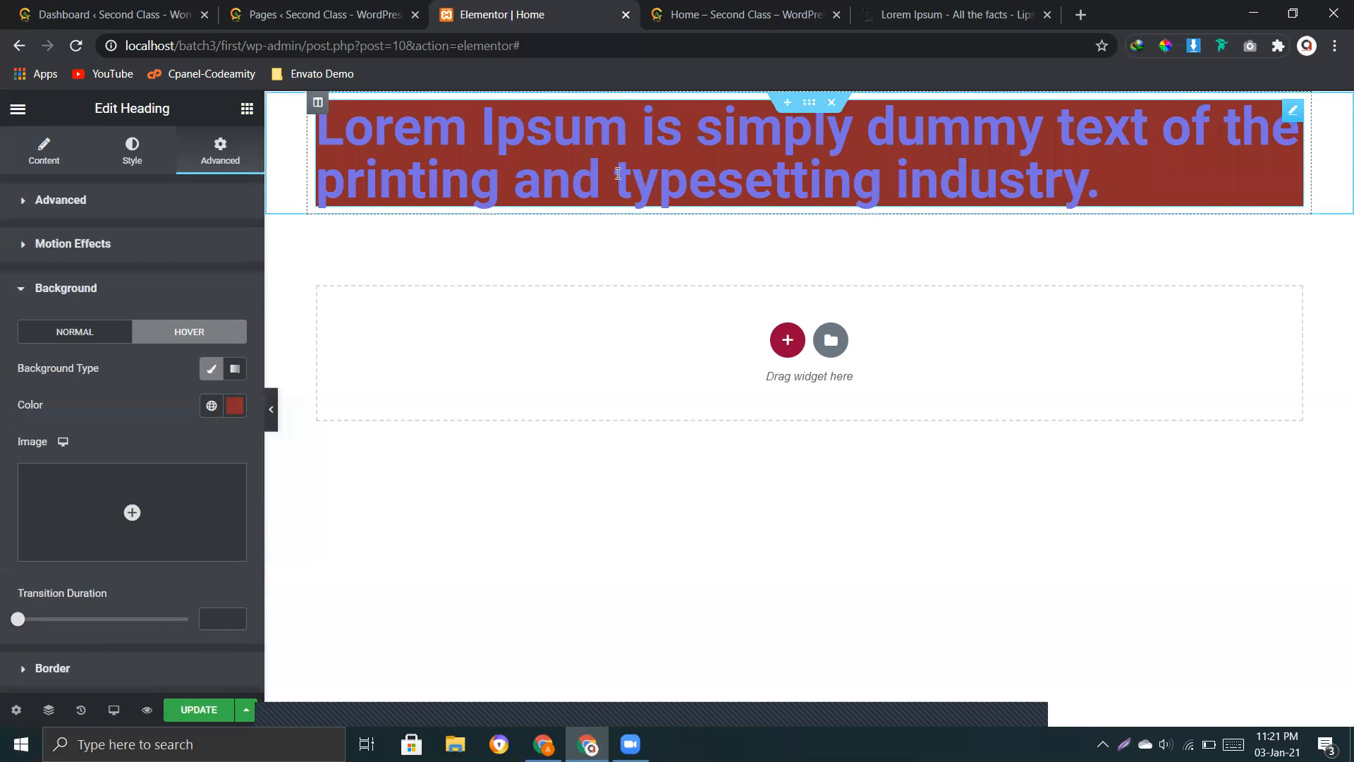
left_click(216, 417)
left_click_drag(150, 631, 139, 632)
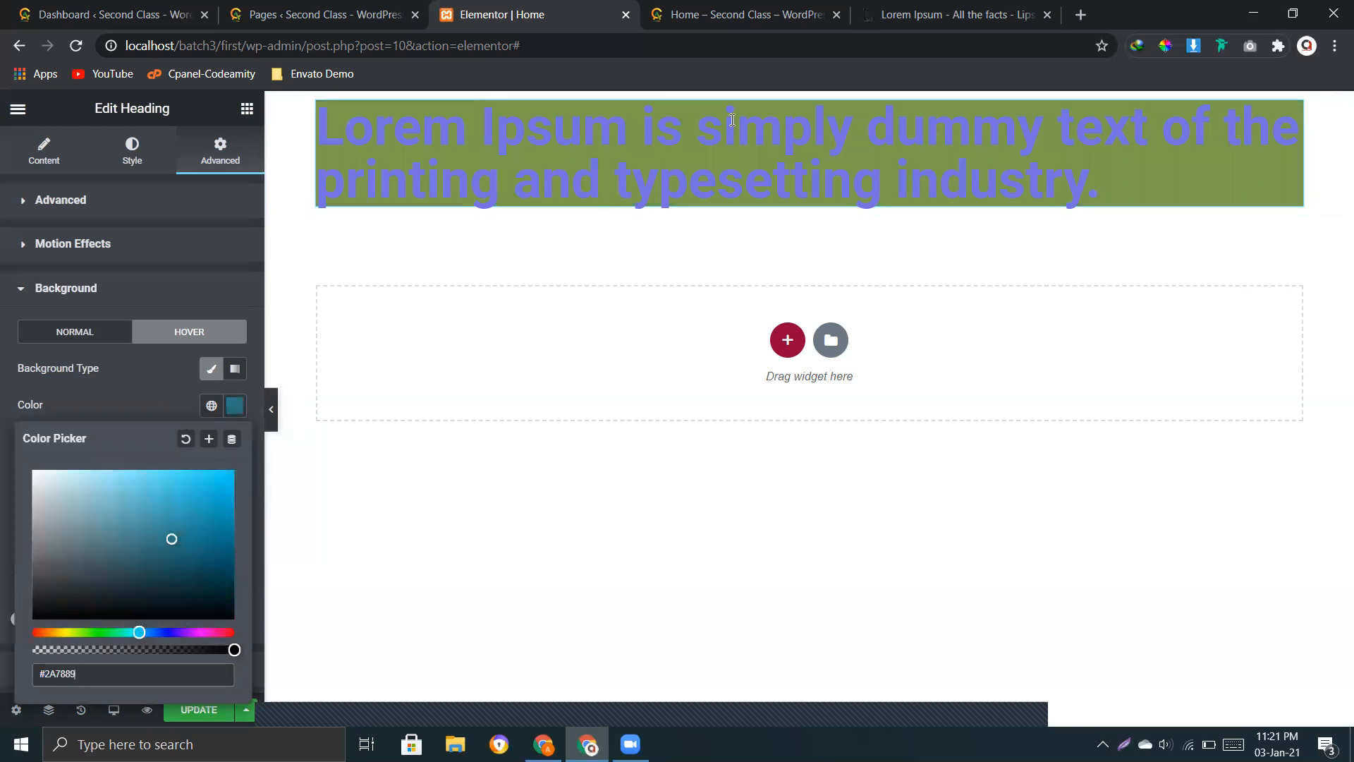
left_click(164, 408)
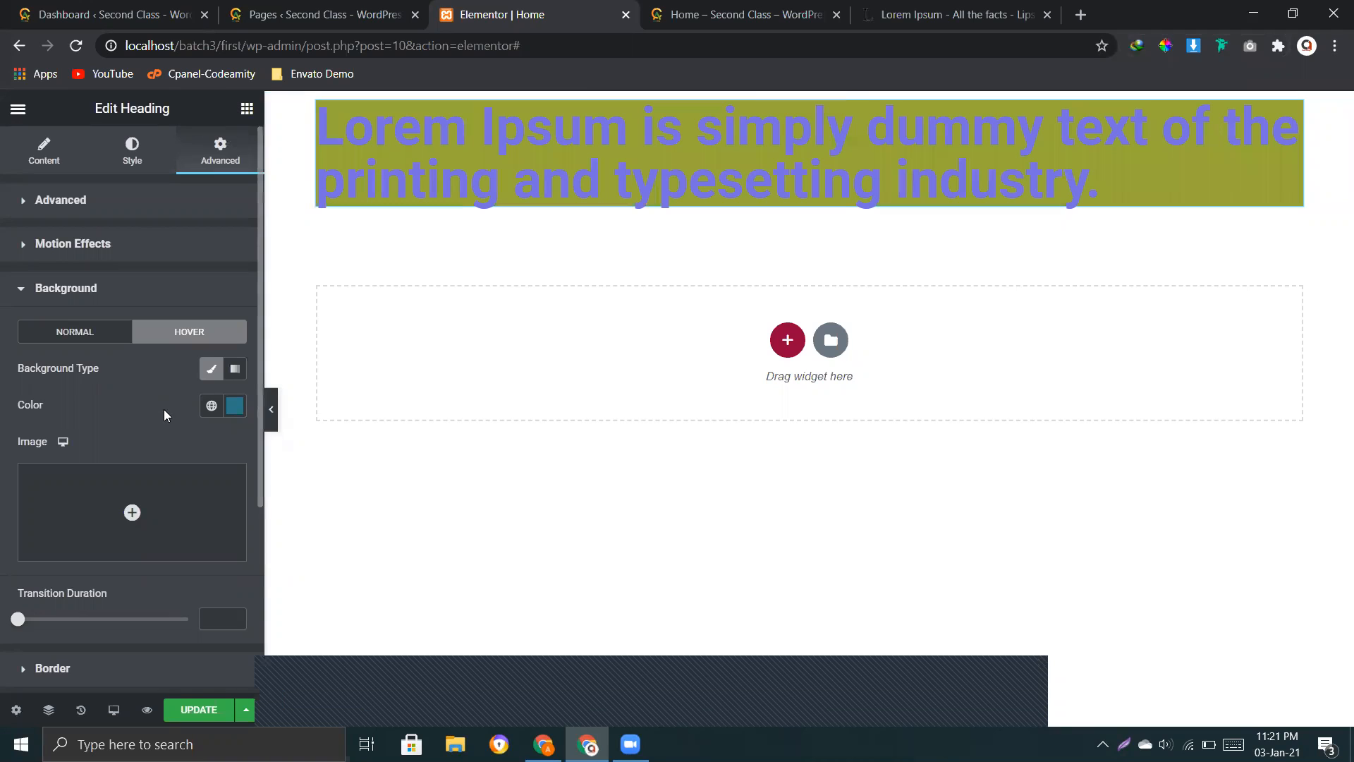
Step: Insert the Citibank logo from the media library as the heading's normal background image and clear the normal background colour
left_click(49, 335)
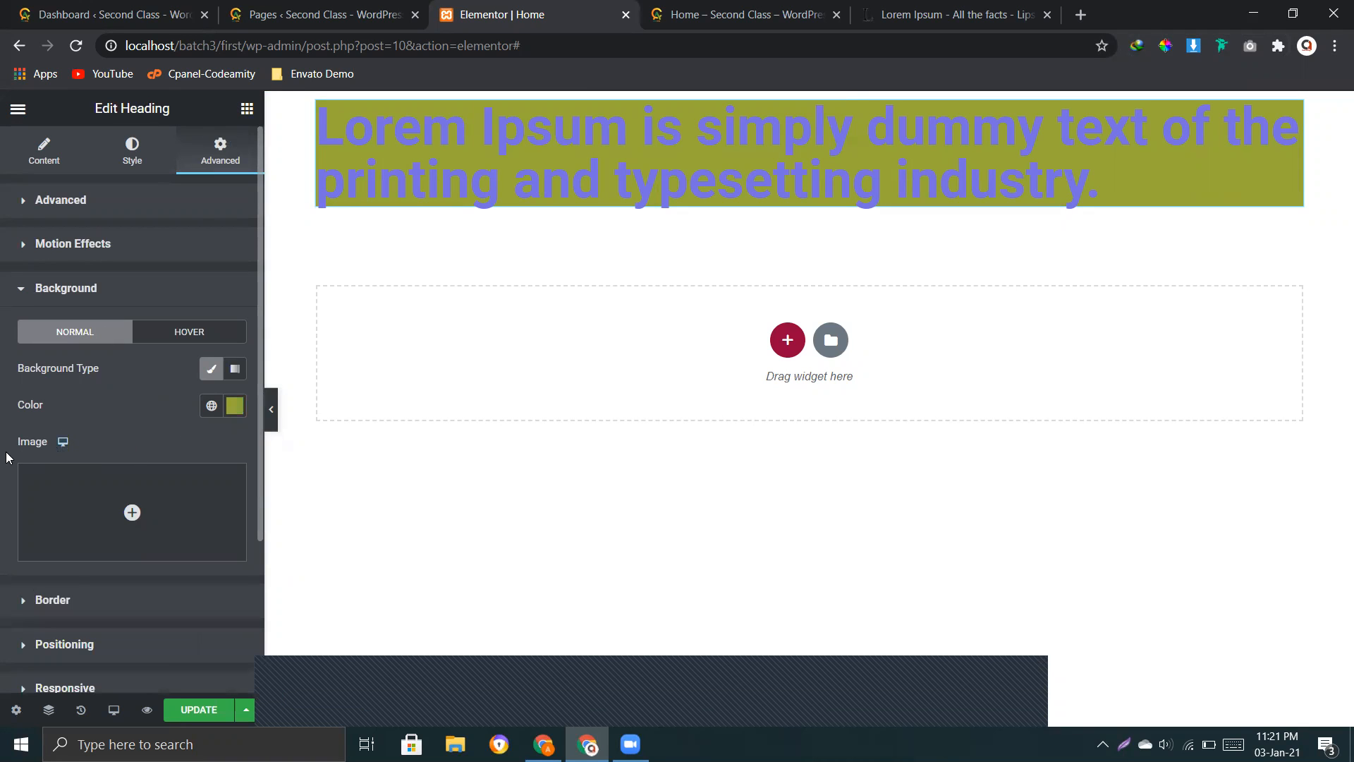
scroll(130, 308, "down", 3)
left_click(131, 309)
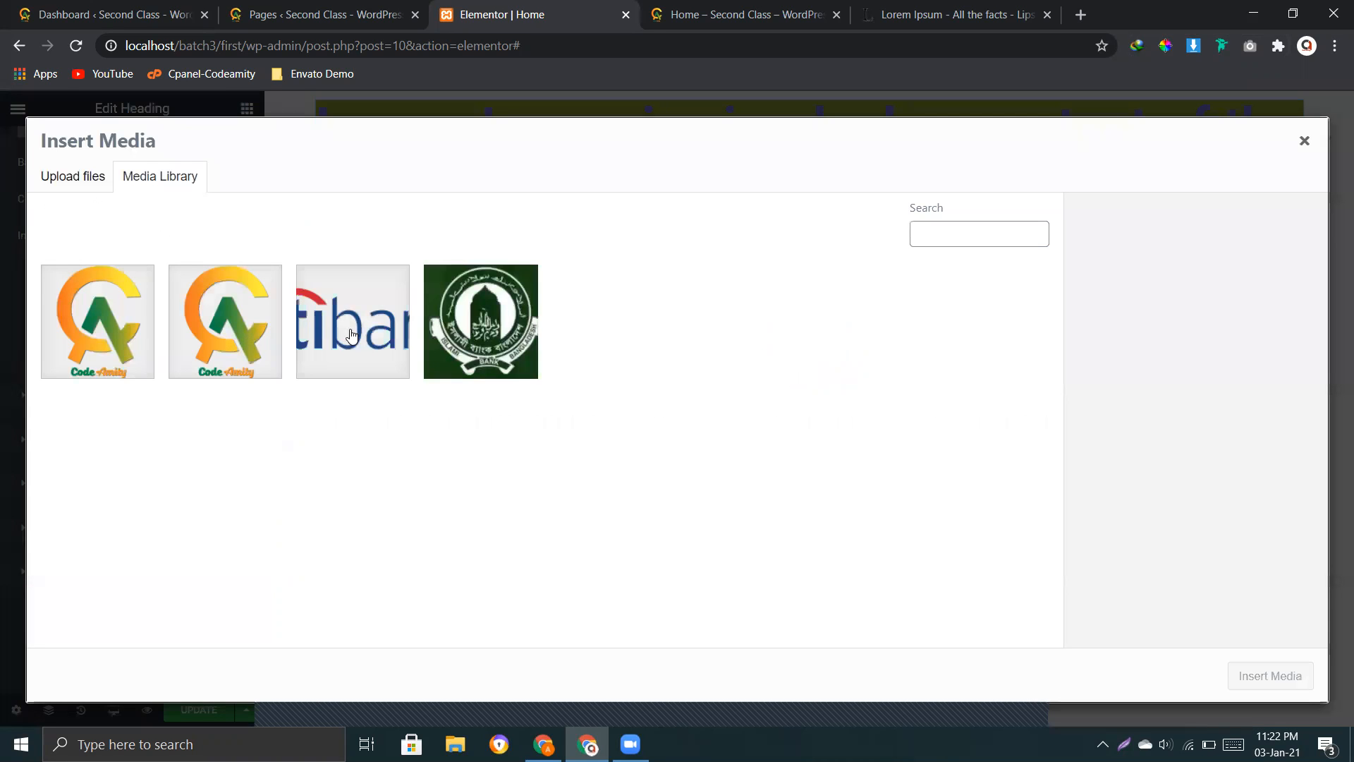
left_click(353, 322)
left_click(1287, 683)
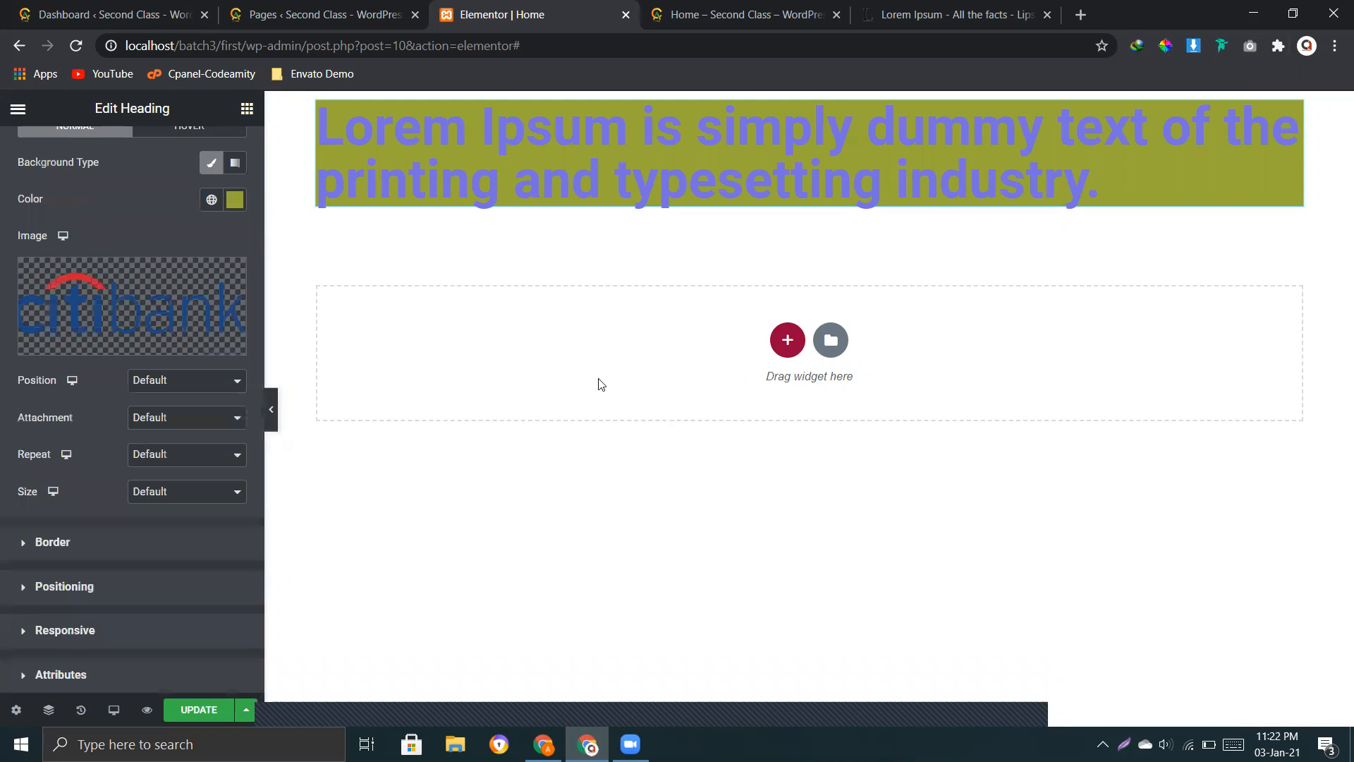
scroll(145, 307, "up", 3)
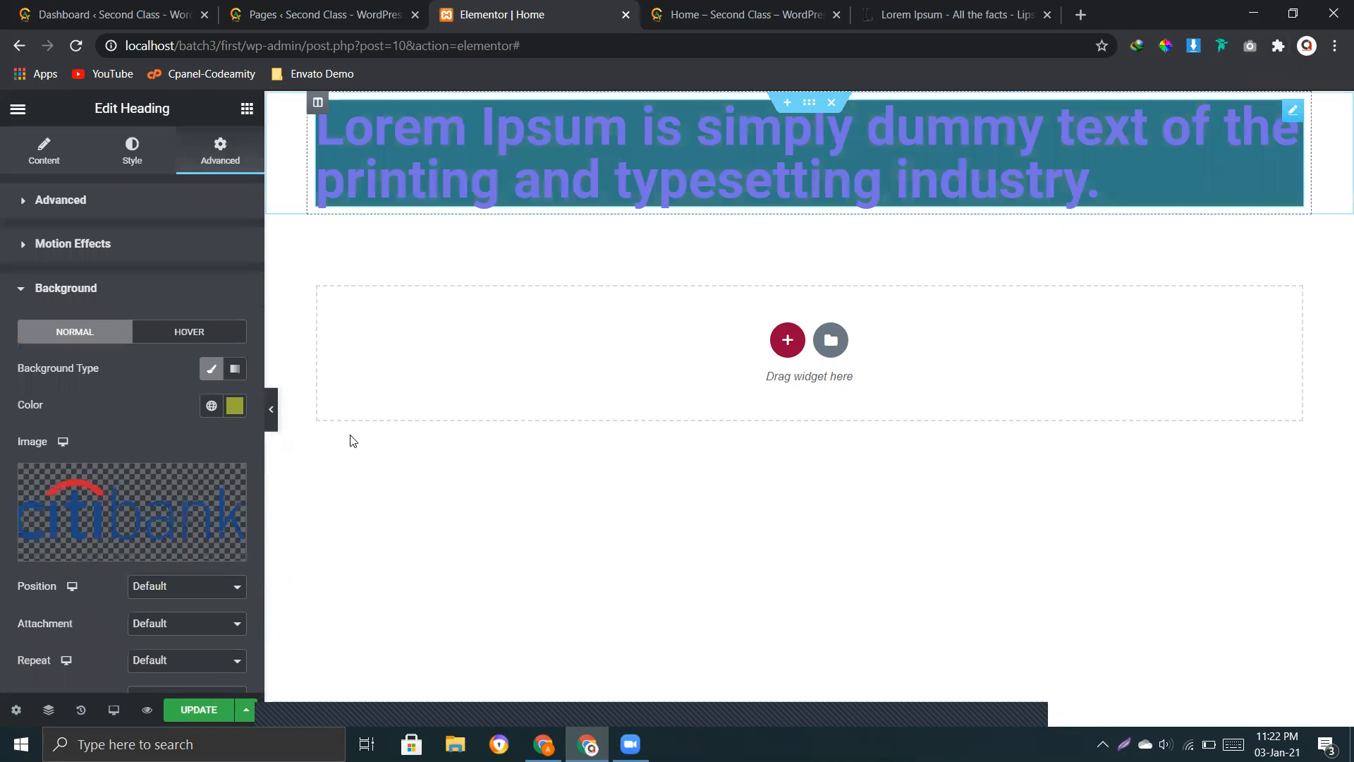
left_click(185, 439)
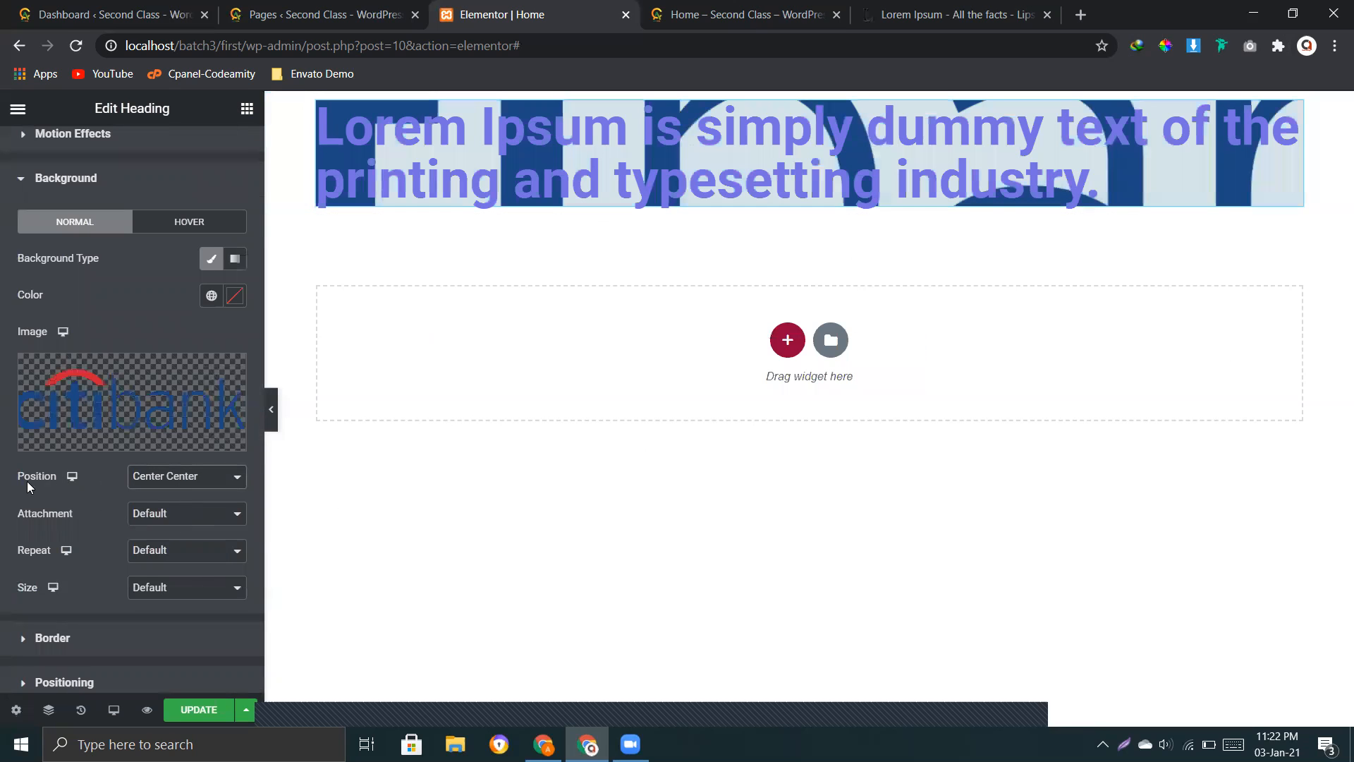
Step: Try the Default position for the heading's background image and return it to Center Center
left_click_drag(23, 479, 167, 484)
left_click(169, 485)
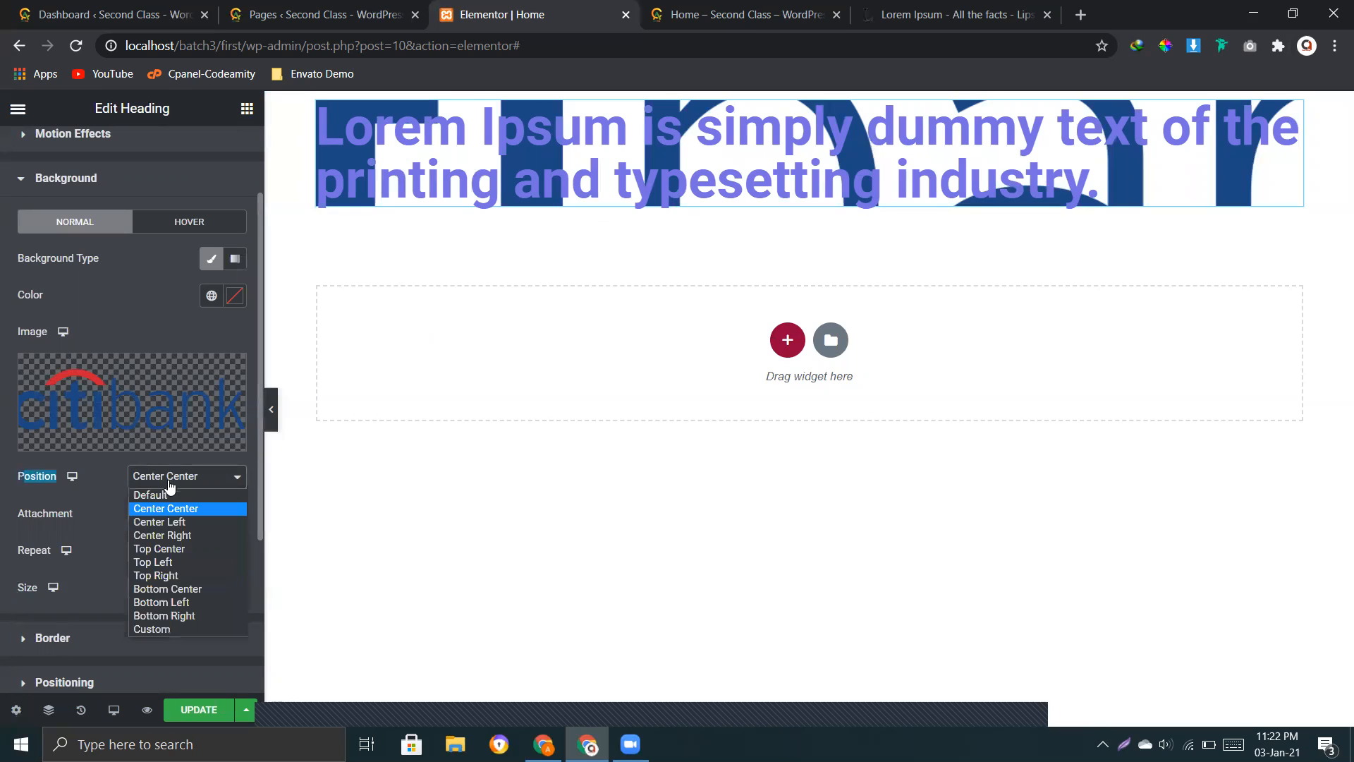
left_click(163, 492)
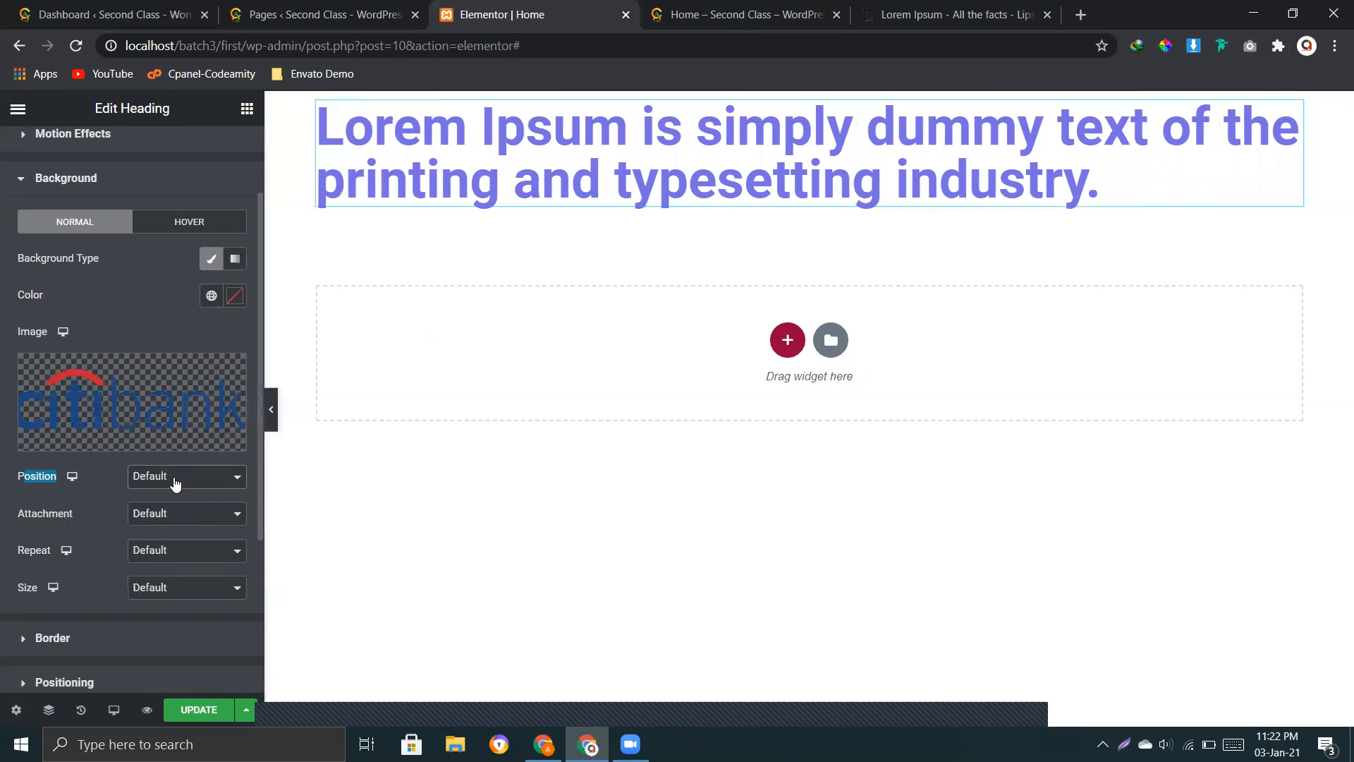
left_click(175, 484)
left_click(178, 509)
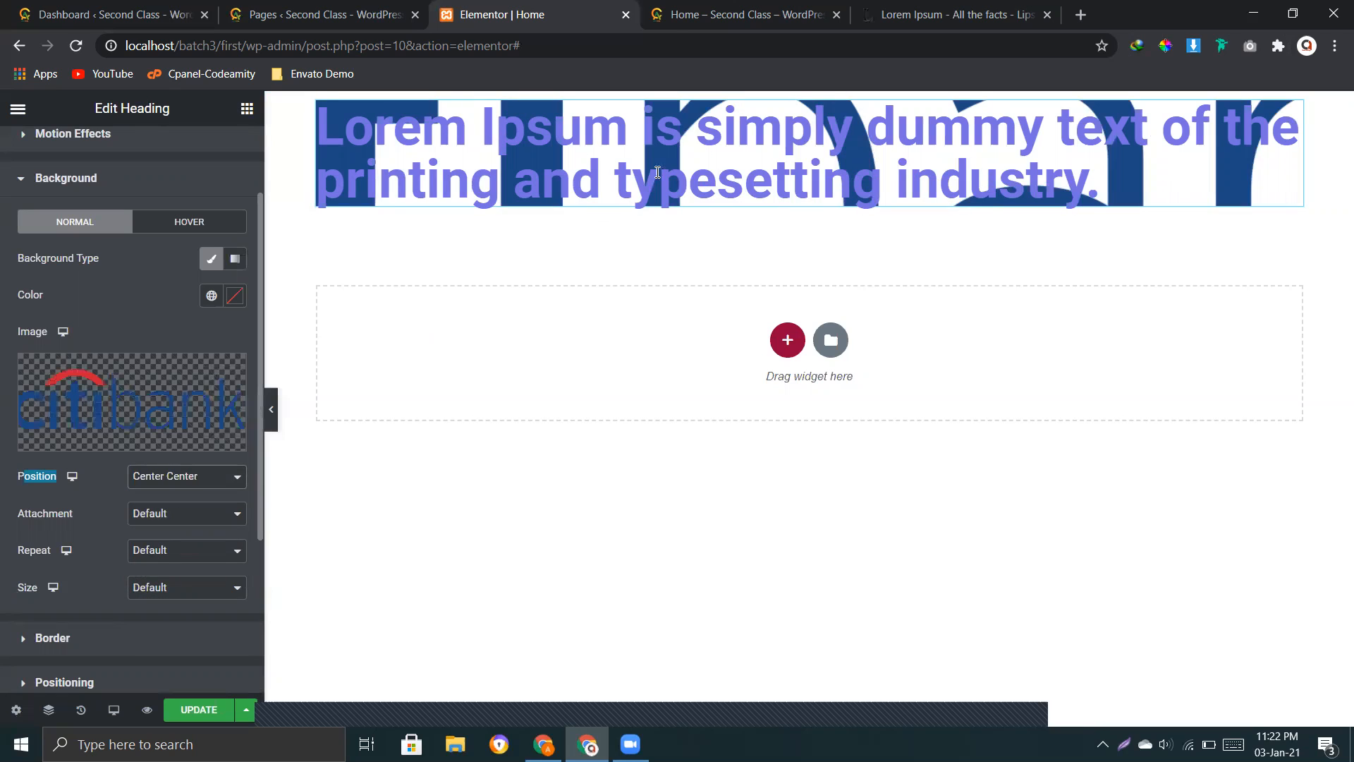
Step: Try the Scroll and Fixed attachments for the heading's background image and return the attachment to Default
left_click(163, 515)
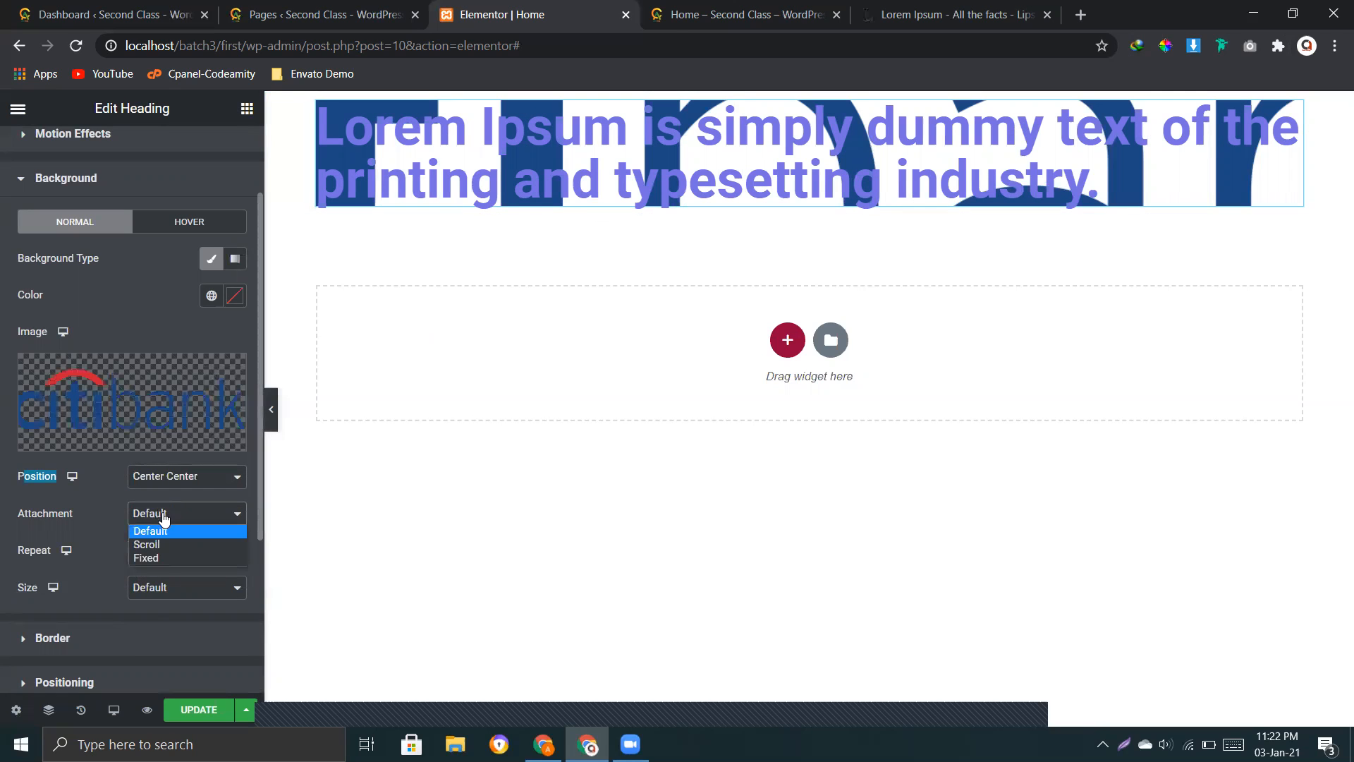
left_click(161, 547)
left_click(164, 521)
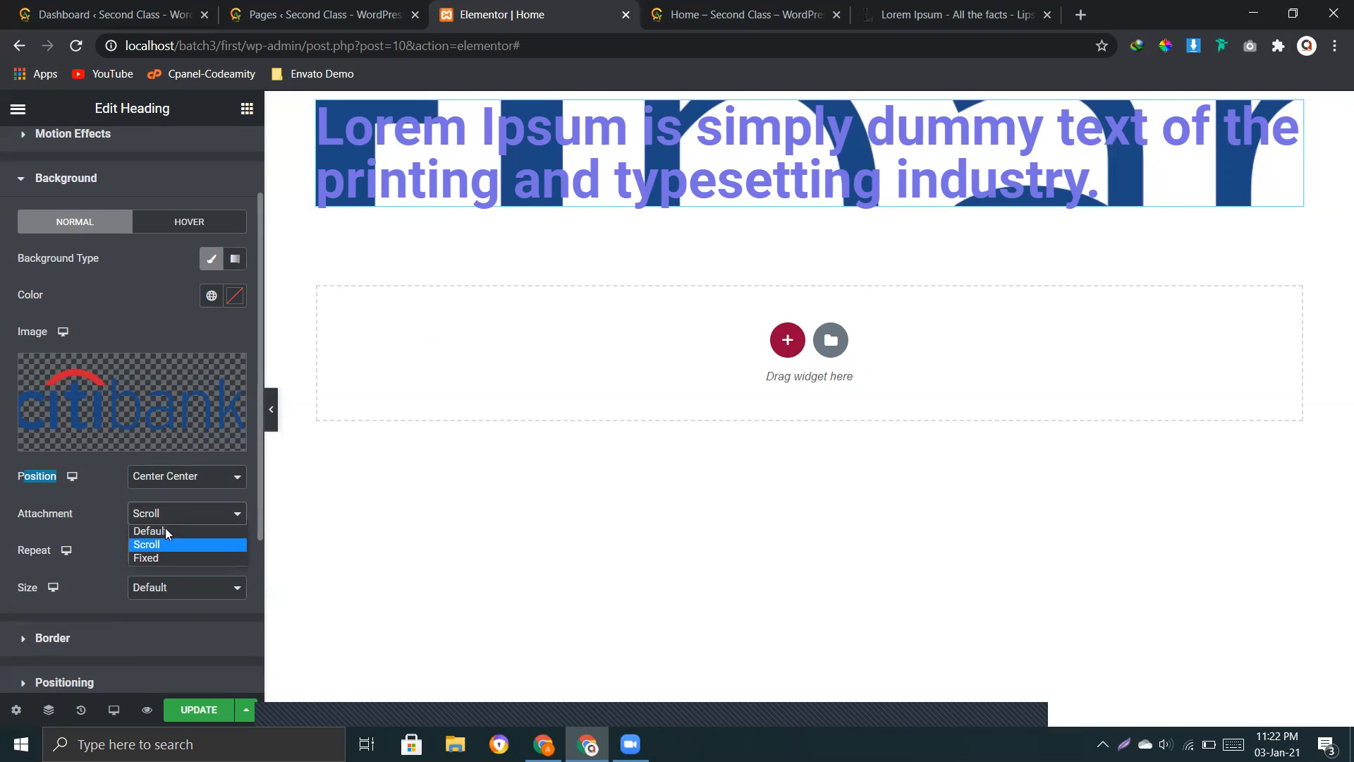
left_click(162, 531)
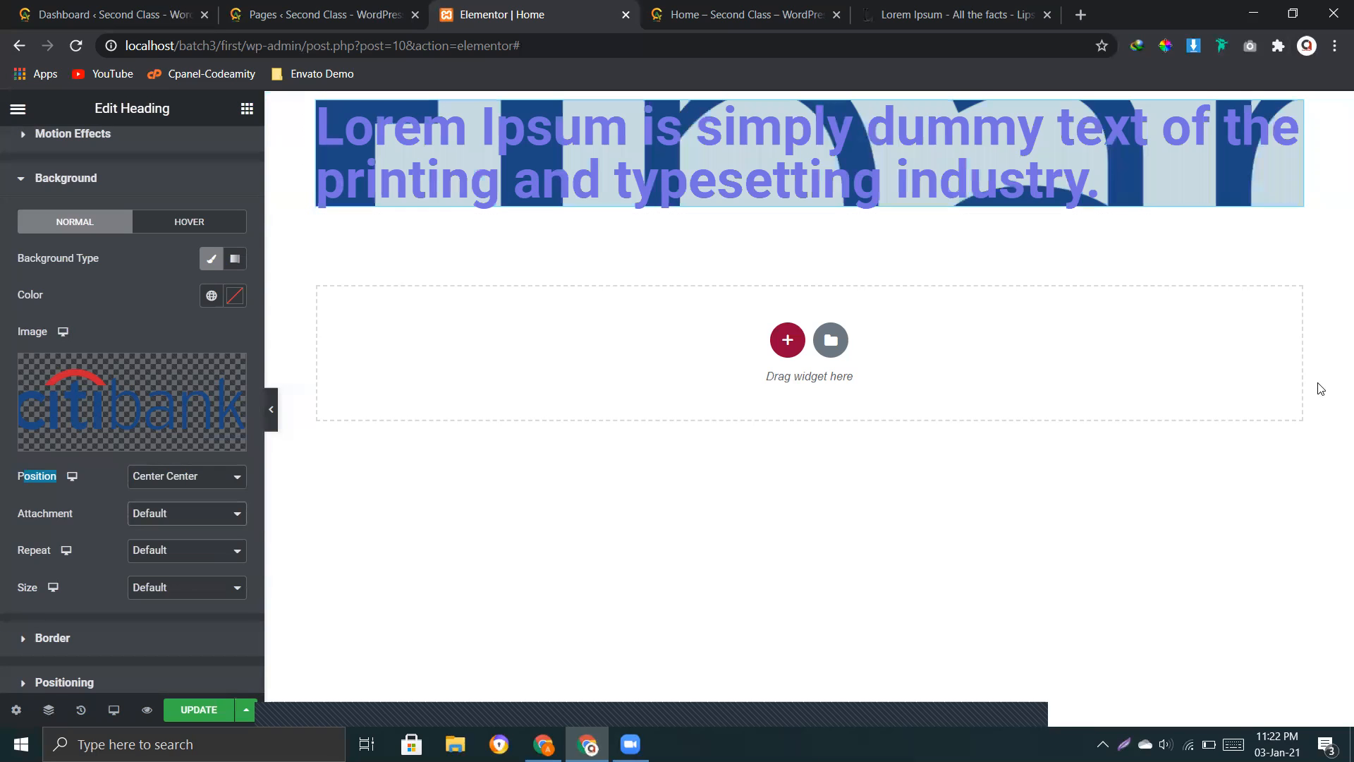
left_click(131, 510)
left_click(146, 557)
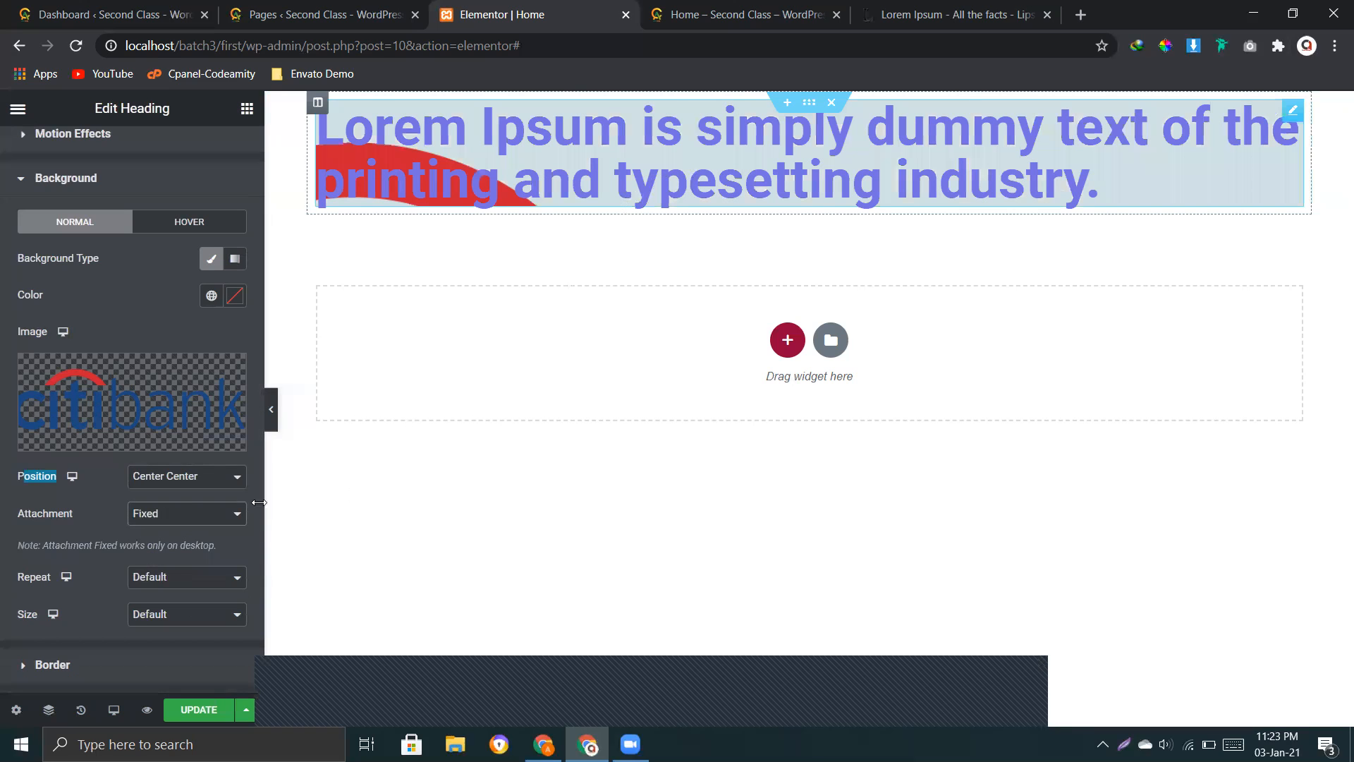
left_click(161, 514)
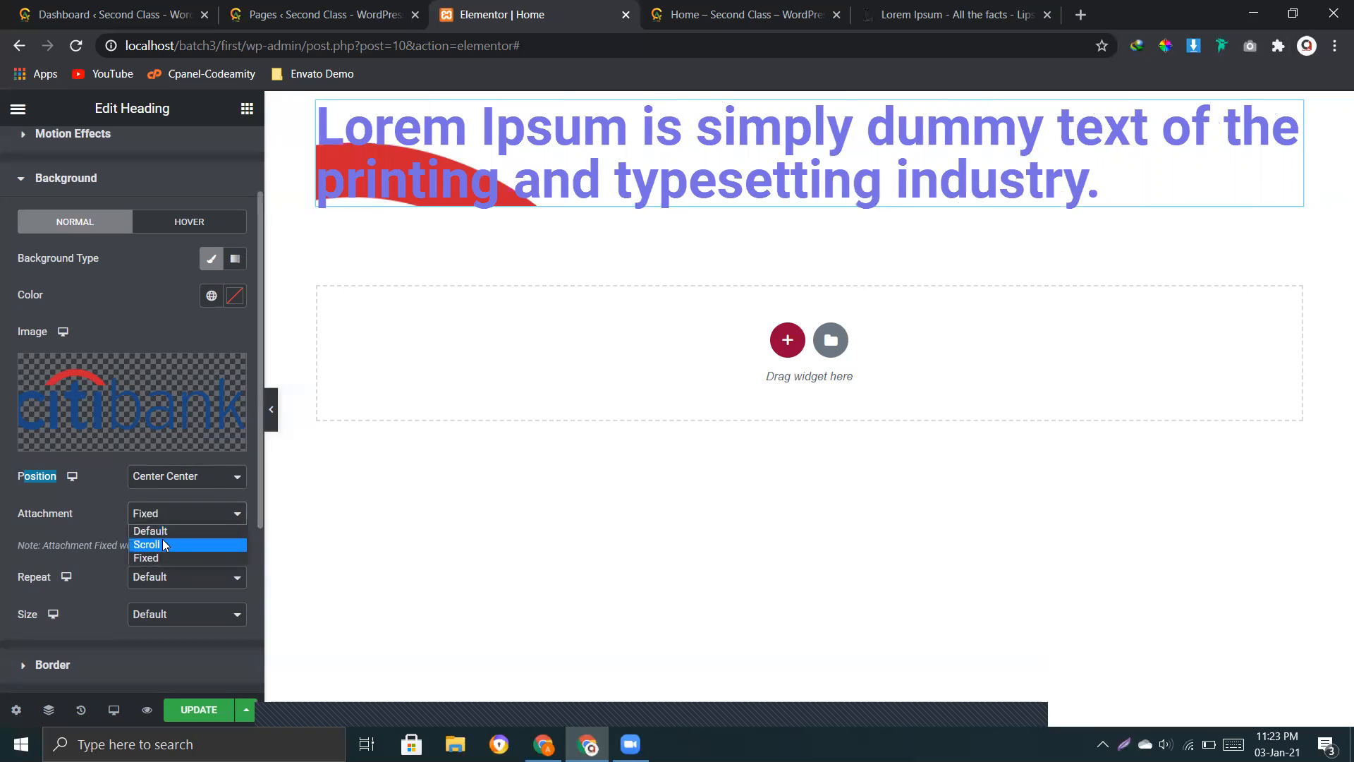
left_click(150, 543)
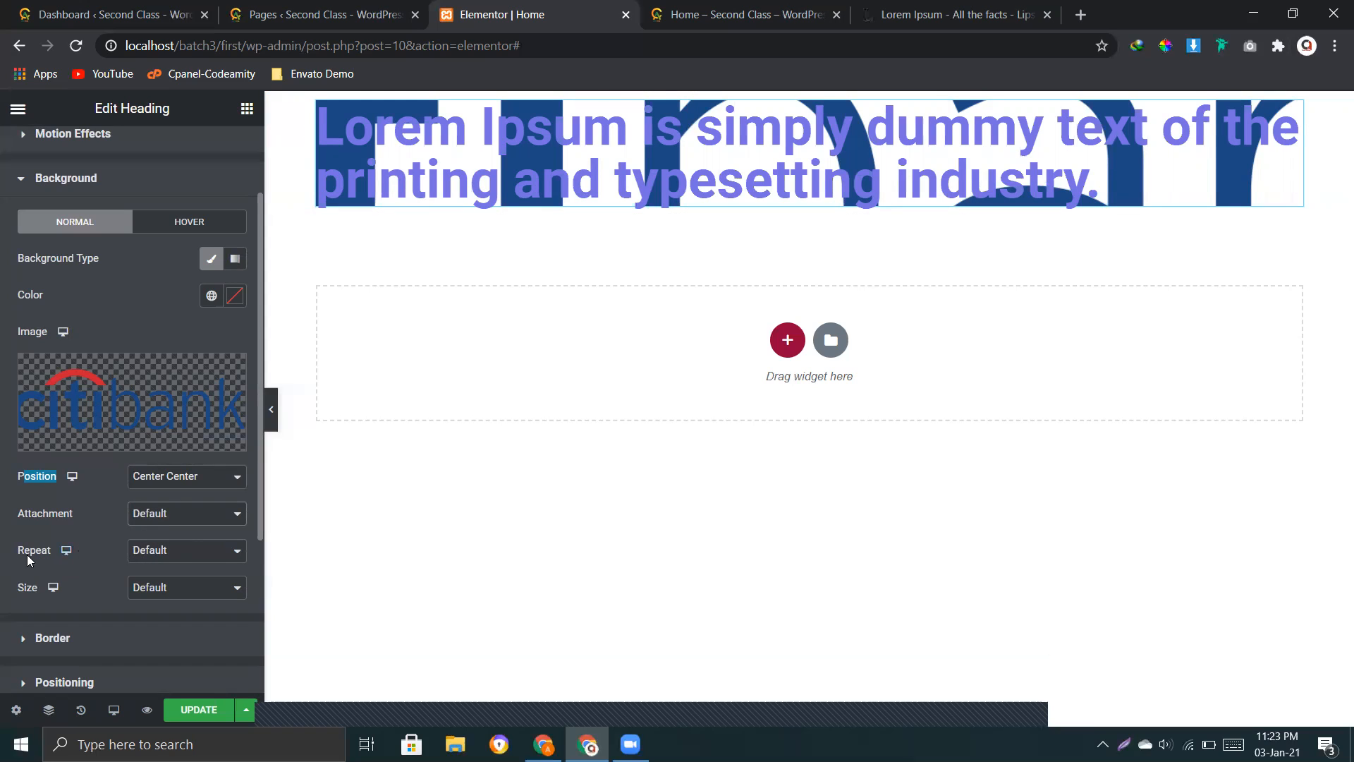
Step: Try the No-repeat option for the heading's background image, and set its repeat option to Repeat
left_click(175, 553)
left_click(167, 580)
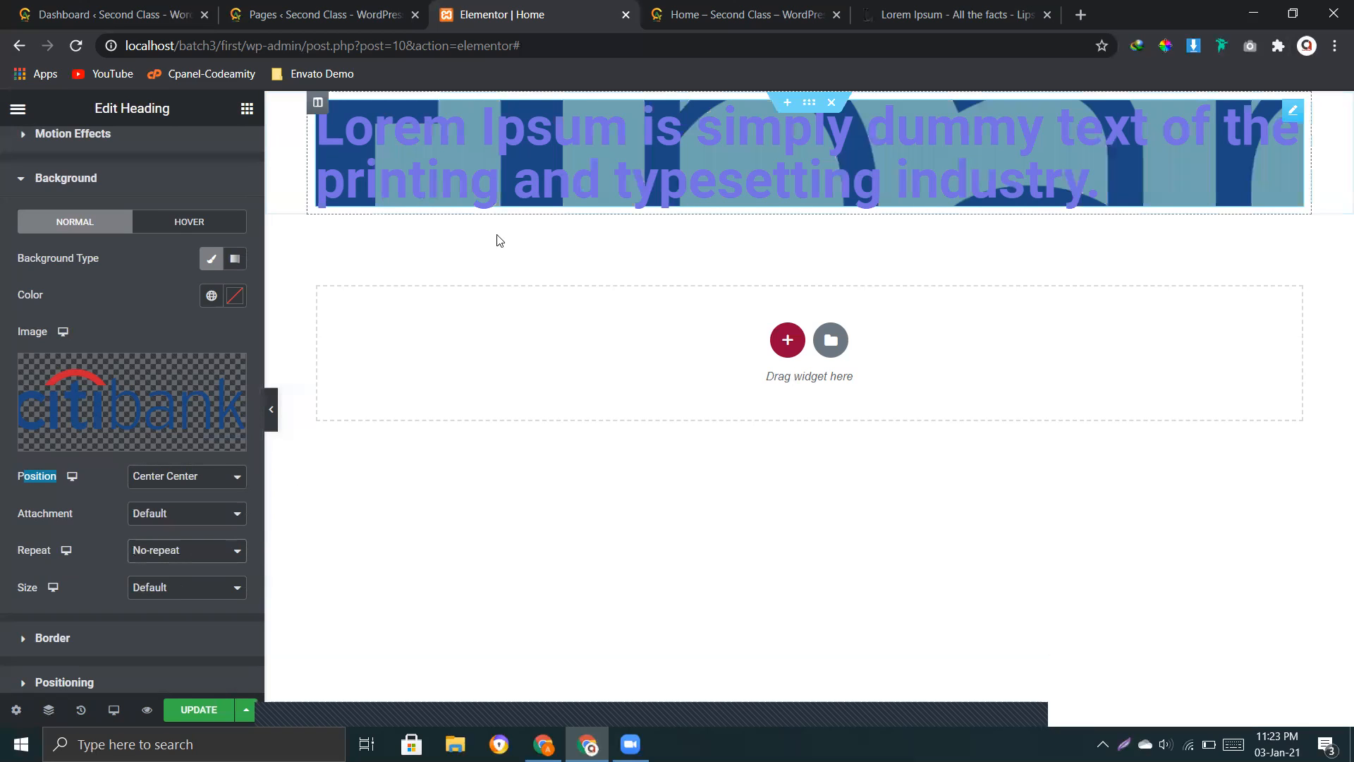
left_click(177, 553)
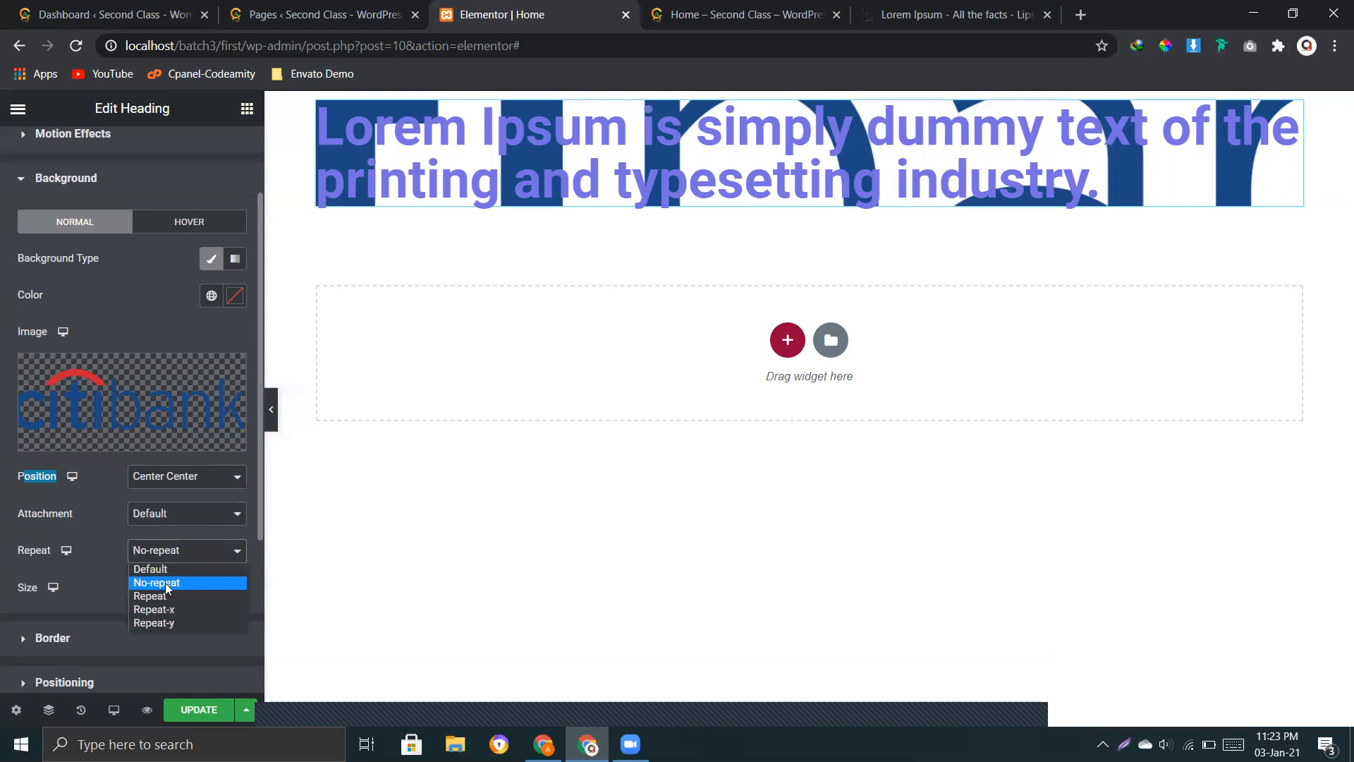
left_click(165, 597)
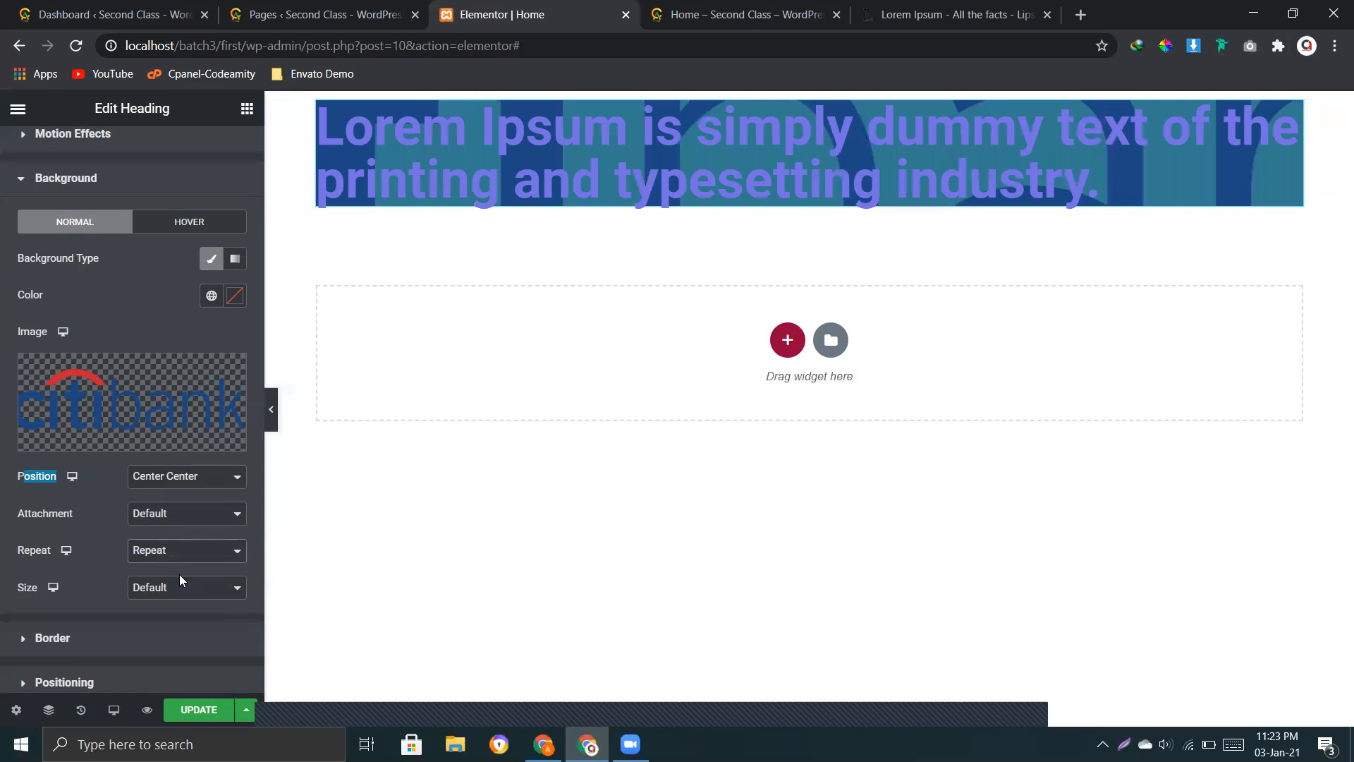
Step: Set the repeat option of the heading's normal background image to No-repeat
left_click(161, 592)
left_click(178, 596)
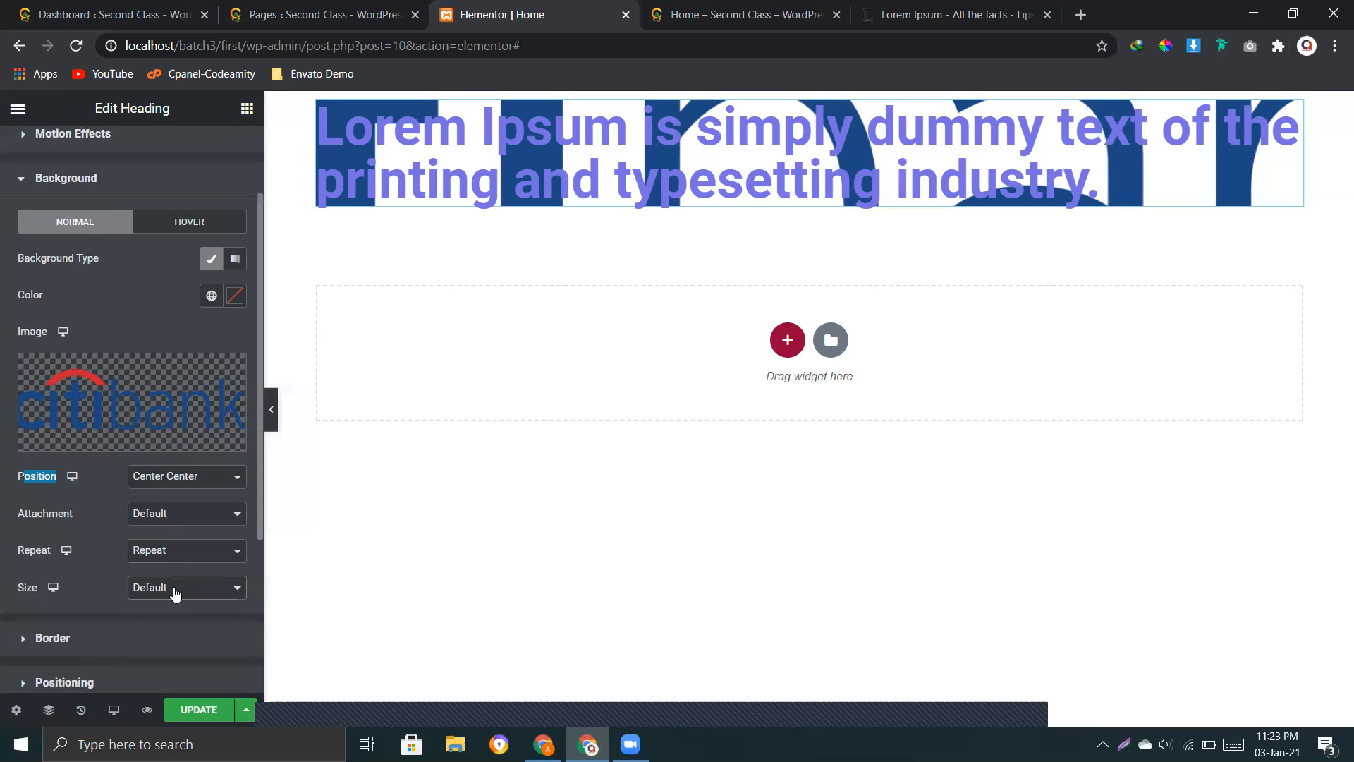
left_click(164, 555)
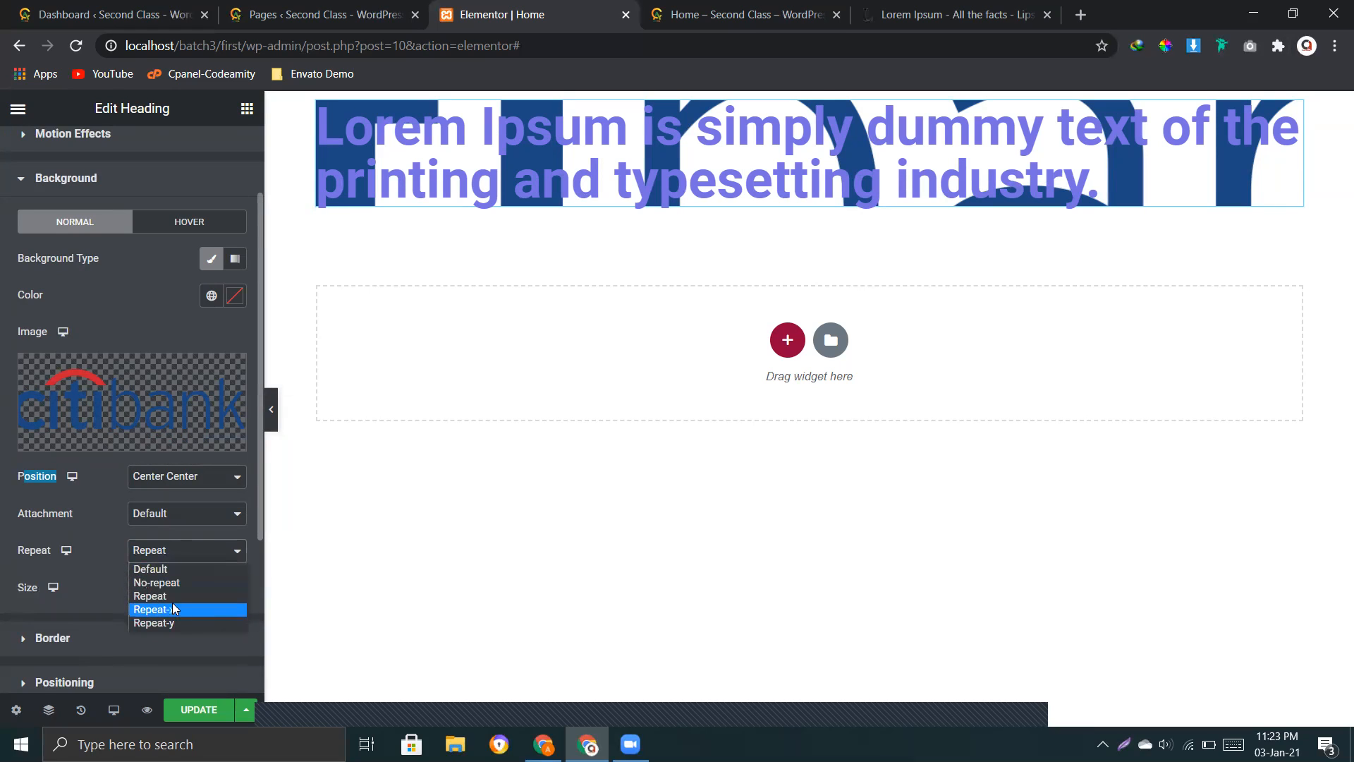
left_click(167, 588)
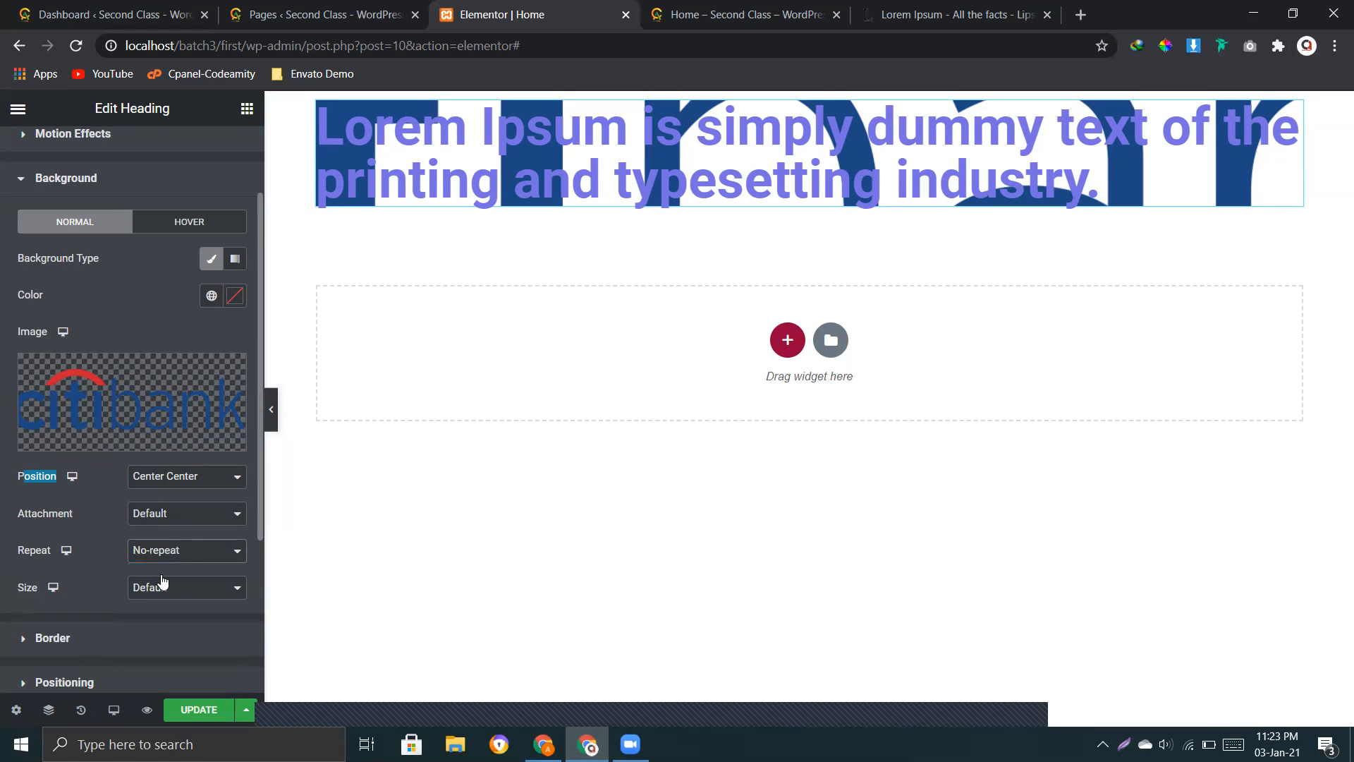
Step: Try the Auto and Cover sizes for the heading's background image, and set its size to Contain
left_click_drag(15, 596, 63, 593)
left_click(150, 599)
left_click(158, 618)
left_click(203, 589)
left_click(166, 631)
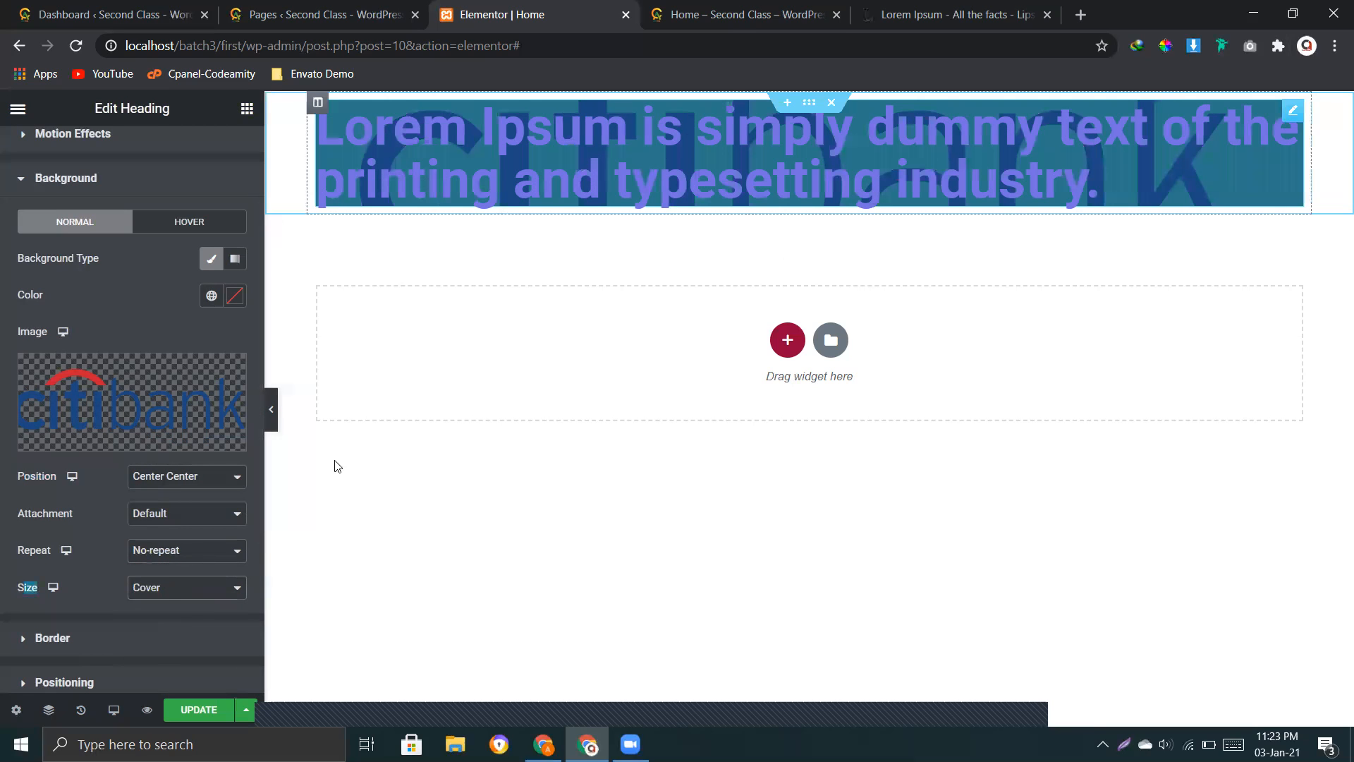
left_click(161, 597)
left_click(166, 643)
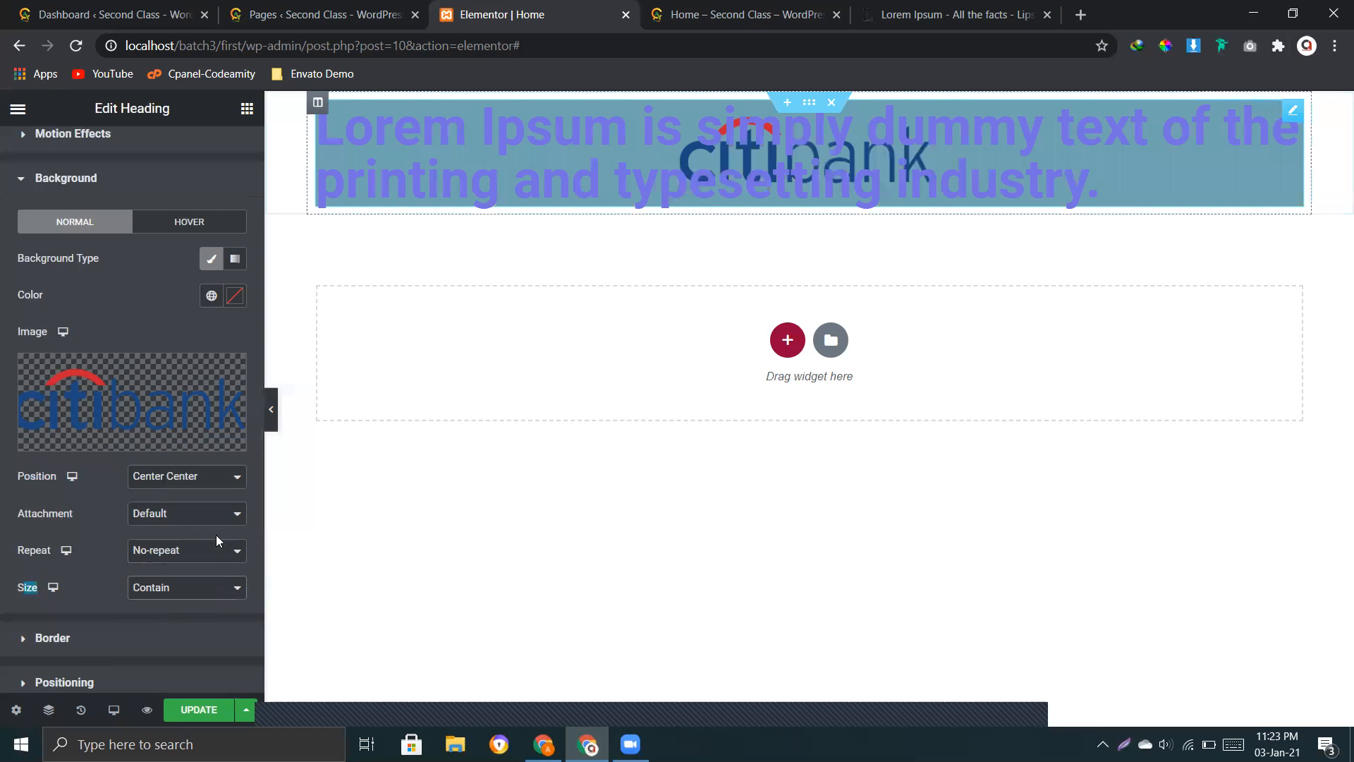
Step: Try the Repeat option with the Contain-sized background image and return it to No-repeat
left_click(179, 555)
left_click(171, 591)
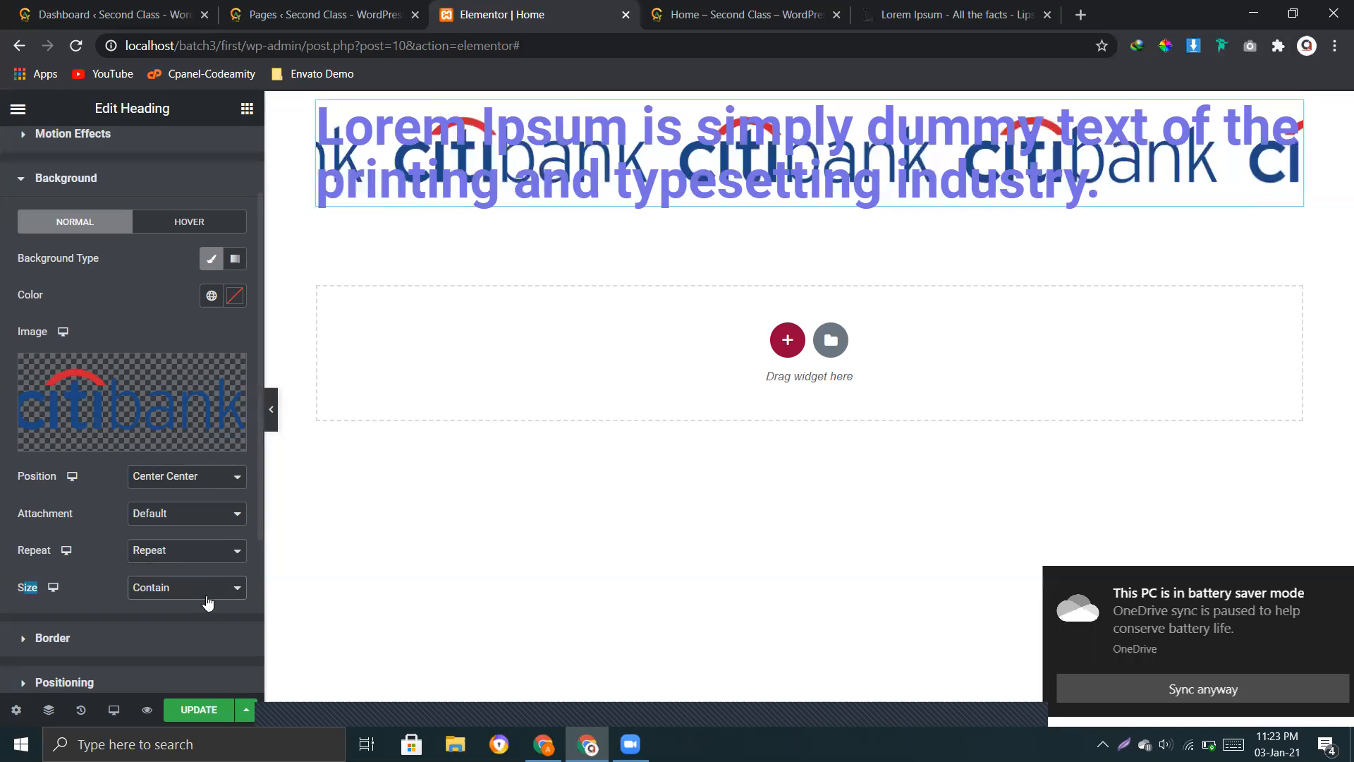
left_click(158, 558)
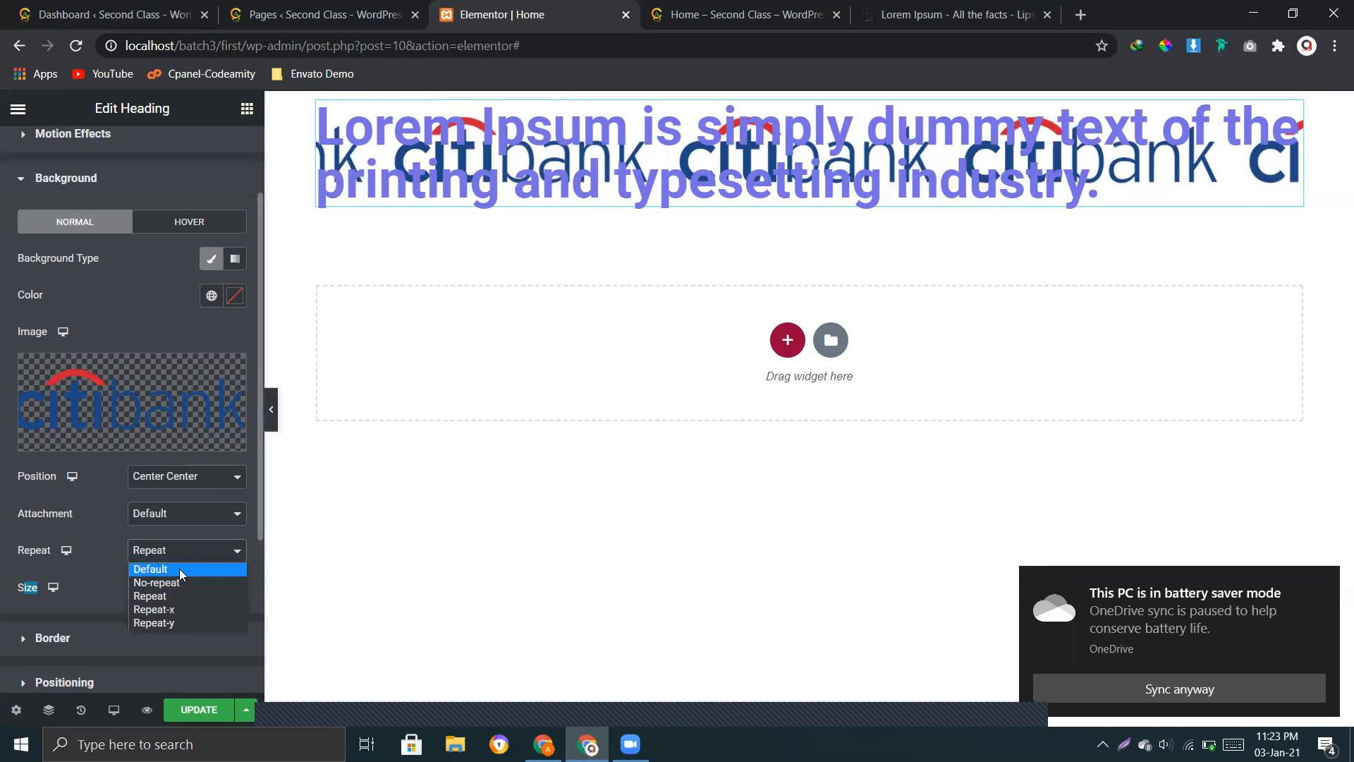
left_click(179, 582)
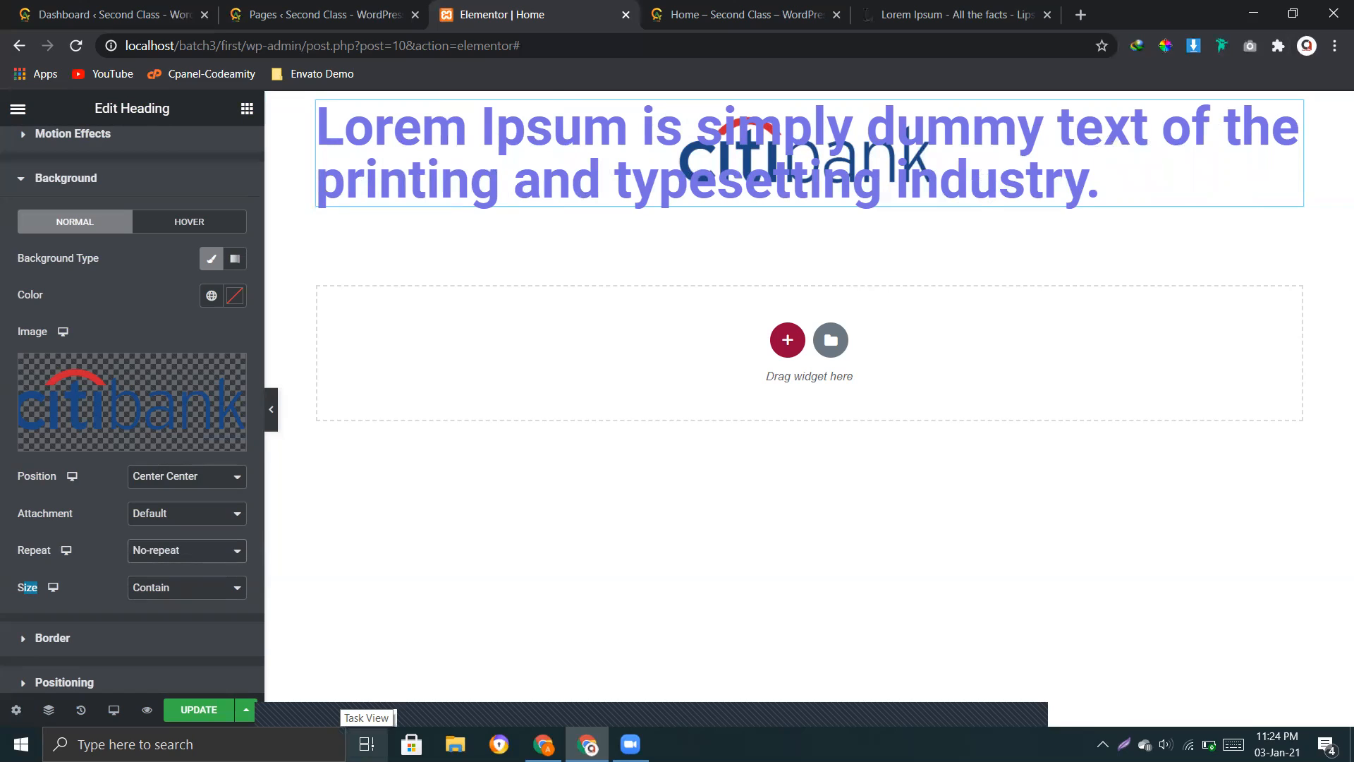
Step: Give the heading's normal background image a Custom size with a width of 30%
left_click(167, 586)
left_click(172, 657)
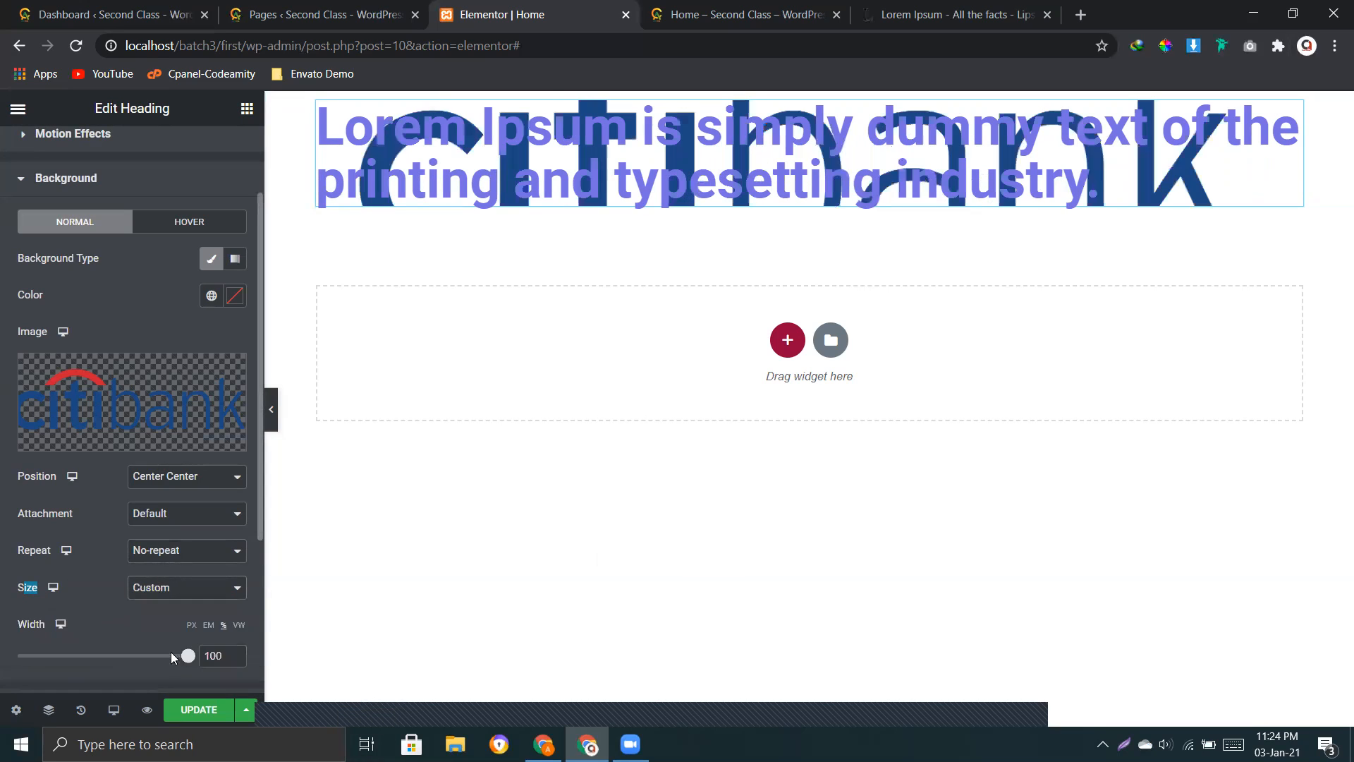
left_click_drag(183, 658, 66, 660)
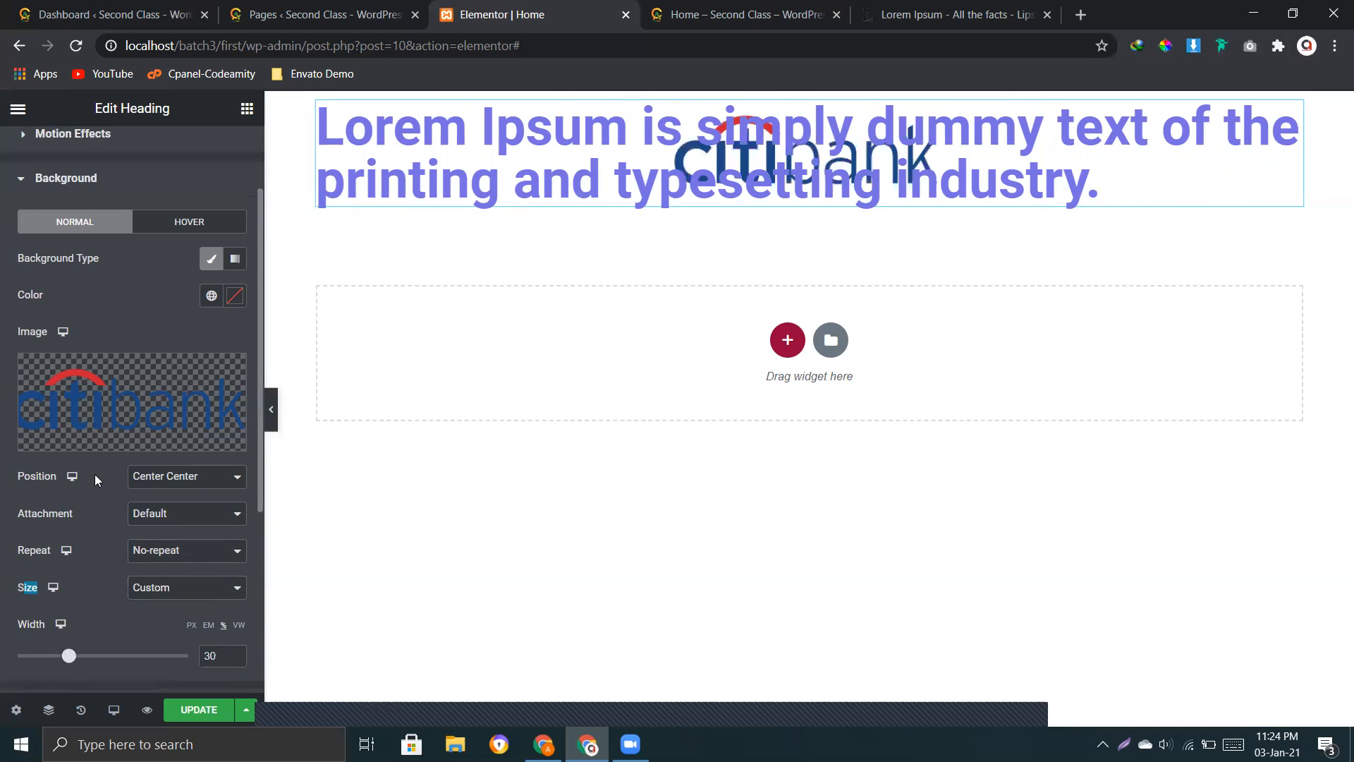
scroll(122, 377, "up", 2)
left_click(137, 300)
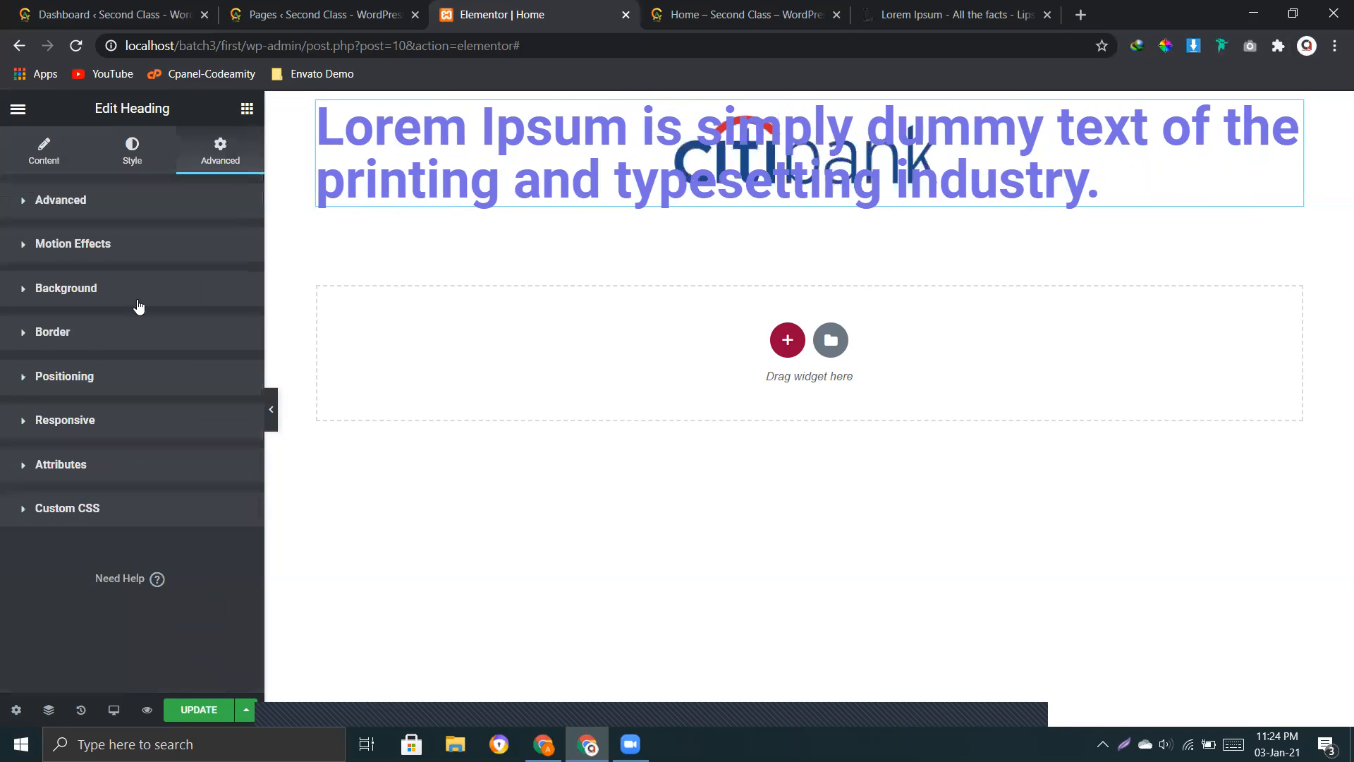
Step: Insert the second Code Amity logo from the media library as the heading's hover background image
left_click(145, 299)
left_click(206, 338)
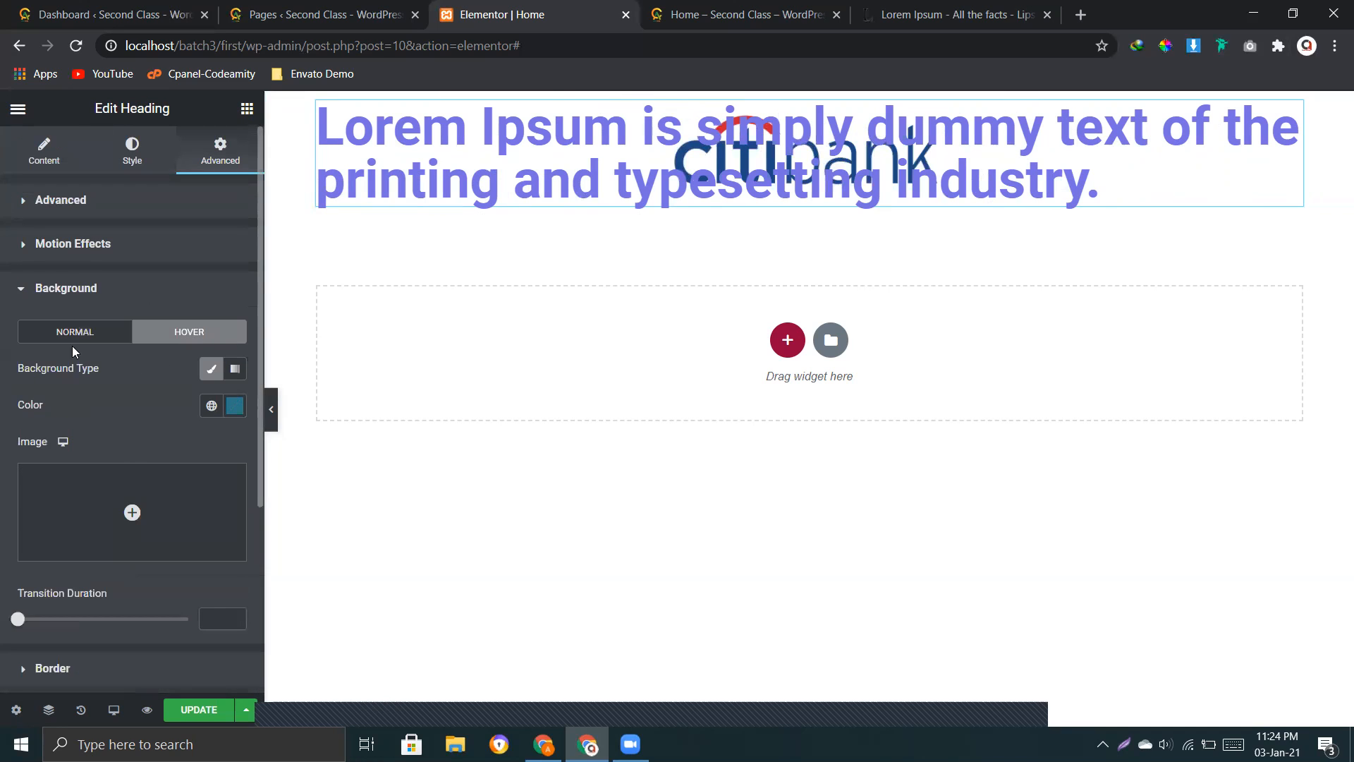
left_click(138, 512)
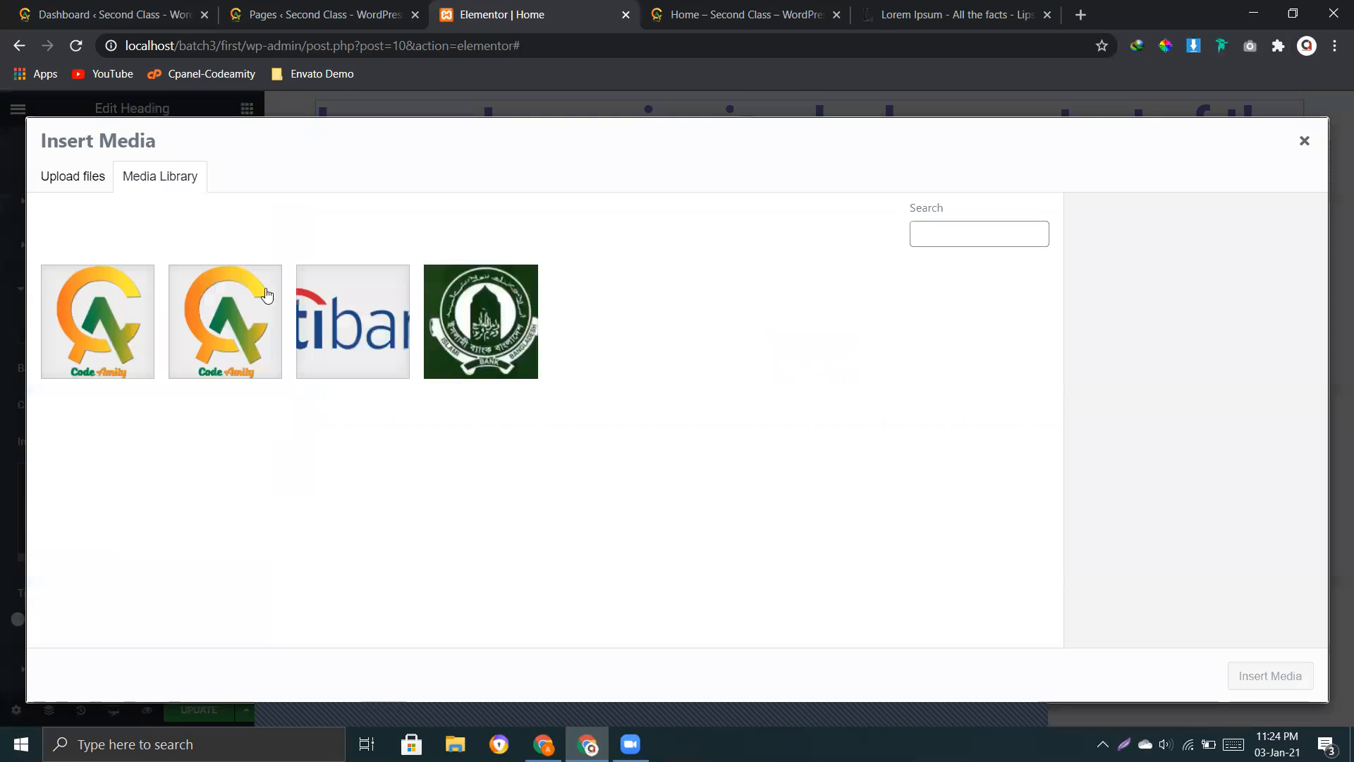
left_click(225, 321)
left_click(1291, 676)
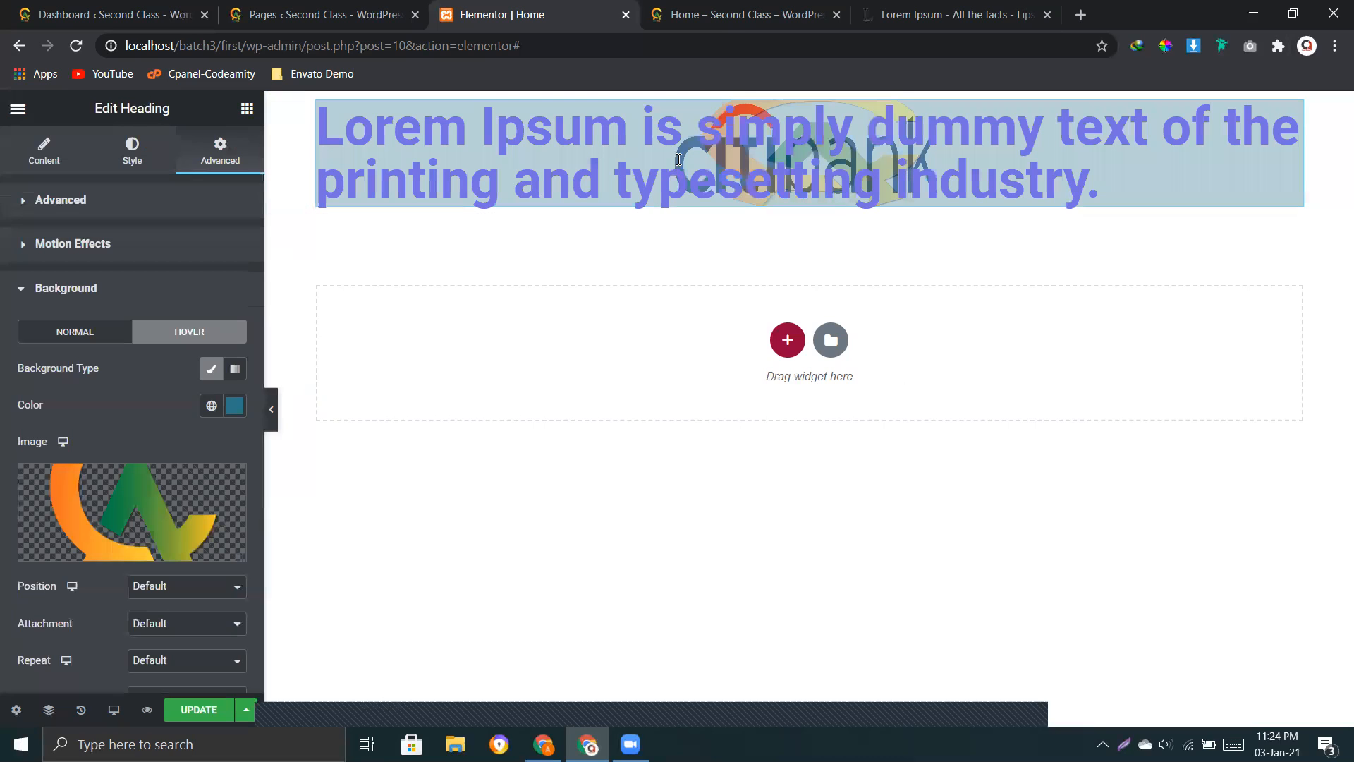
Step: Set the hover background image's position to Center Center and its size to Contain
left_click(186, 586)
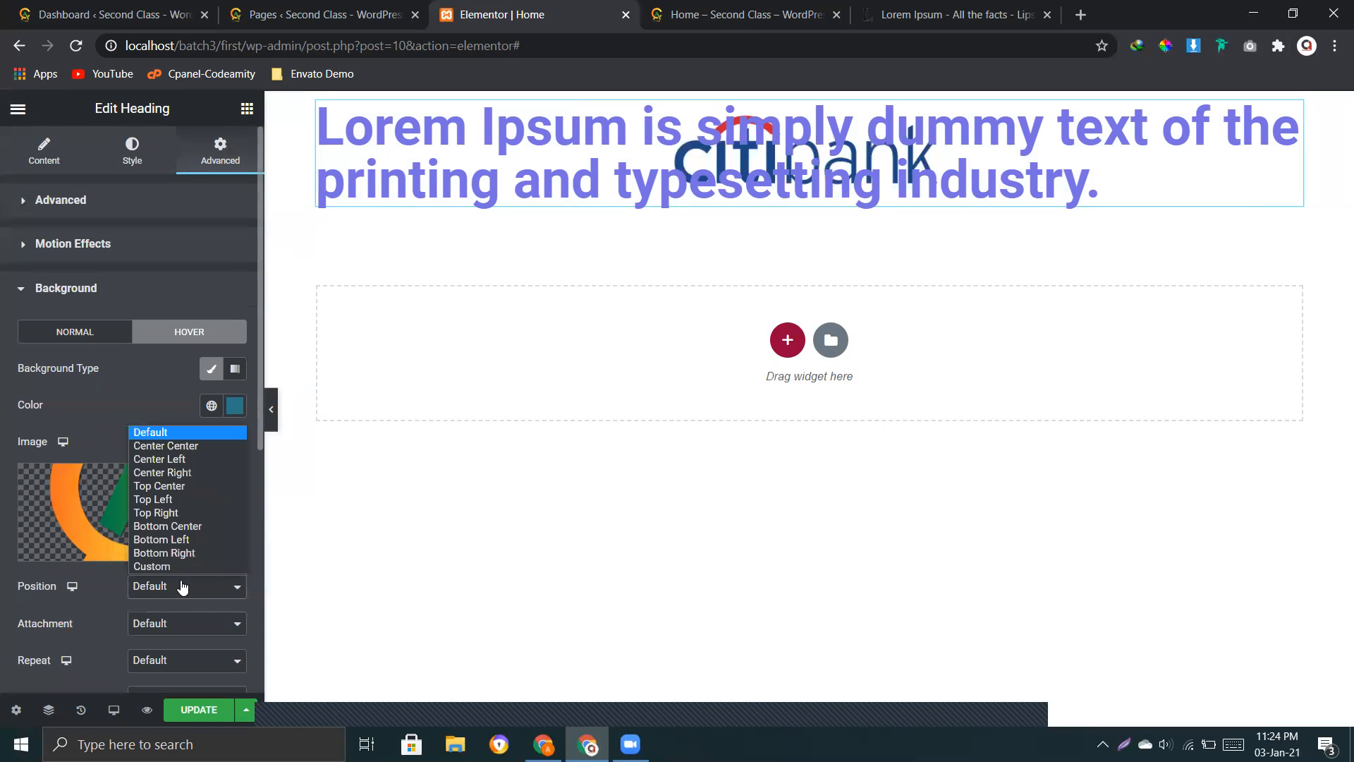
left_click(190, 447)
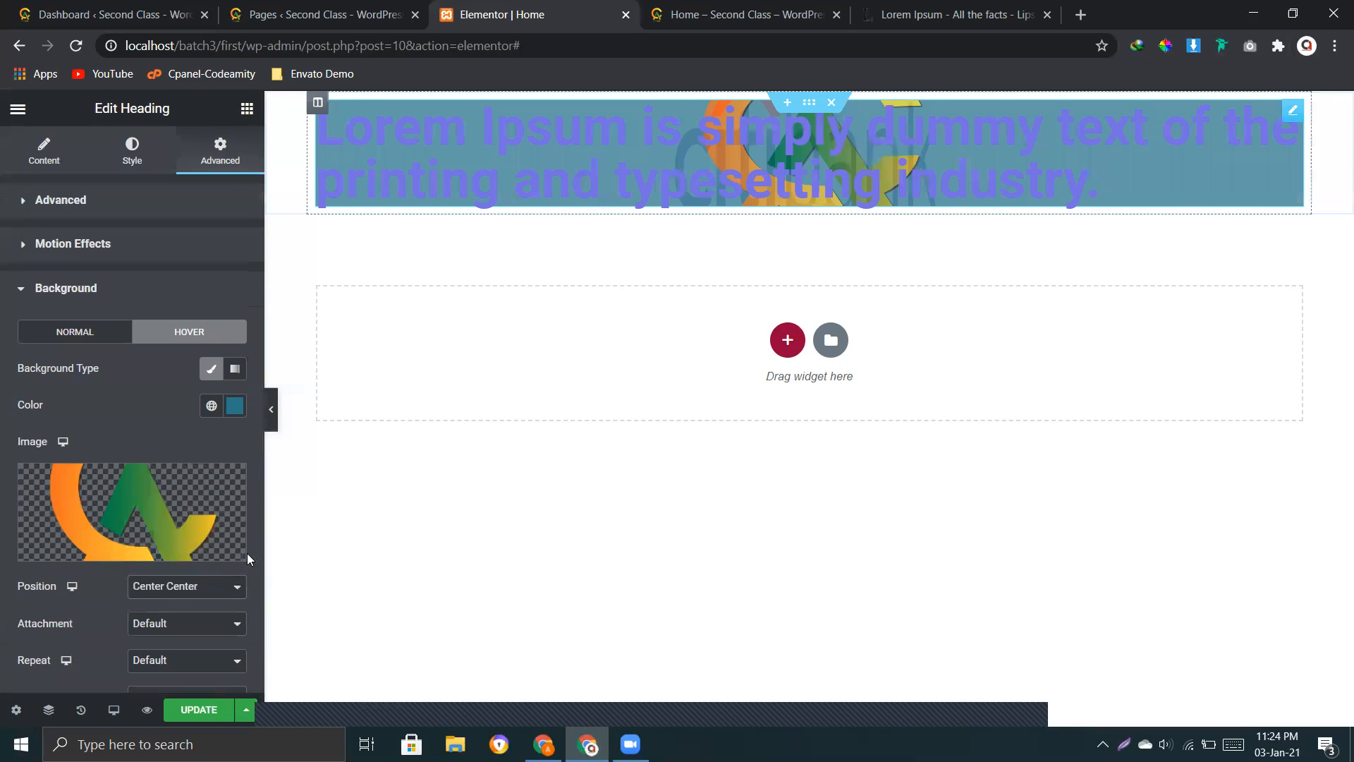
scroll(189, 601, "down", 2)
left_click(169, 592)
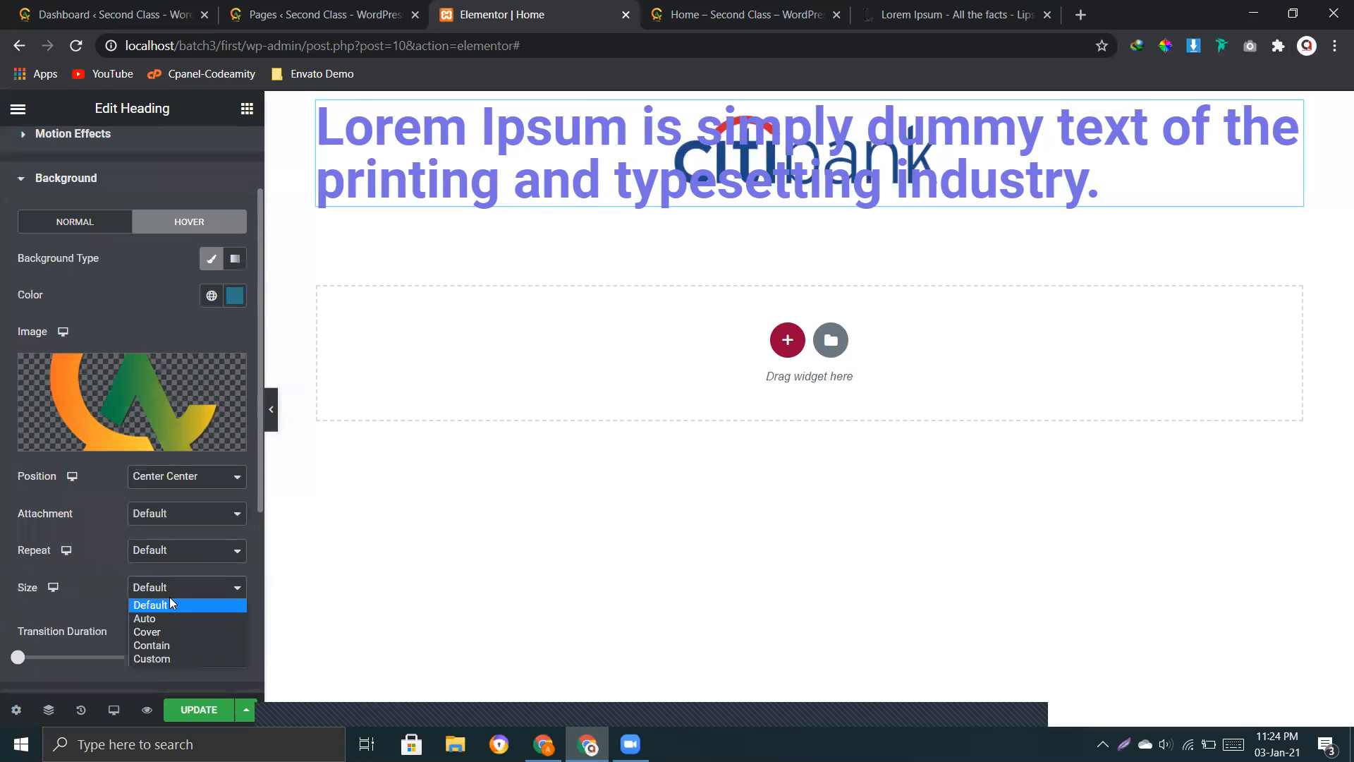
left_click(155, 644)
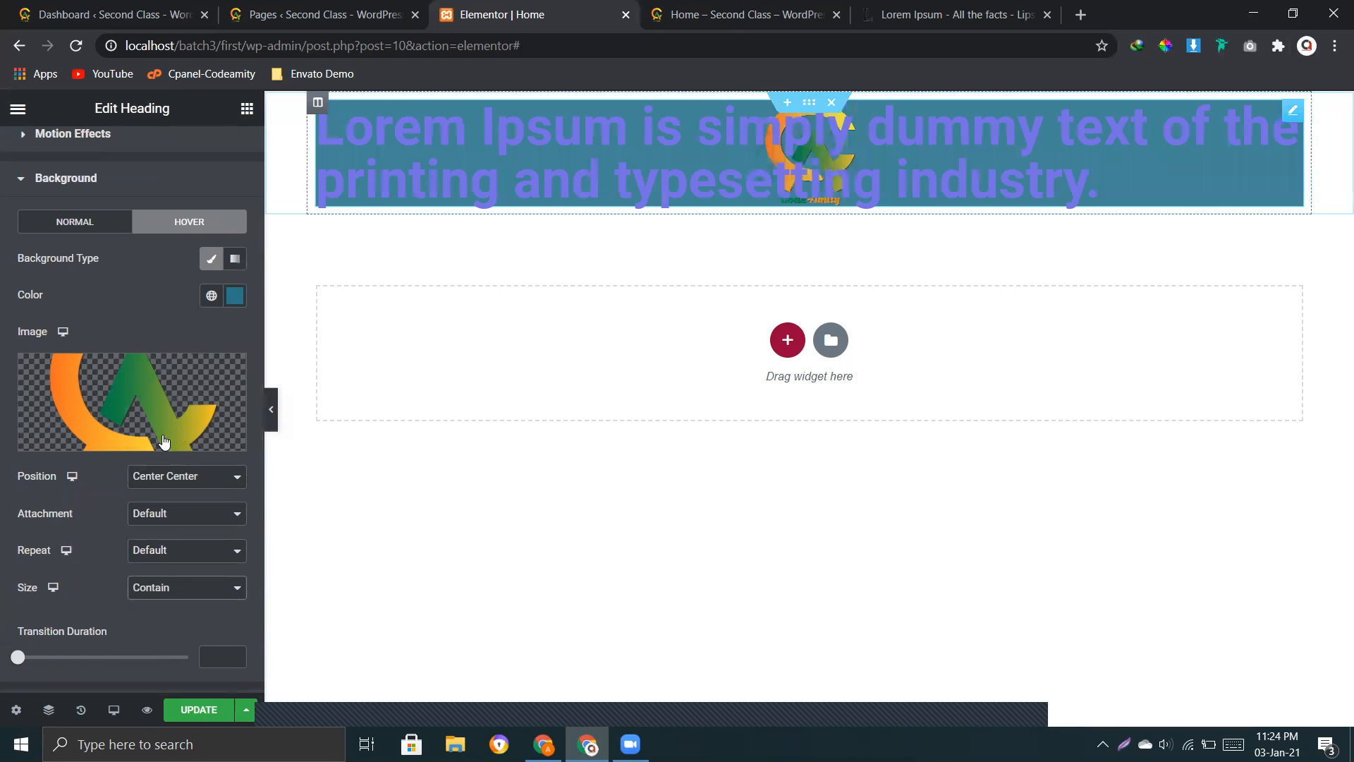
Step: Remove the Citibank logo from the heading's normal background and the Code Amity logo from its hover background
scroll(98, 303, "up", 2)
left_click(110, 295)
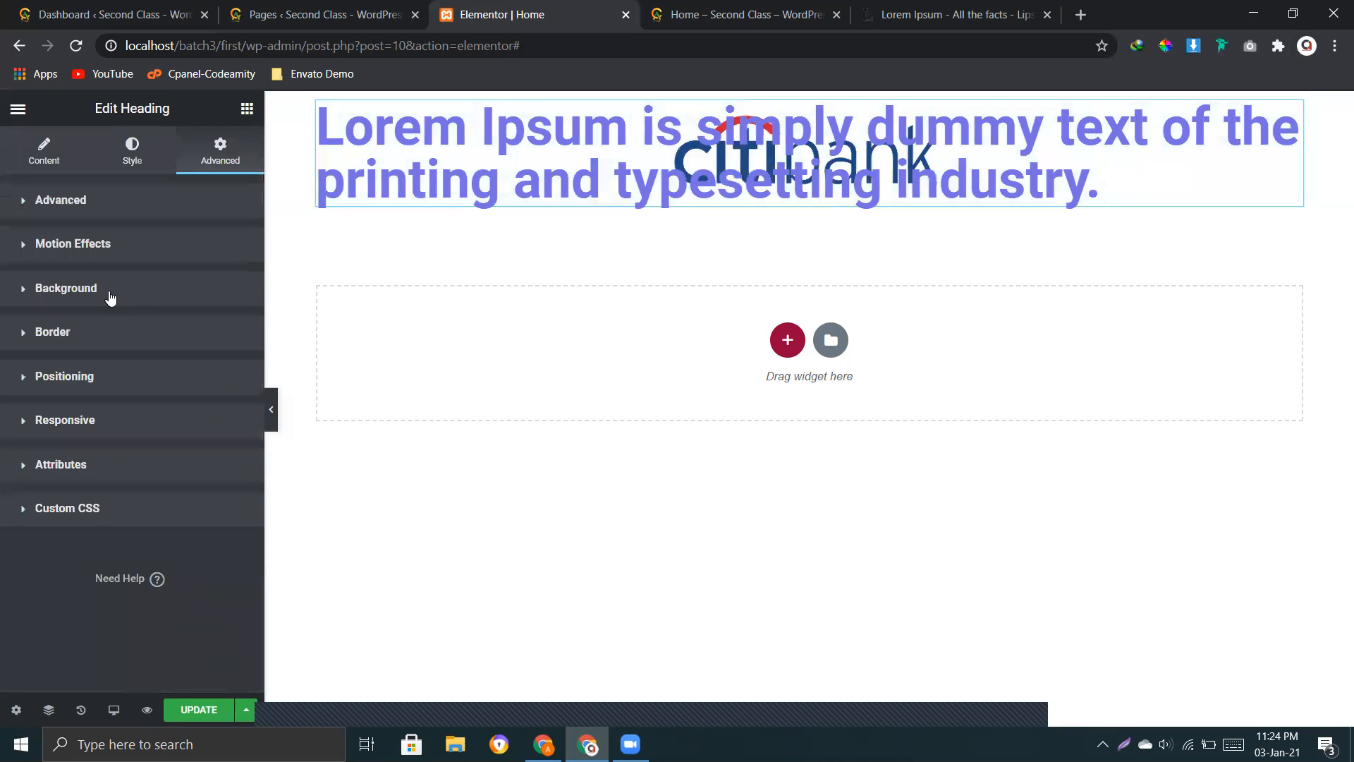
left_click(120, 336)
left_click(120, 336)
left_click(131, 292)
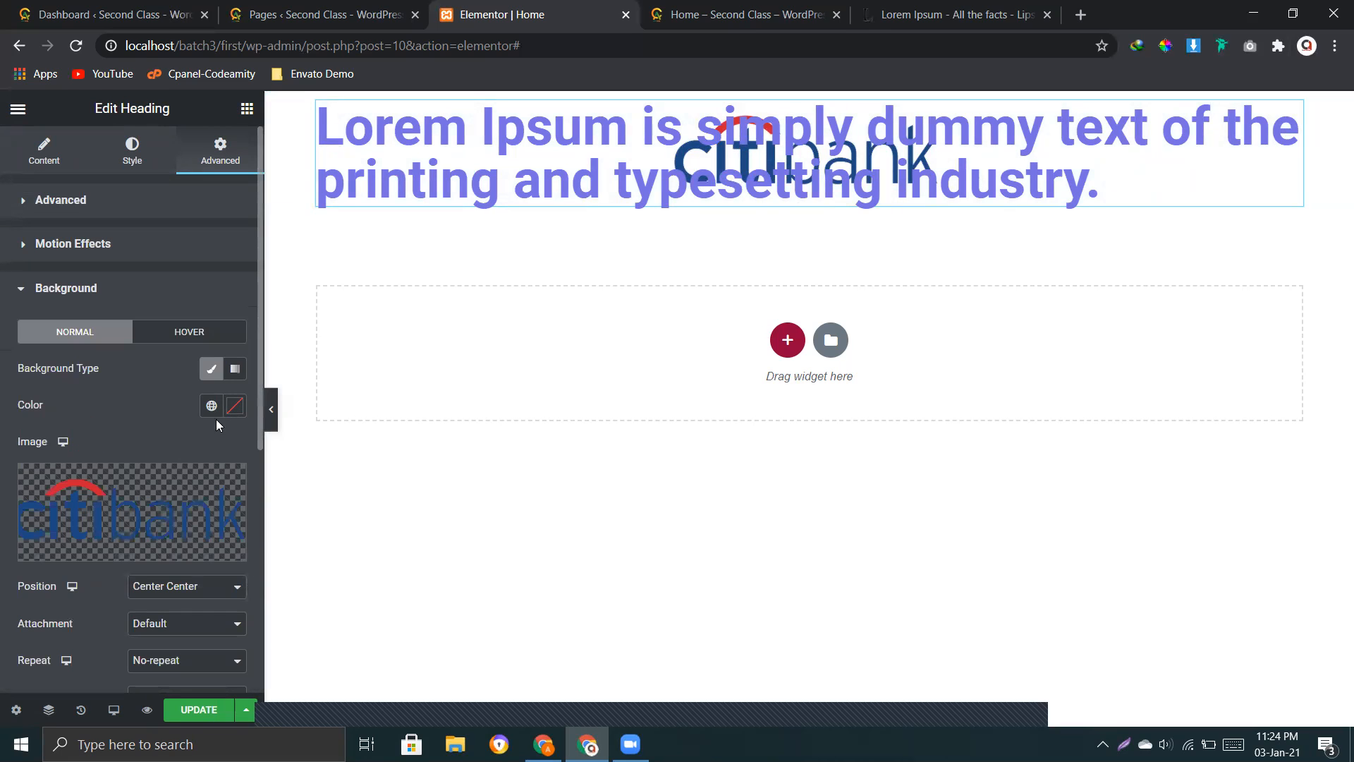
left_click(226, 501)
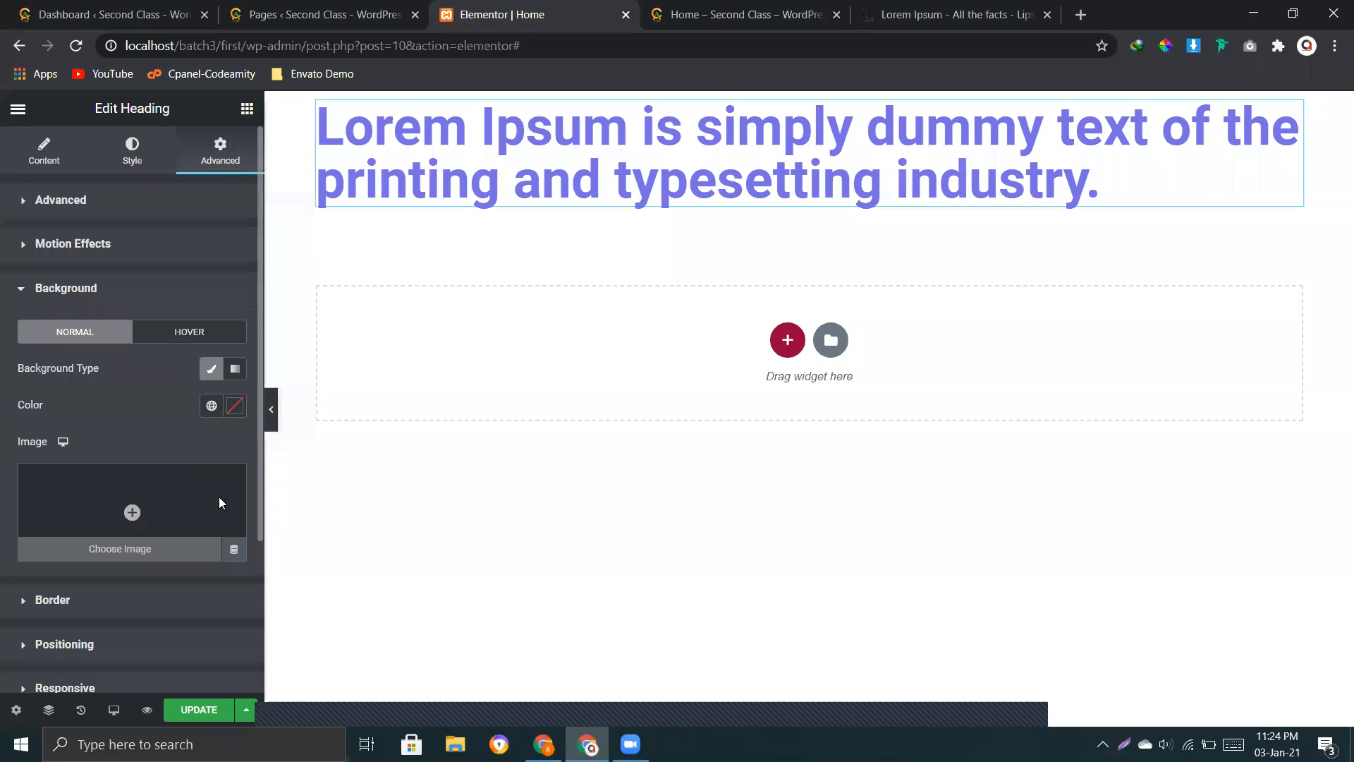
left_click(190, 331)
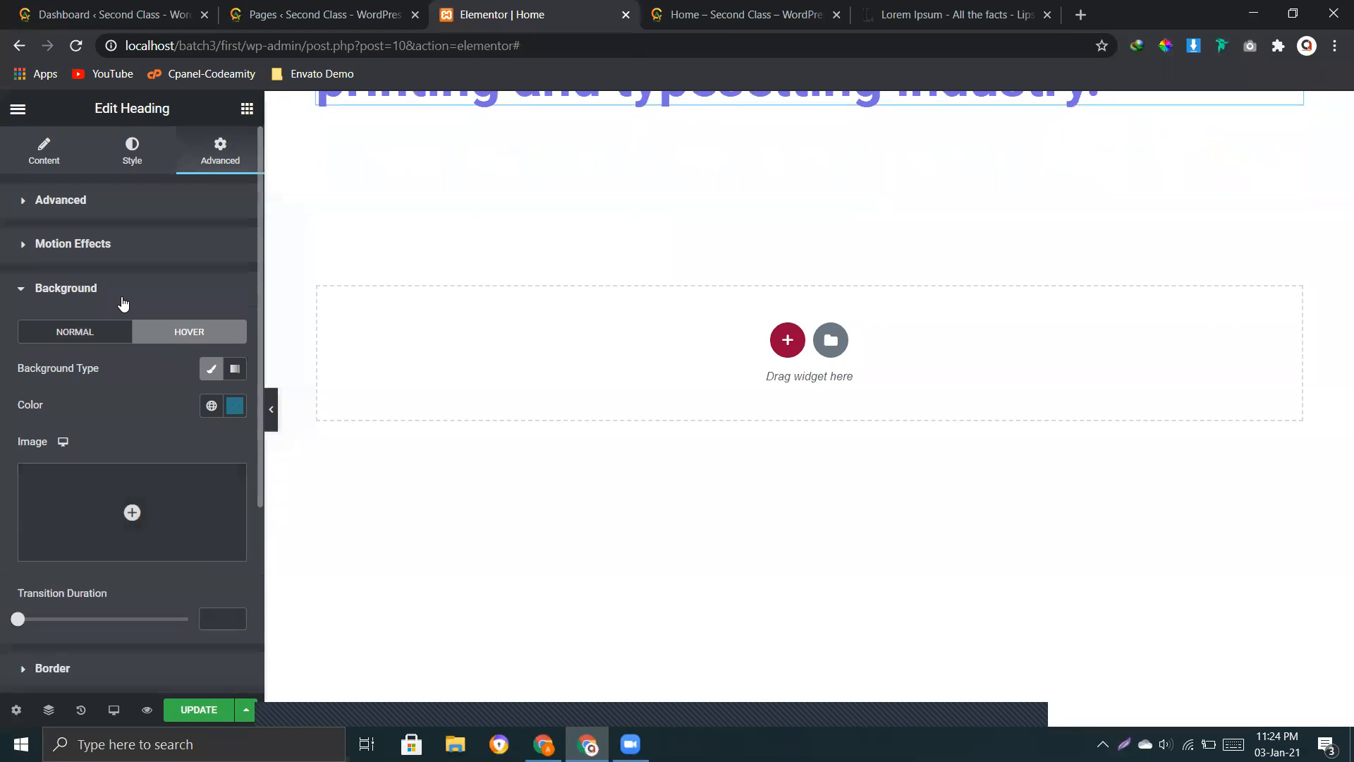
left_click(124, 301)
Step: Set the heading's normal border type to Solid
left_click(109, 345)
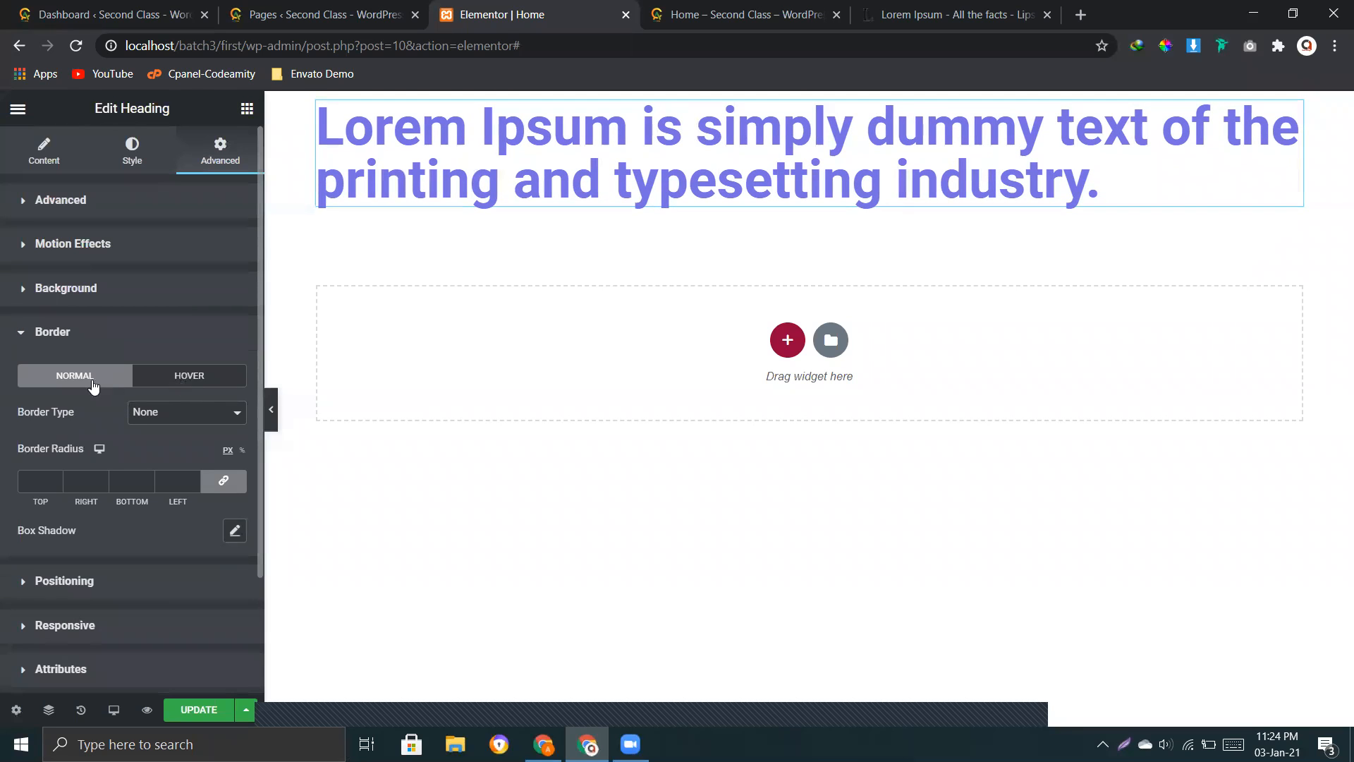
left_click_drag(76, 414, 63, 414)
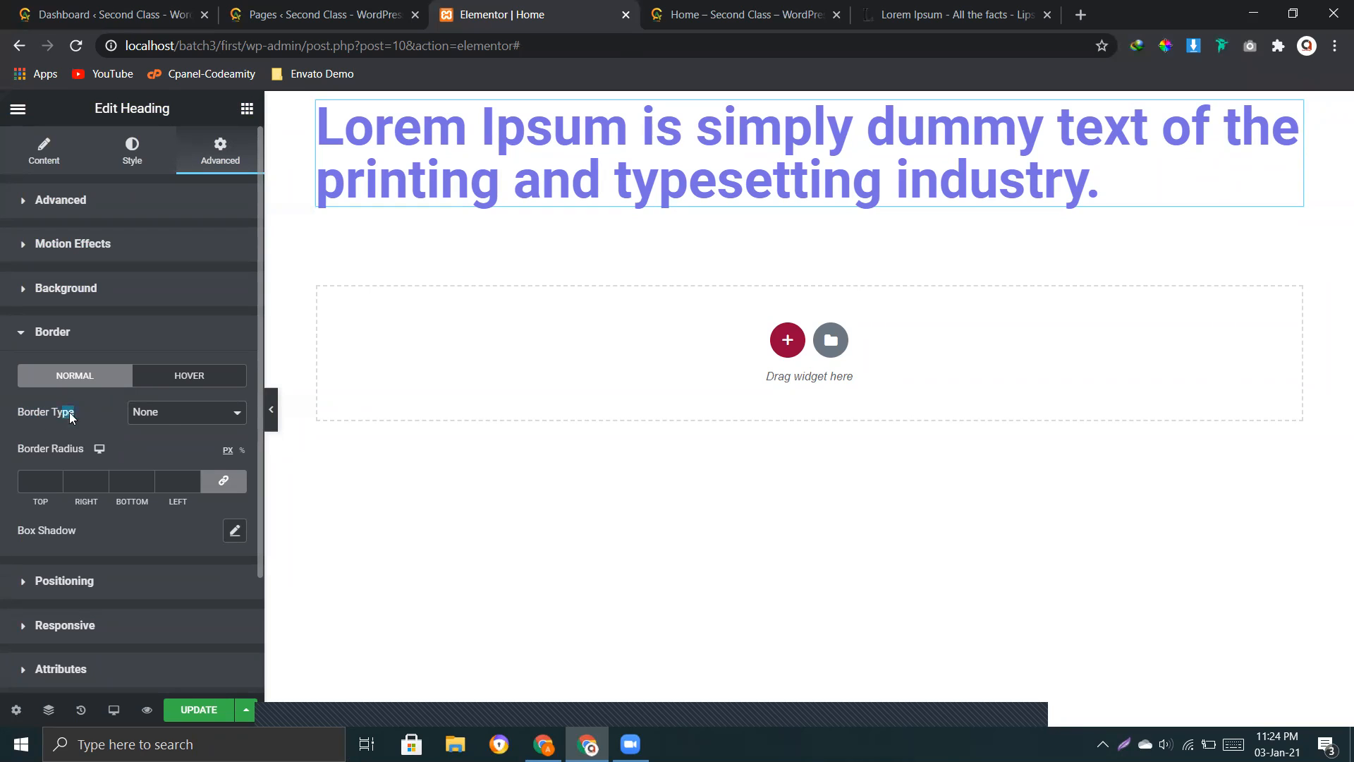
left_click(162, 419)
left_click(171, 445)
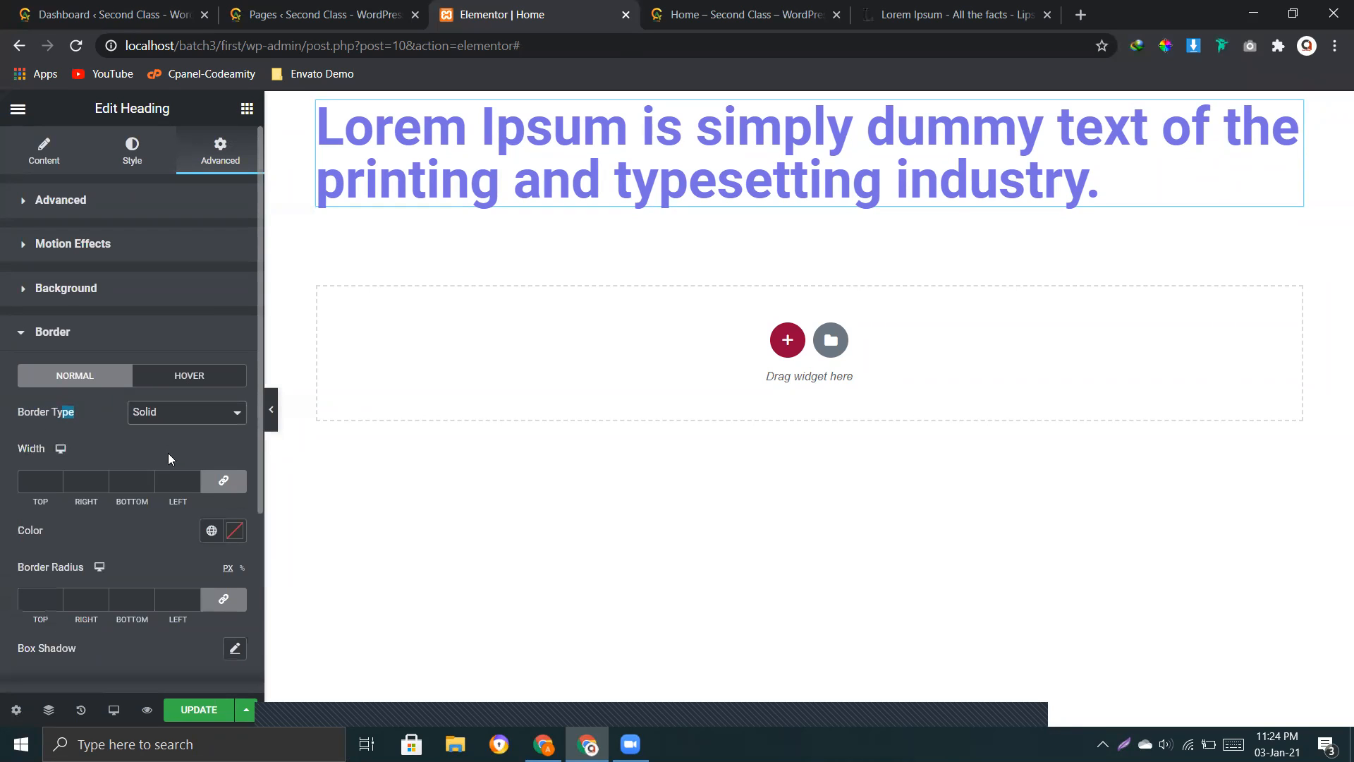
Step: Set the heading's linked border width to 12 on all four sides
left_click(40, 478)
left_click(141, 482)
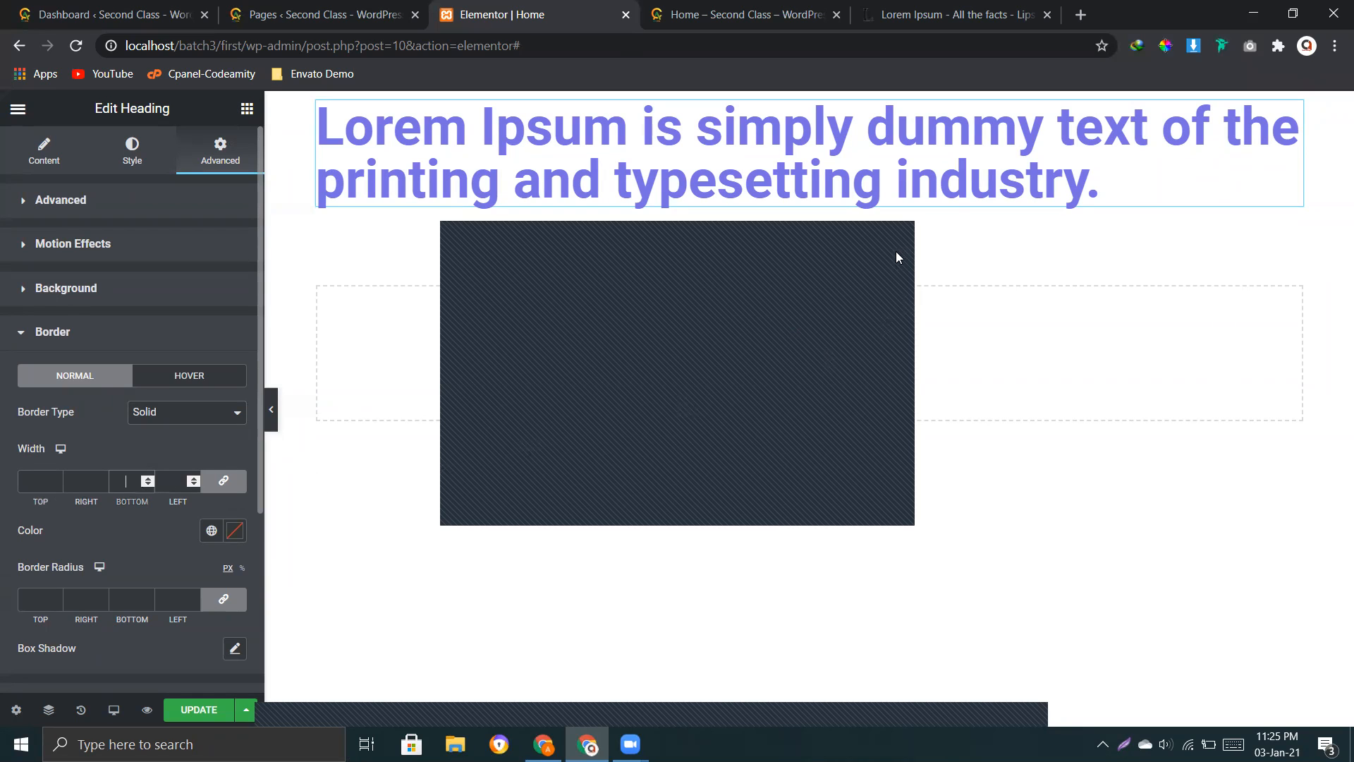
left_click(57, 478)
left_click(58, 479)
left_click(58, 479)
left_click(58, 479)
left_click(58, 479)
left_click(58, 479)
left_click(57, 479)
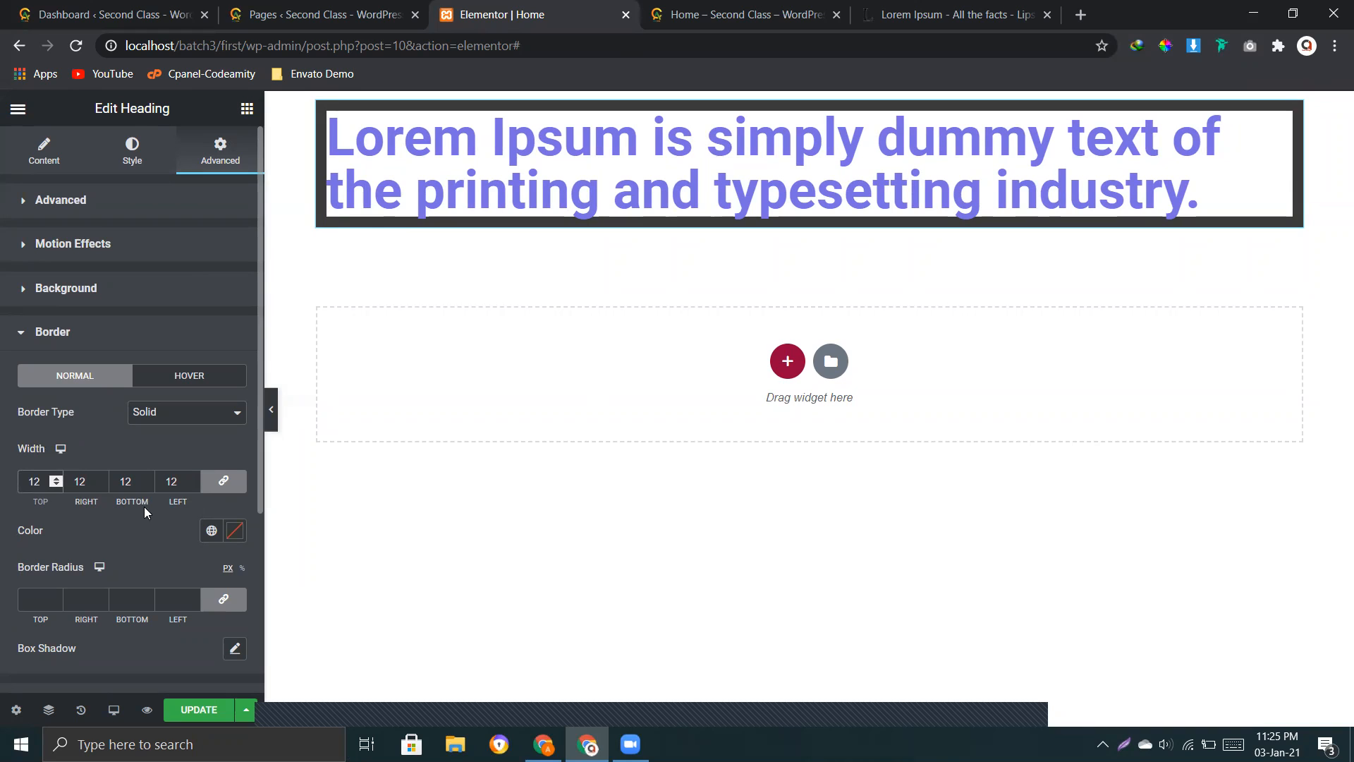
Step: Clear the heading's border widths and unlink the four side values
left_click(94, 202)
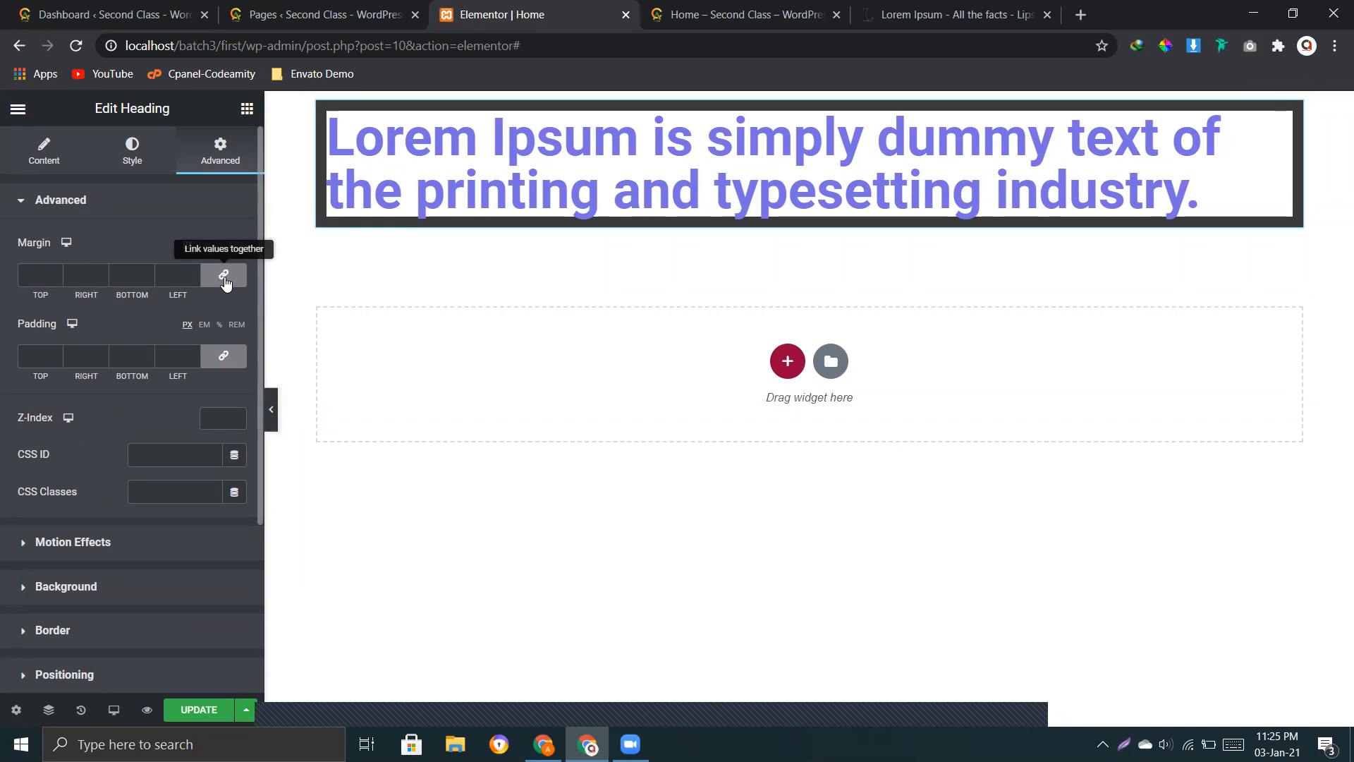
scroll(124, 585, "down", 2)
left_click(110, 522)
scroll(180, 517, "down", 2)
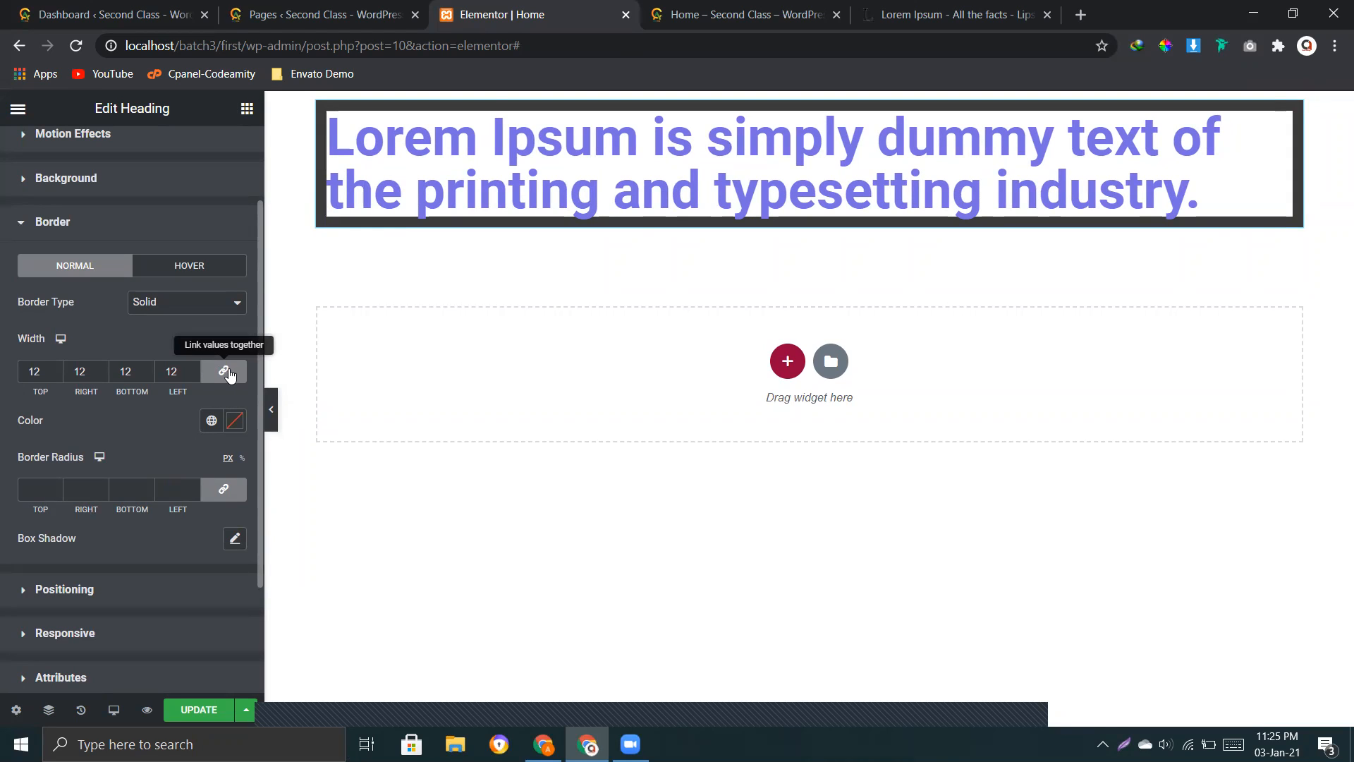
double_click(170, 372)
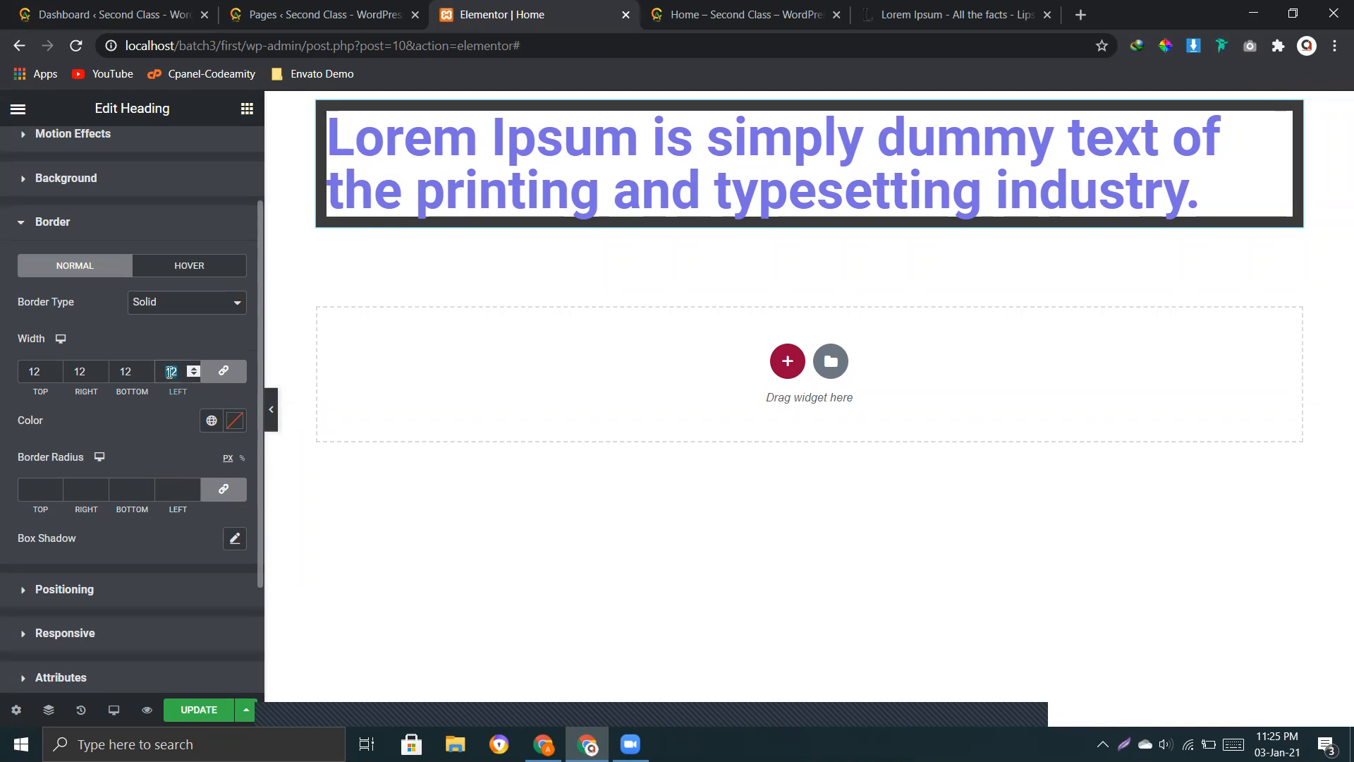
key("BackSpace")
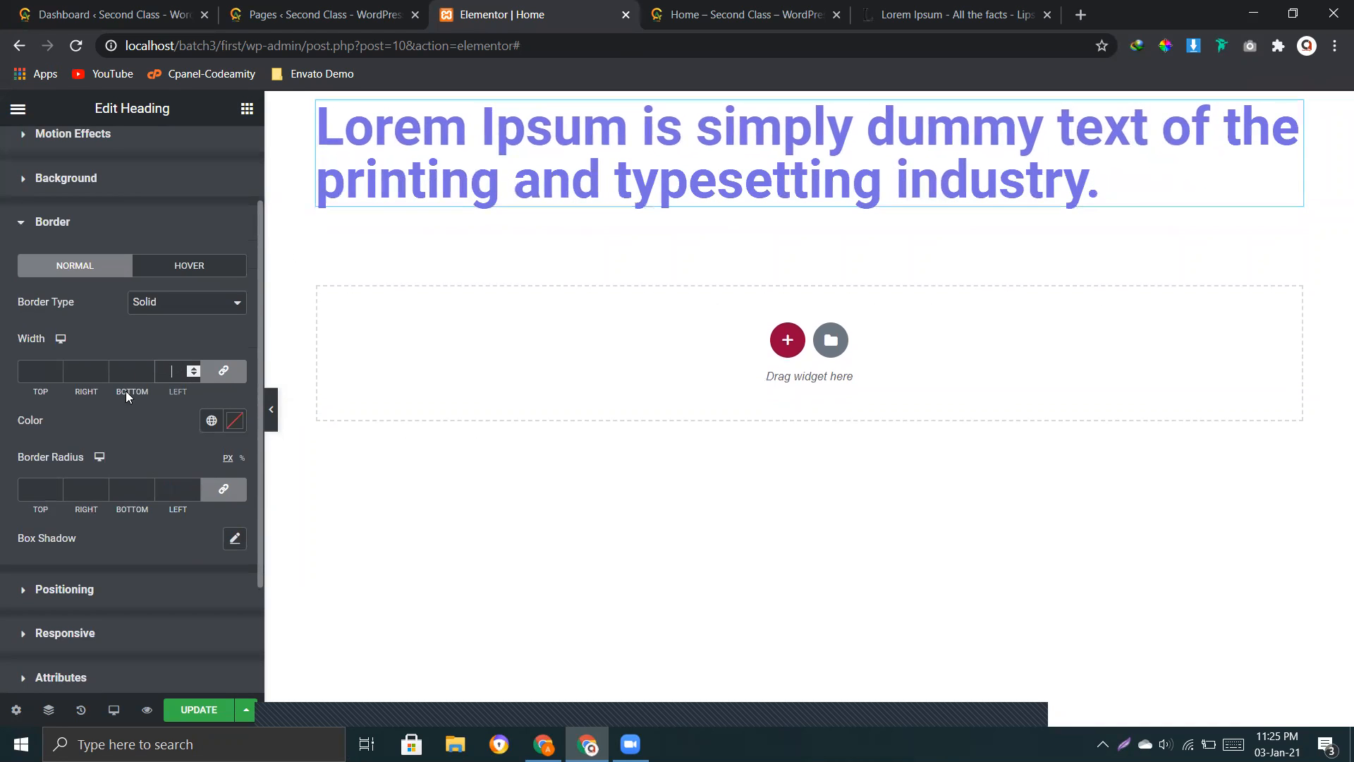
left_click(223, 371)
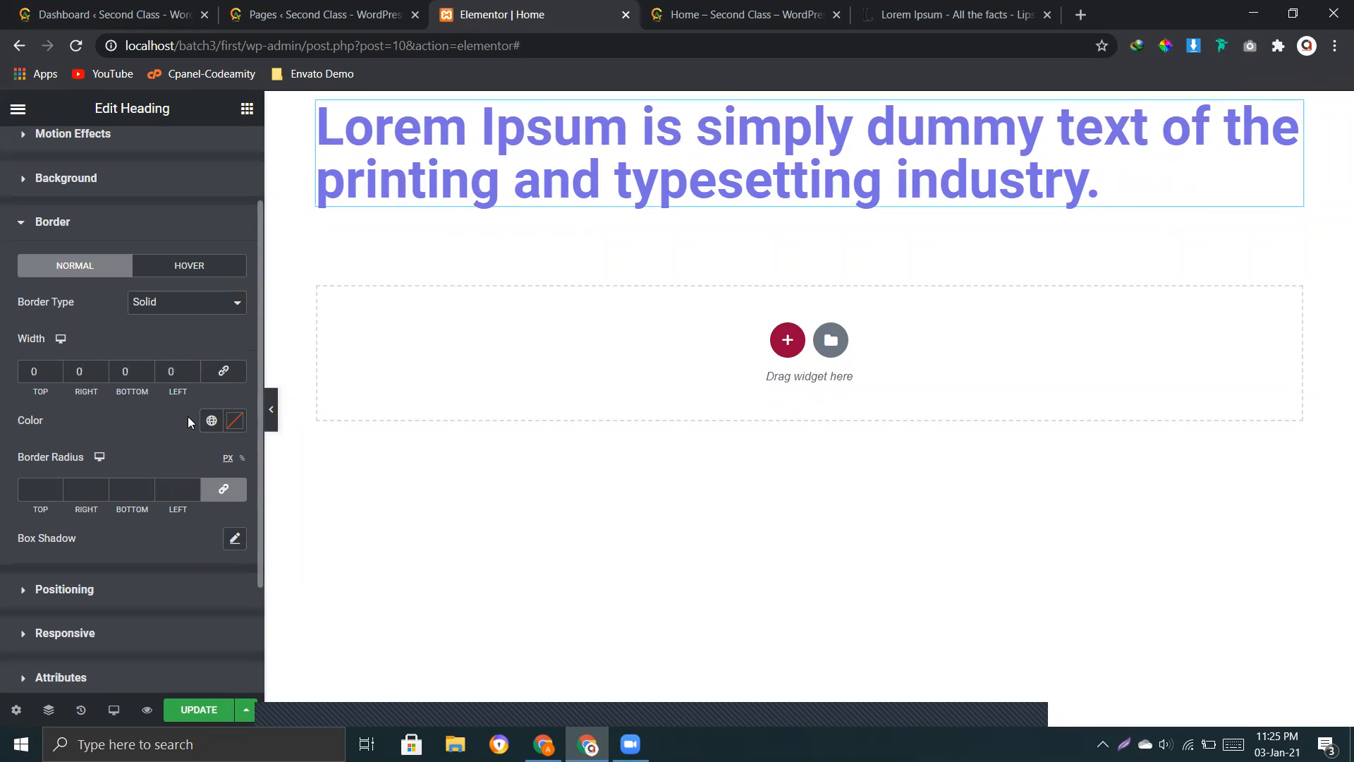
left_click(232, 381)
Step: Set the heading's unlinked border widths individually to 10 for the top, bottom, right and left sides
left_click(56, 369)
left_click_drag(57, 369, 56, 370)
left_click(56, 374)
left_click_drag(148, 367, 148, 366)
left_click(148, 368)
left_click(148, 367)
left_click(149, 368)
left_click(149, 367)
left_click(149, 372)
left_click(150, 372)
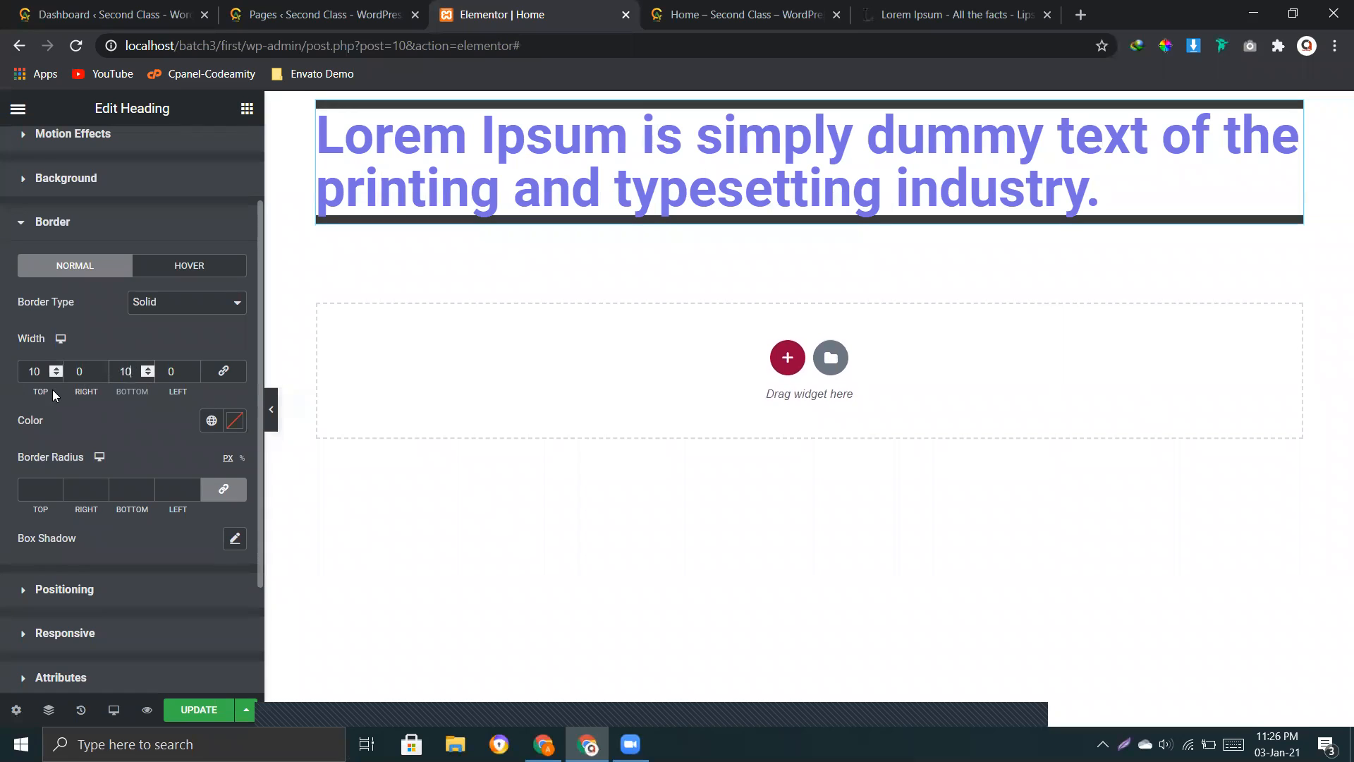
left_click_drag(101, 370, 101, 369)
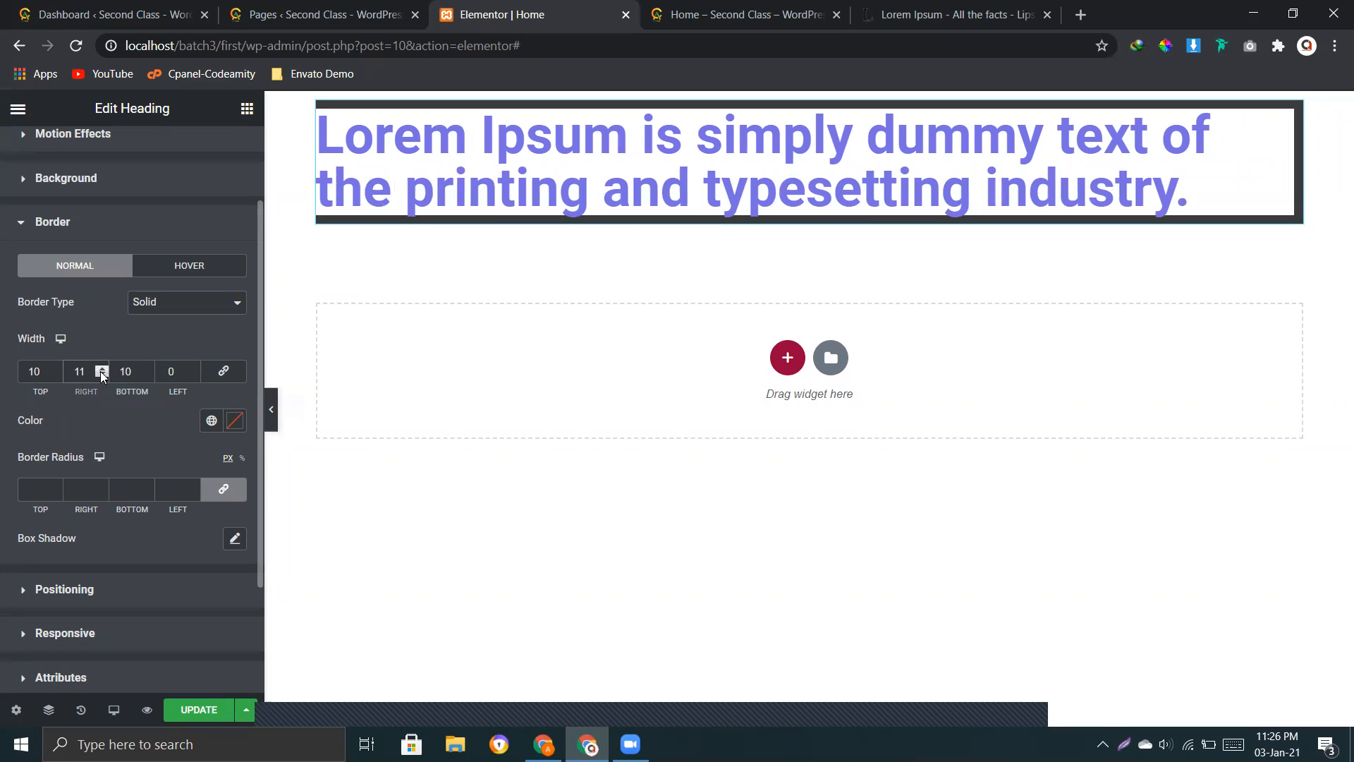
left_click_drag(194, 370, 194, 369)
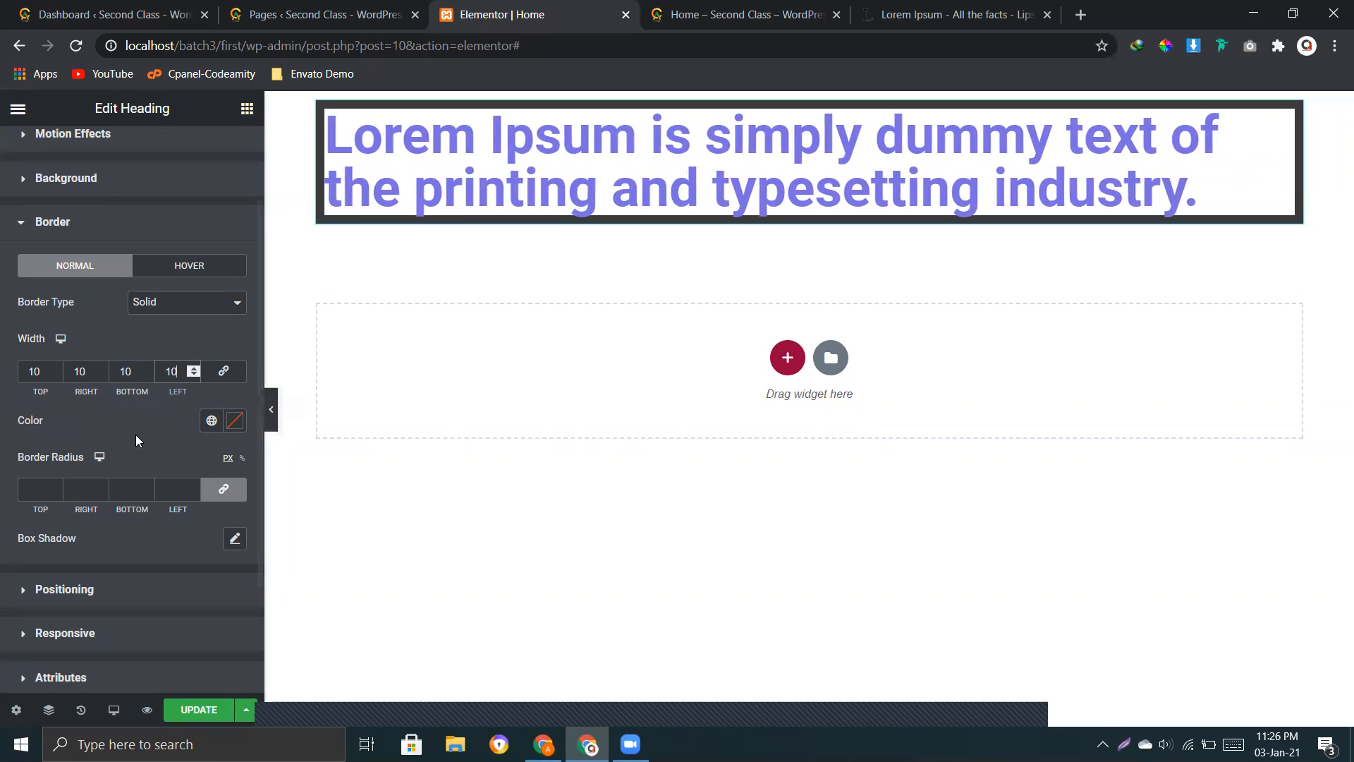
left_click_drag(28, 393, 36, 392)
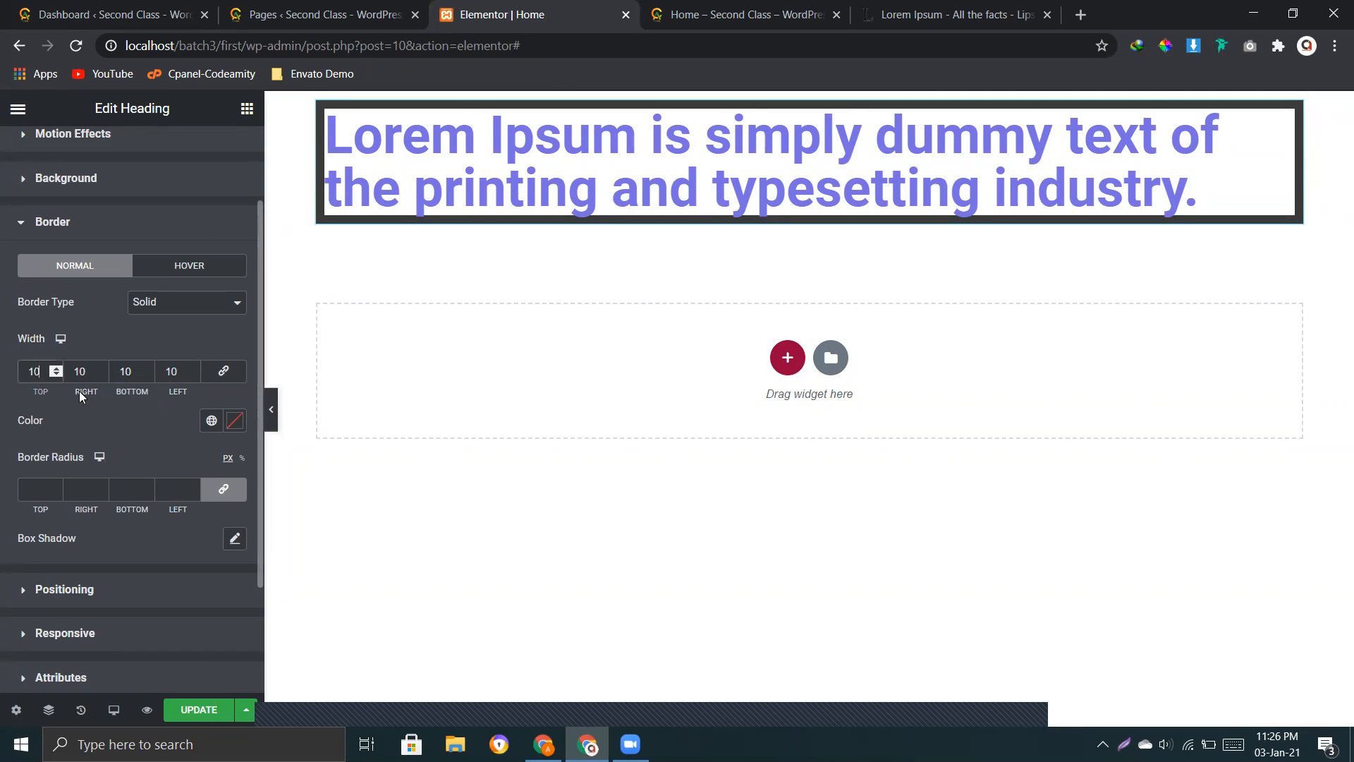
left_click_drag(169, 394, 189, 391)
Step: Set the heading's normal border color to a bright teal green
left_click(235, 422)
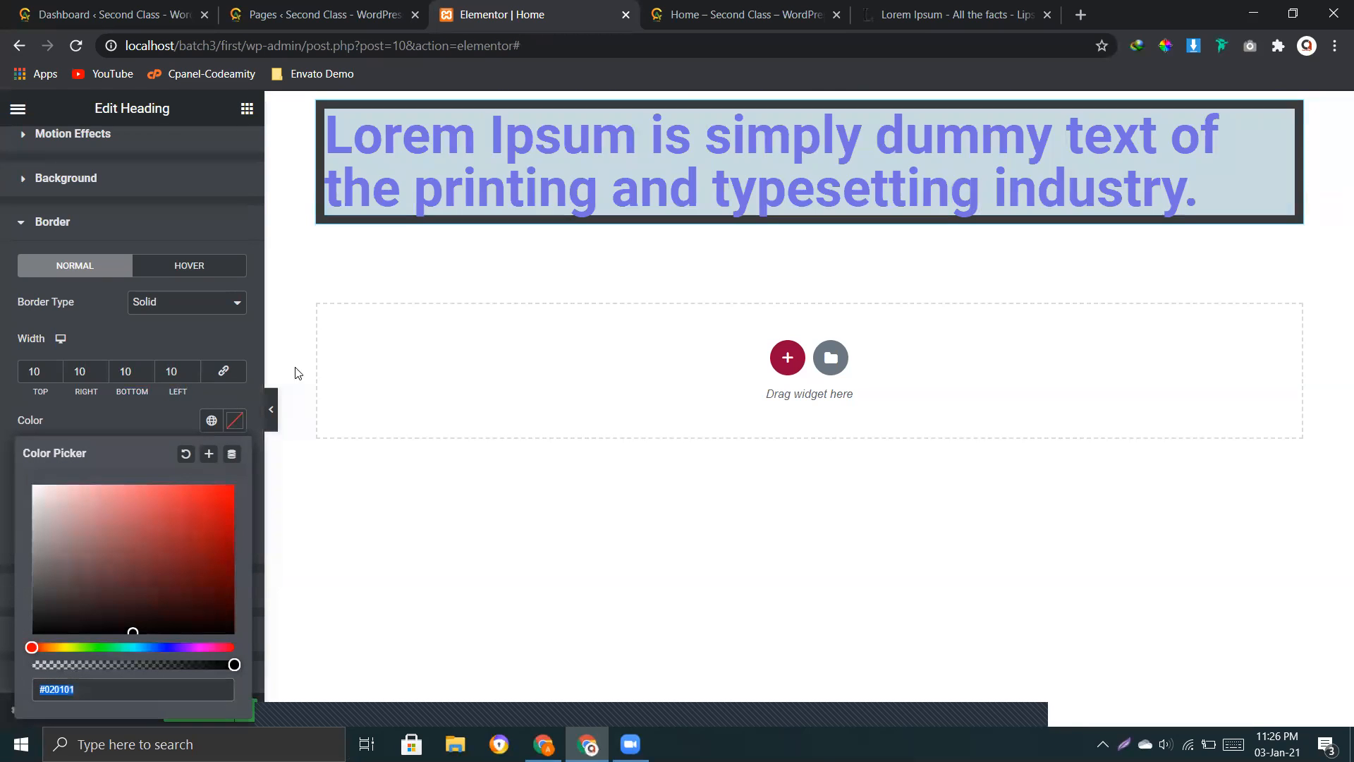
left_click(180, 501)
left_click_drag(31, 648, 57, 648)
left_click_drag(130, 604, 207, 513)
left_click_drag(55, 649, 128, 647)
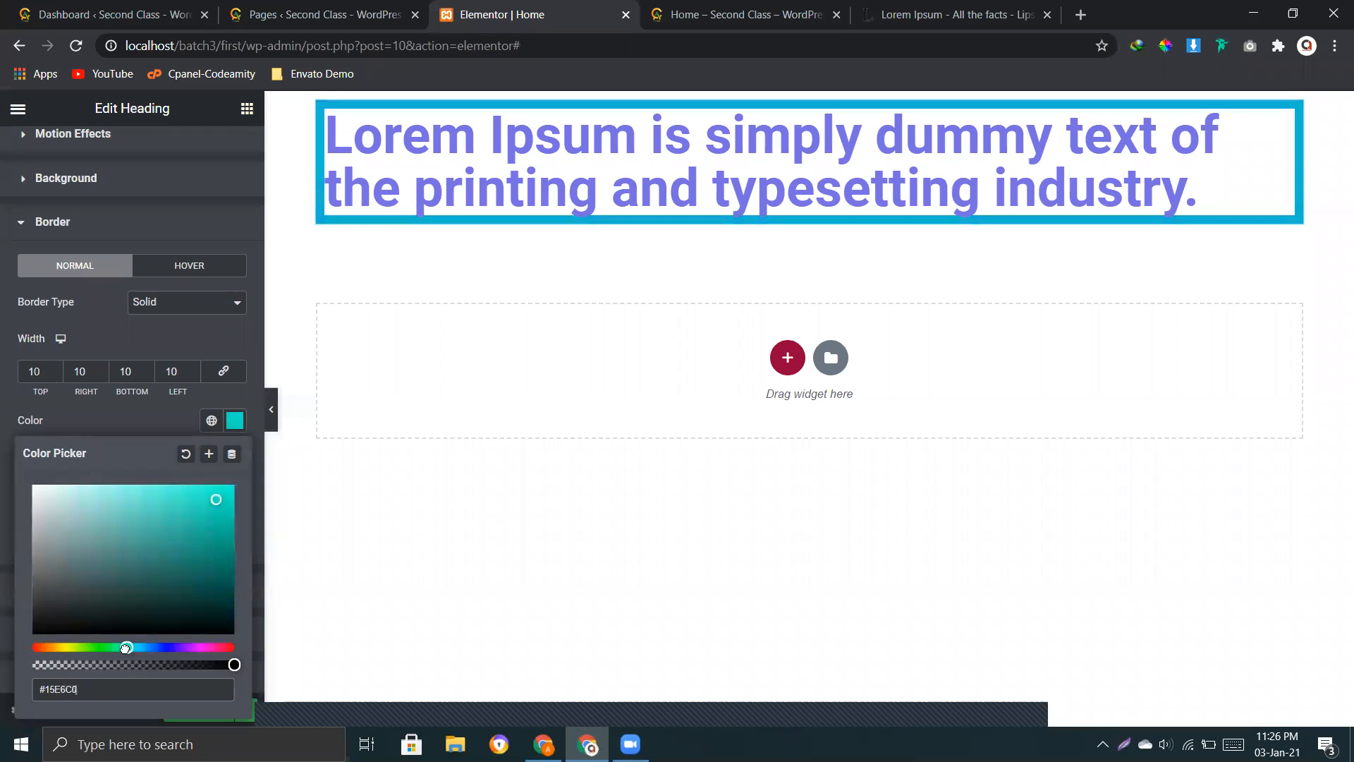
left_click(119, 424)
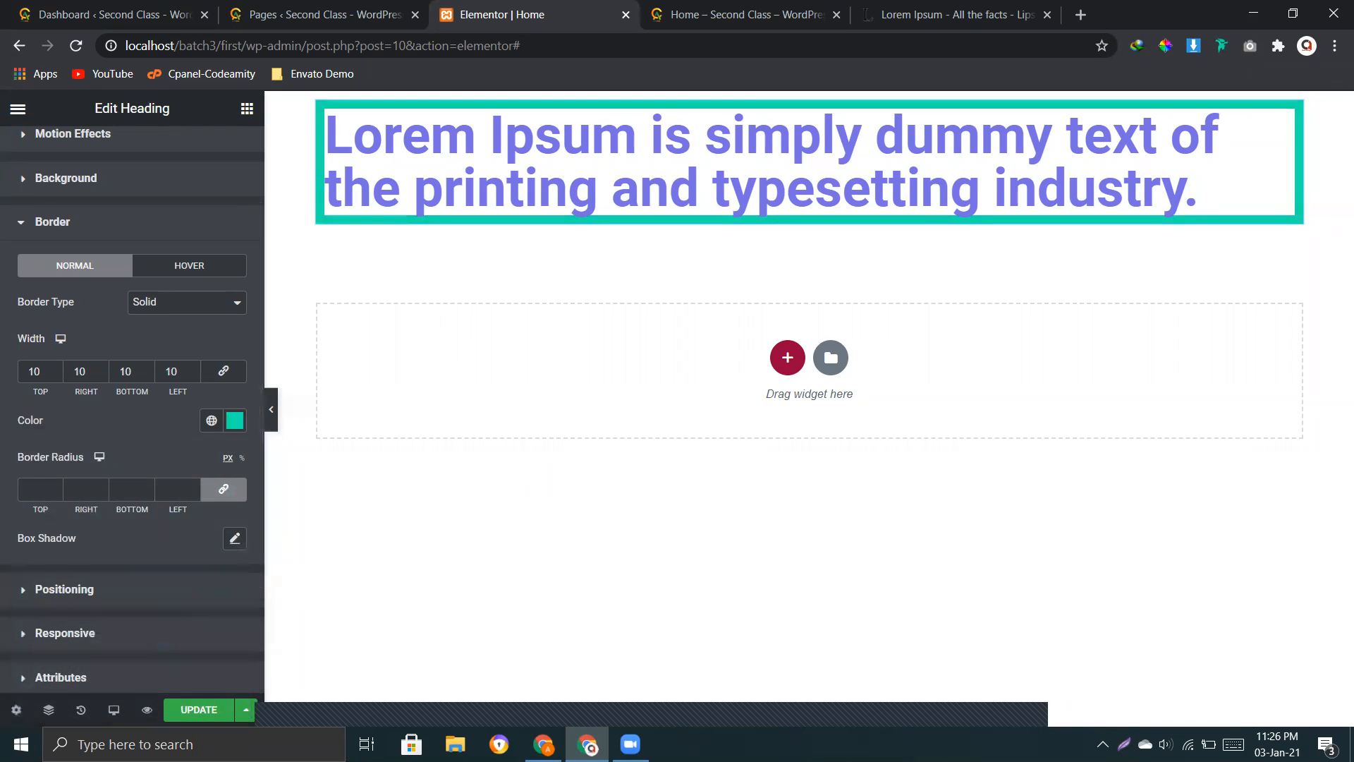
Step: Try linked border radii of 13 and 40 on all corners of the heading's normal border and clear them
scroll(114, 440, "down", 2)
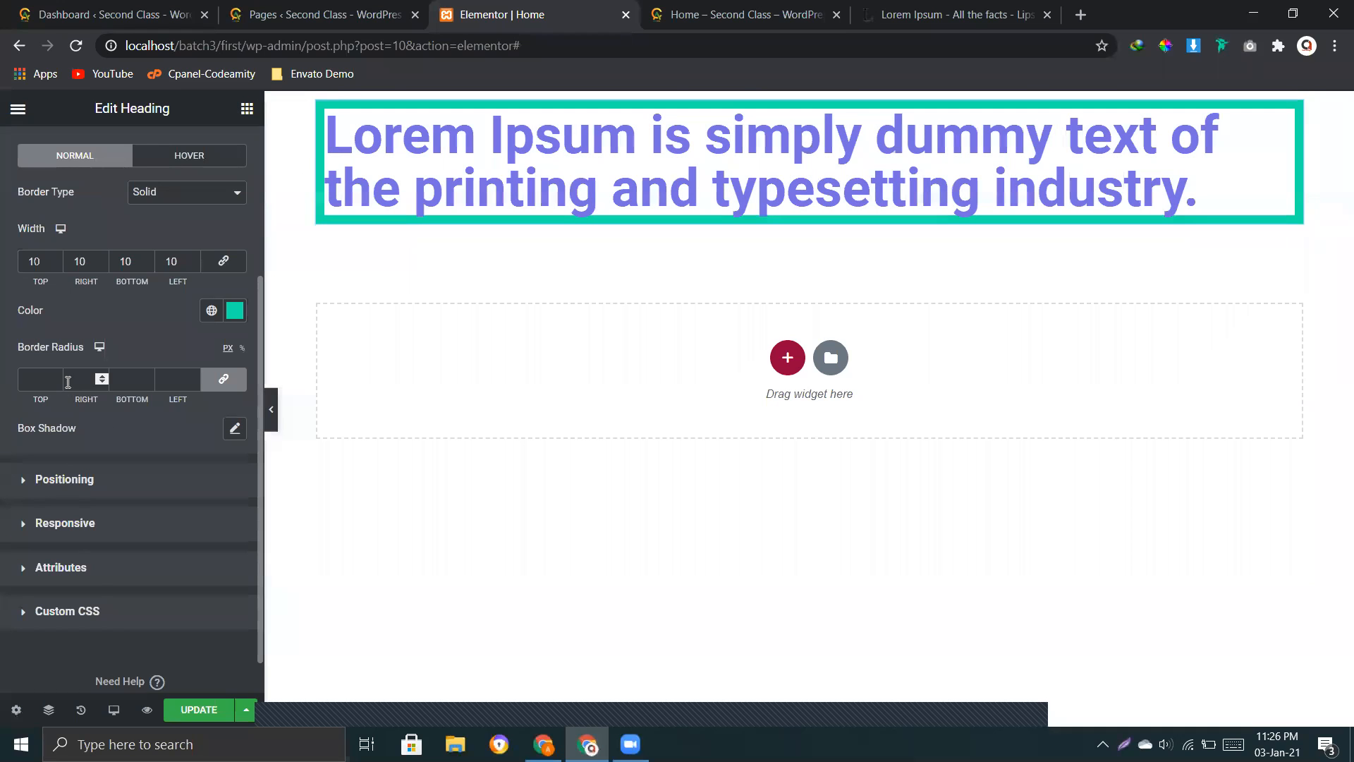
left_click(55, 377)
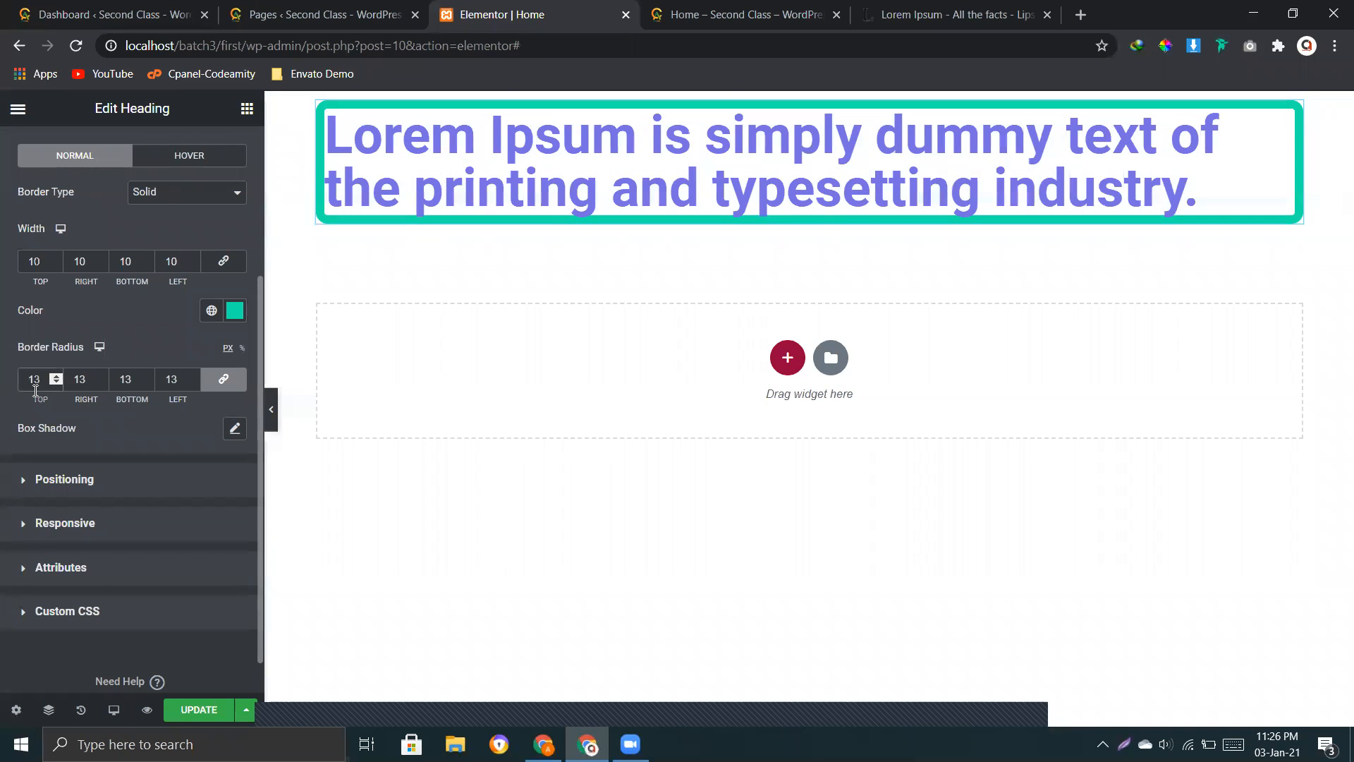
key("BackSpace")
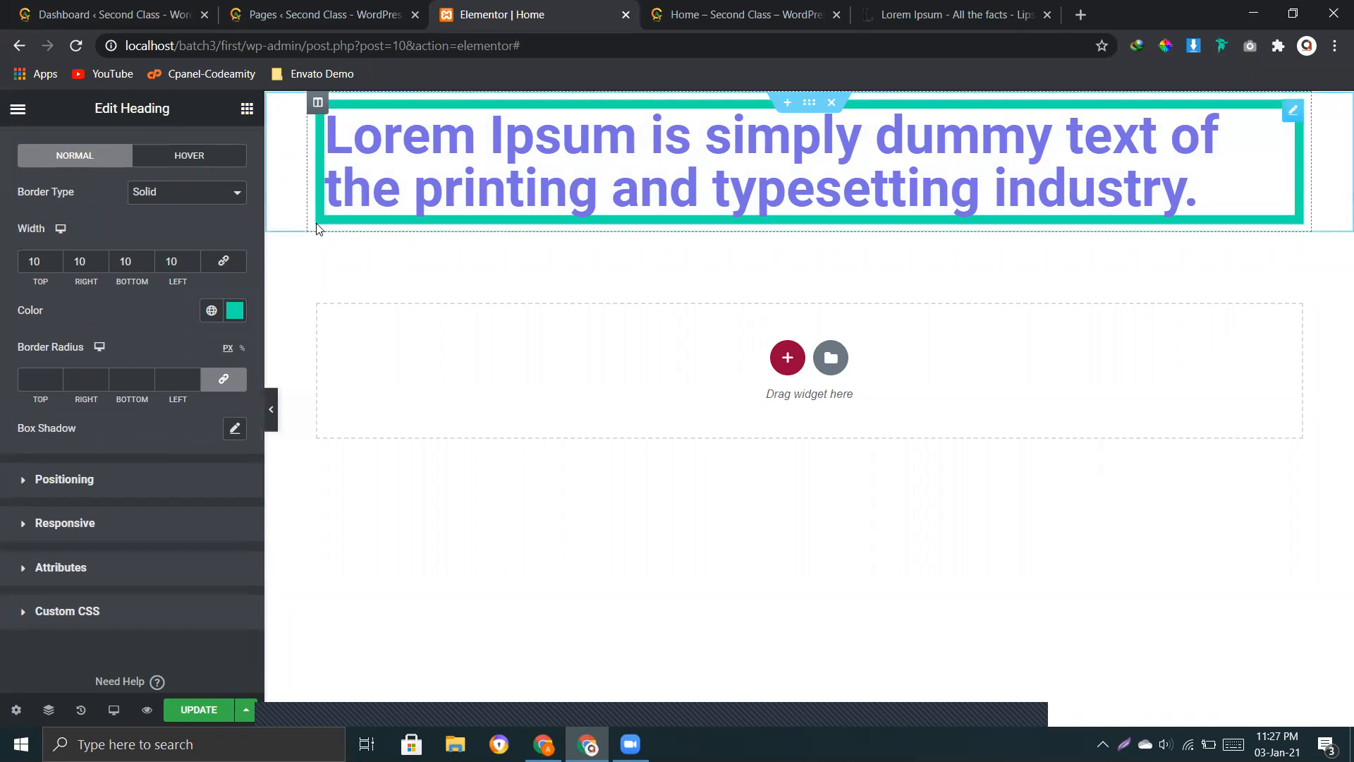
left_click(58, 377)
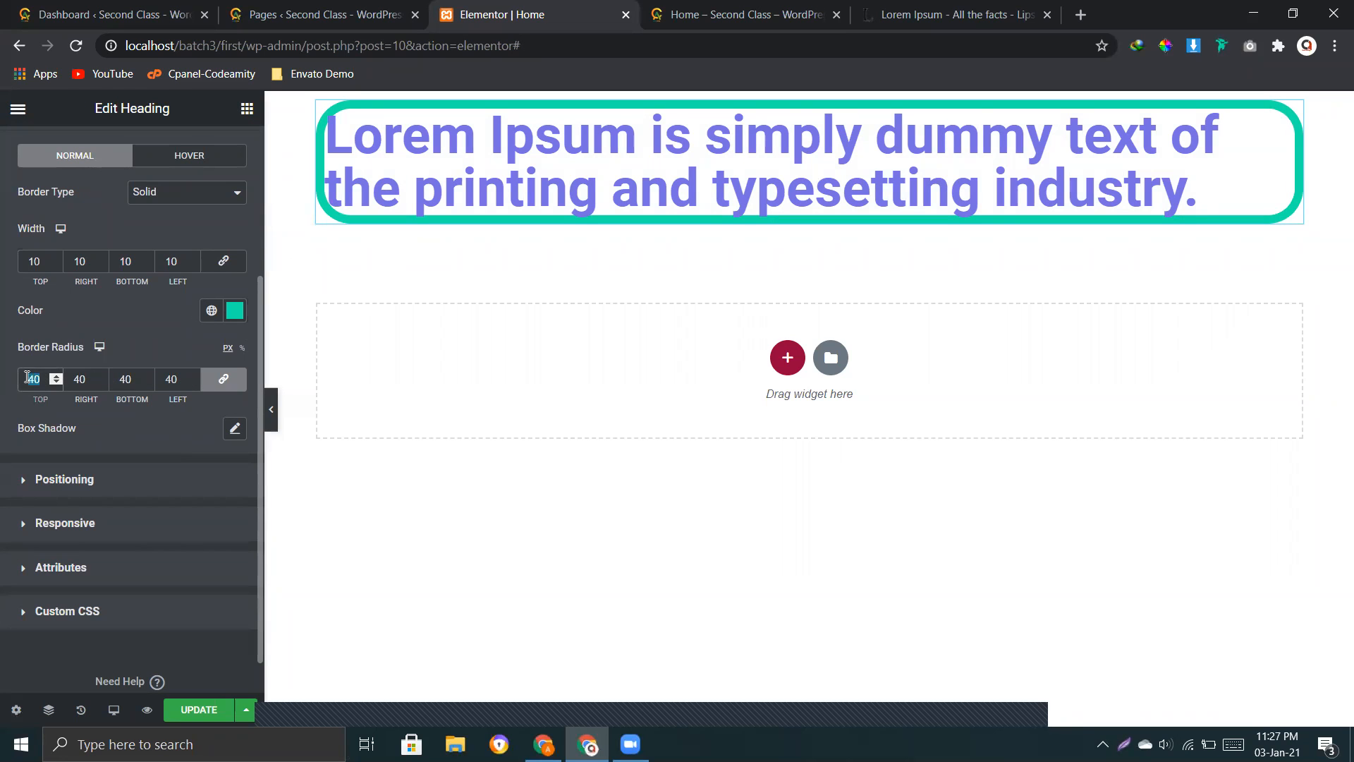
key("BackSpace")
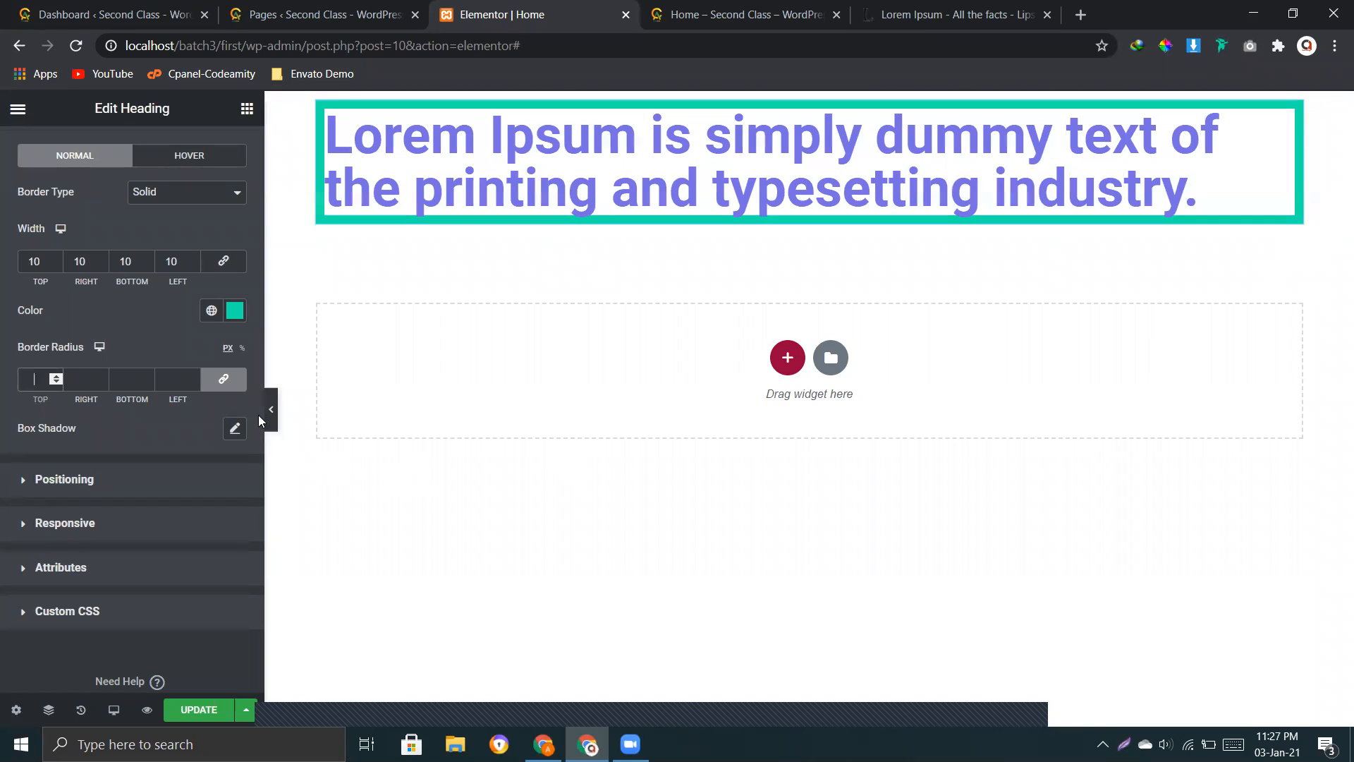
Step: Unlink the normal border radius values and set the top radius to 30 and the bottom radius to 48
left_click(223, 379)
left_click(55, 376)
left_click(55, 376)
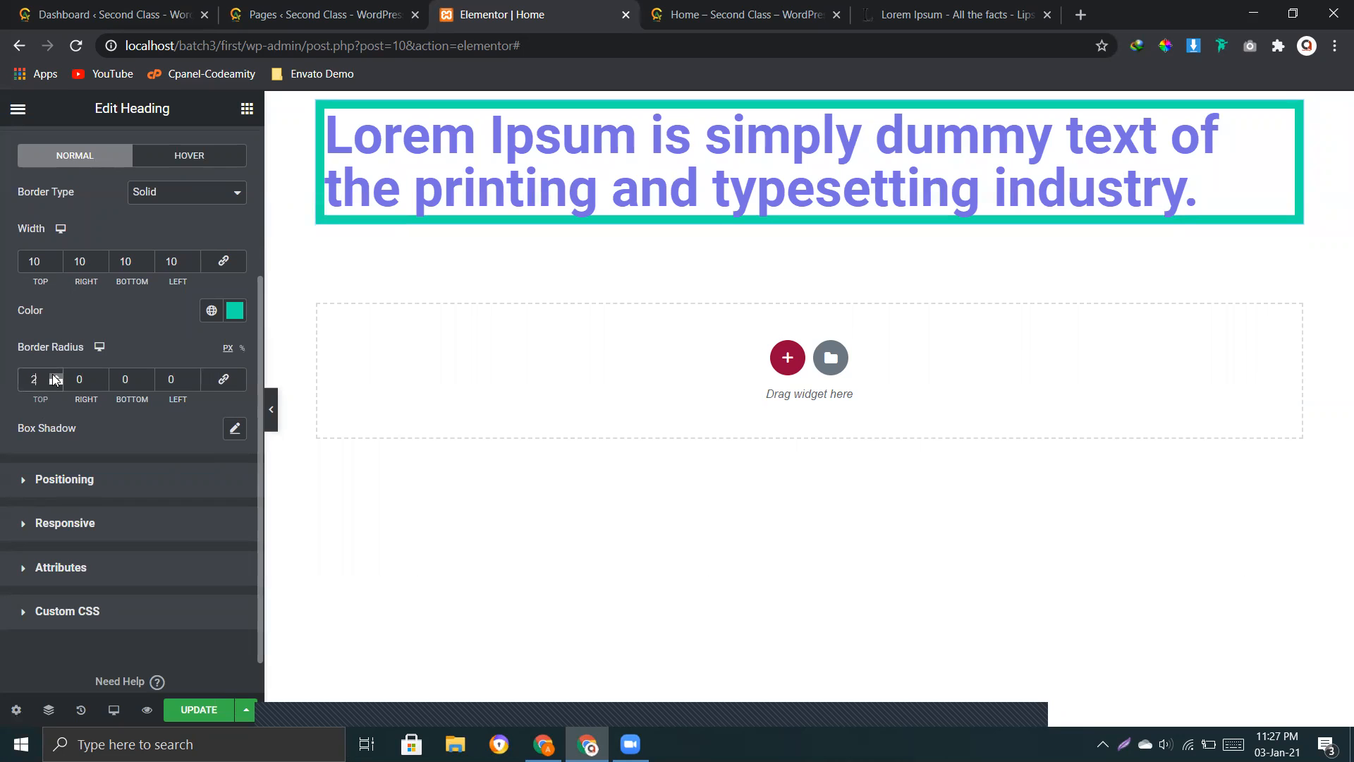
left_click(55, 376)
left_click(55, 376)
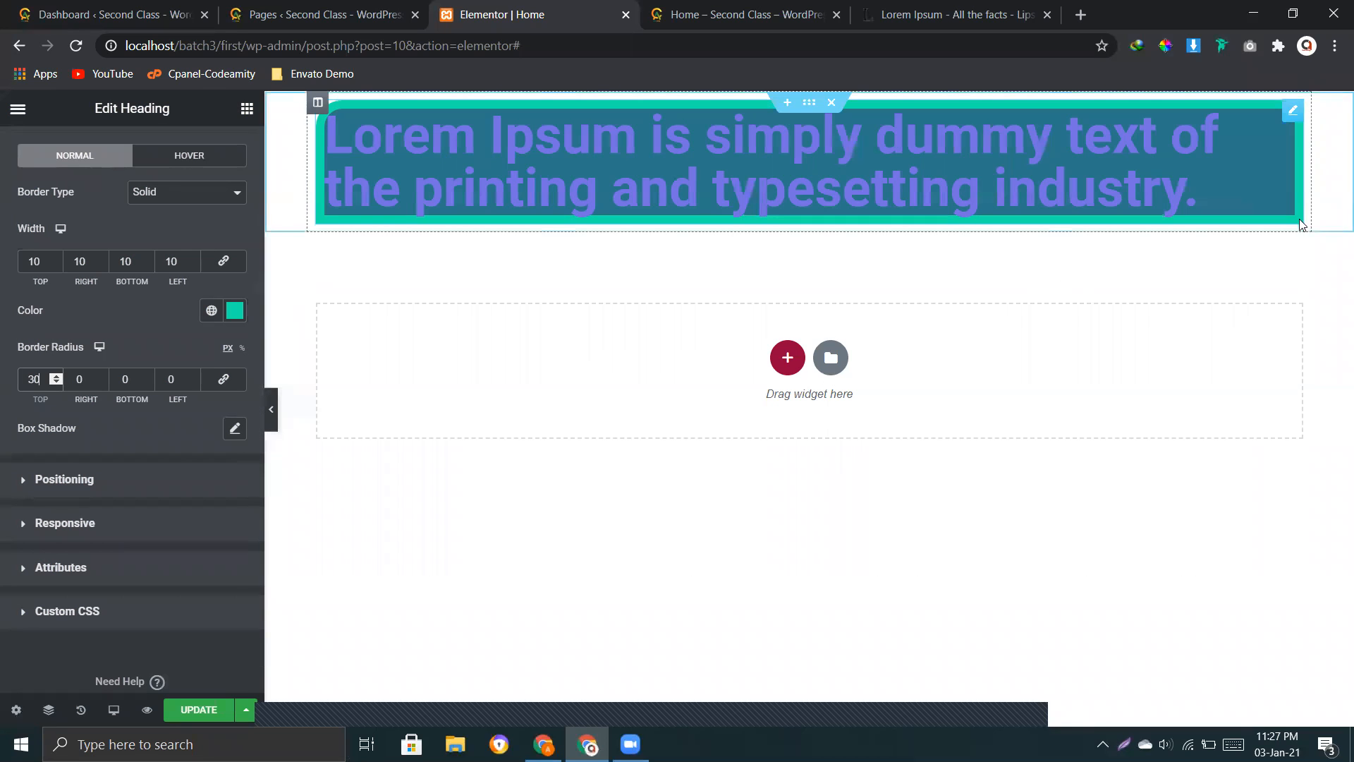
left_click(147, 376)
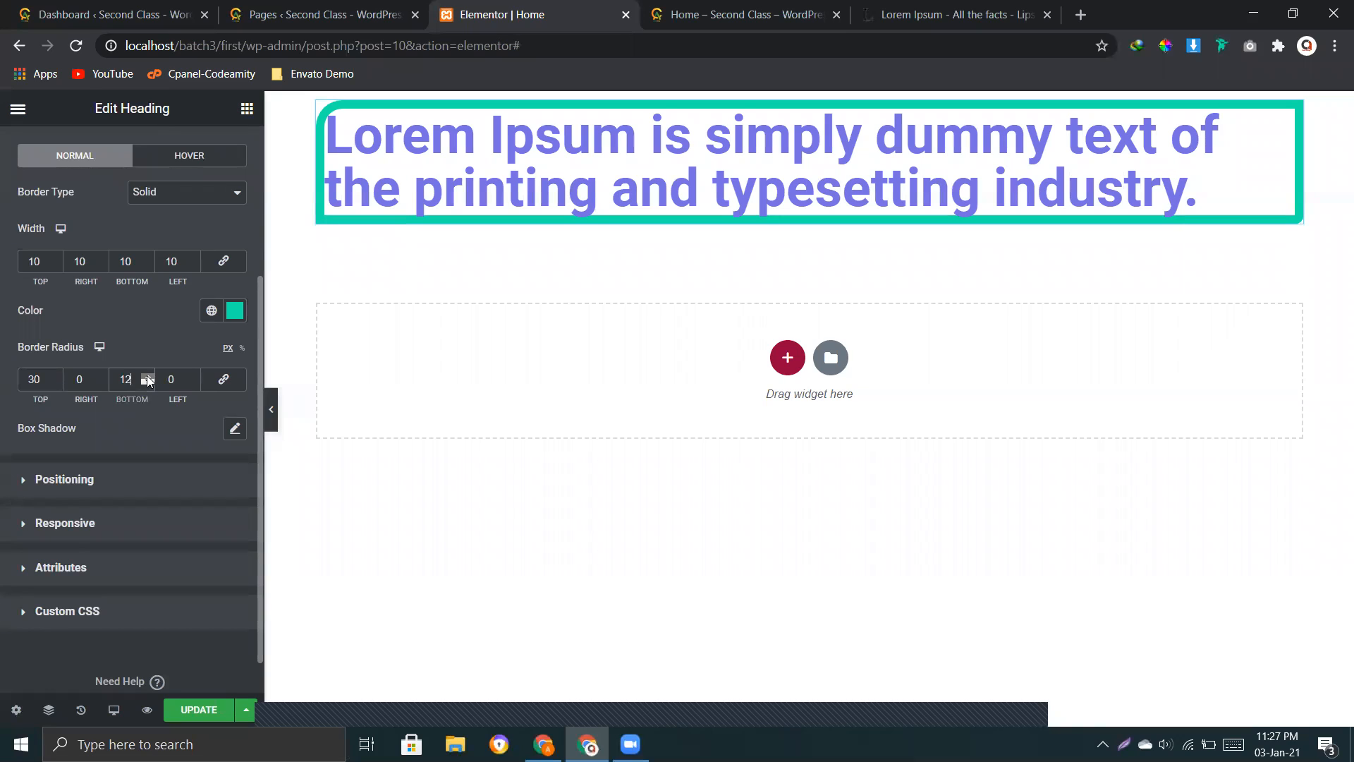
left_click_drag(148, 378, 148, 380)
Step: Give the heading's hover border the Double type with a linked width of 18 on all sides
scroll(155, 273, "up", 2)
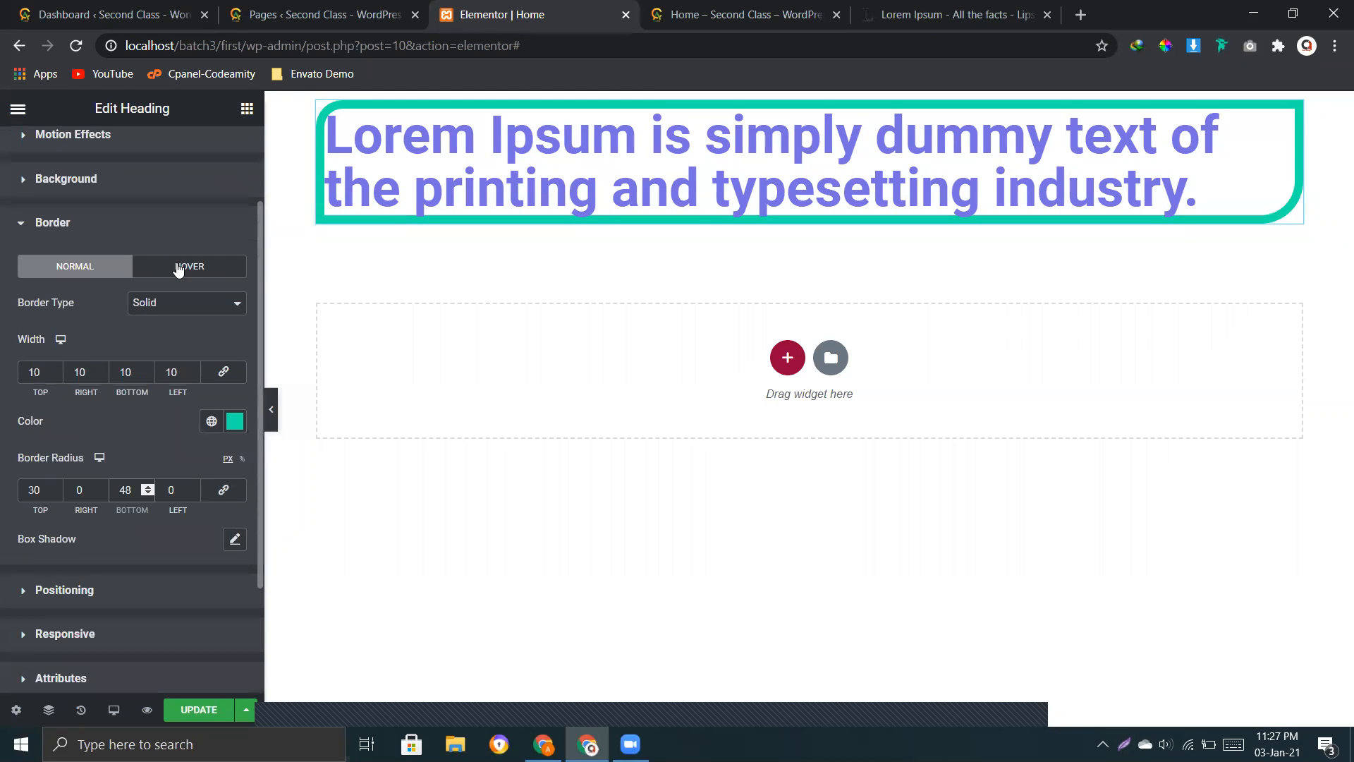
left_click(179, 268)
left_click(152, 304)
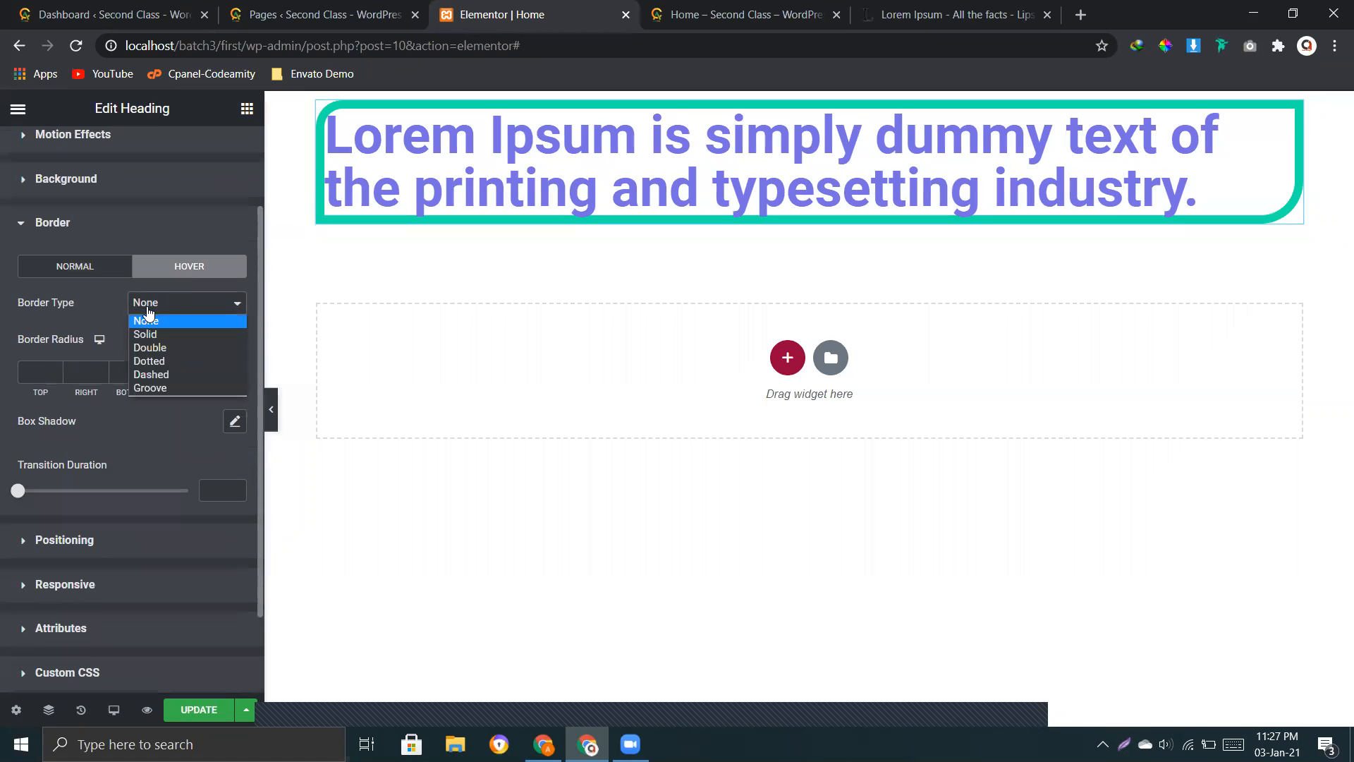
left_click(164, 346)
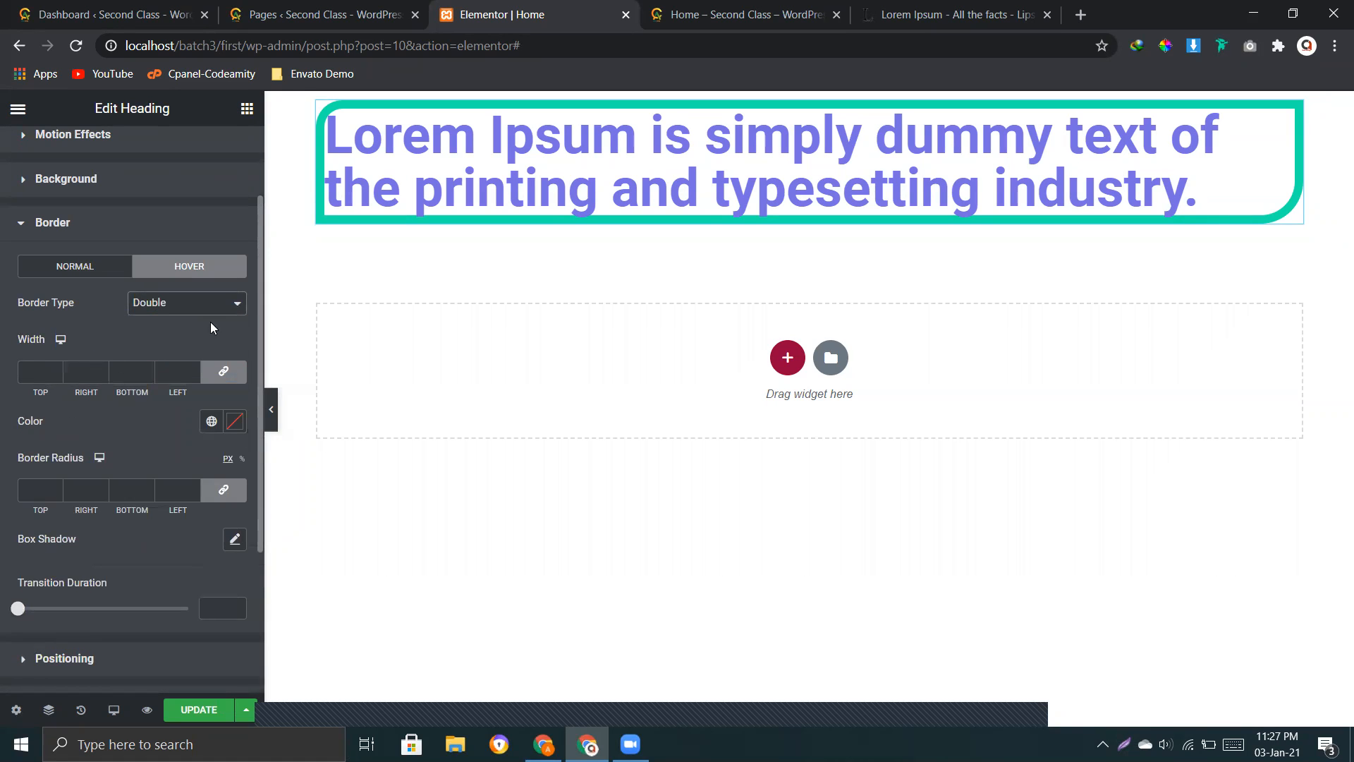
left_click(53, 374)
type("10")
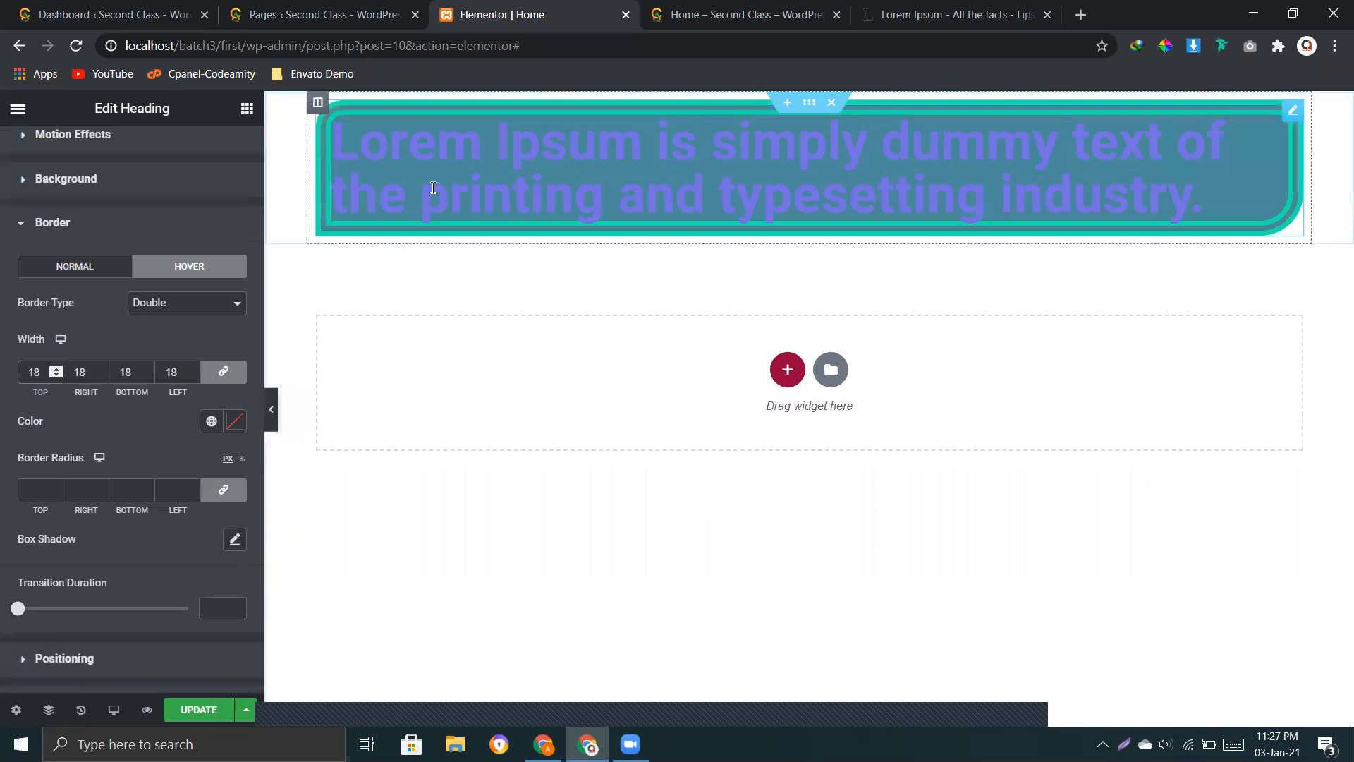
Step: Try the Dotted type for the heading's hover border and preview it on the canvas
left_click(169, 303)
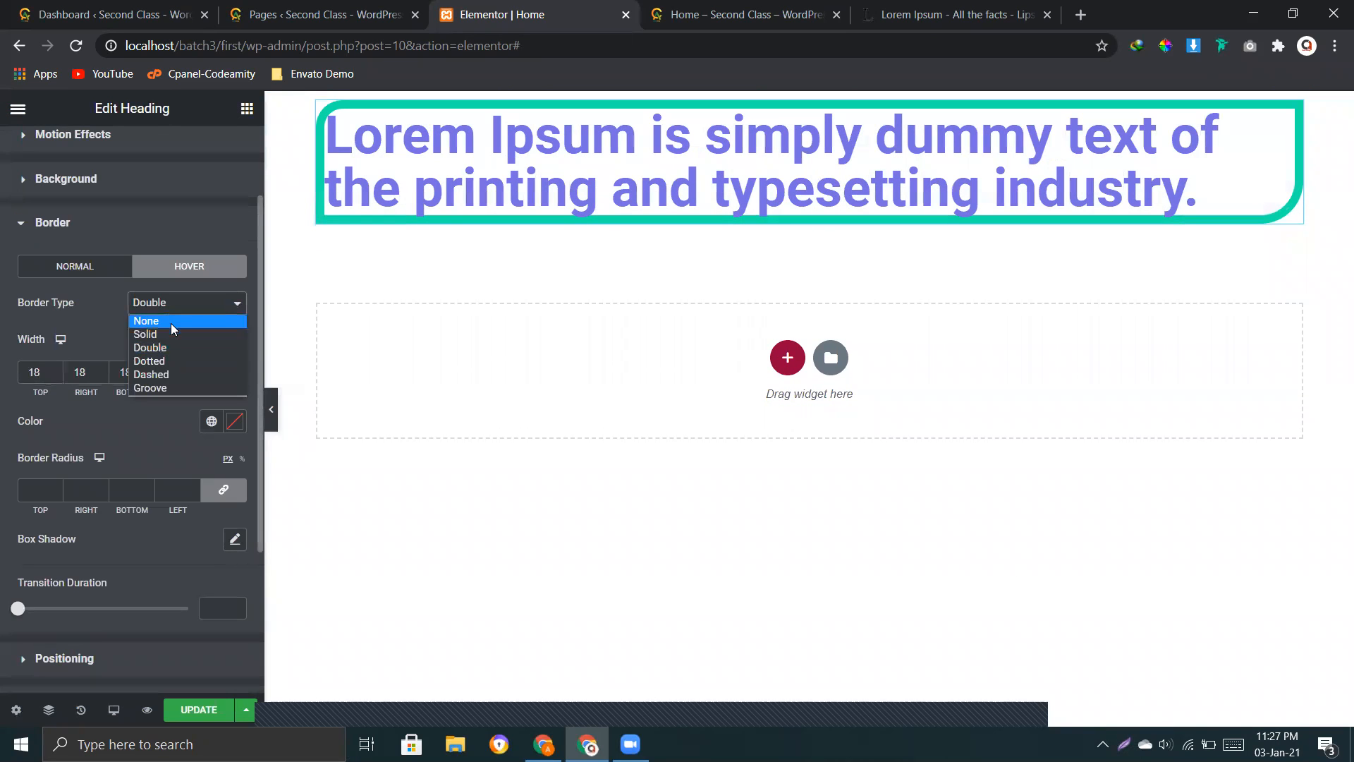
left_click(162, 361)
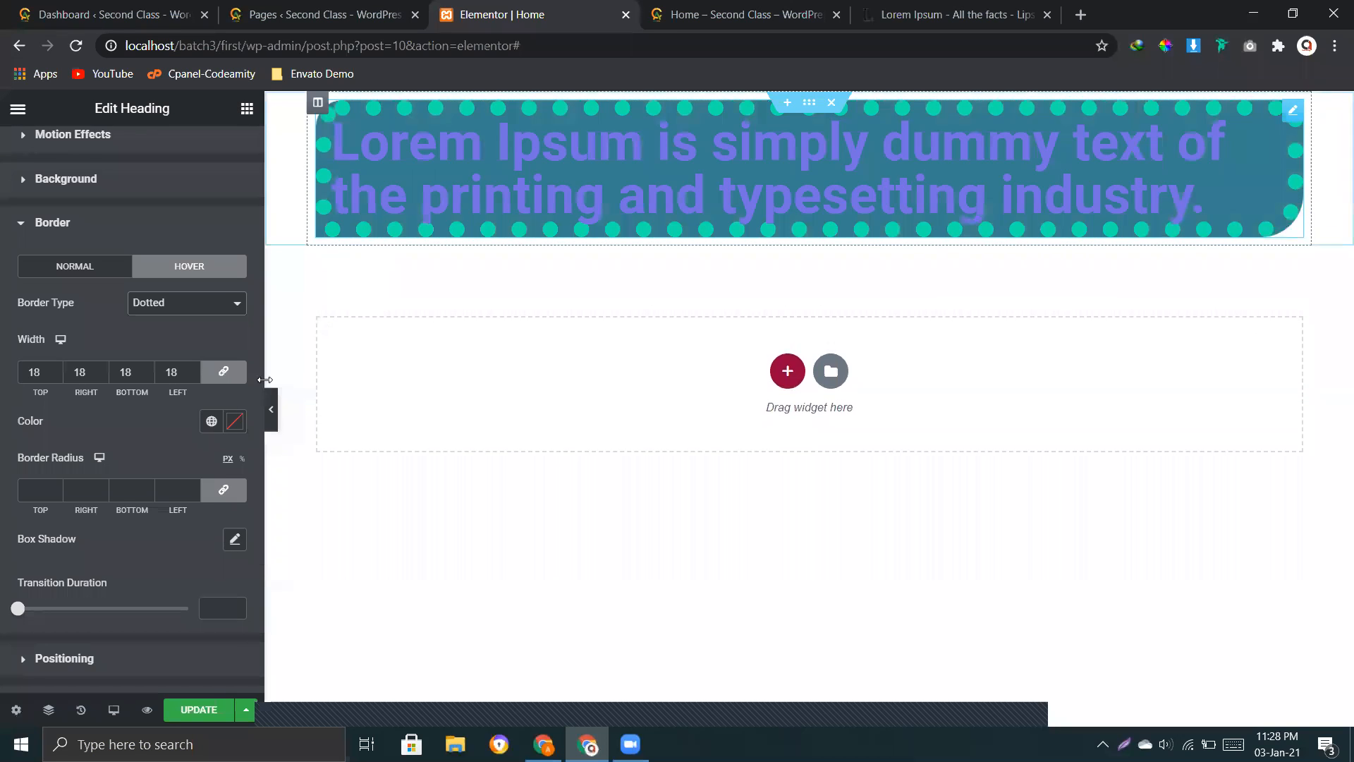
left_click(79, 275)
left_click(199, 272)
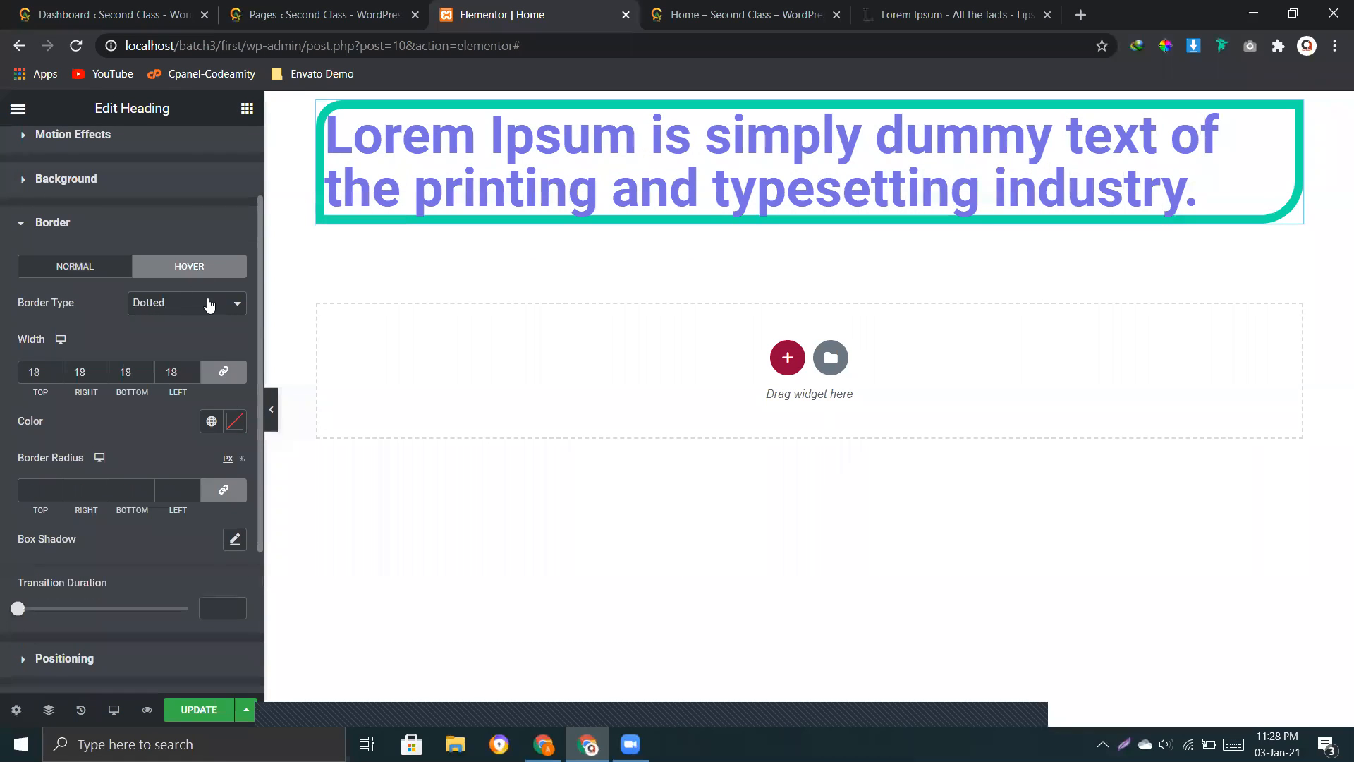
Step: Set the heading's hover border color to the pale pink #D1B0B0
left_click(235, 421)
left_click(90, 529)
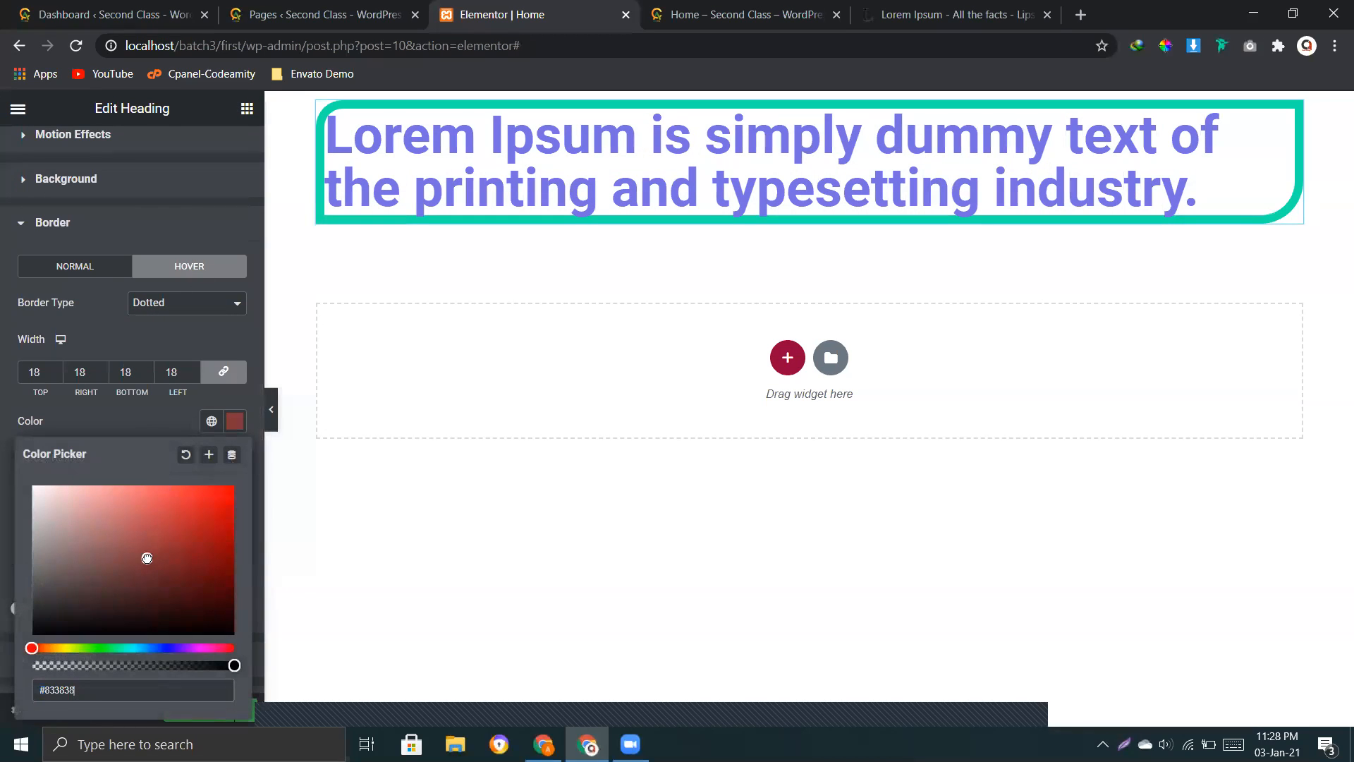
left_click(63, 512)
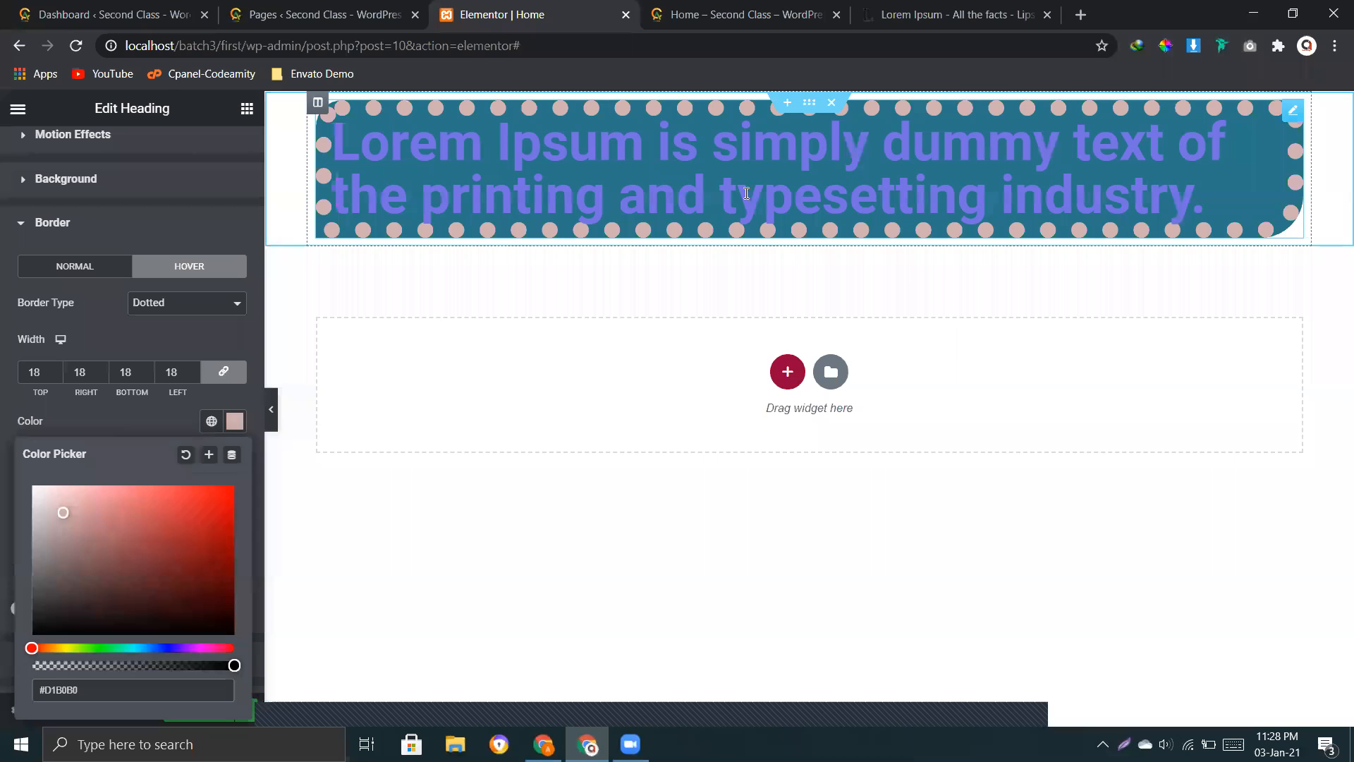
Step: Try the Groove type for the heading's hover border
left_click(179, 304)
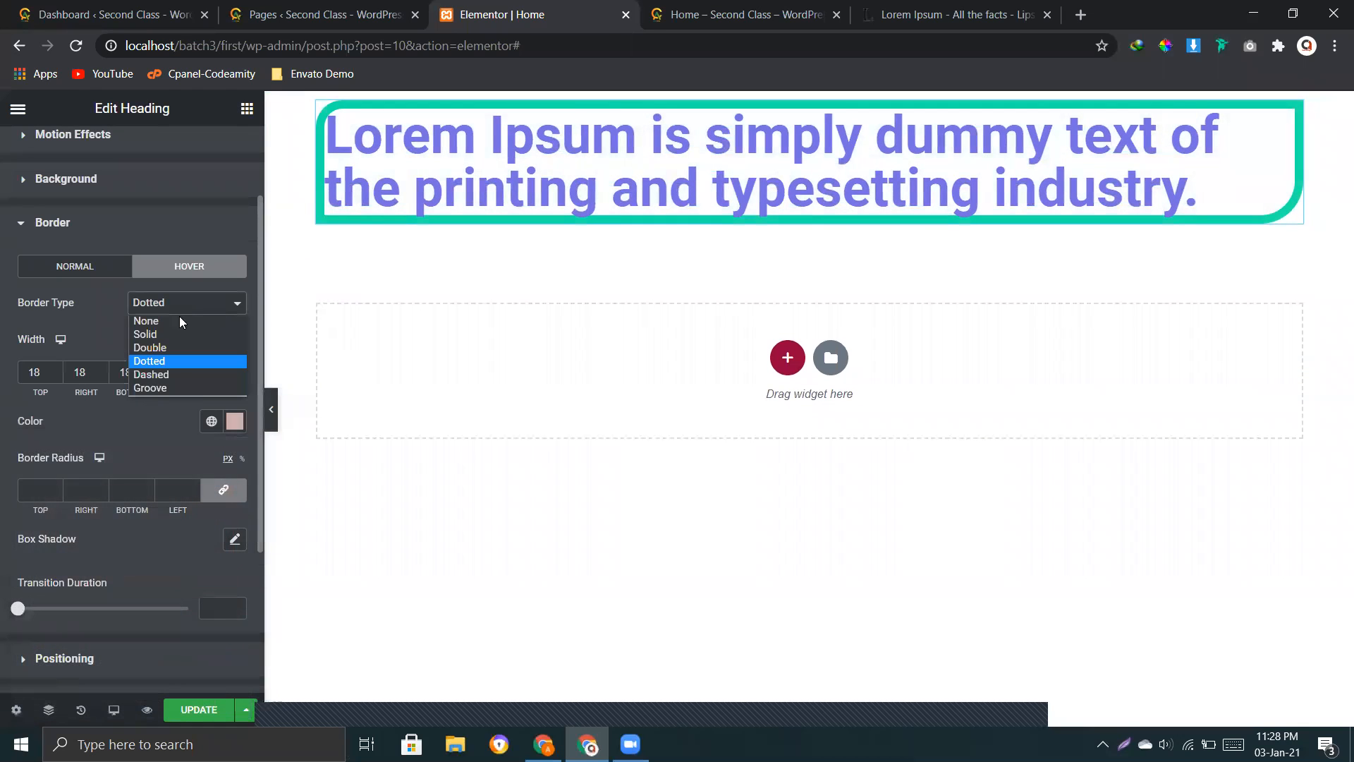
left_click(166, 388)
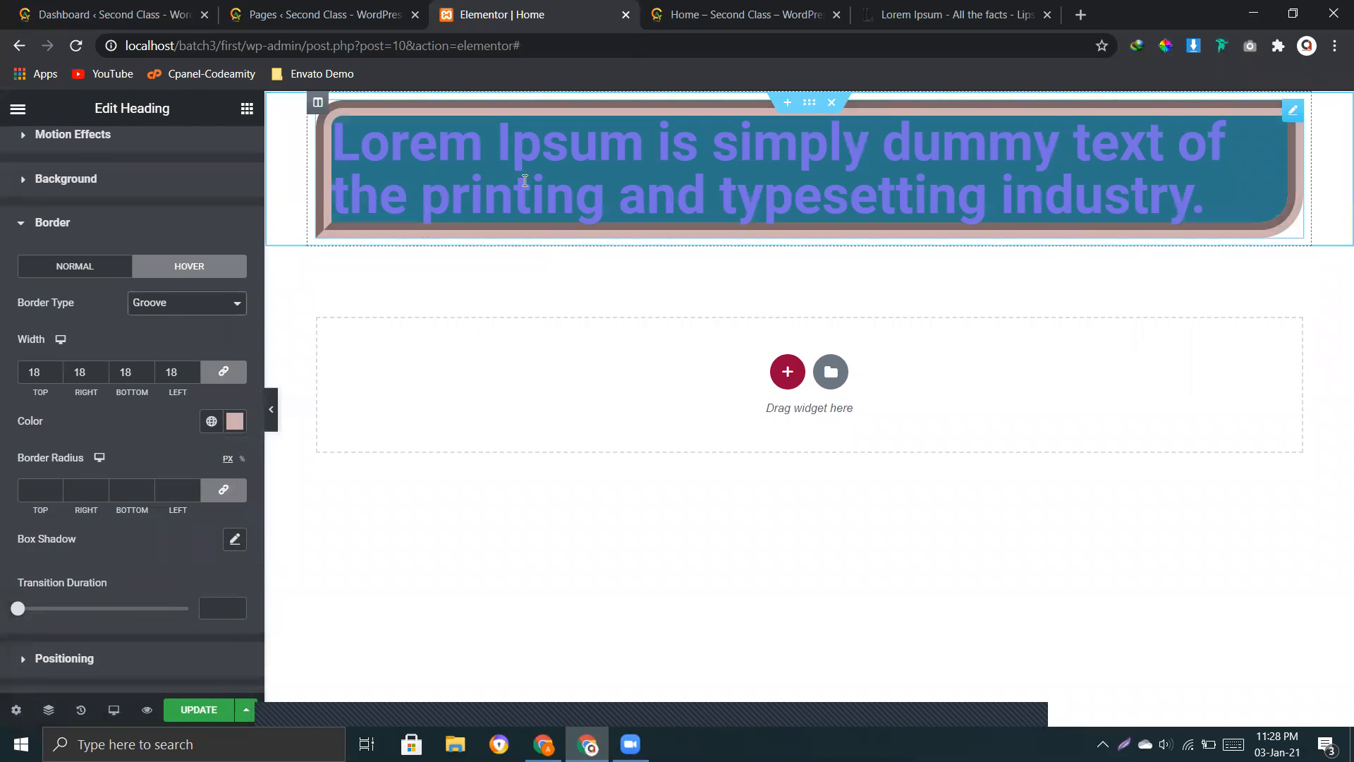
Step: Set the heading's hover border type to Solid with a linked border radius of 30 on all corners
left_click(203, 303)
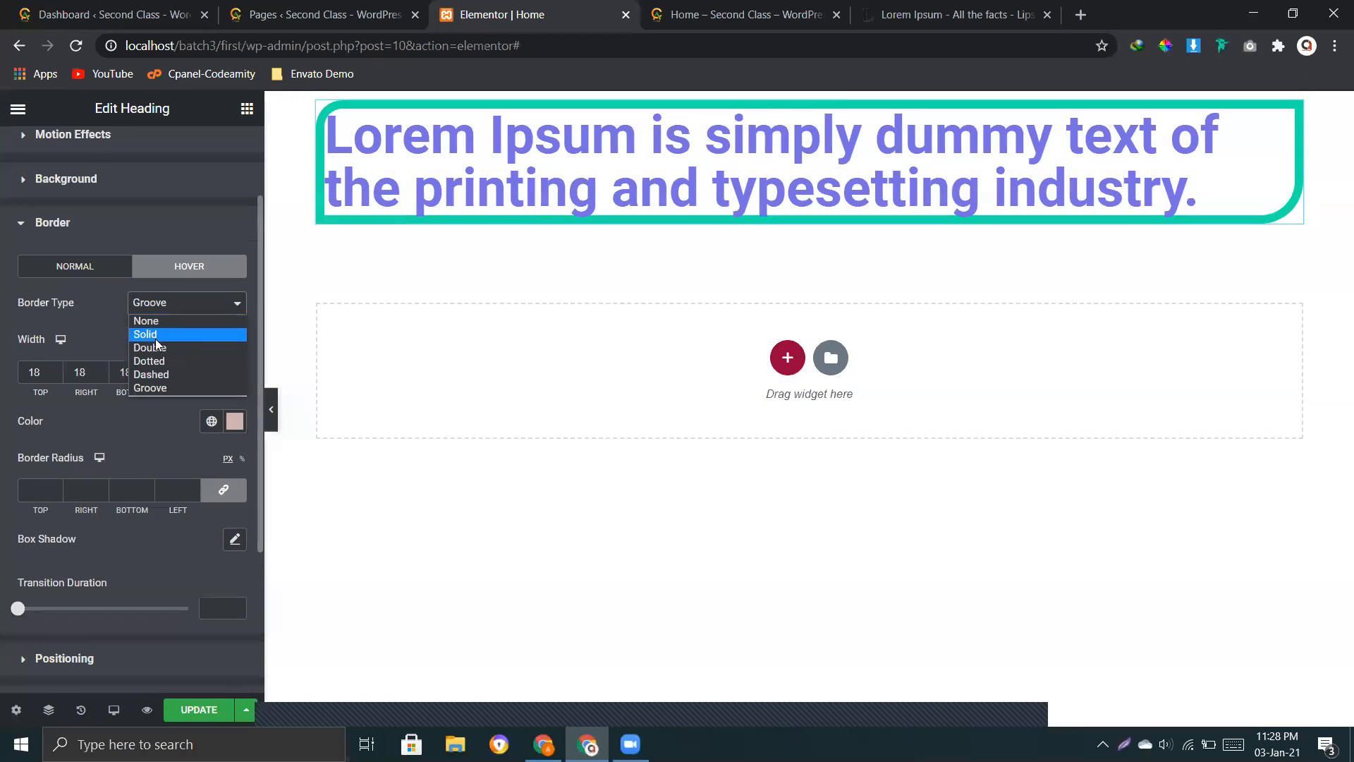
left_click(157, 334)
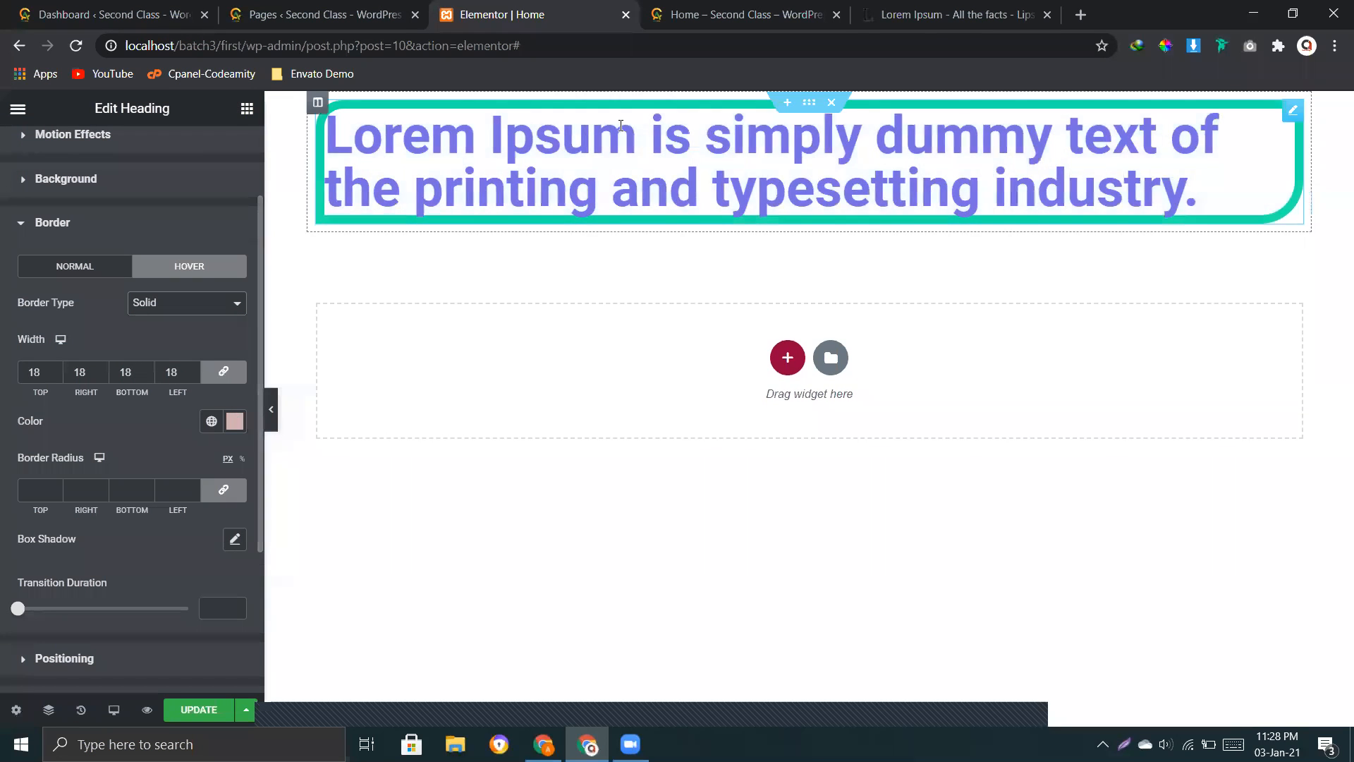
left_click(39, 490)
type("30")
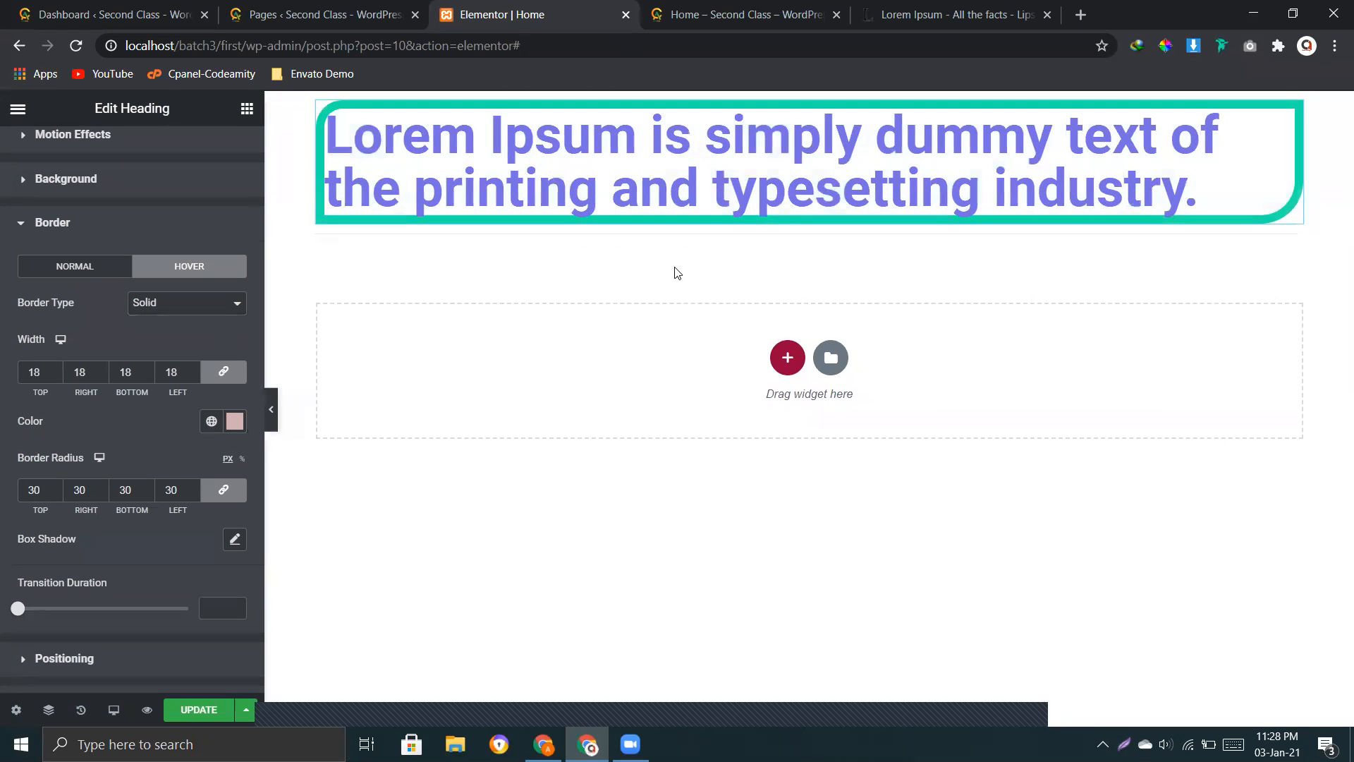
Step: Update the Home page, preview the heading's borders on the live page, and return to the Elementor editor
left_click(179, 709)
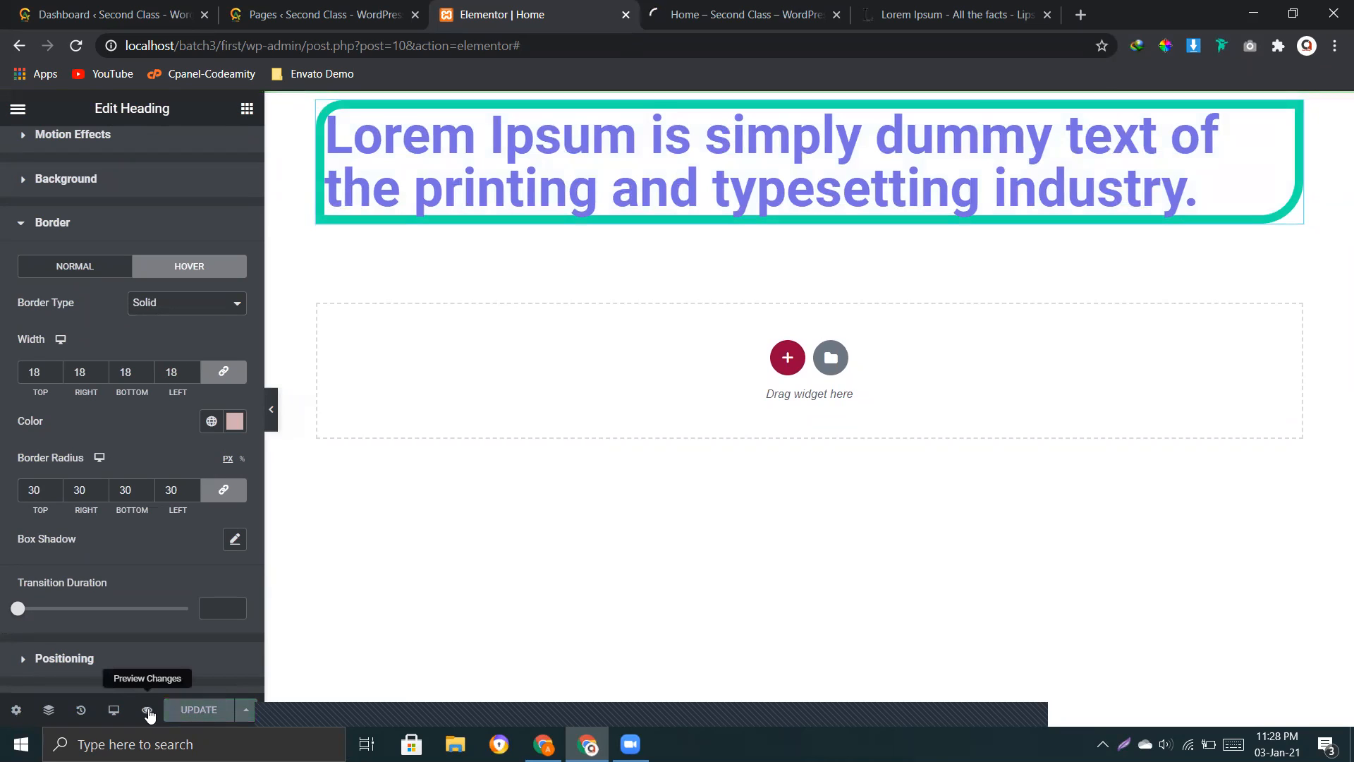
left_click(147, 710)
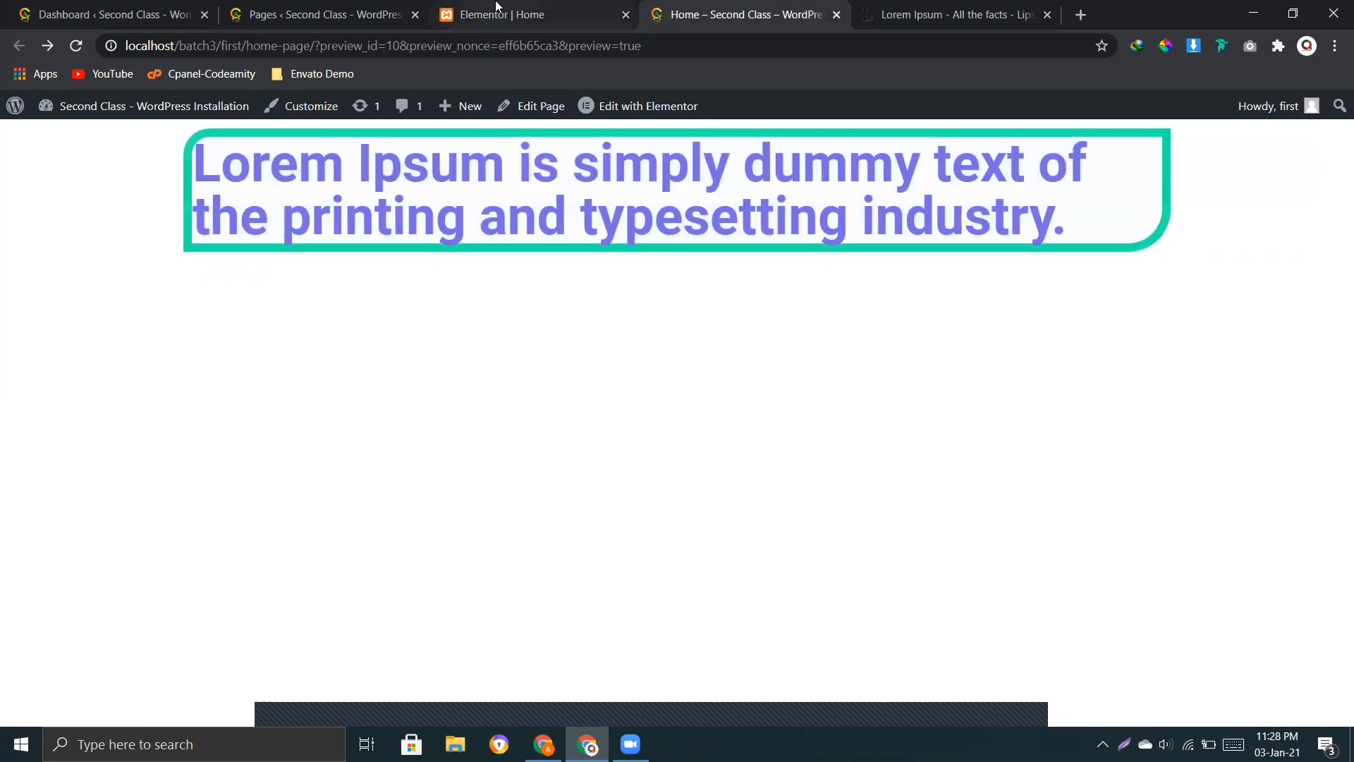
left_click(497, 7)
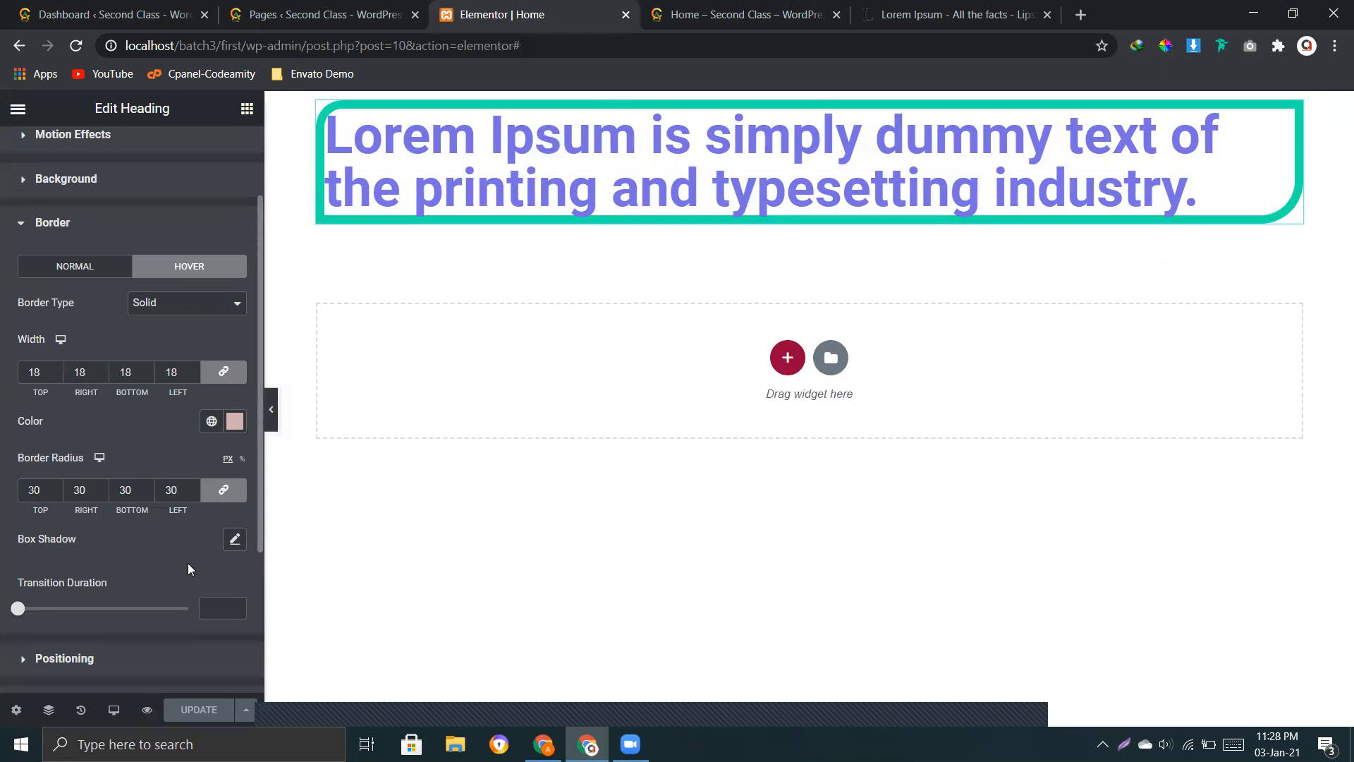
Step: Compare the heading's normal and hover border settings
left_click(63, 269)
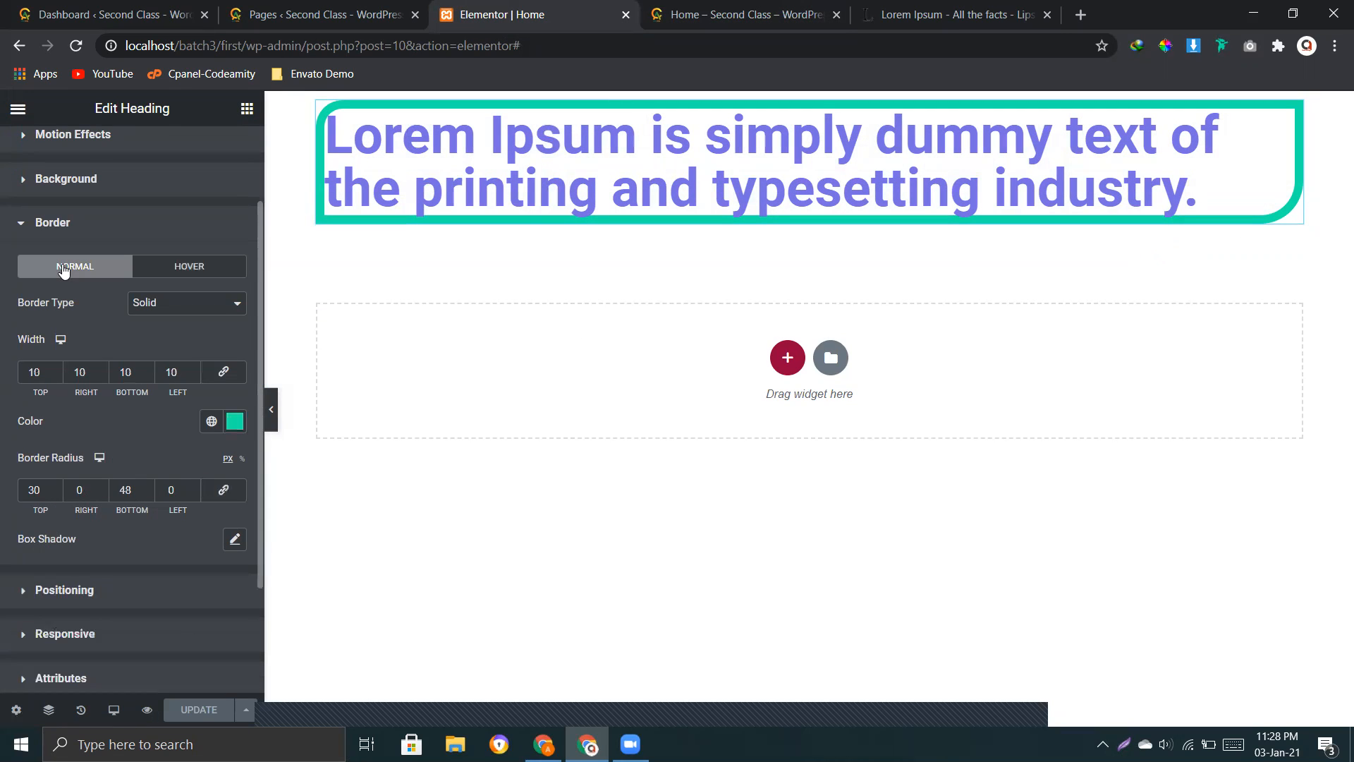
left_click(211, 266)
left_click(72, 268)
Step: Try the default box shadow on the heading's normal state and reset it
left_click(235, 540)
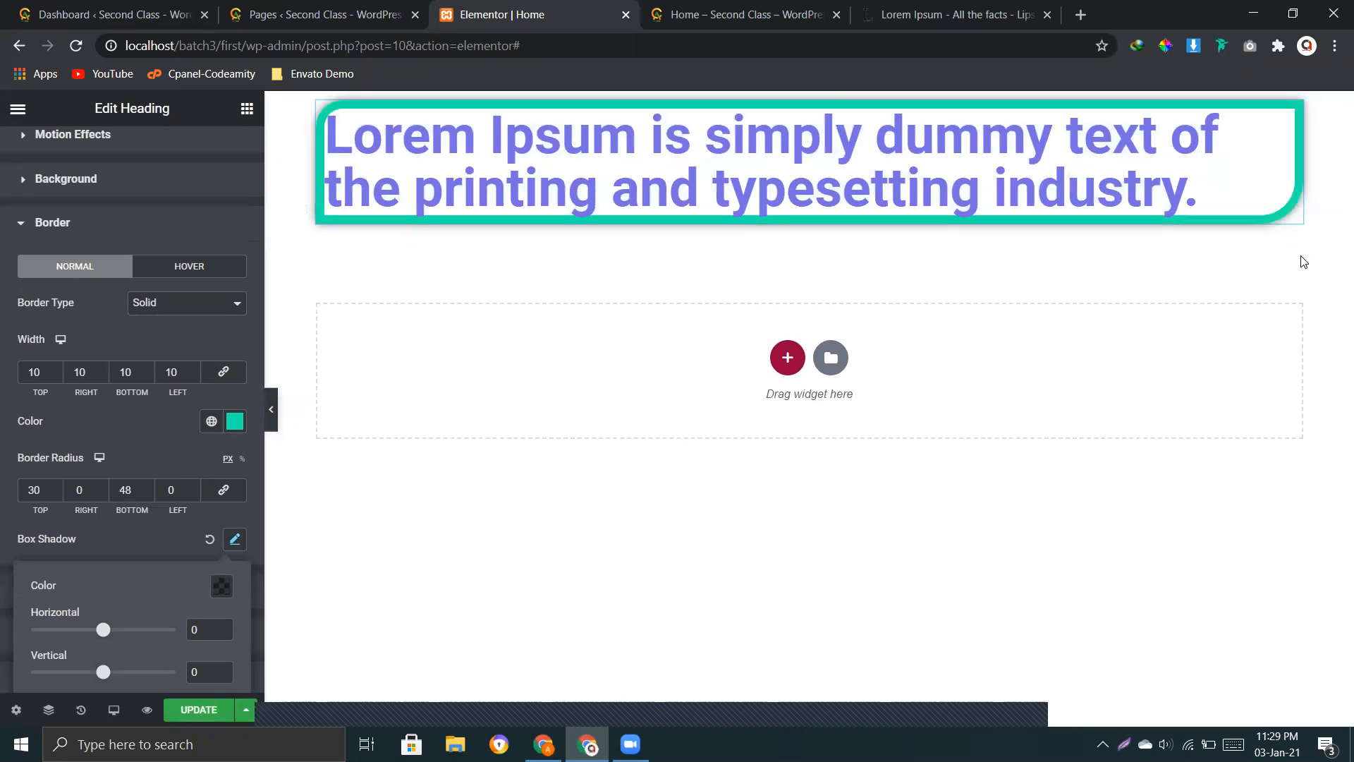
left_click(206, 540)
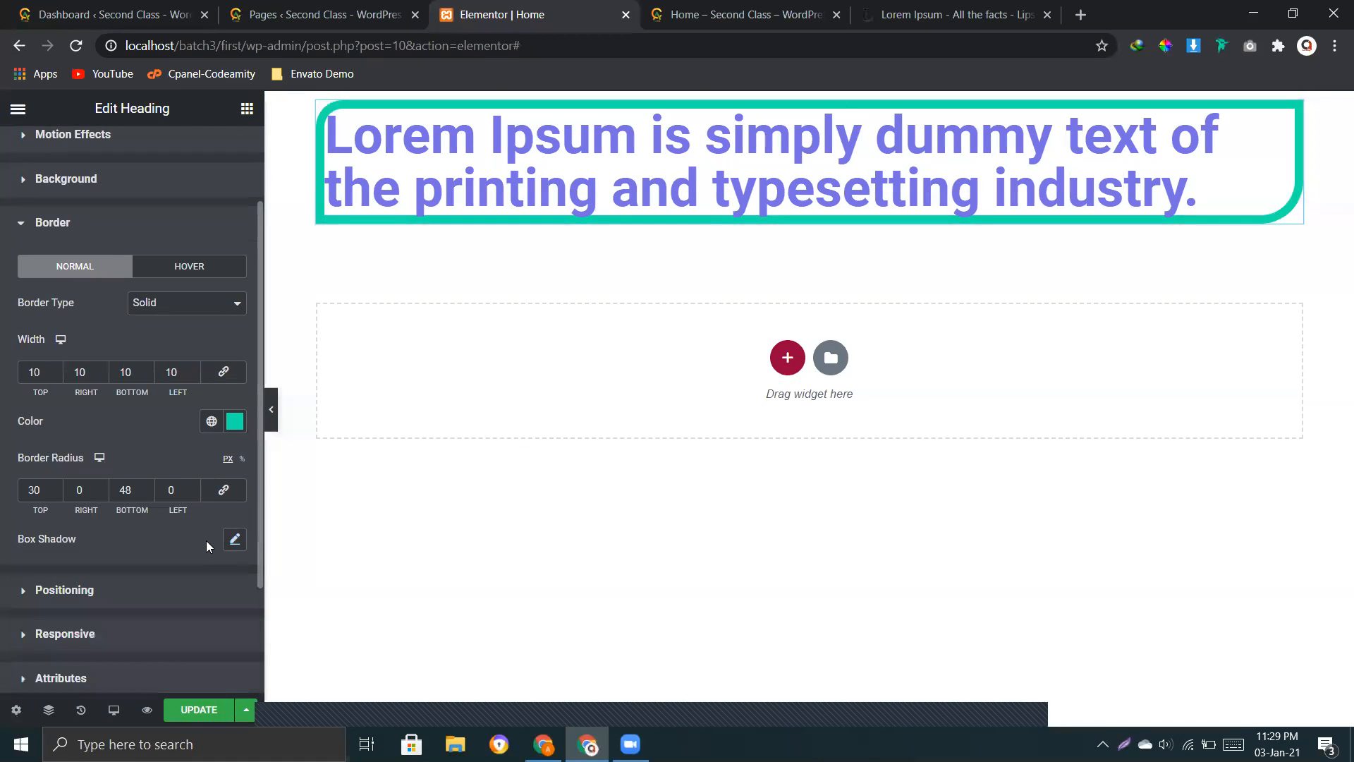
Step: Add a box shadow to the heading's normal state with a horizontal offset of 34
left_click(234, 539)
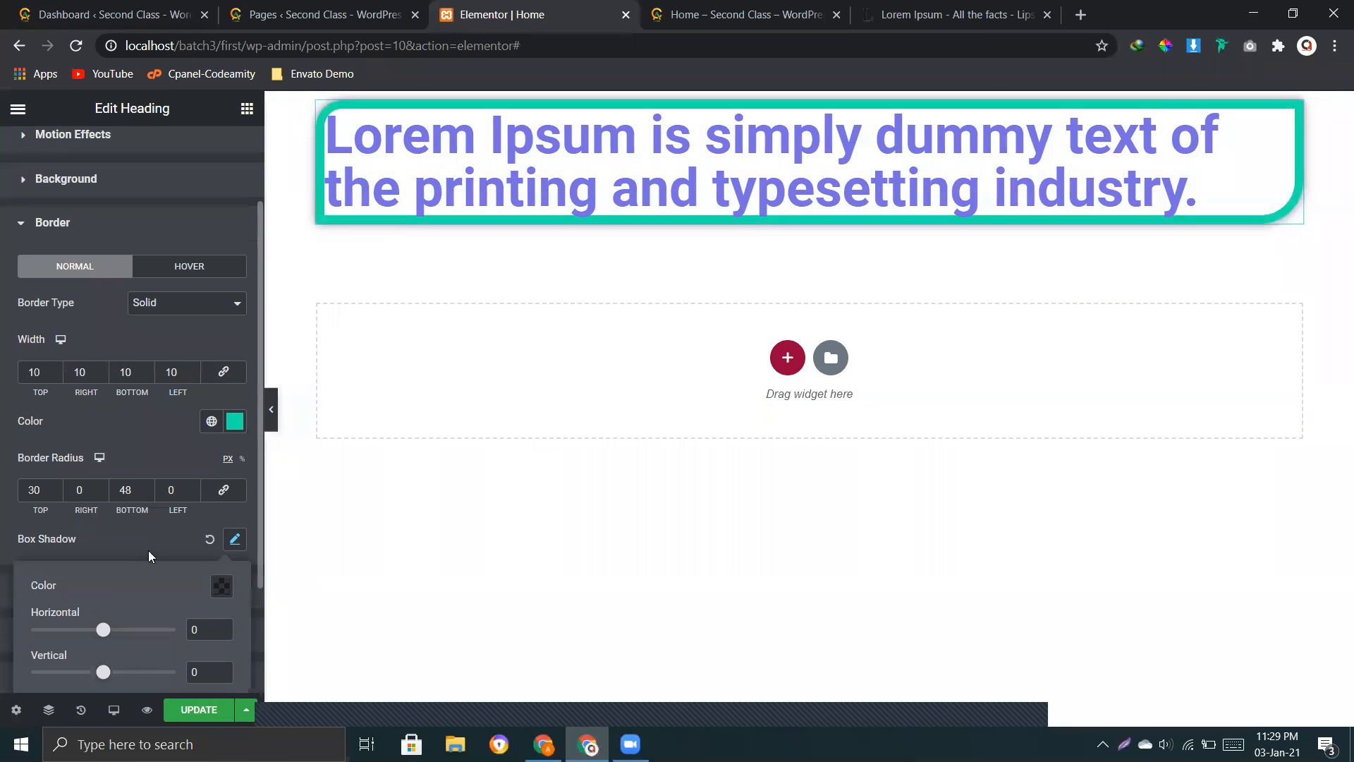
scroll(148, 550, "down", 2)
left_click_drag(105, 524, 102, 564)
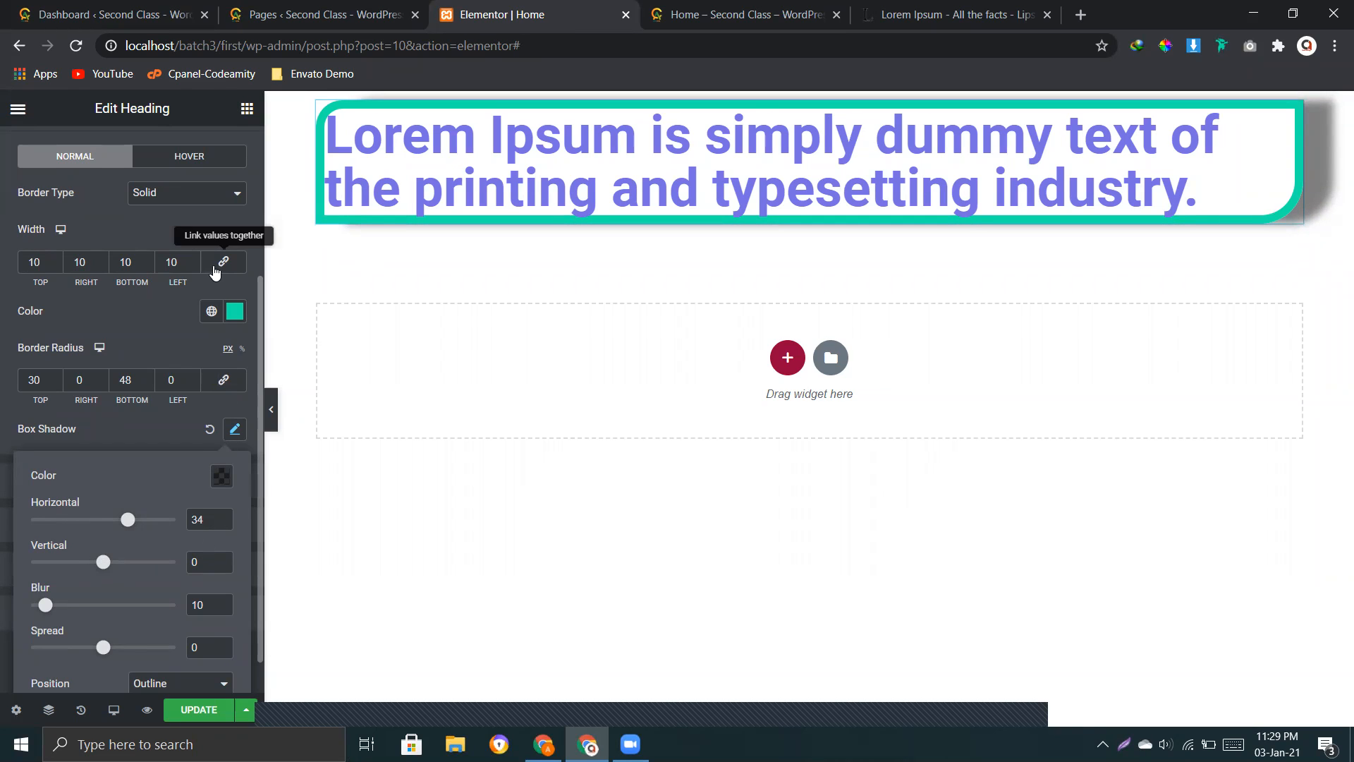
Step: Try a box shadow on the heading's hover state with horizontal offset 28 and vertical offset 41, and reset it
left_click(203, 164)
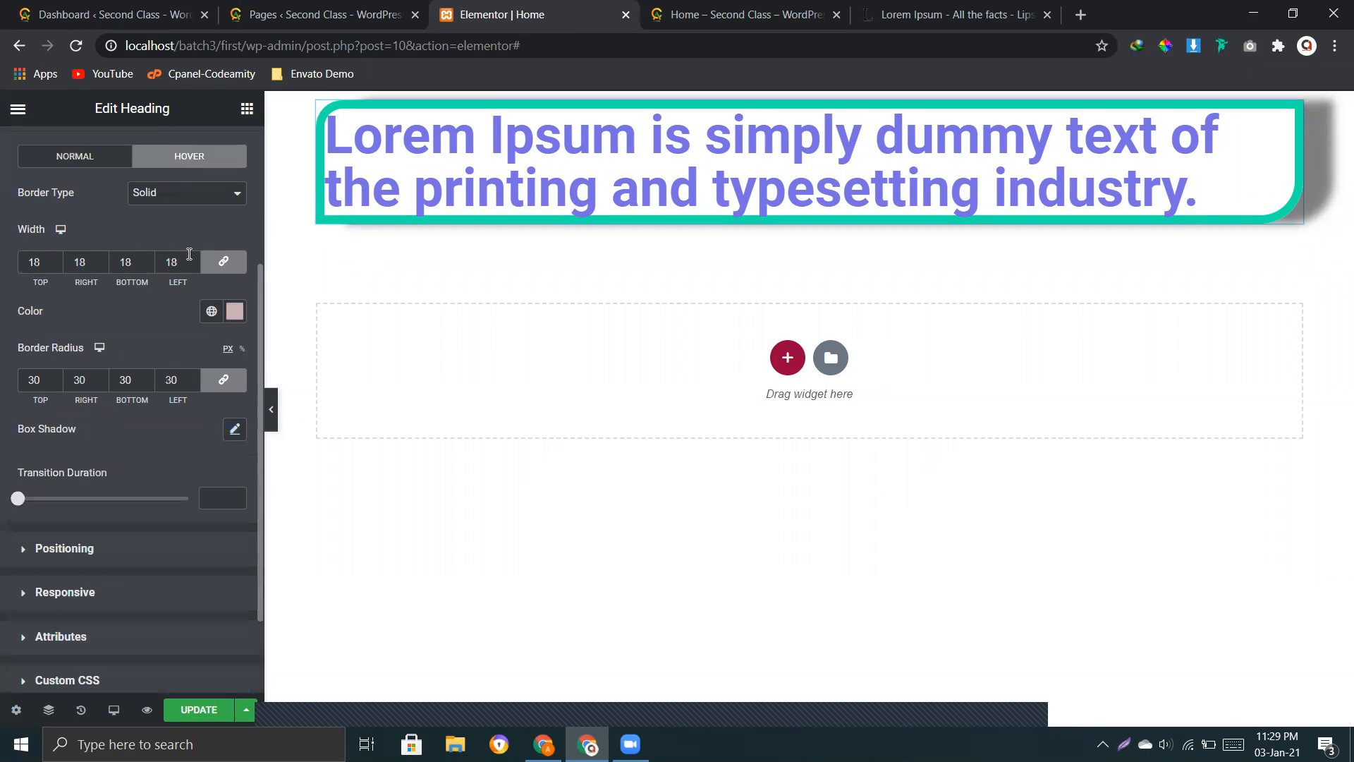
left_click(234, 431)
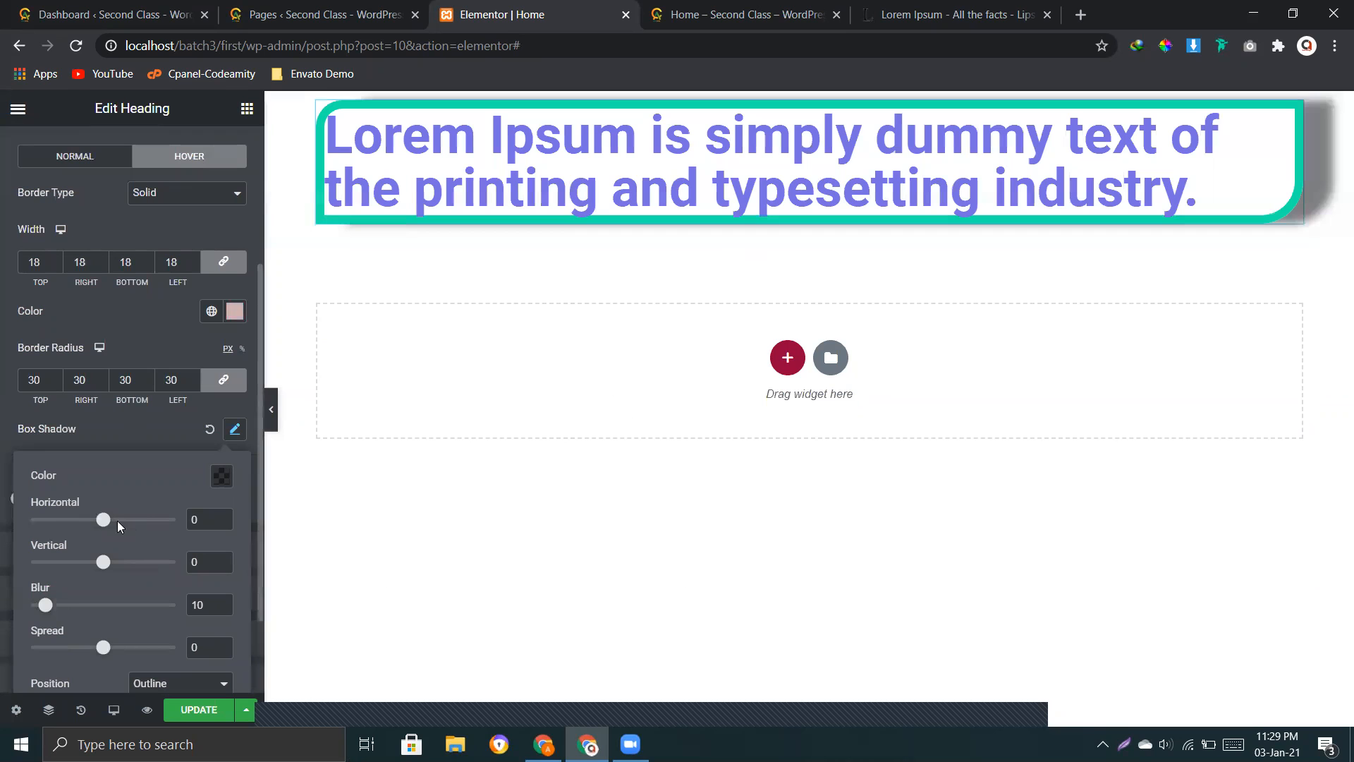
left_click_drag(103, 520, 135, 526)
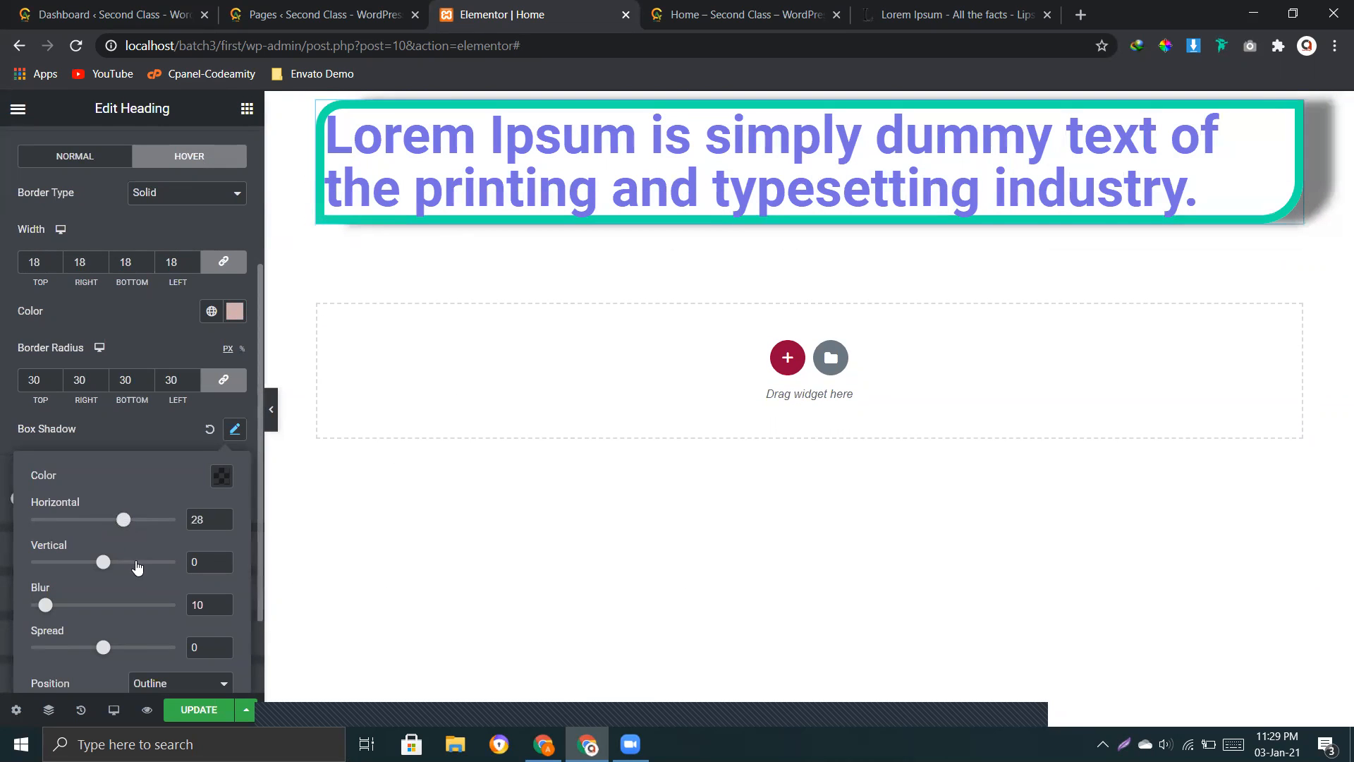
left_click_drag(107, 565, 134, 567)
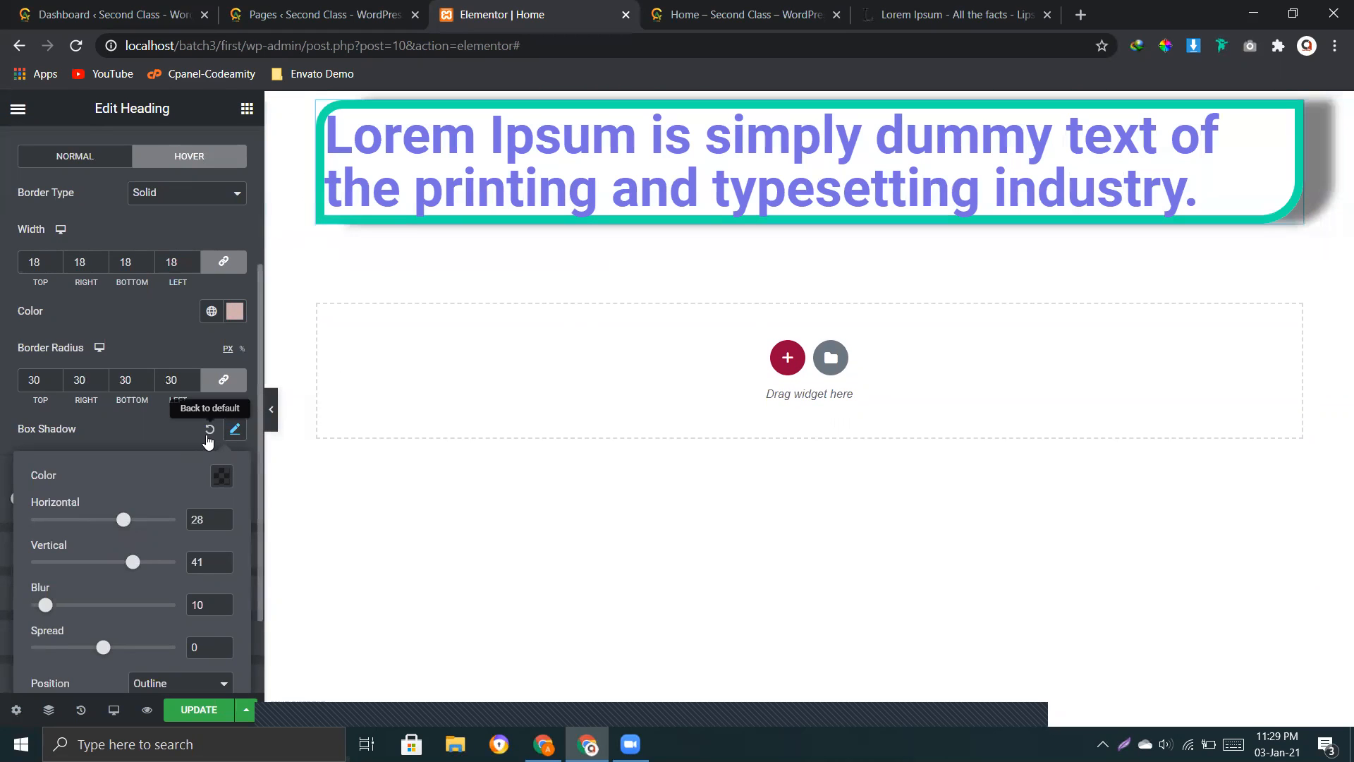
left_click(210, 428)
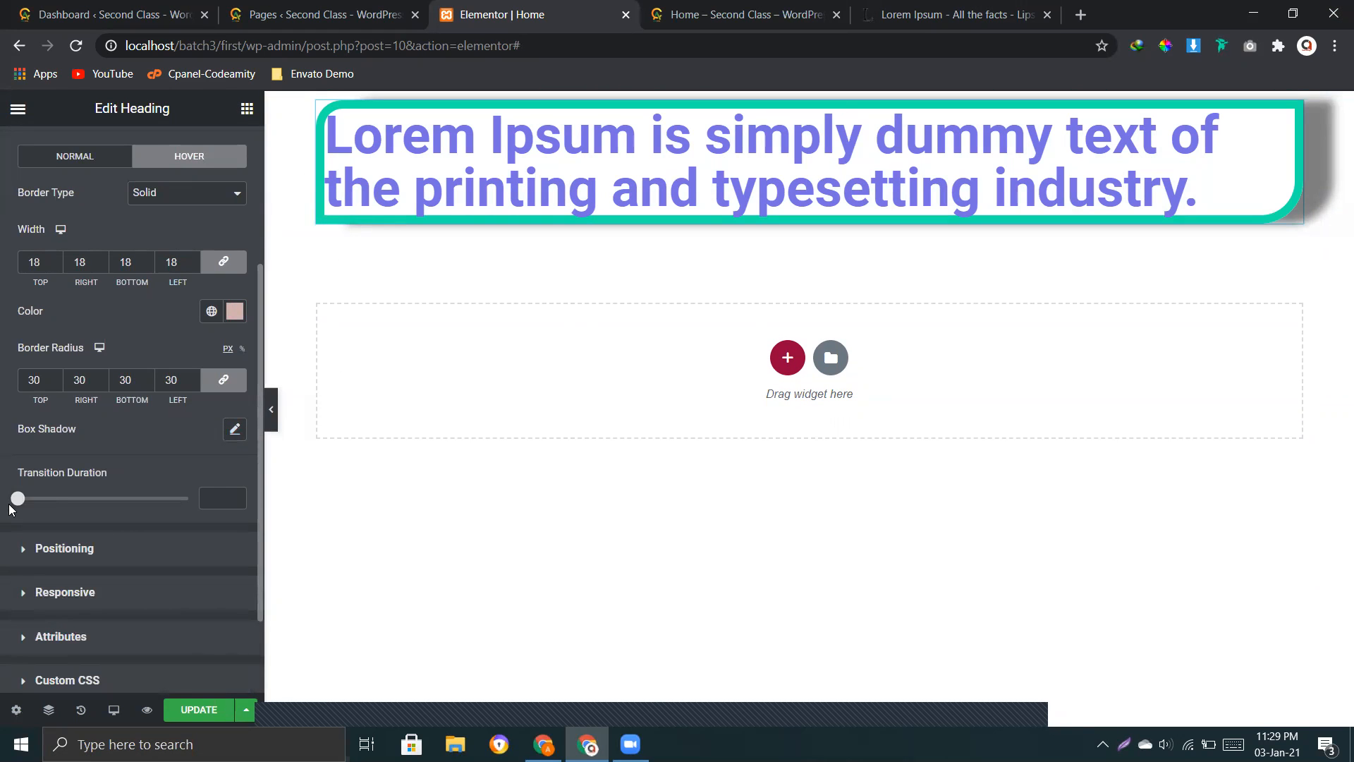
Step: Set the heading's hover transition duration to 2.5 and remove the box shadow from its normal state
left_click_drag(19, 505, 116, 514)
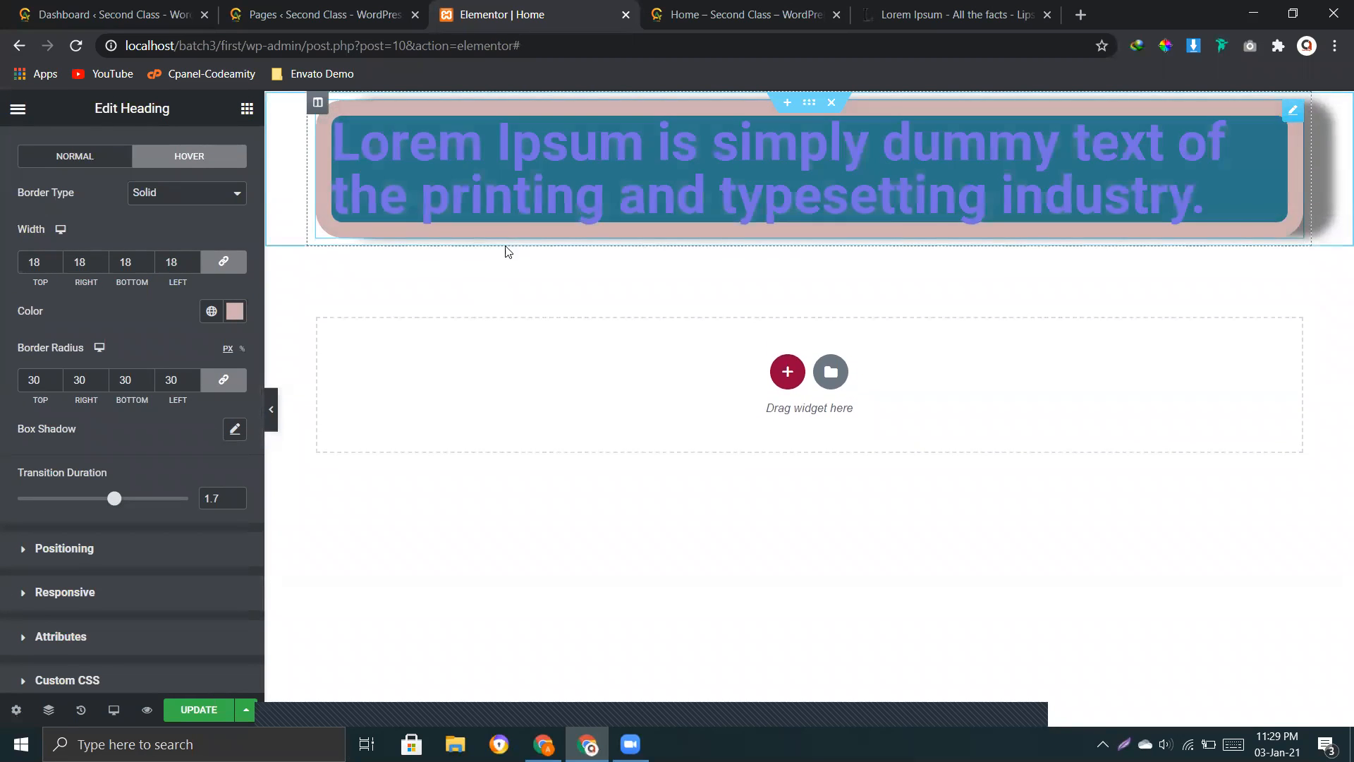
left_click_drag(120, 501, 161, 500)
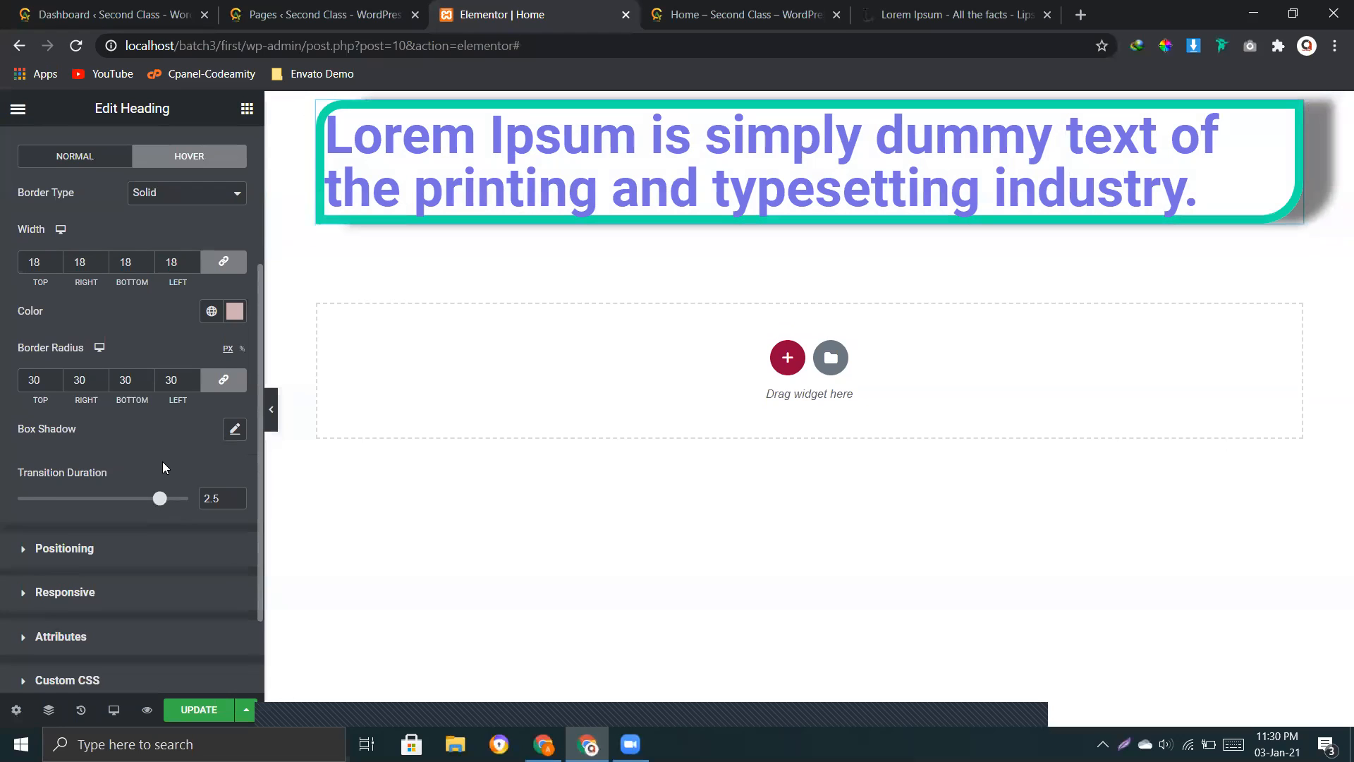
scroll(162, 461, "up", 2)
left_click(68, 265)
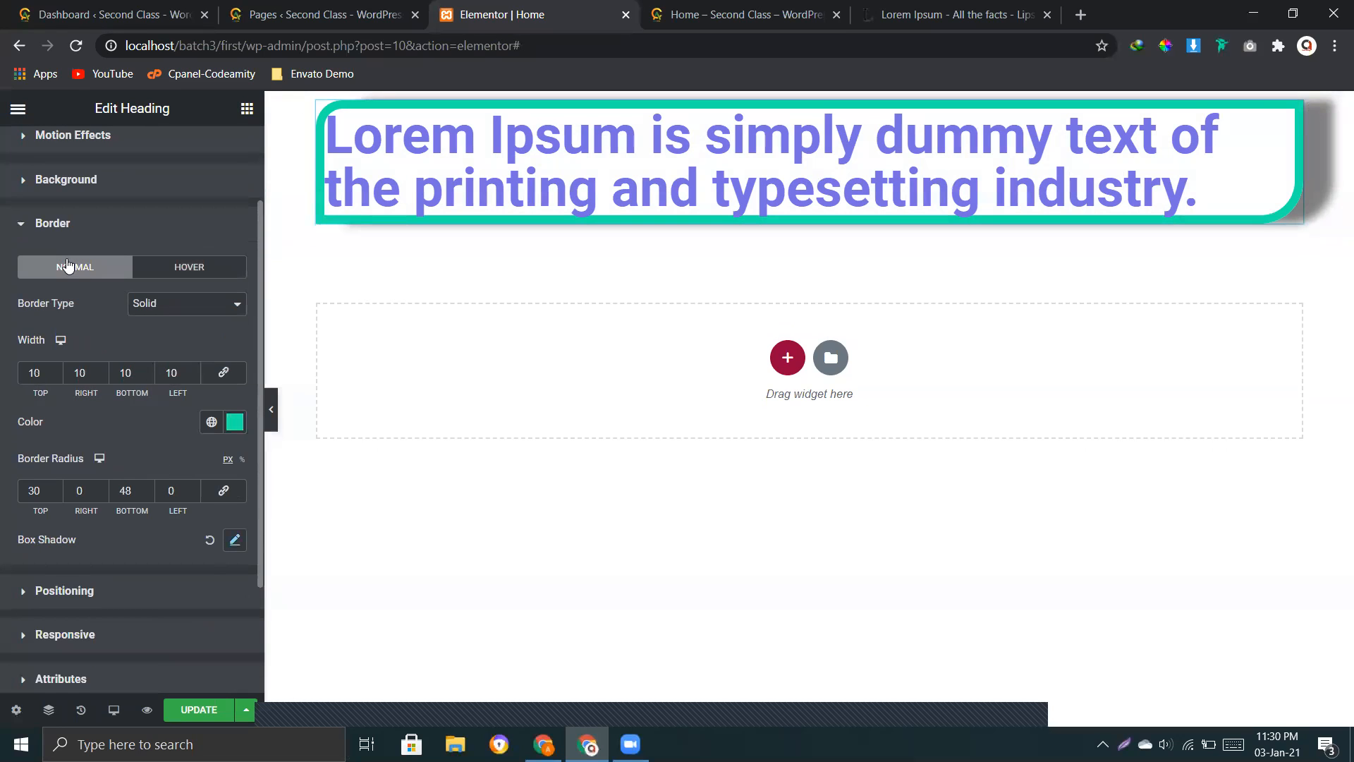
left_click(209, 540)
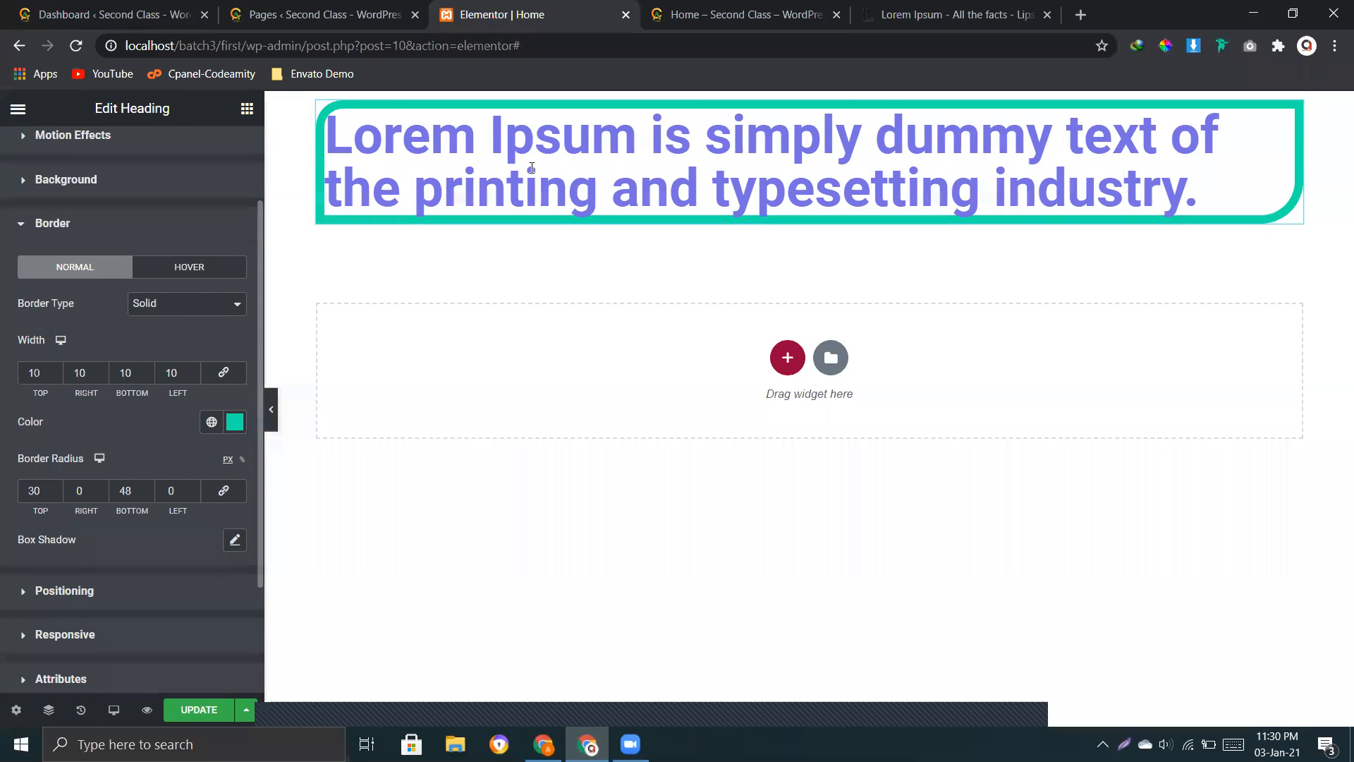
Step: Enable a box shadow on the heading's hover state and set the border transition duration to 2.7
left_click(189, 271)
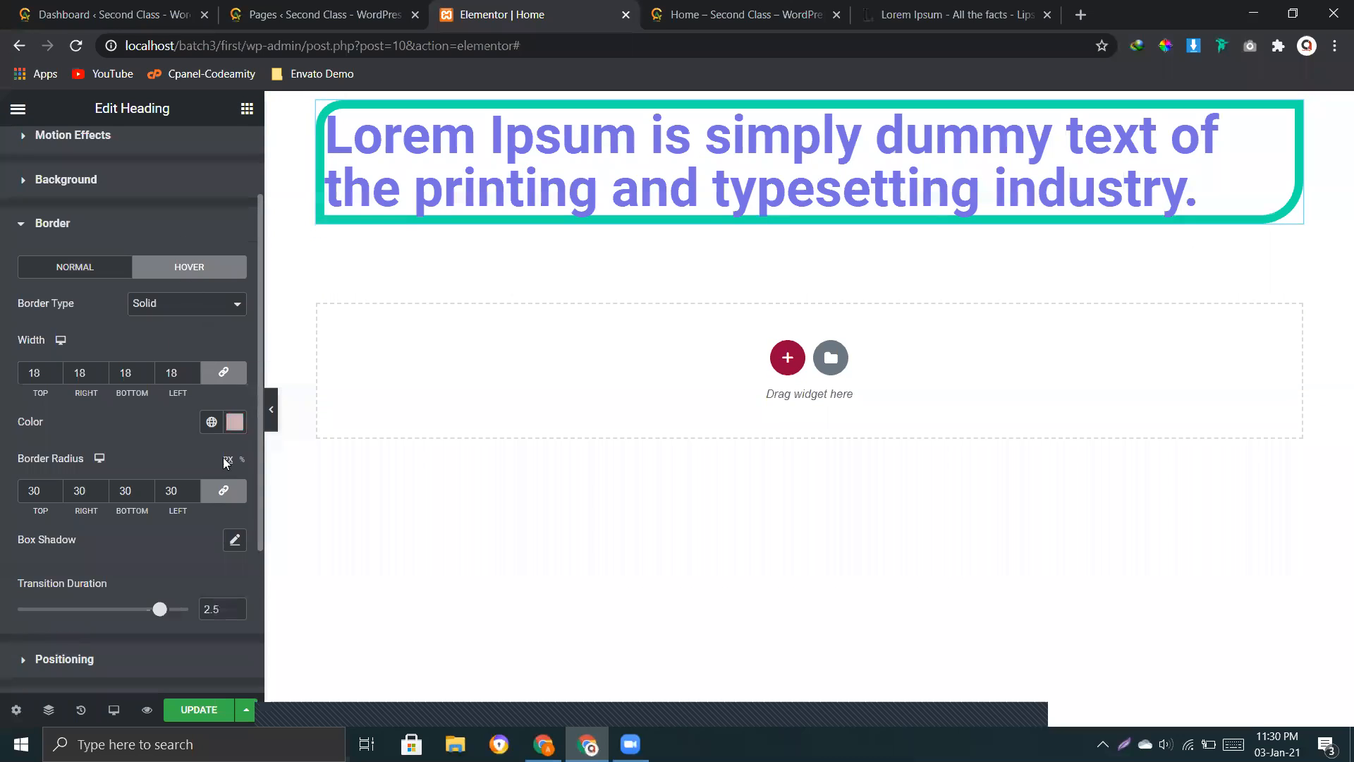
left_click(234, 541)
left_click(169, 549)
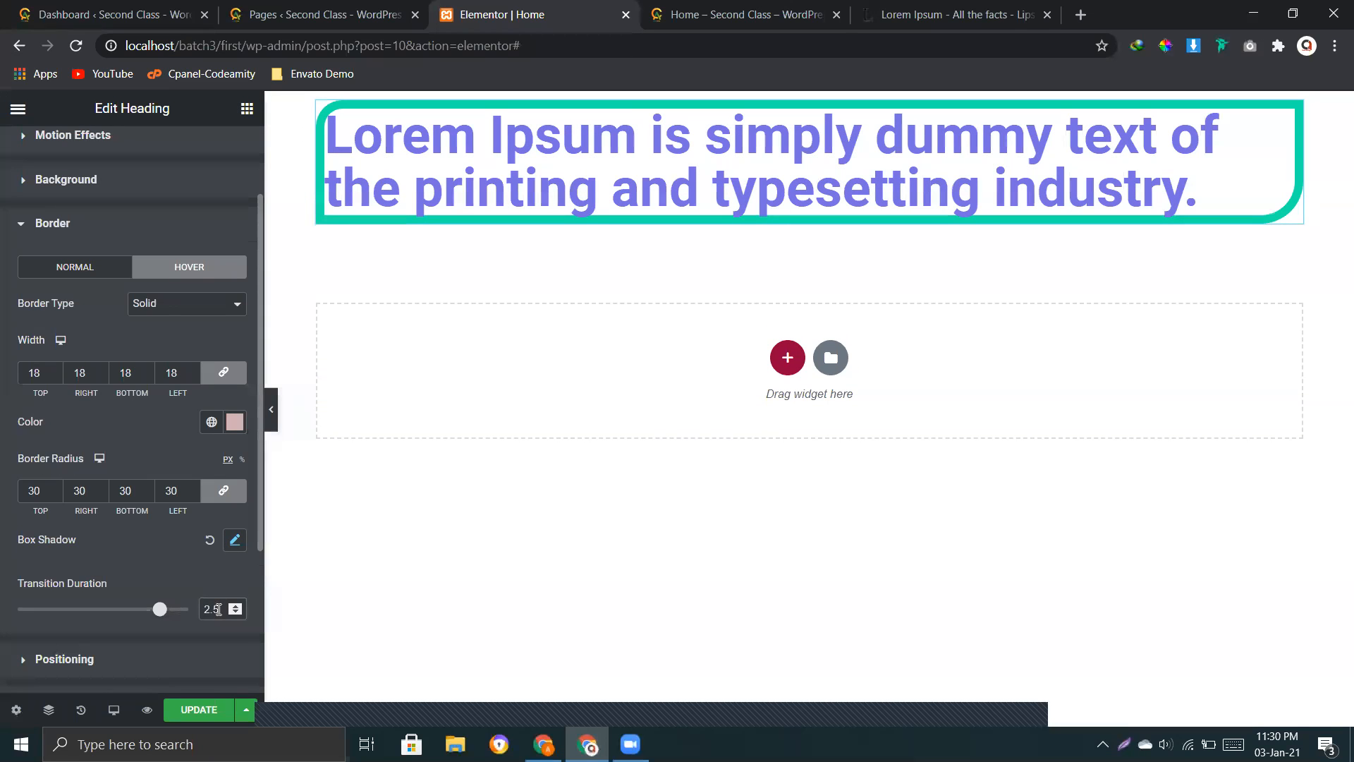
key("BackSpace")
left_click_drag(18, 611, 172, 612)
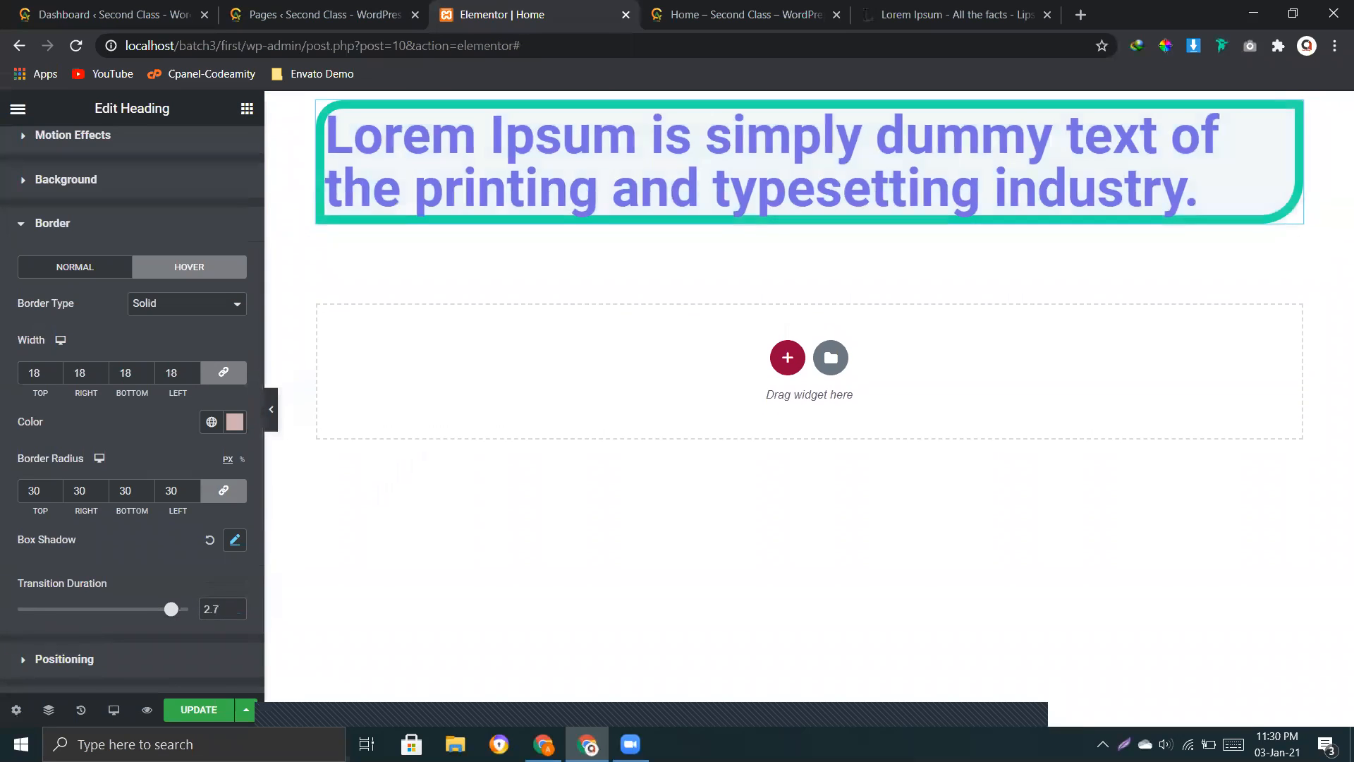
Step: Update the Home page, preview the heading's hover shadow and transition, and return to the Elementor editor
left_click(192, 713)
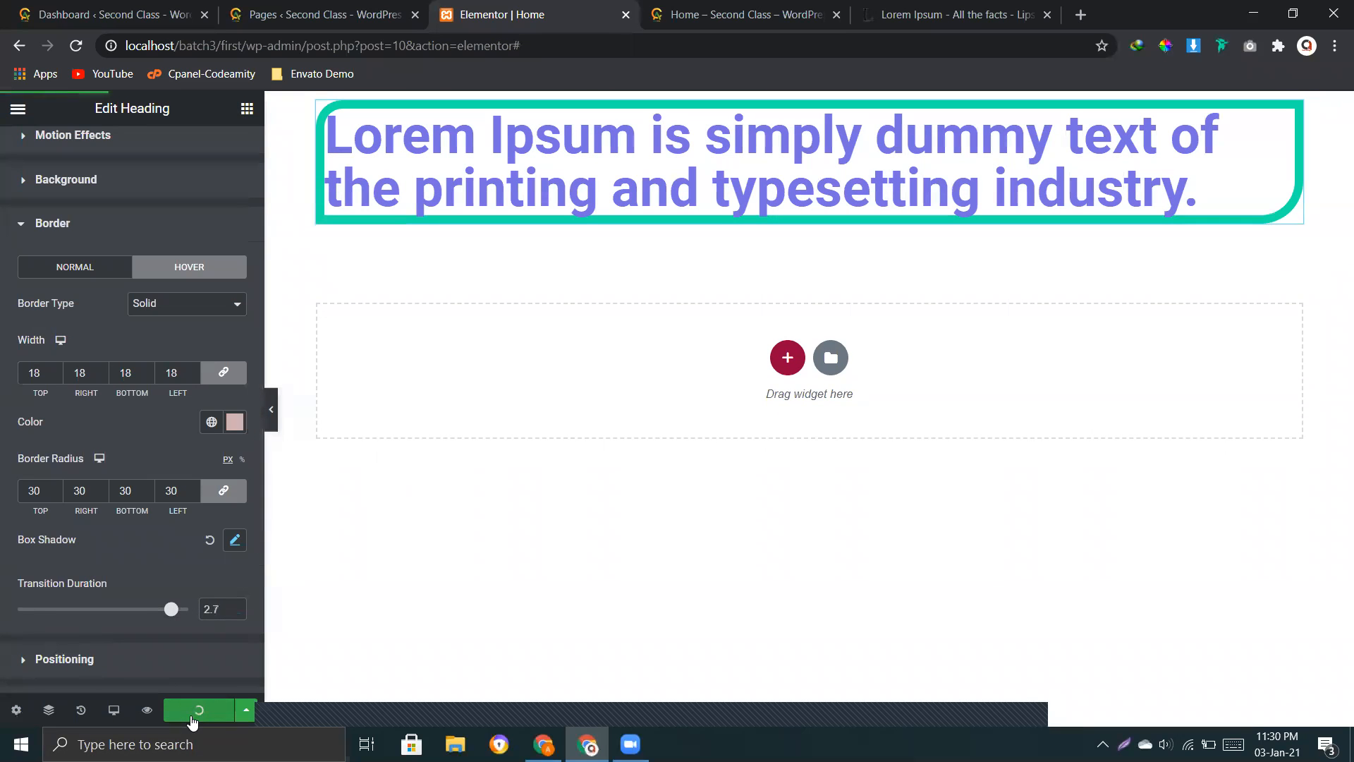
left_click(146, 710)
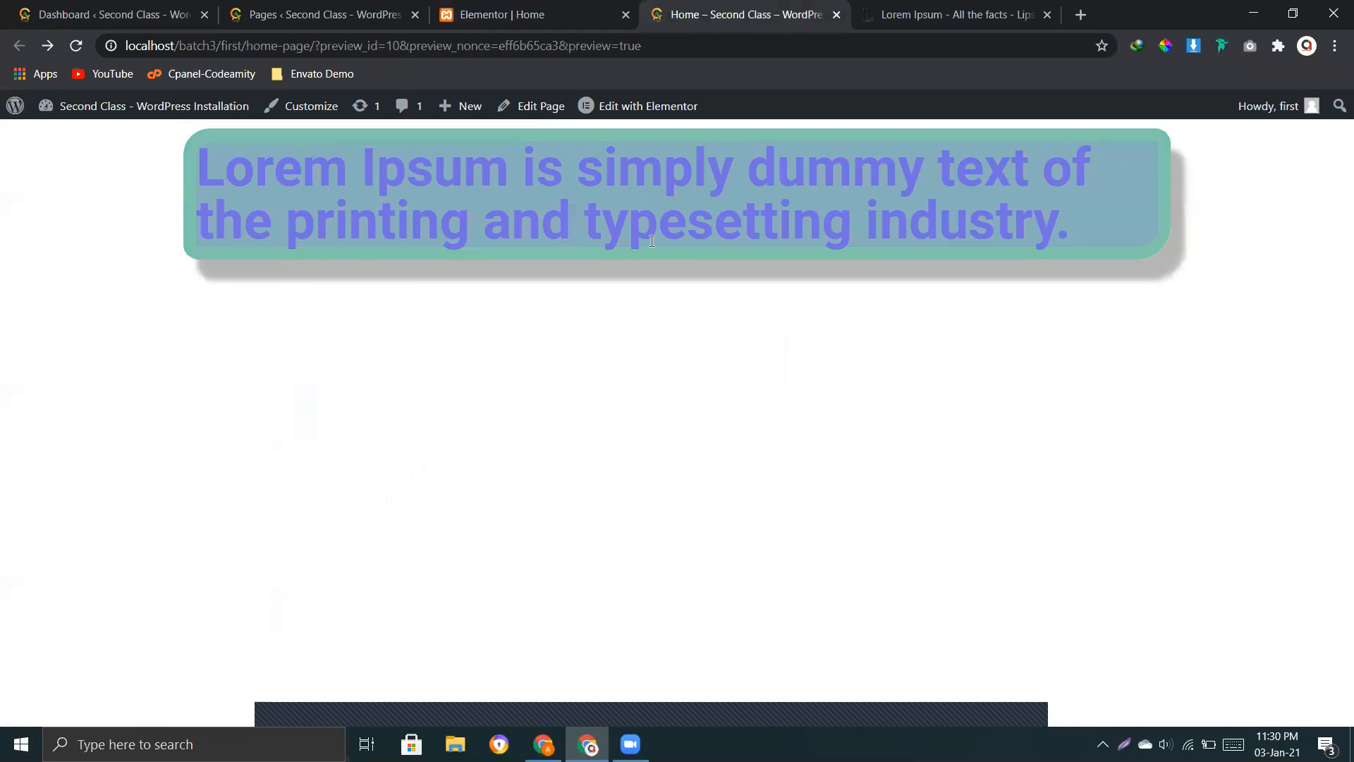
left_click(477, 17)
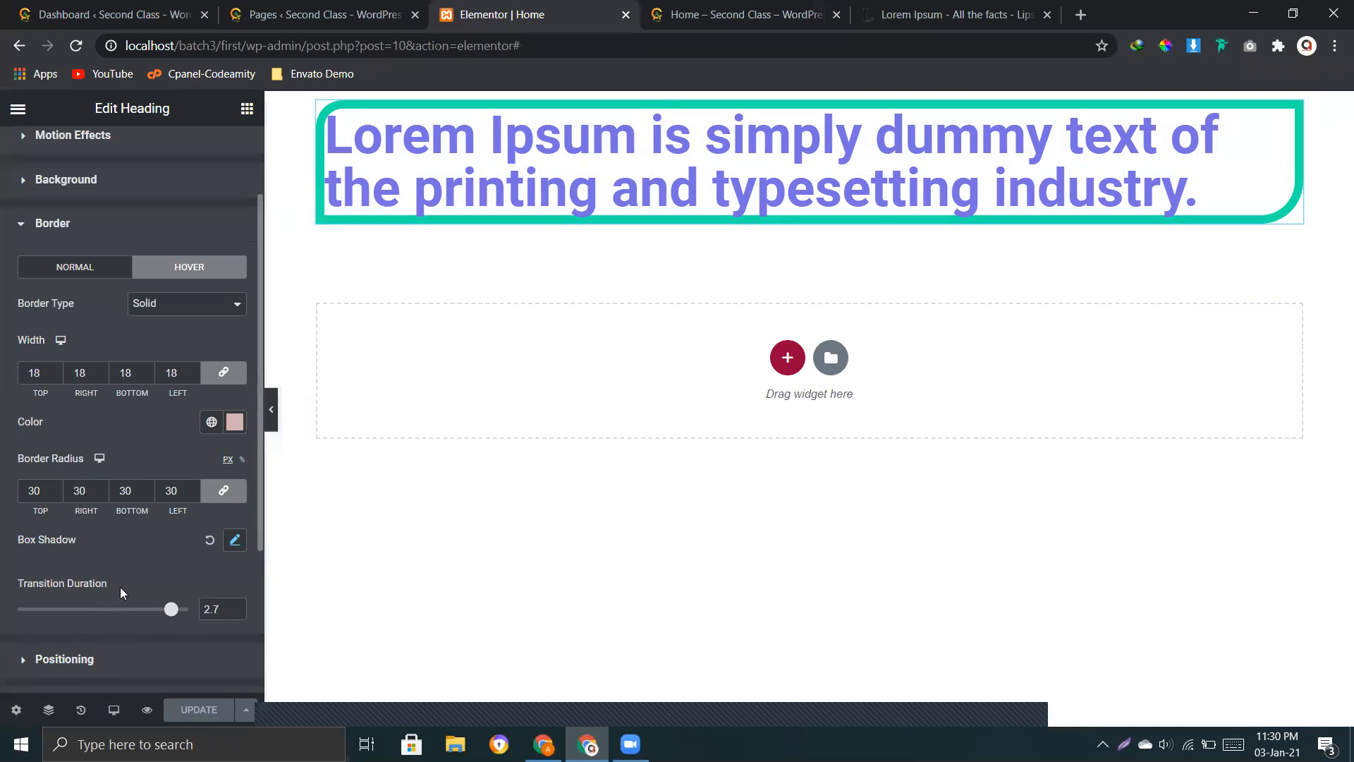
Step: Clear the heading's hover transition duration and open its positioning settings
scroll(73, 582, "down", 3)
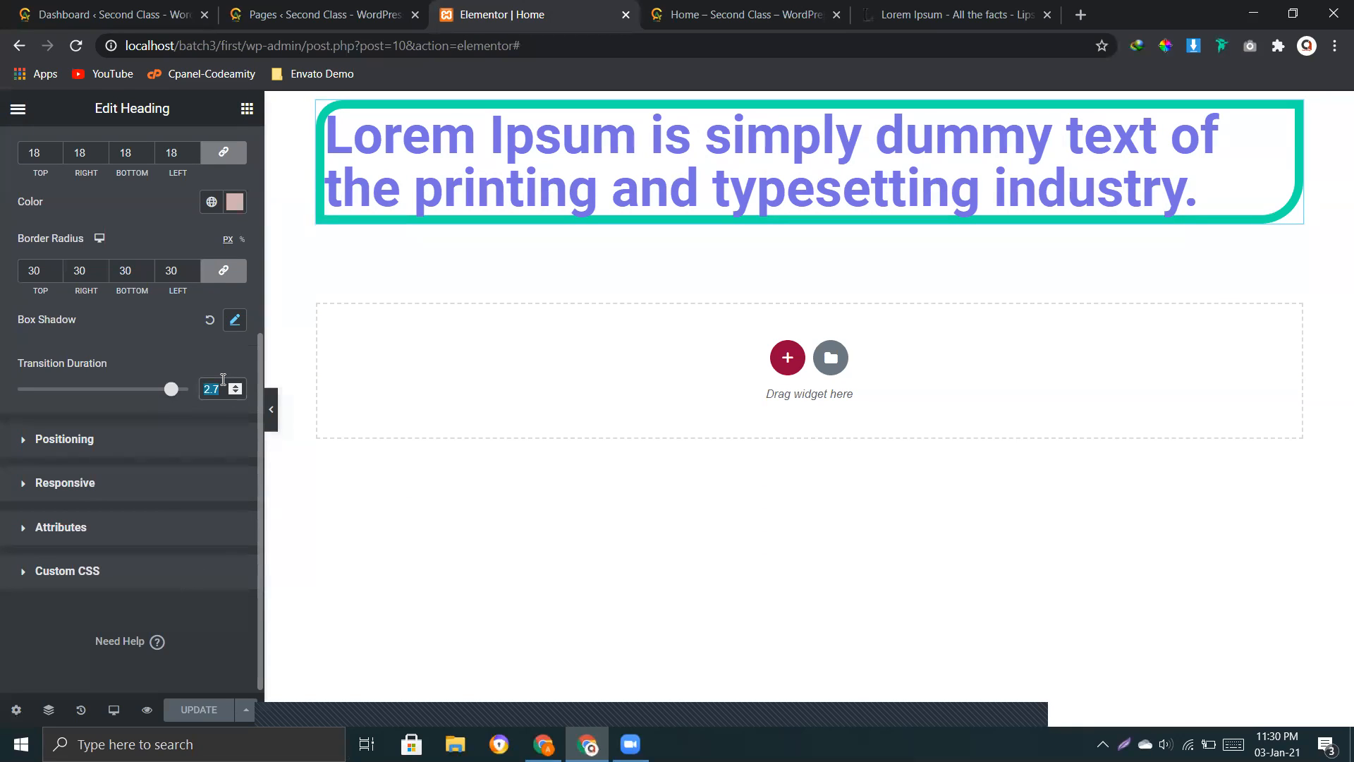
key("BackSpace")
left_click(81, 446)
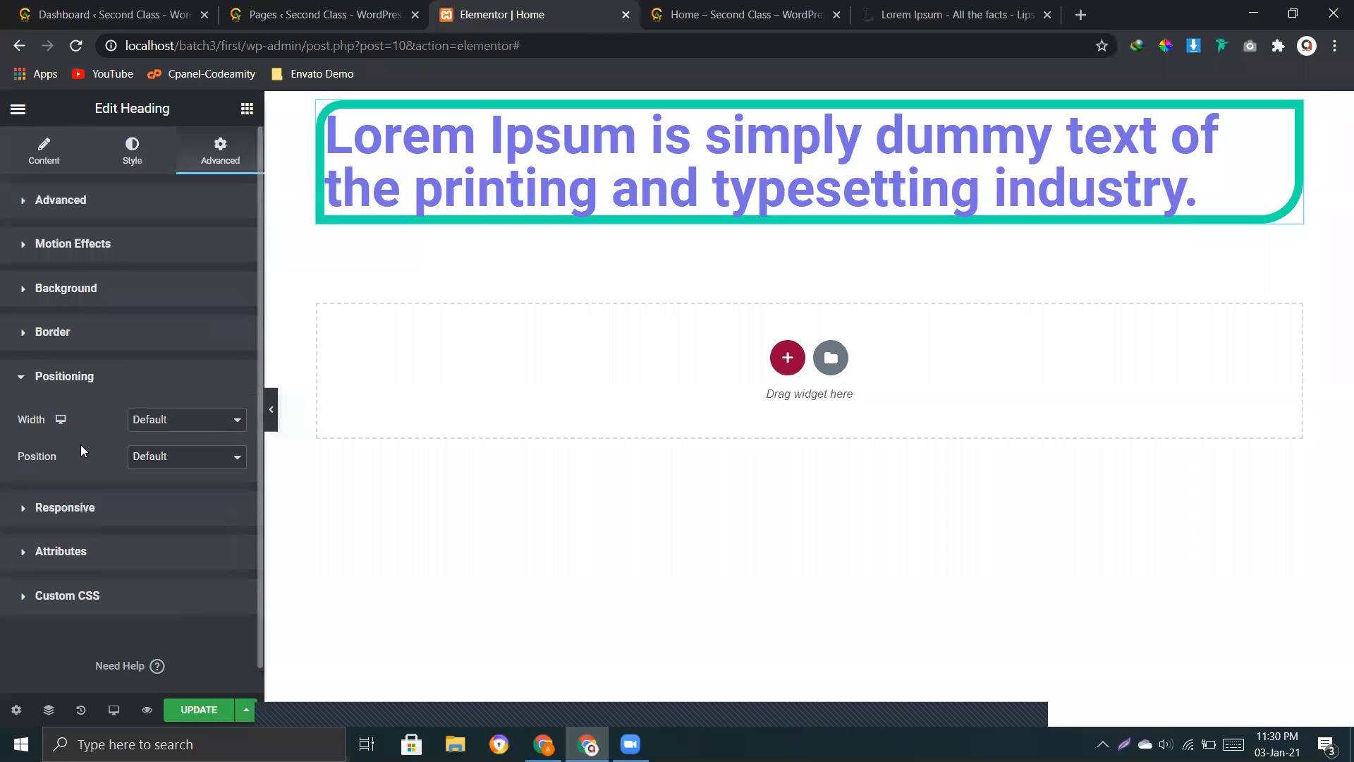
Step: Try the Full Width (100%) option with end and start vertical alignment, followed by the Inline (auto) width, on the heading
left_click(150, 427)
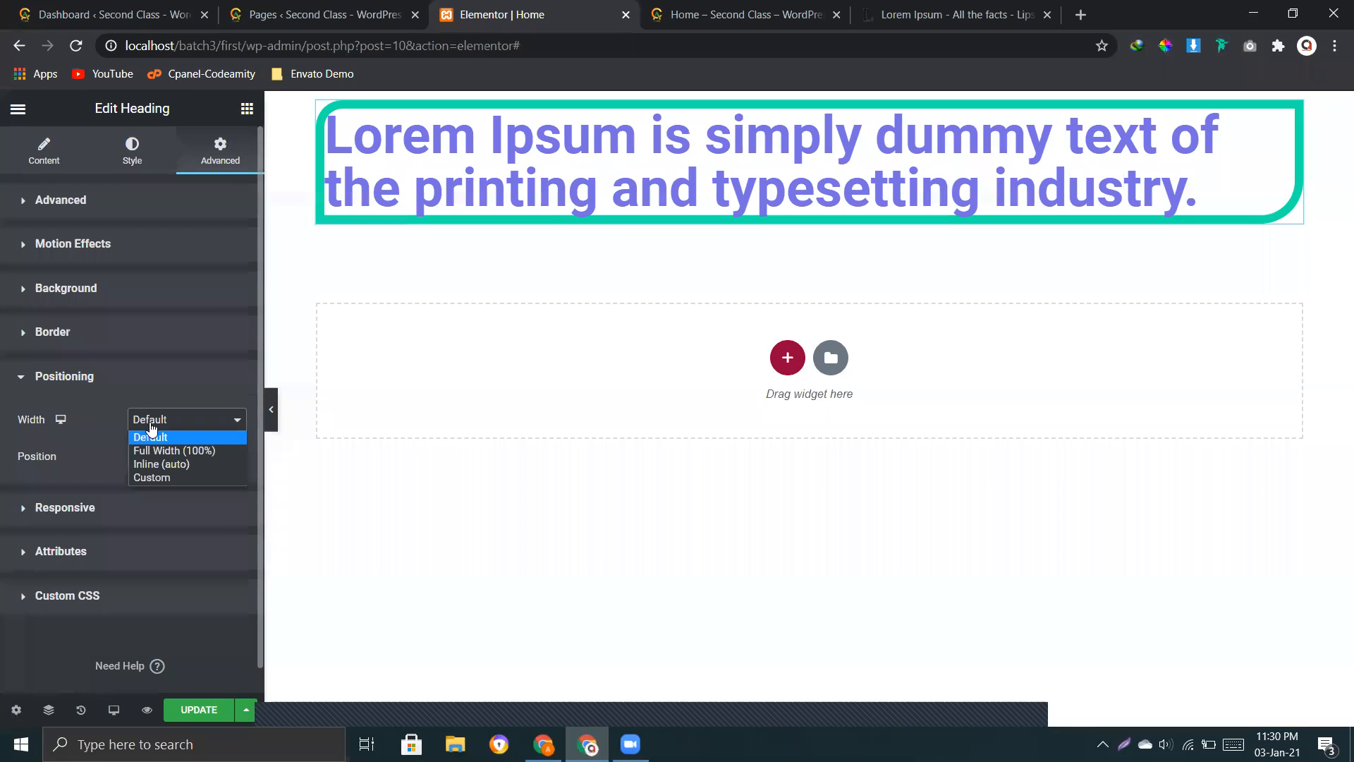
left_click(169, 450)
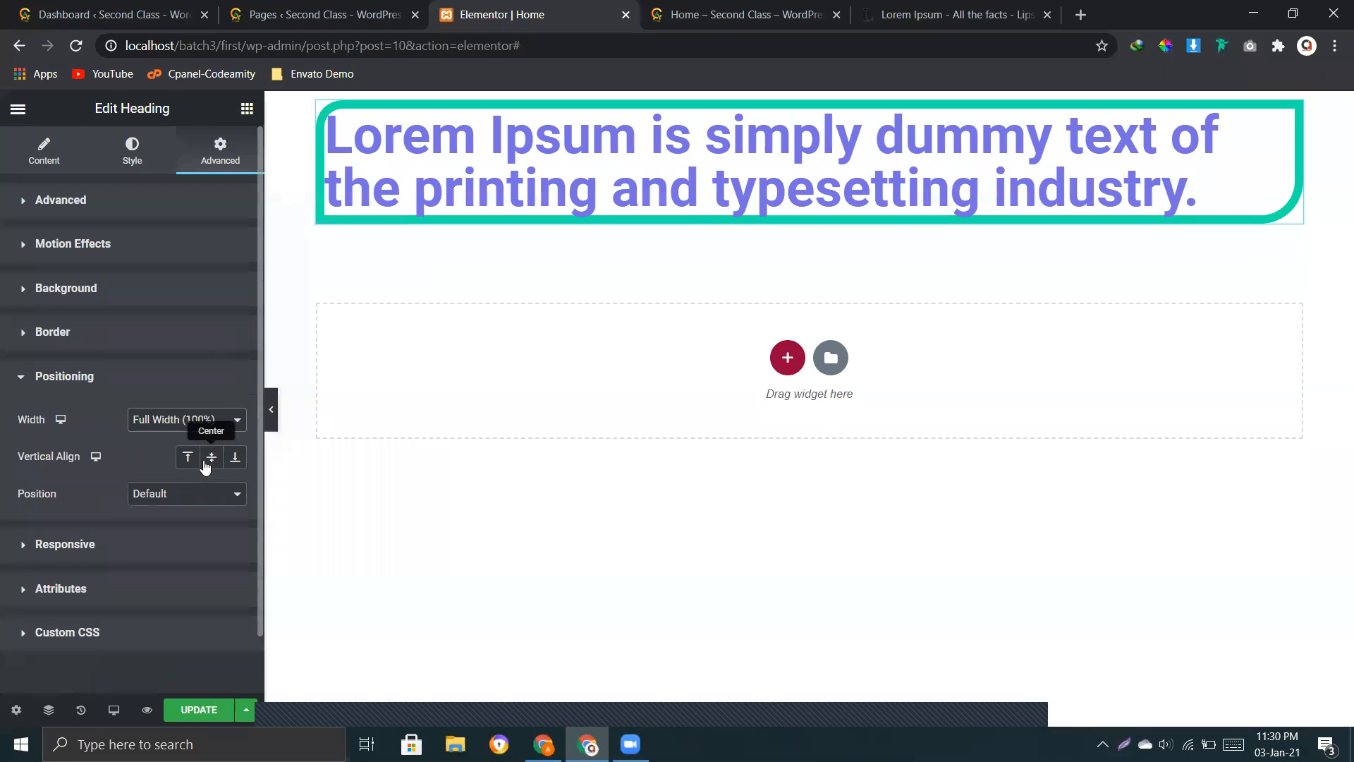
left_click(235, 457)
left_click(182, 458)
left_click(159, 420)
left_click(158, 464)
Step: Give the heading a custom width of 946 px
left_click(186, 430)
left_click(163, 474)
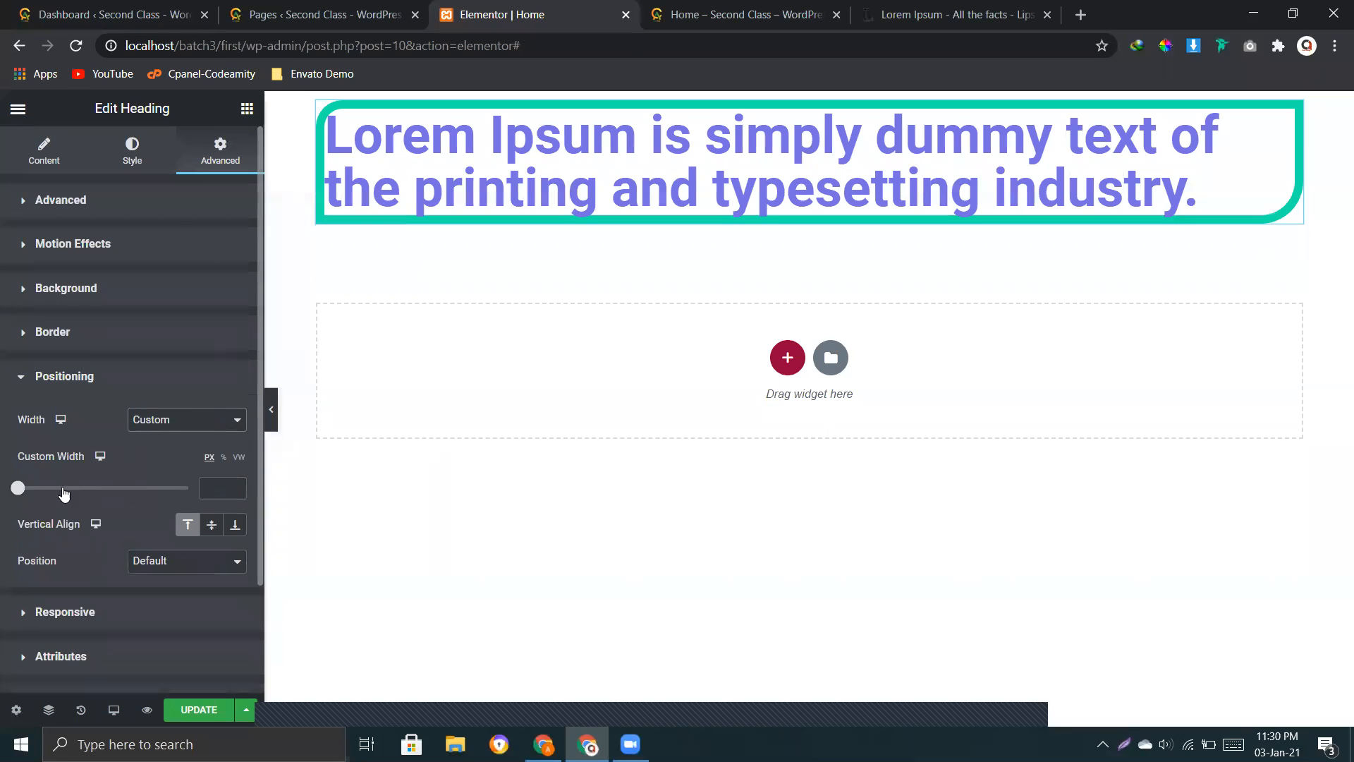
left_click_drag(19, 491, 187, 506)
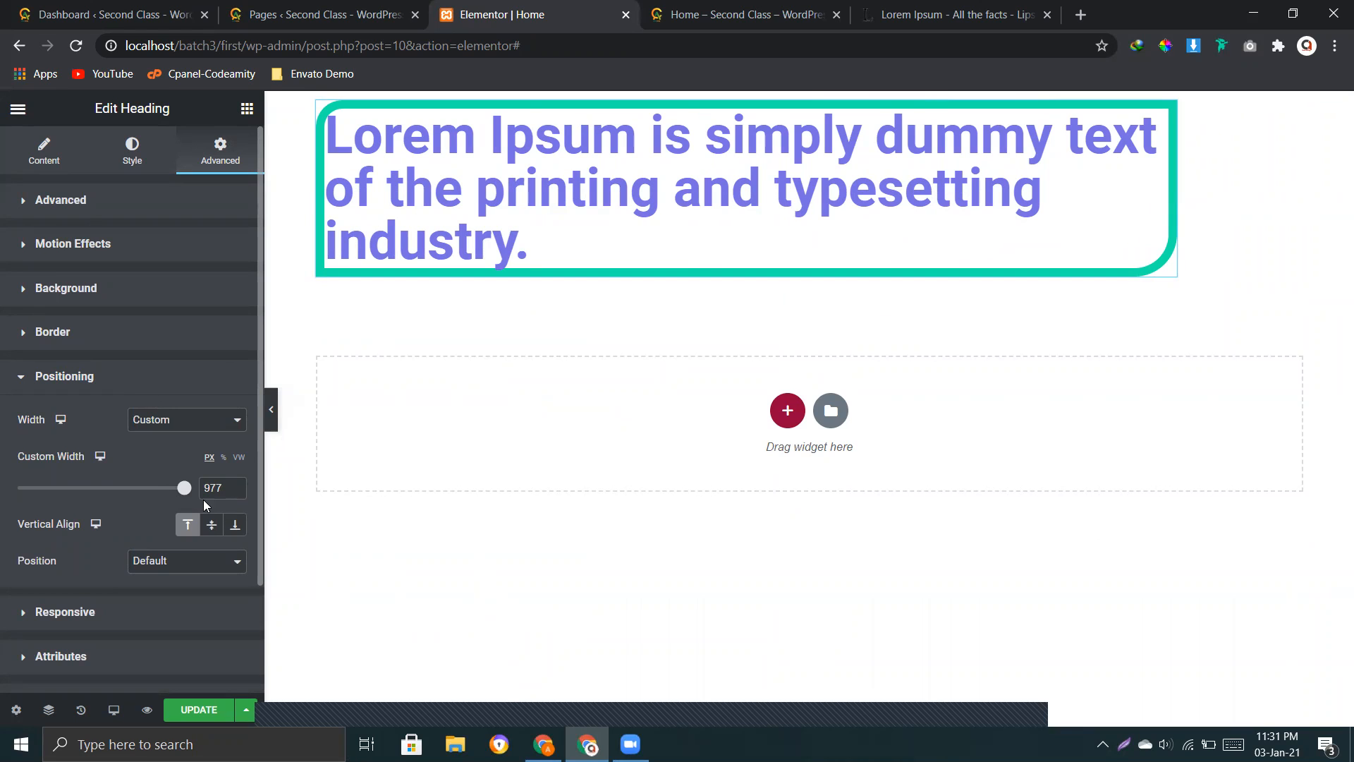
mouse_move(185, 488)
left_mouse_down()
mouse_move(45, 488)
mouse_move(187, 488)
left_mouse_up()
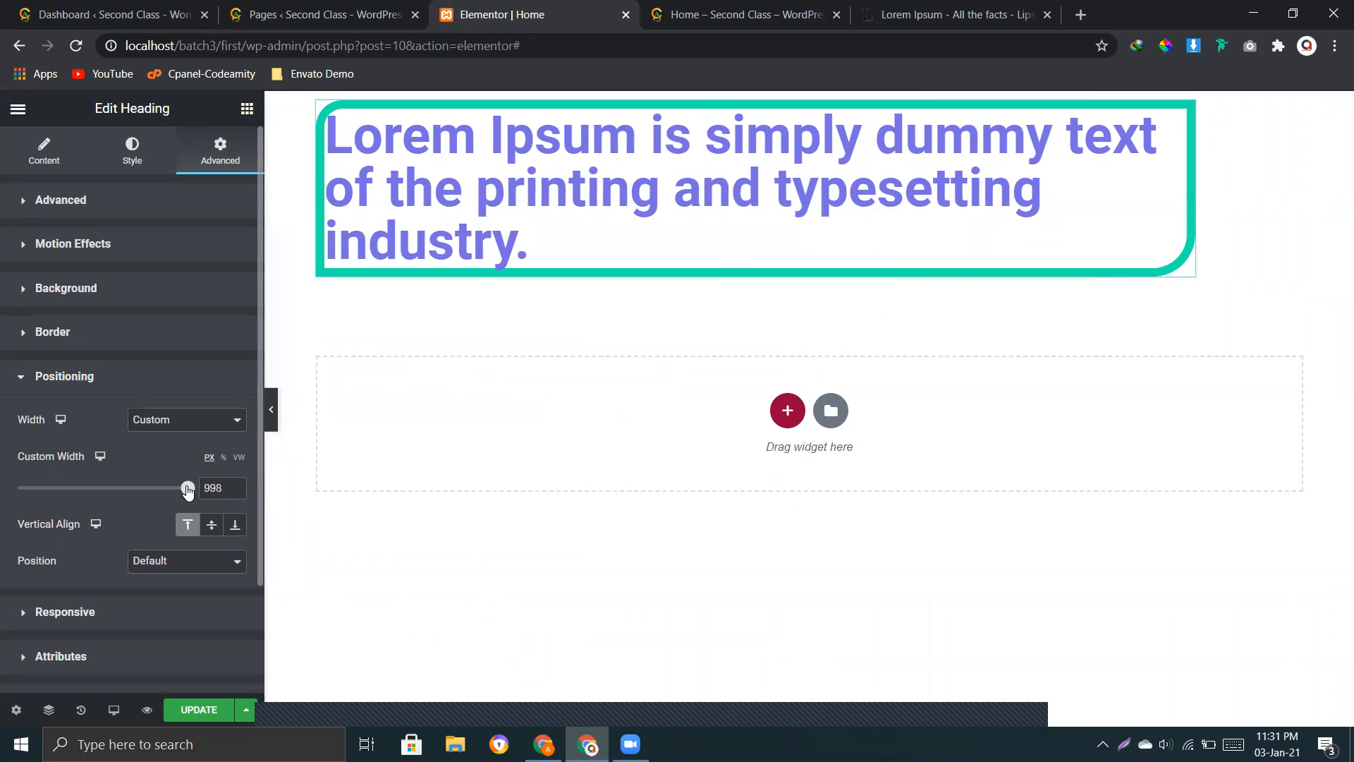
mouse_move(186, 488)
left_mouse_down()
mouse_move(135, 493)
mouse_move(179, 491)
left_mouse_up()
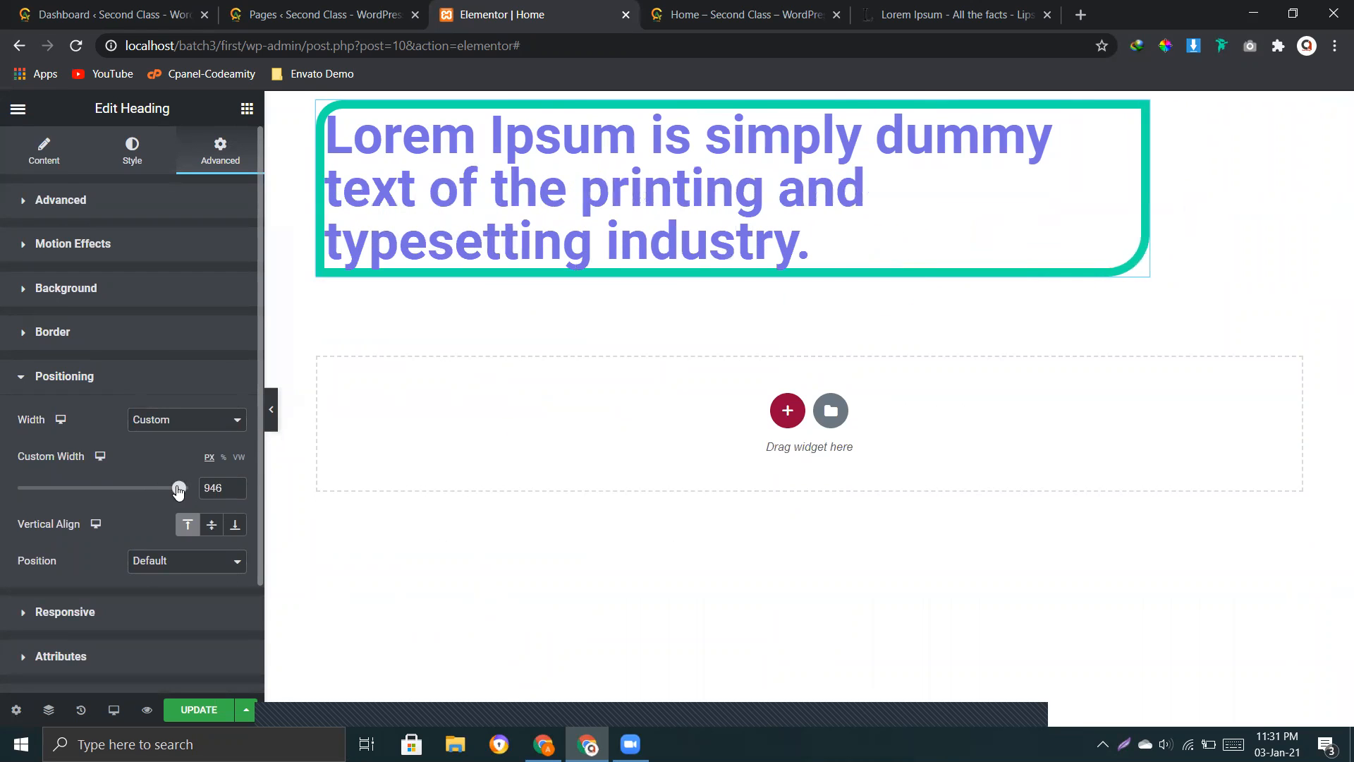
Step: Try center, end and start vertical alignment and a narrower custom width on the heading, and restore the Default width
left_click(211, 525)
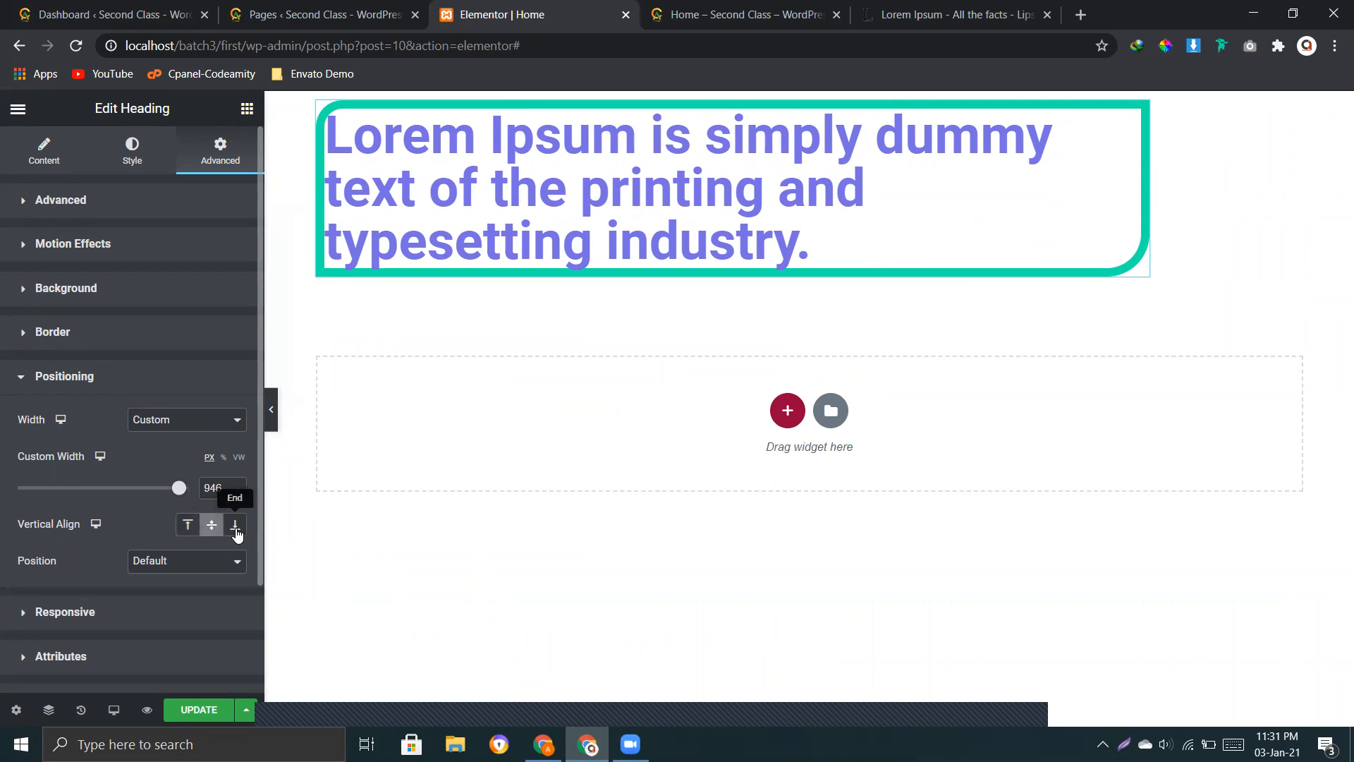
left_click(234, 525)
left_click(188, 525)
mouse_move(179, 487)
left_mouse_down()
mouse_move(40, 488)
mouse_move(153, 488)
left_mouse_up()
left_click(170, 420)
left_click(177, 440)
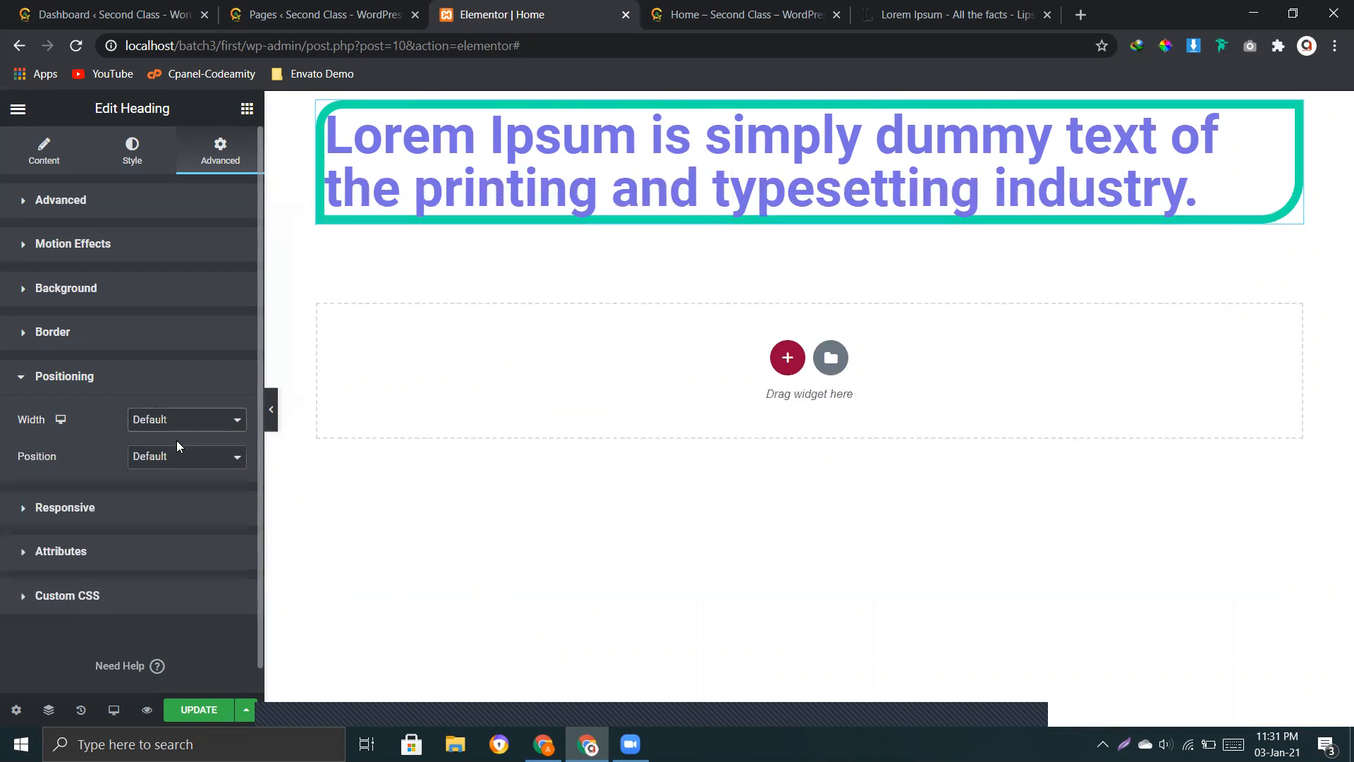
Step: Compare the Full Width (100%) and Inline (auto) widths on the heading and return it to Default
left_click(180, 425)
left_click(177, 445)
left_click(179, 427)
left_click(159, 463)
left_click(199, 426)
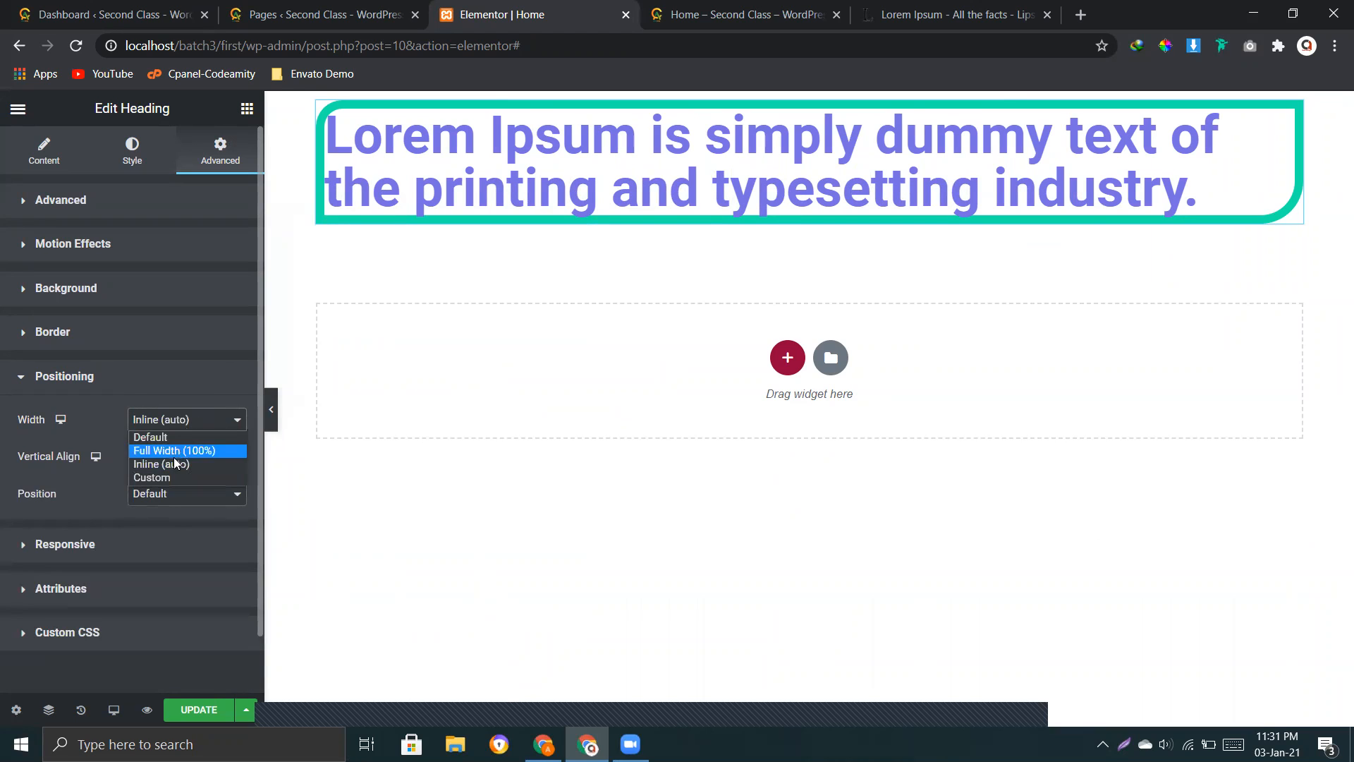
left_click(172, 434)
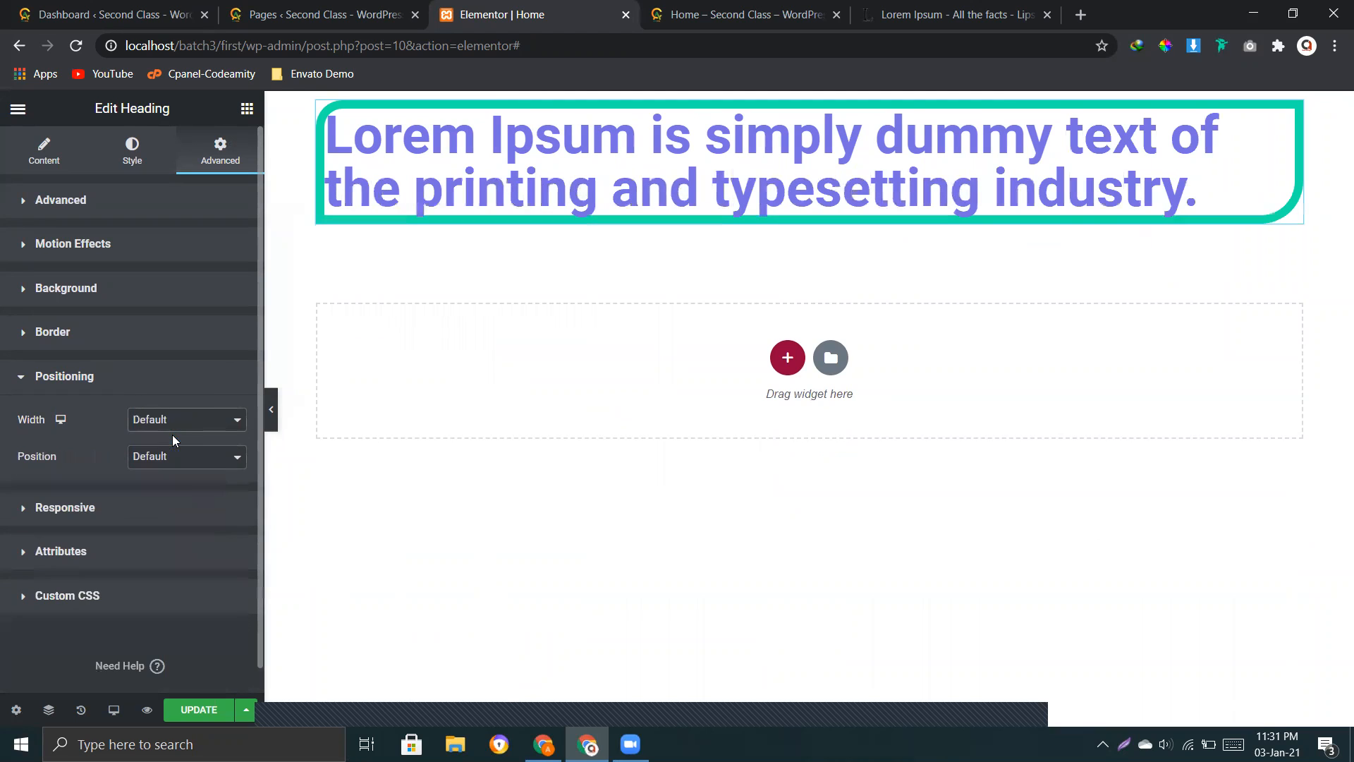
Step: Change the heading's position to Absolute and review the width and position options
left_click(159, 458)
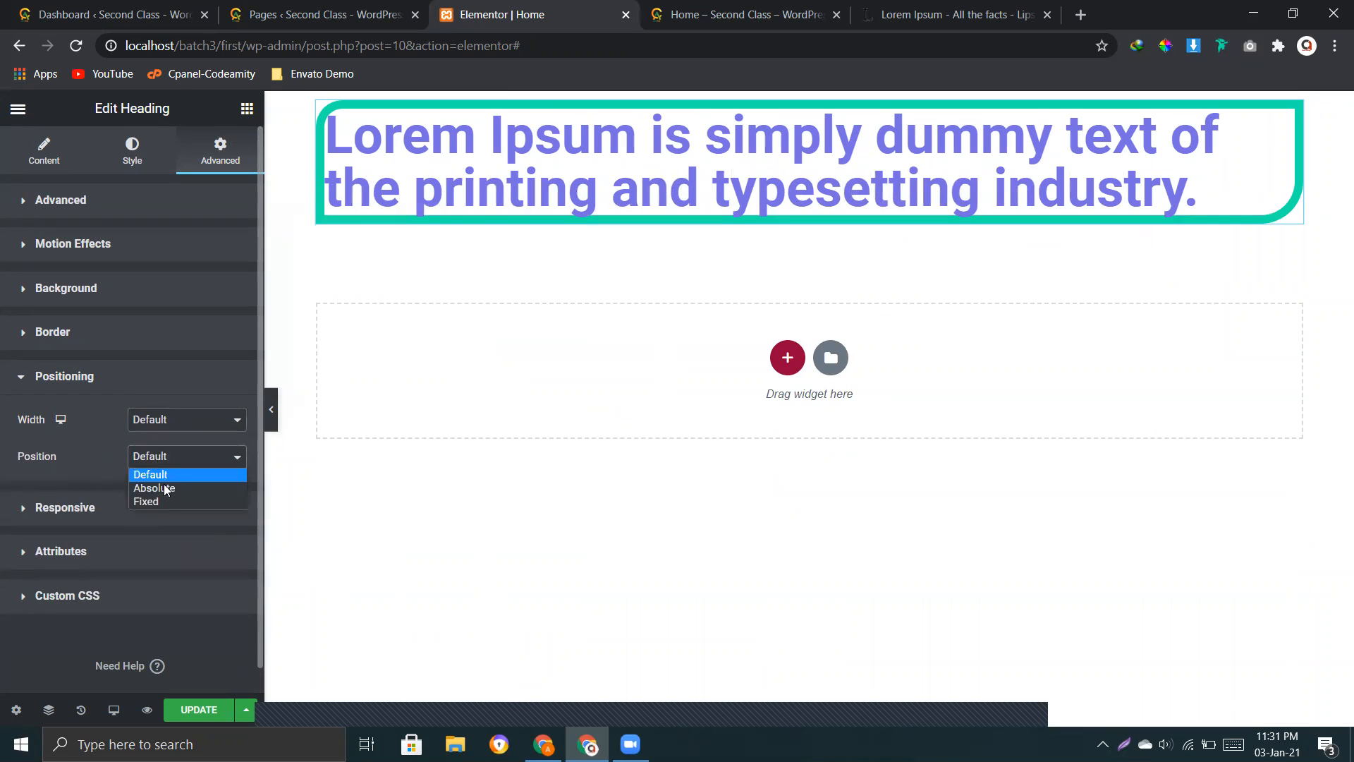
left_click(162, 489)
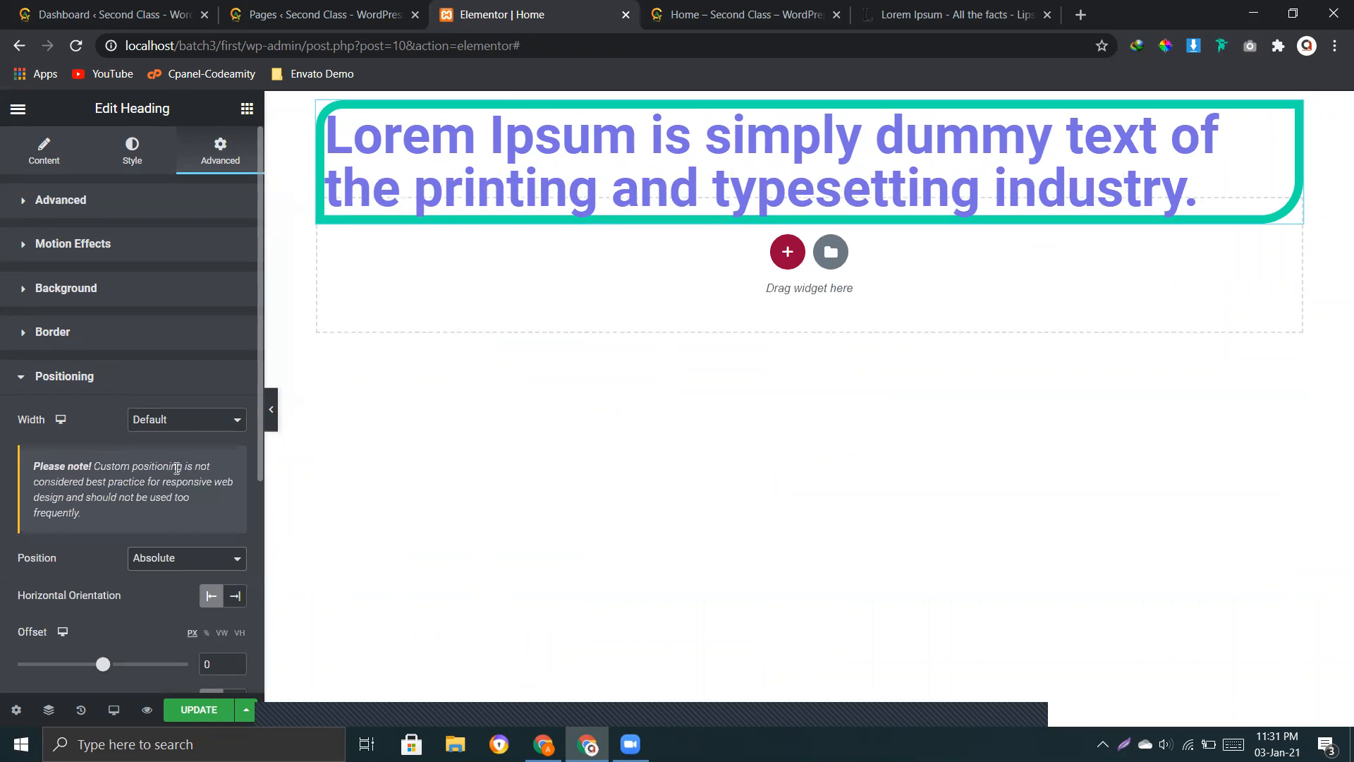
left_click(172, 428)
left_click(172, 432)
left_click(148, 559)
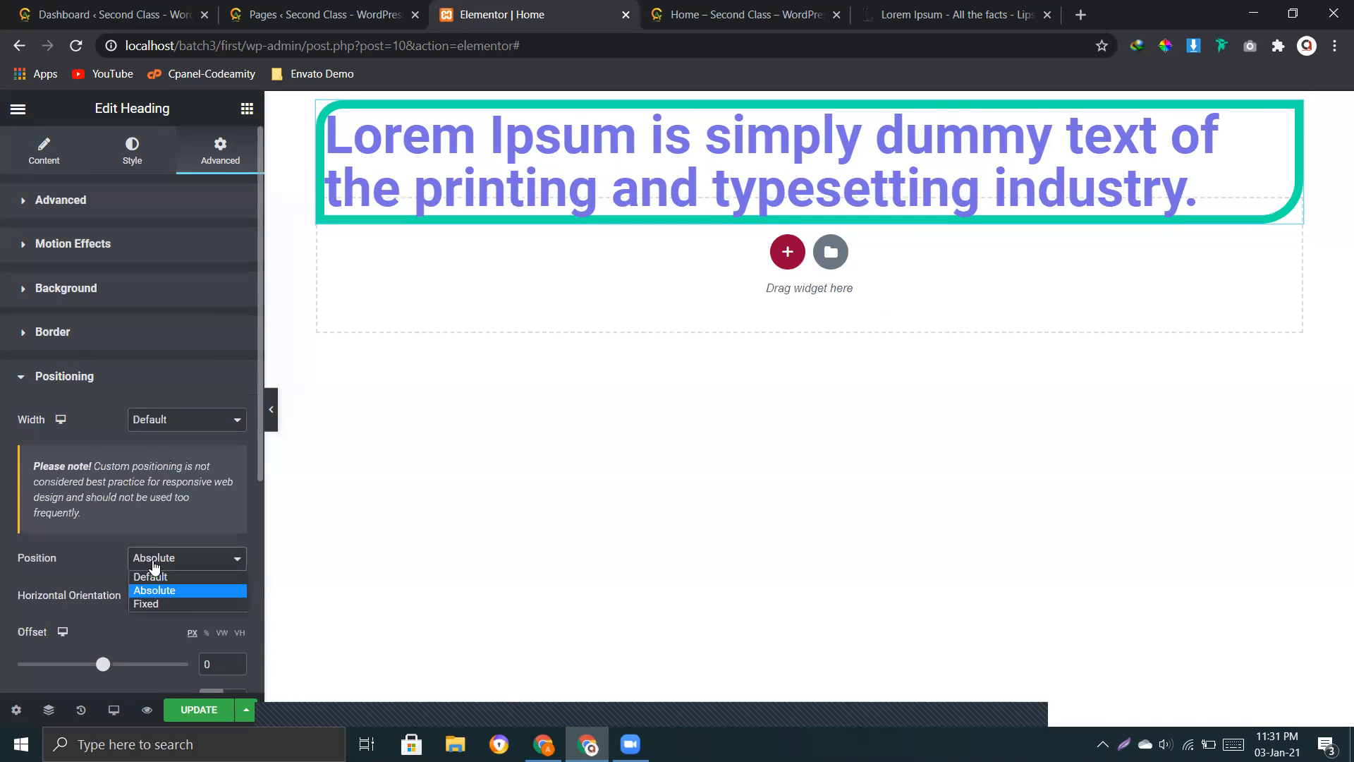
left_click(80, 558)
Step: Offset the absolutely positioned heading by -21 px horizontally and 186 px vertically, using left and top orientation
scroll(100, 575, "down", 2)
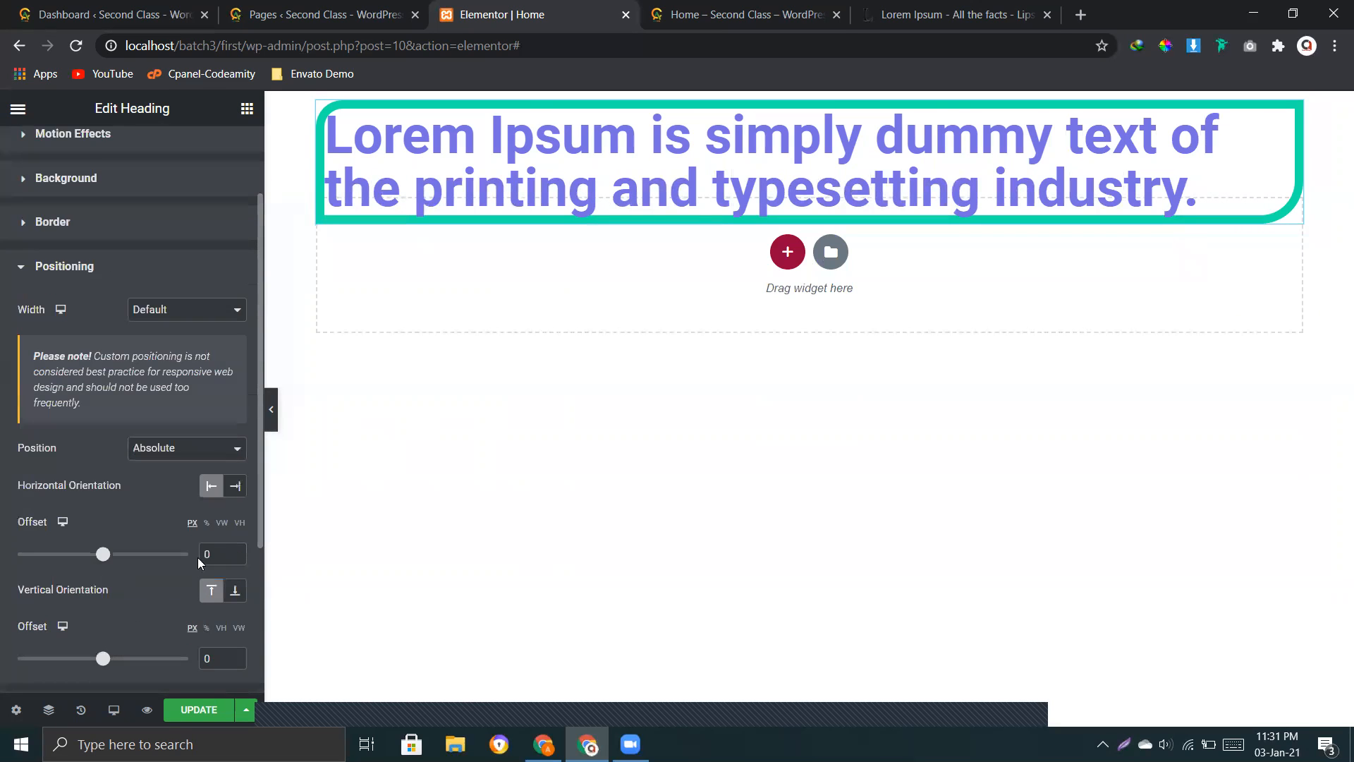
left_click(228, 496)
left_click(211, 485)
mouse_move(105, 554)
left_mouse_down()
mouse_move(132, 558)
mouse_move(100, 558)
left_mouse_up()
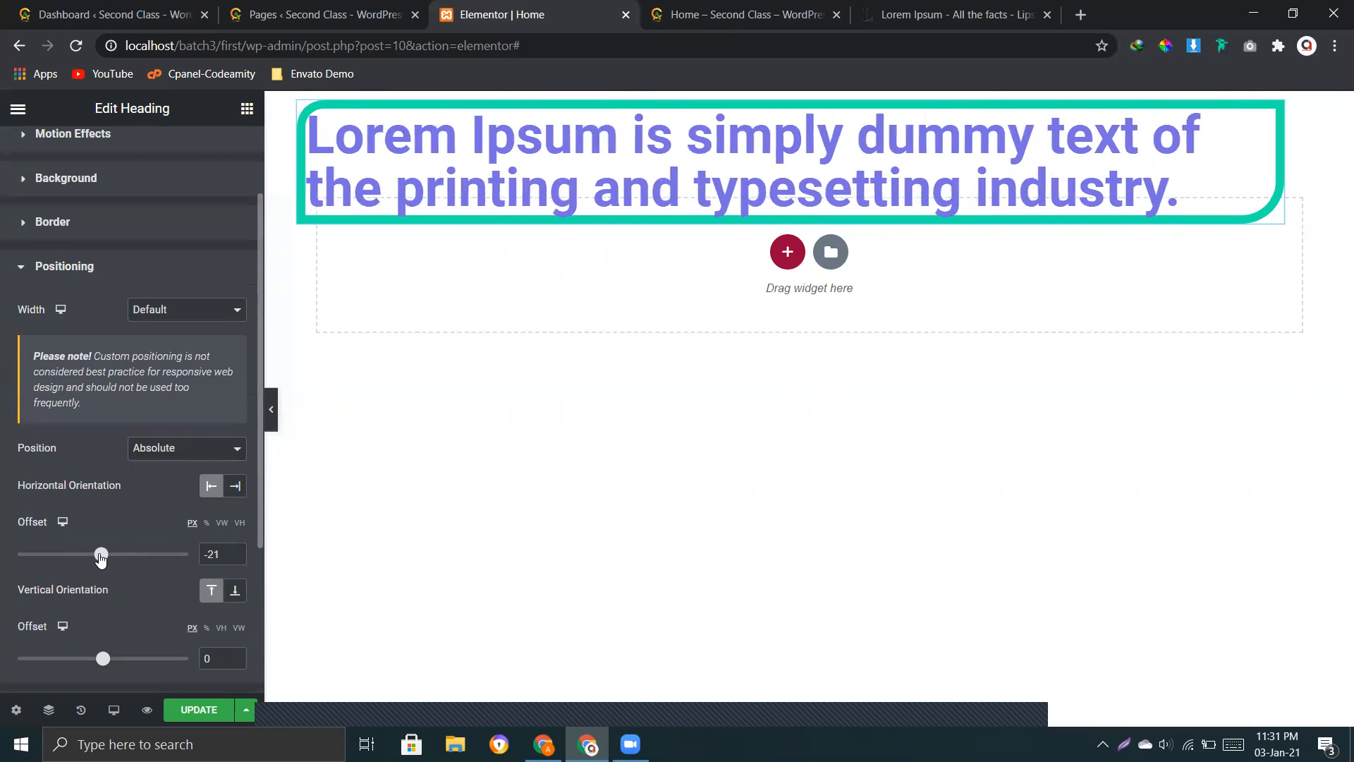
mouse_move(106, 663)
left_mouse_down()
mouse_move(79, 659)
mouse_move(122, 661)
left_mouse_up()
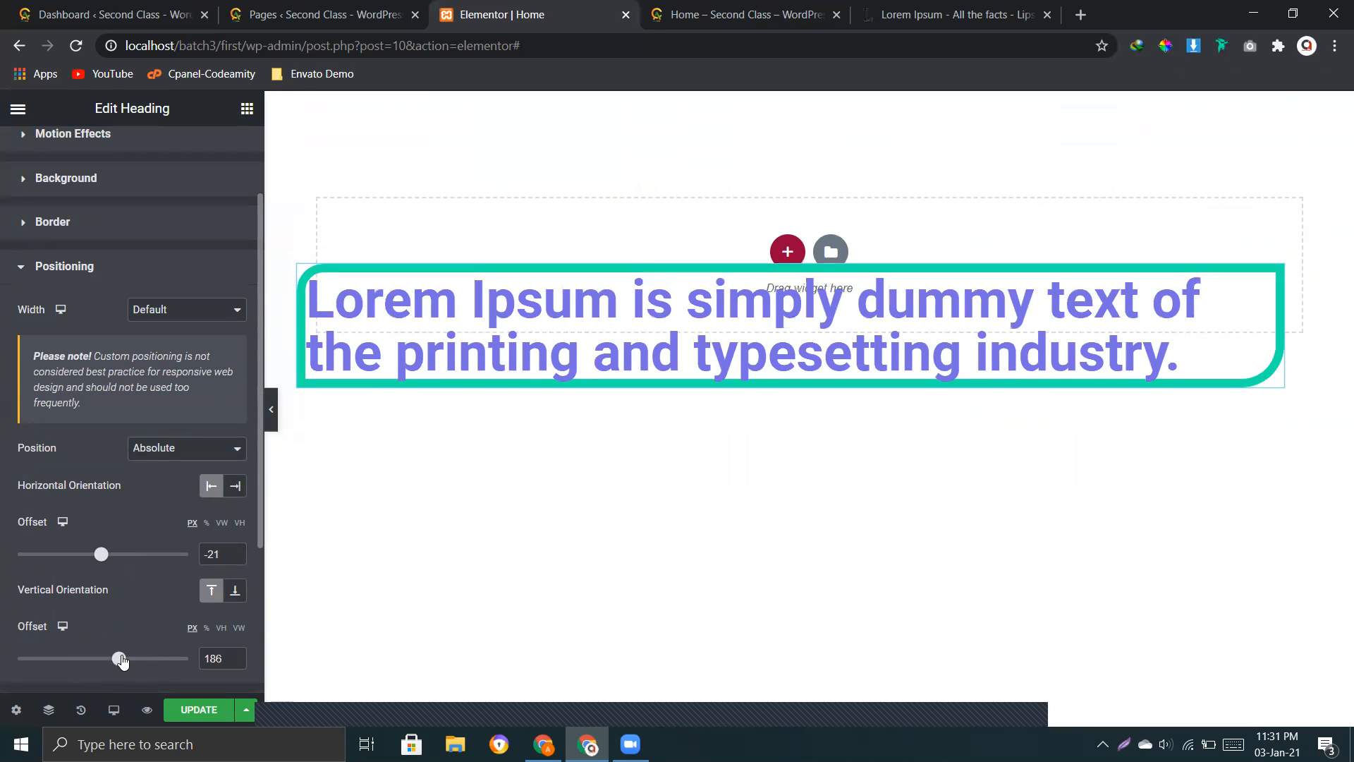
Step: Restore the heading's position to Default
left_click(167, 454)
left_click(167, 455)
left_click(167, 454)
left_click(160, 467)
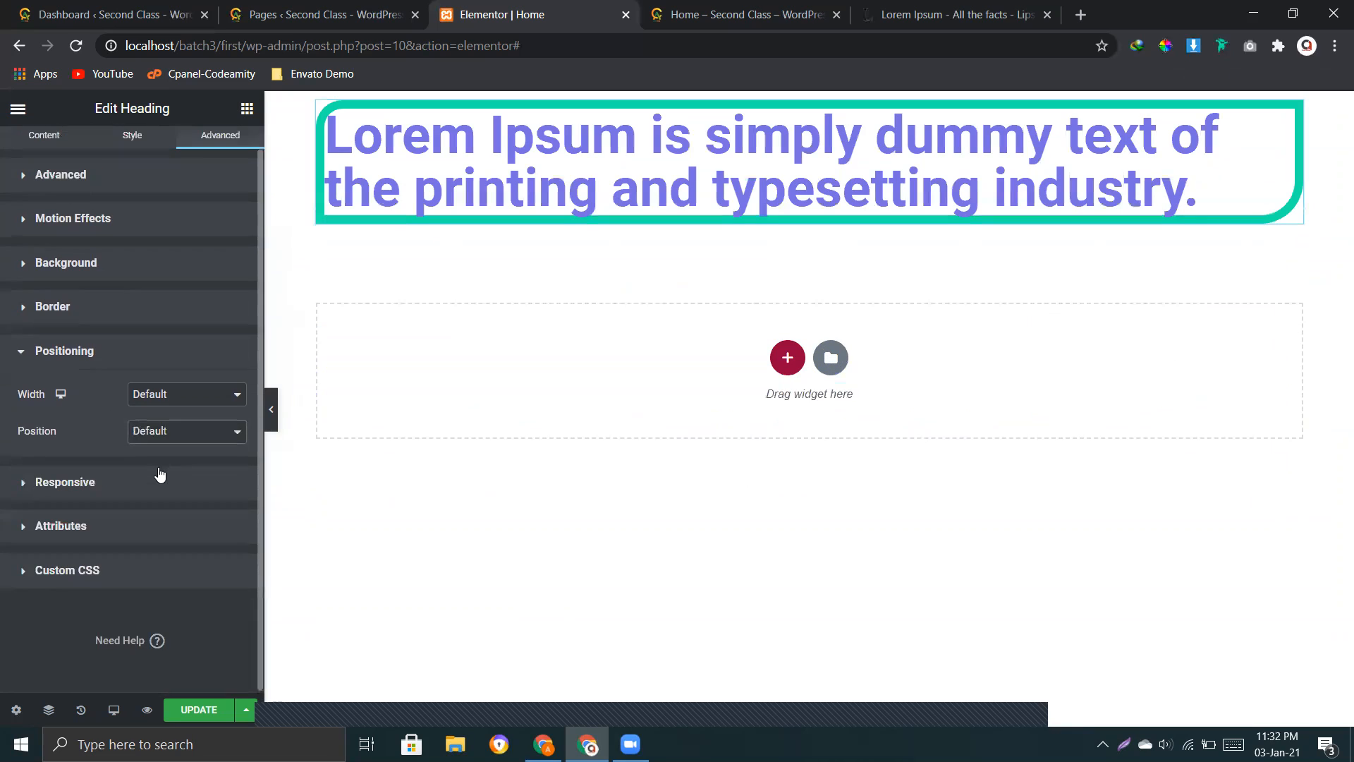
Step: Hide the heading on desktop in its responsive visibility settings
left_click(94, 487)
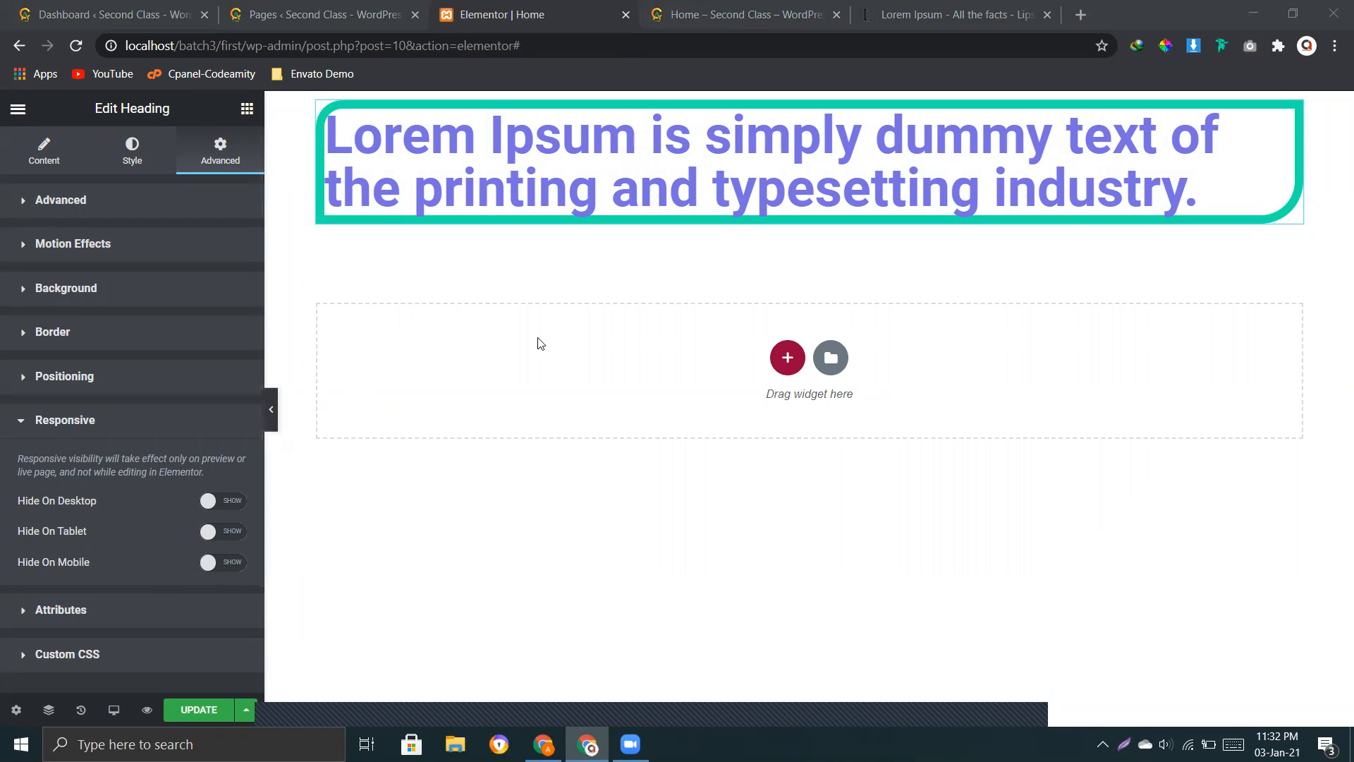
left_click(211, 502)
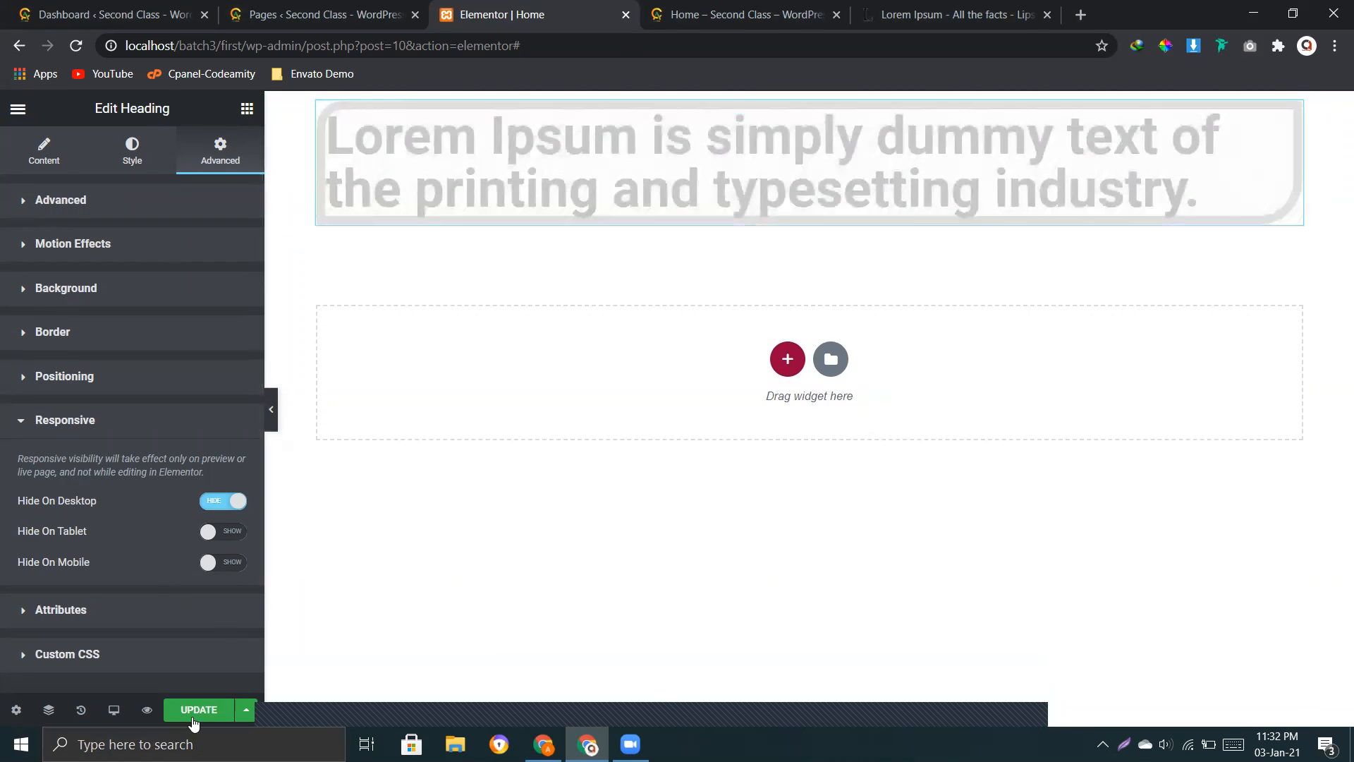
Step: Update the page with the heading hidden on desktop and preview it on the live Home page
left_click(195, 713)
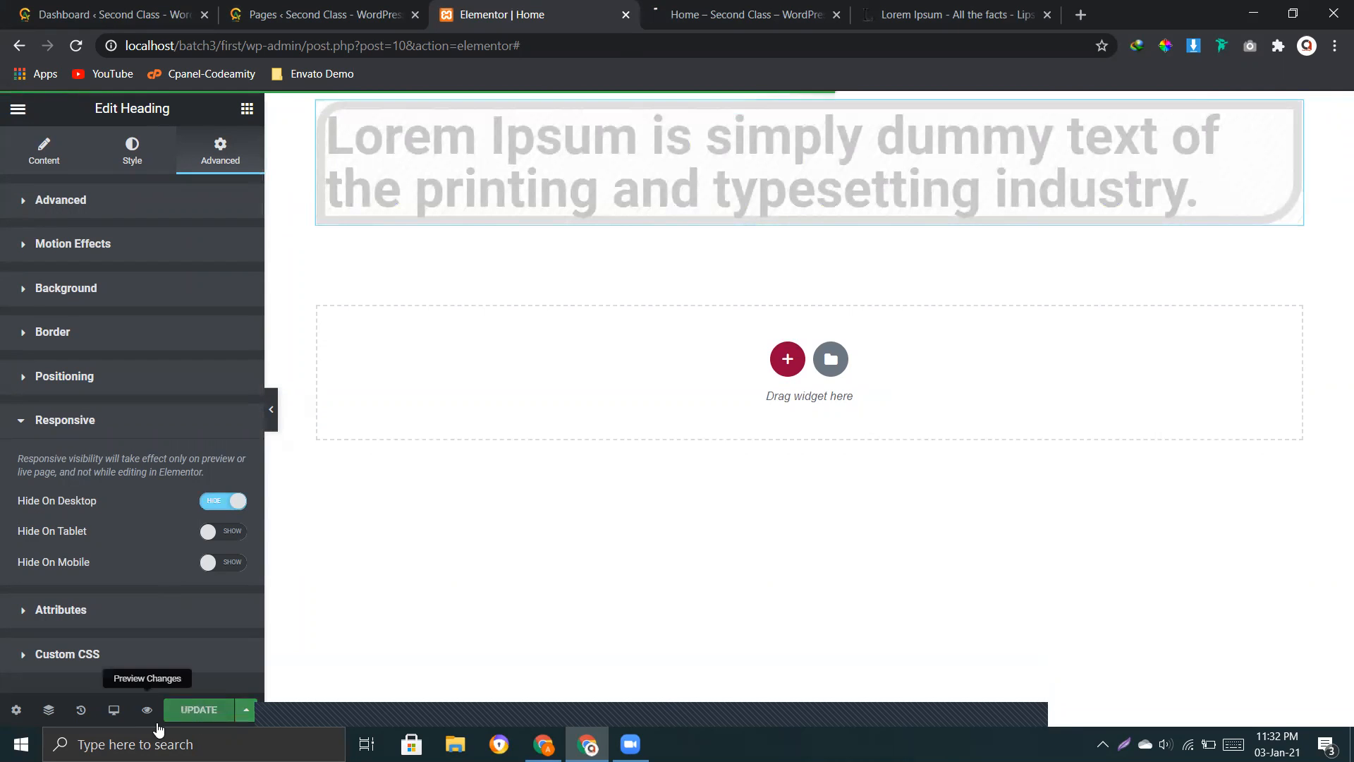
left_click(729, 9)
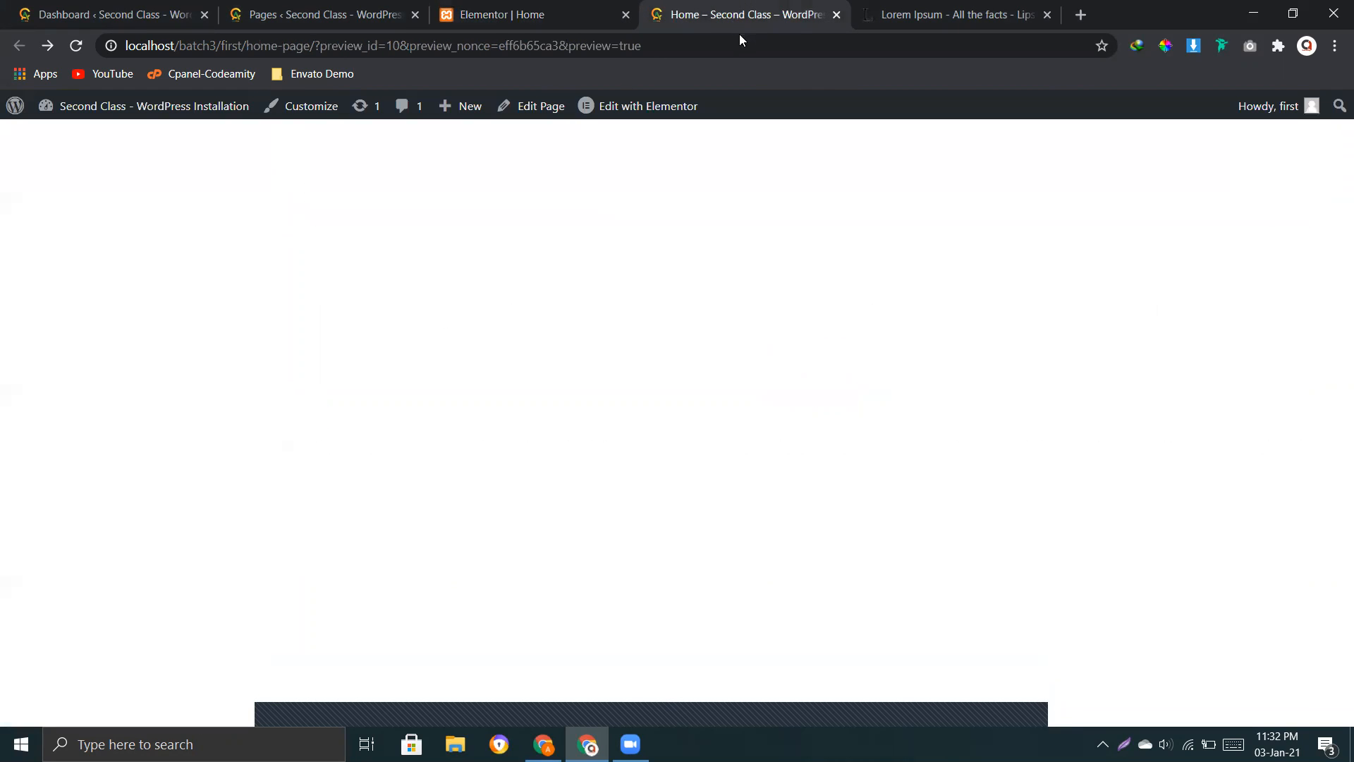
left_click(591, 12)
left_click(143, 712)
left_click(563, 8)
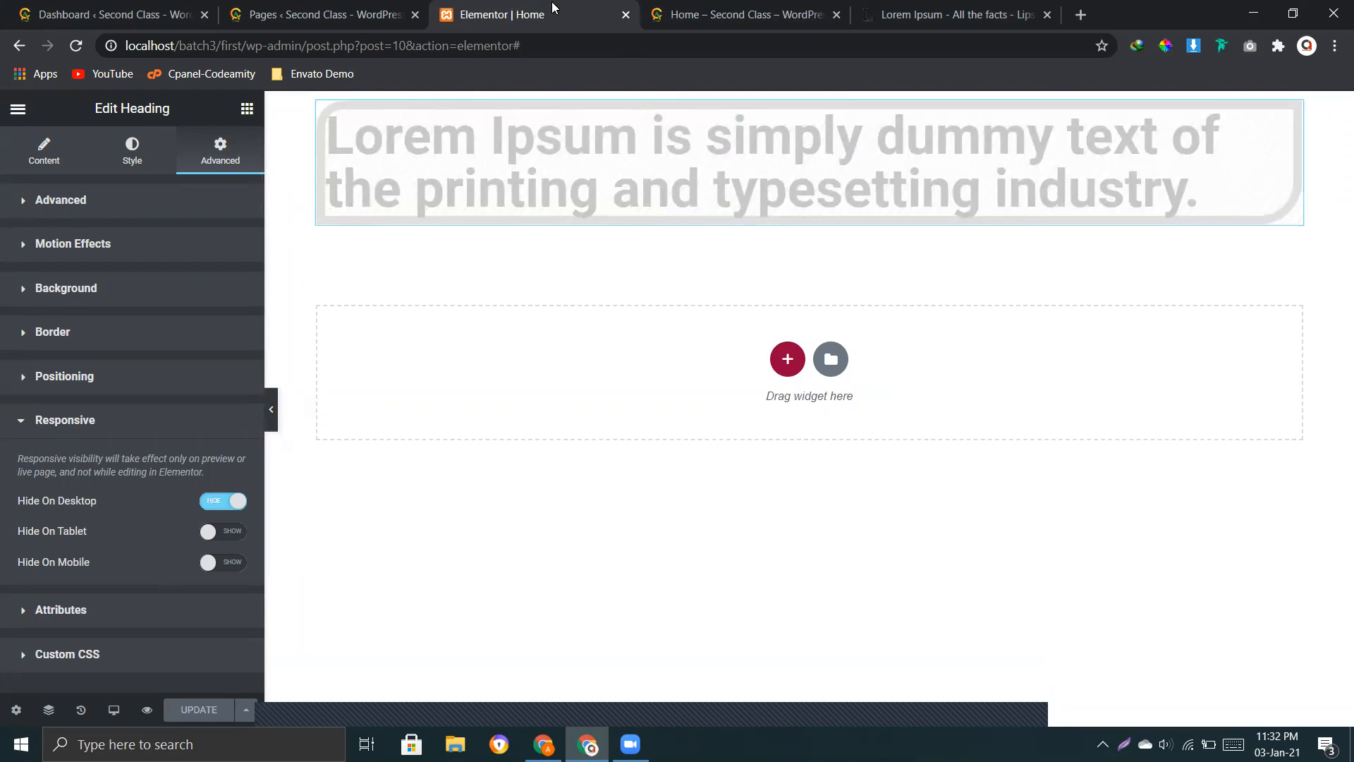
Step: Make the heading visible on desktop again, update the page and check it in the preview
left_click(223, 502)
left_click(199, 710)
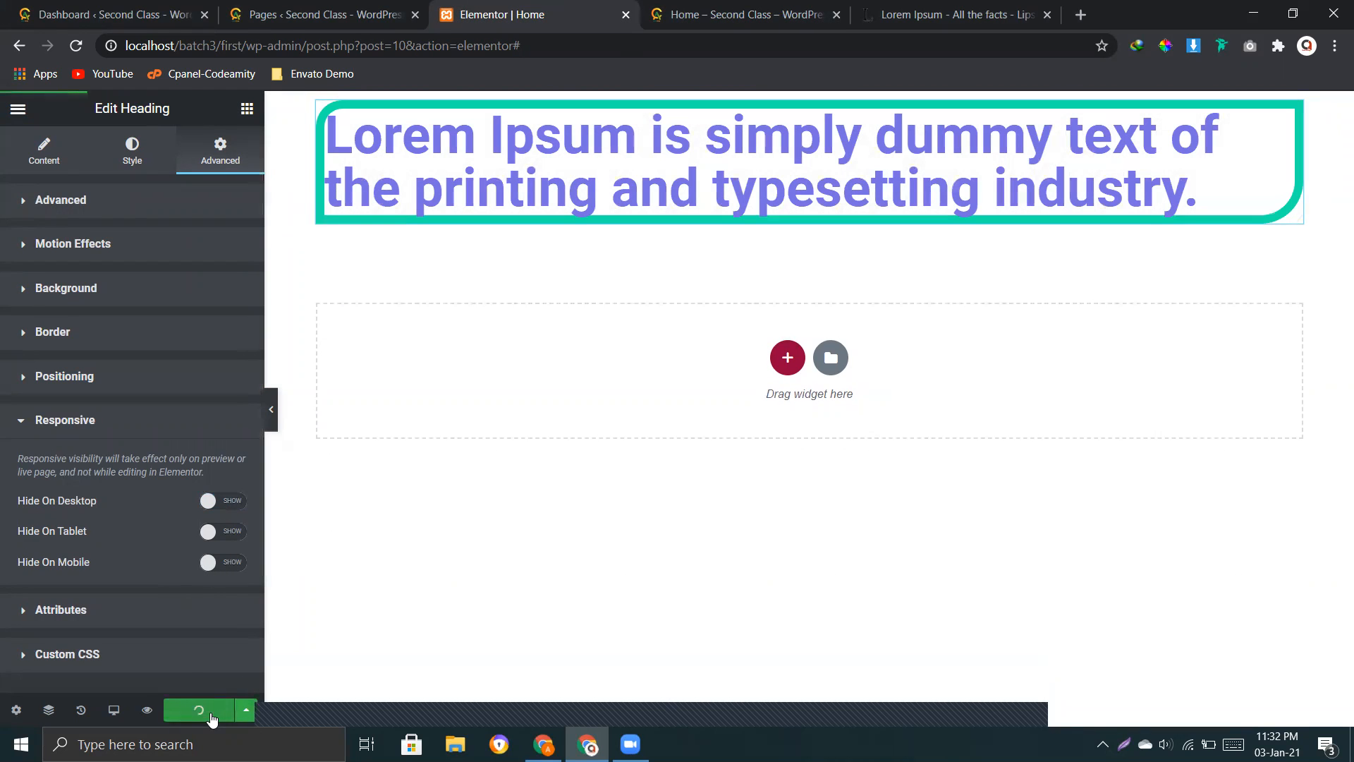
left_click(146, 711)
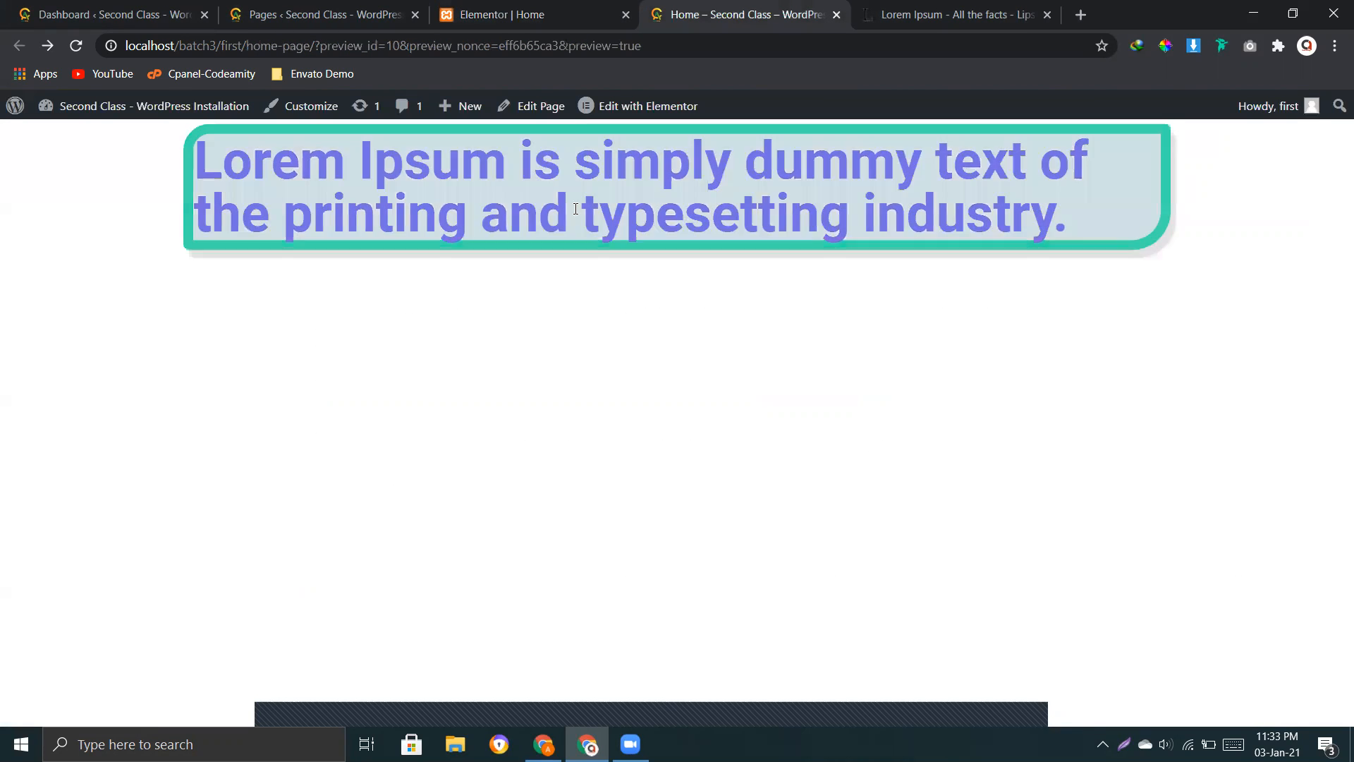
key("ctrl+shift+Tab")
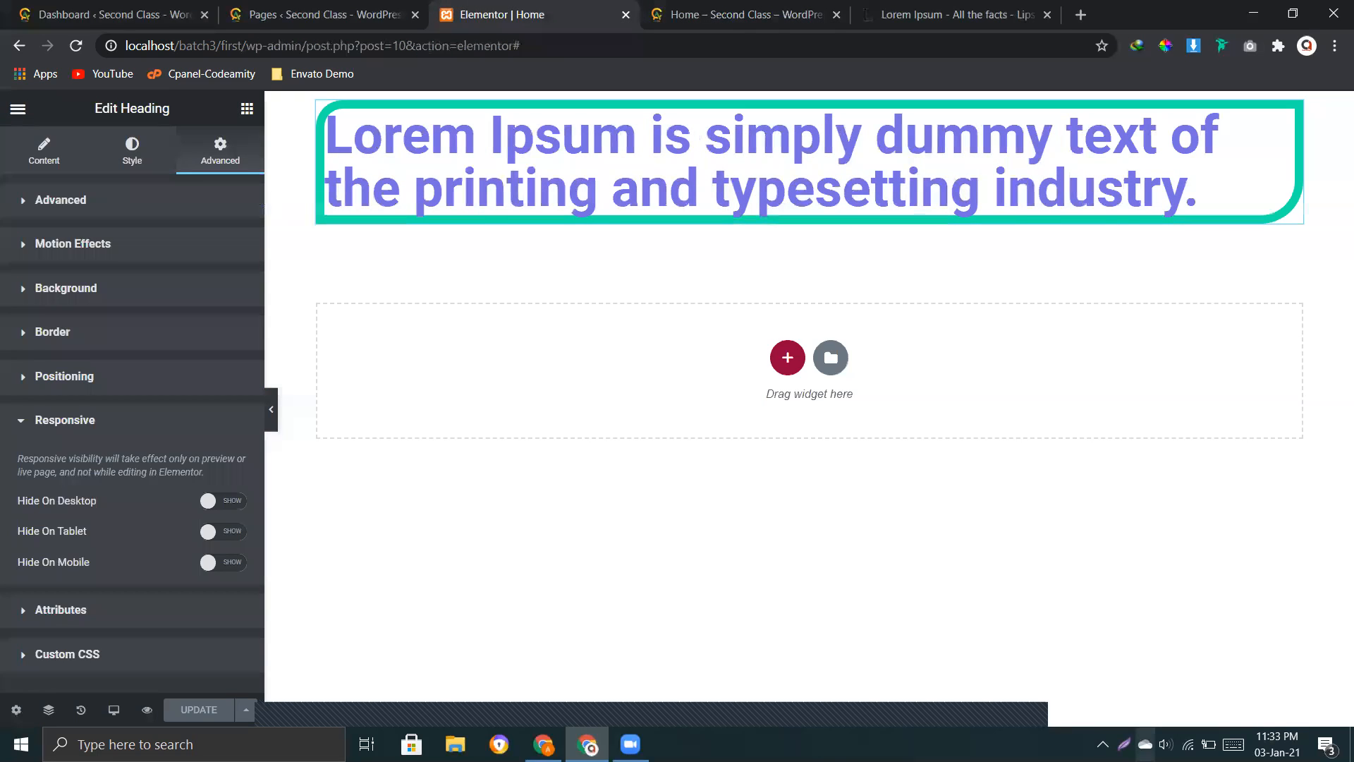
Step: Examine the heading's Attributes and Custom CSS sections in its advanced settings, collapsing each one after viewing
left_click(185, 610)
scroll(193, 528, "down", 2)
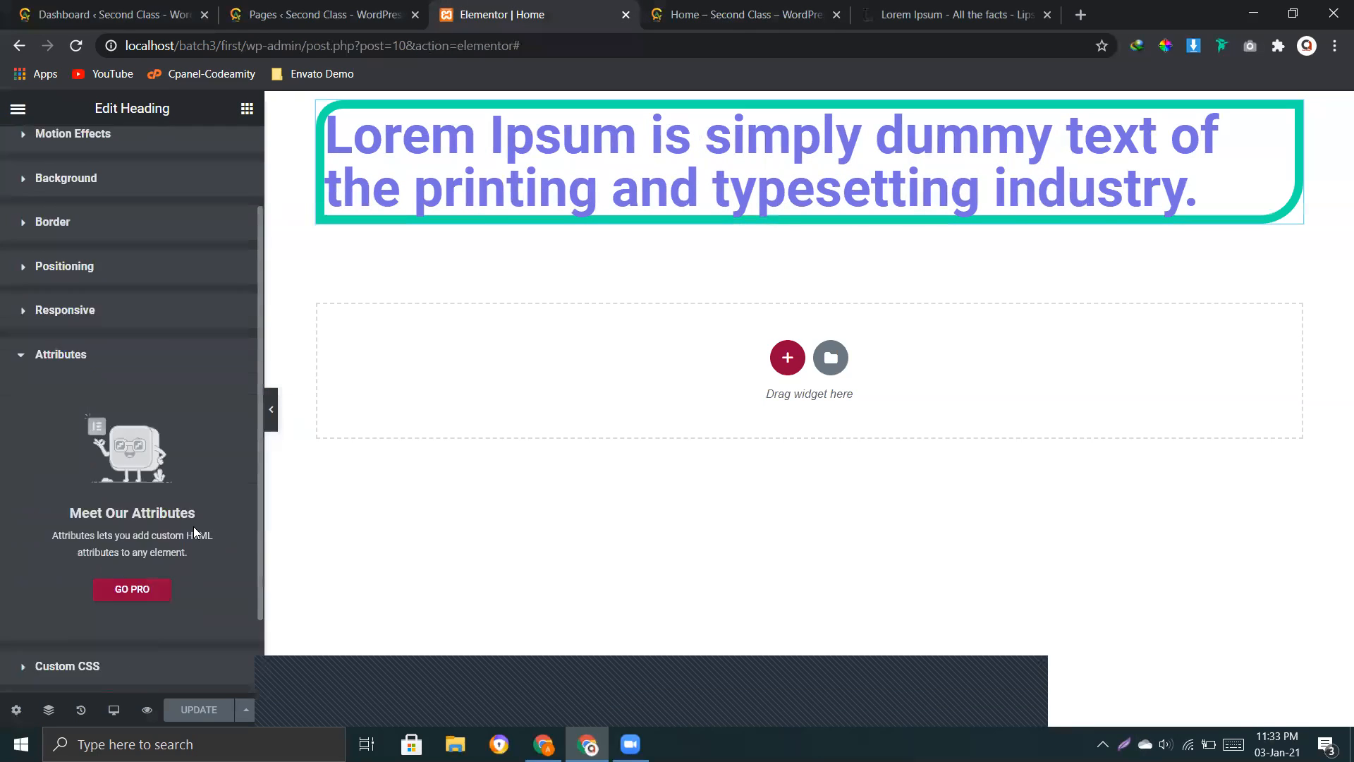
scroll(141, 385, "up", 1)
left_click(91, 369)
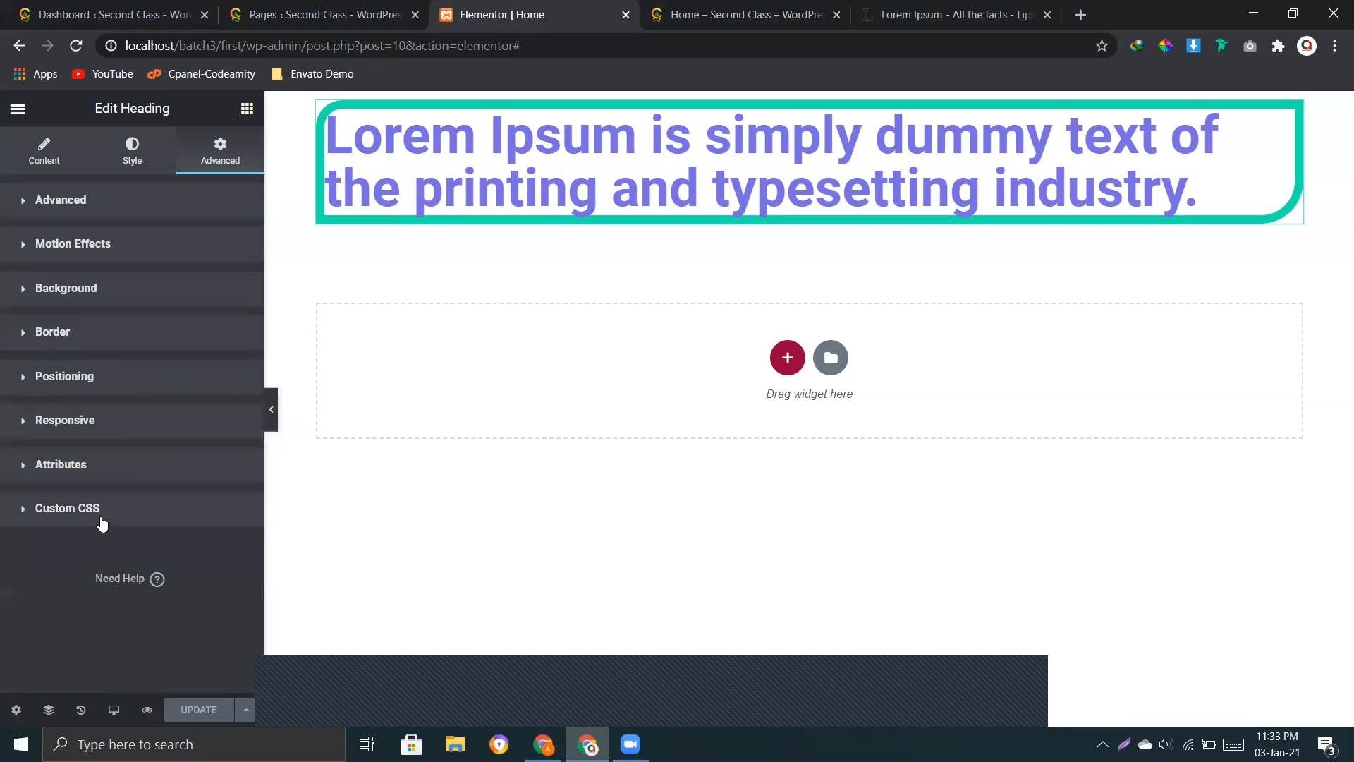
left_click(103, 519)
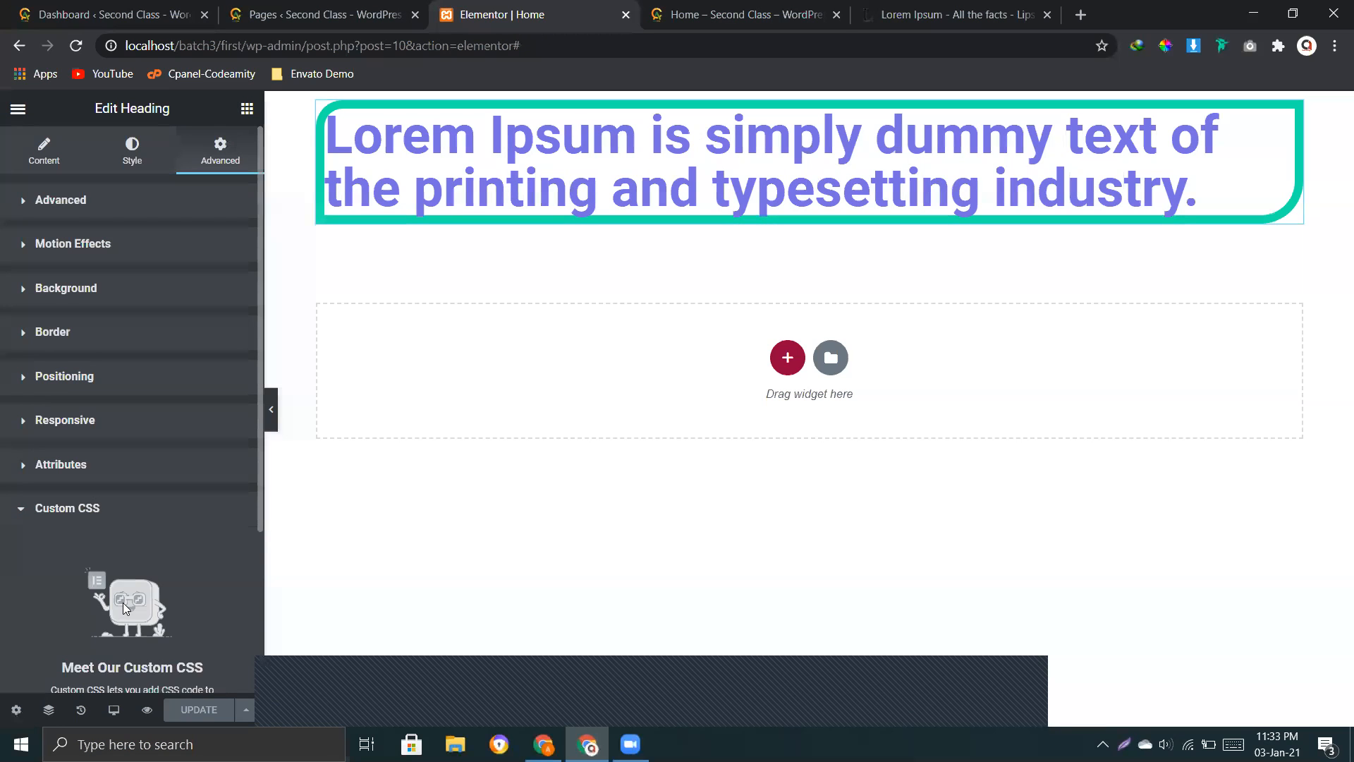
left_click(141, 509)
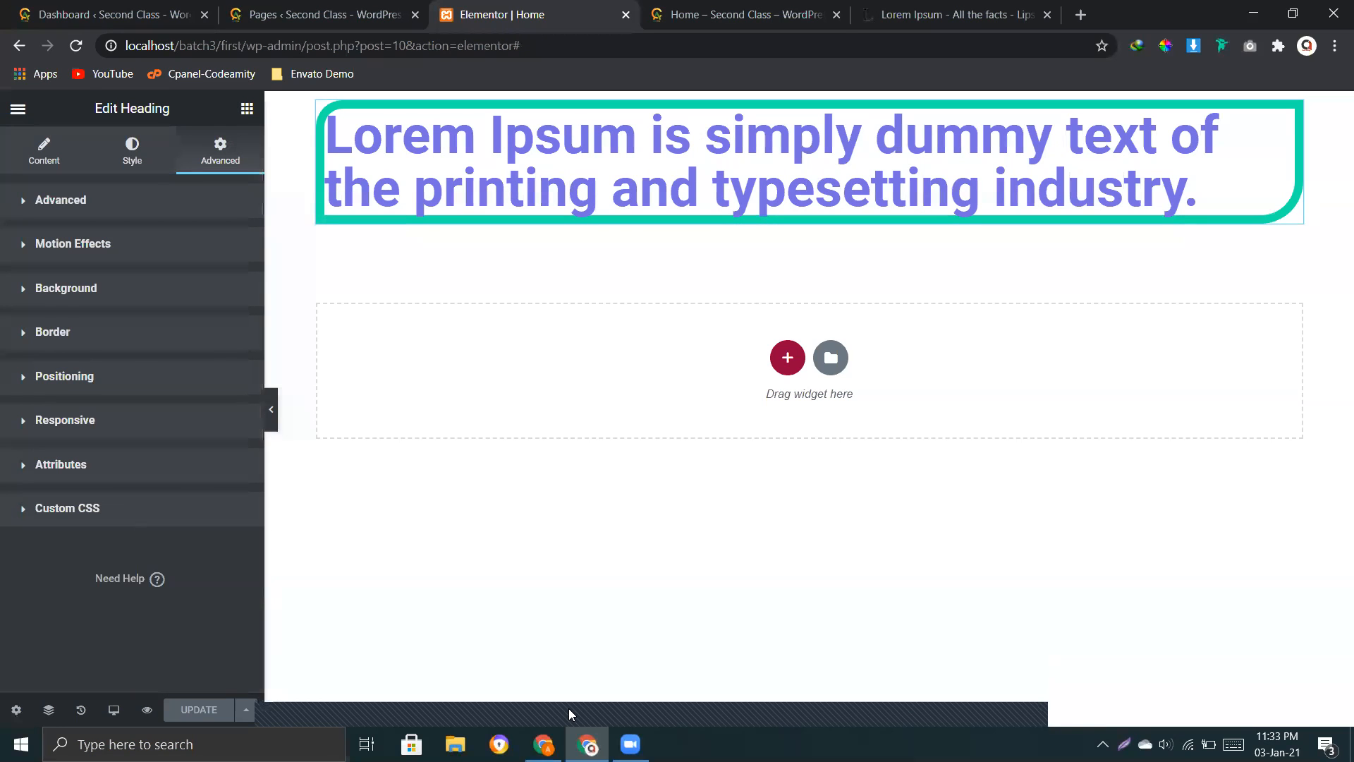